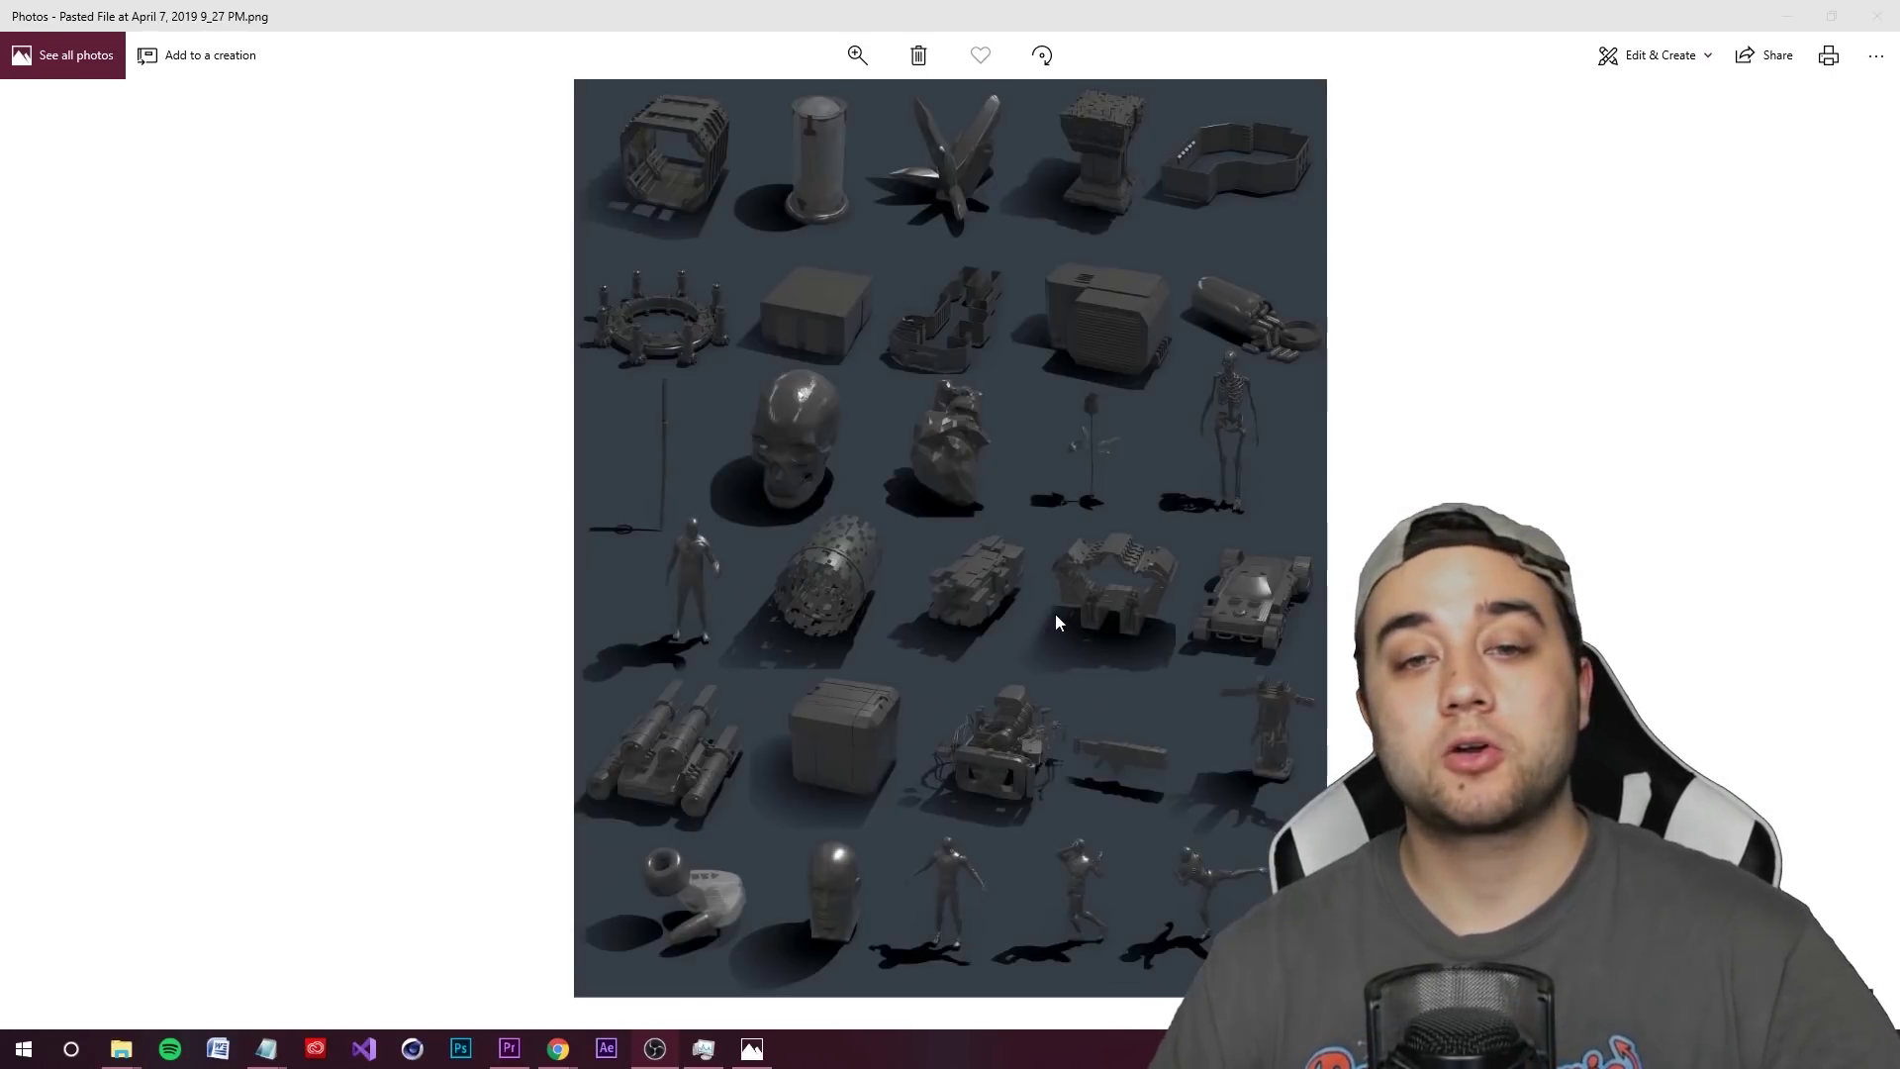
- Look through the example renders of the 3D model pack, from the model overview to the skeletons, androids, mannequins and lamps
key("Right")
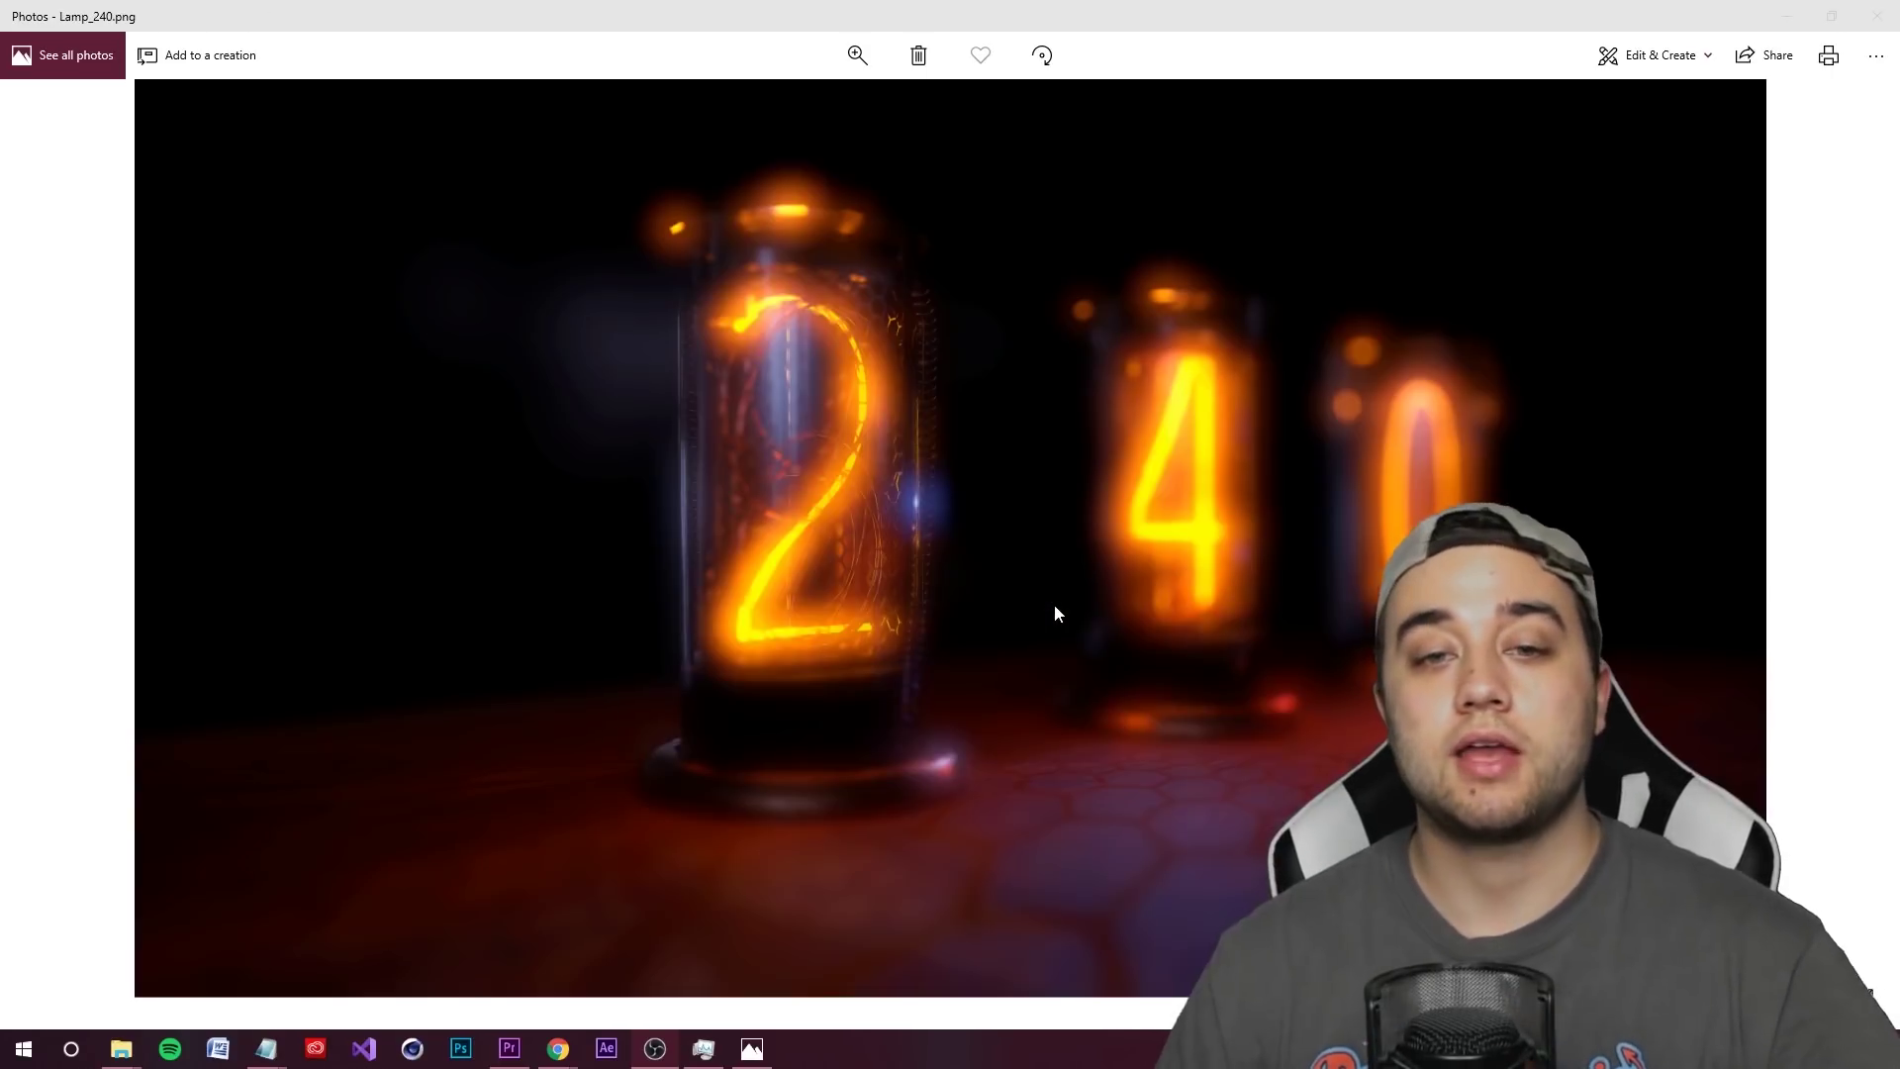
key("Left")
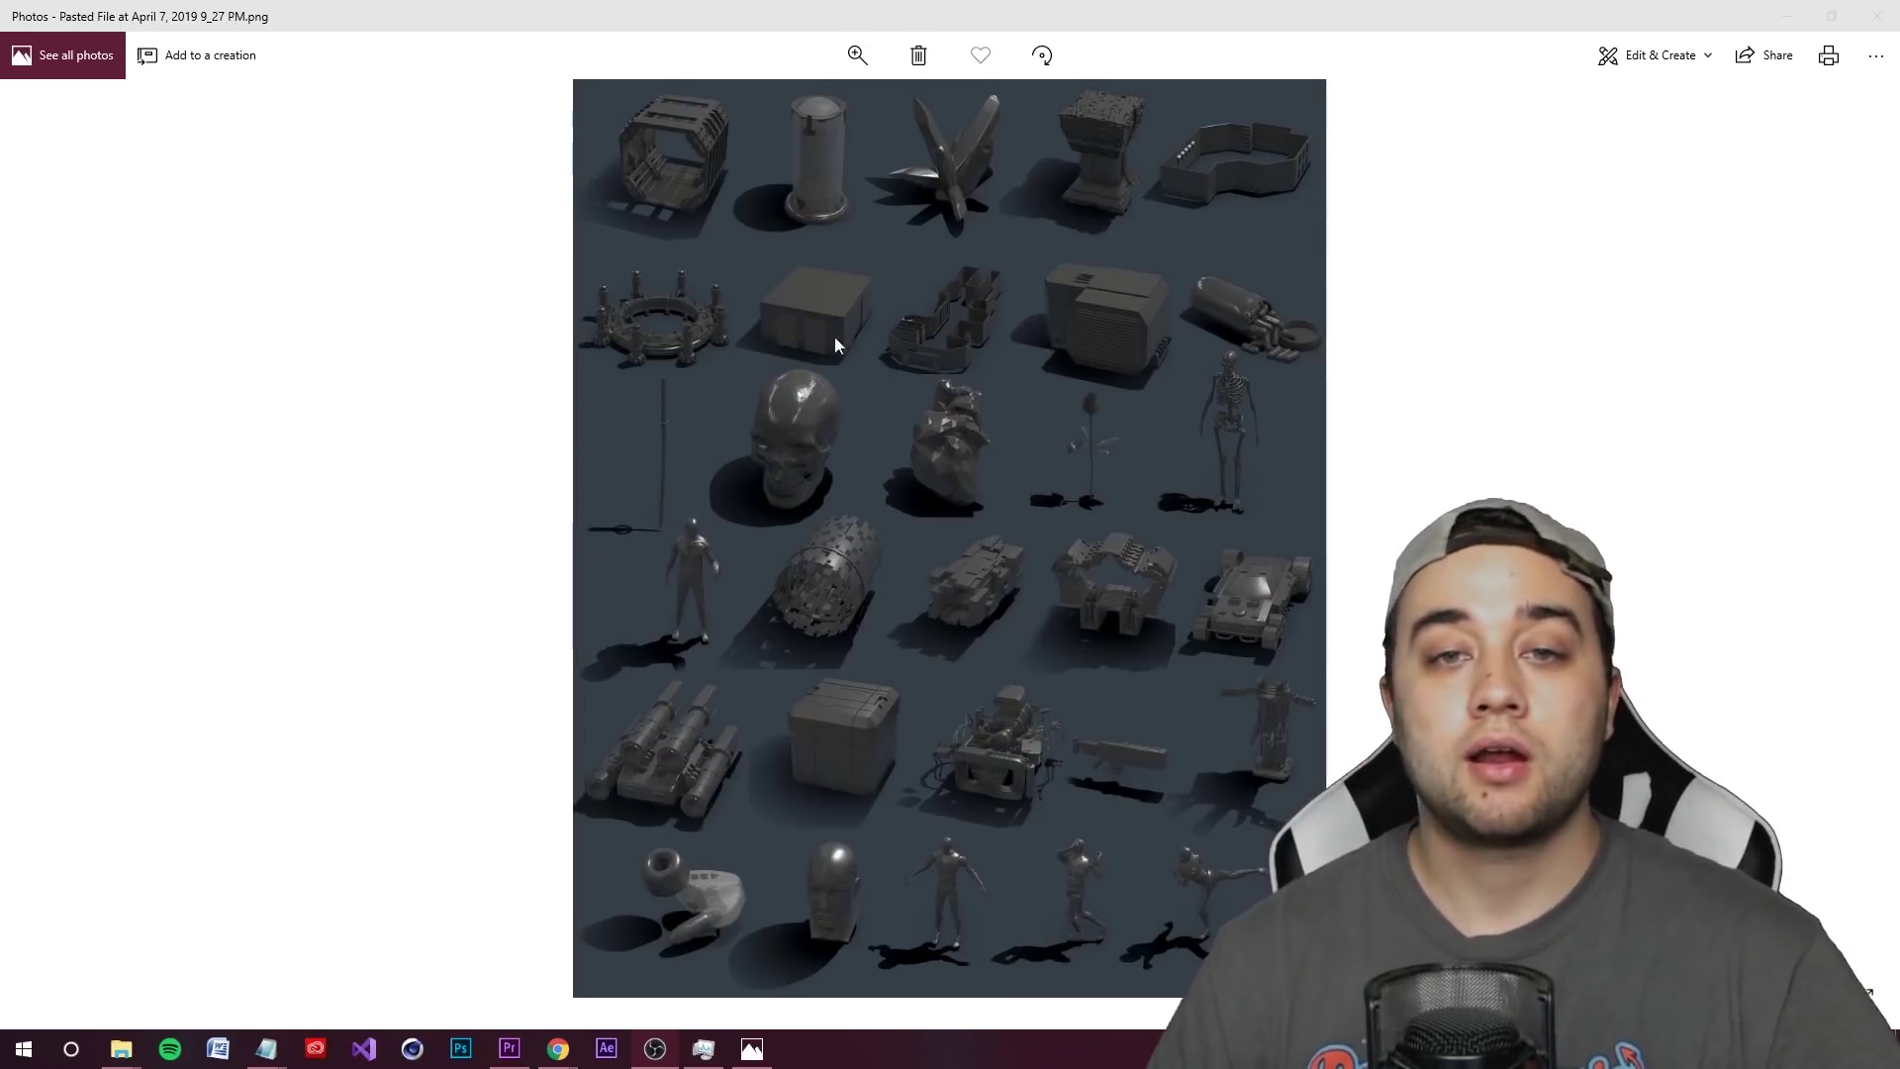
key("Right")
key("Right")
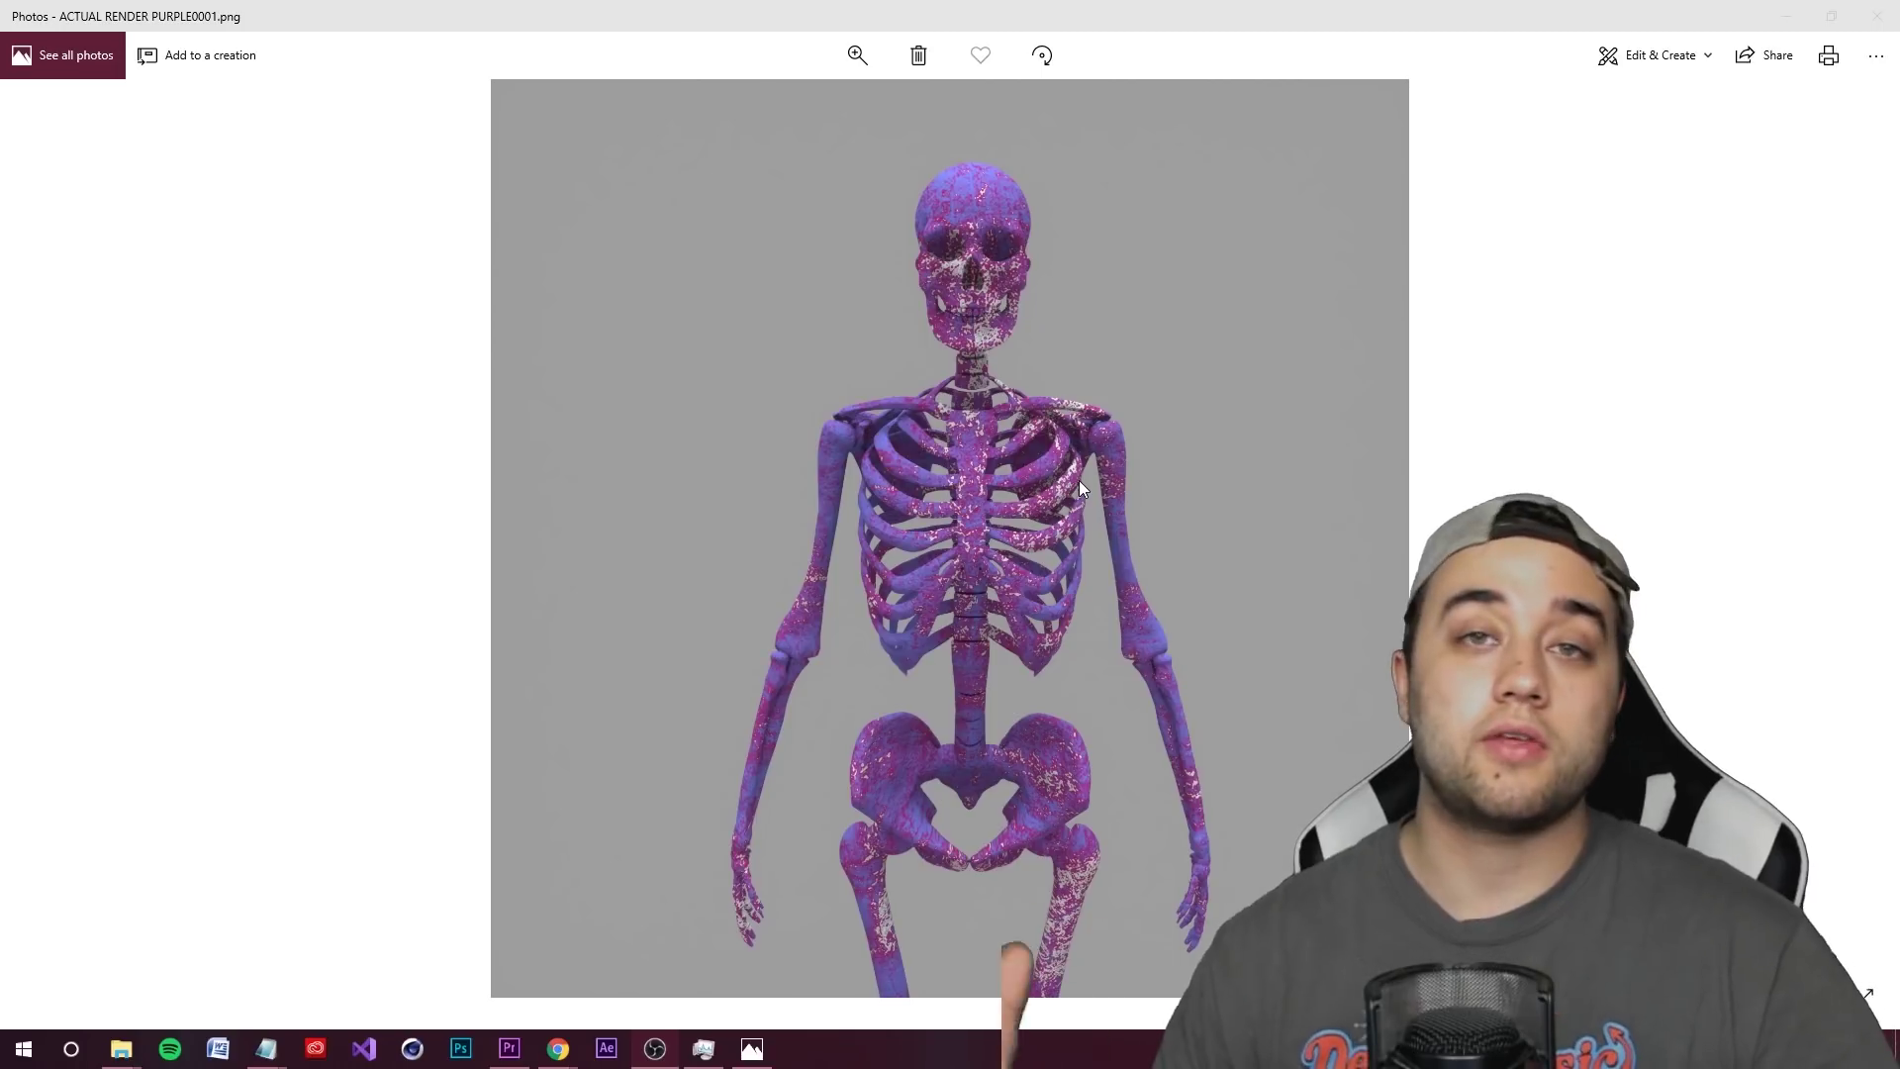
key("Right")
key("Right")
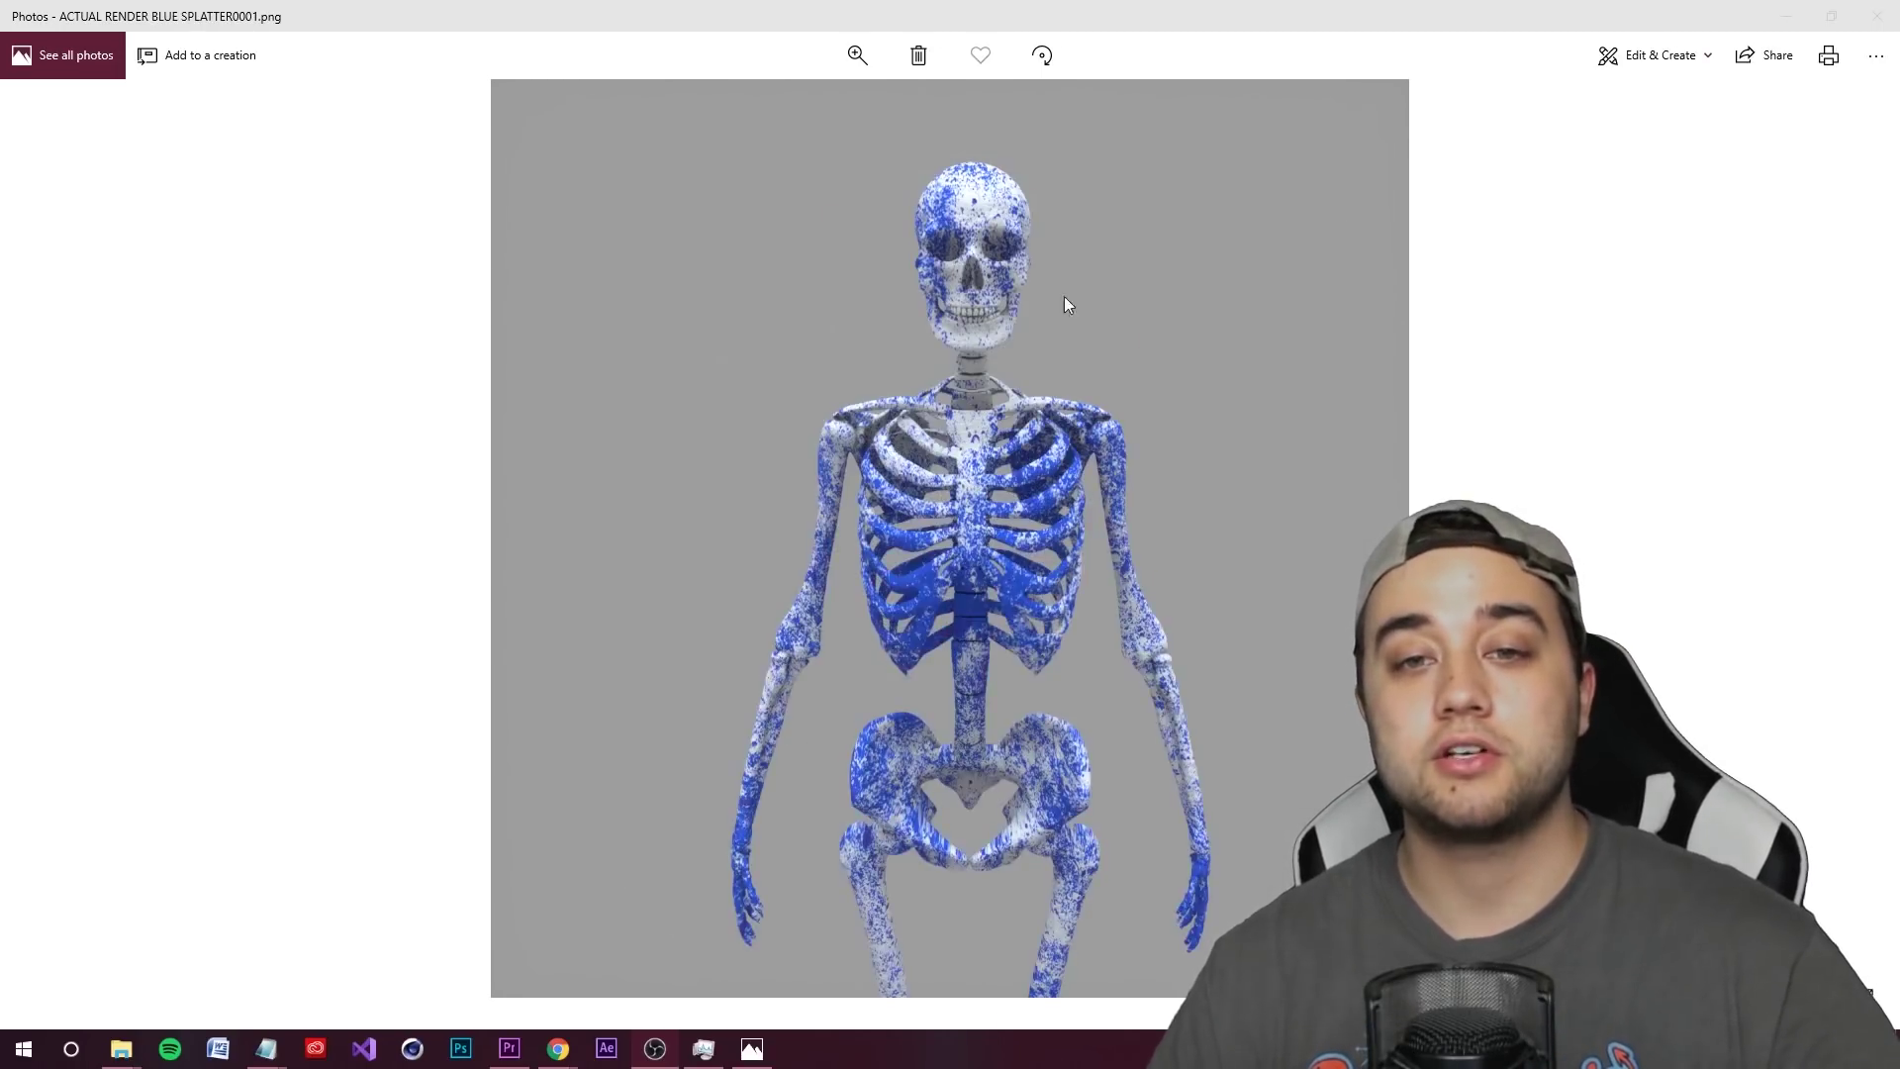
key("Left")
key("Left")
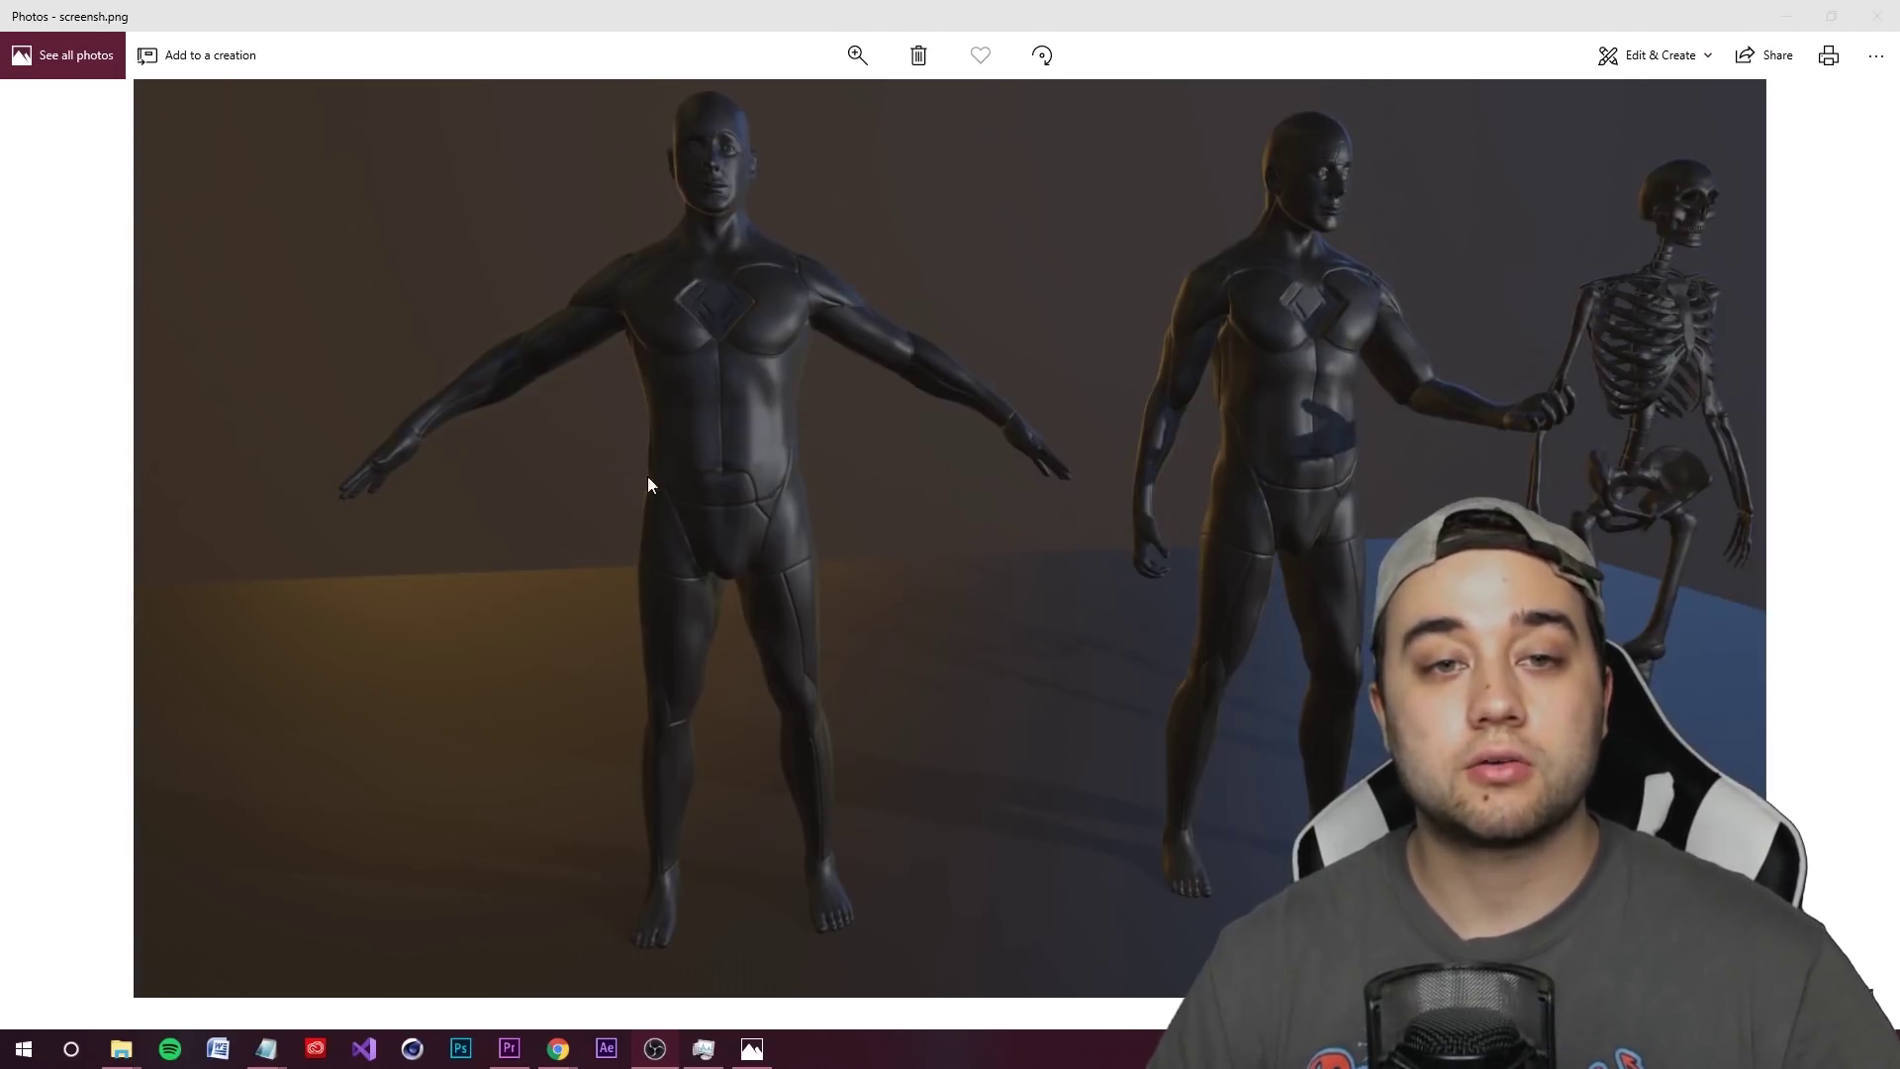
key("Left")
key("Left")
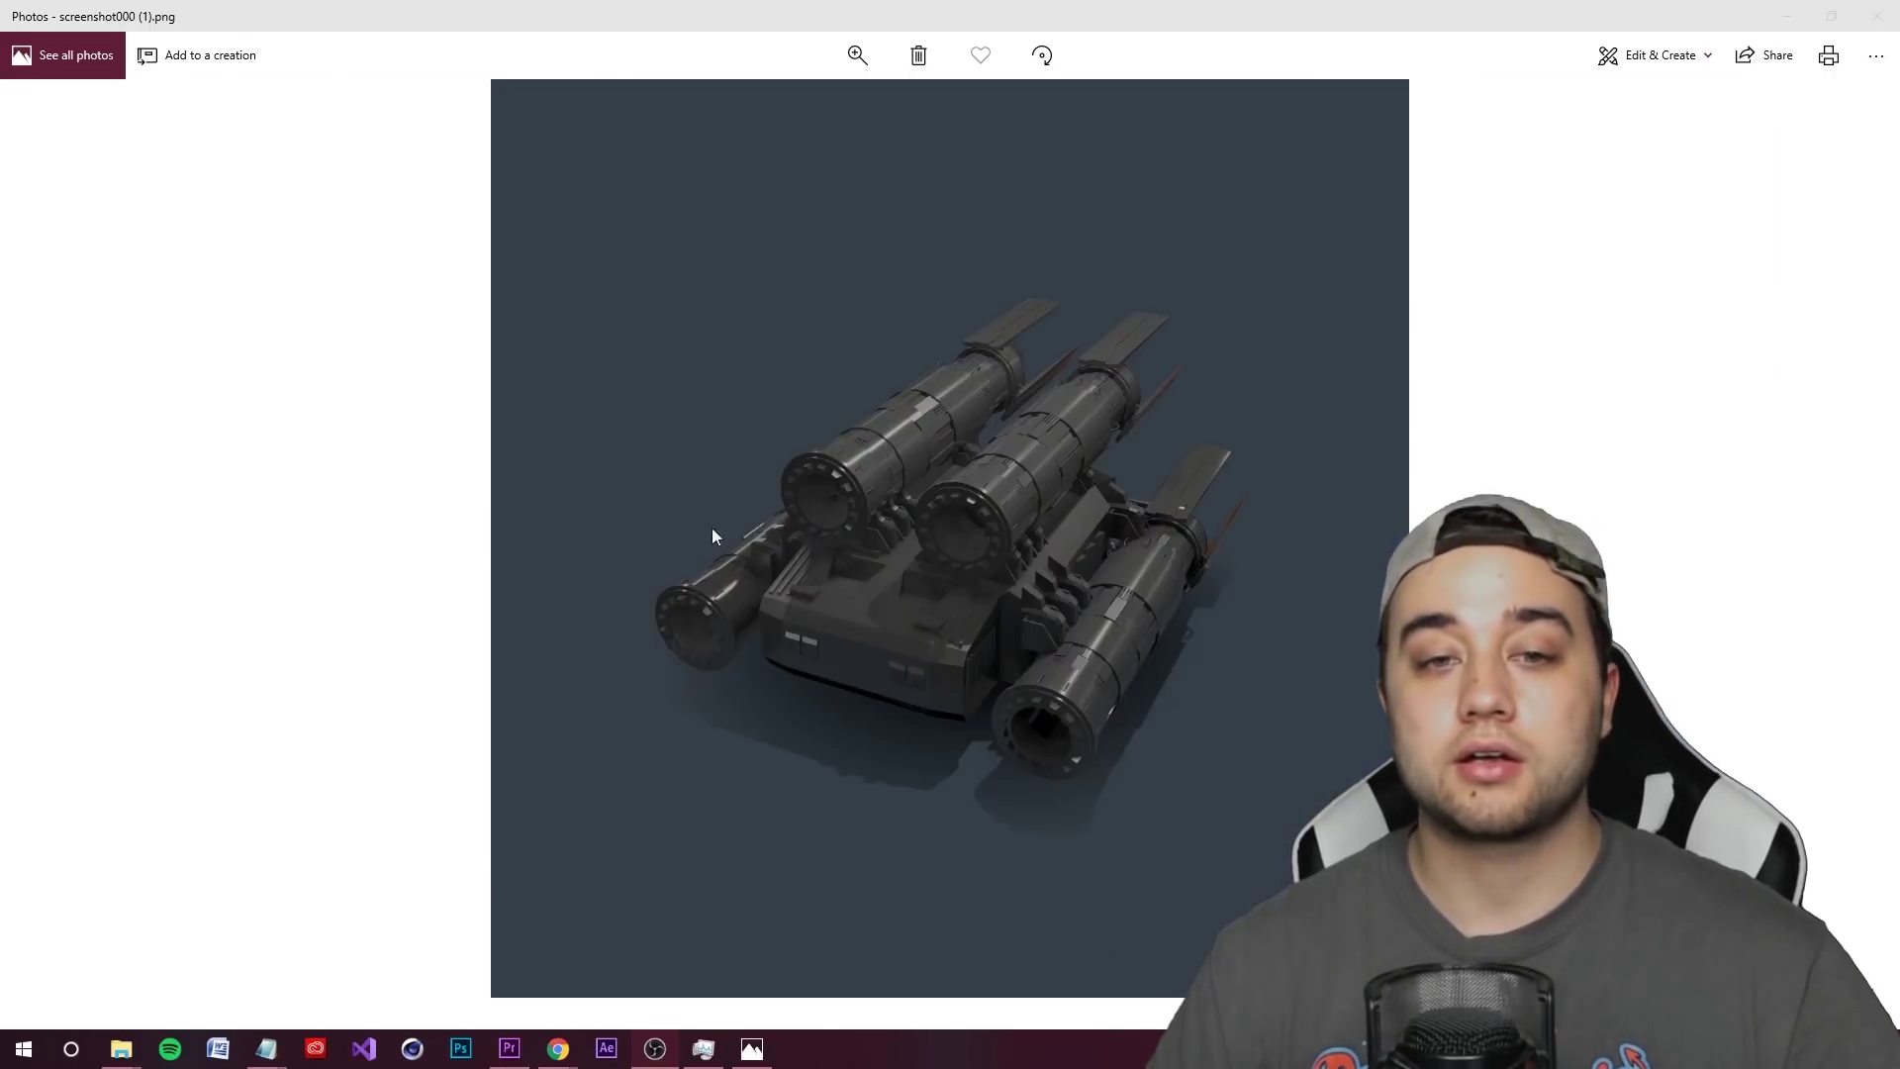
key("Left")
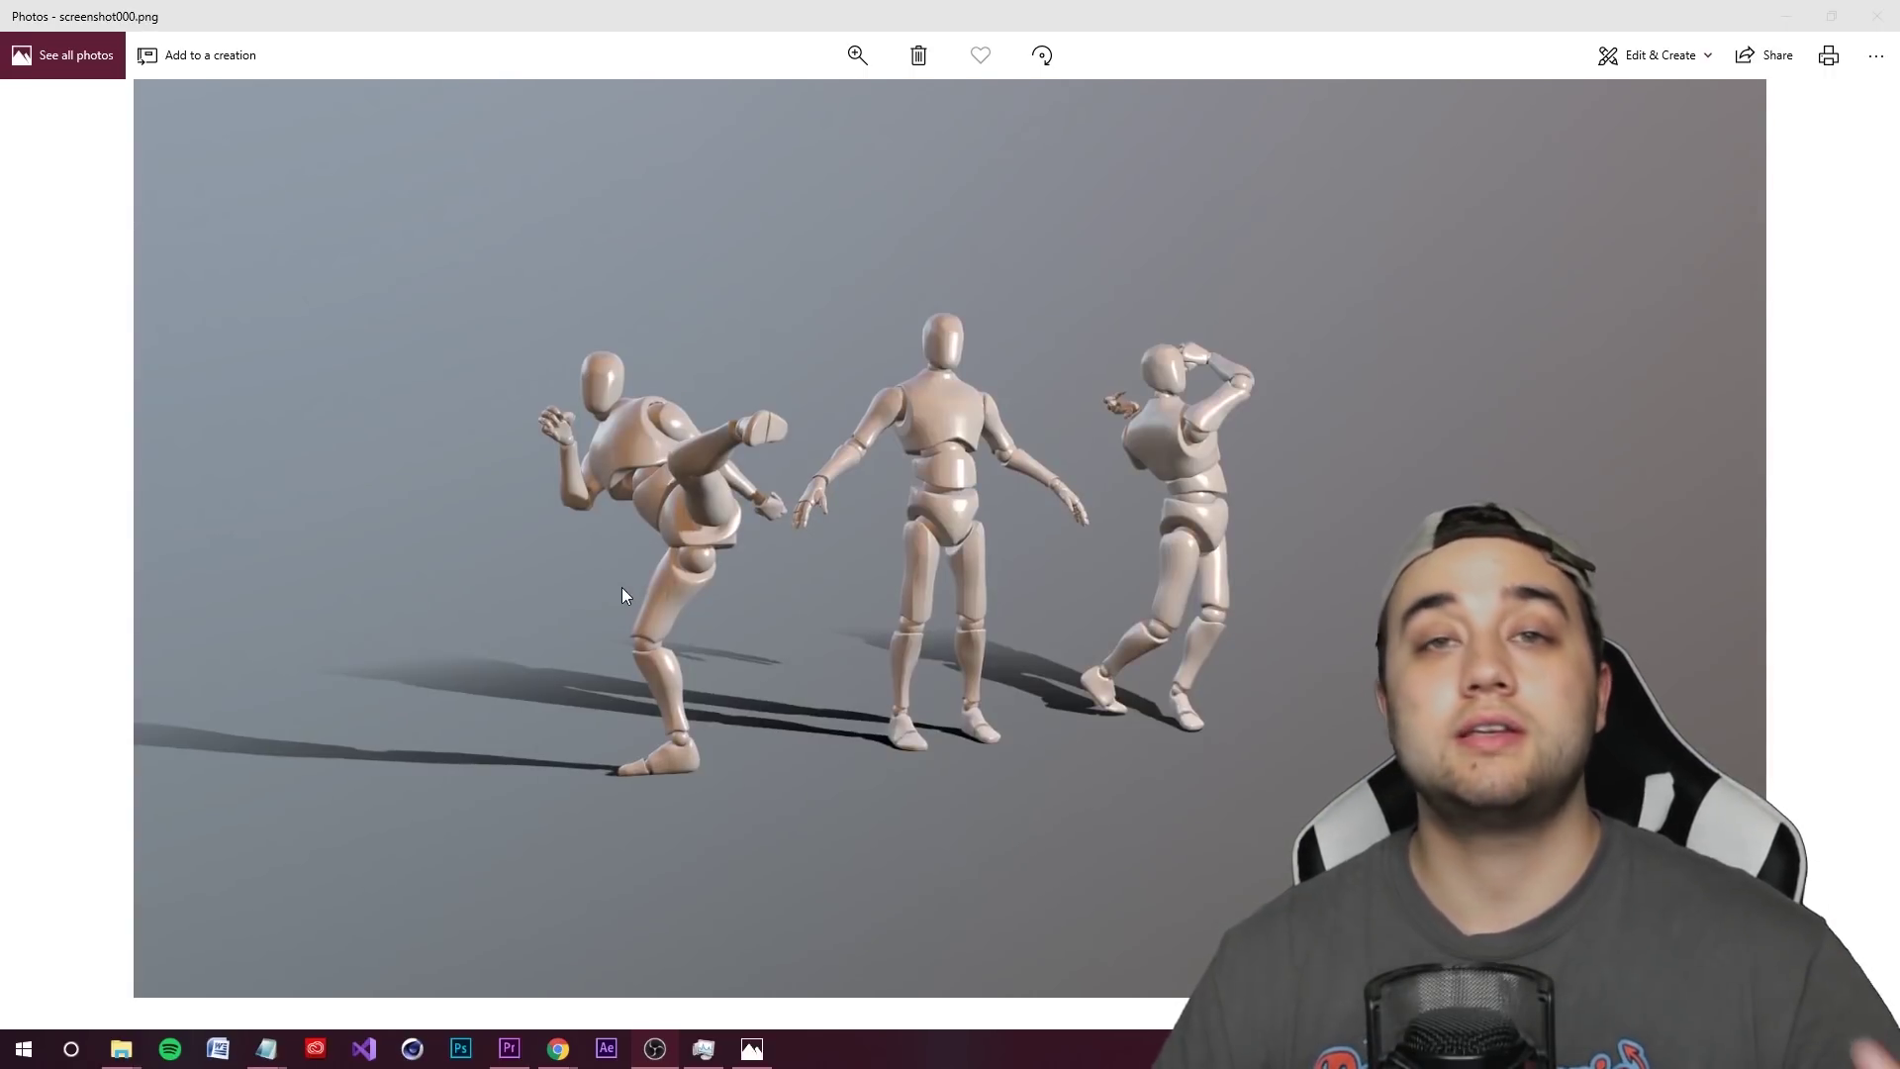
key("Left")
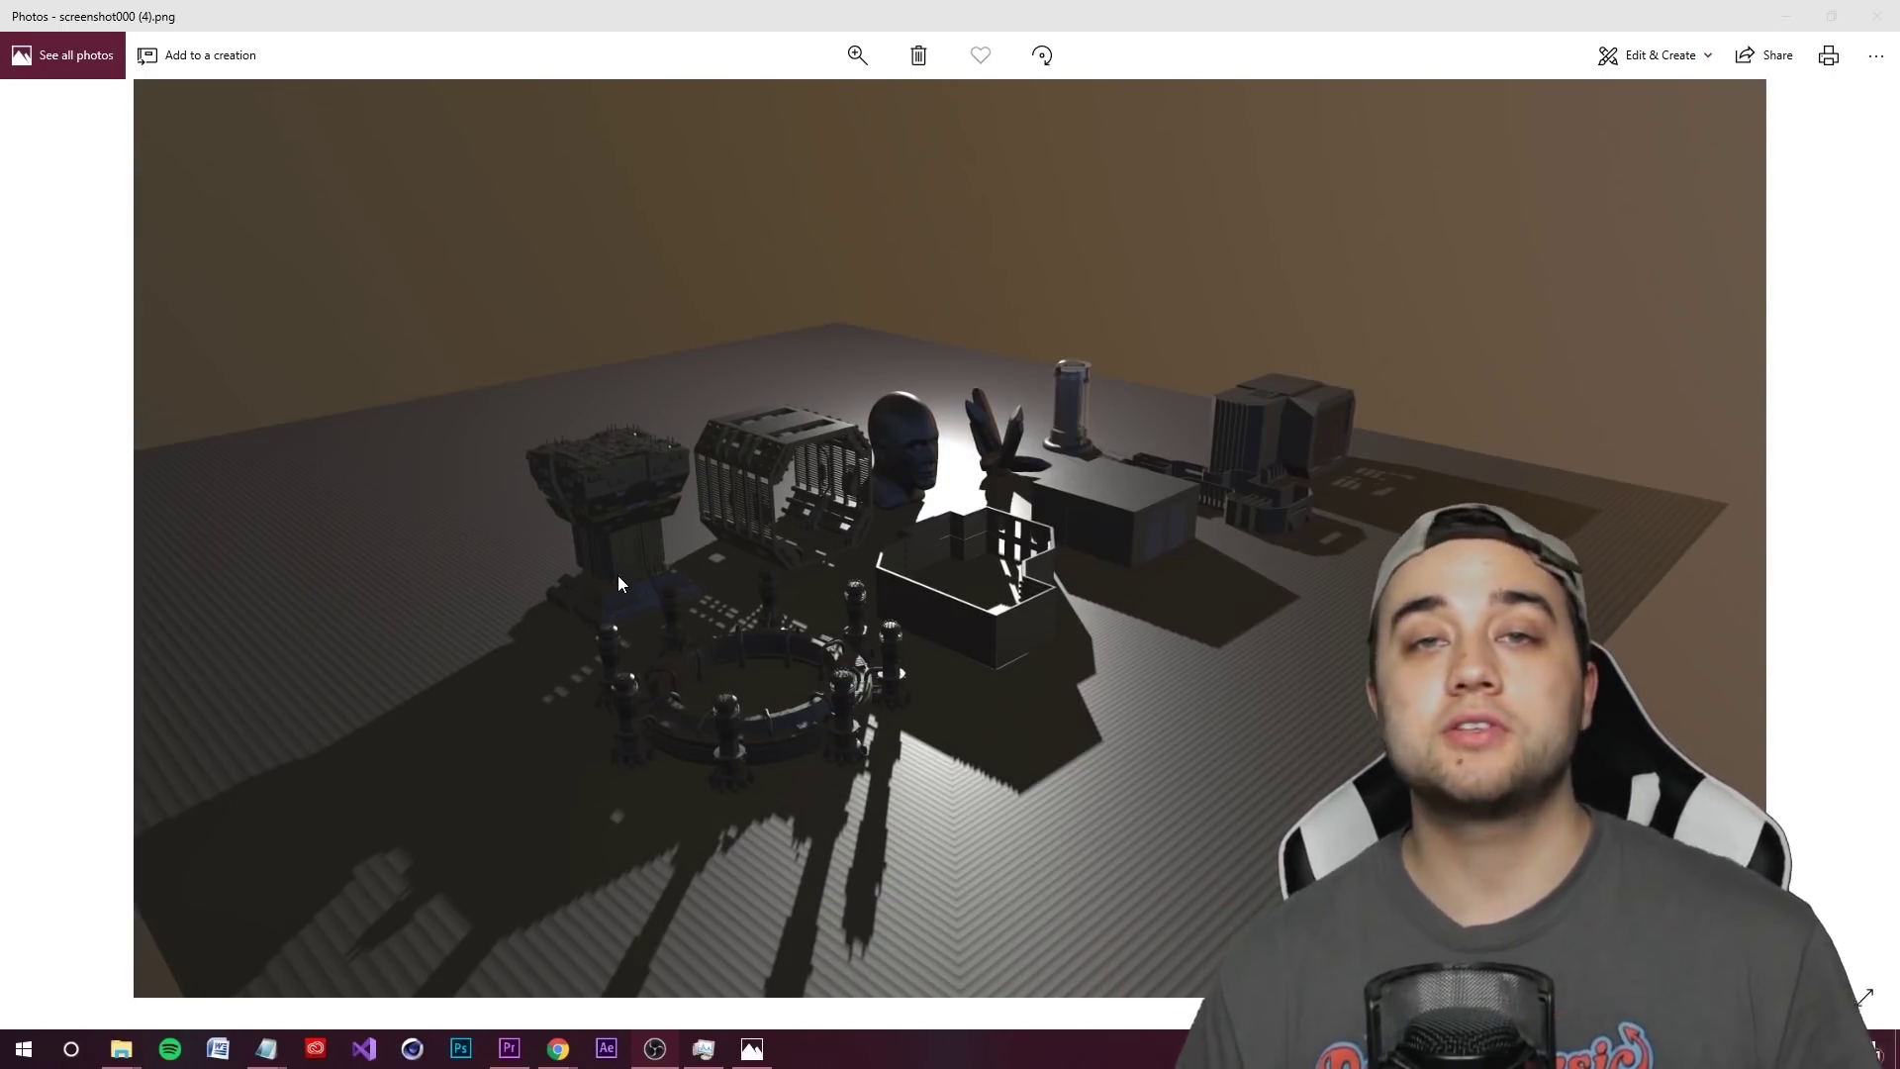
key("Left")
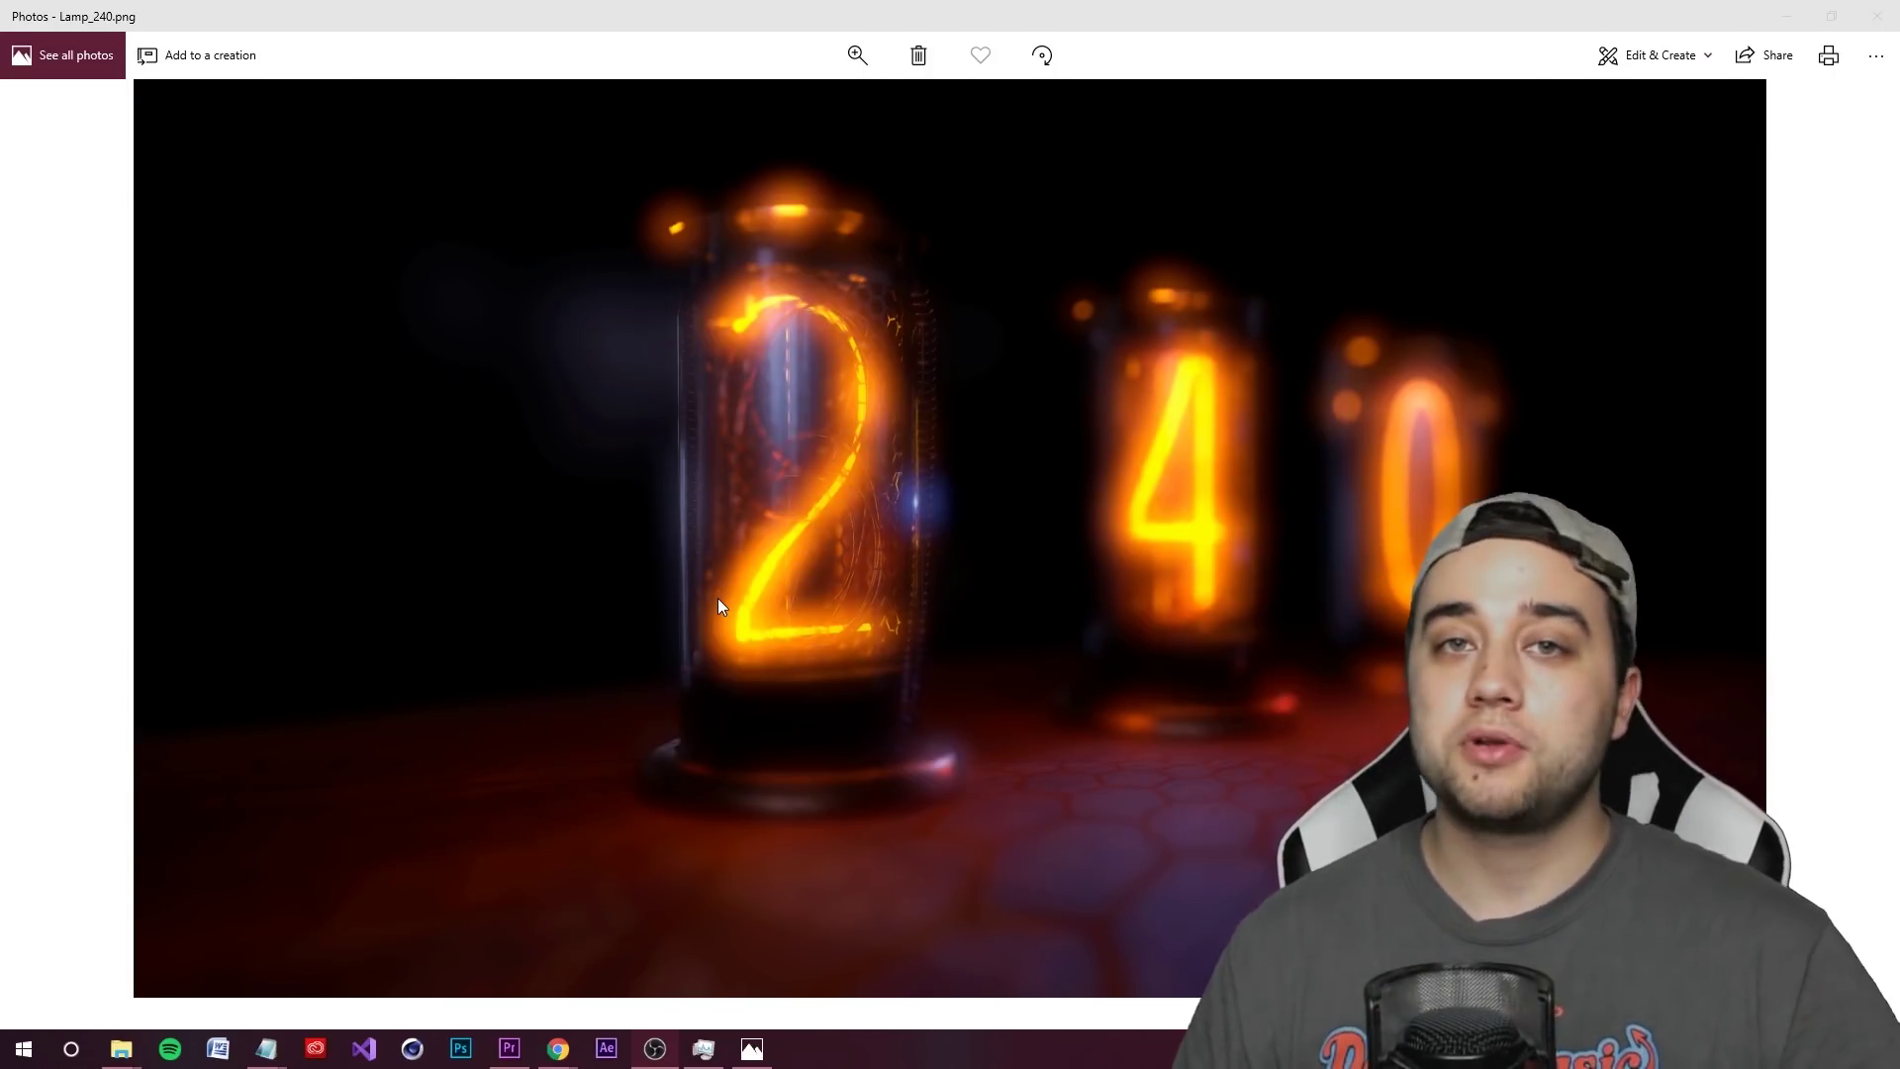
- Switch to After Effects and create a 1920 x 1080 composition named Comp 1 with the HDTV 1080 29.97 preset and a 45-second duration
left_click(1783, 12)
left_click(607, 1048)
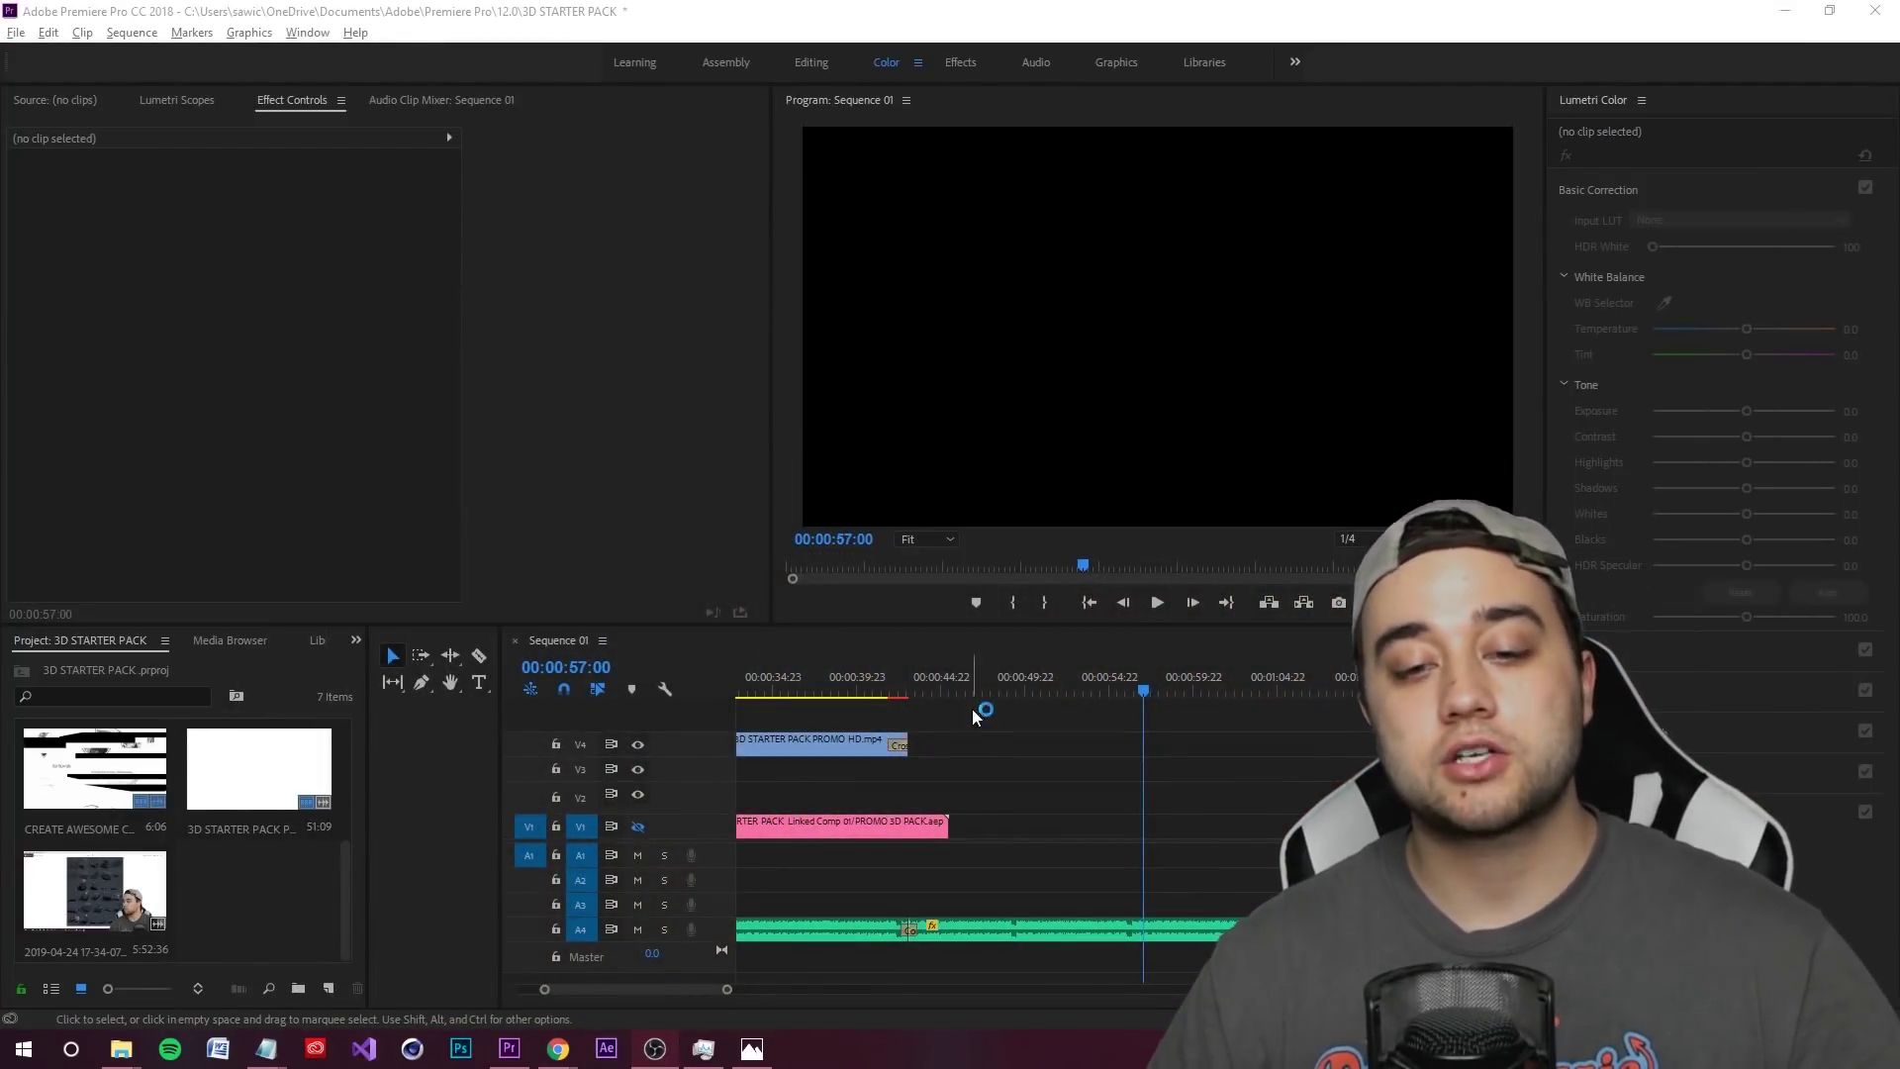
left_click(62, 674)
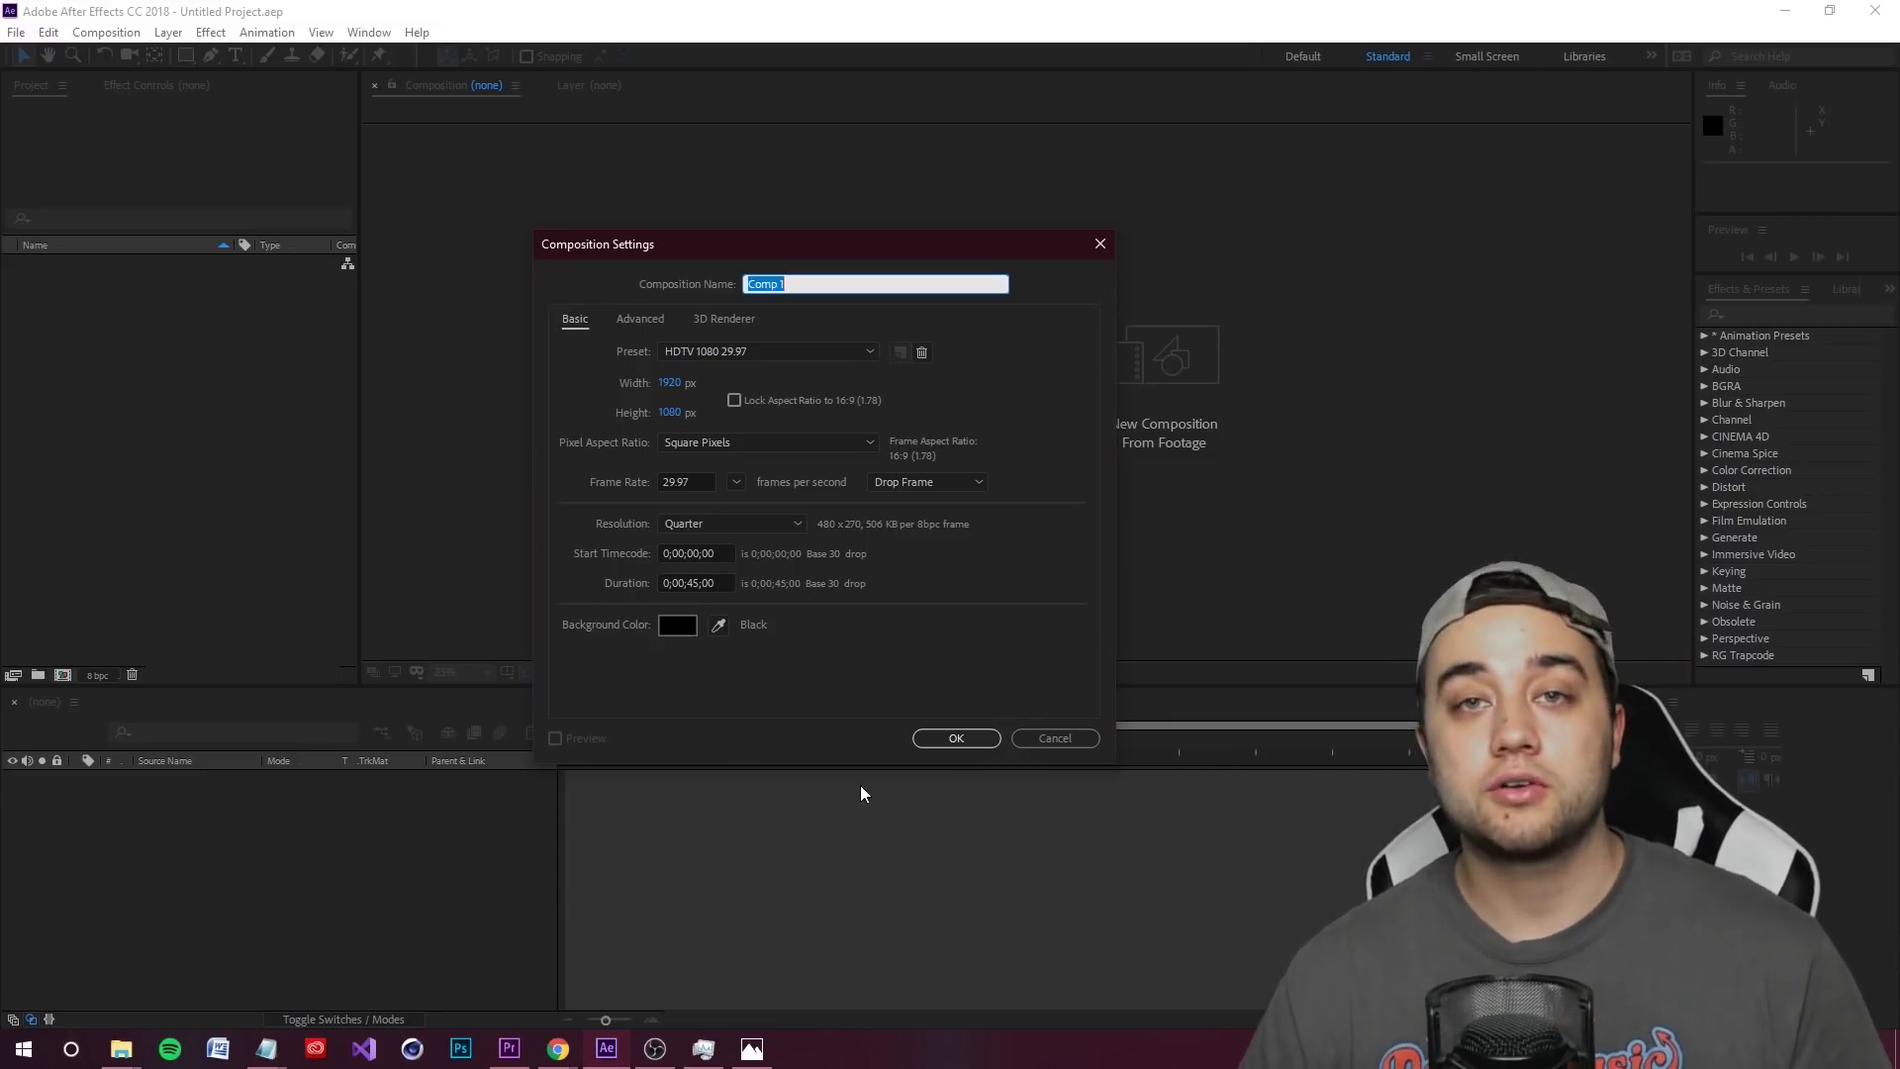
left_click(955, 738)
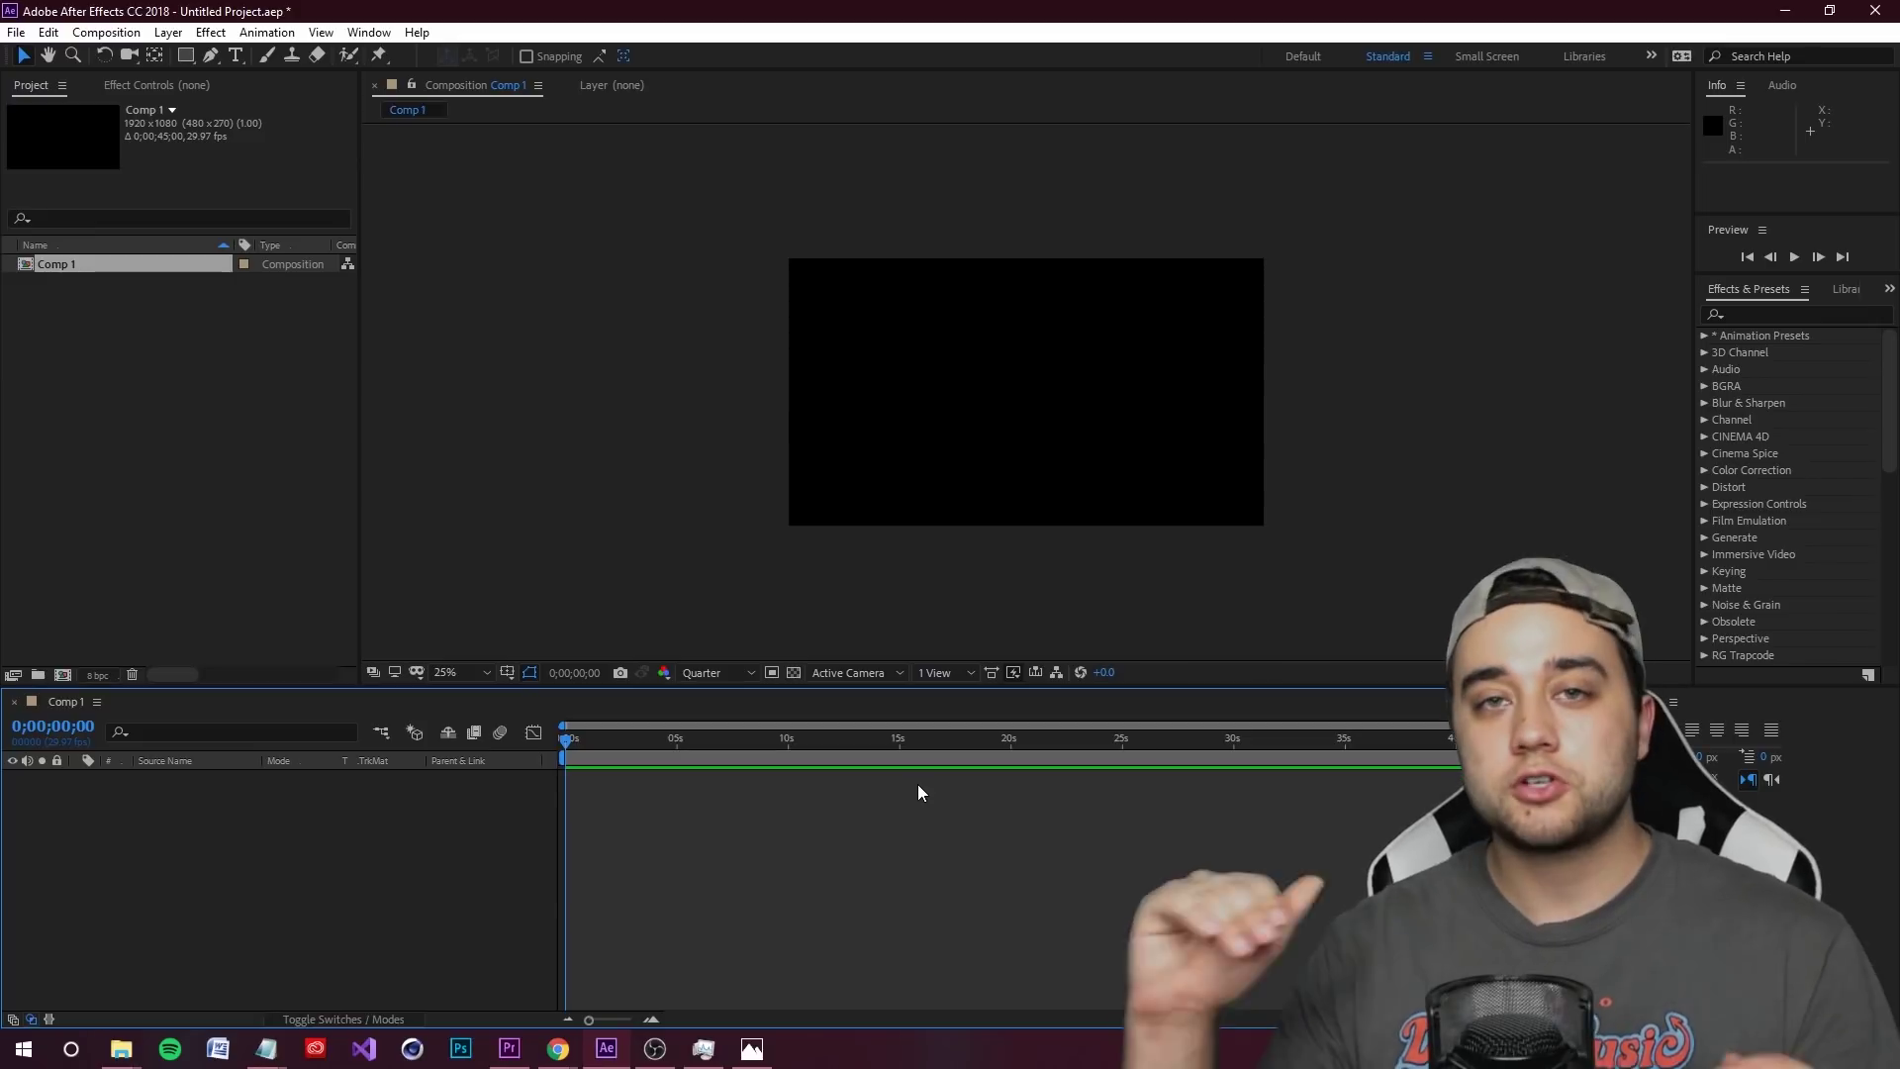
right_click(301, 859)
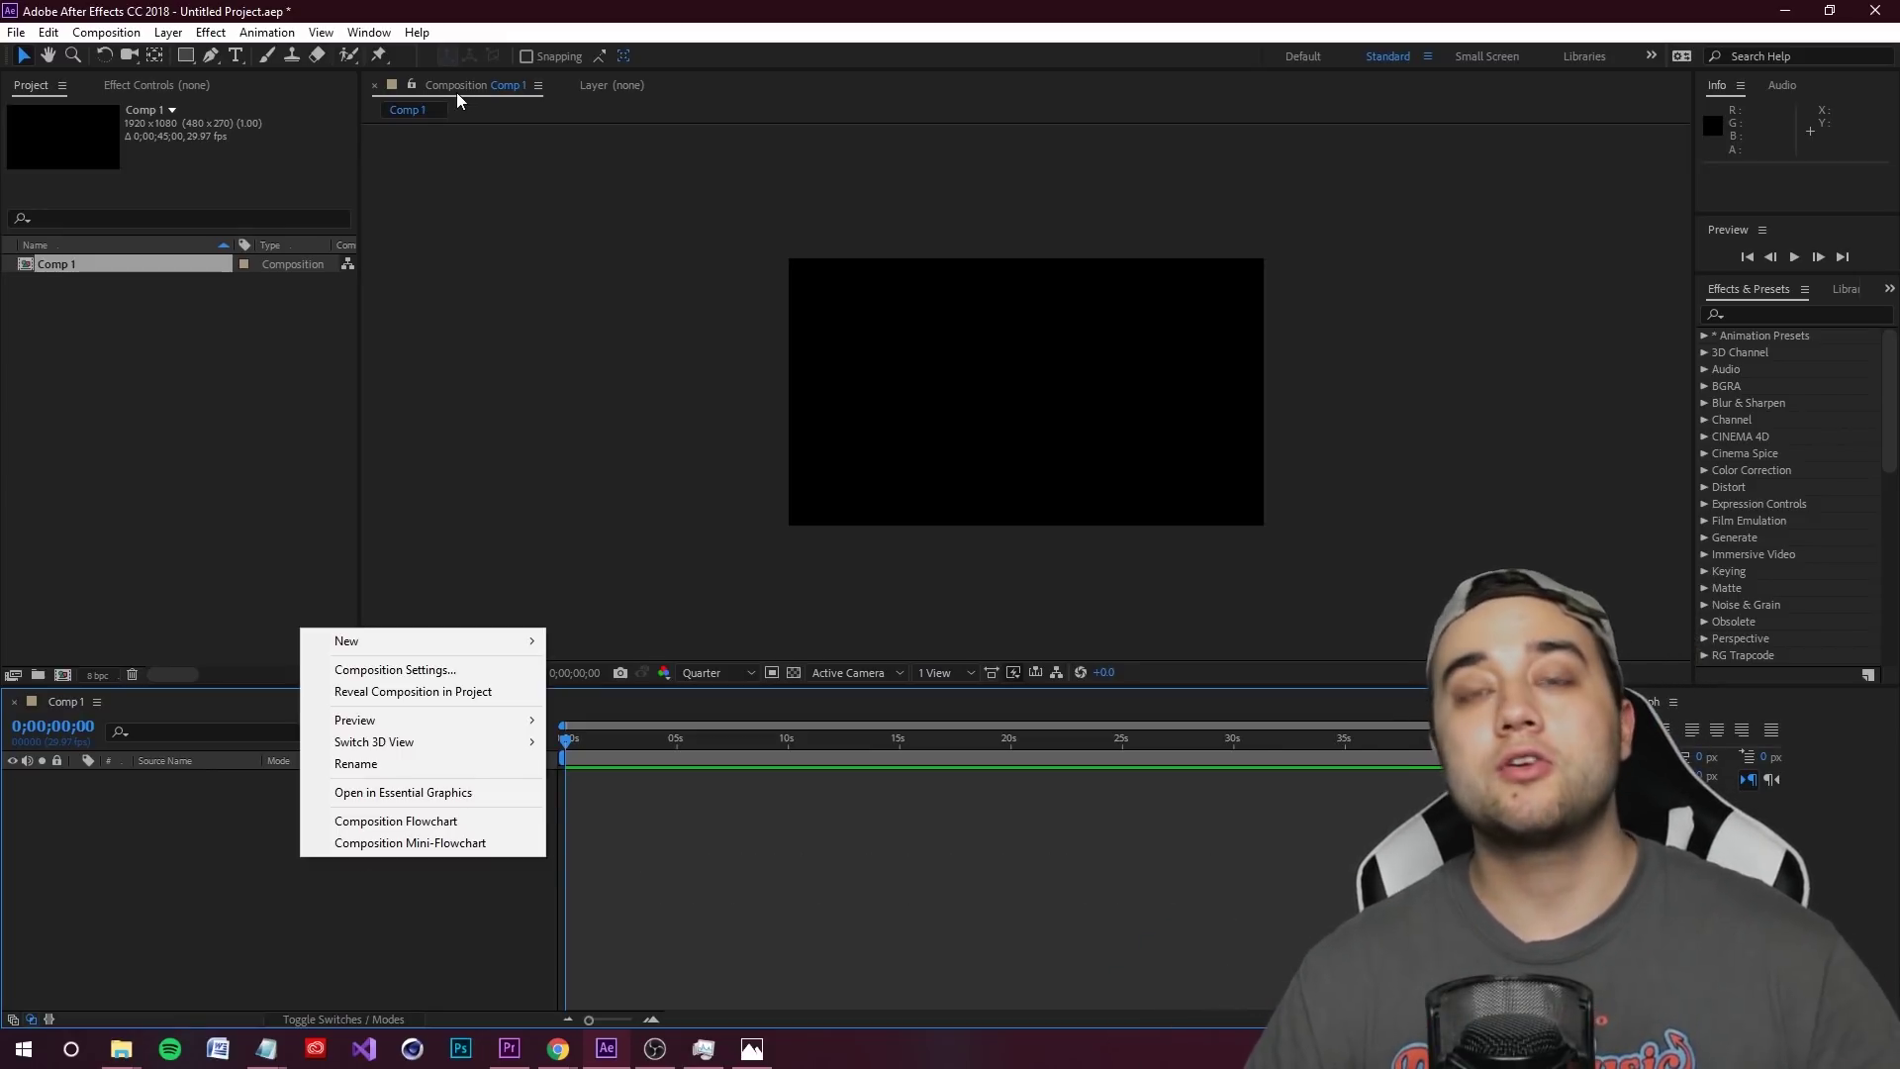
left_click(528, 8)
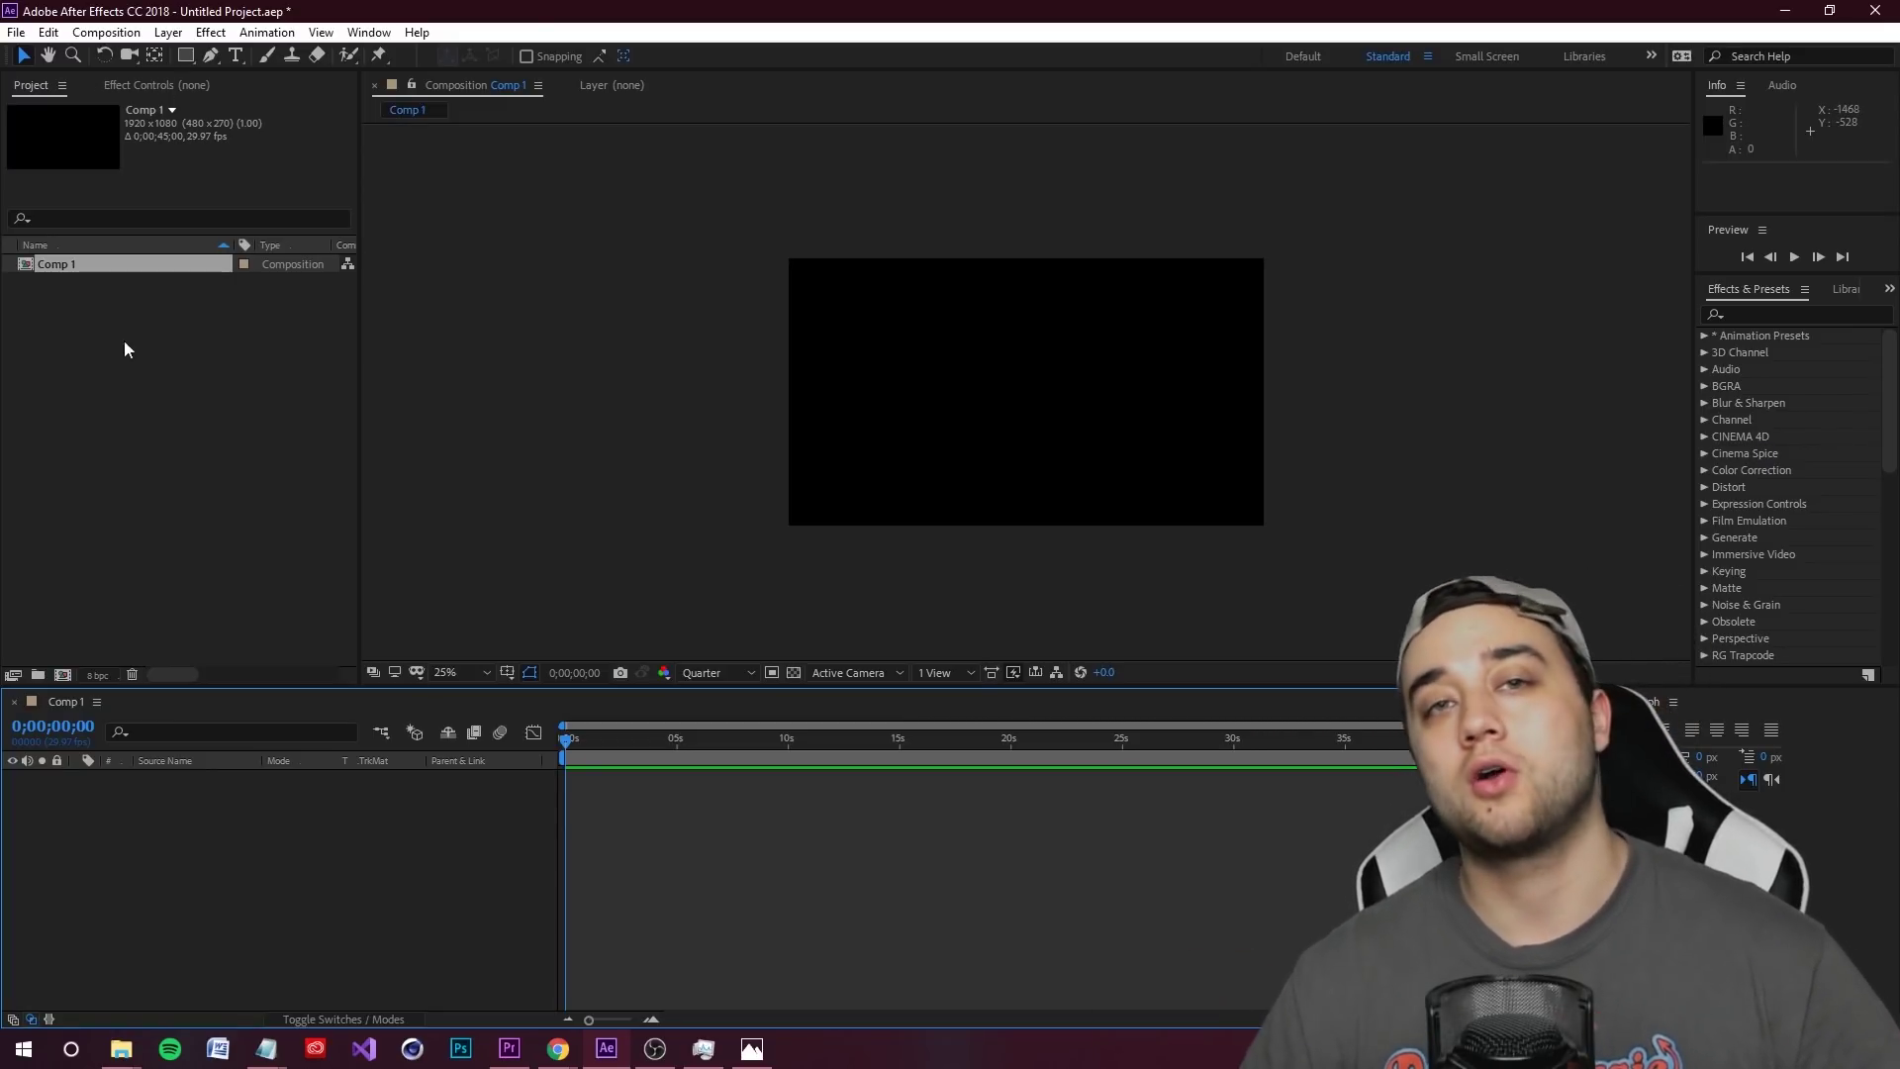
right_click(207, 856)
left_click(383, 818)
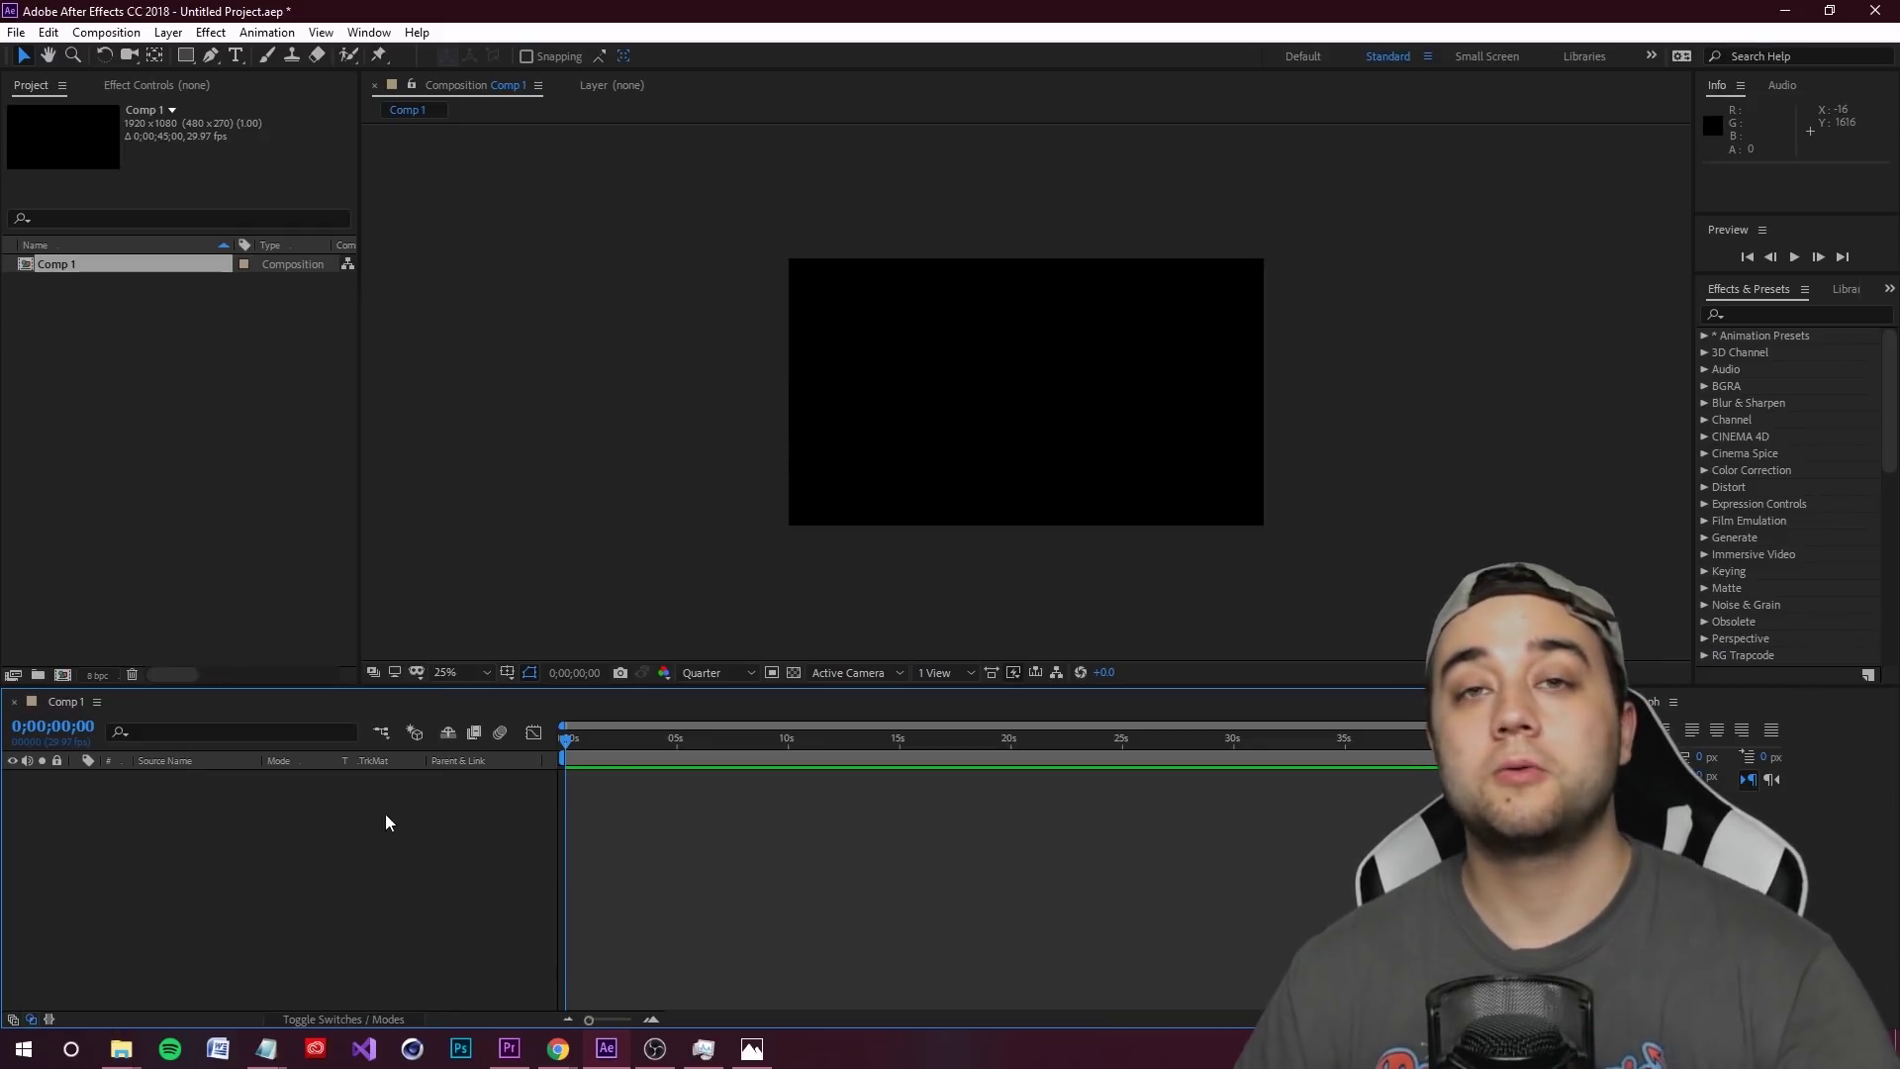
- Add a new black solid layer to Comp 1
right_click(358, 599)
mouse_move(465, 621)
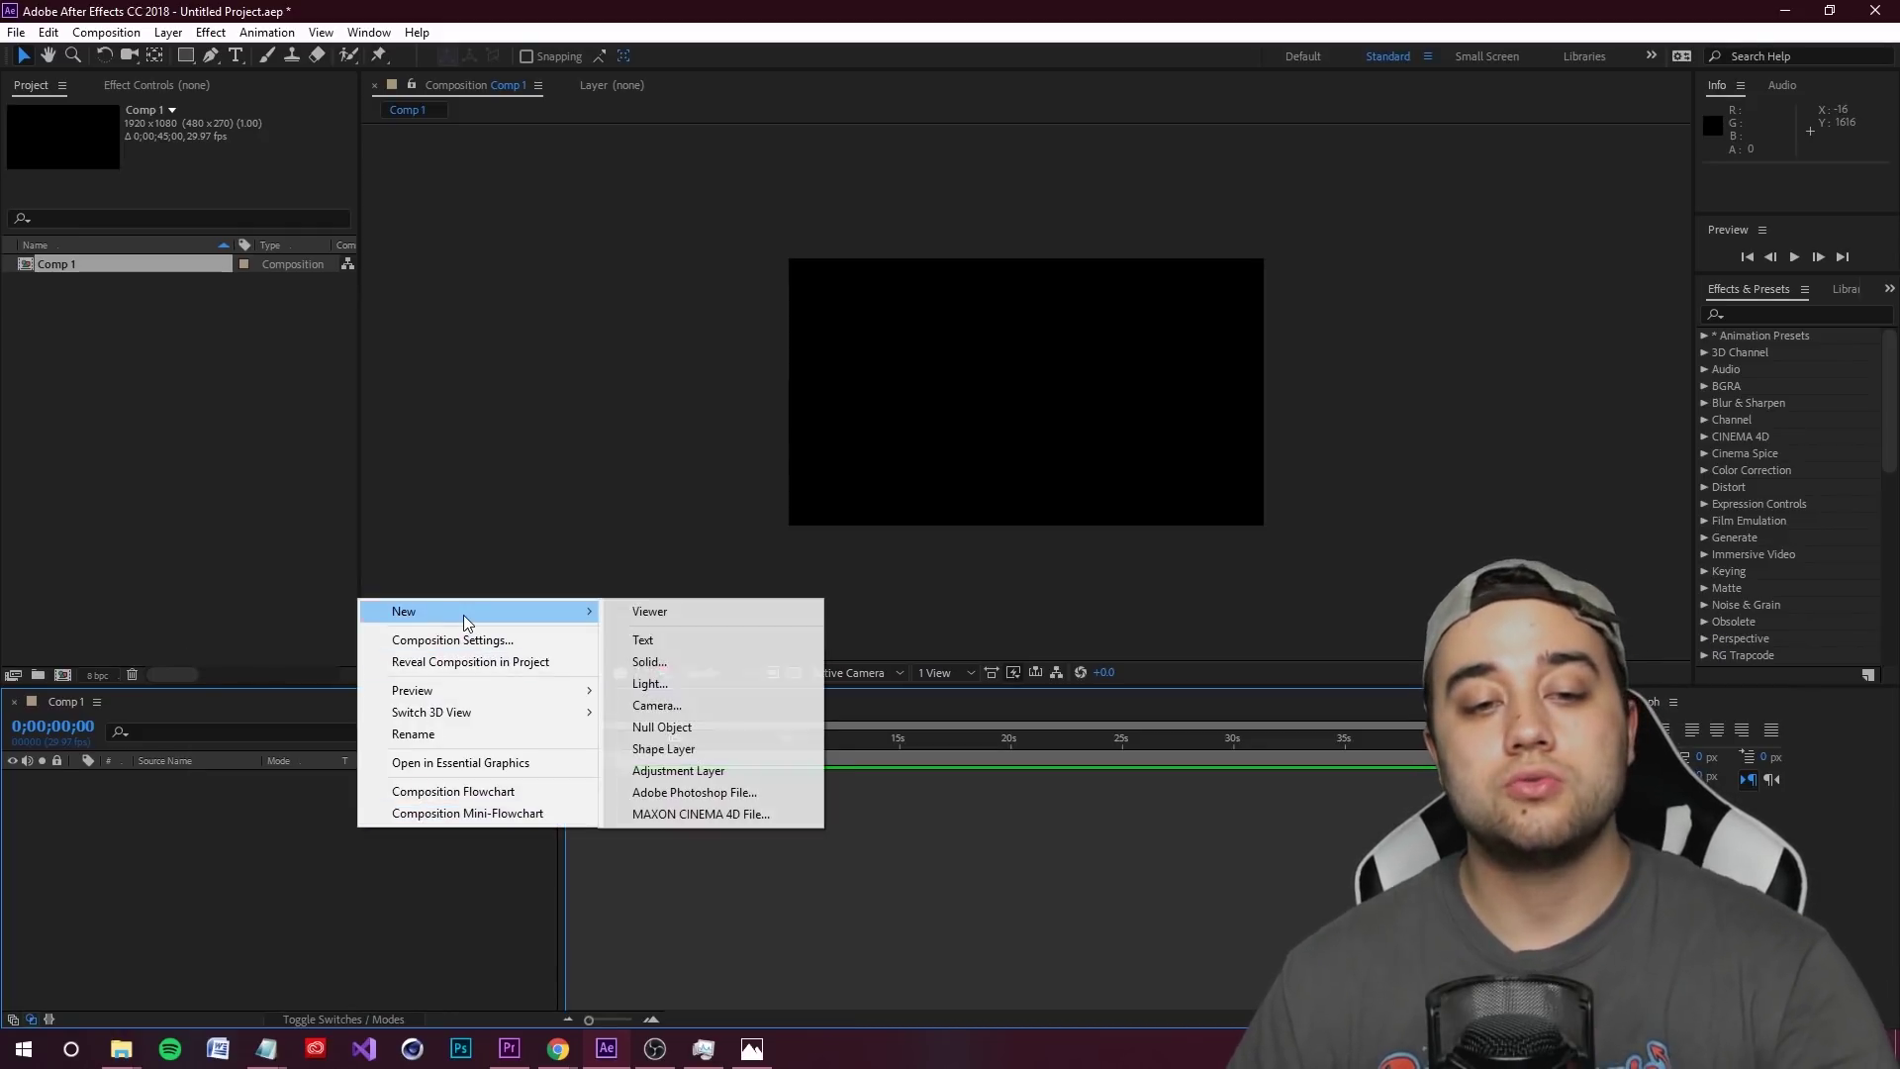
left_click(722, 662)
left_click(812, 587)
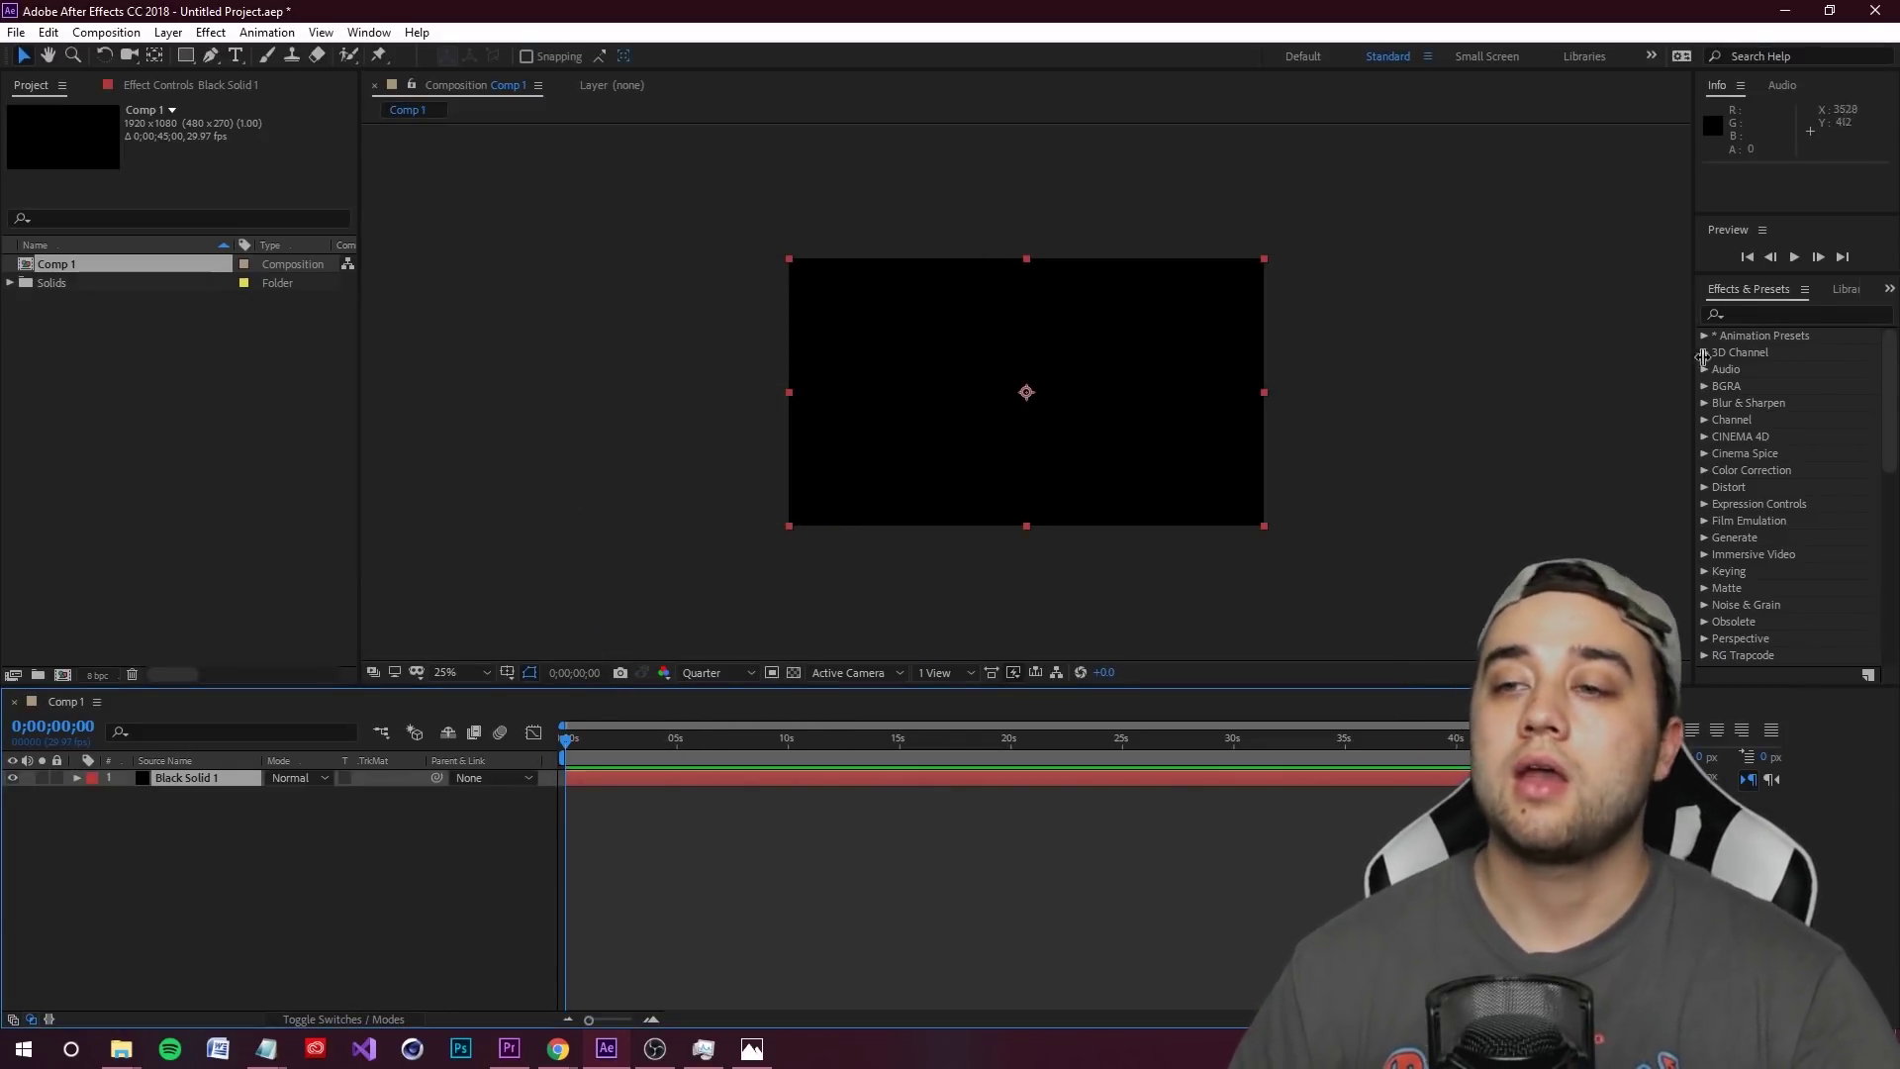
- Find the Video Copilot Element effect and apply it to the black solid layer
left_click(1743, 314)
type("element")
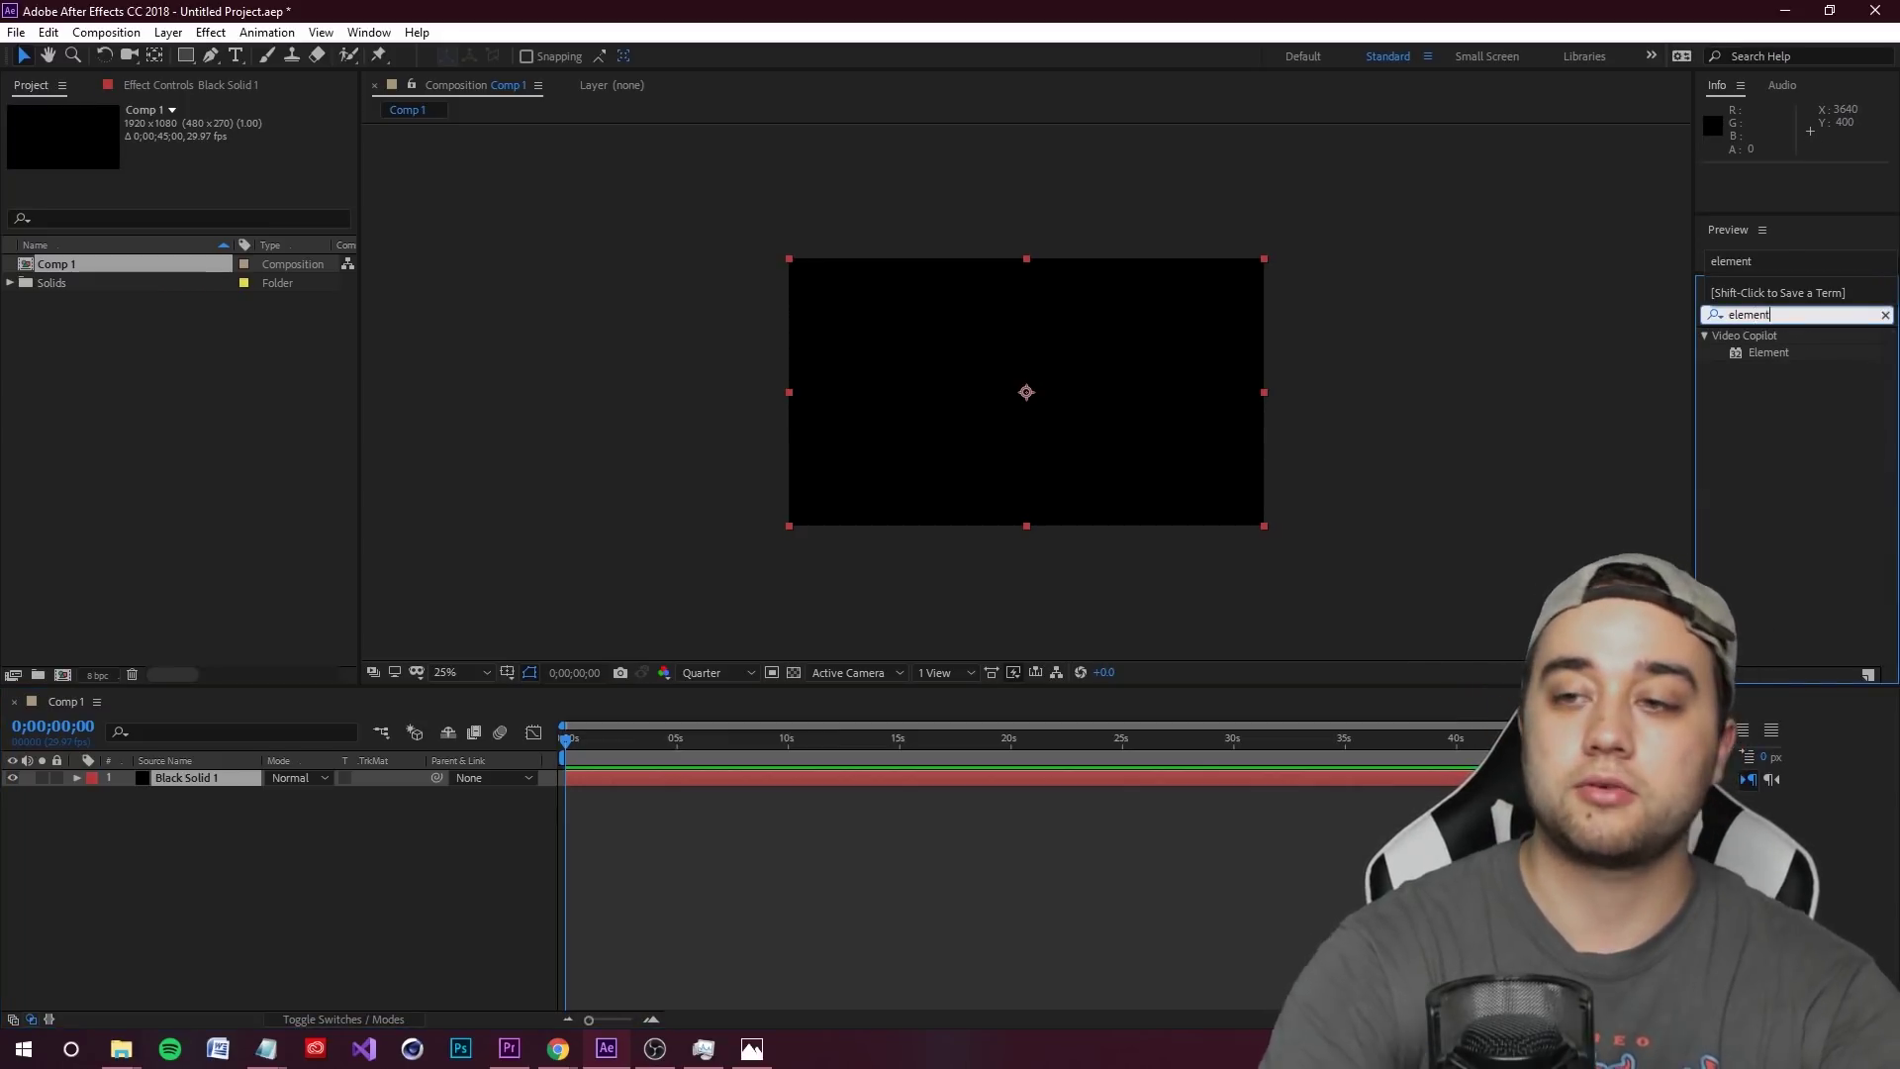
left_click_drag(1770, 356, 179, 779)
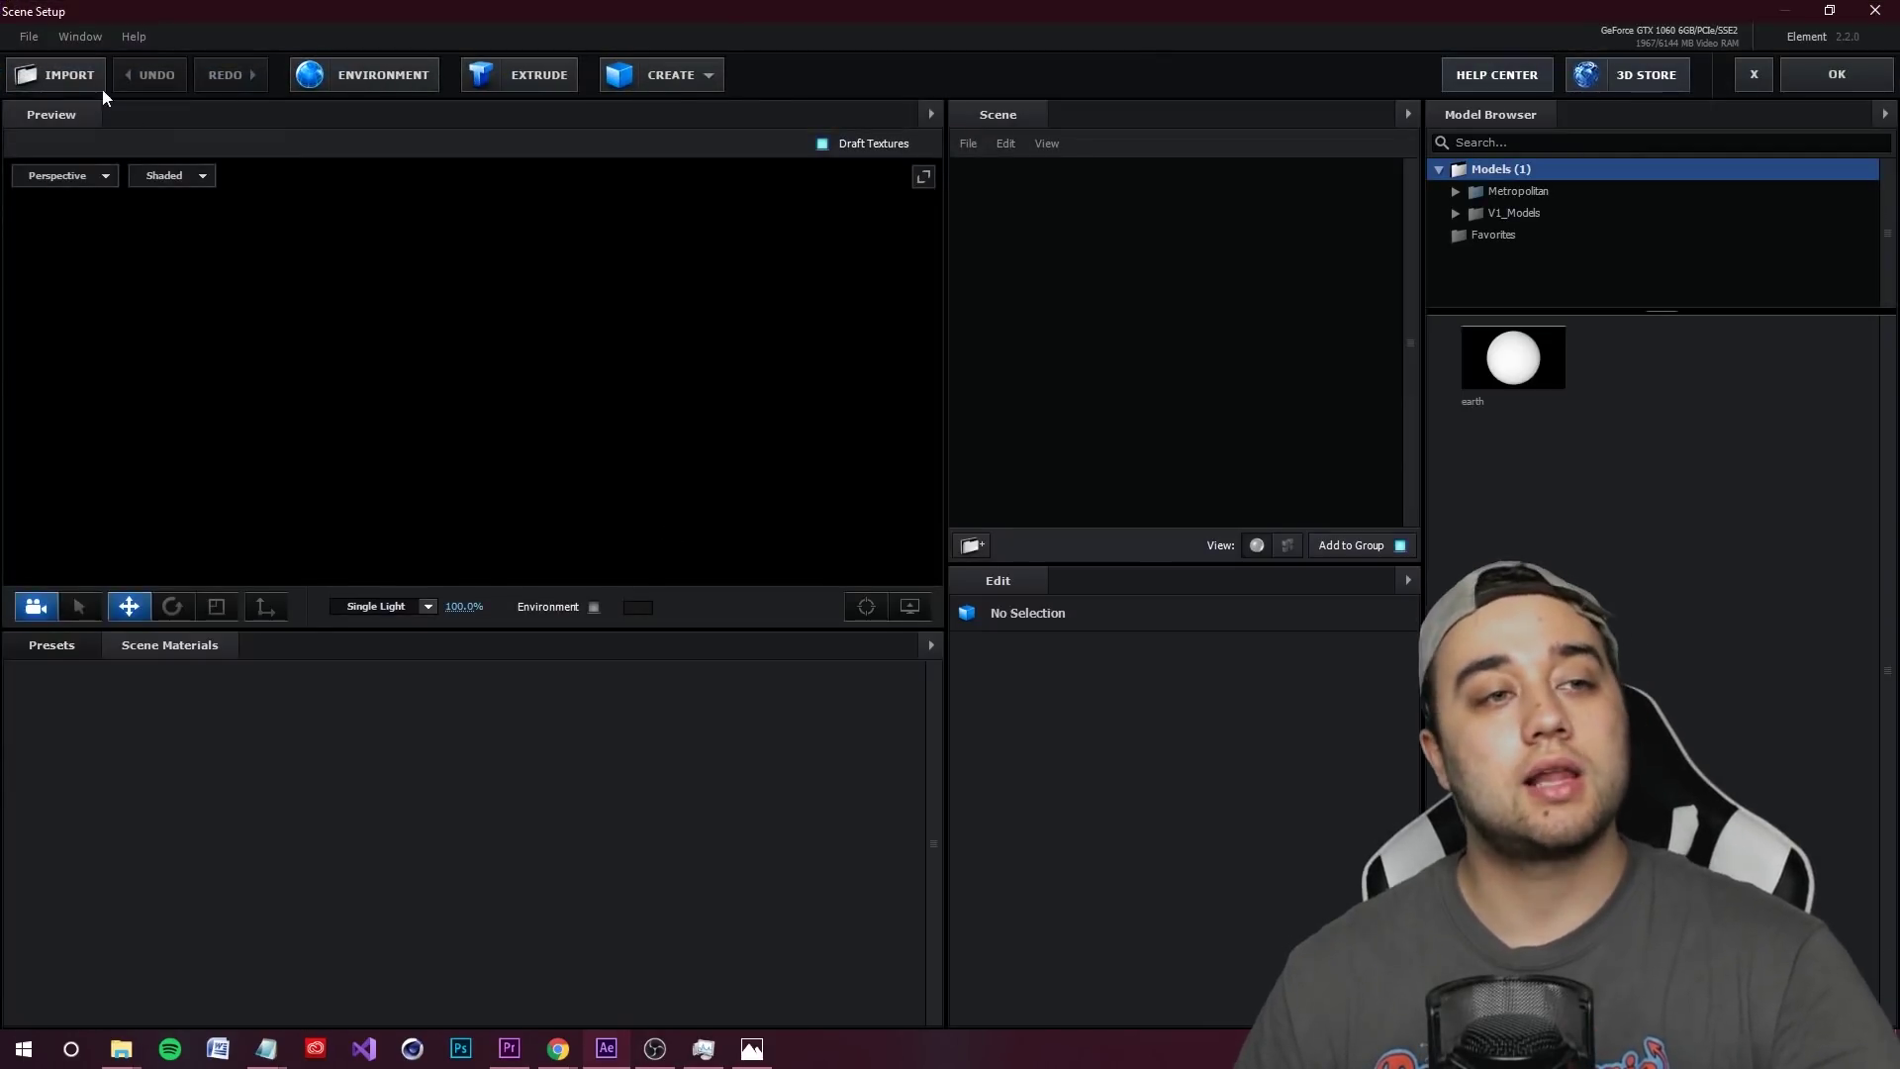
- Import 12. SKULL.obj from the 3D MODEL OBJs folder into Element's Scene Setup, keeping the default import preferences
left_click(102, 85)
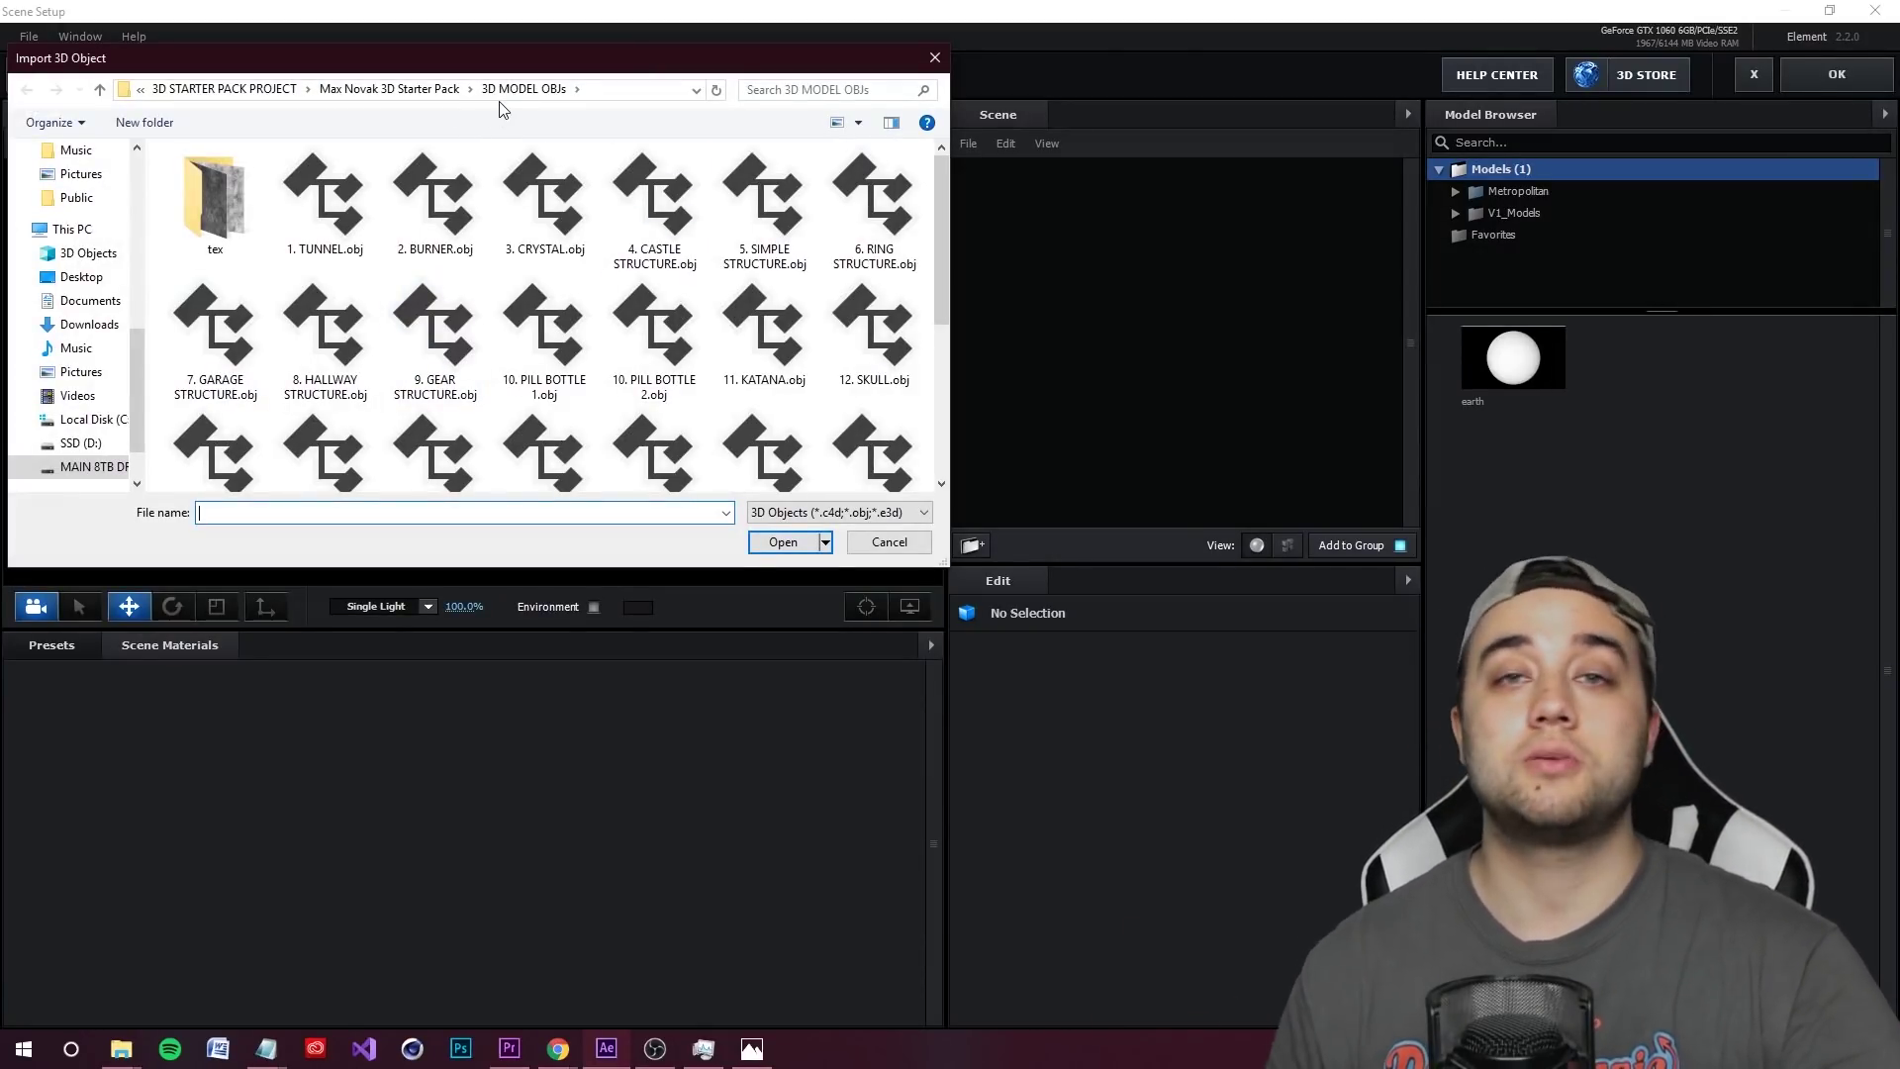
scroll(442, 402, "down", 5)
scroll(441, 402, "up", 5)
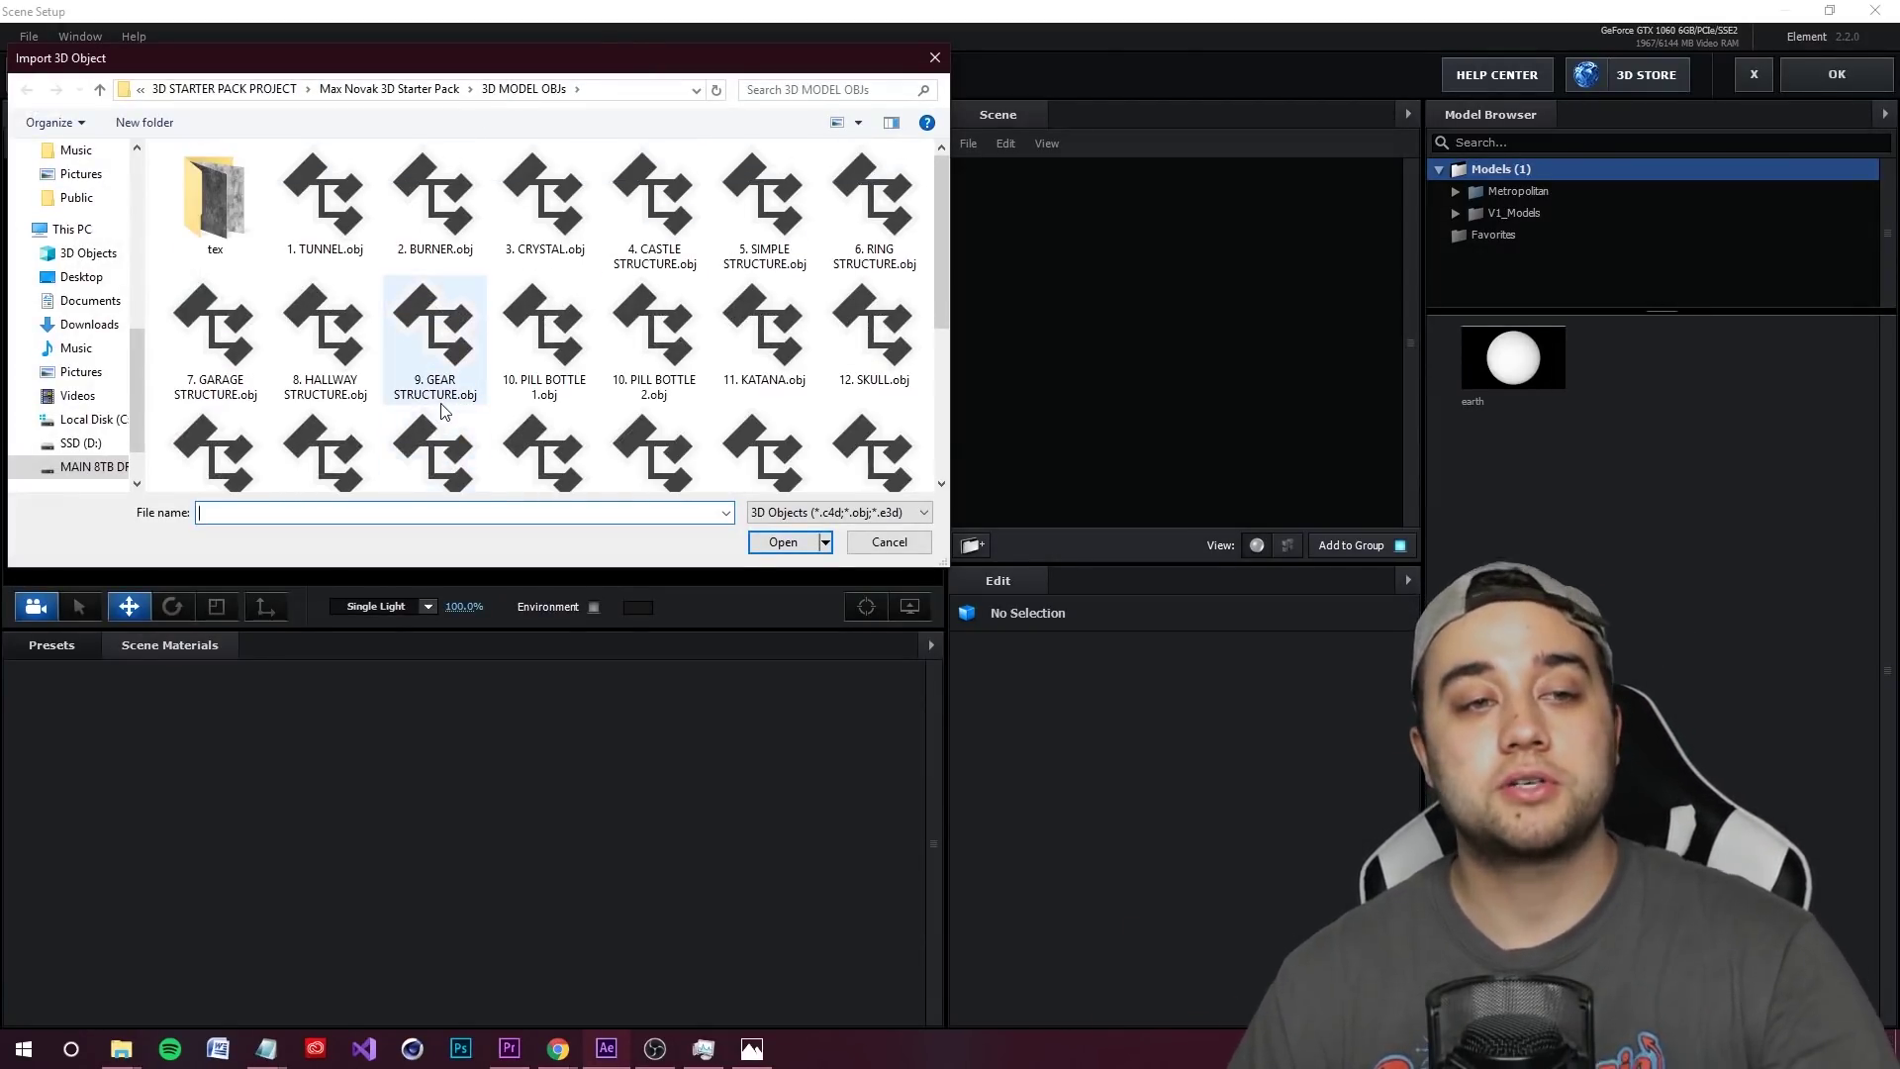
scroll(444, 410, "down", 5)
scroll(337, 417, "up", 3)
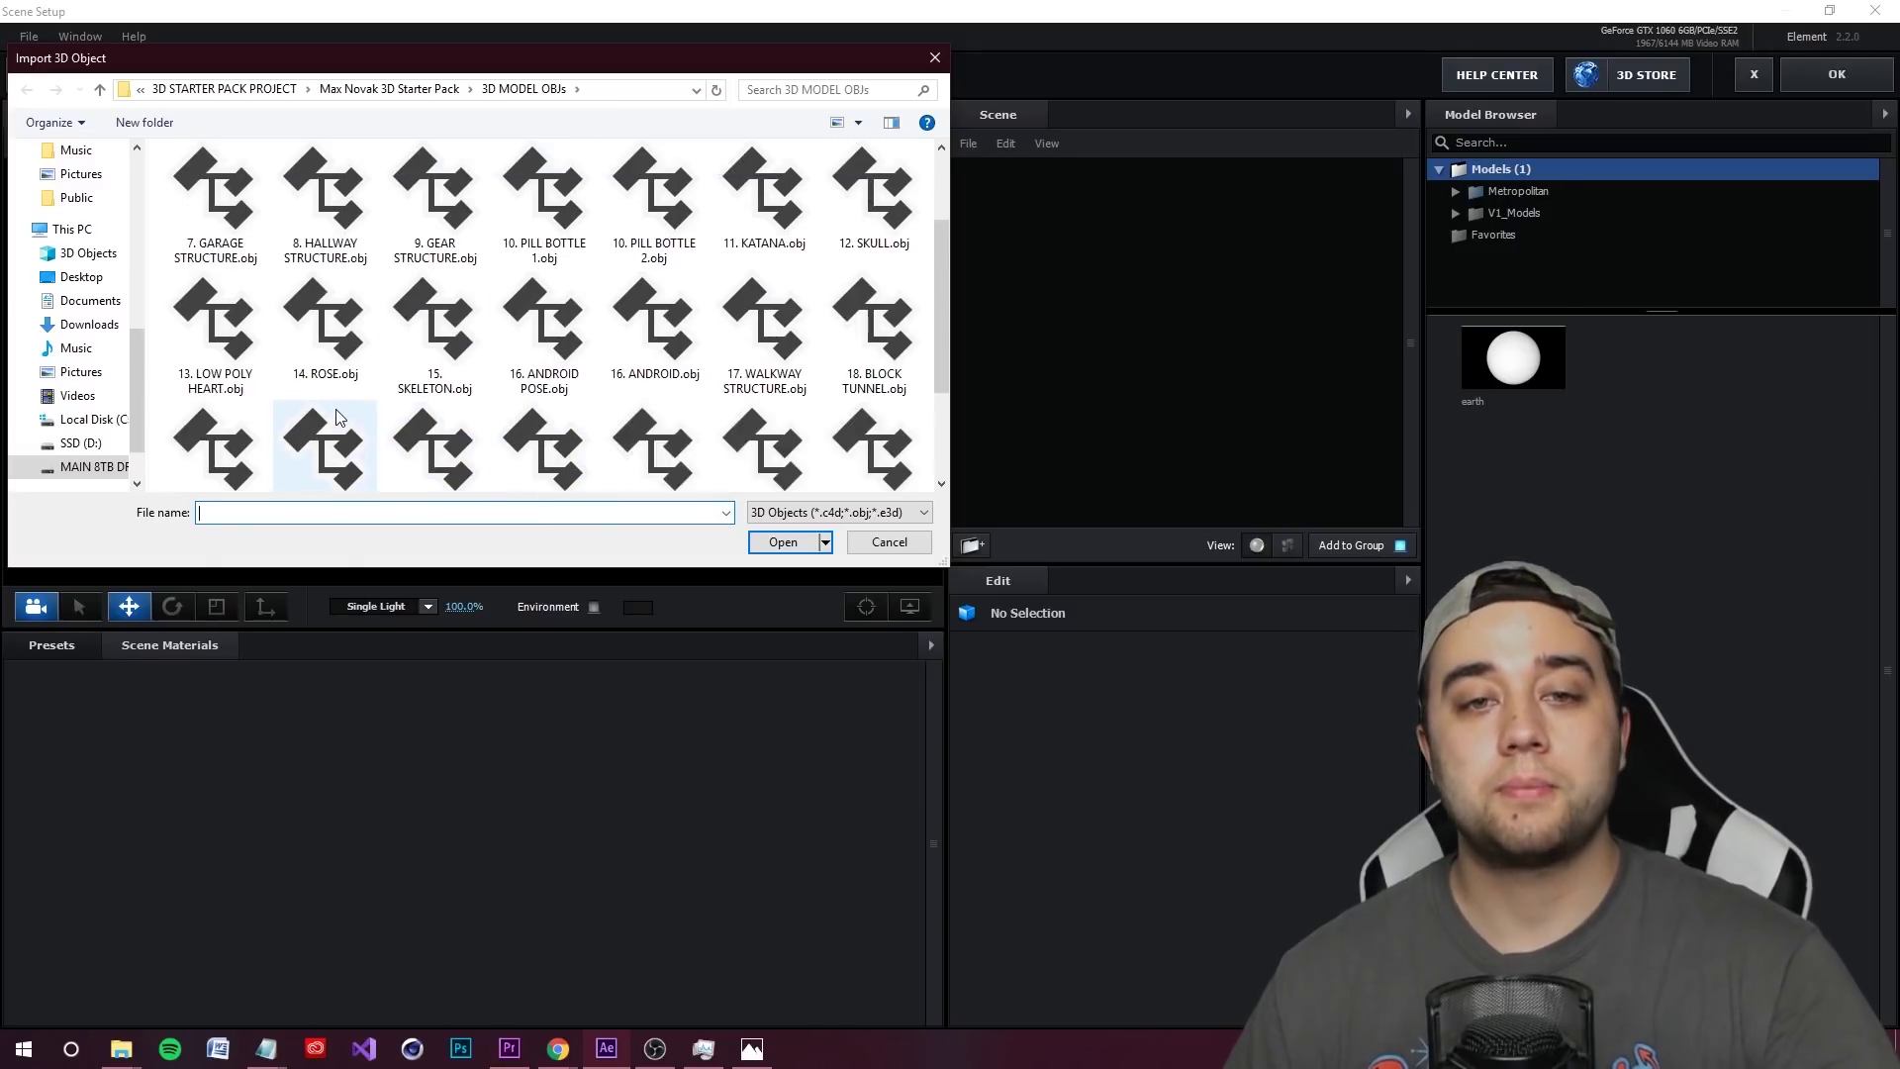
scroll(442, 455, "up", 2)
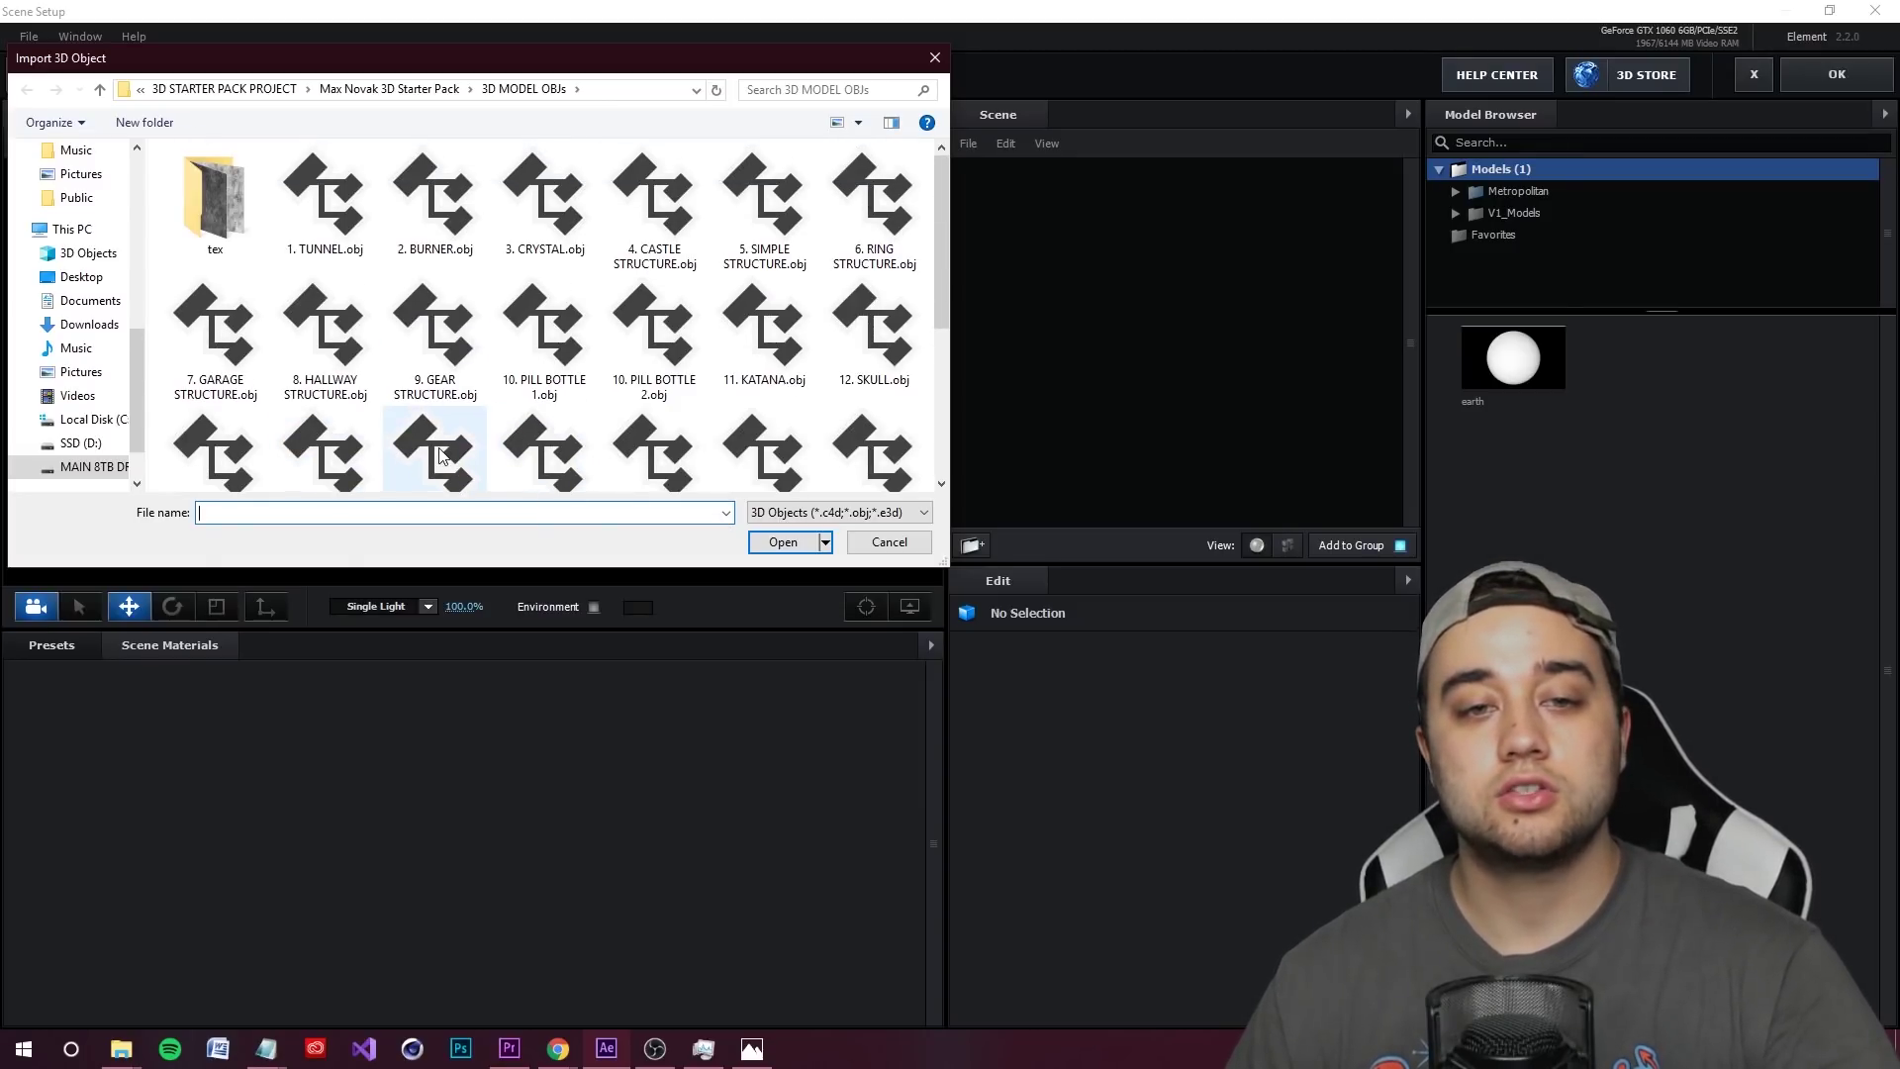
left_click(874, 327)
left_click(780, 543)
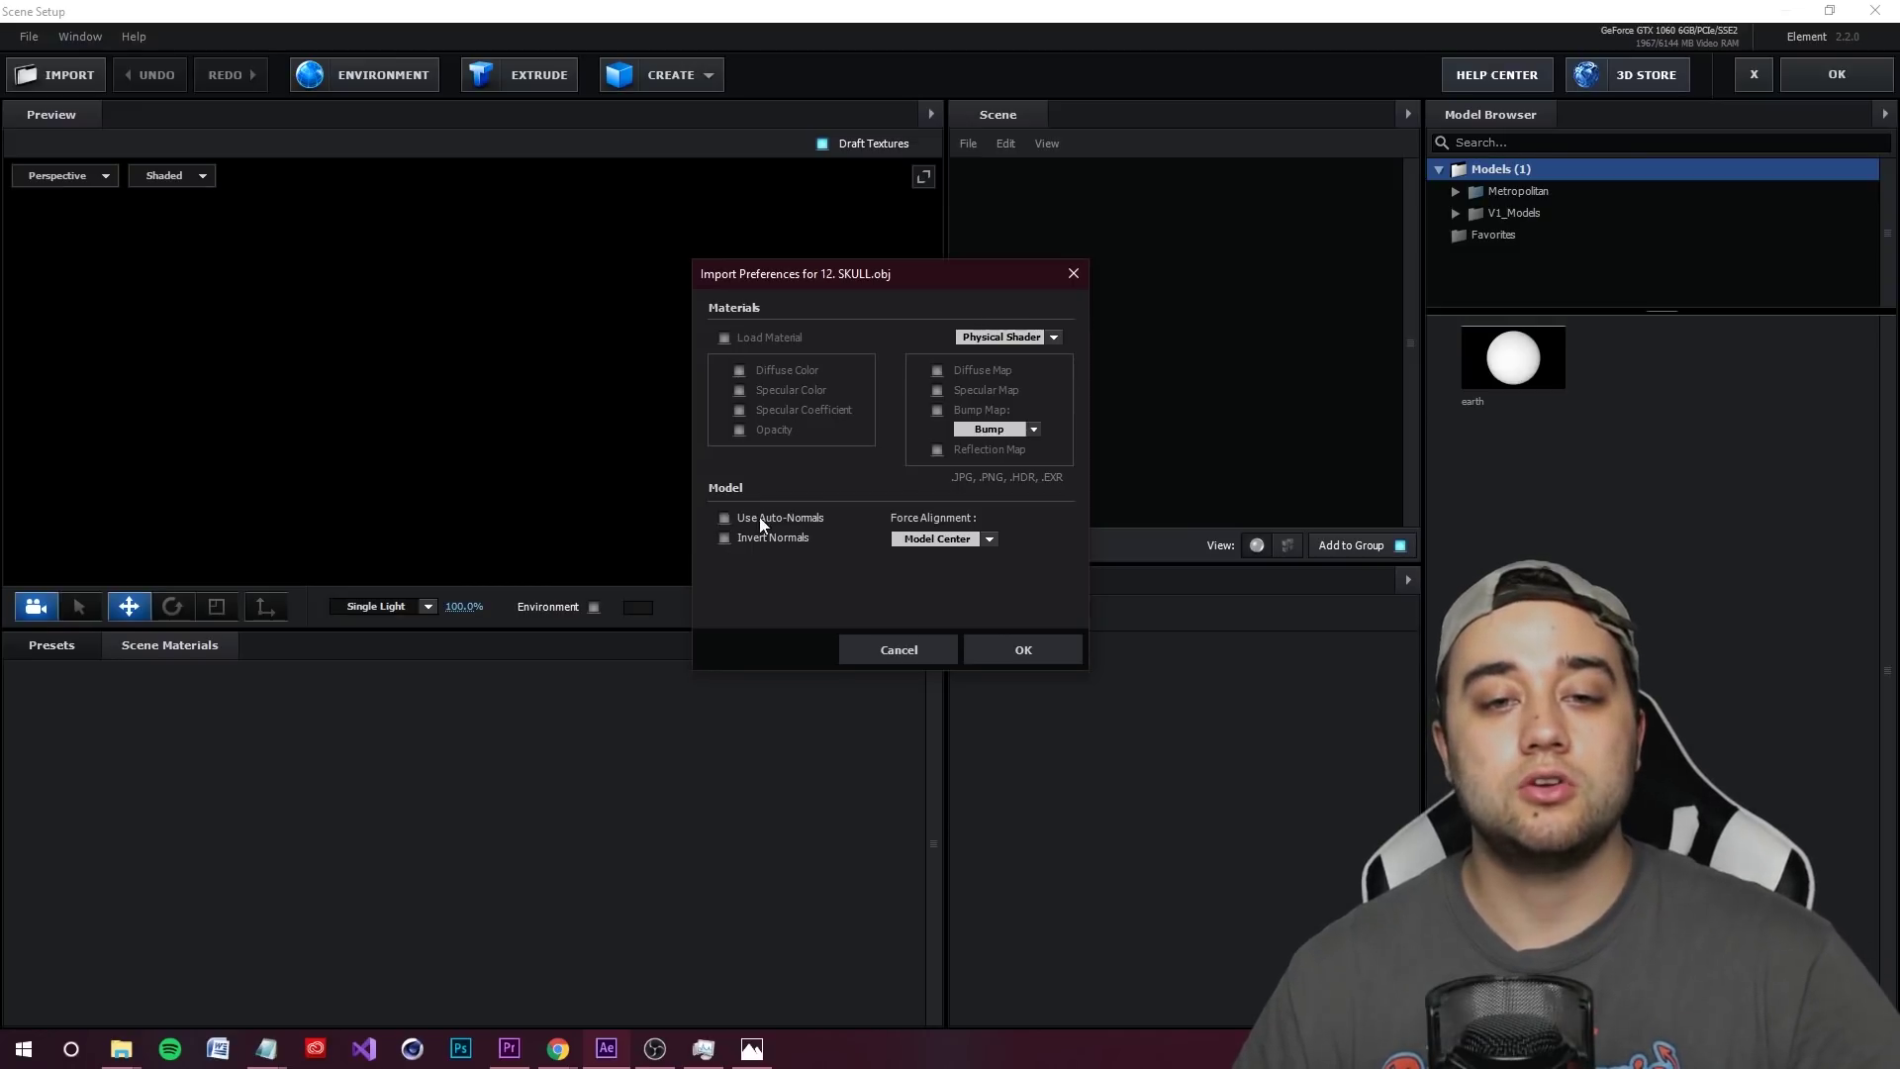
left_click(1032, 656)
- Set the skull model's surface normals to Auto Normals
scroll(476, 516, "up", 2)
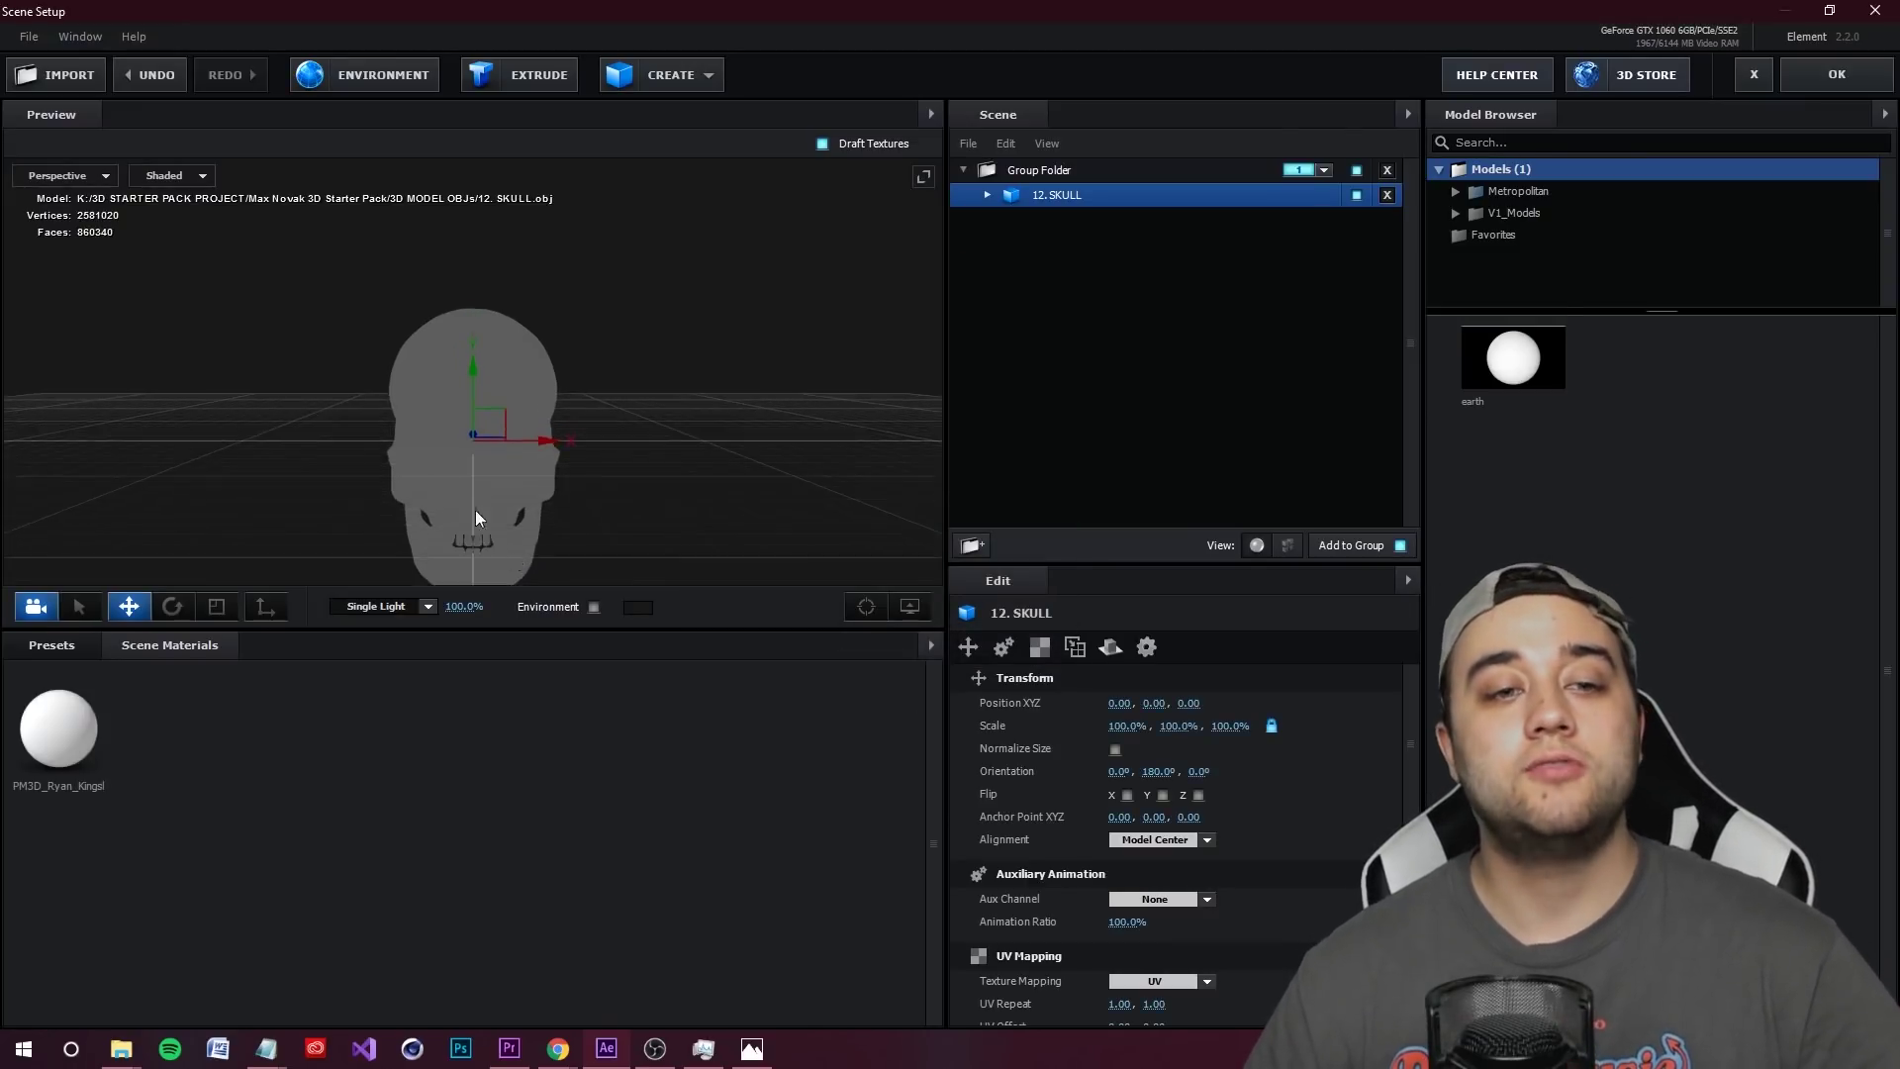
scroll(527, 391, "up", 1)
left_click_drag(617, 428, 604, 362)
scroll(1421, 795, "down", 3)
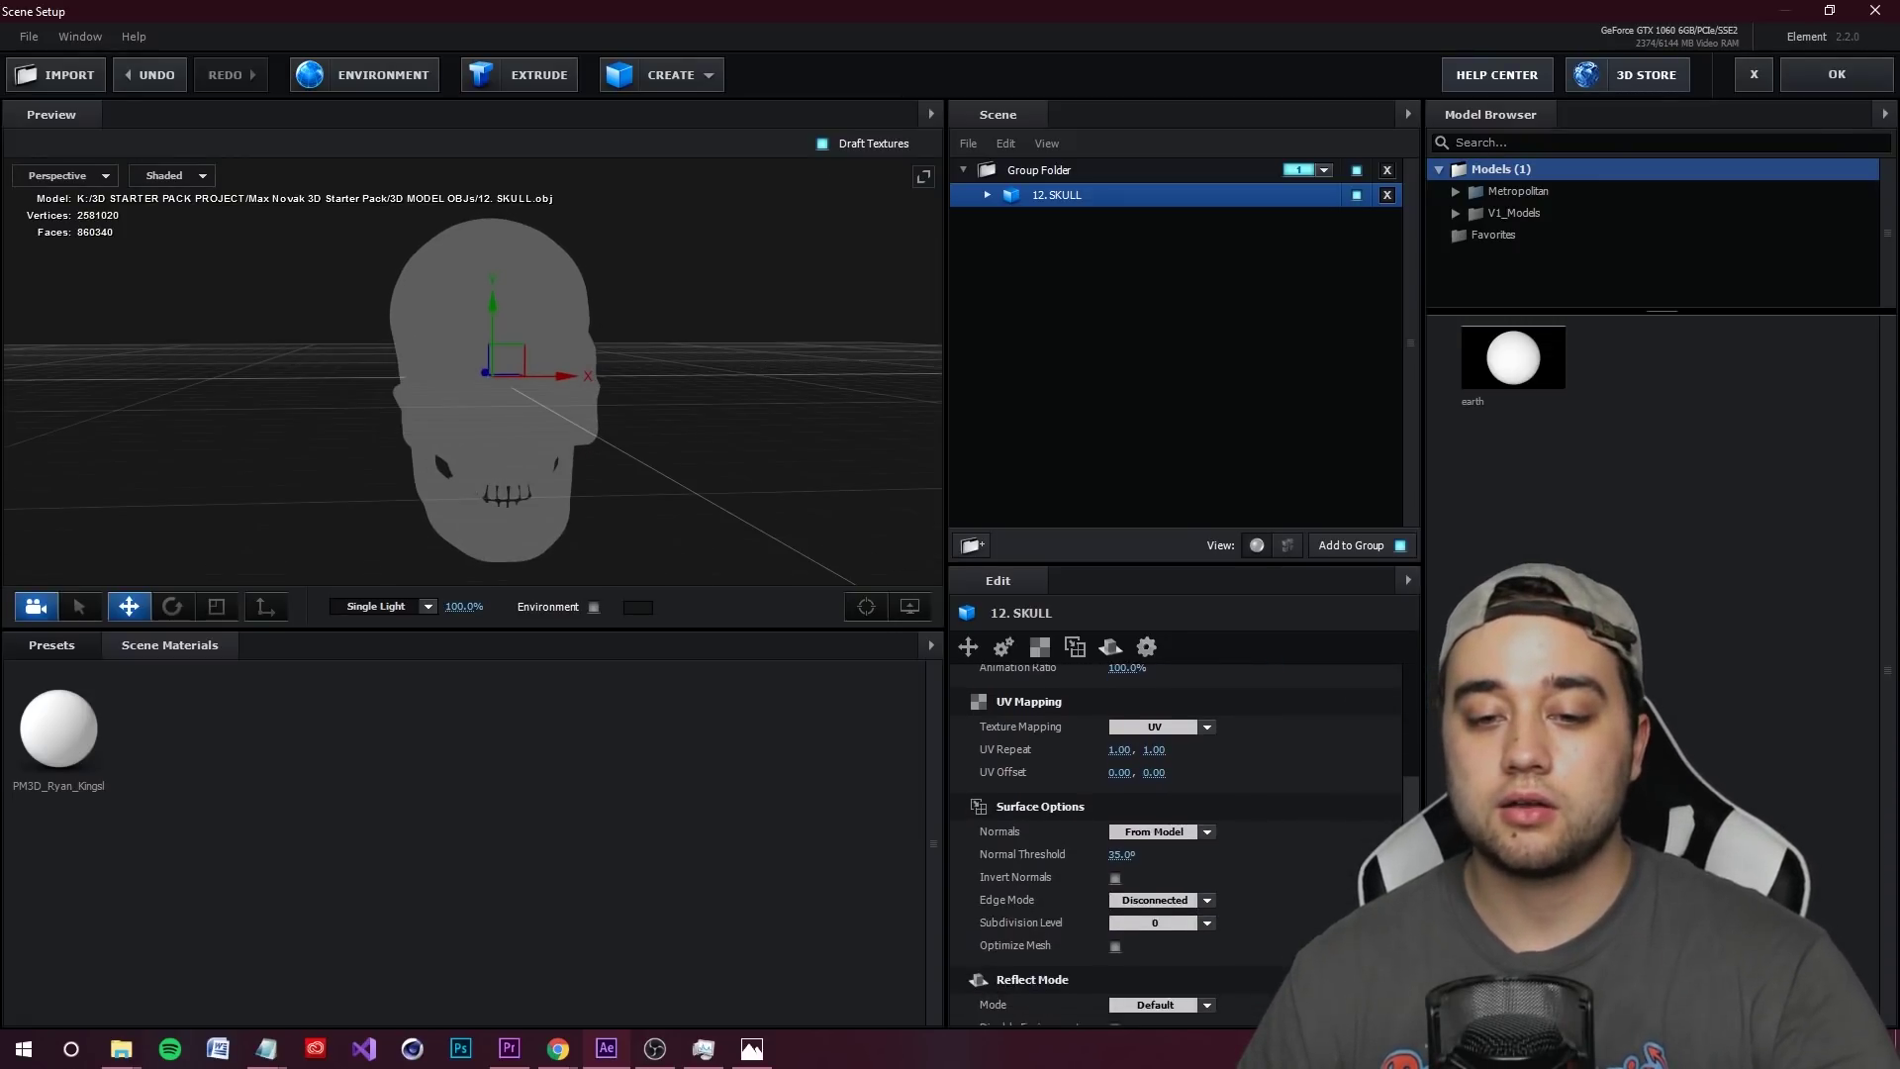
scroll(1137, 835, "down", 1)
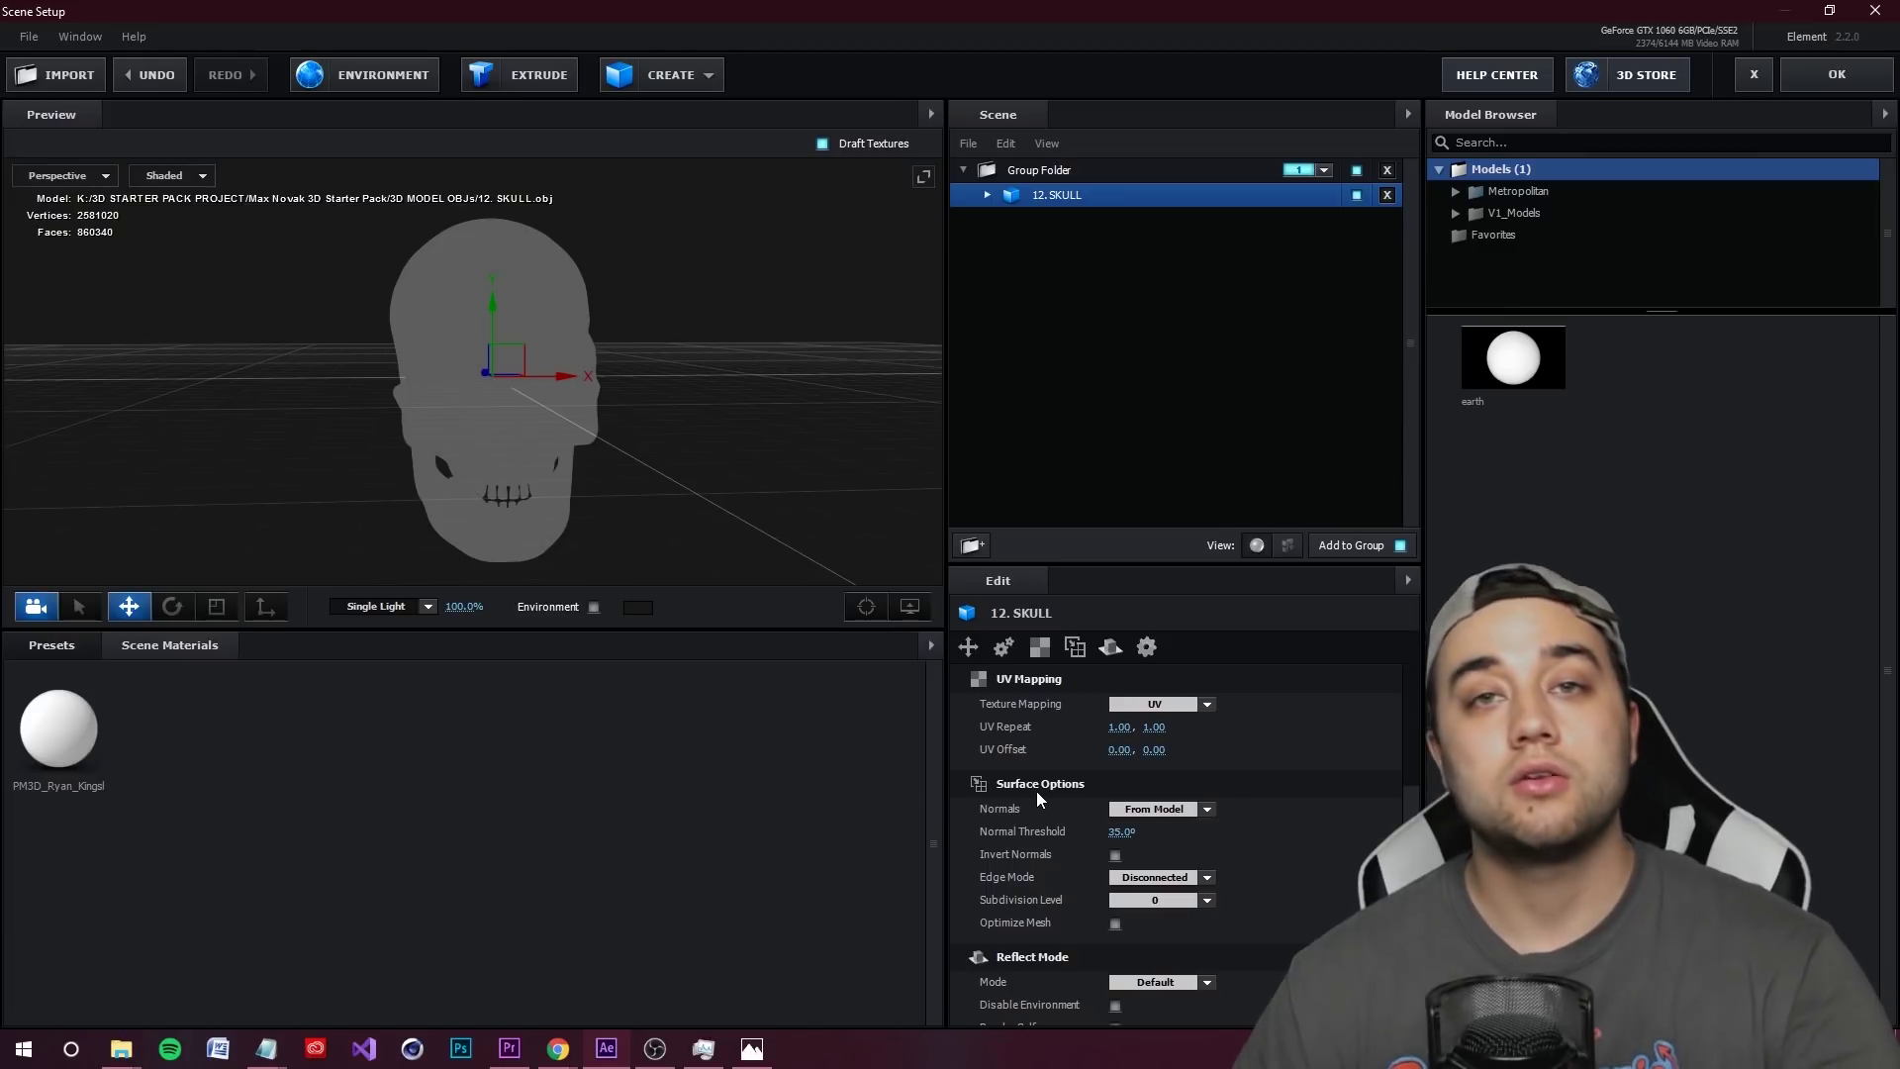
left_click(1204, 809)
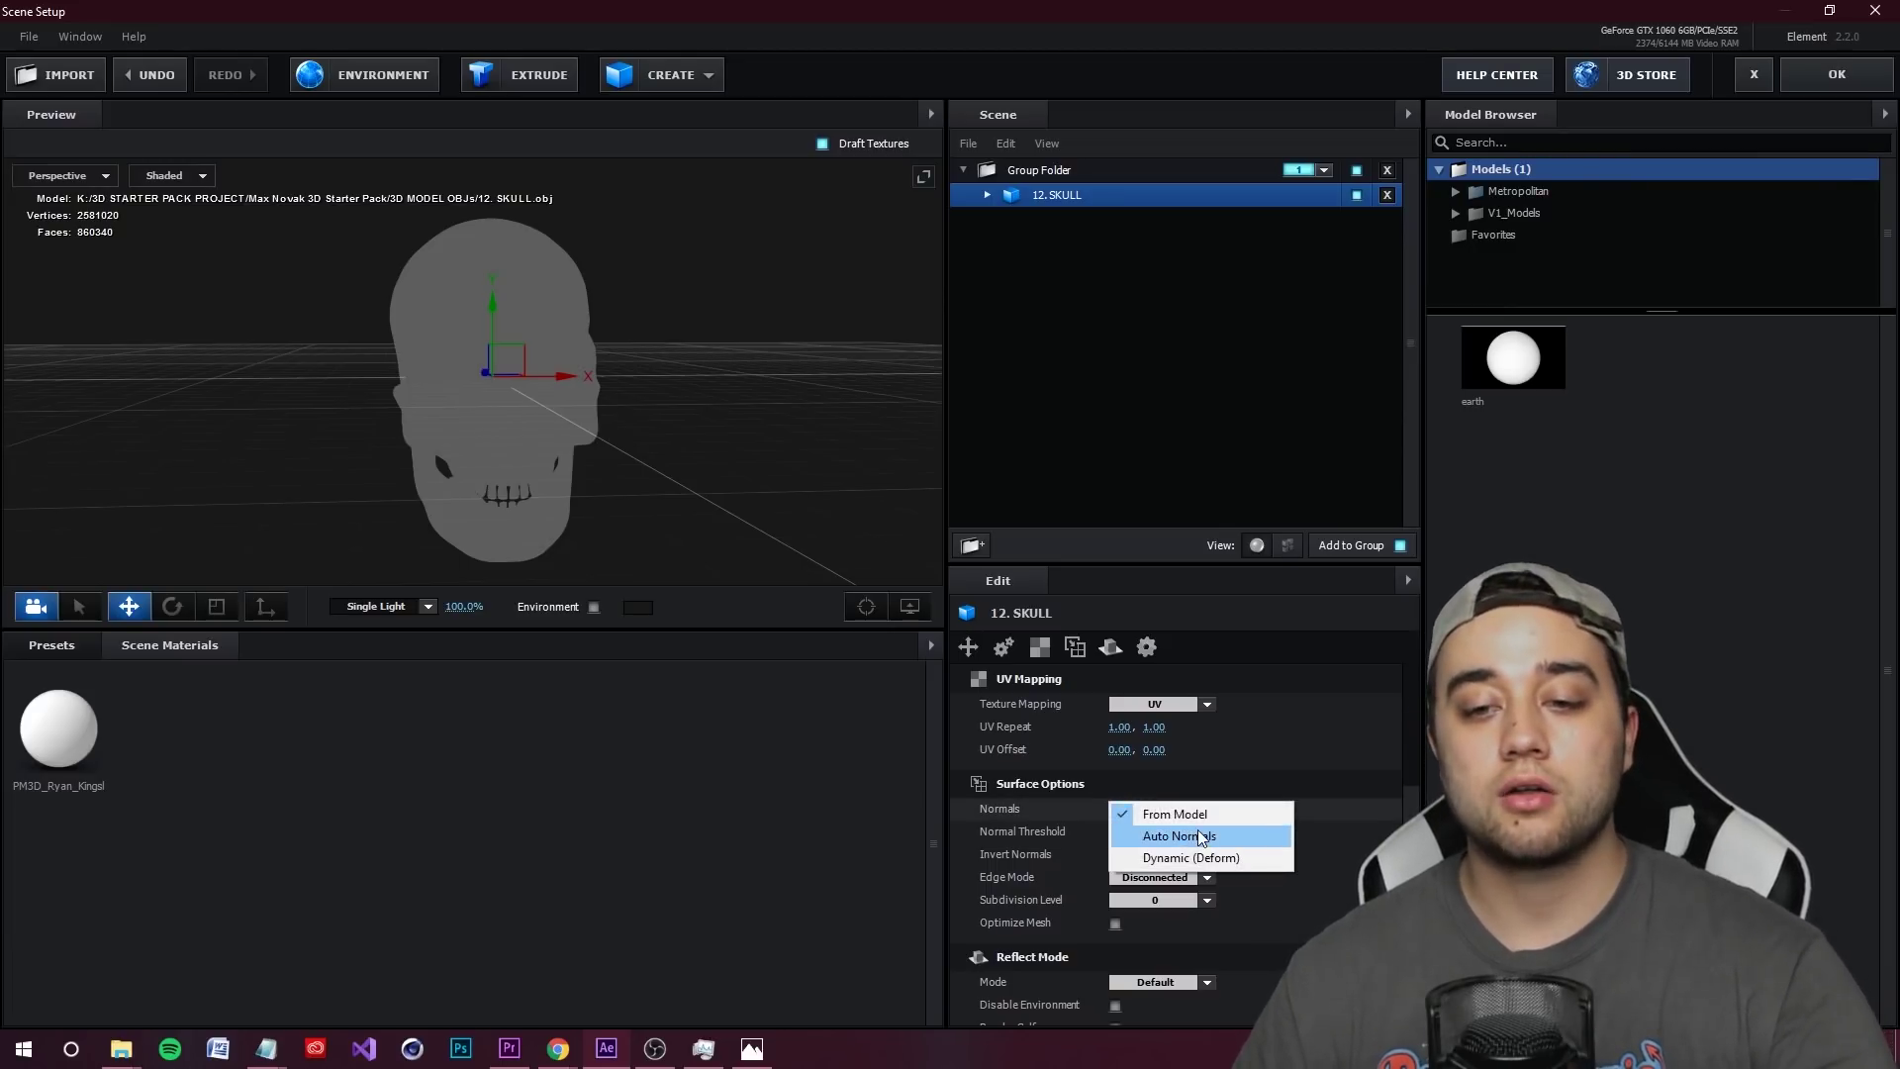
left_click(1200, 835)
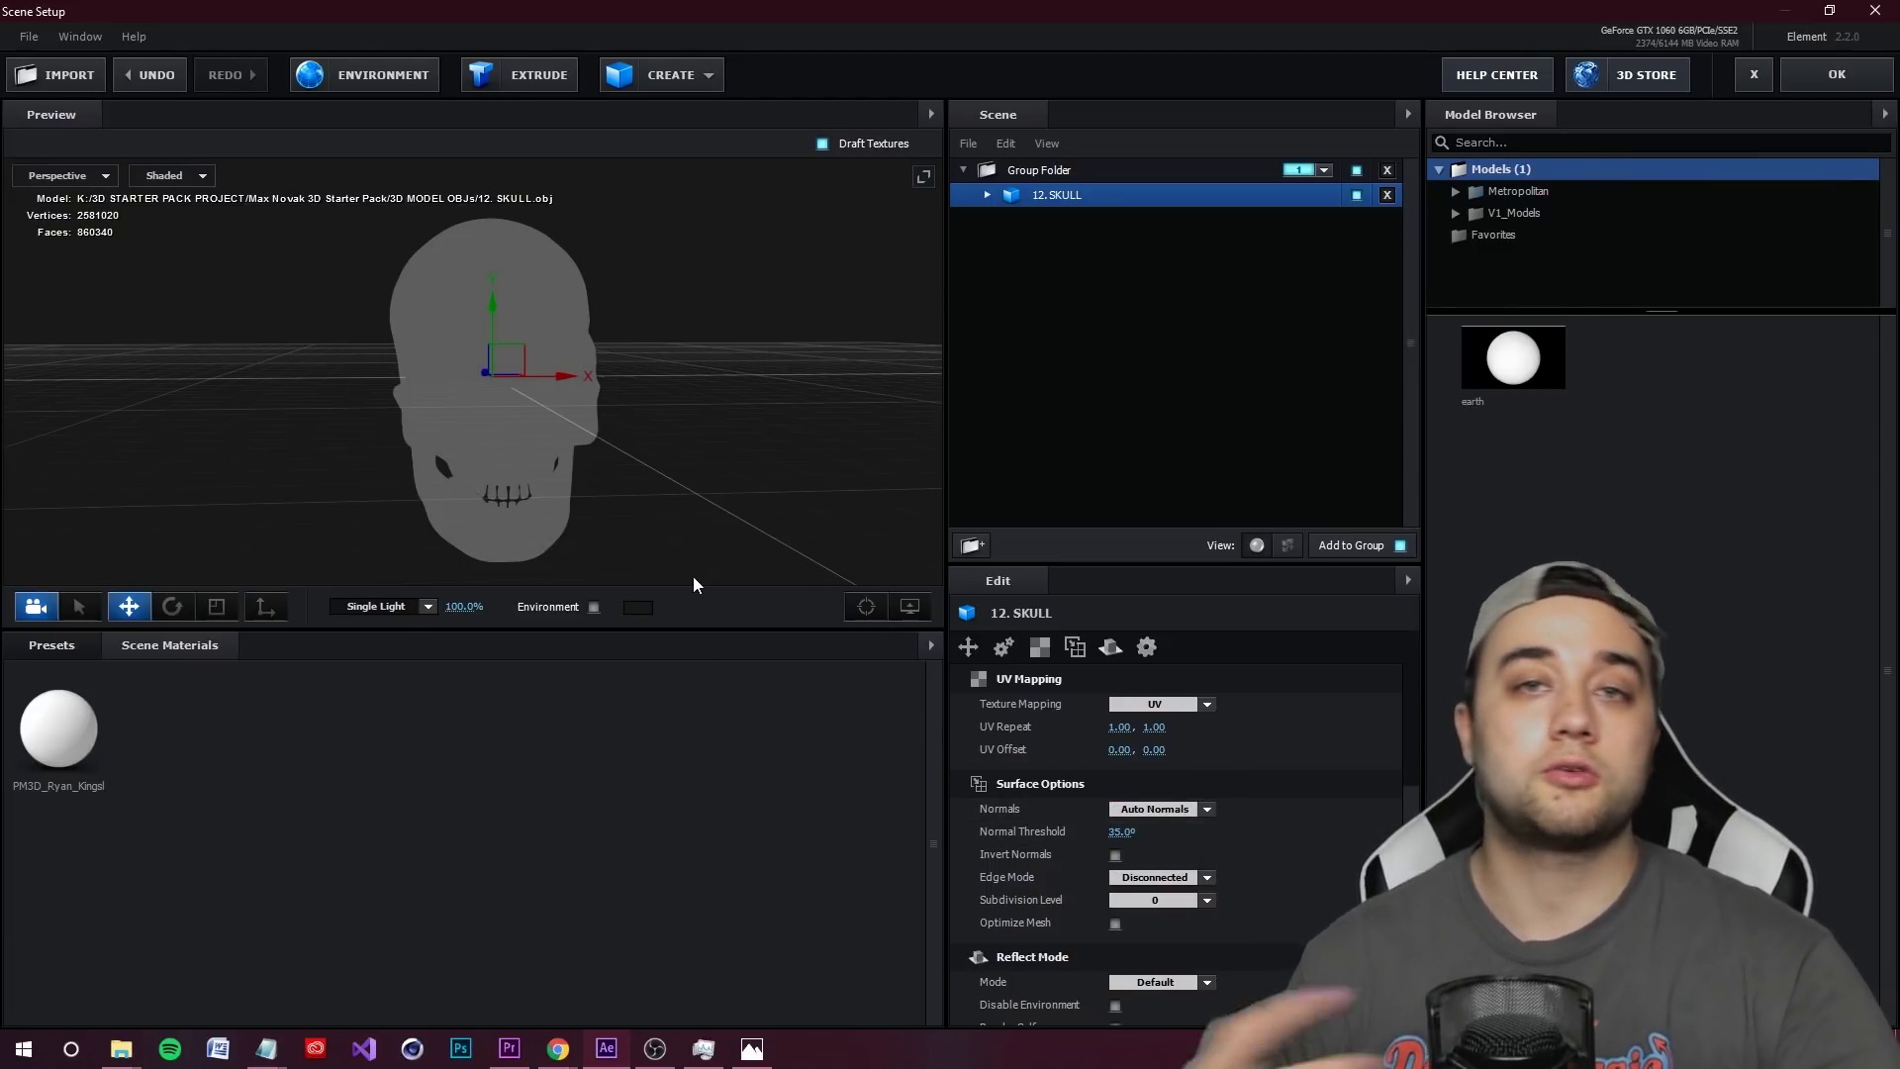
- Apply a material from the Pro_Shaders Metal presets to the skull model
left_click_drag(721, 489, 791, 336)
left_click(51, 644)
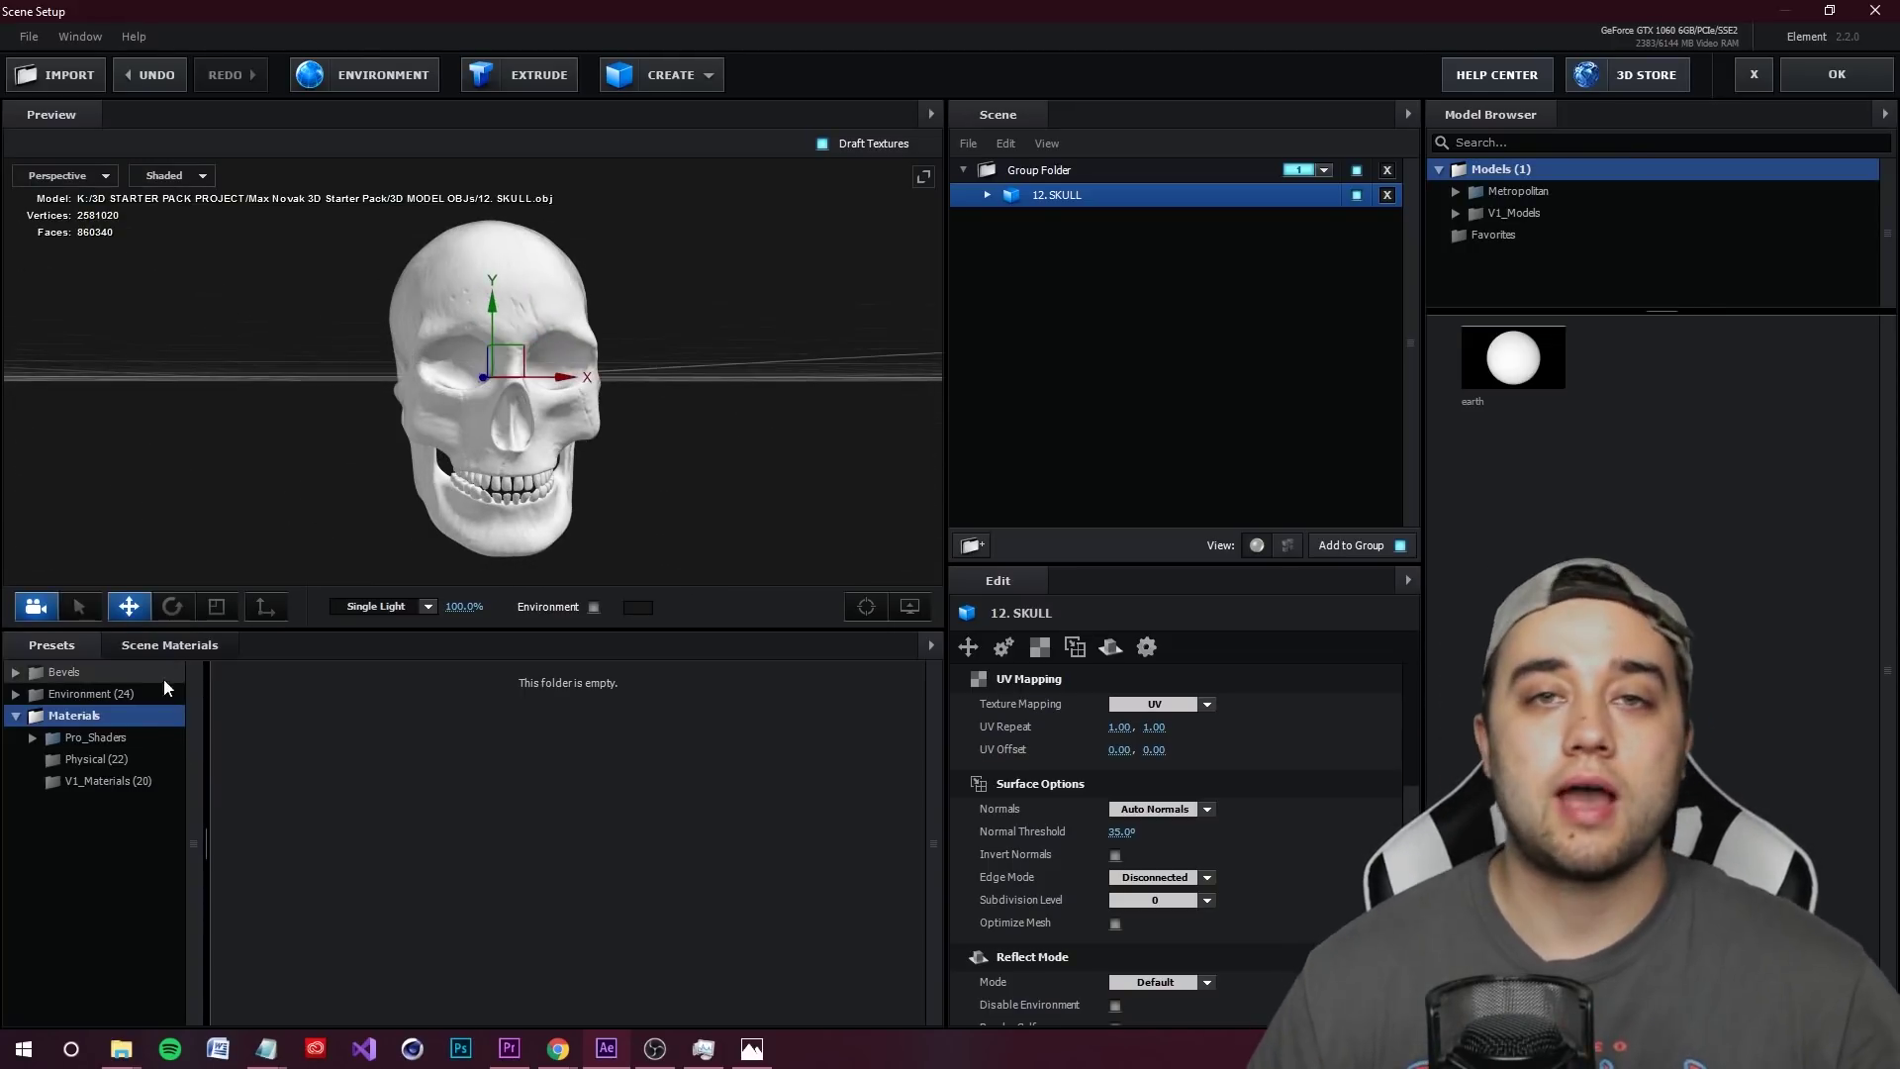
double_click(87, 738)
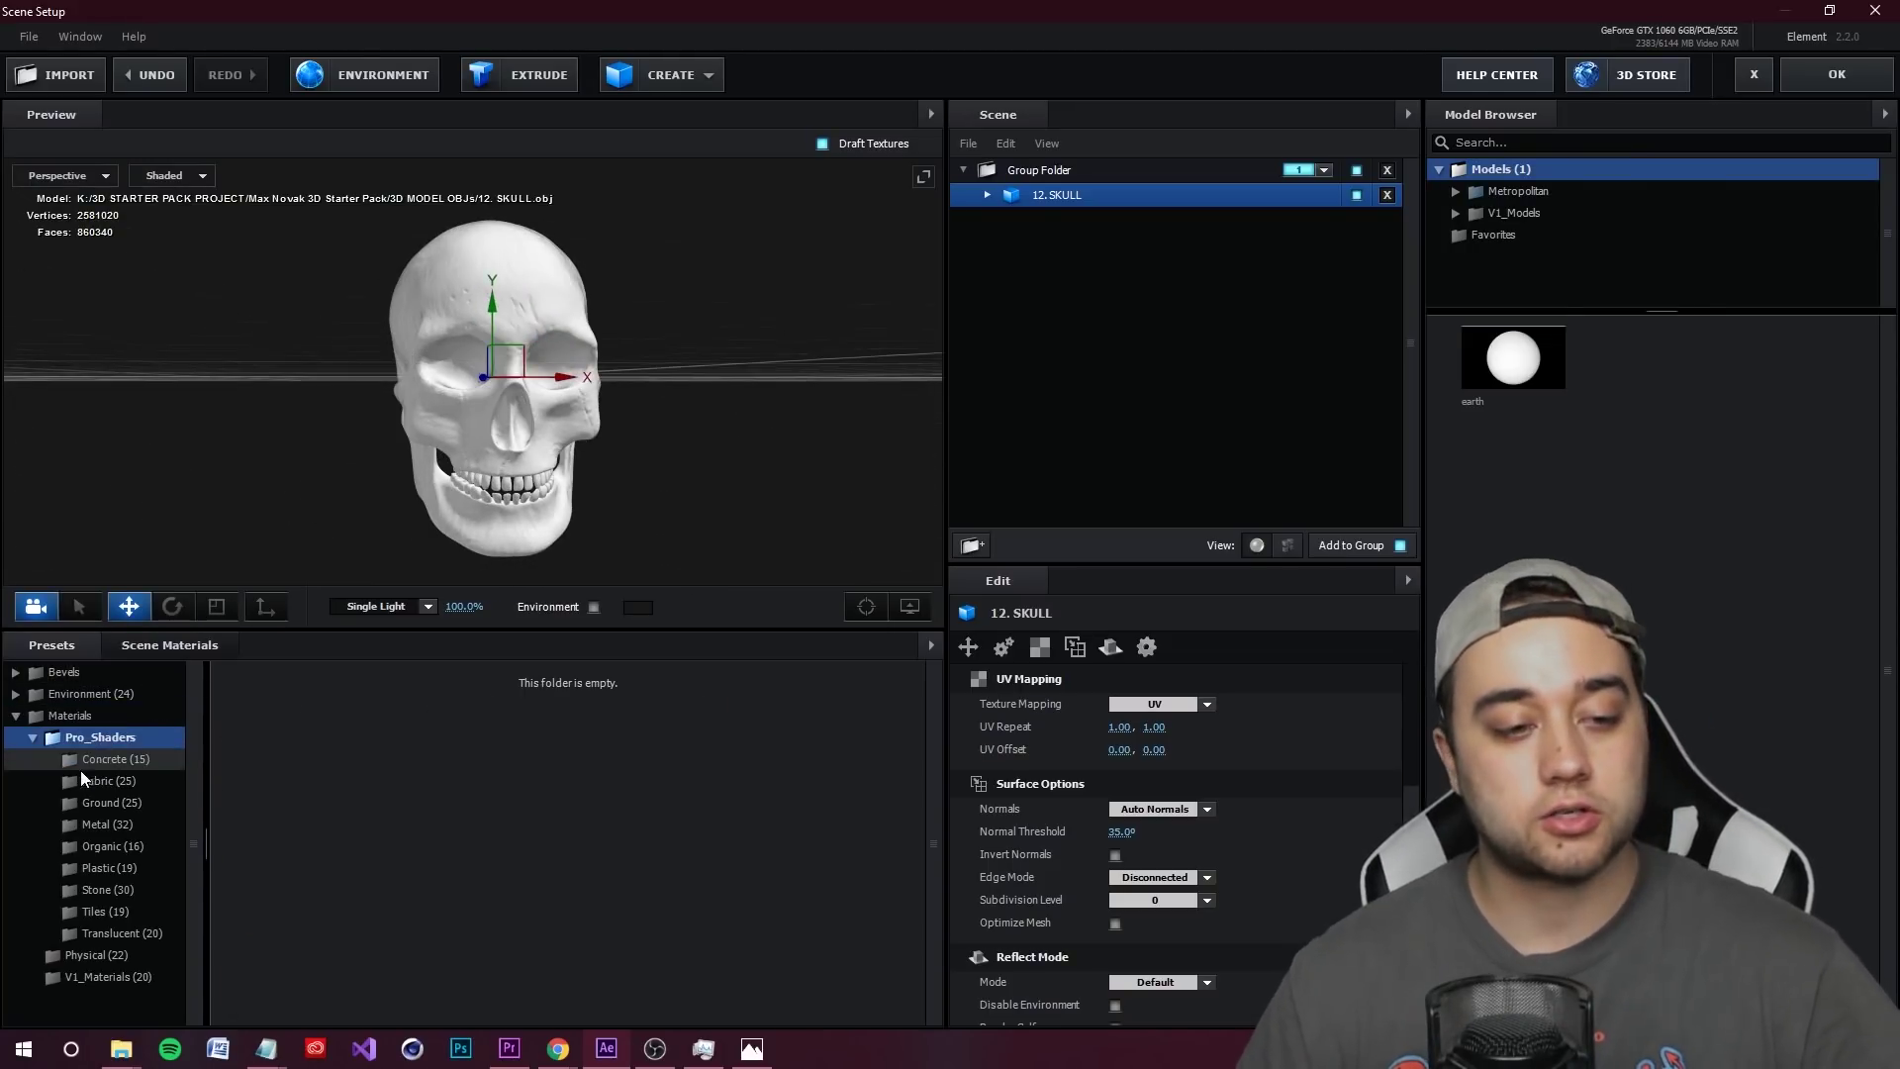
left_click(104, 824)
left_click_drag(487, 749, 531, 425)
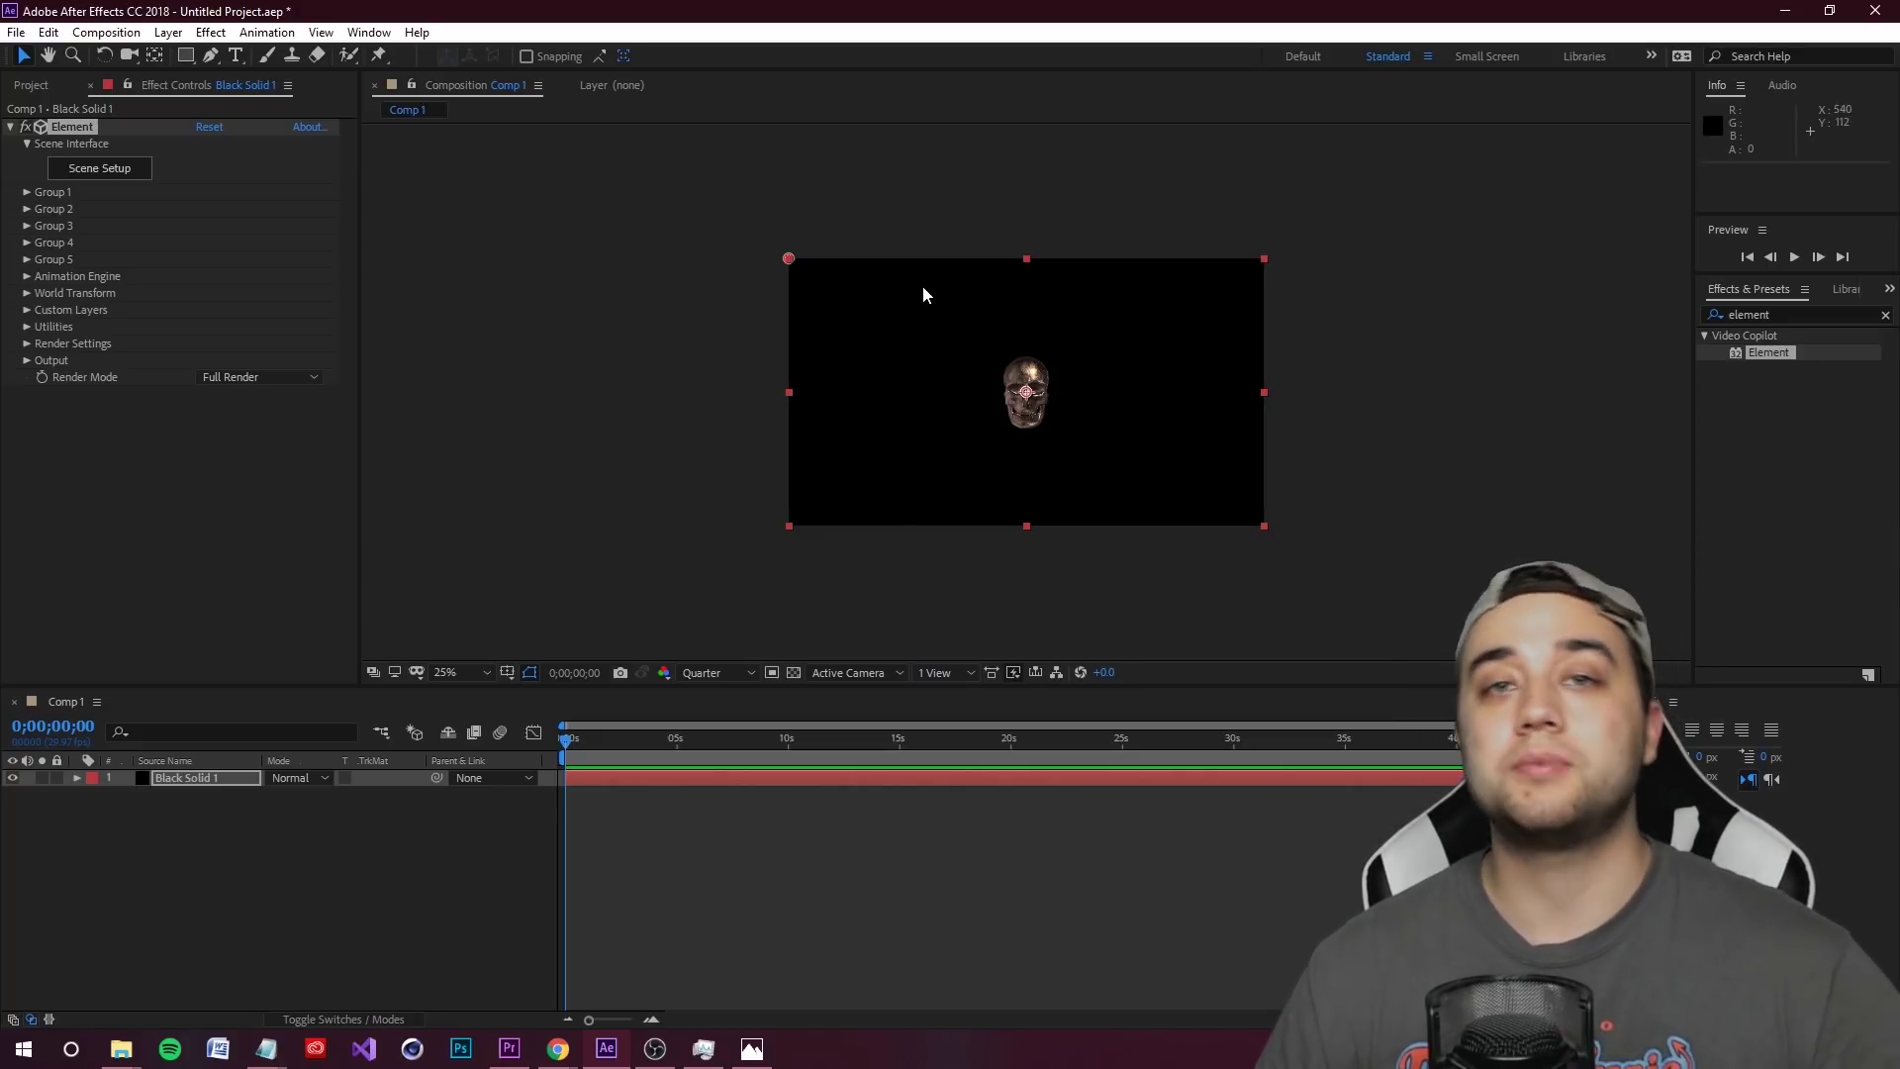
left_click(509, 1048)
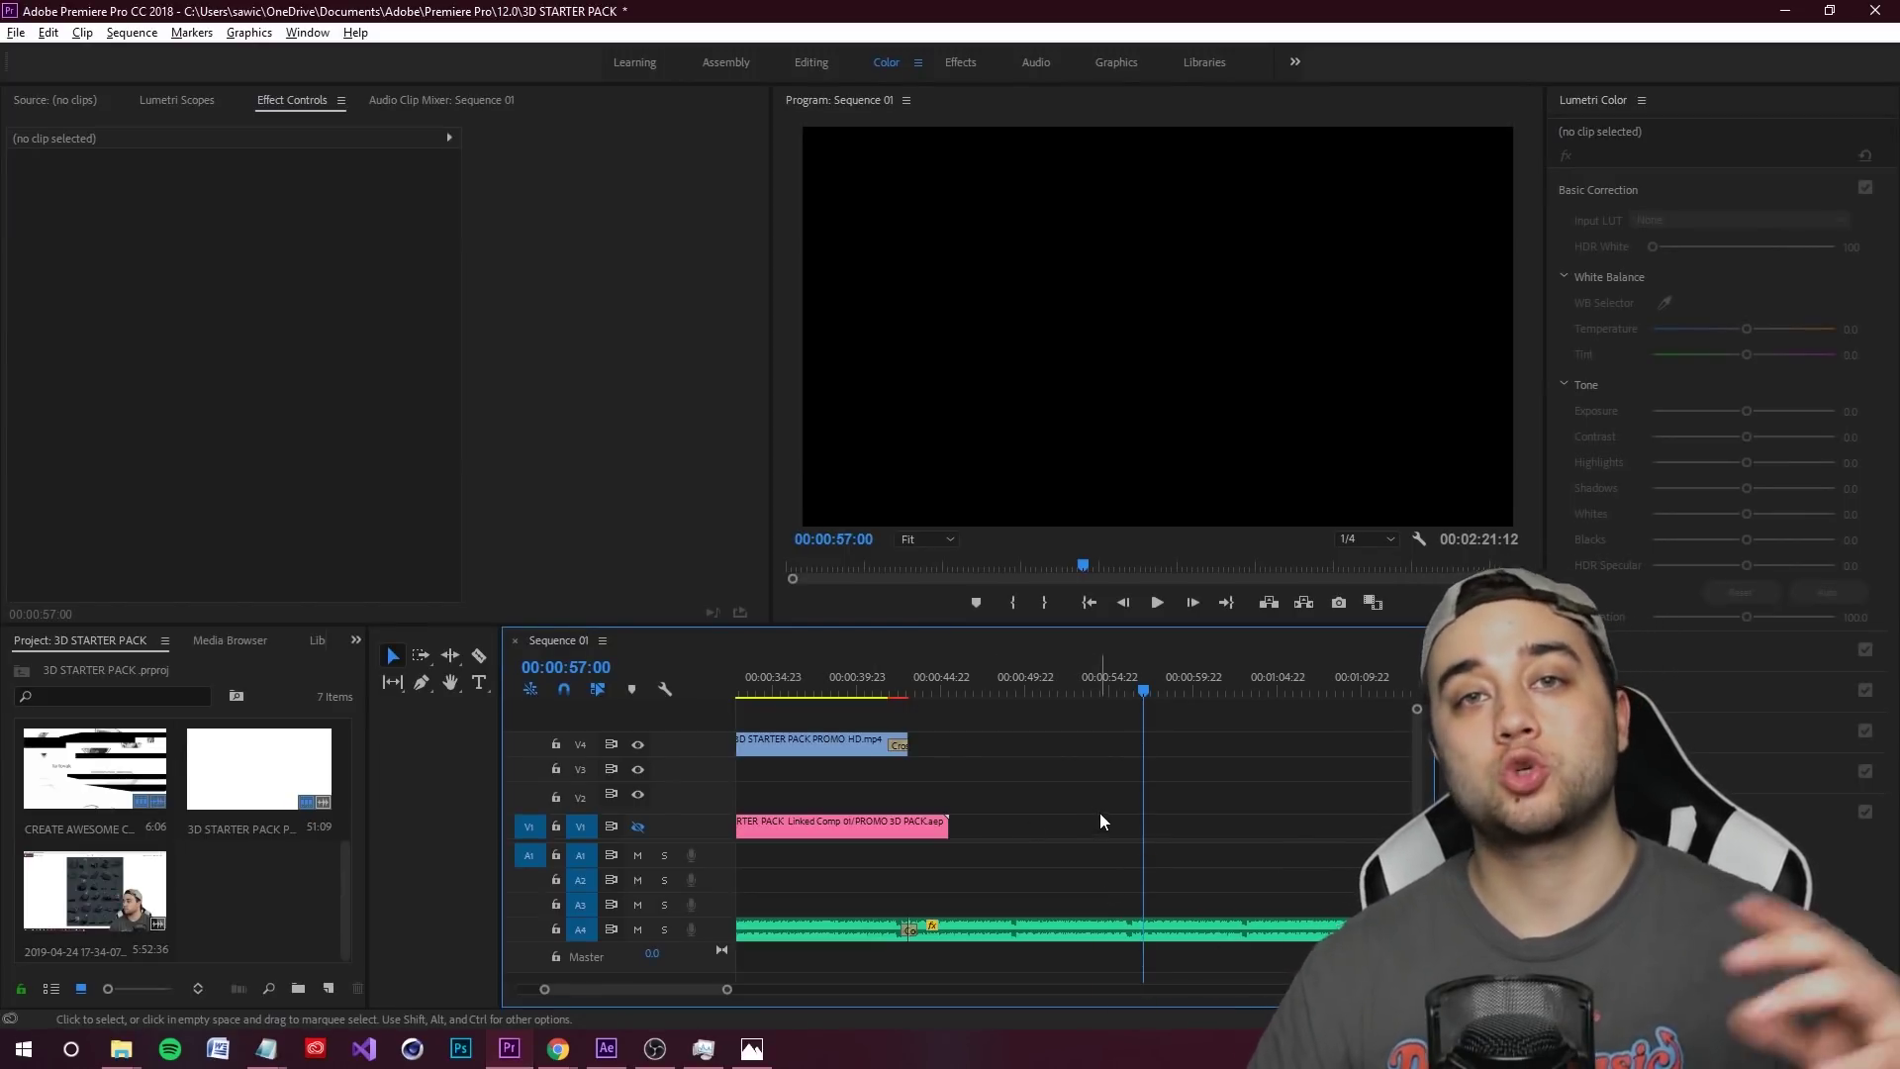
left_click(605, 1048)
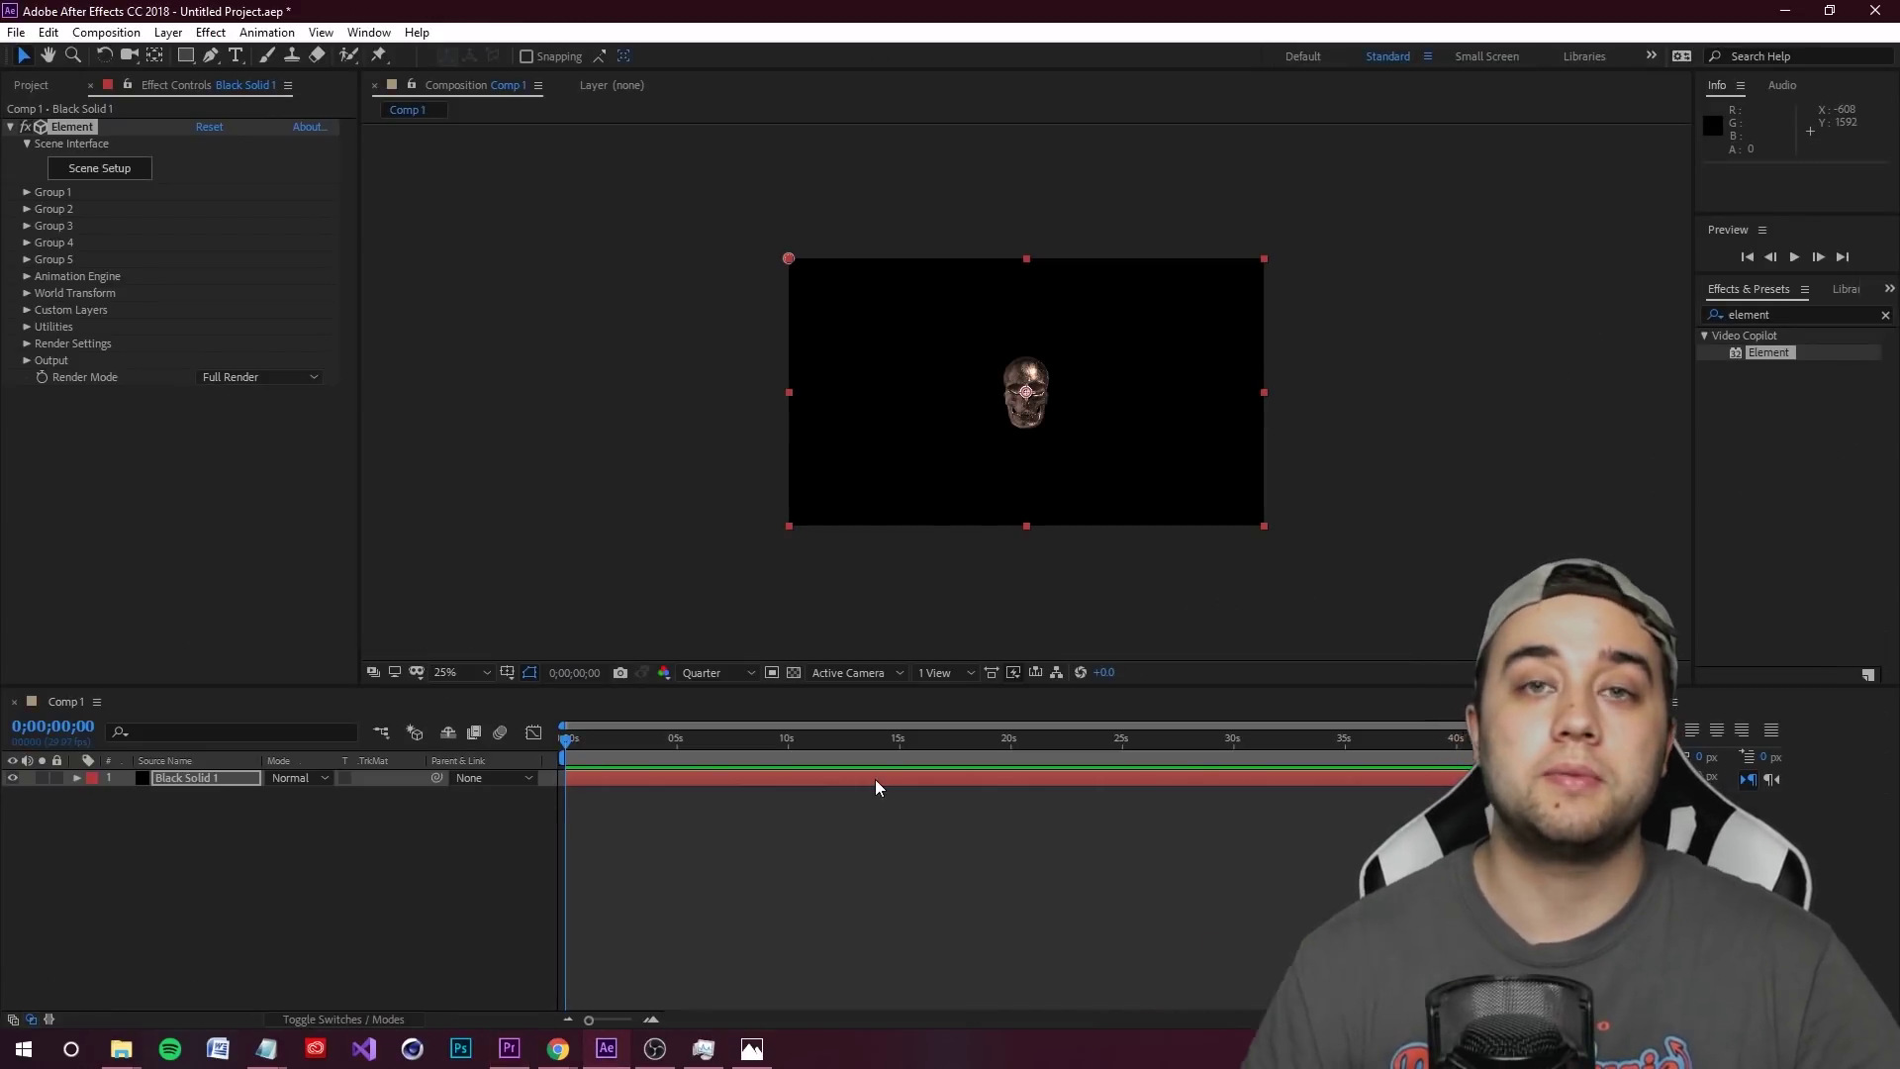
- Add a camera with default settings to the composition above the black solid layer
right_click(240, 865)
mouse_move(276, 640)
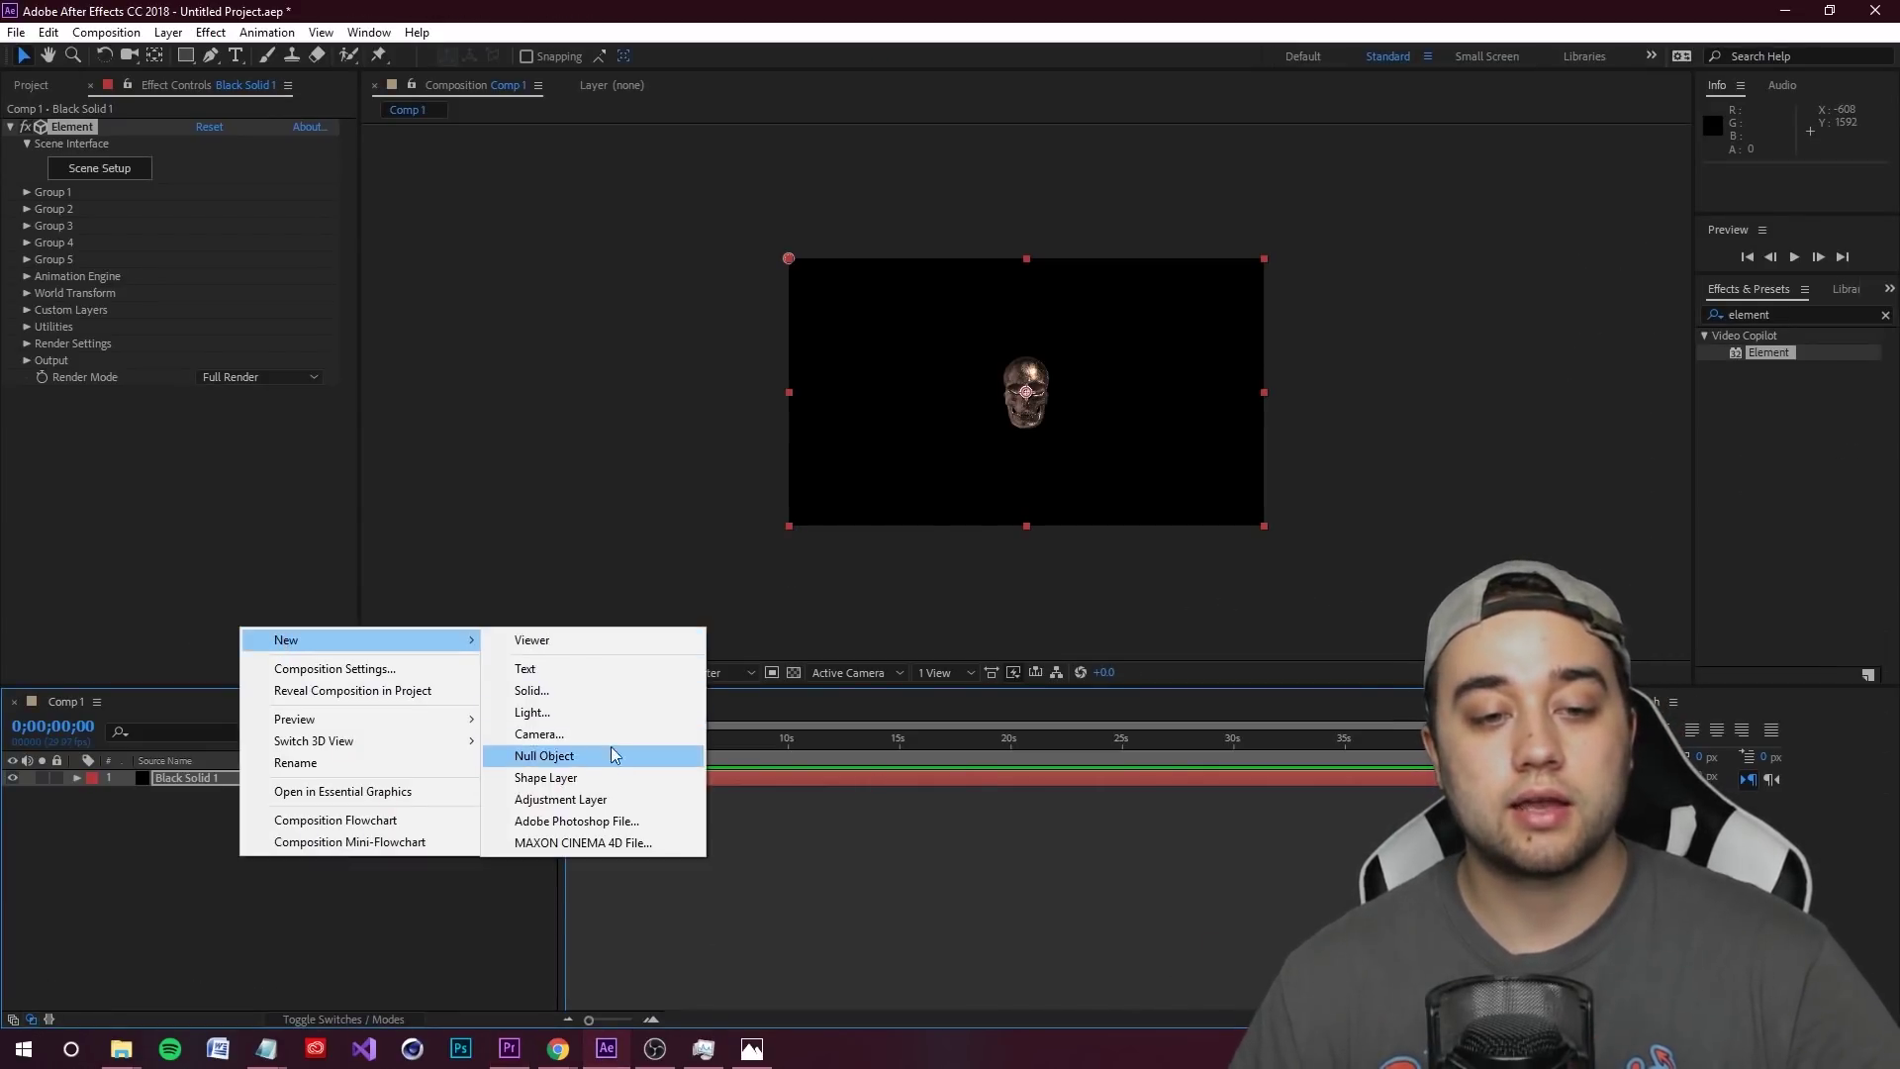
left_click(569, 738)
left_click(1256, 871)
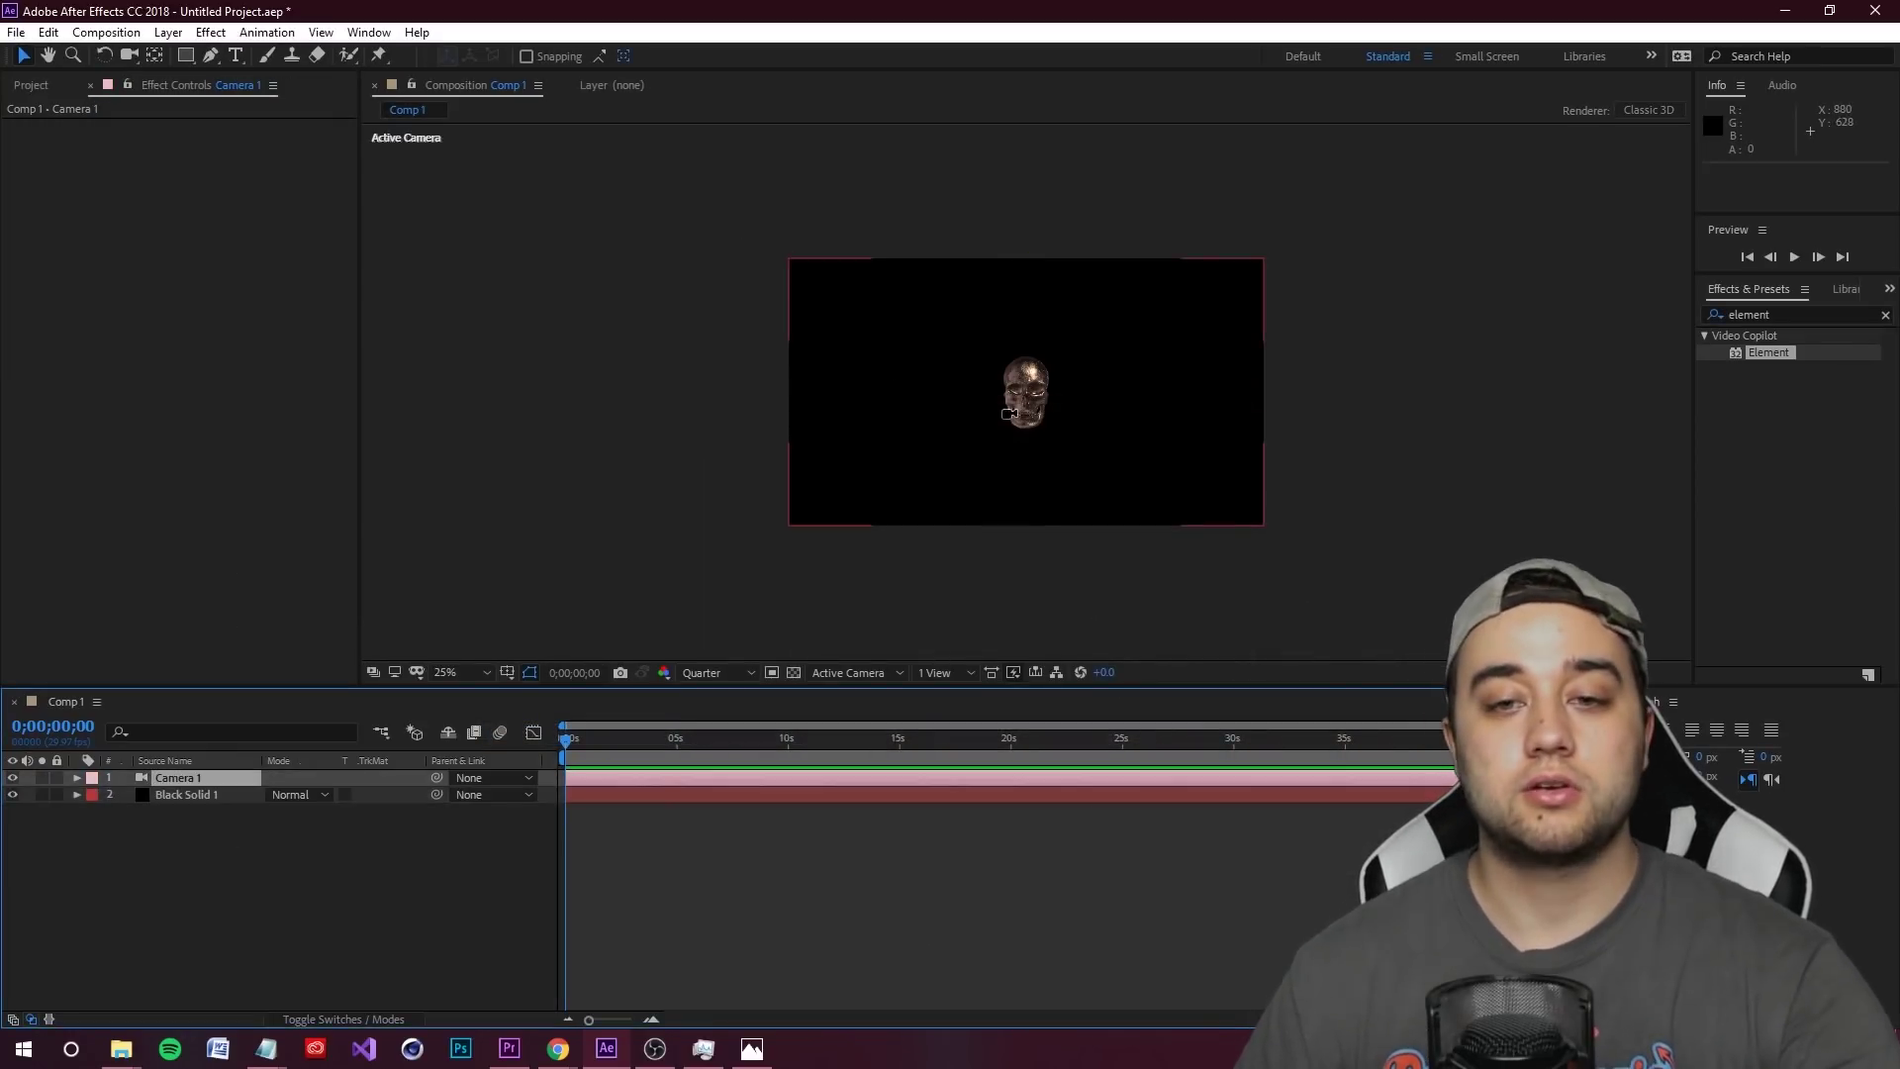
- Orbit the camera around the skull and move it in until the model fills most of the frame's height
right_click_drag(1029, 403, 1077, 389)
left_click_drag(1096, 396, 1076, 400)
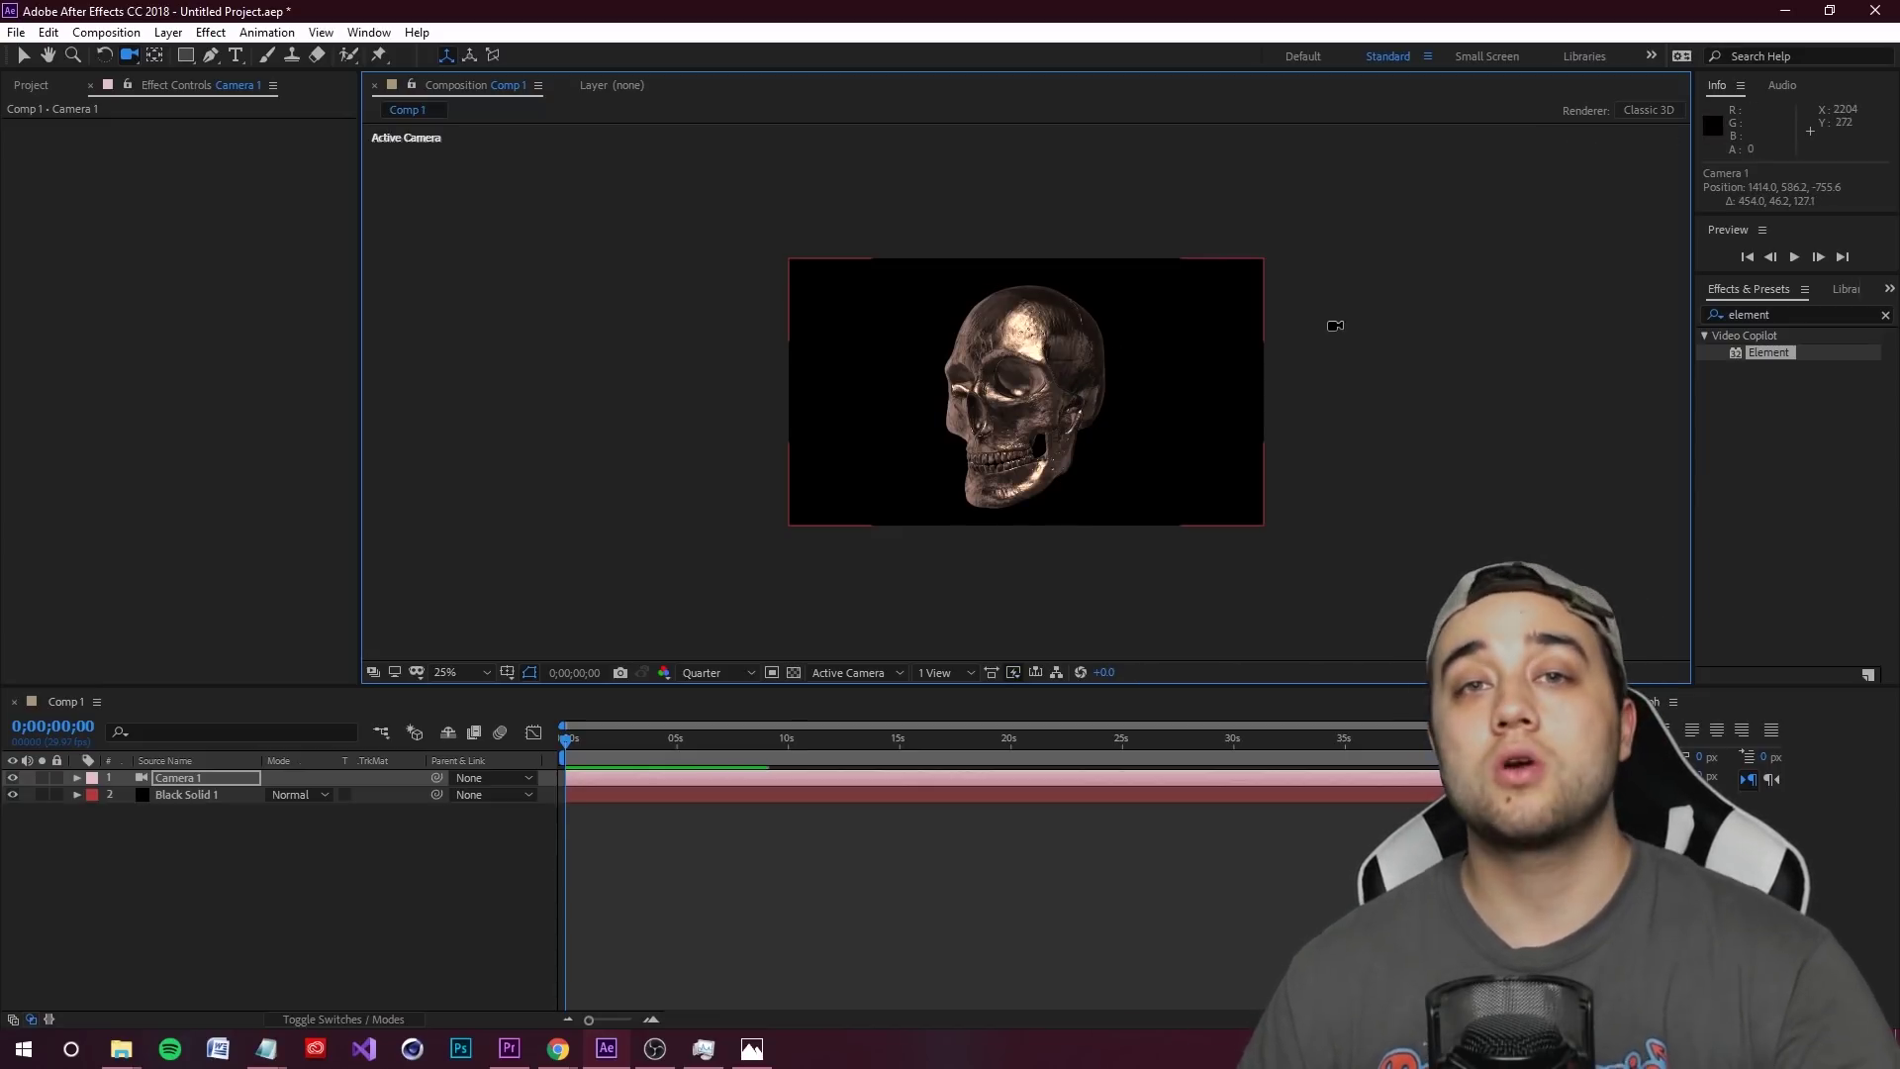
left_click(1797, 313)
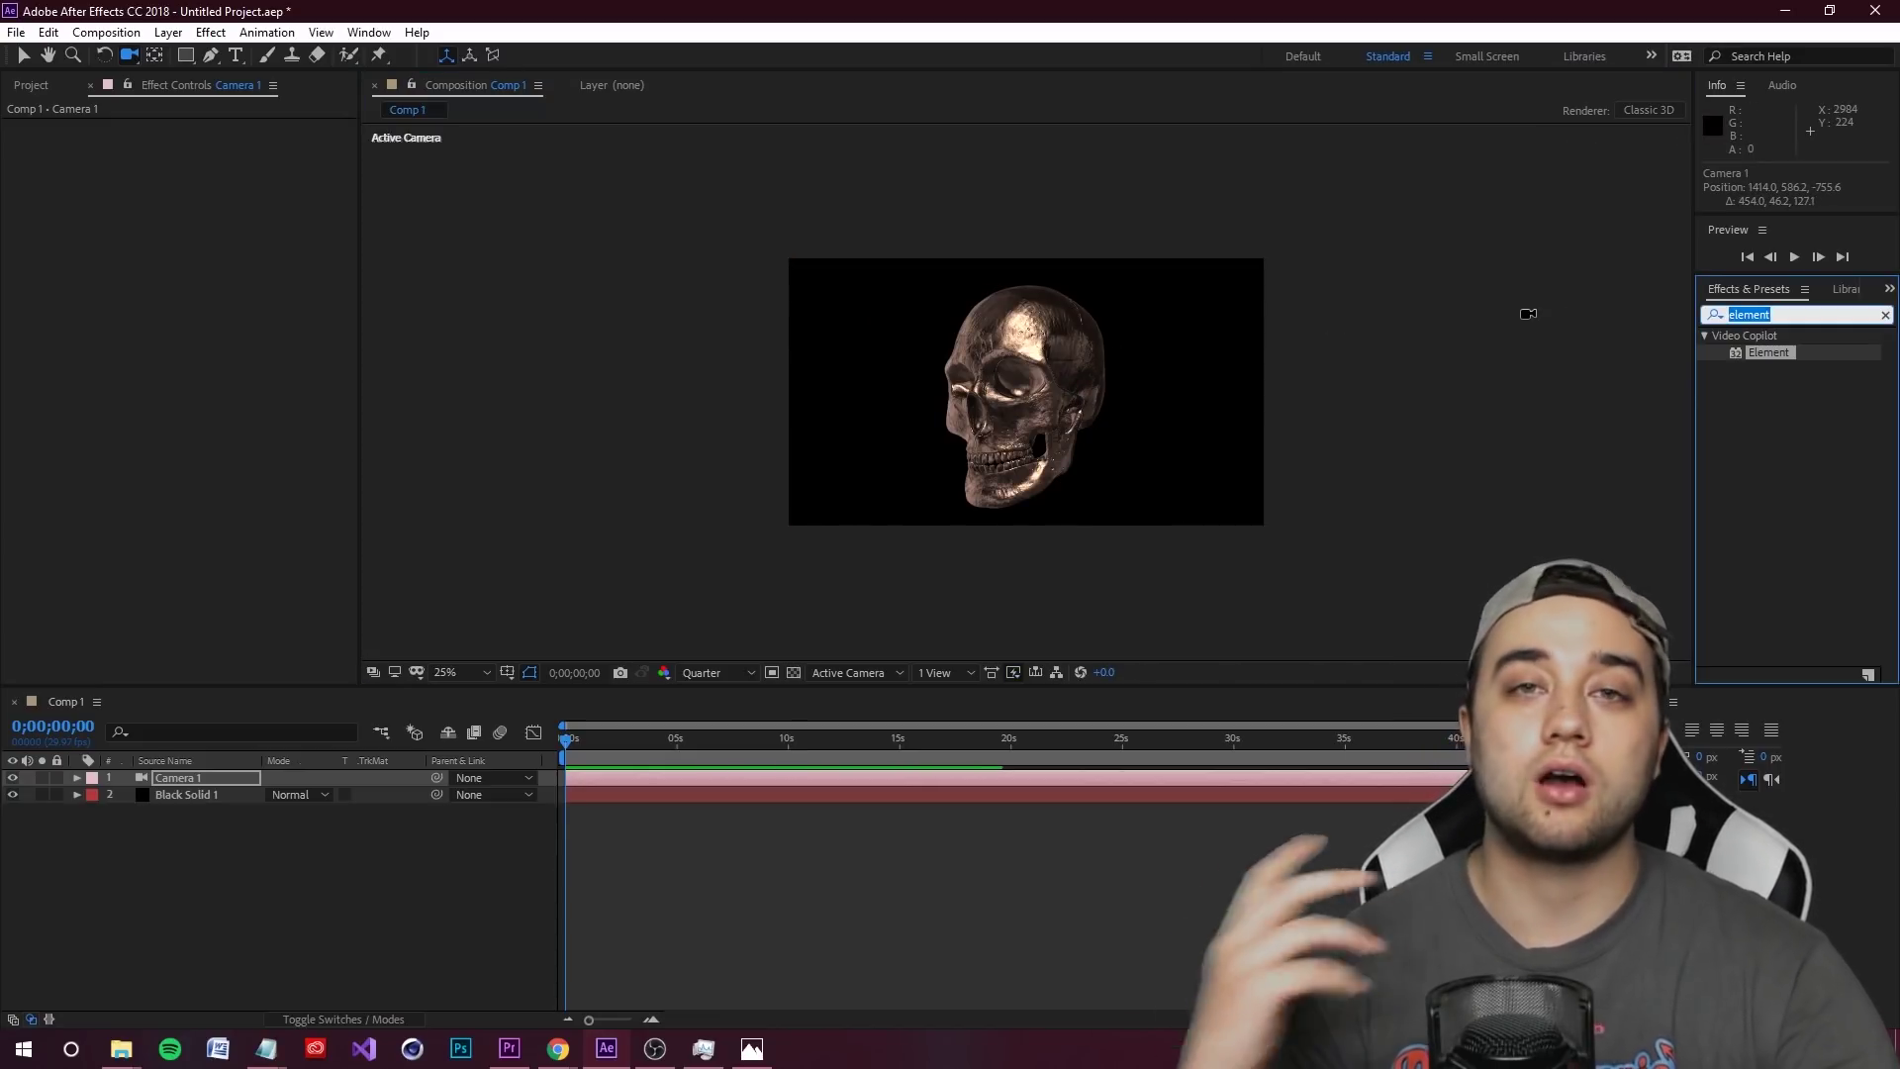
left_click(163, 664)
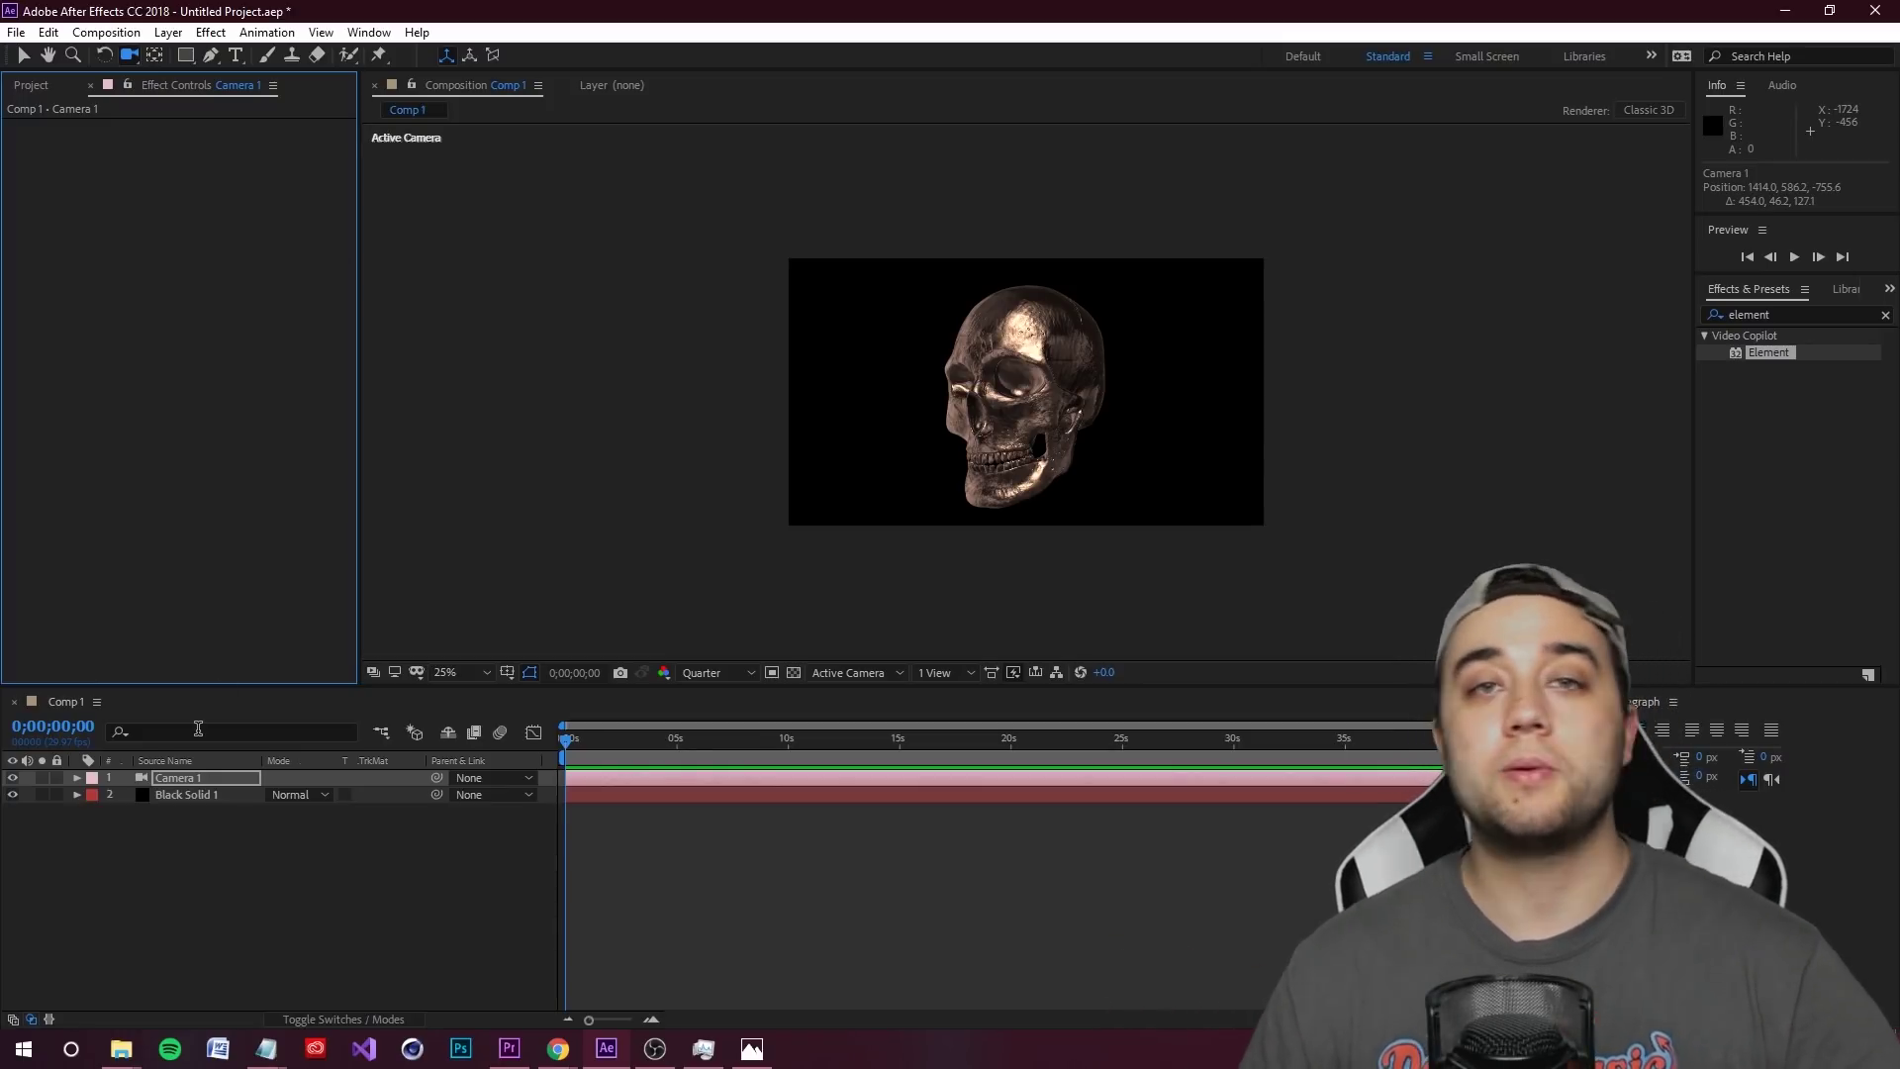
left_click_drag(938, 425, 1065, 374)
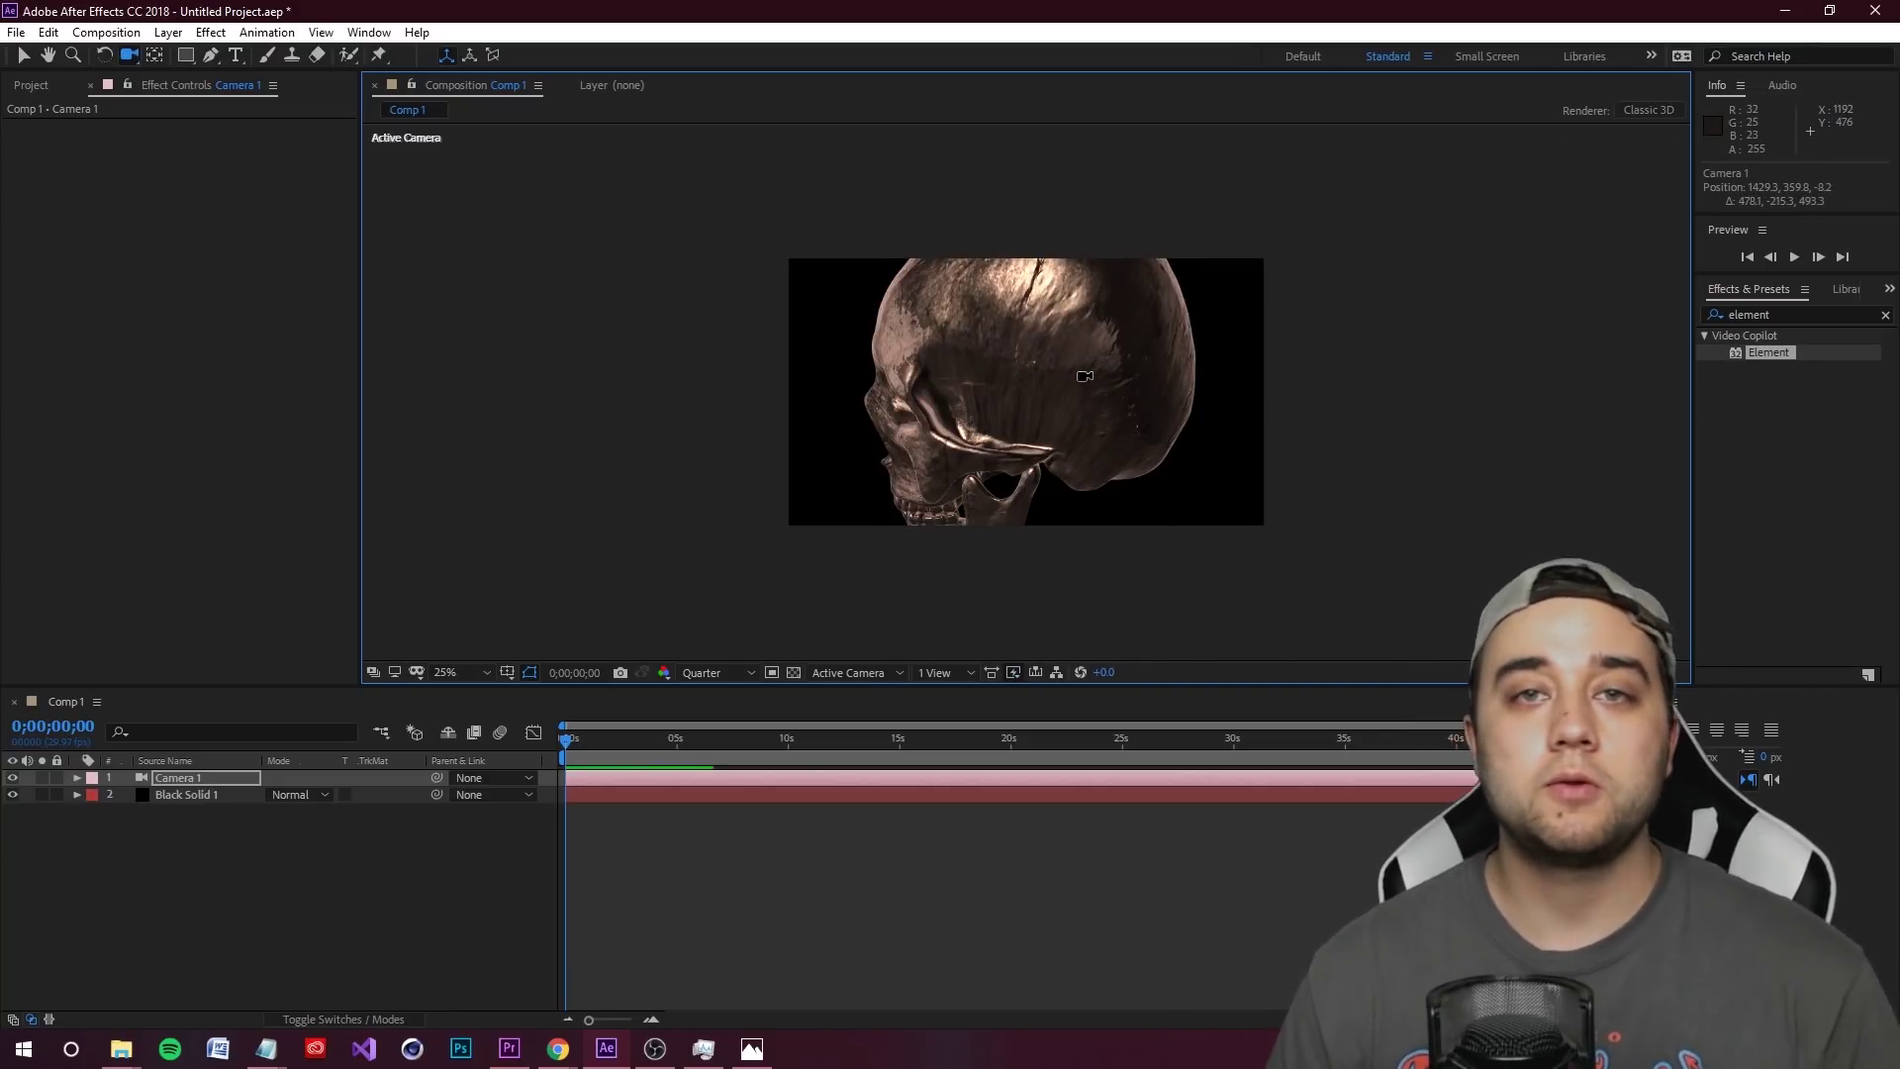
left_click_drag(1099, 348, 1159, 379)
scroll(1098, 374, "down", 5)
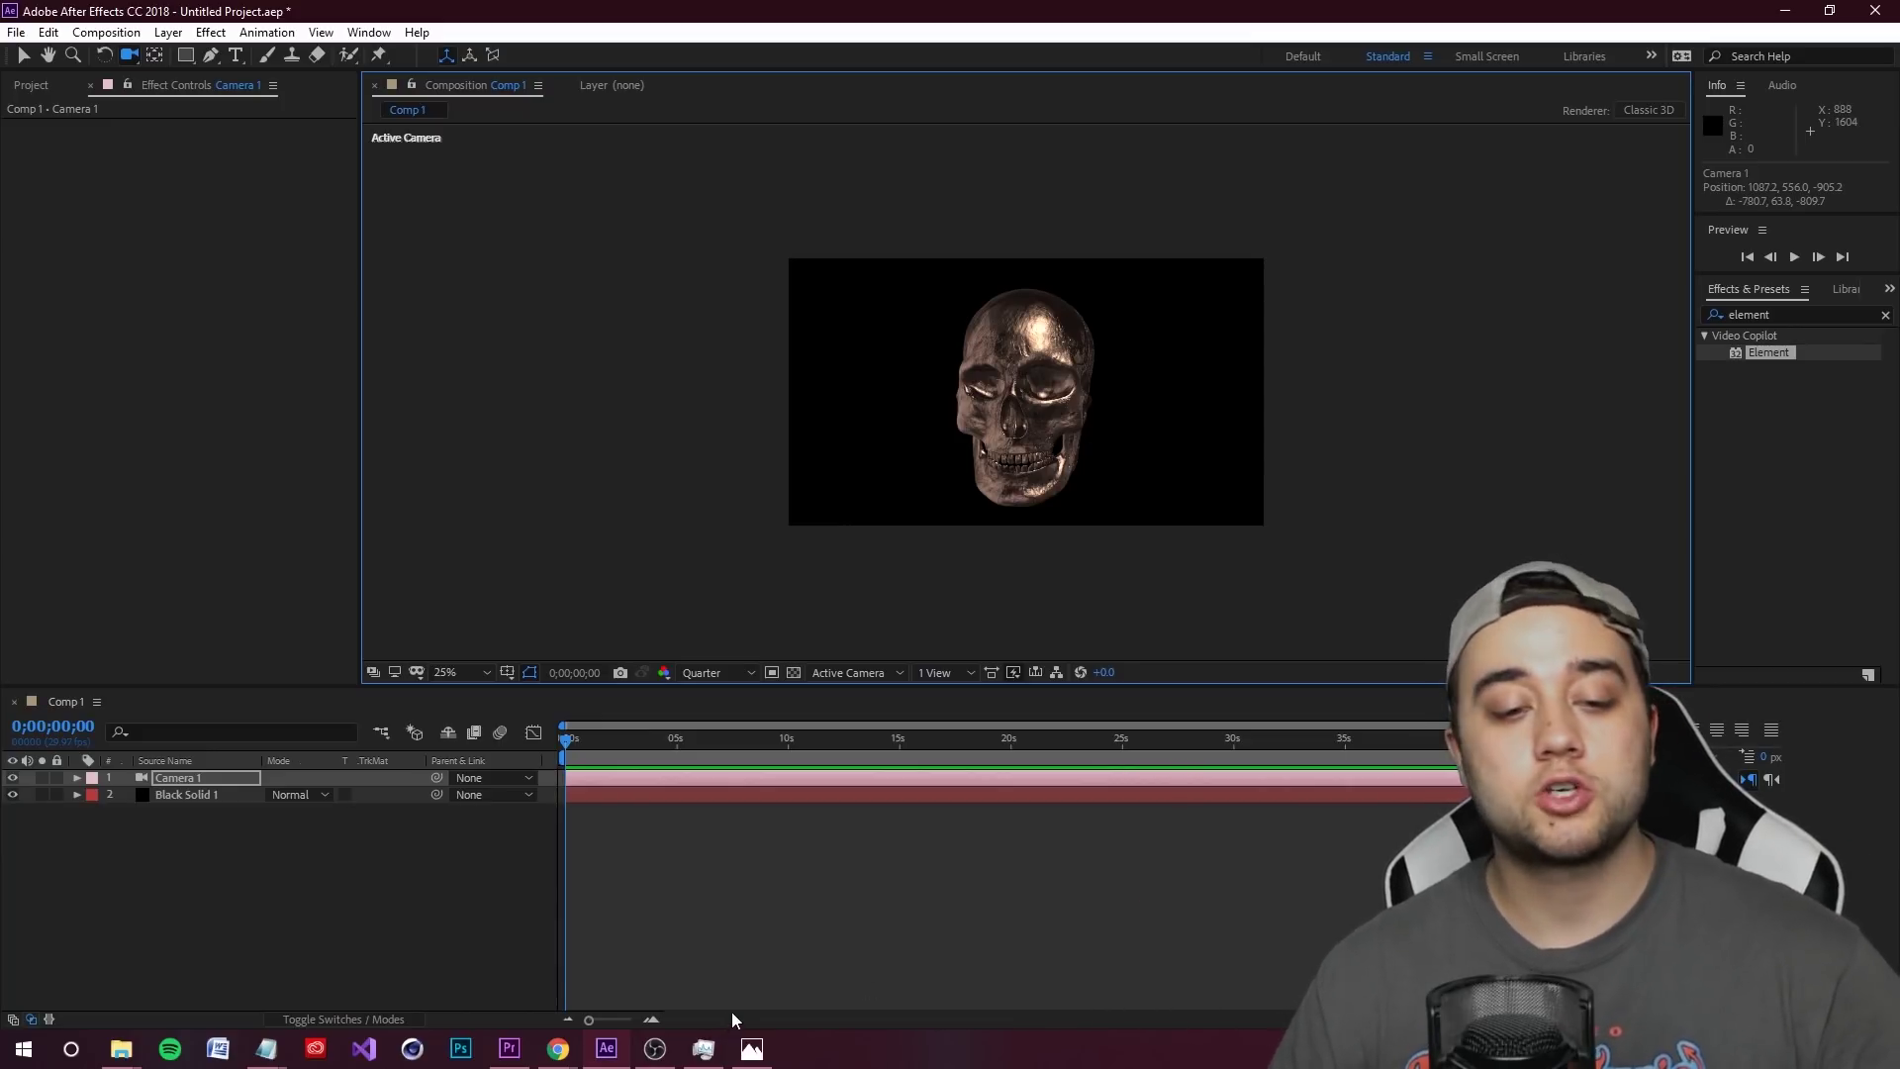
- Switch to the Media Monopoly store in Chrome and look through its video products and its 3D assets and textures
mouse_move(559, 1047)
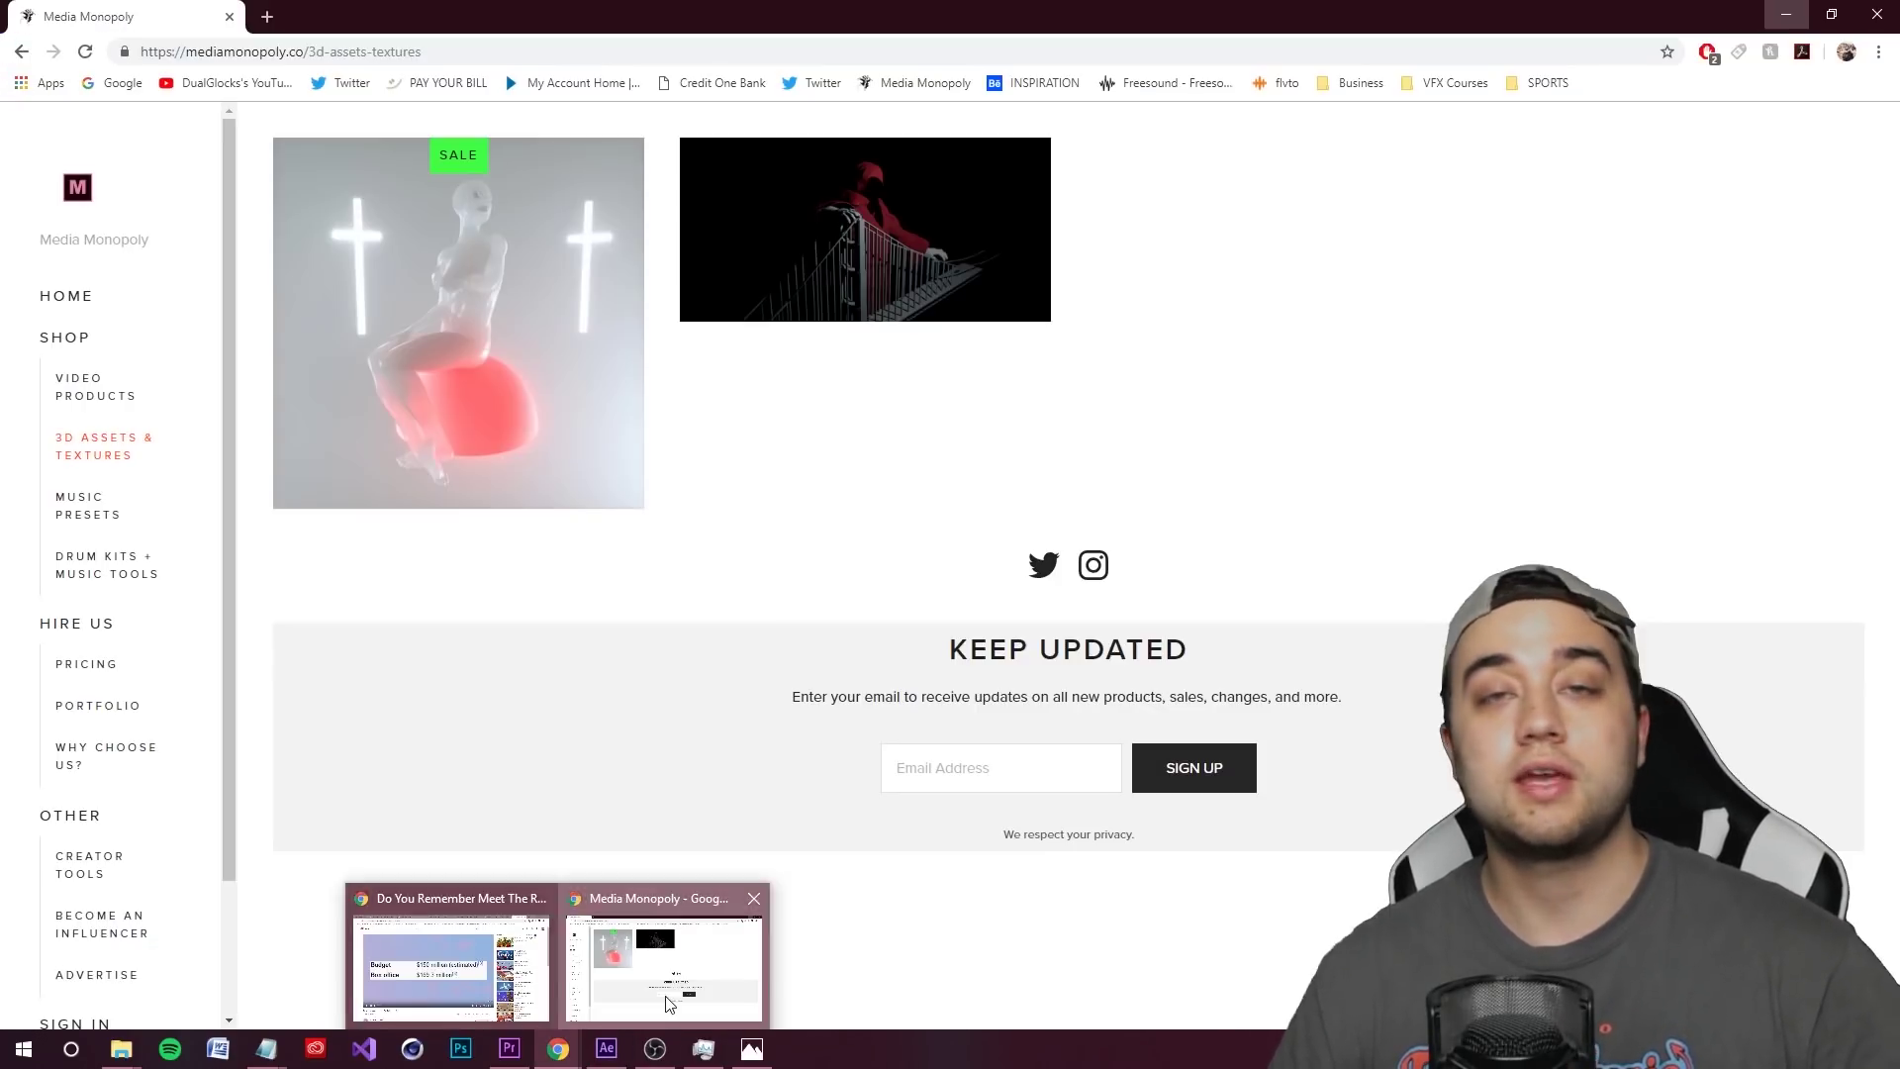
left_click(670, 1005)
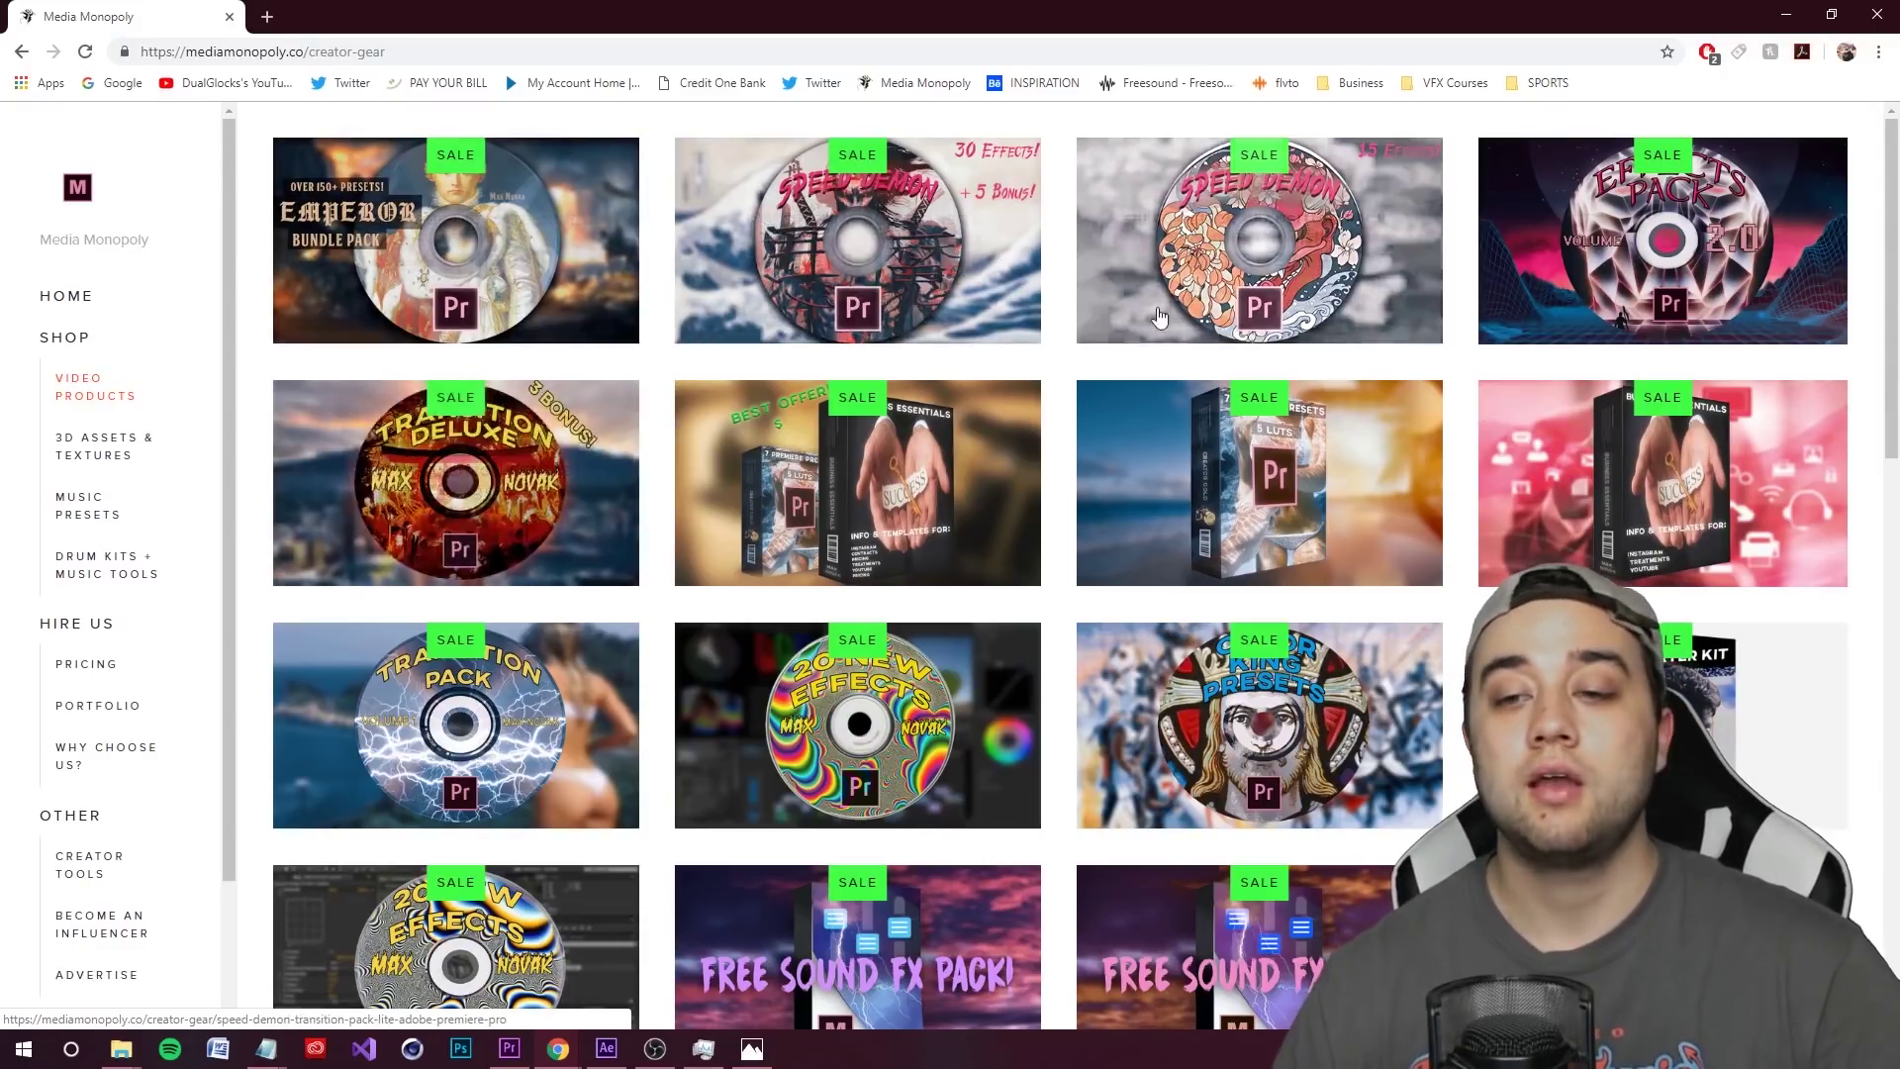
scroll(1485, 554, "down", 2)
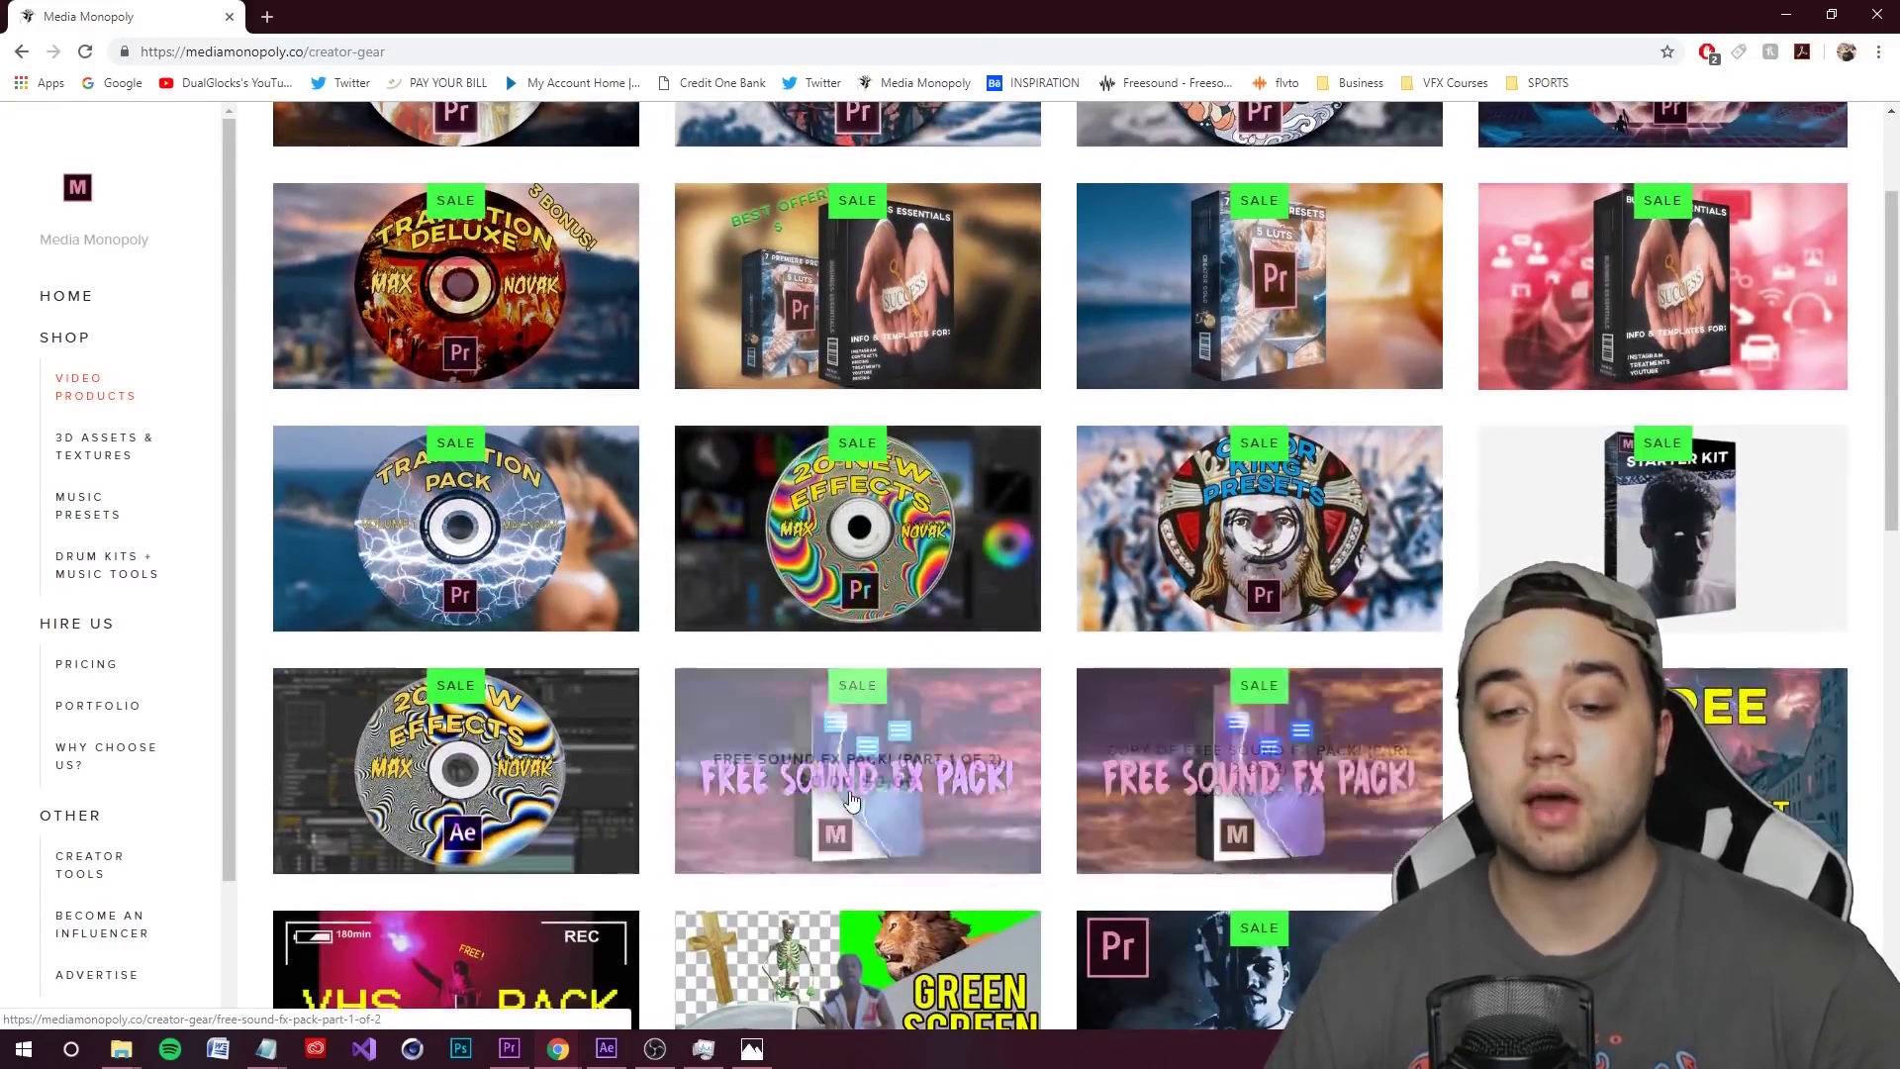
scroll(792, 732, "up", 2)
left_click(120, 449)
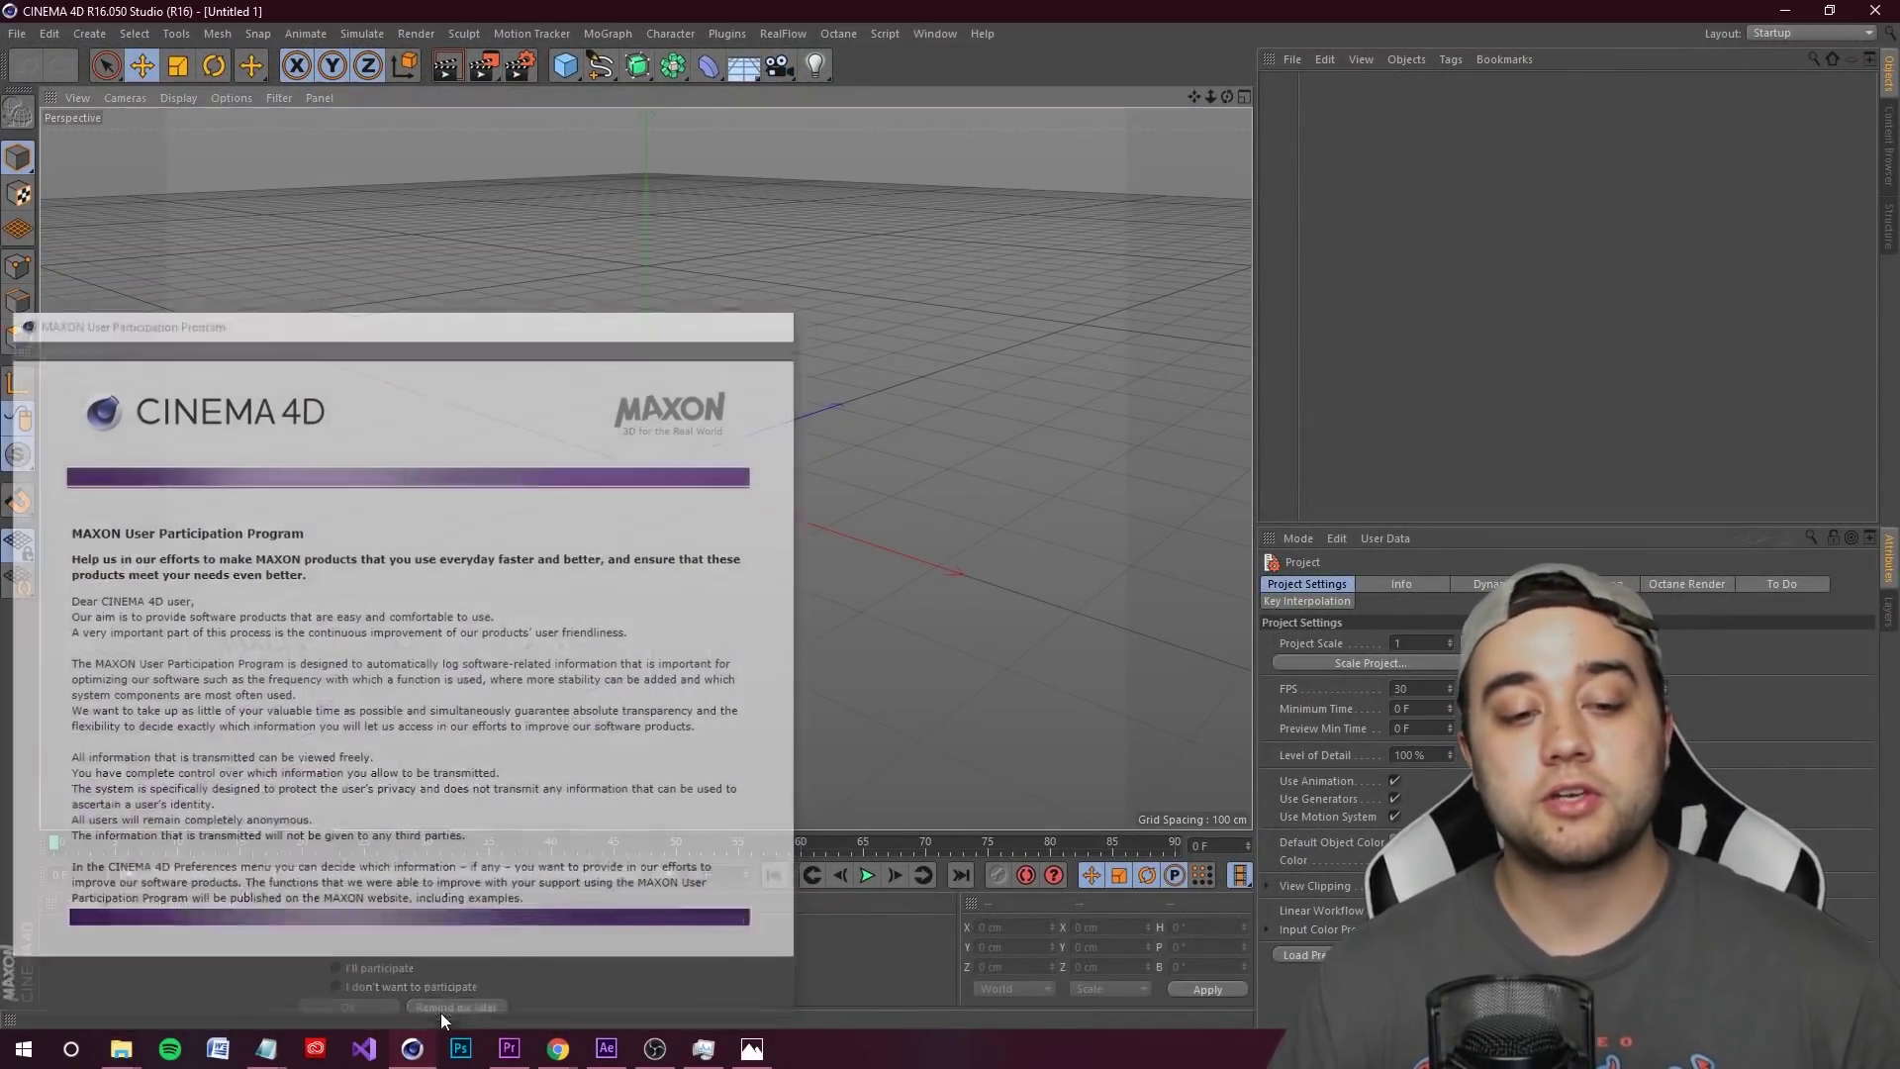
- In Cinema 4D, postpone the User Participation Program and merge 15. SKELETON.obj into the empty scene with default import settings
left_click(441, 1012)
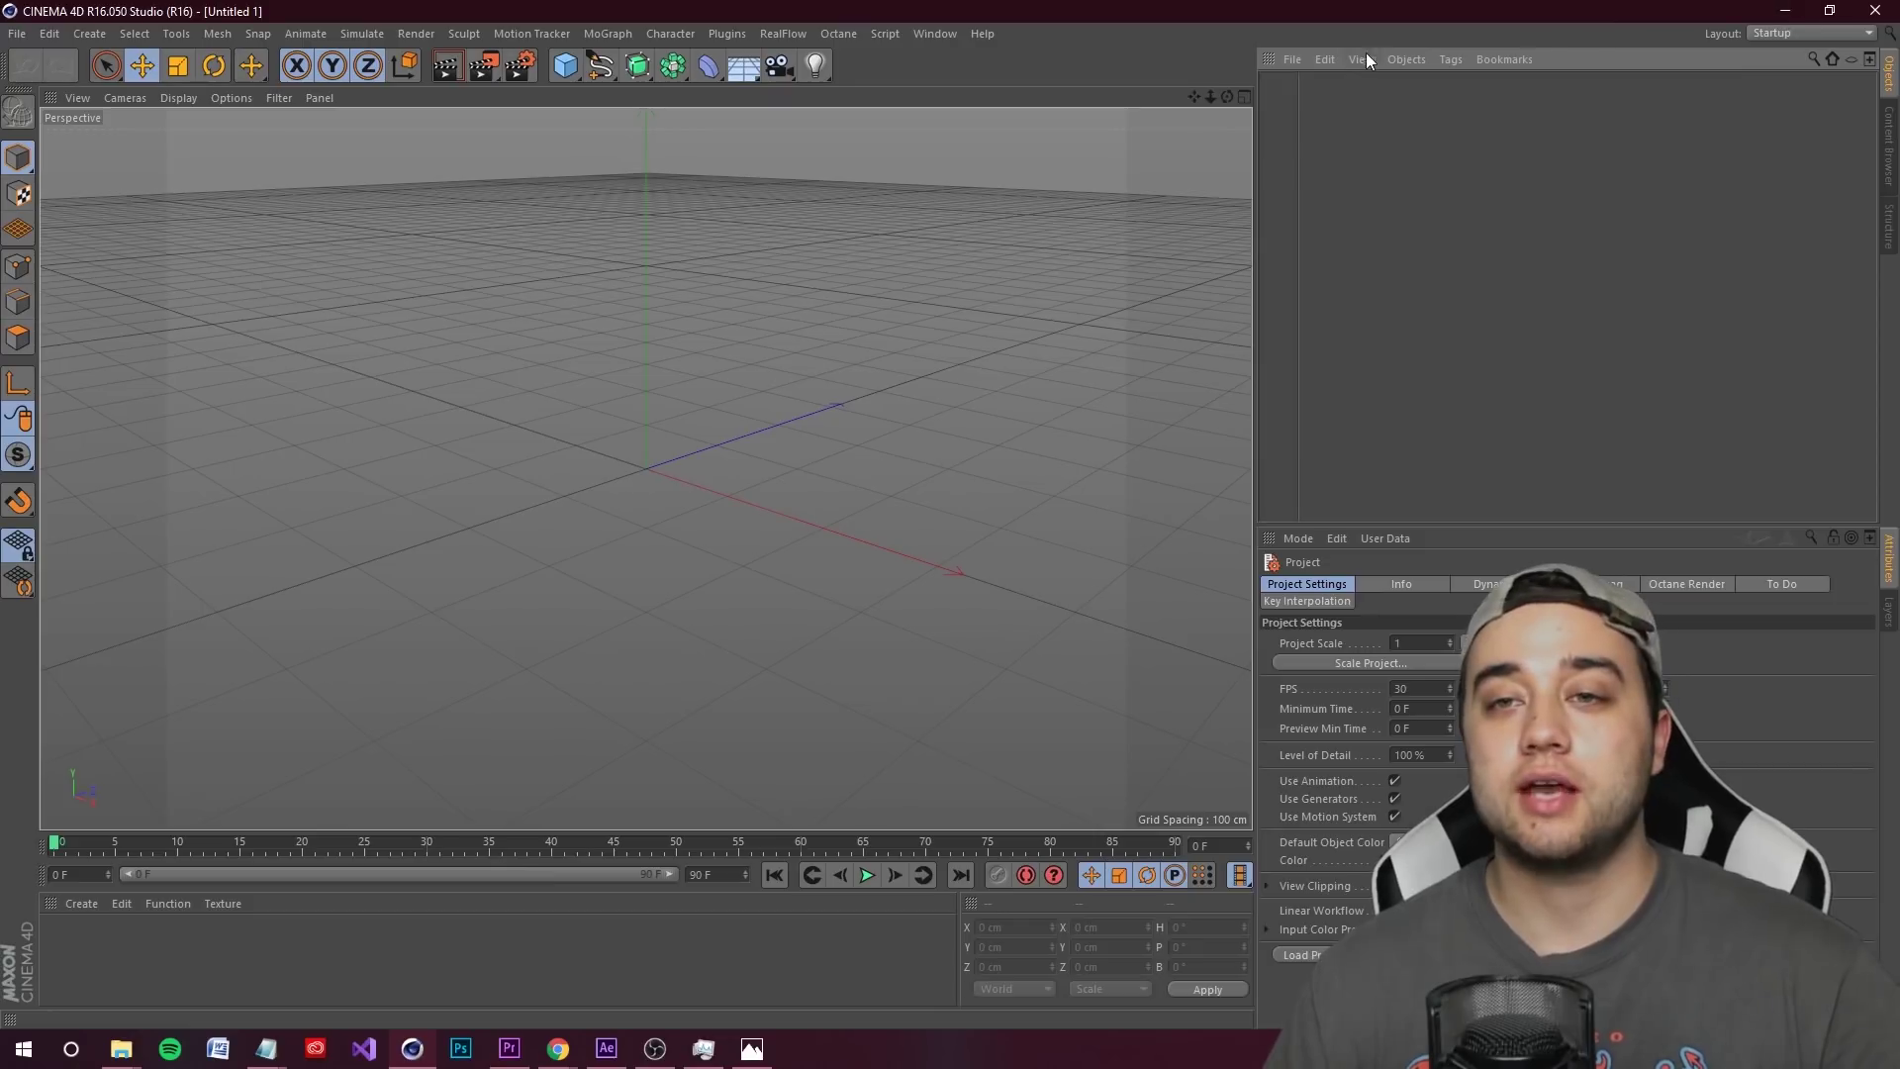
left_click(1292, 59)
left_click(1315, 87)
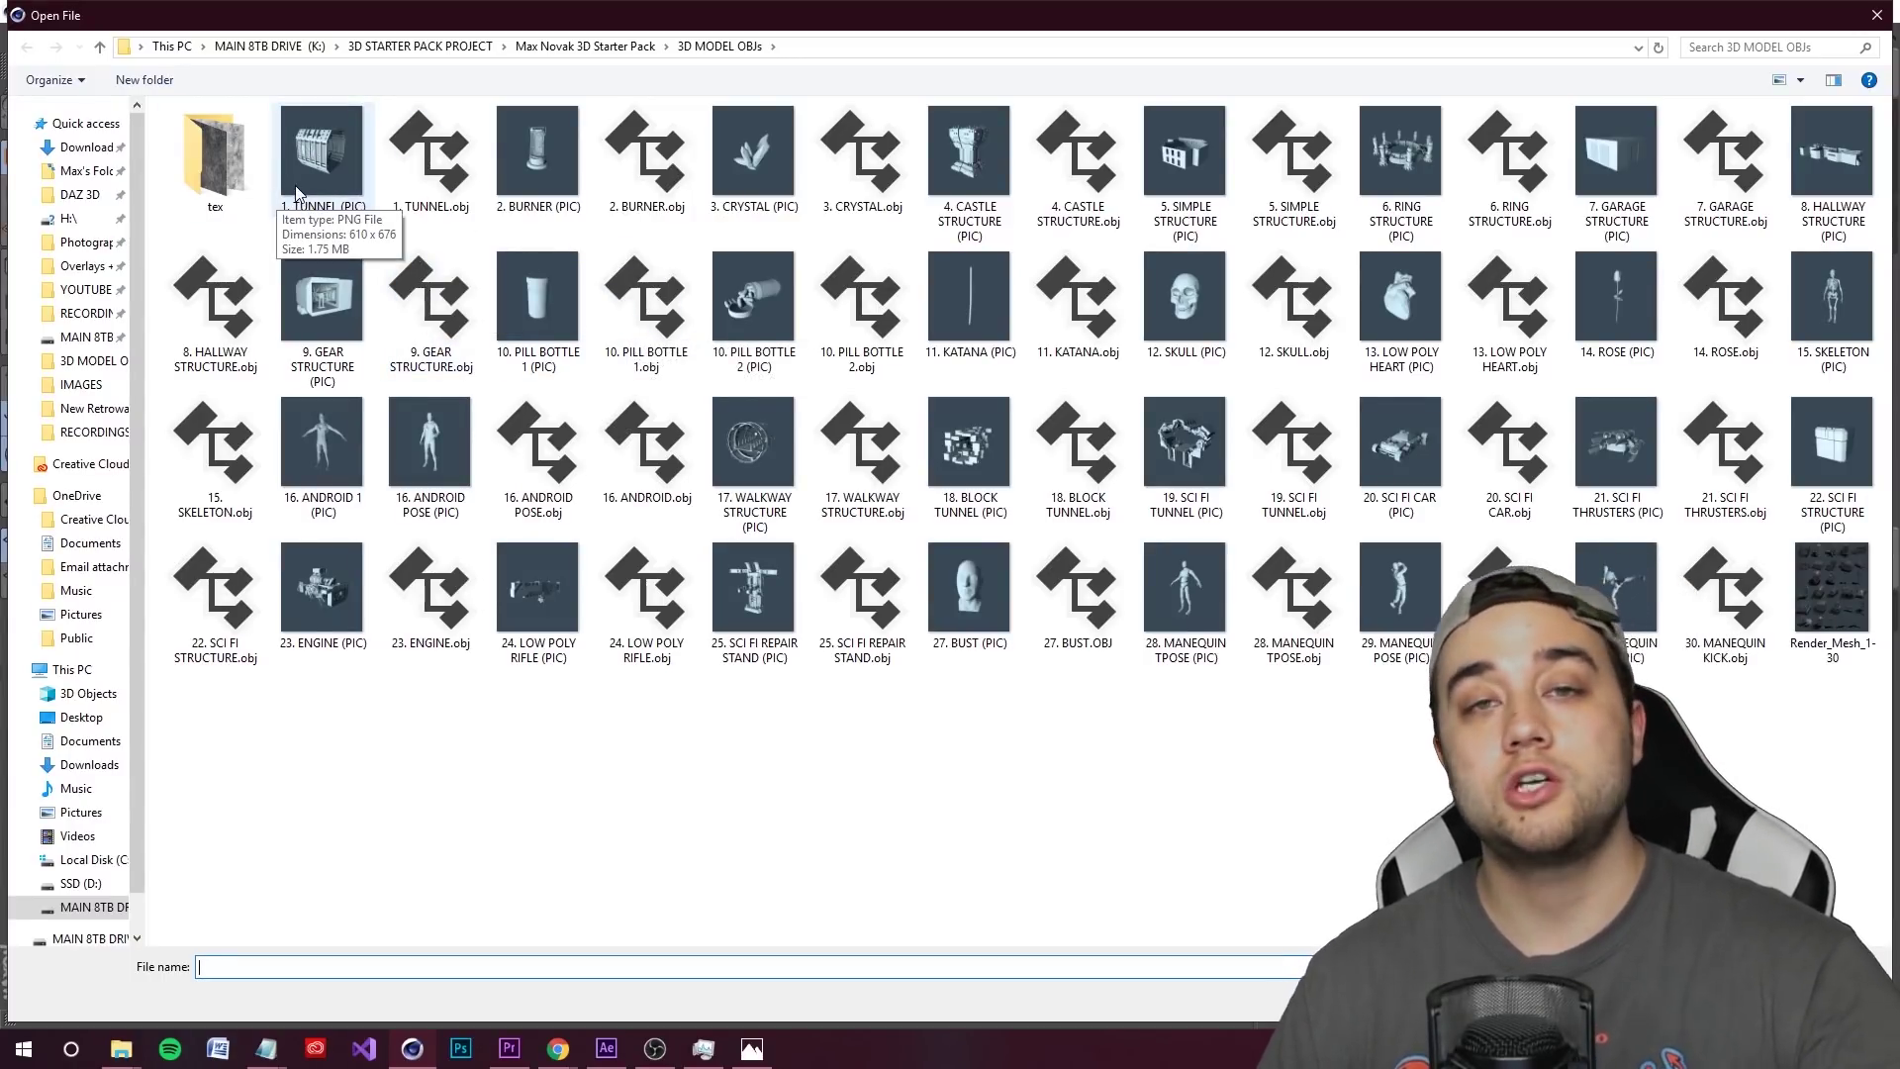
left_click(421, 209)
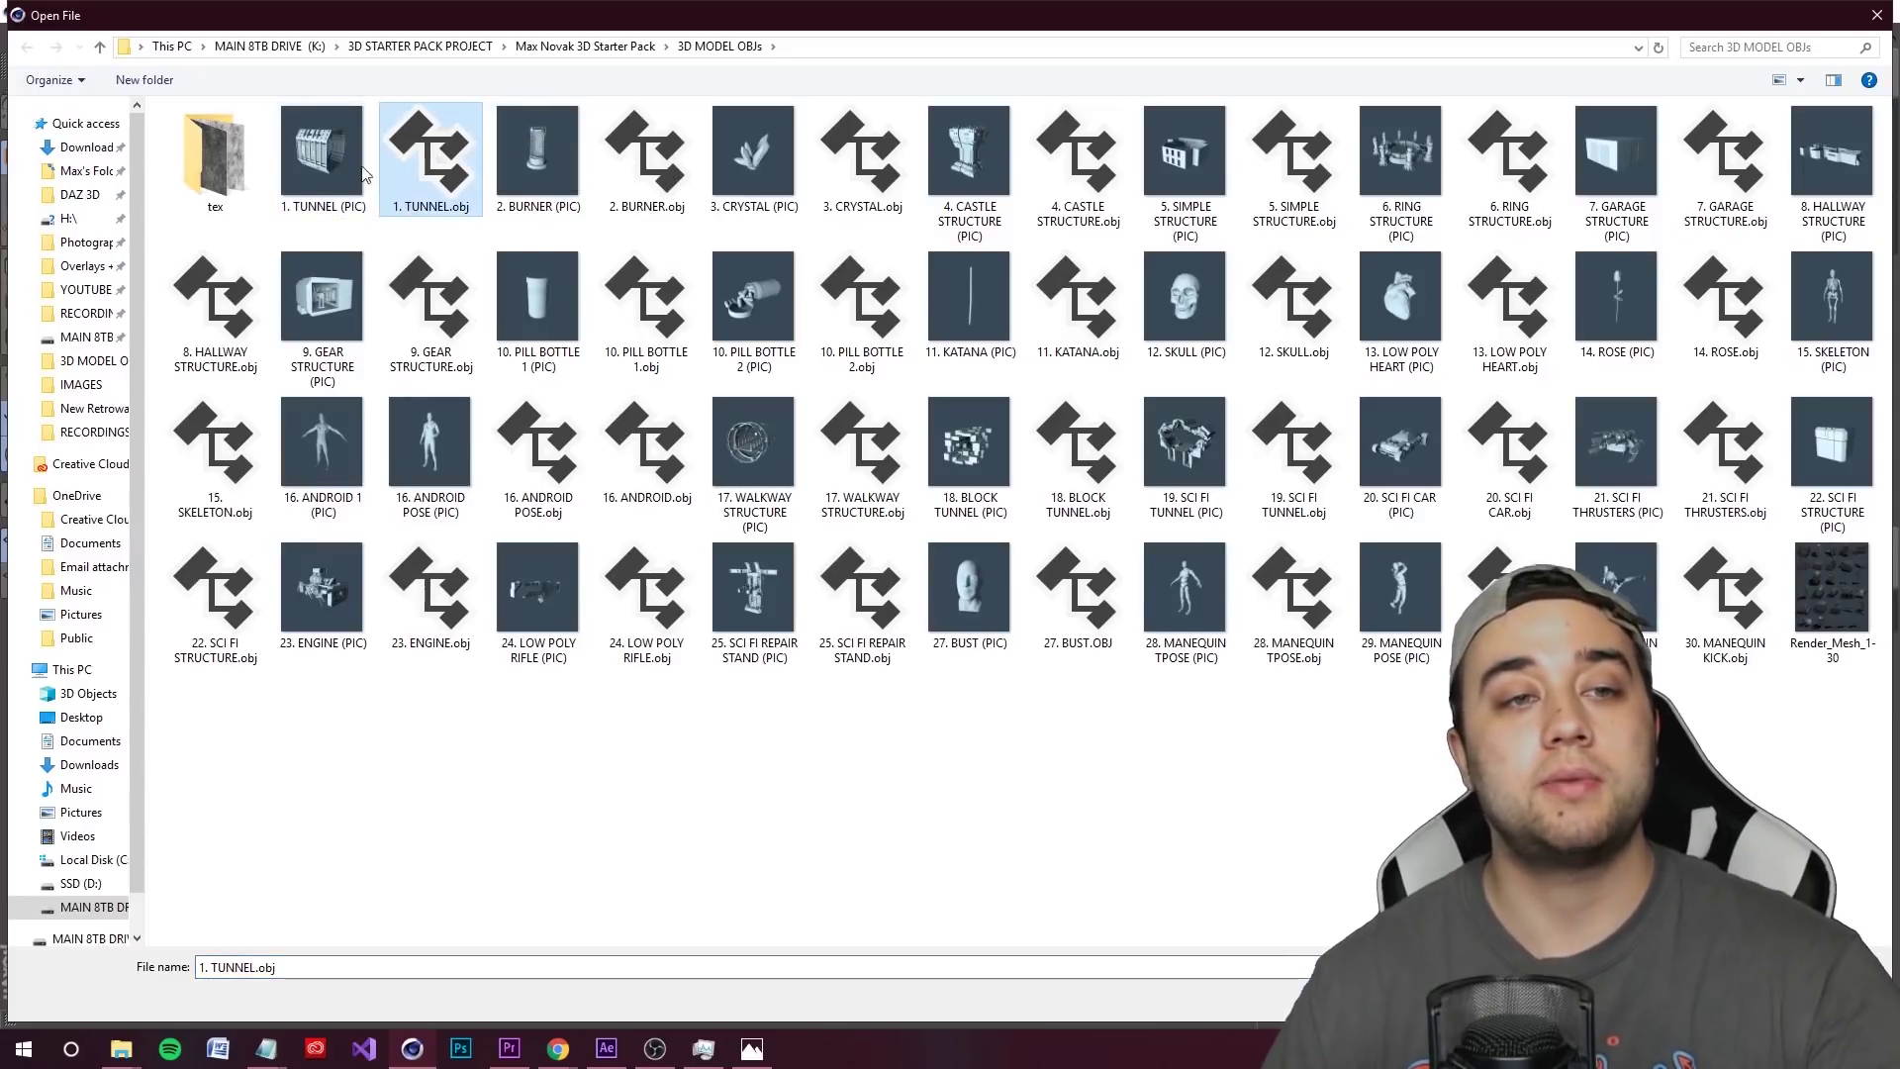
left_click(318, 180)
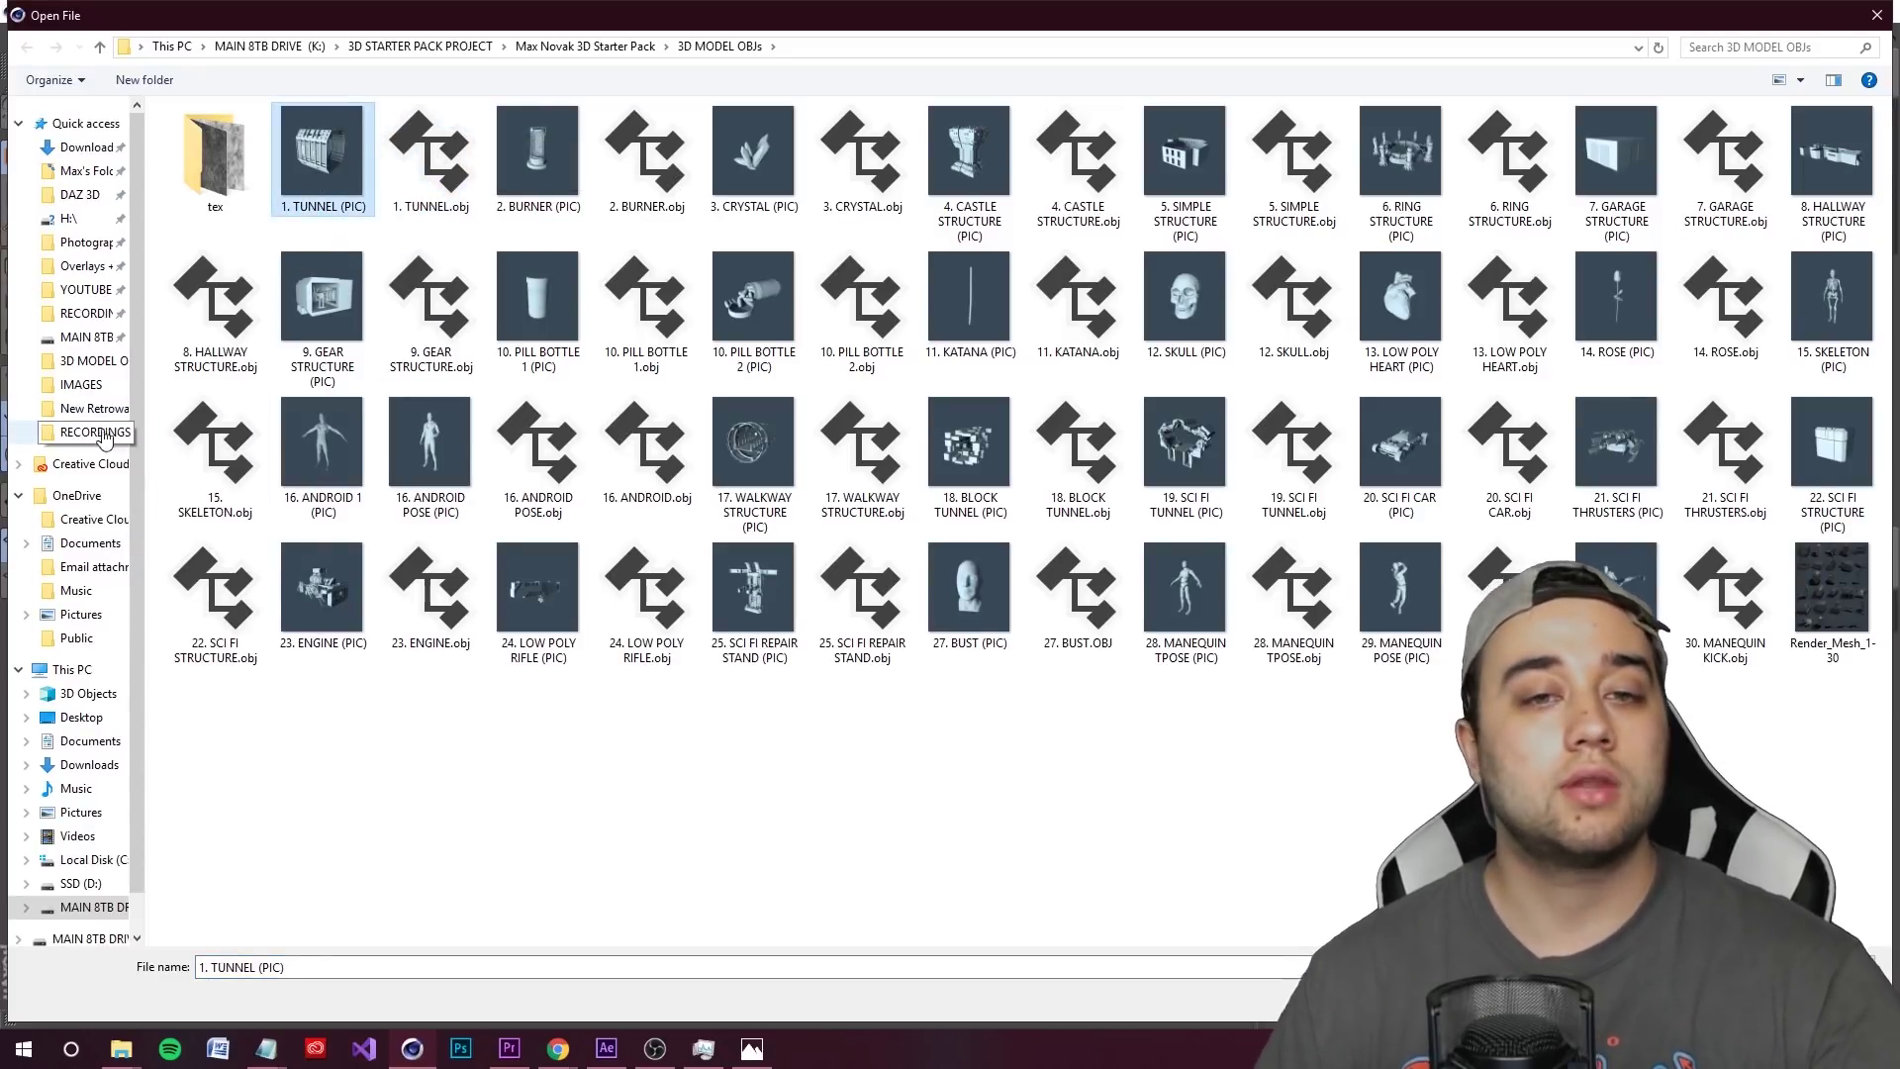
left_click(247, 507)
key("Return")
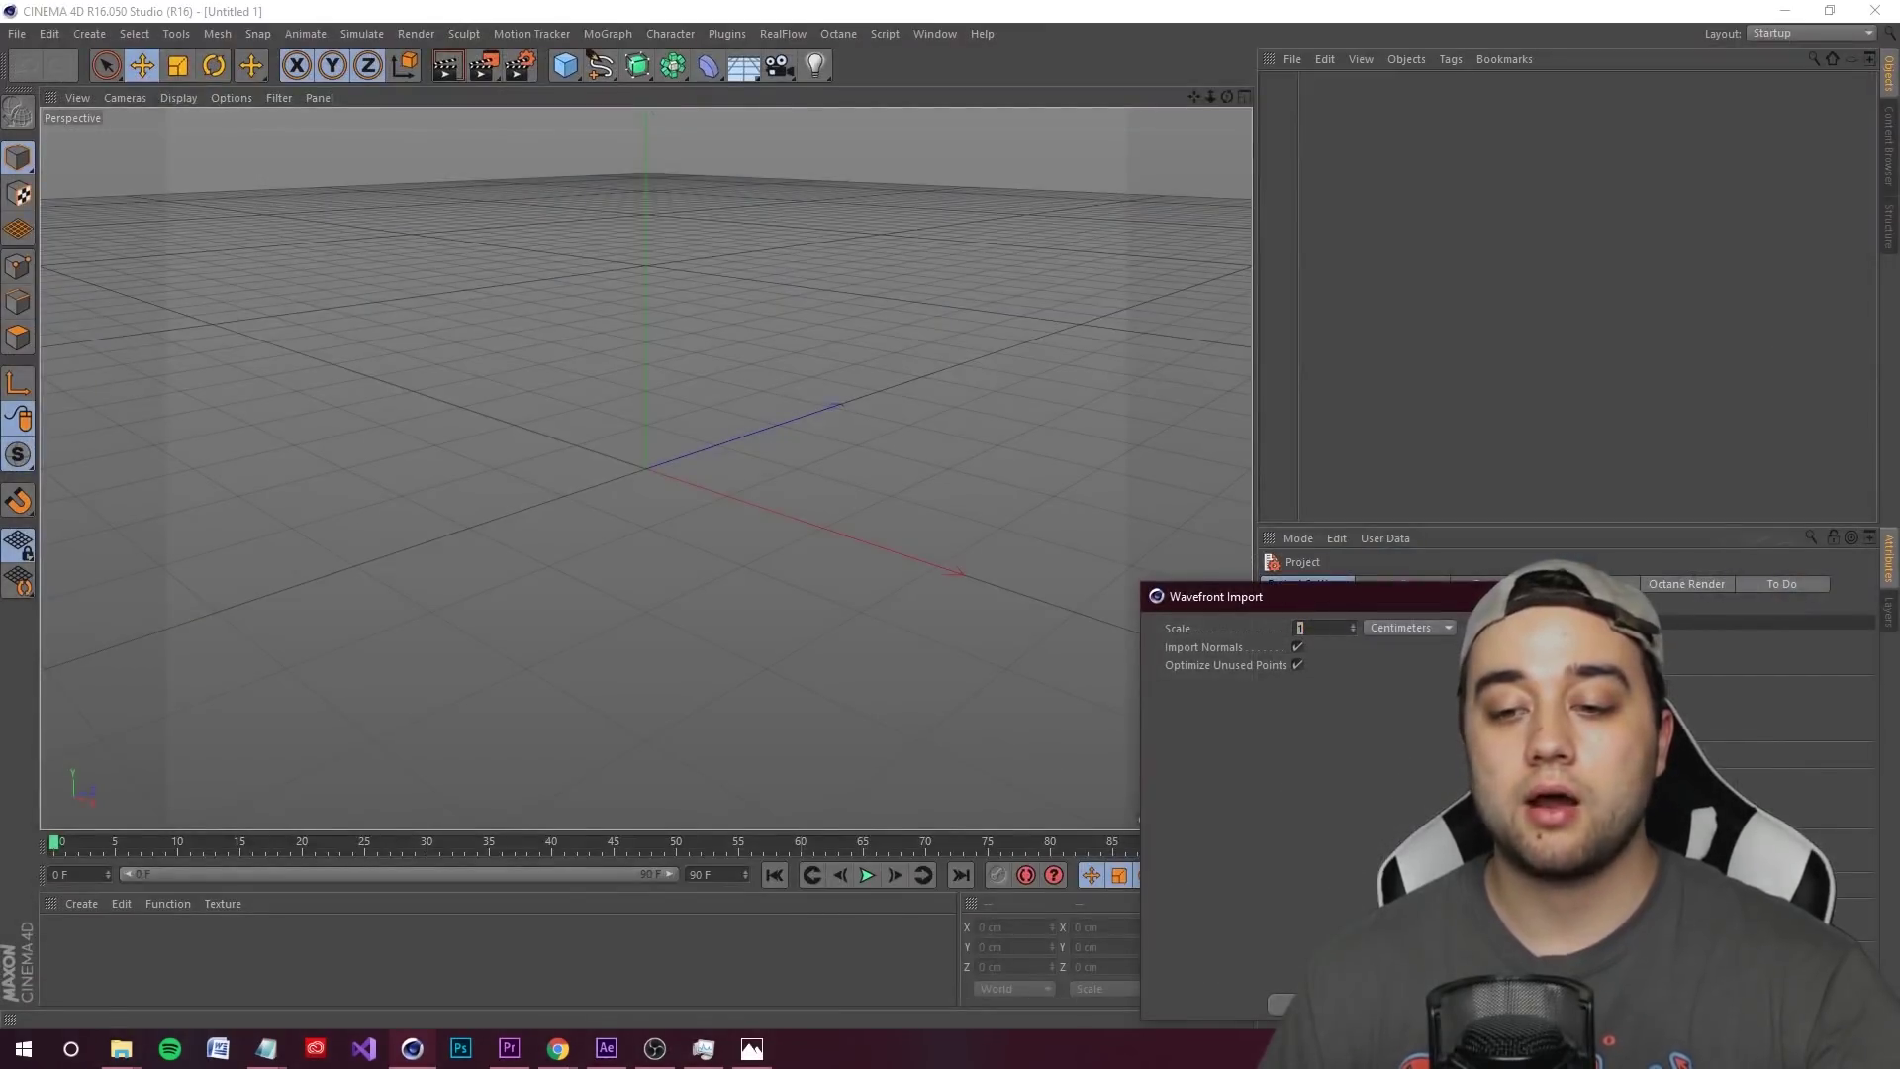
key("Return")
left_click_drag(906, 584, 724, 336, "alt")
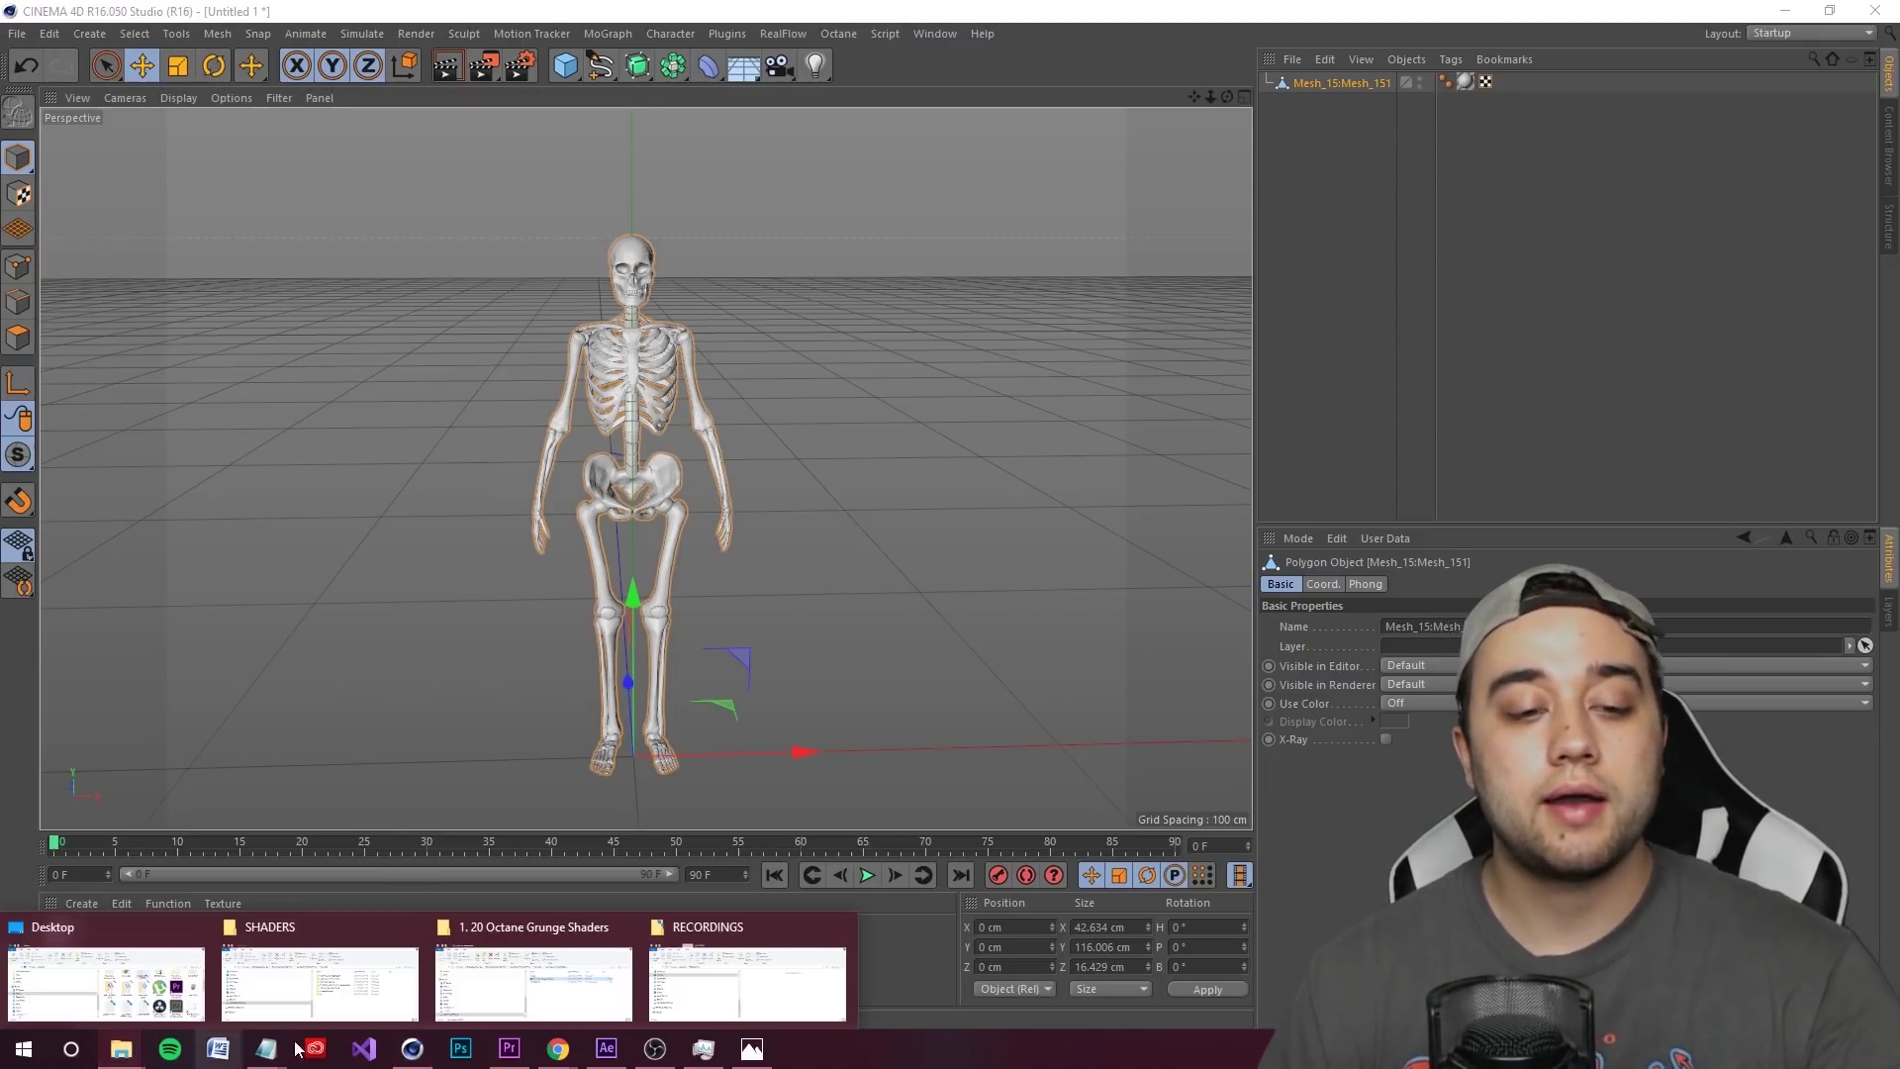
- Look through the 3D MODEL OBJs folder of the Max Novak 3D Starter Pack in File Explorer
left_click(533, 985)
left_click(970, 585)
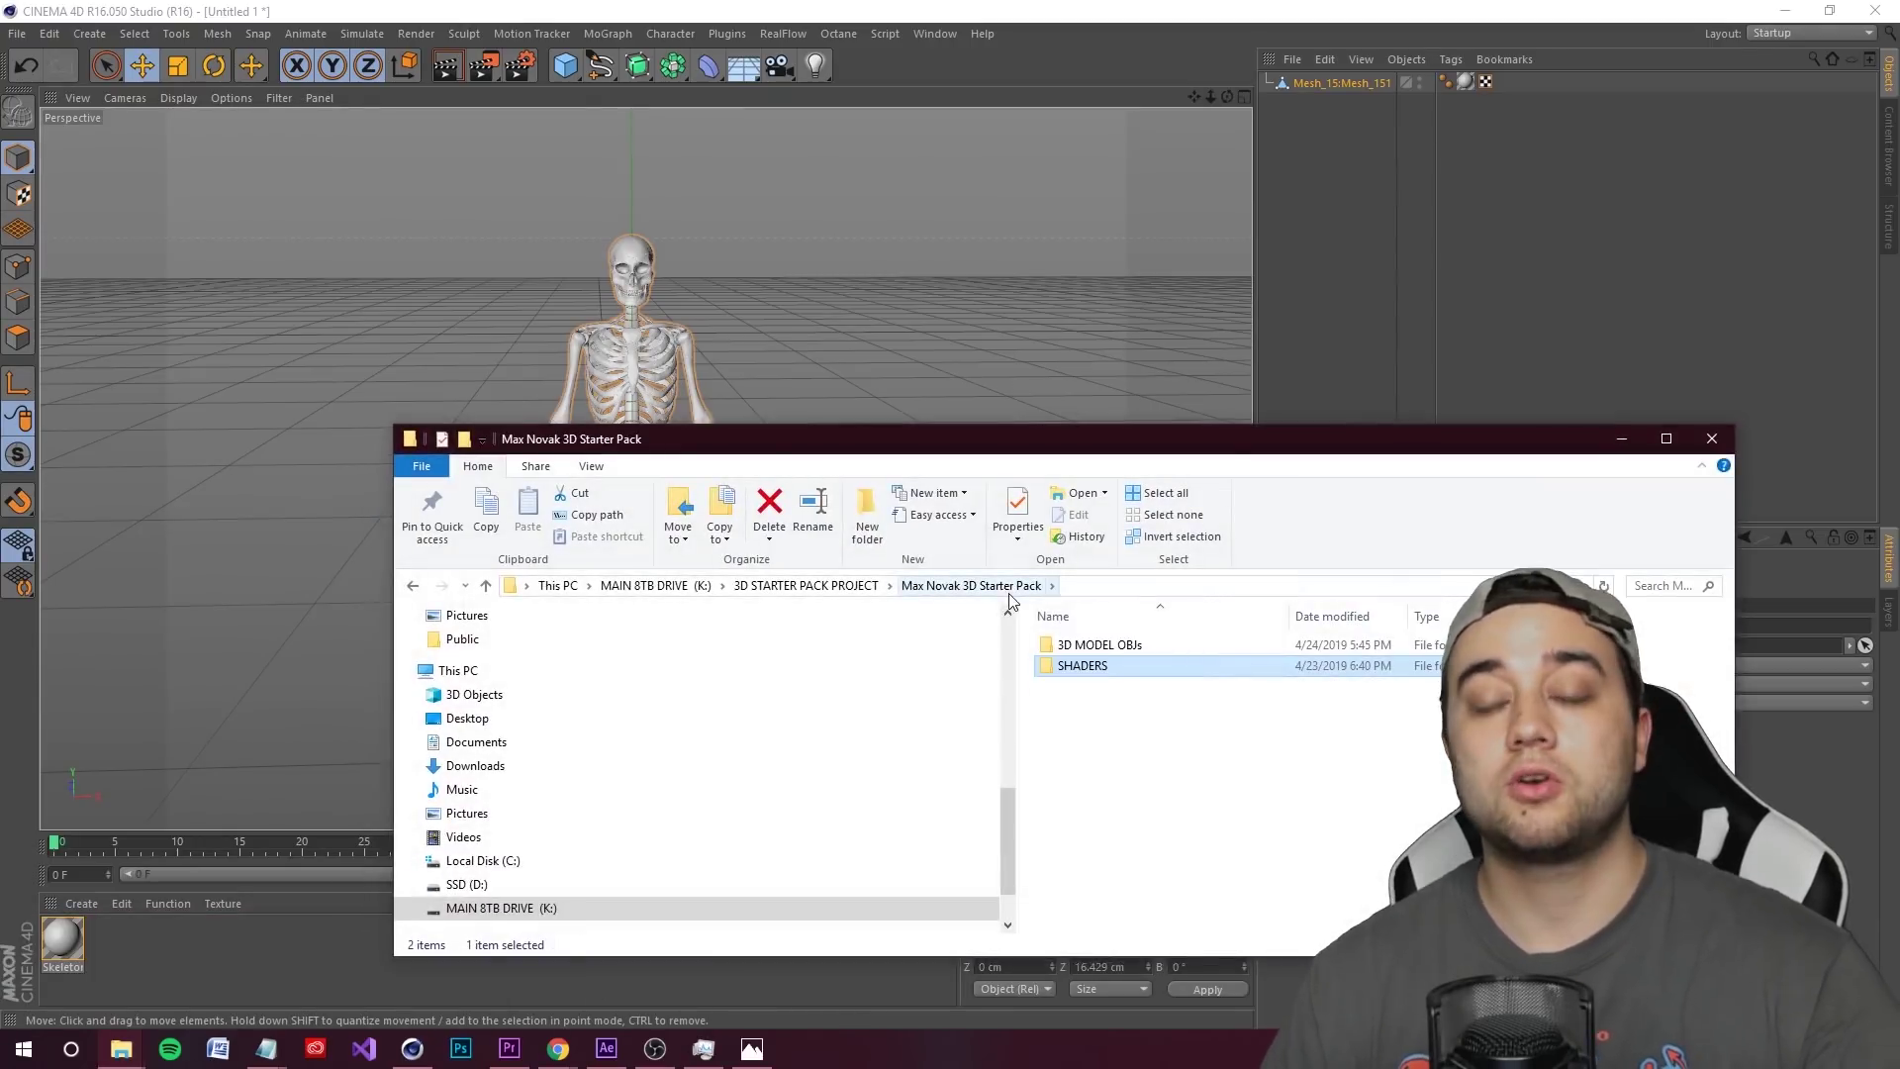
left_click(1156, 715)
double_click(1098, 644)
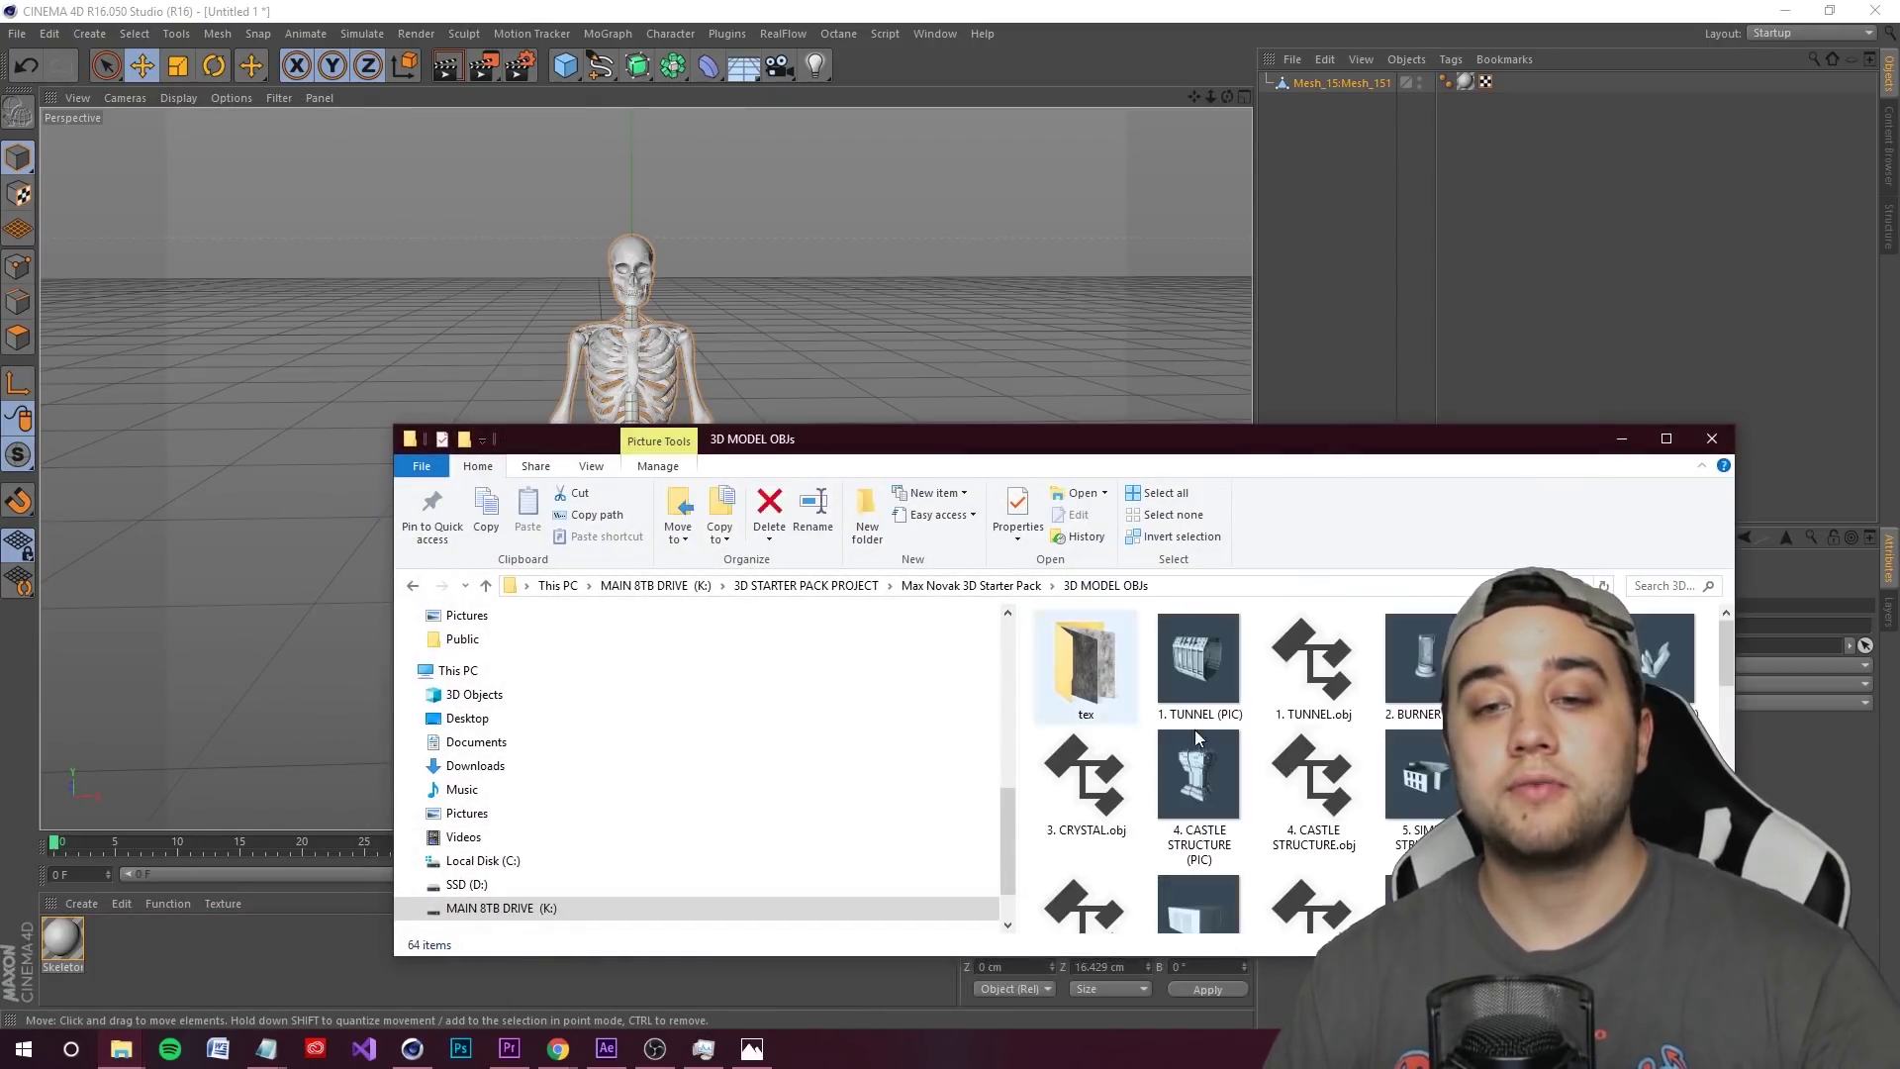
scroll(1208, 752, "down", 2)
scroll(1145, 785, "up", 2)
key("alt+Left")
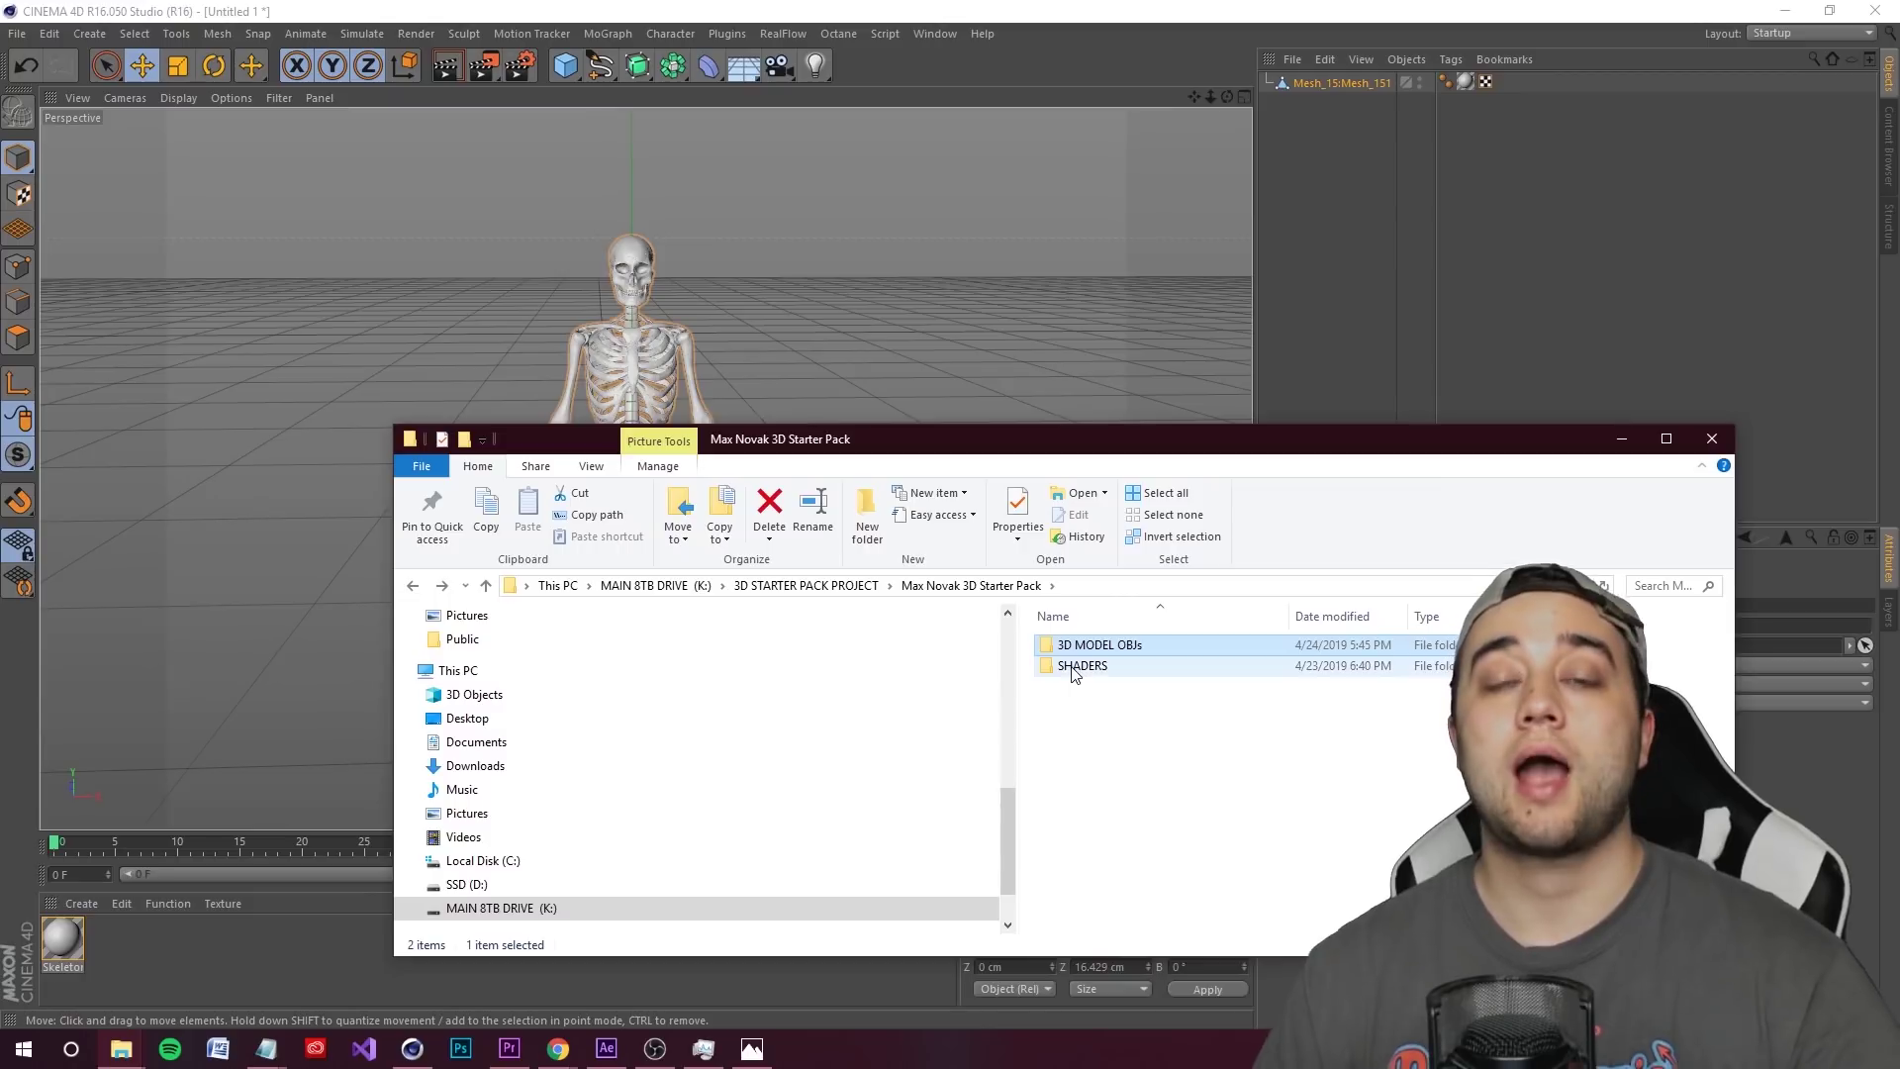
- Examine the starter pack's SHADERS folder, including the tex and 1. 20 Octane Grunge Shaders subfolders, then minimize File Explorer
double_click(1069, 670)
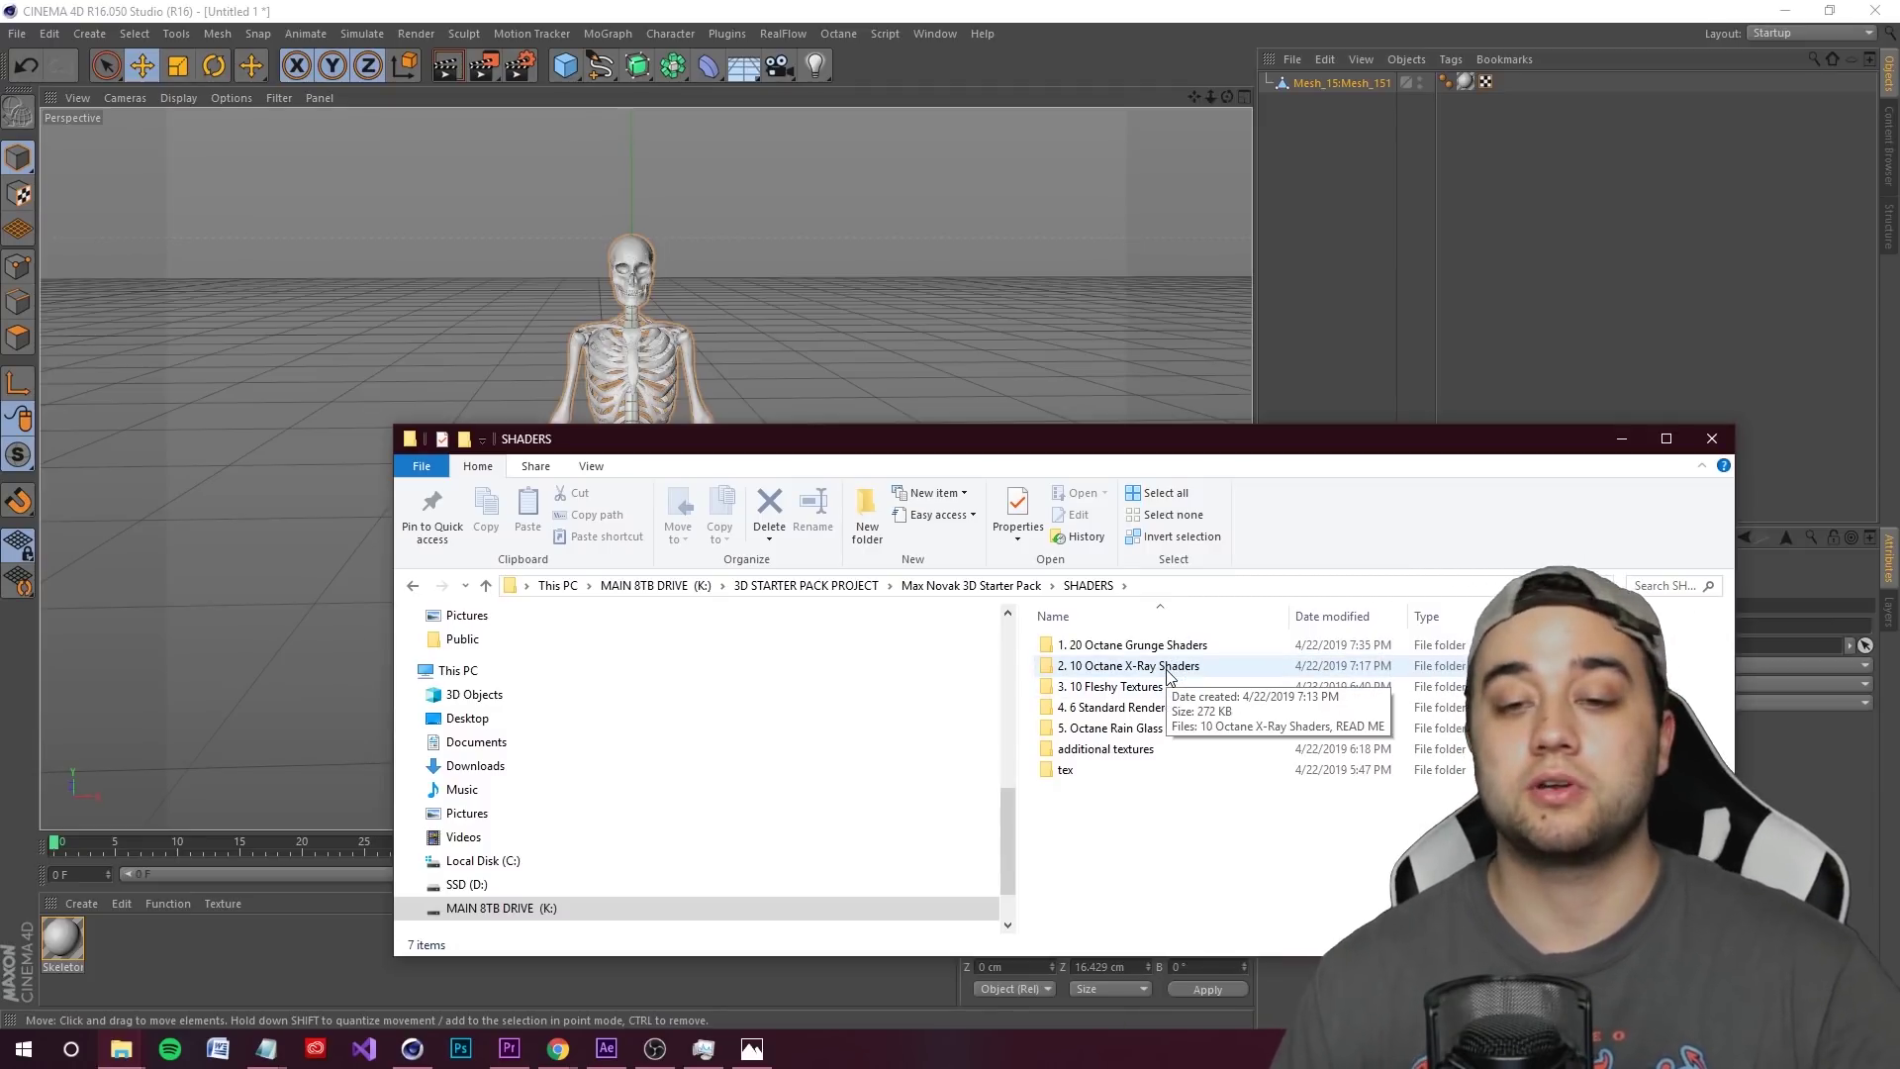
left_click(1148, 690)
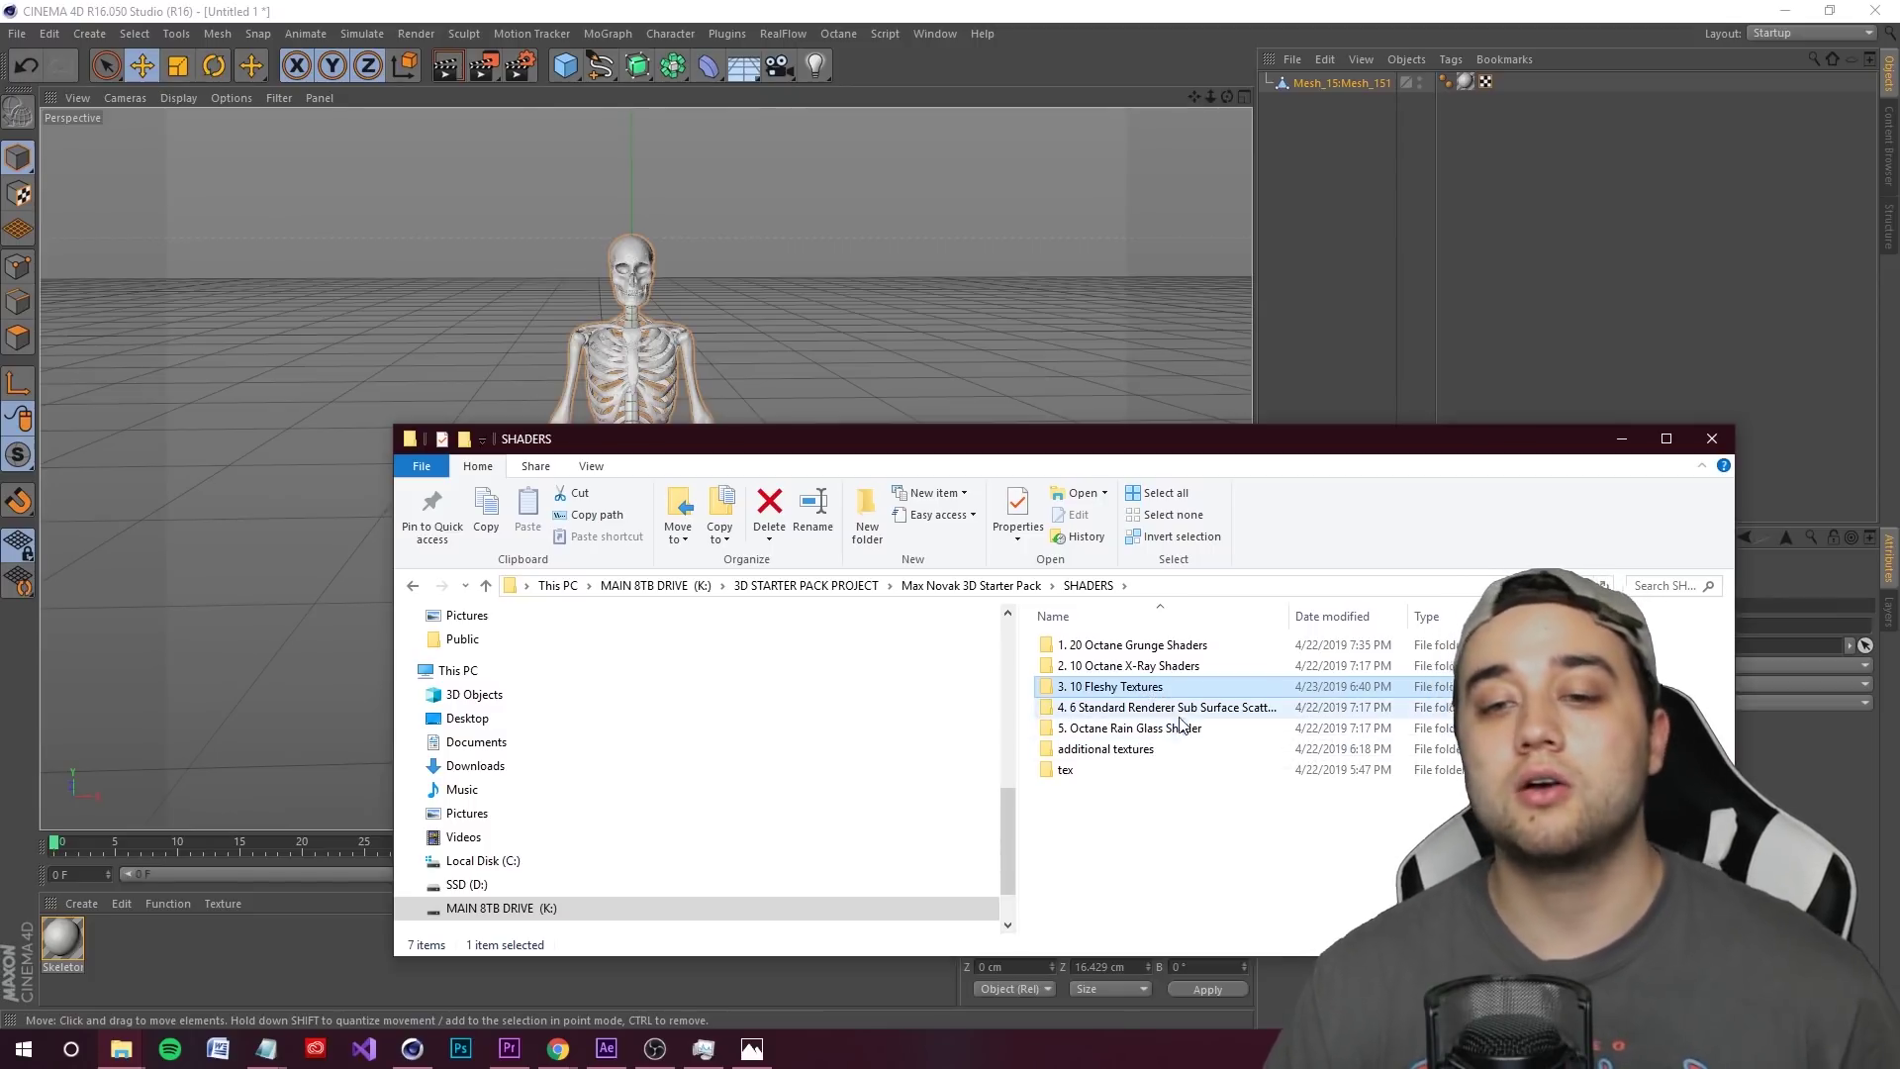
left_click(1148, 708)
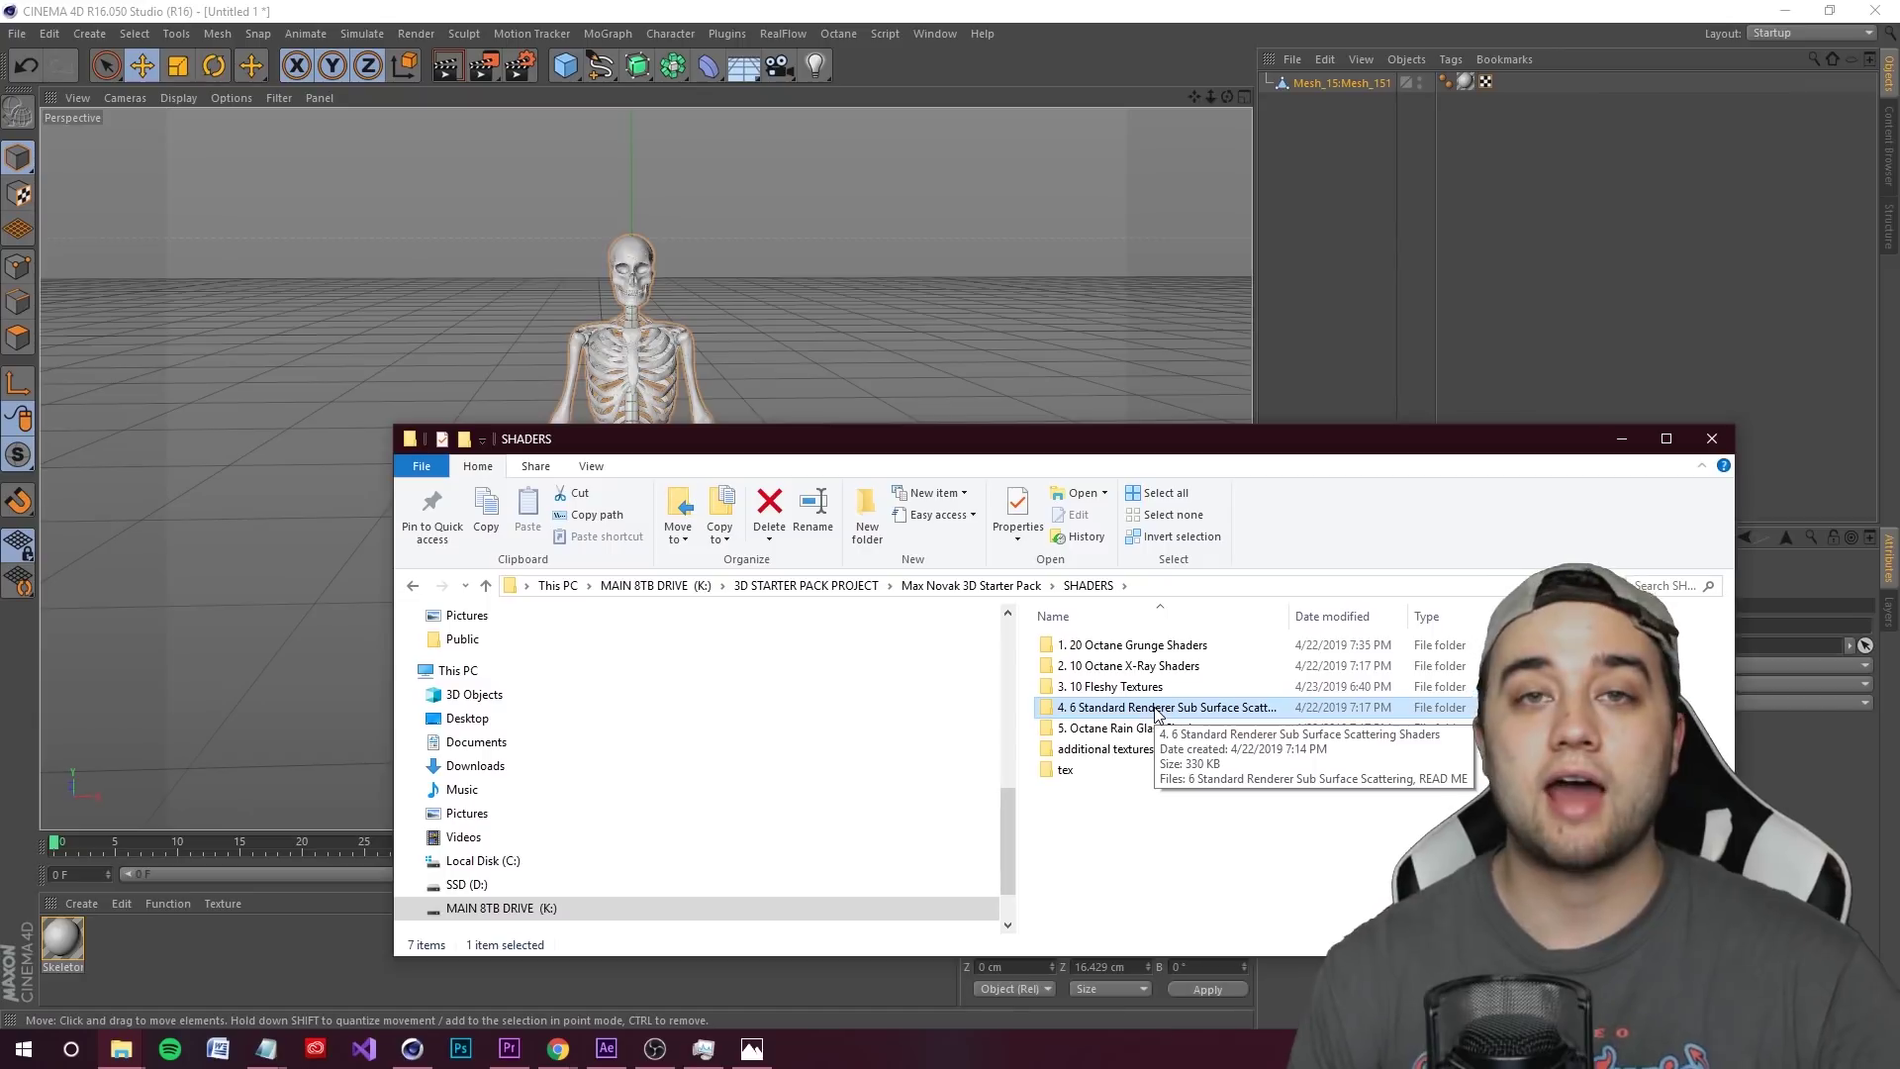
left_click(1187, 729)
double_click(1114, 771)
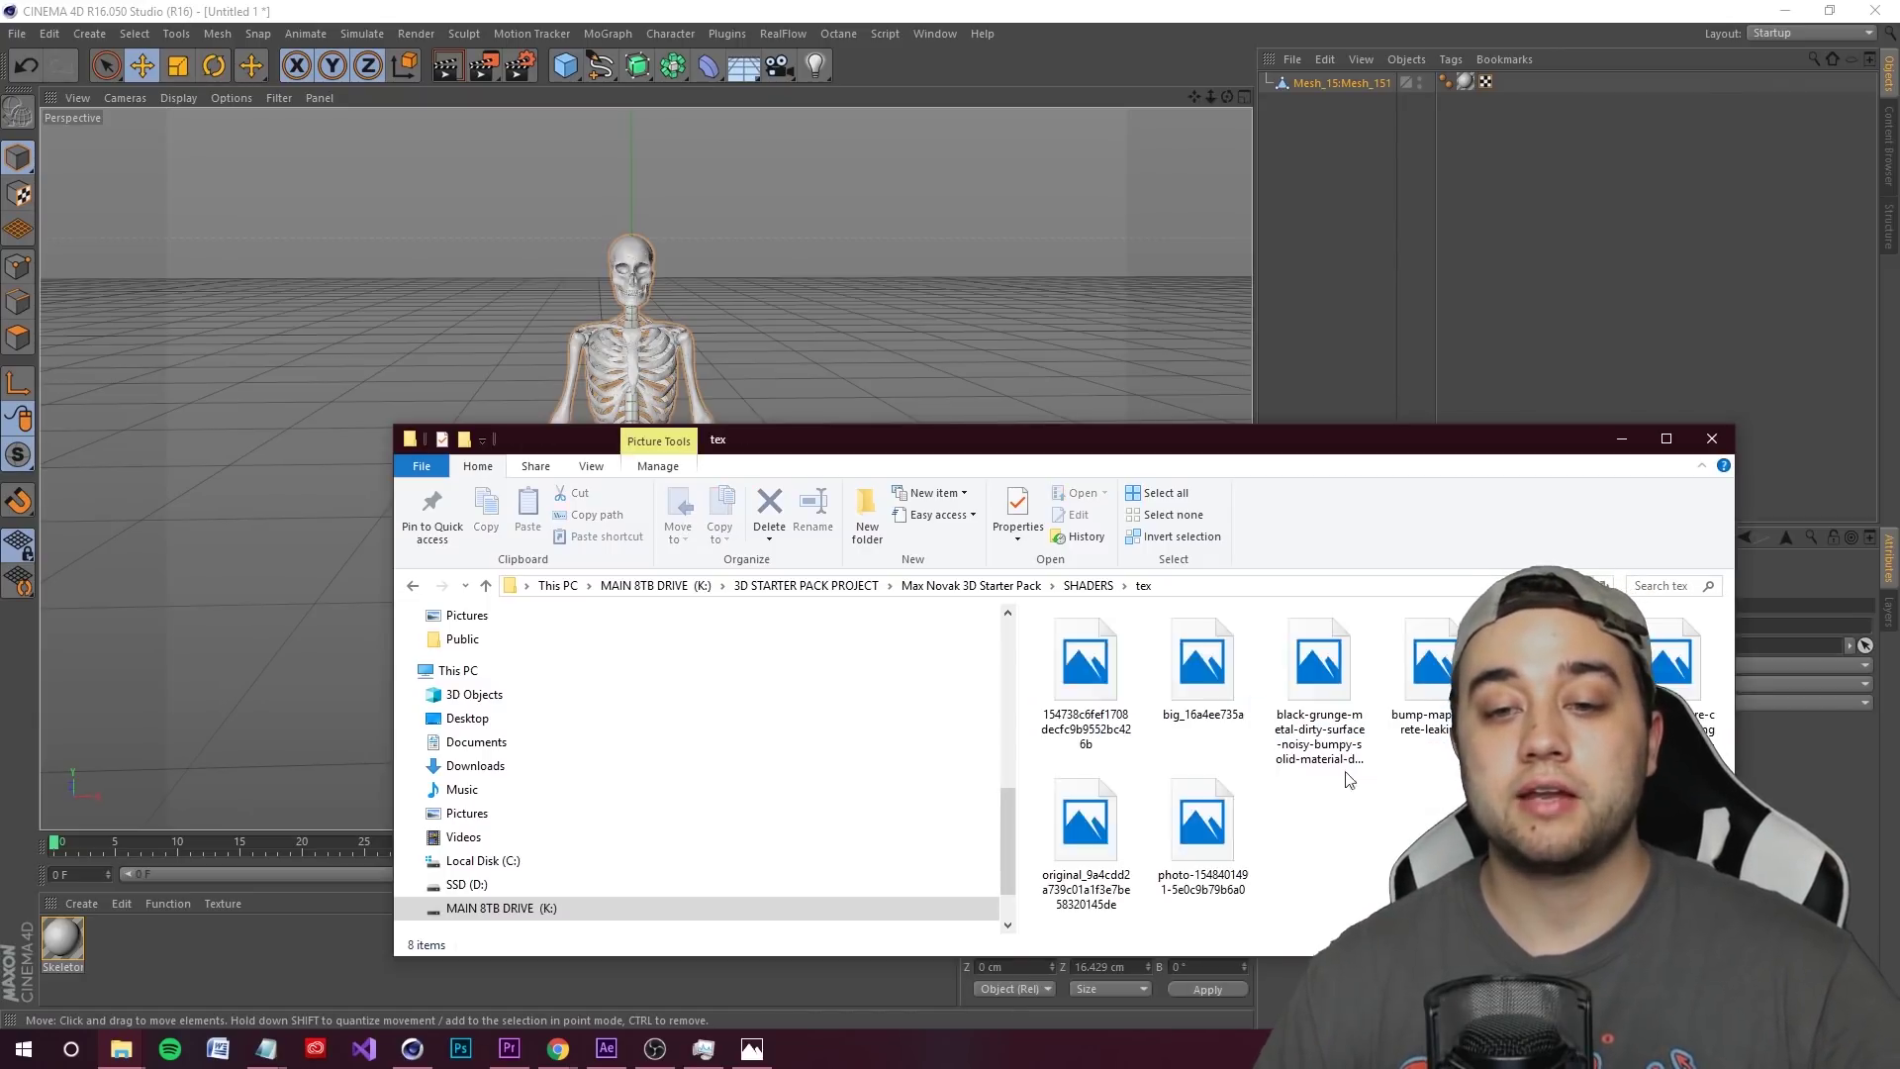
key("alt+Left")
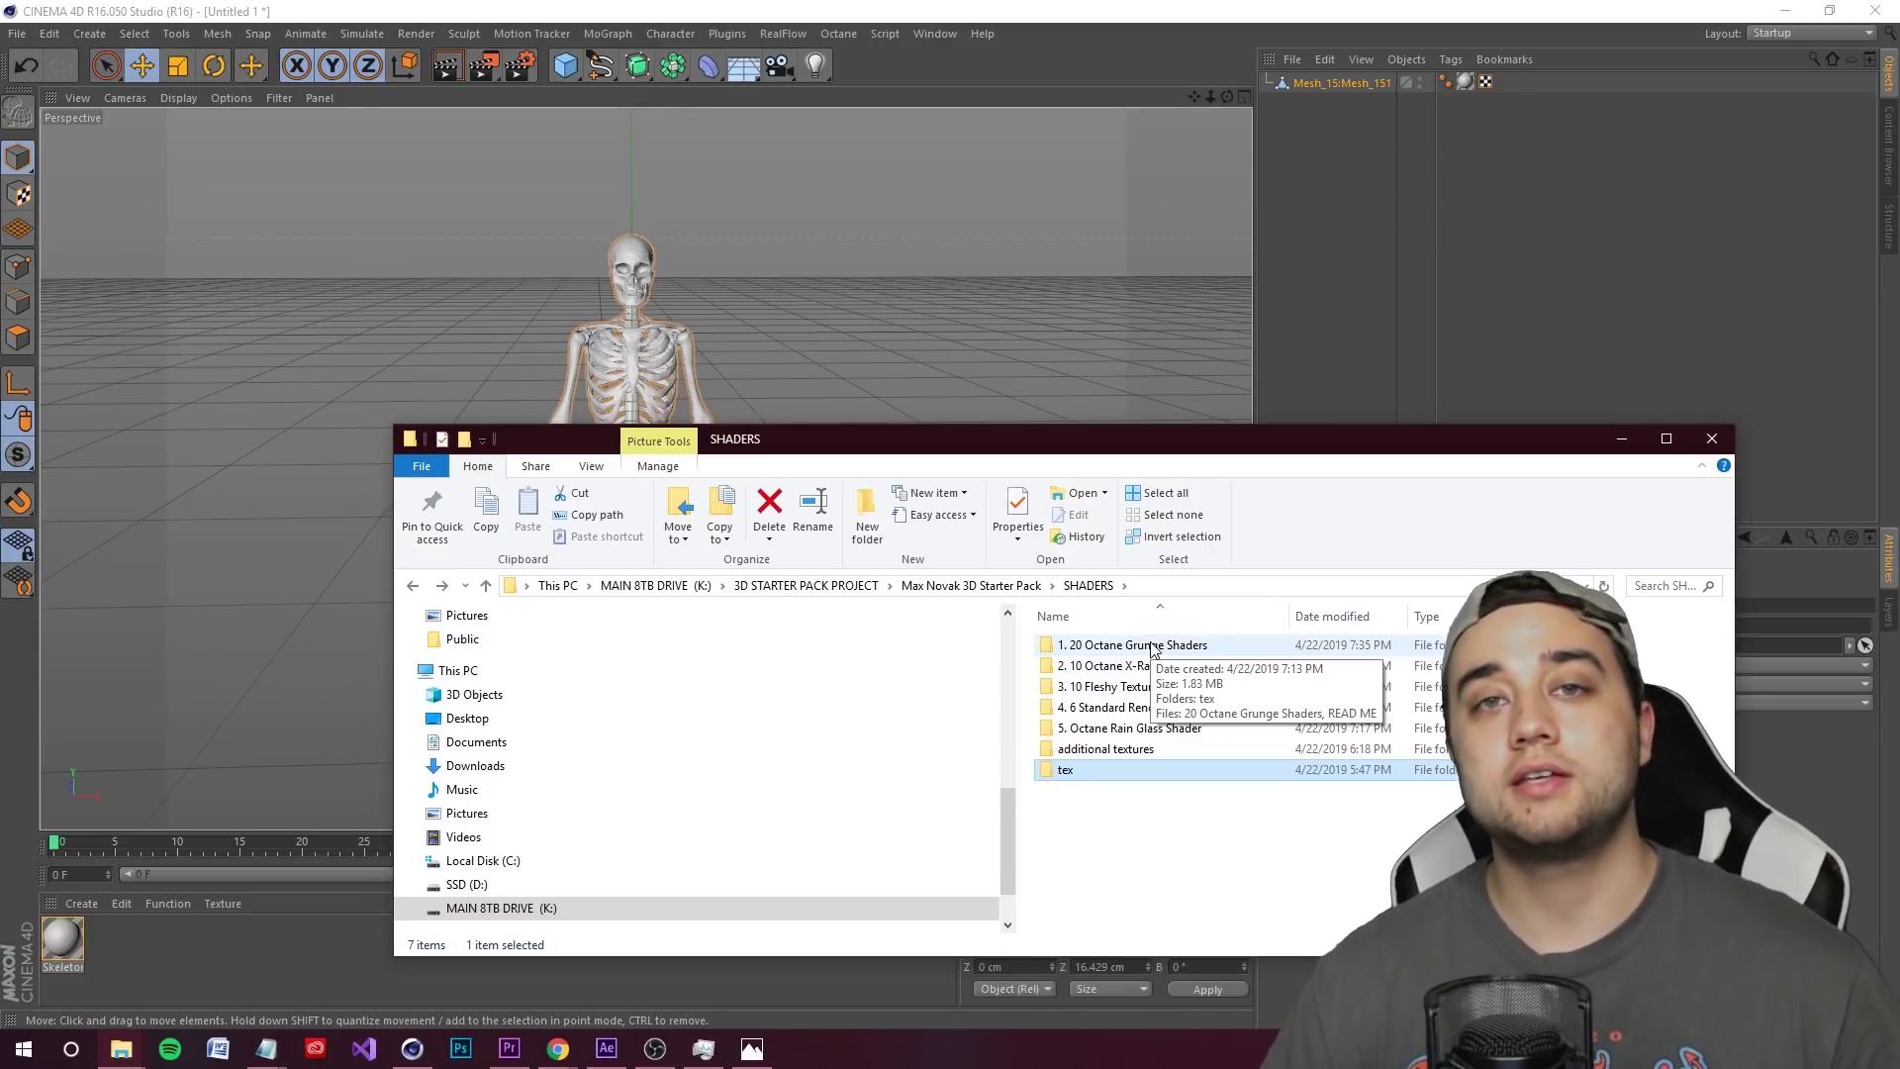
double_click(1153, 648)
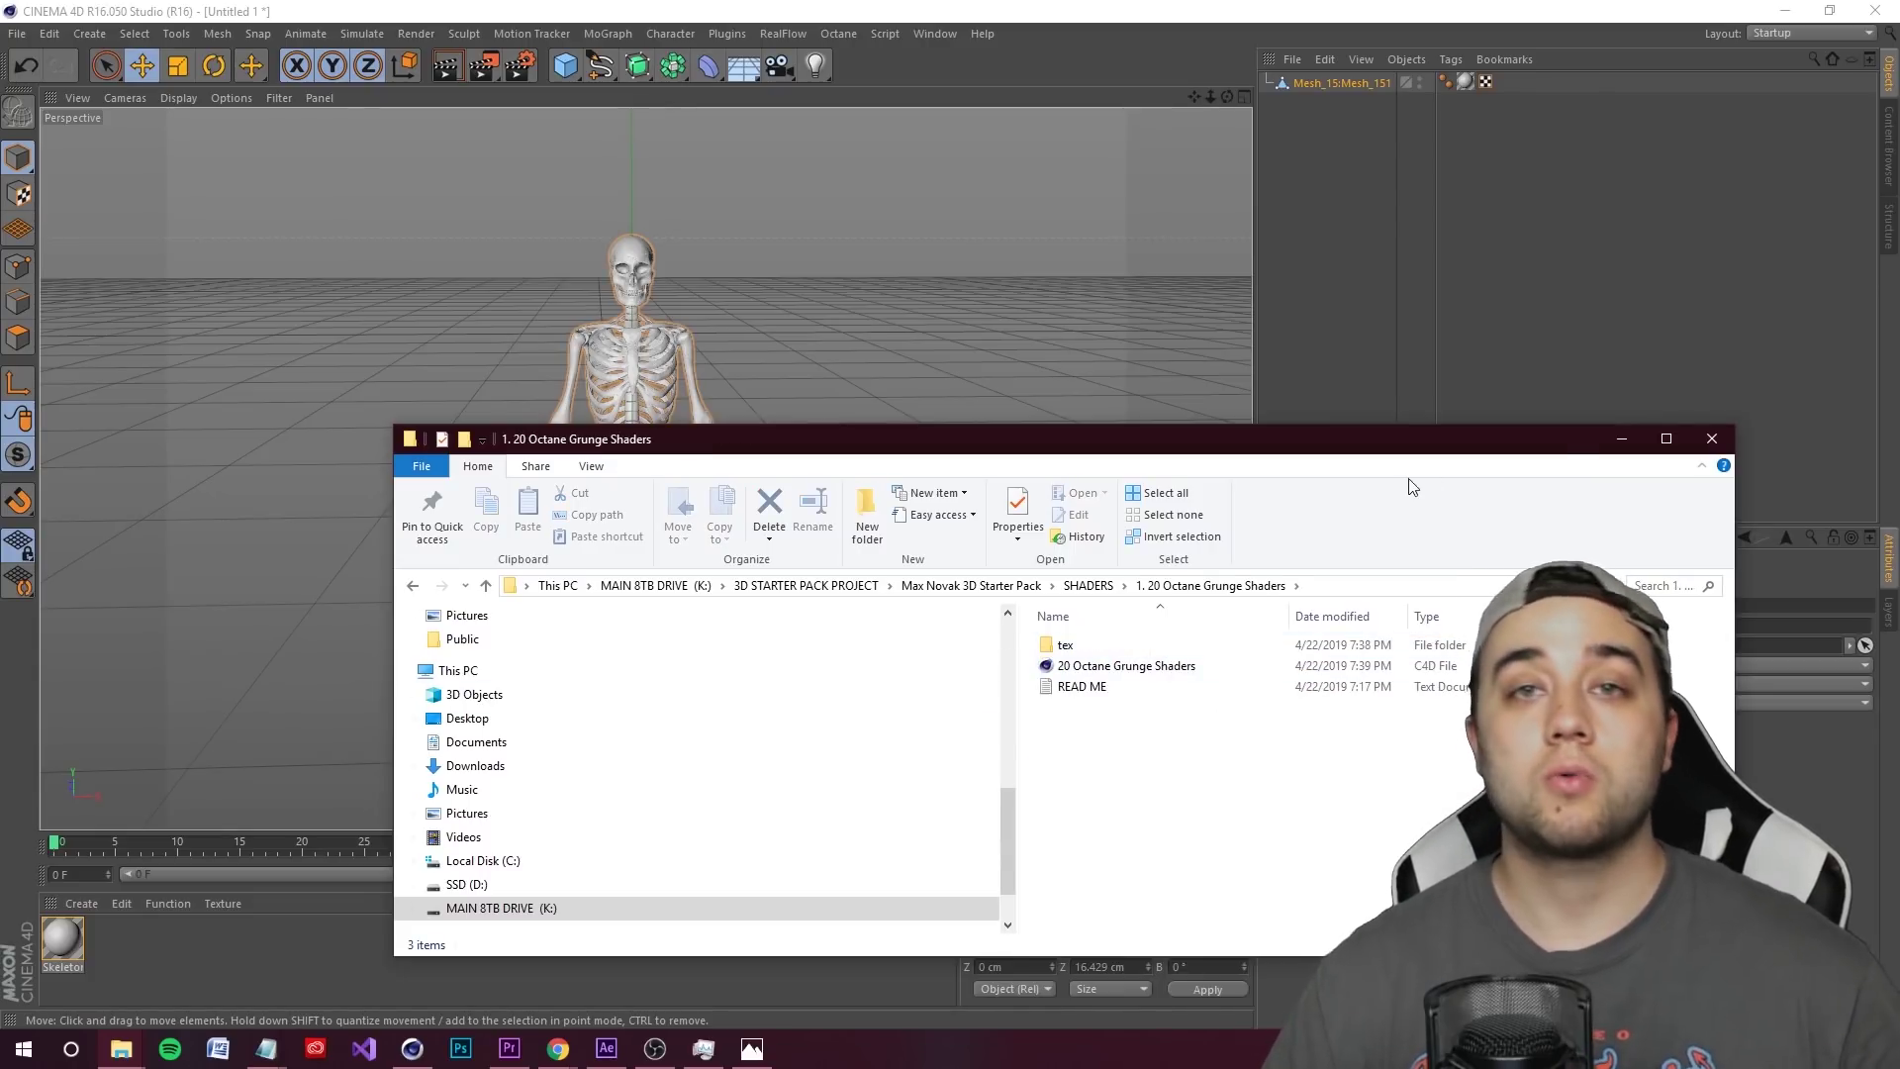
left_click(1621, 438)
- Open the 20 Octane Grunge Shaders C4D file from the starter pack's SHADERS folder as a second project
left_click(30, 34)
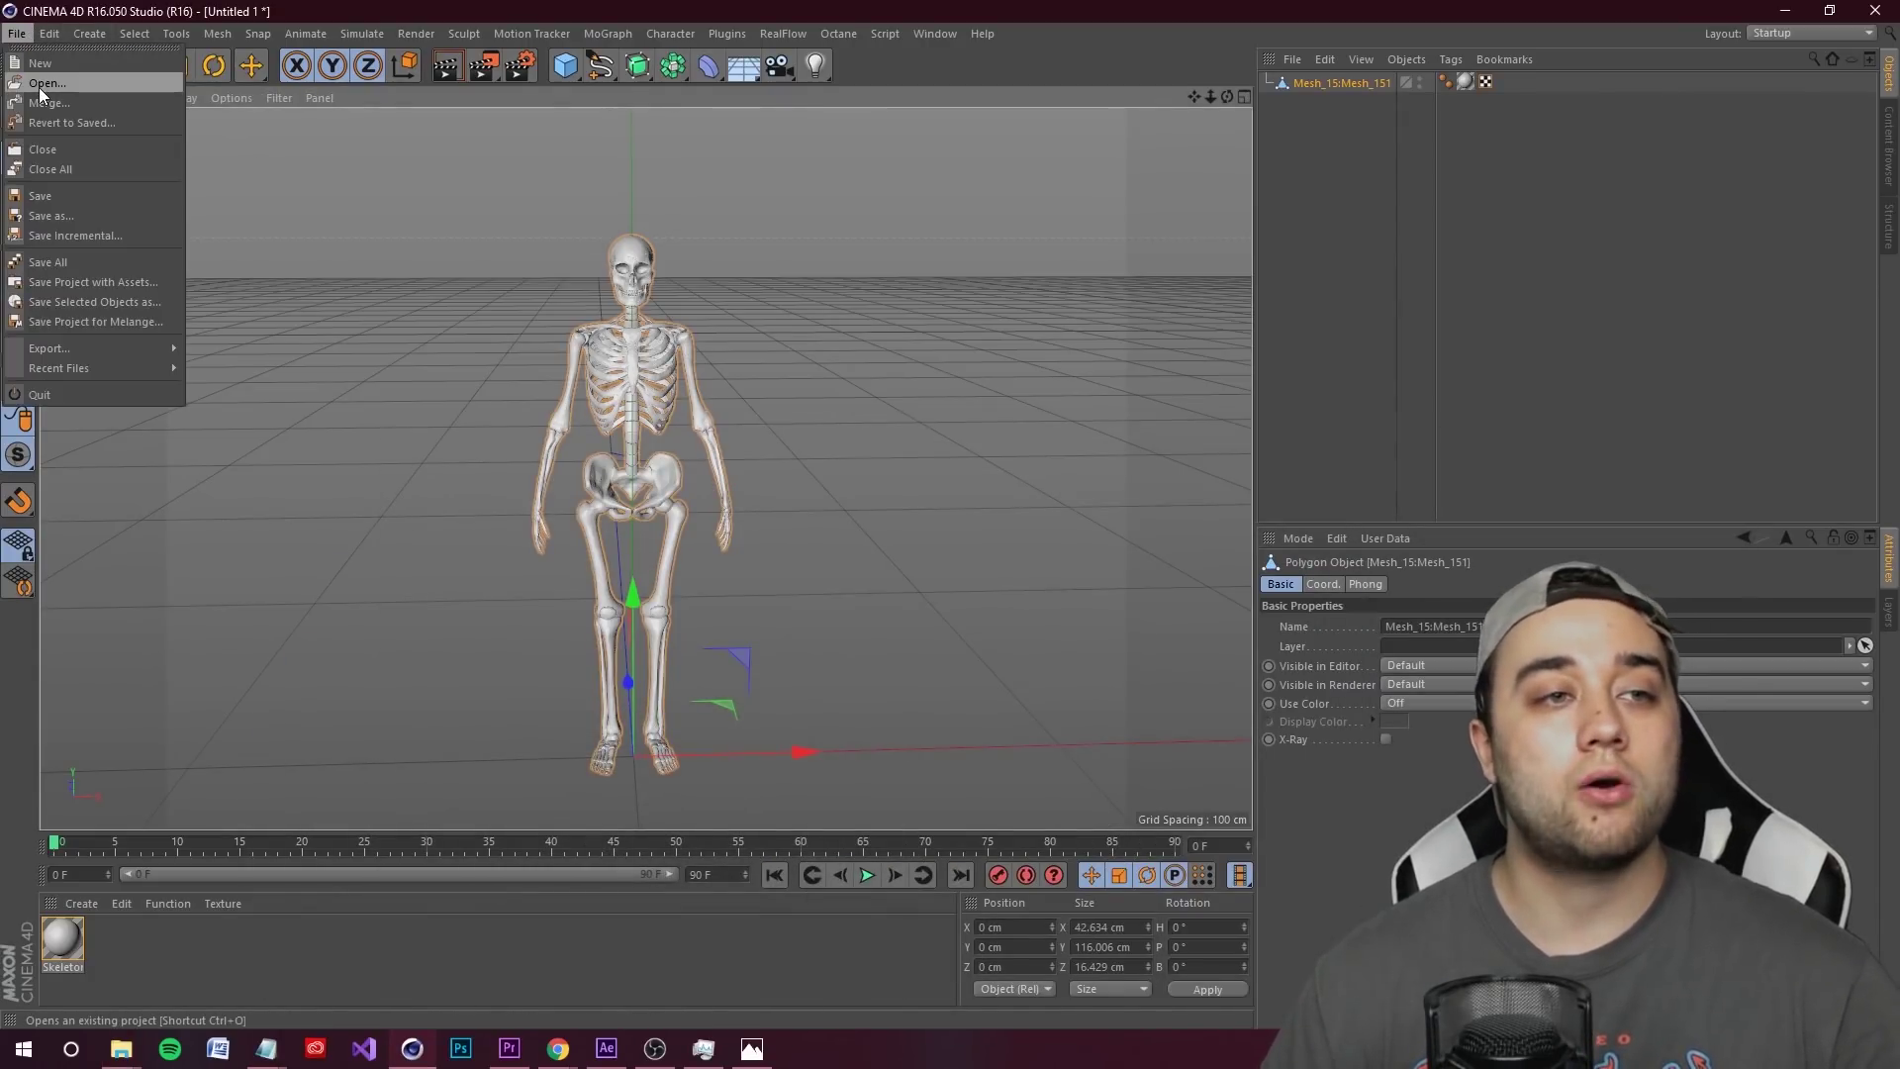
left_click(68, 109)
left_click(614, 47)
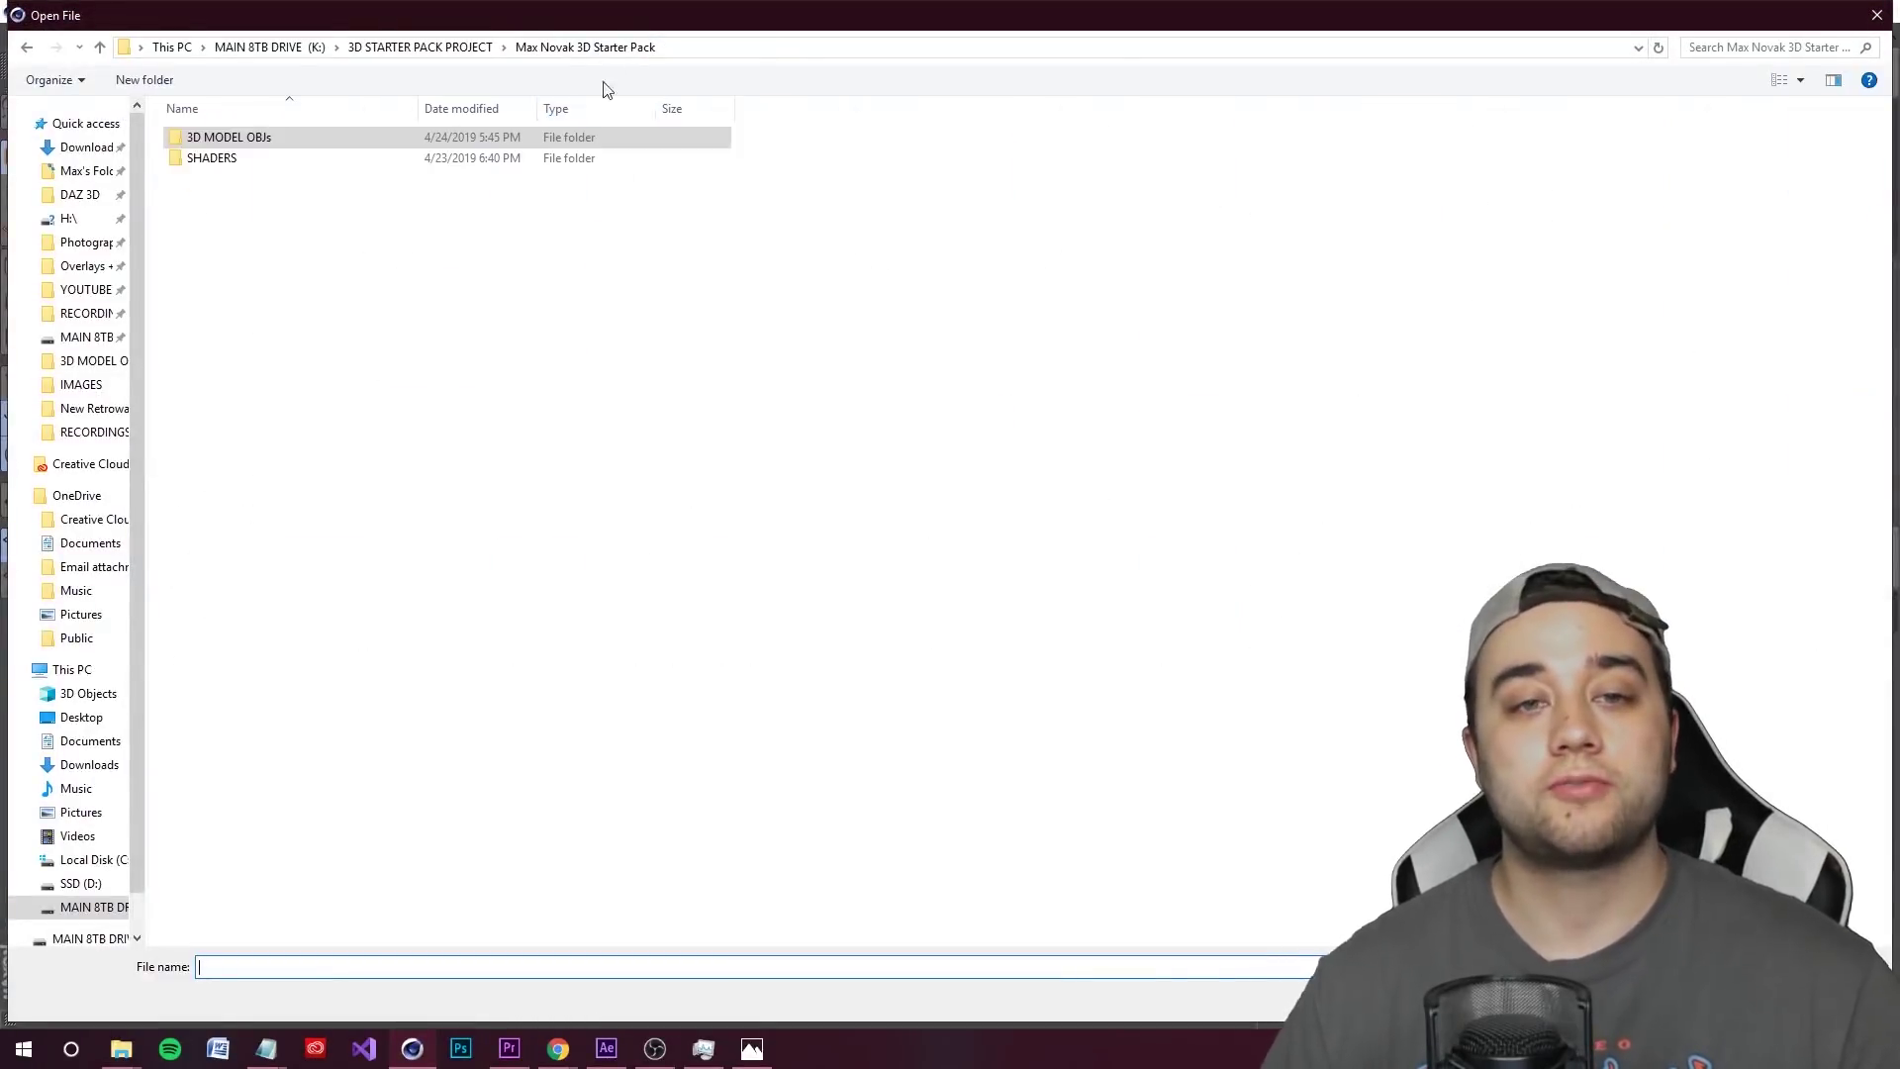
double_click(297, 158)
double_click(257, 137)
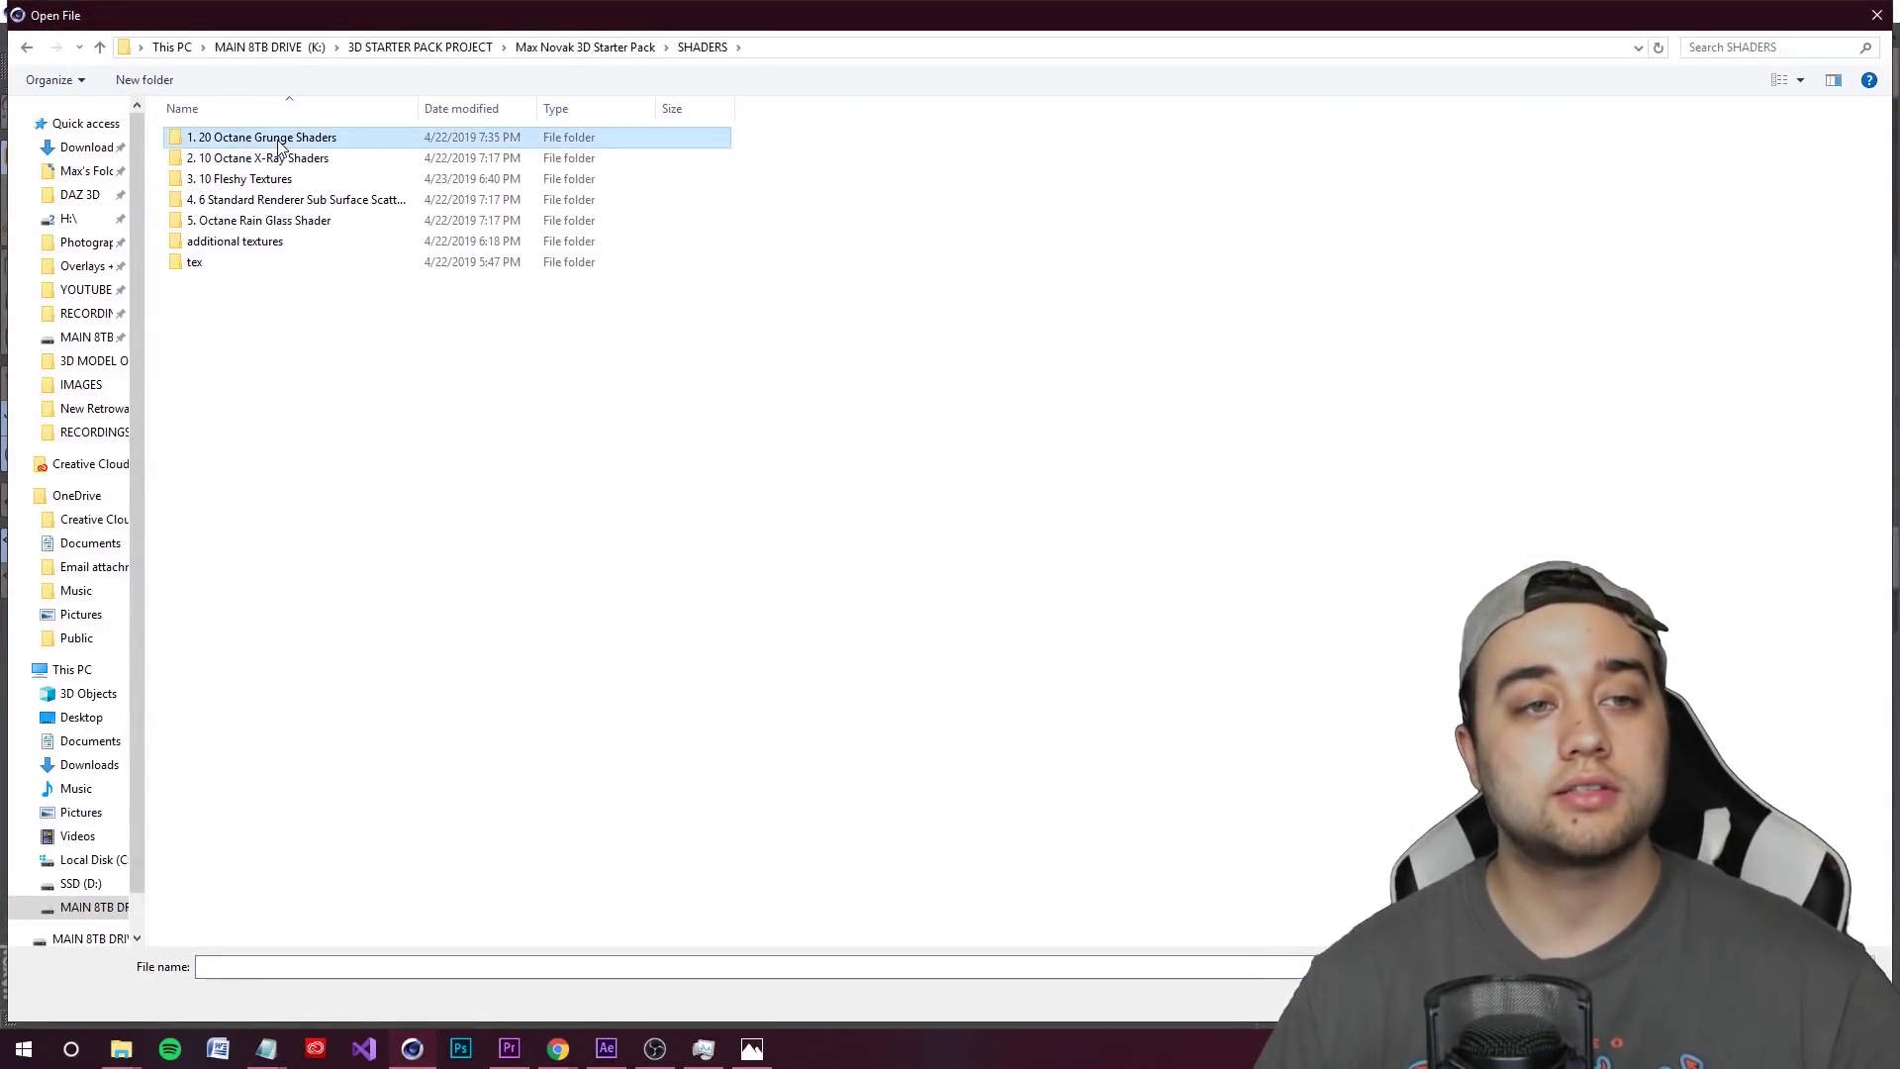
left_click(256, 159)
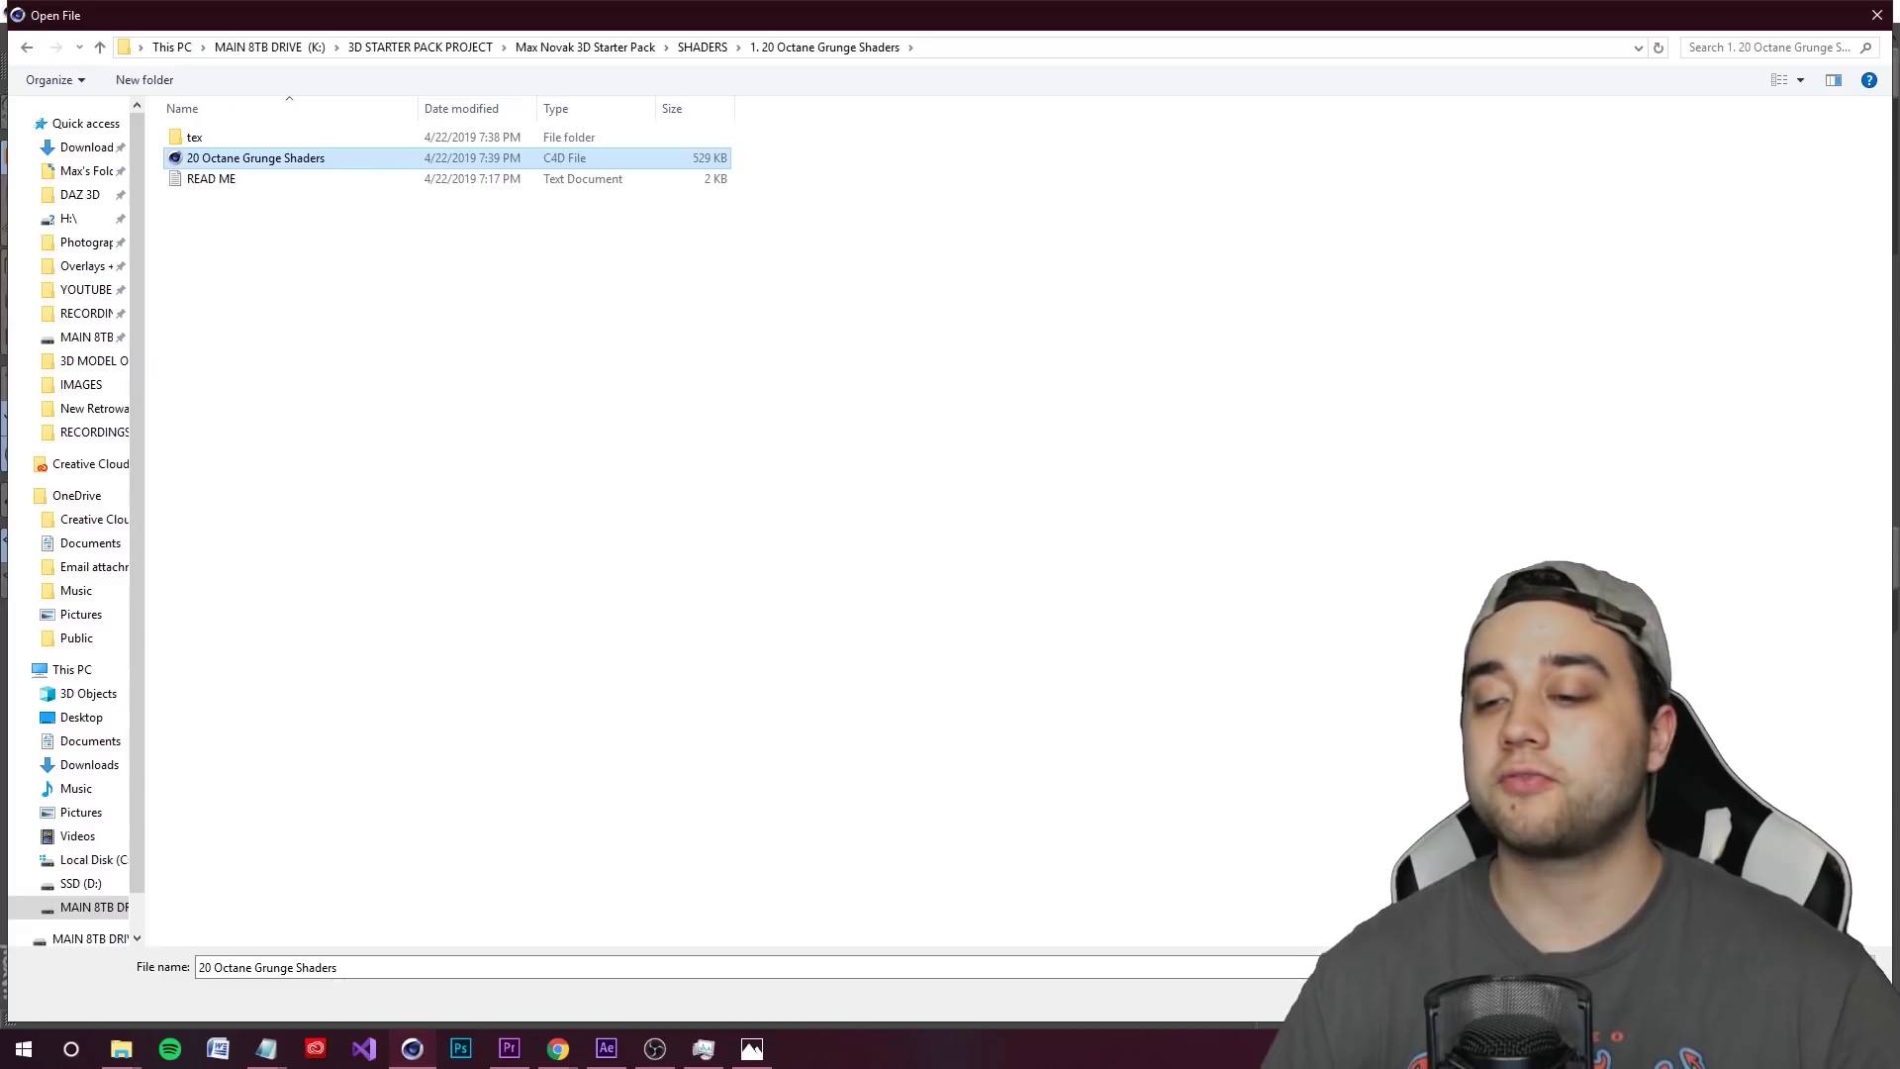
double_click(255, 158)
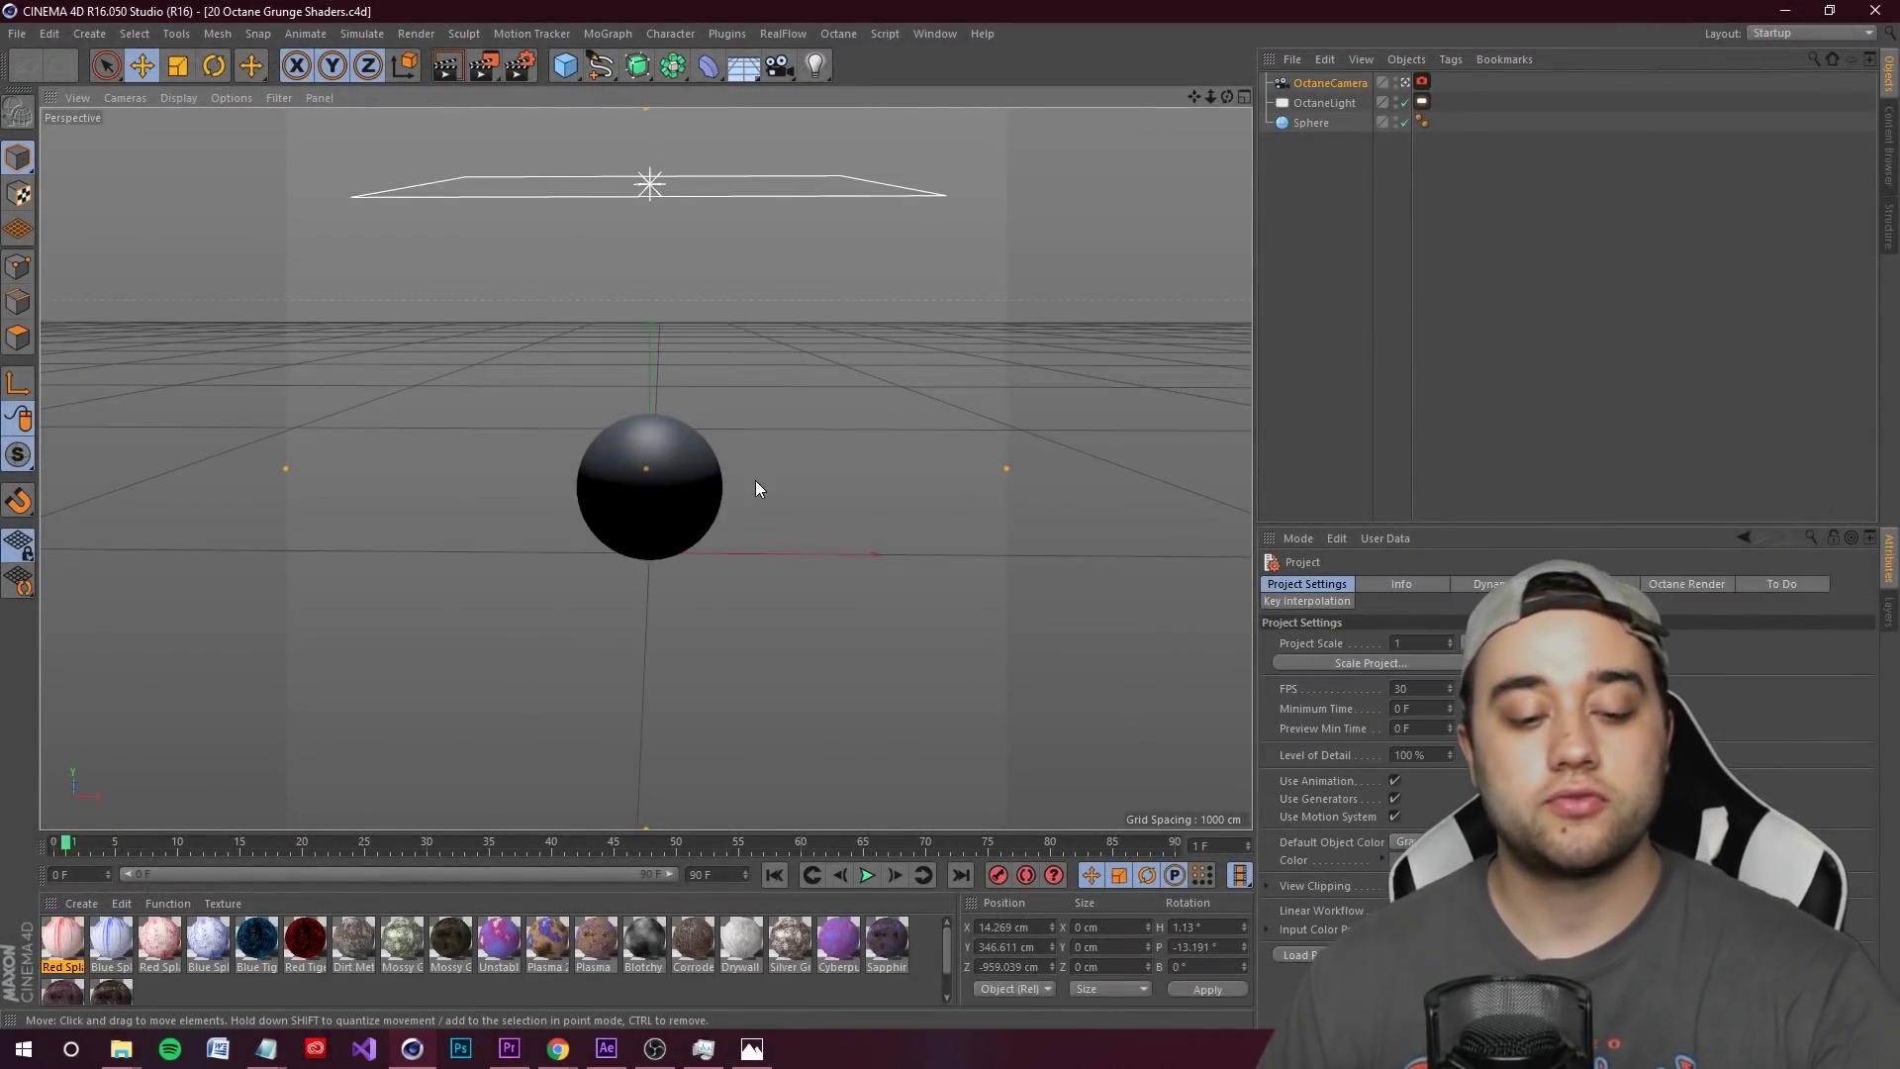
- View the untitled skeleton project and return to the 20 Octane Grunge Shaders project
key("v")
mouse_move(887, 474)
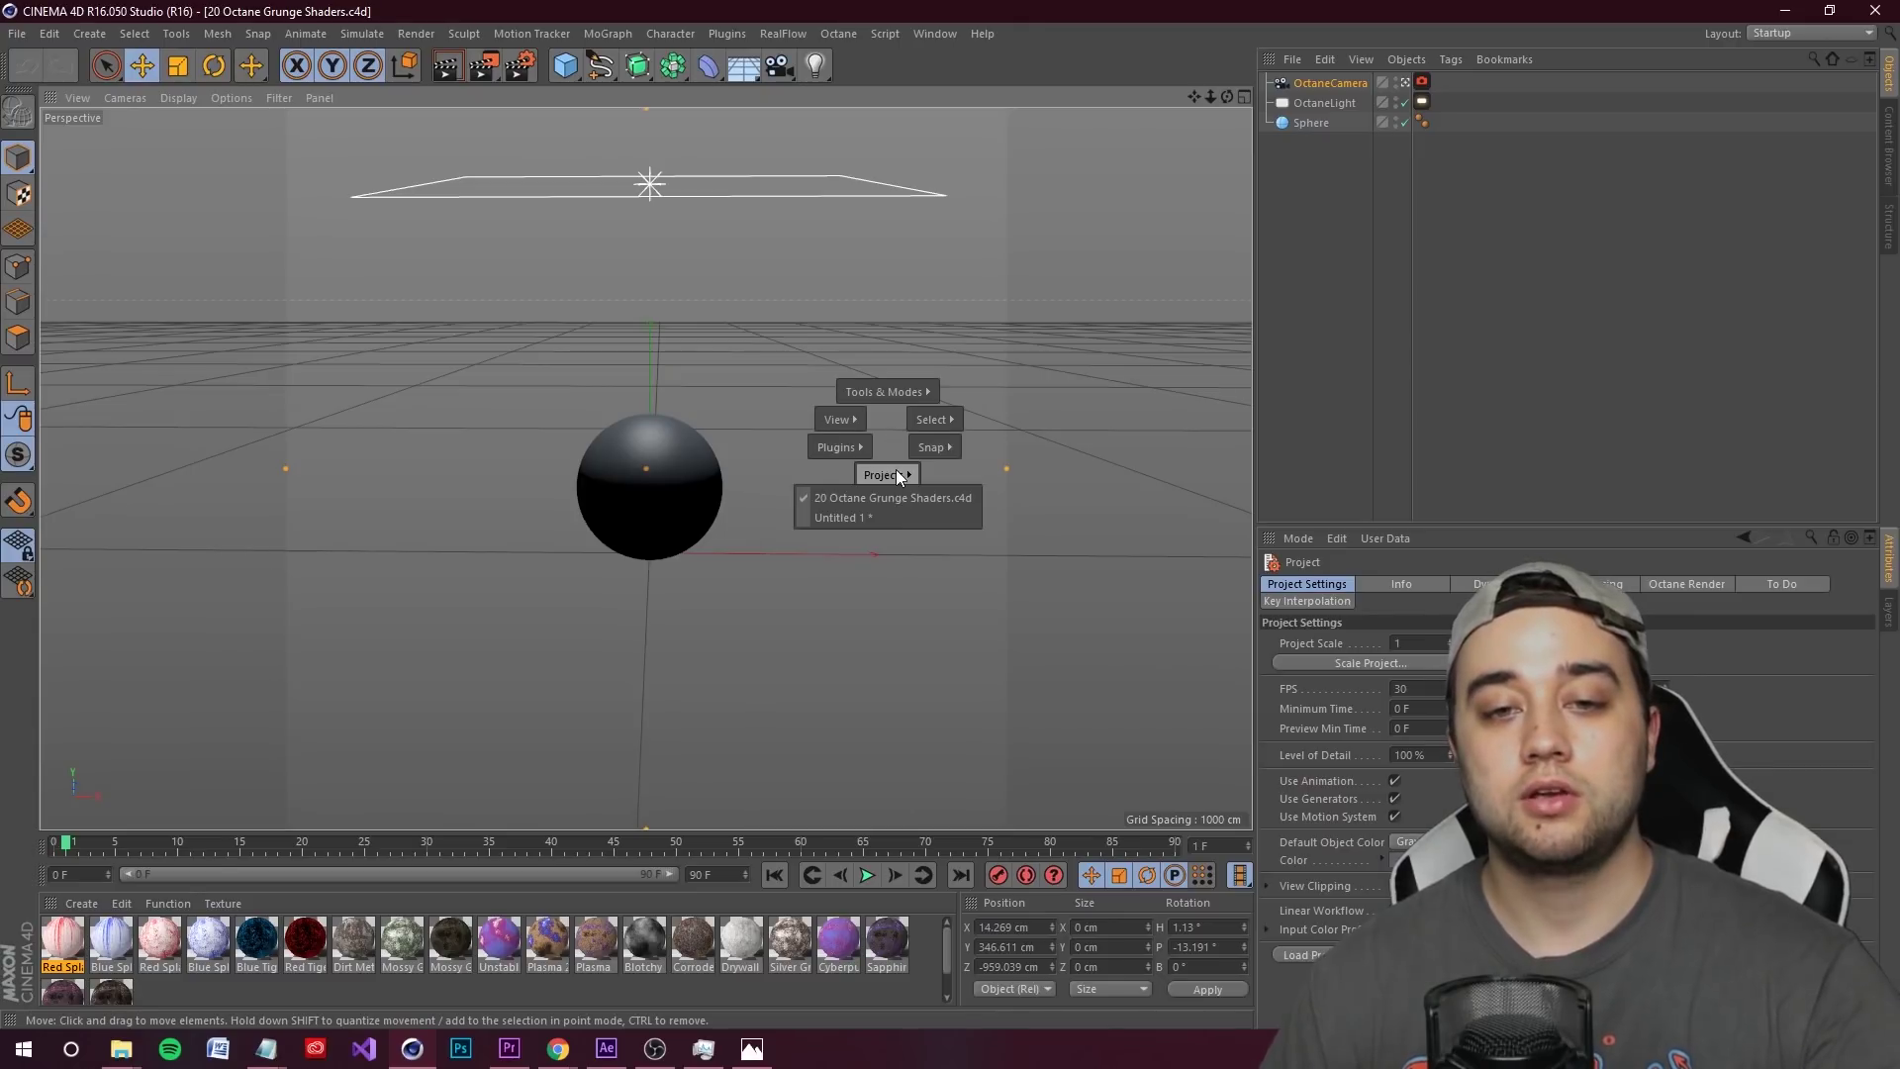
left_click(877, 515)
key("v")
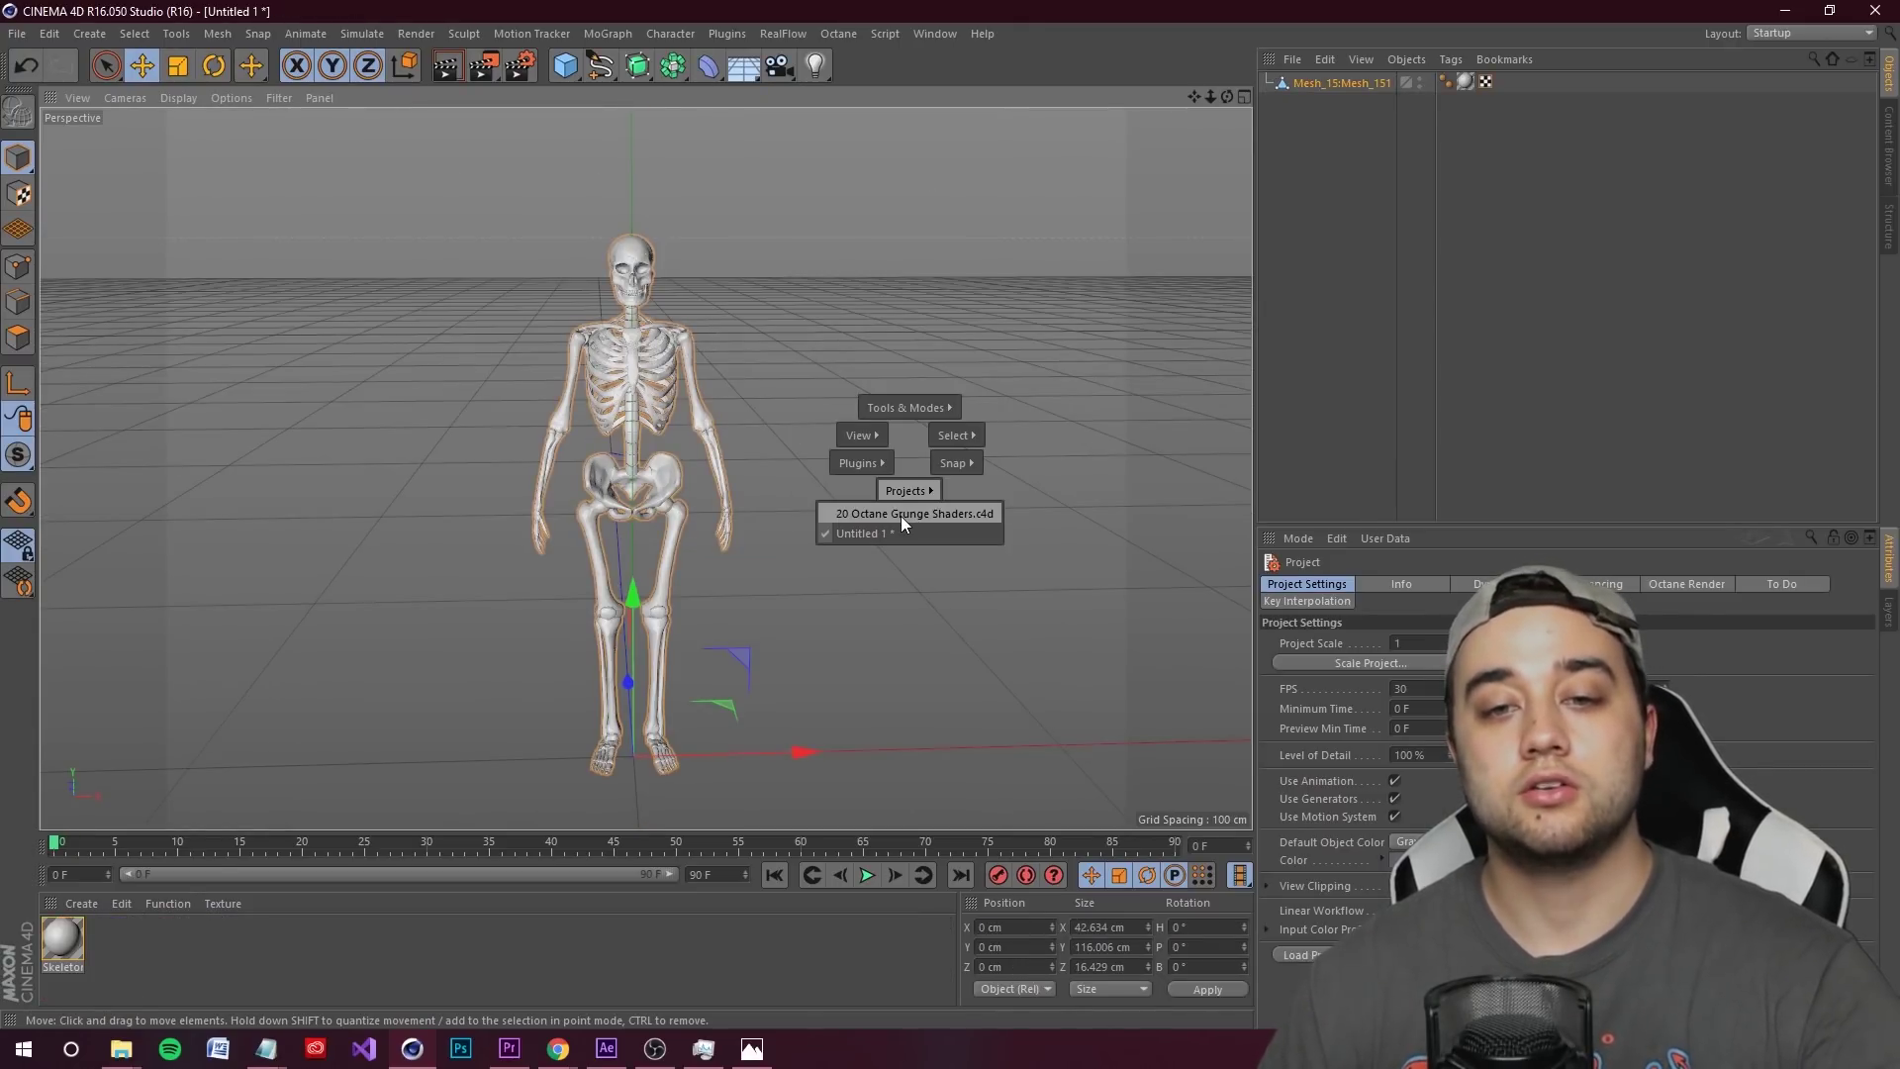
left_click(901, 515)
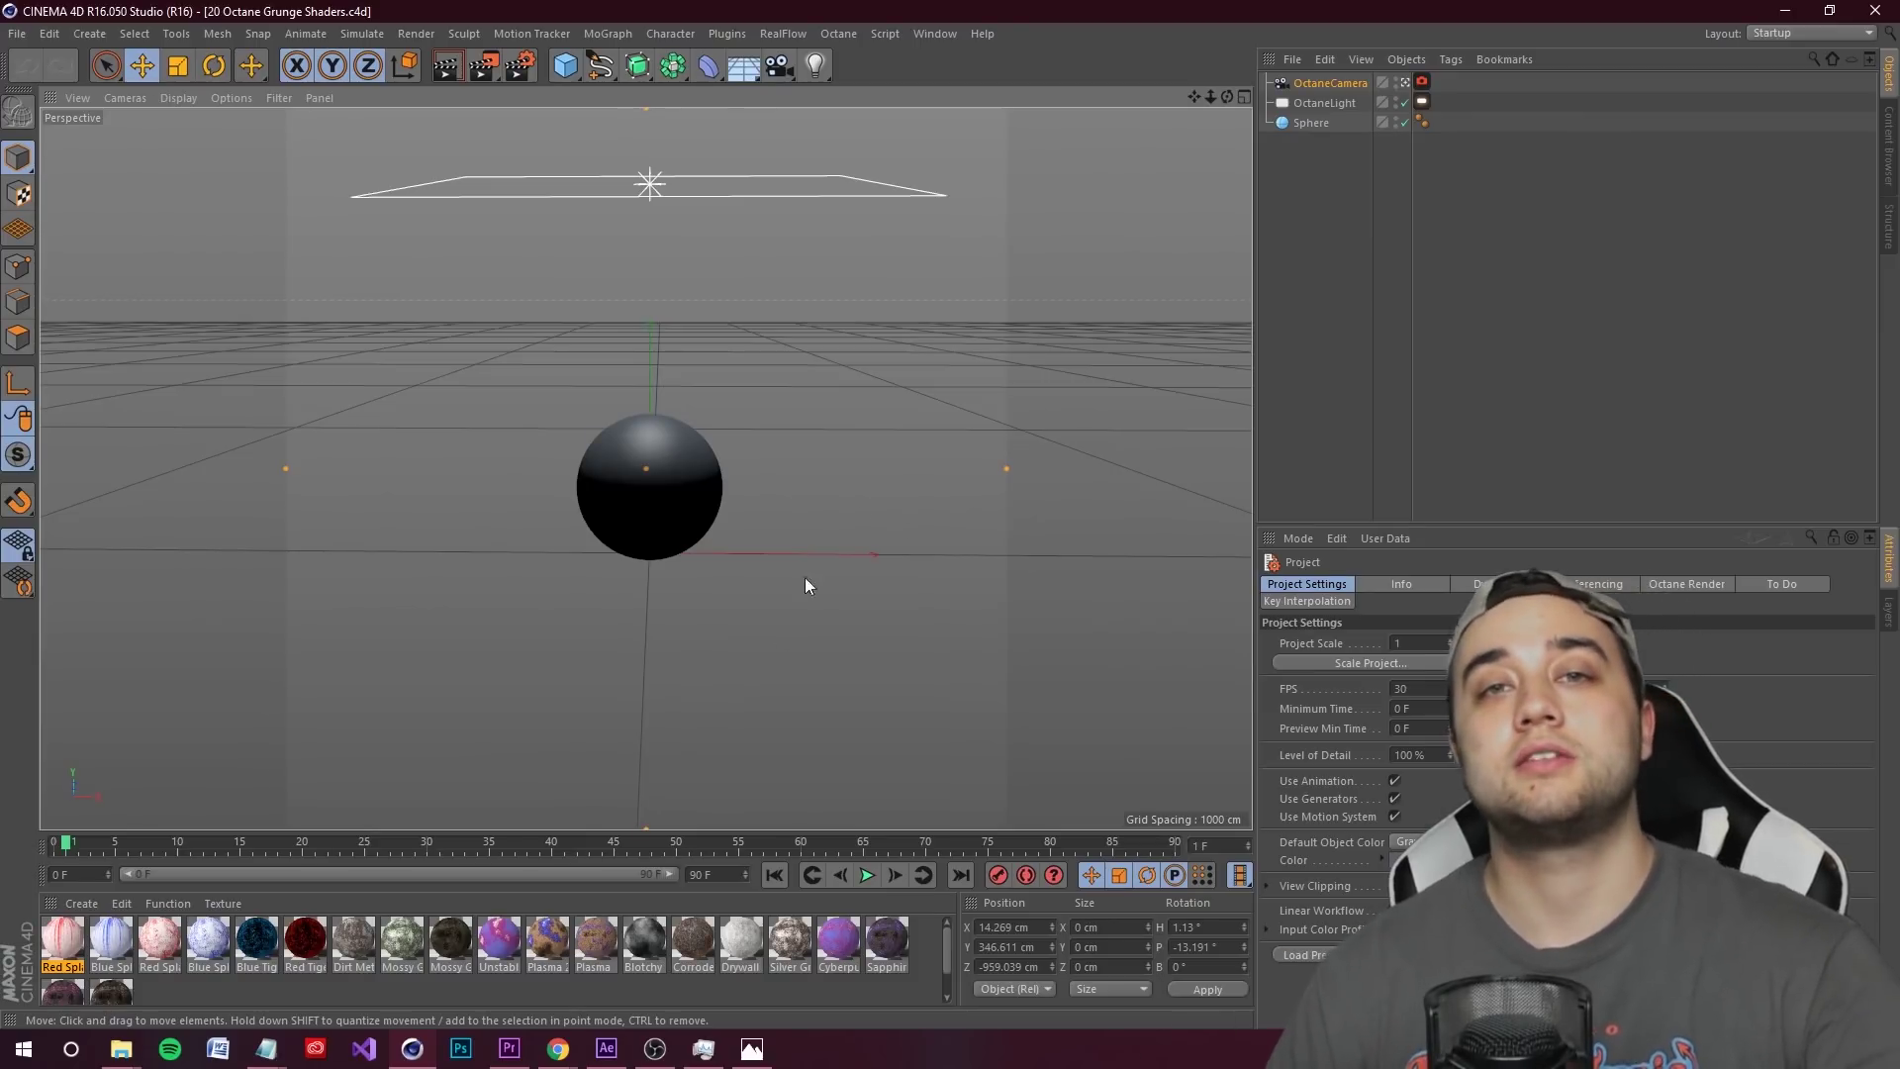
- Copy all 20 grunge shader materials from the 20 Octane Grunge Shaders project into the untitled skeleton project
left_click(63, 941)
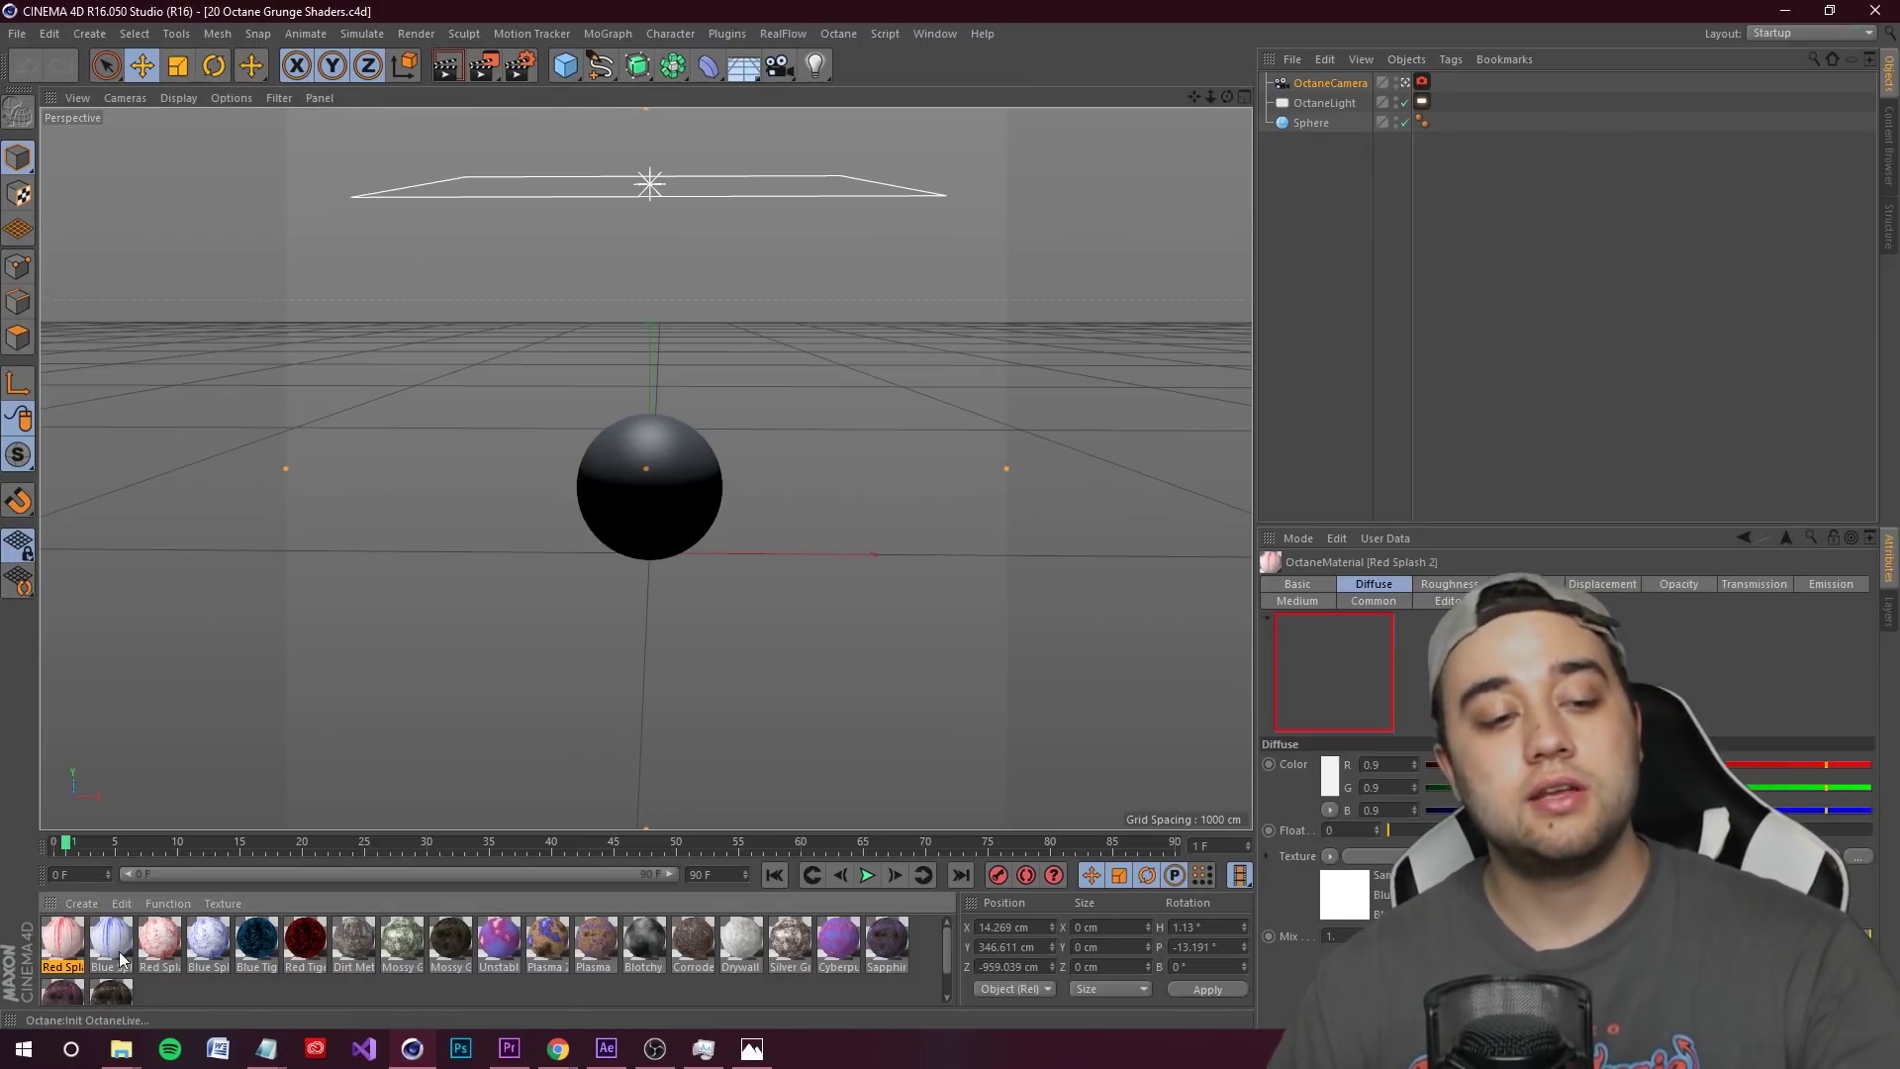
key("ctrl+a")
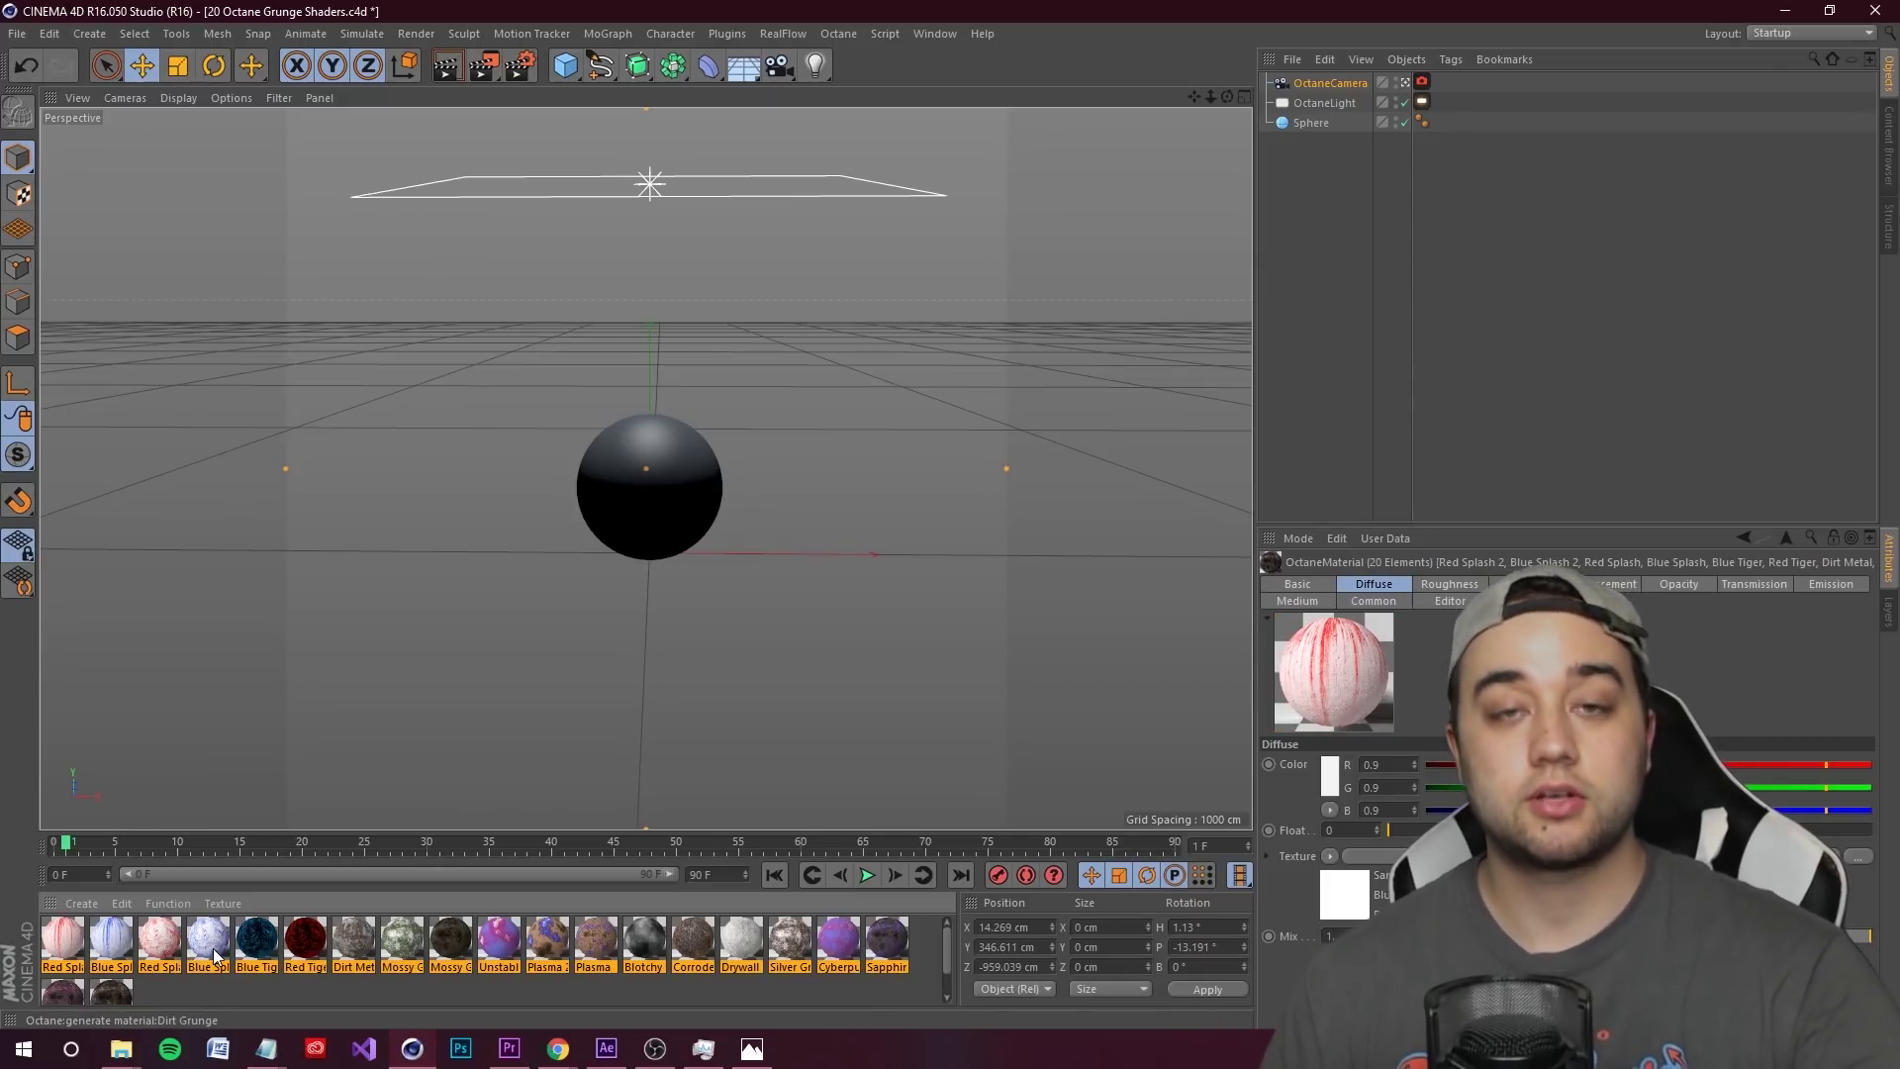
right_click(211, 953)
key("Escape")
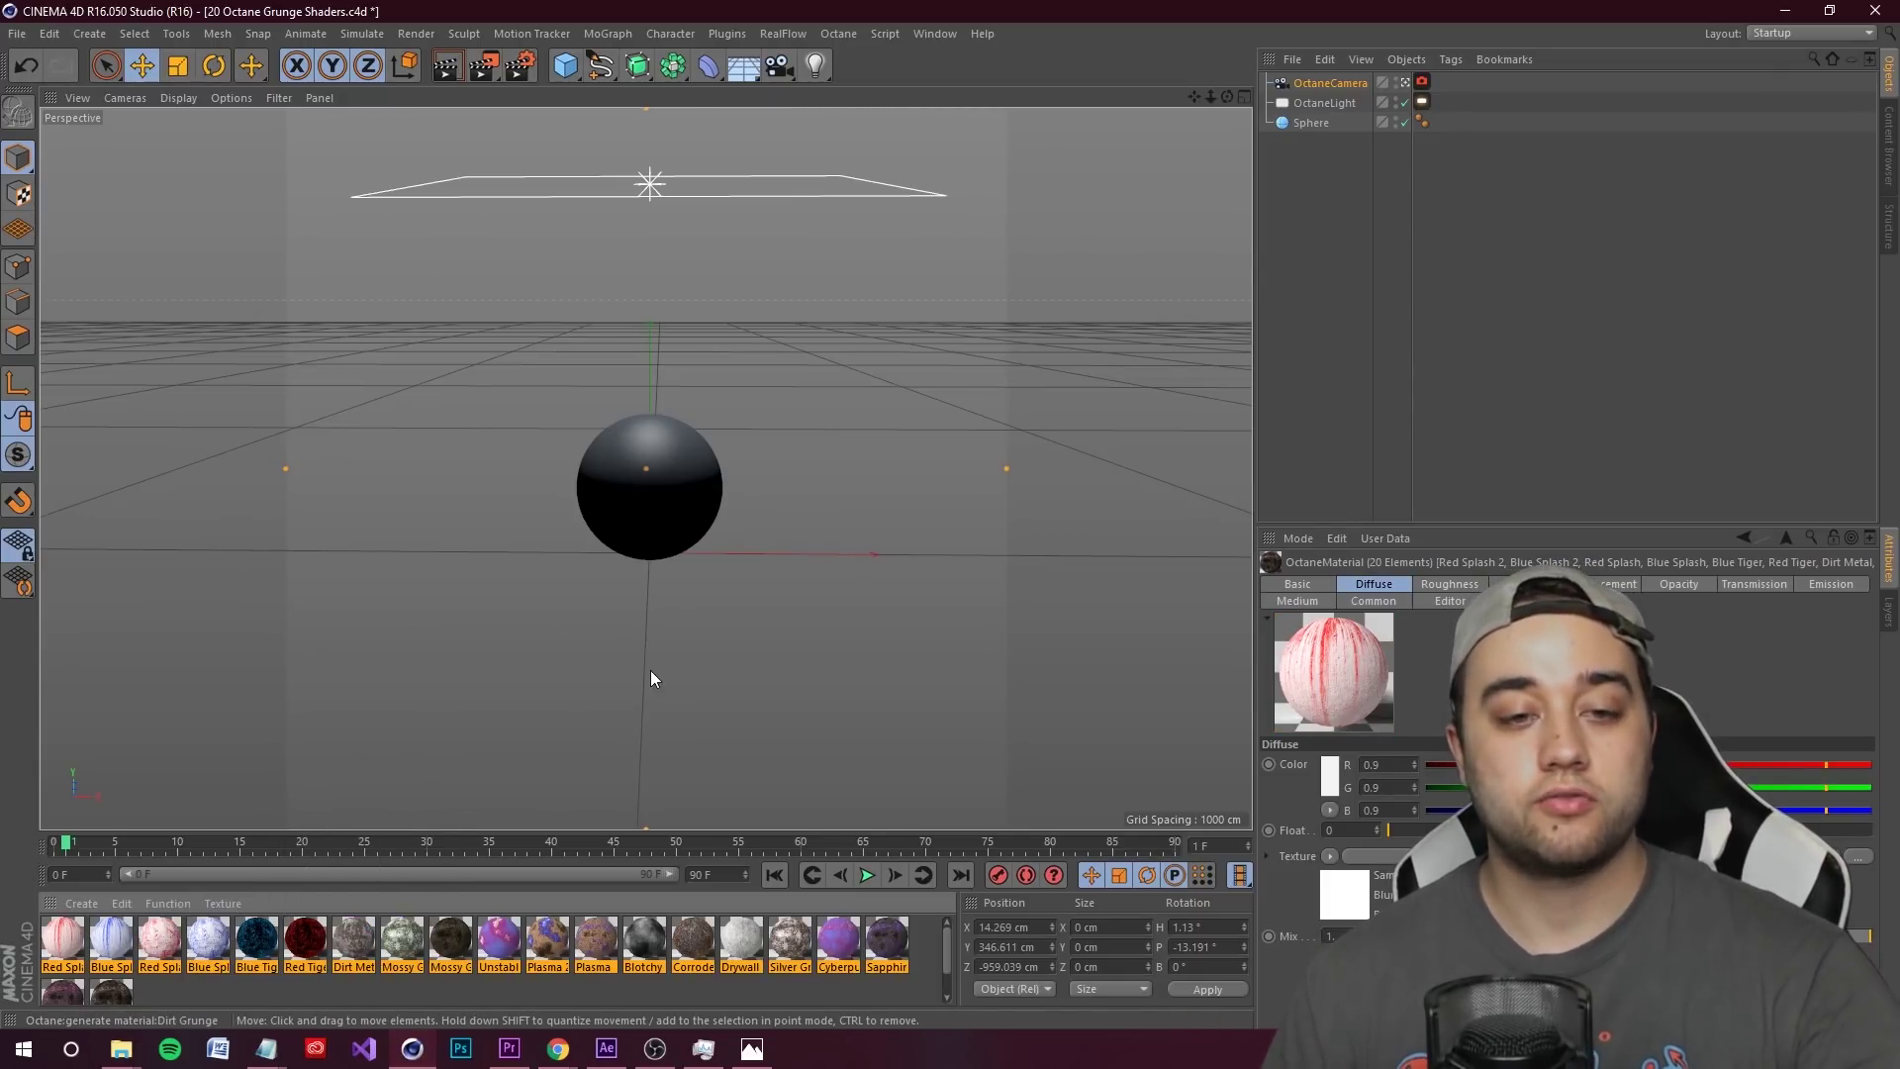
key("v")
mouse_move(650, 712)
left_click(625, 754)
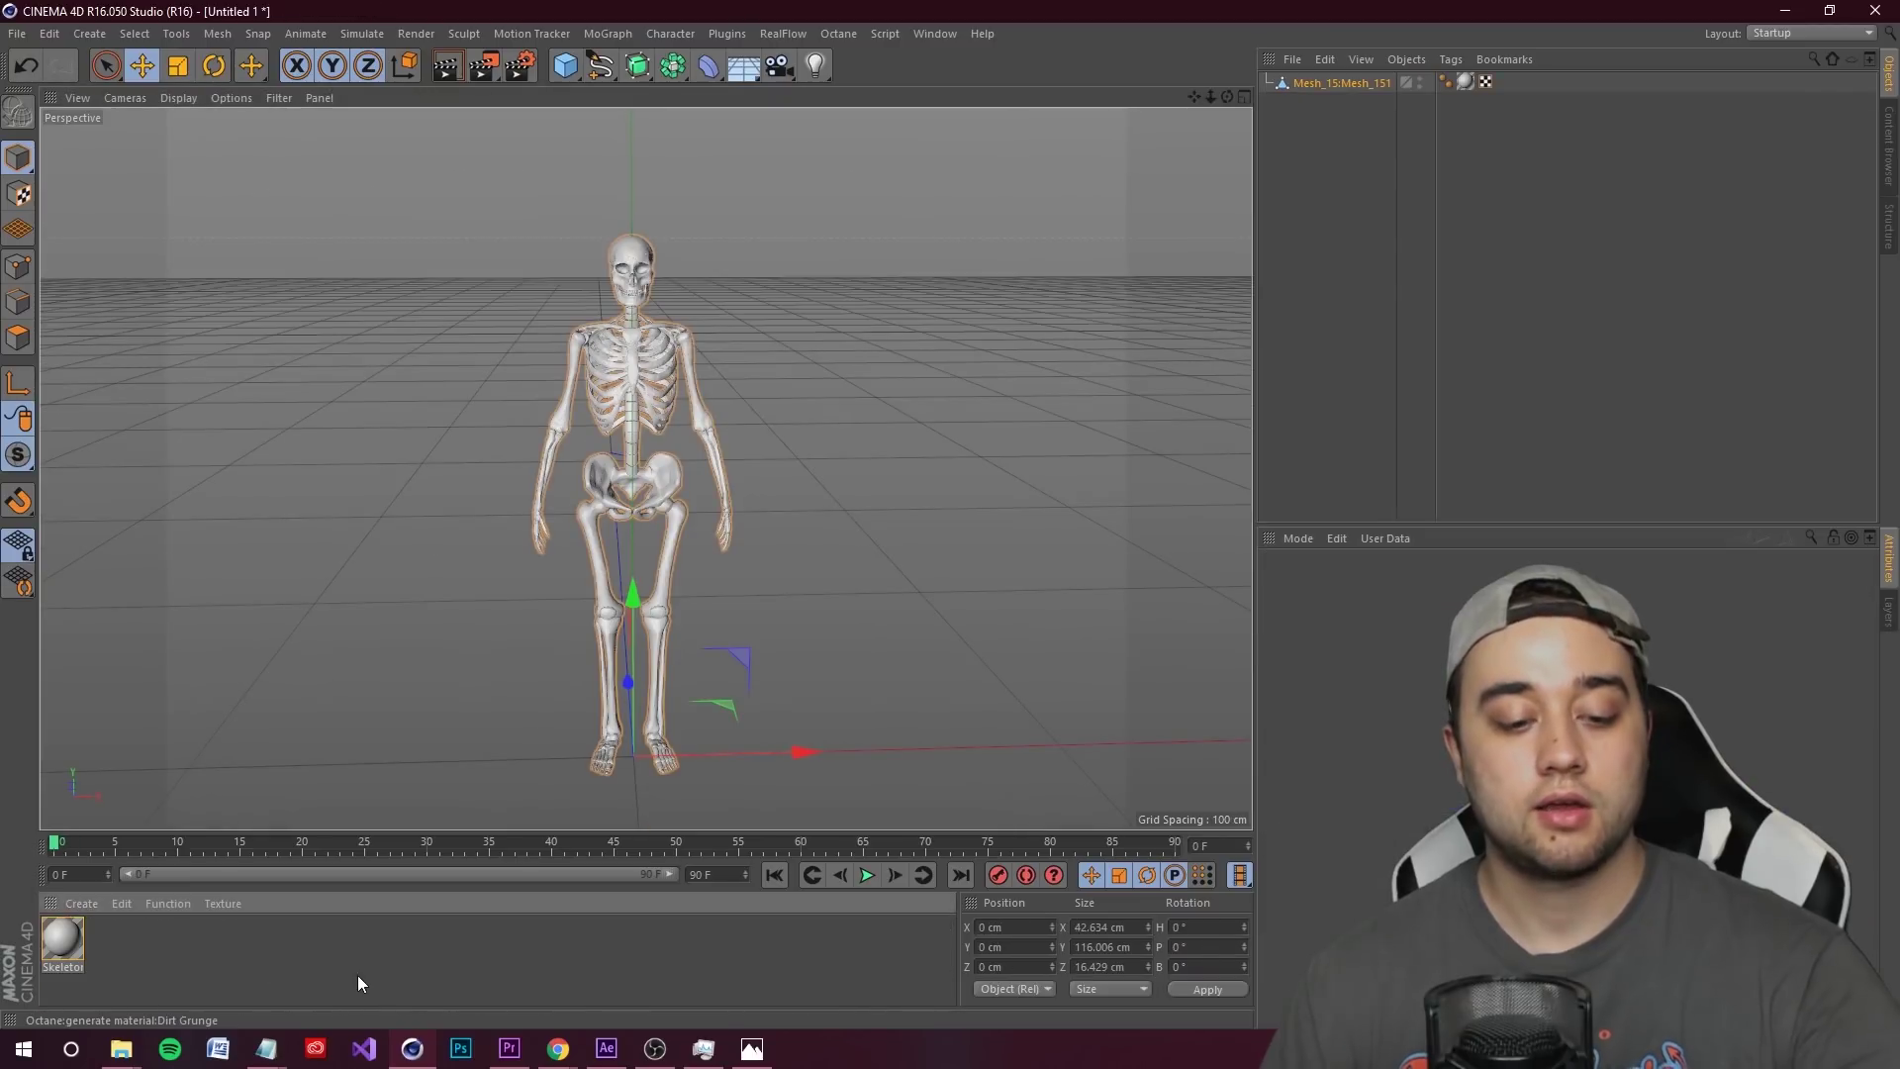
key("ctrl+v")
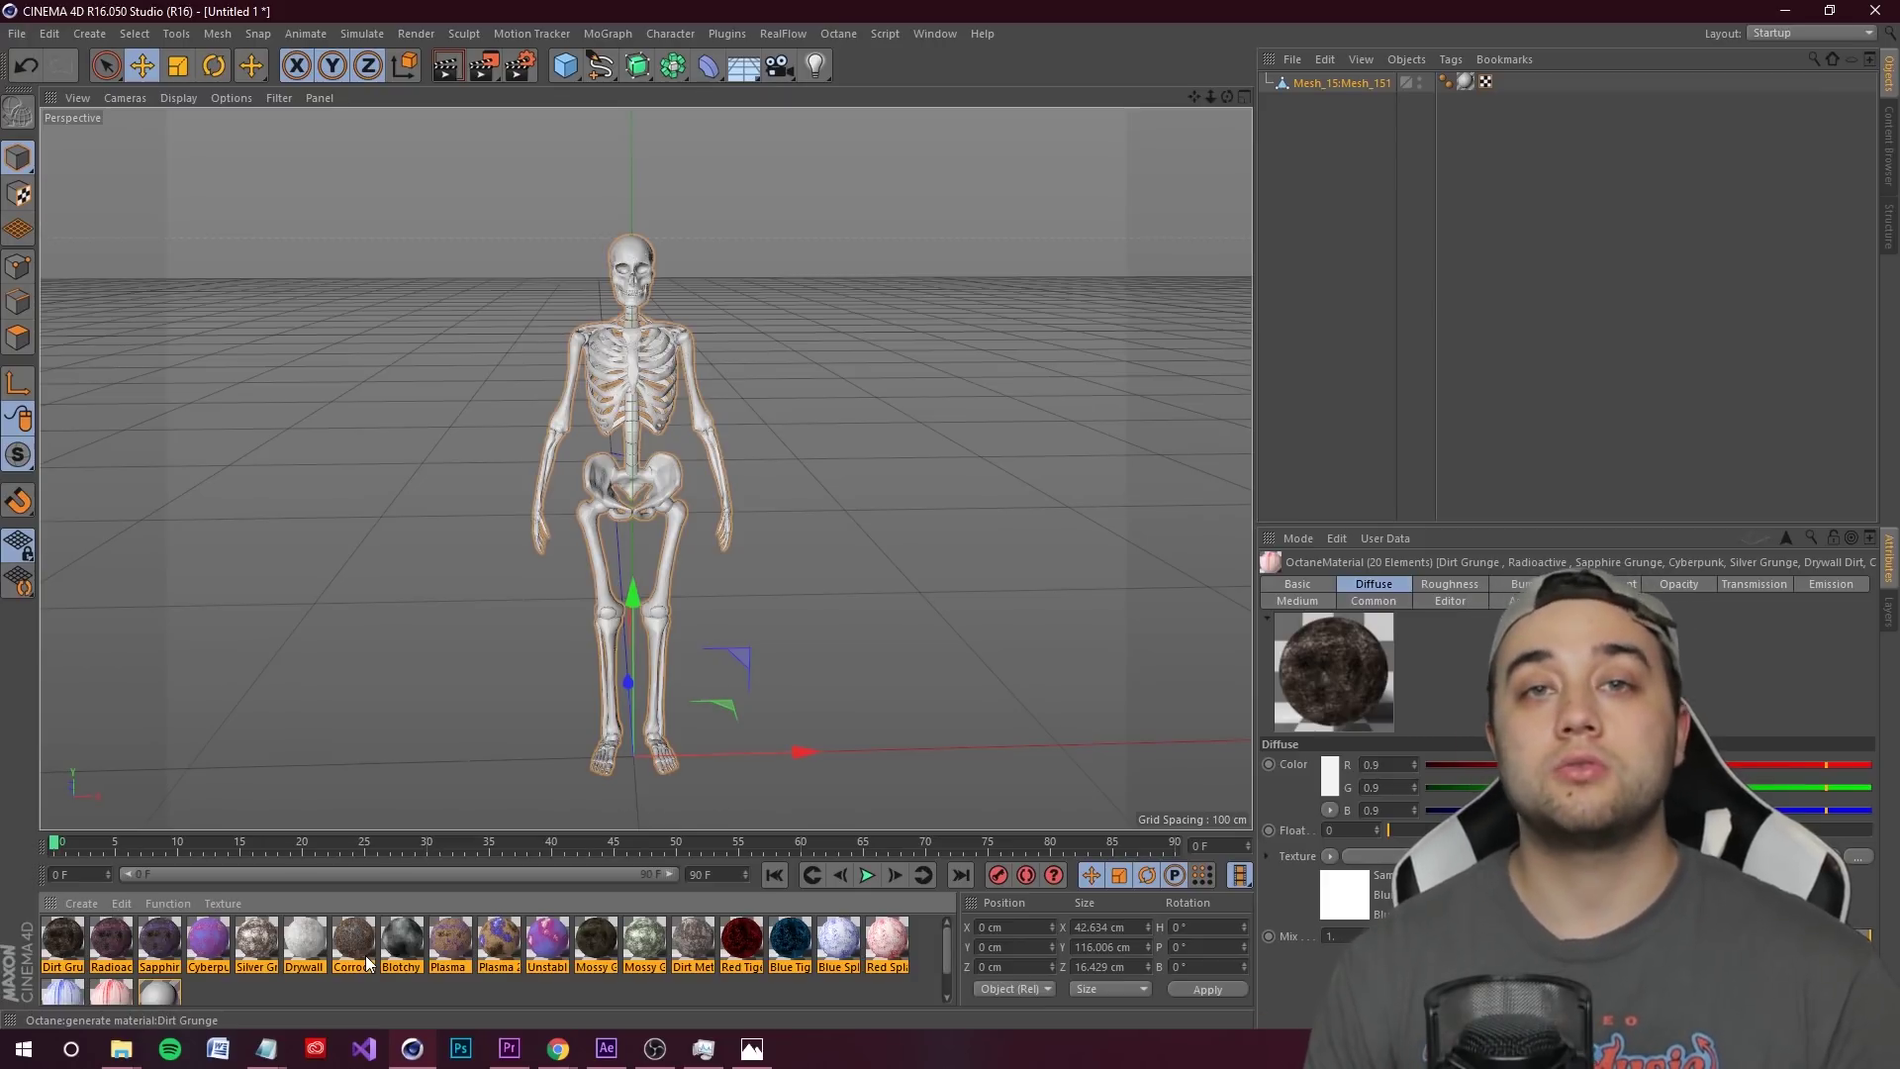
left_click(287, 1004)
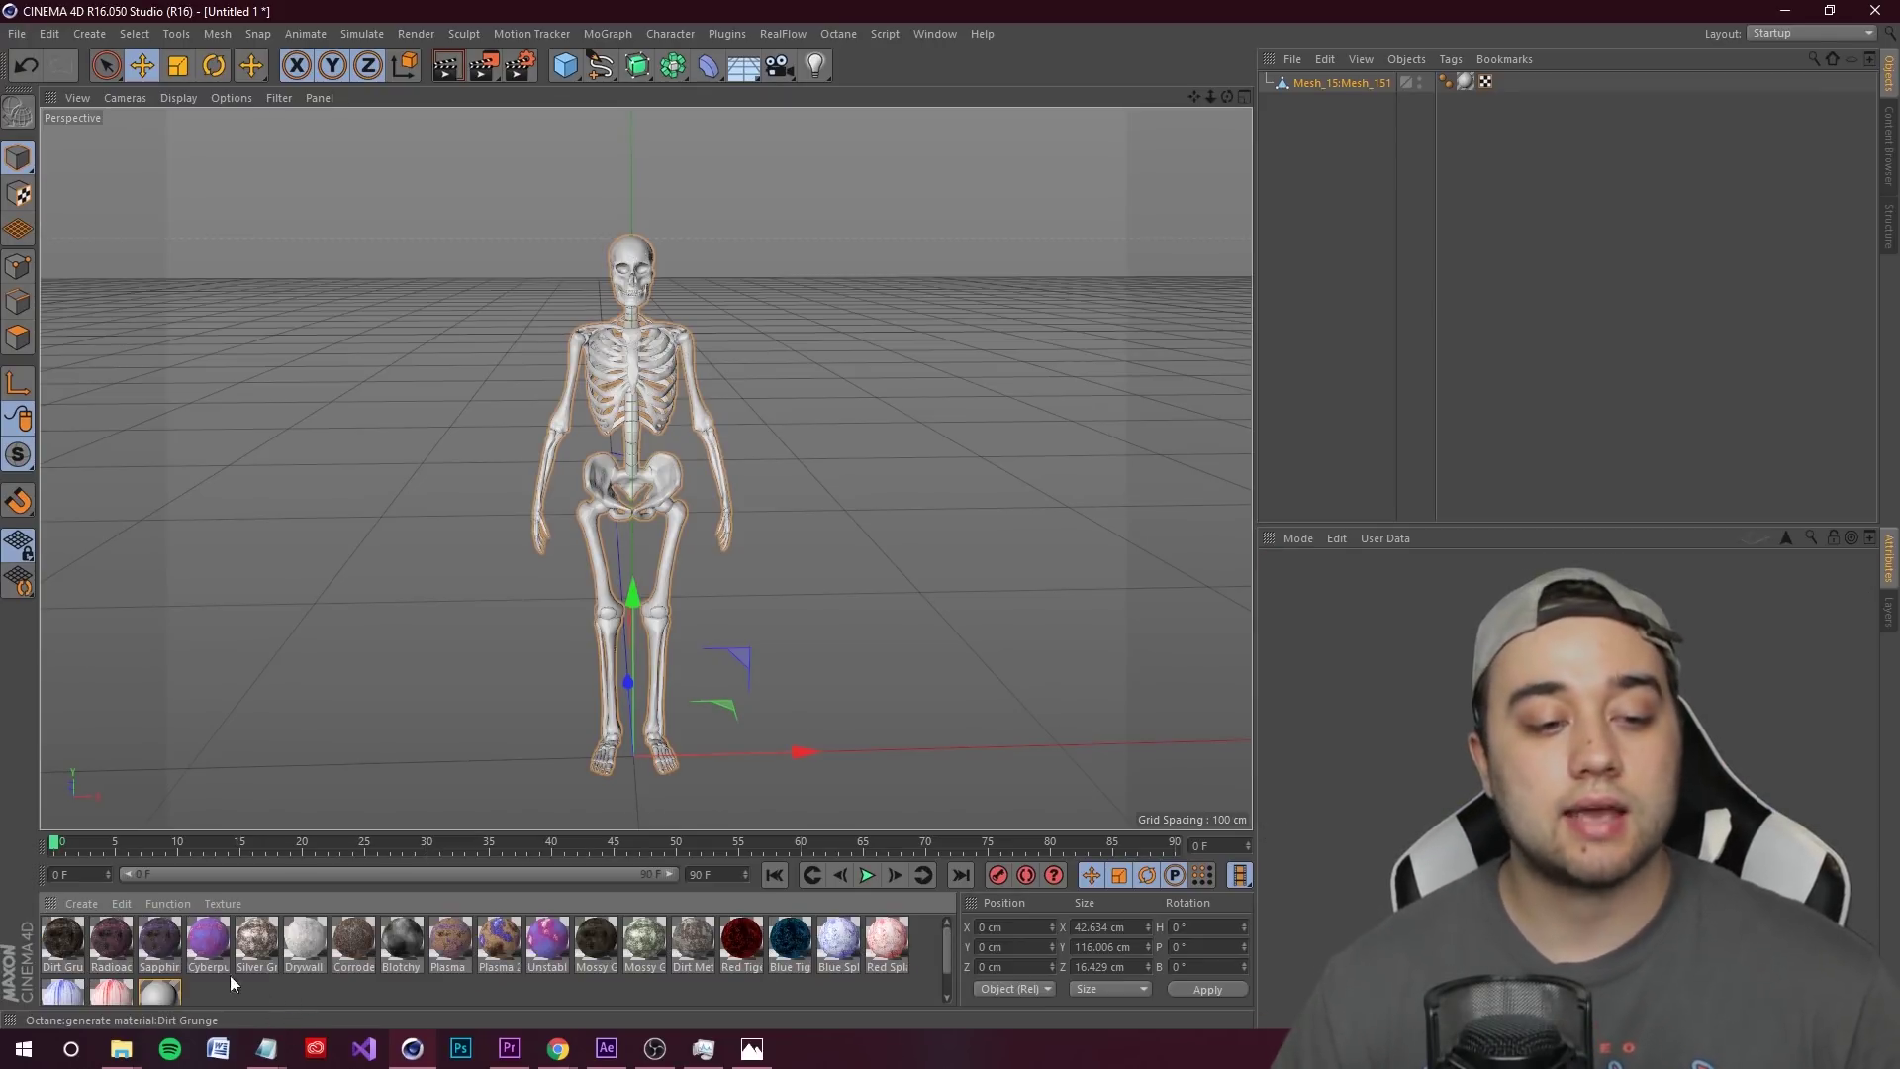
- Save the Cyberpunk material as a preset named Cyberpunk and view the user library of loadable material presets
left_click(216, 946)
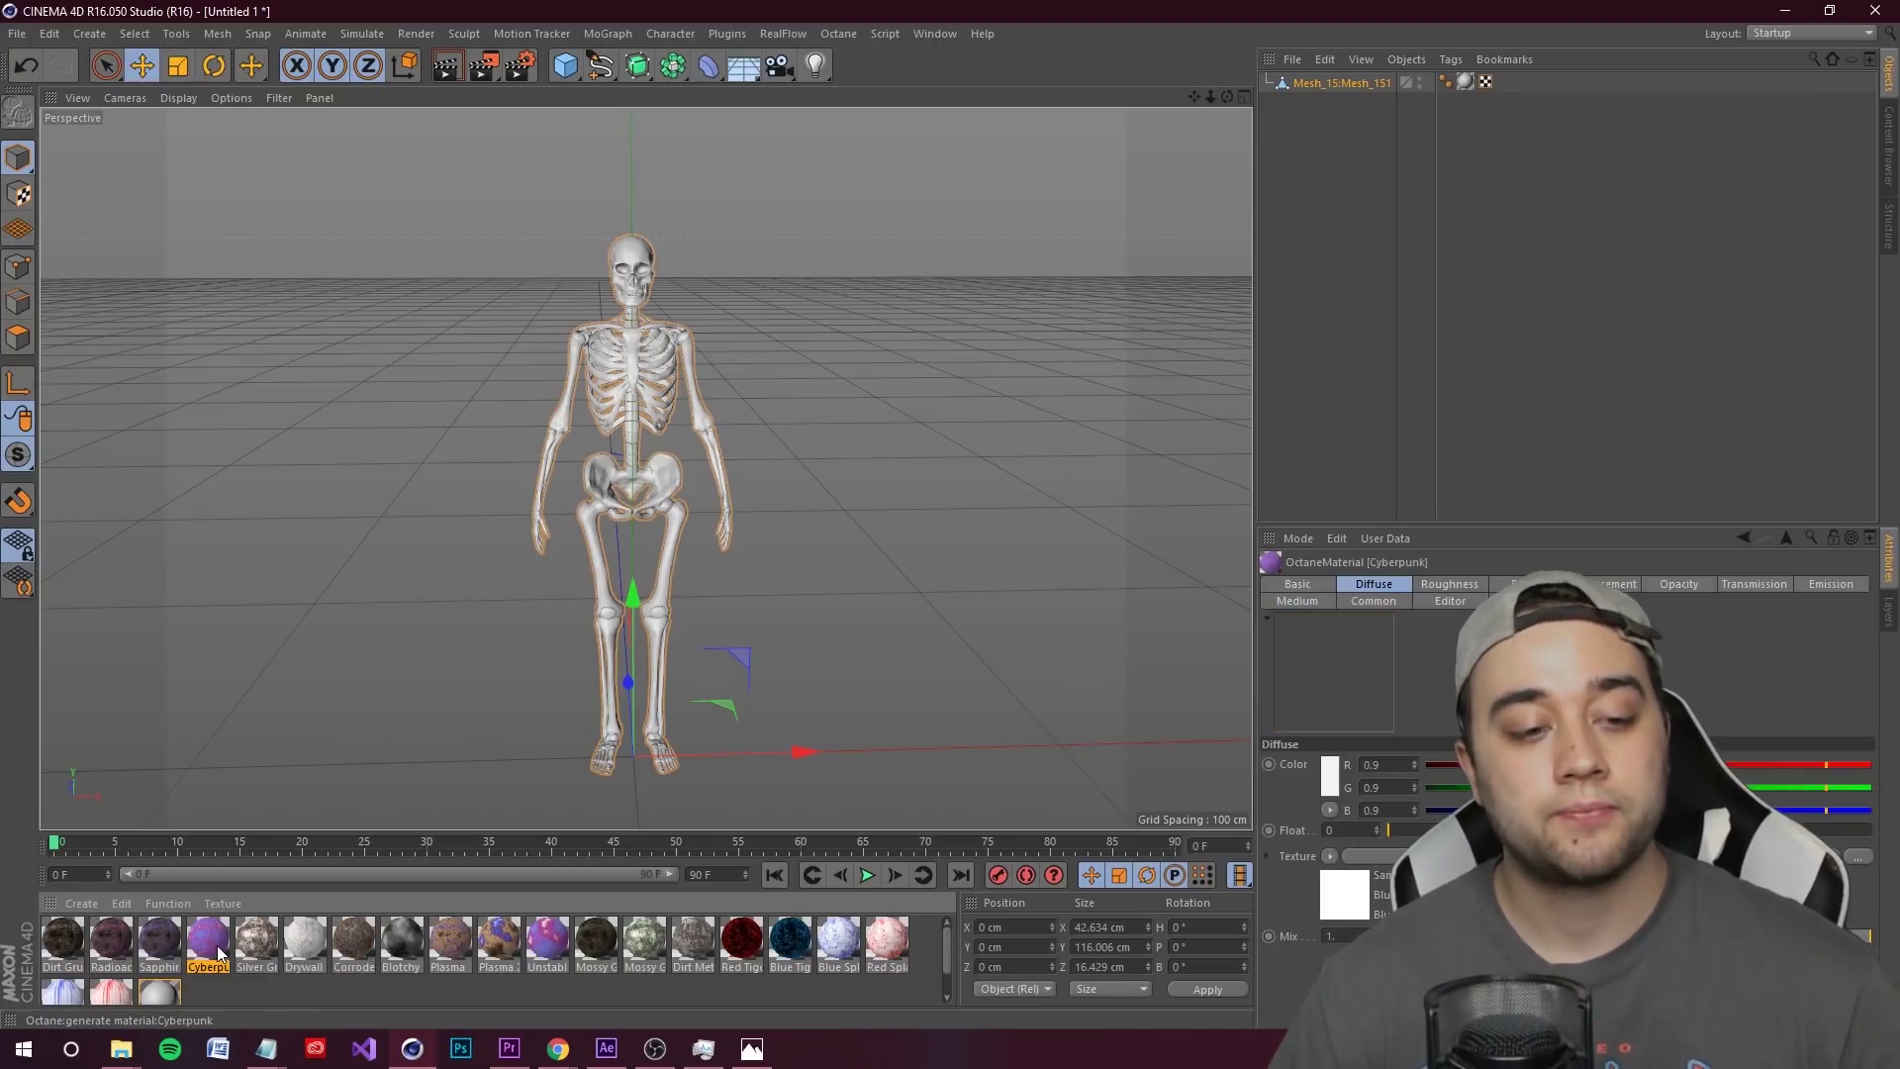
left_click(79, 904)
left_click(107, 881)
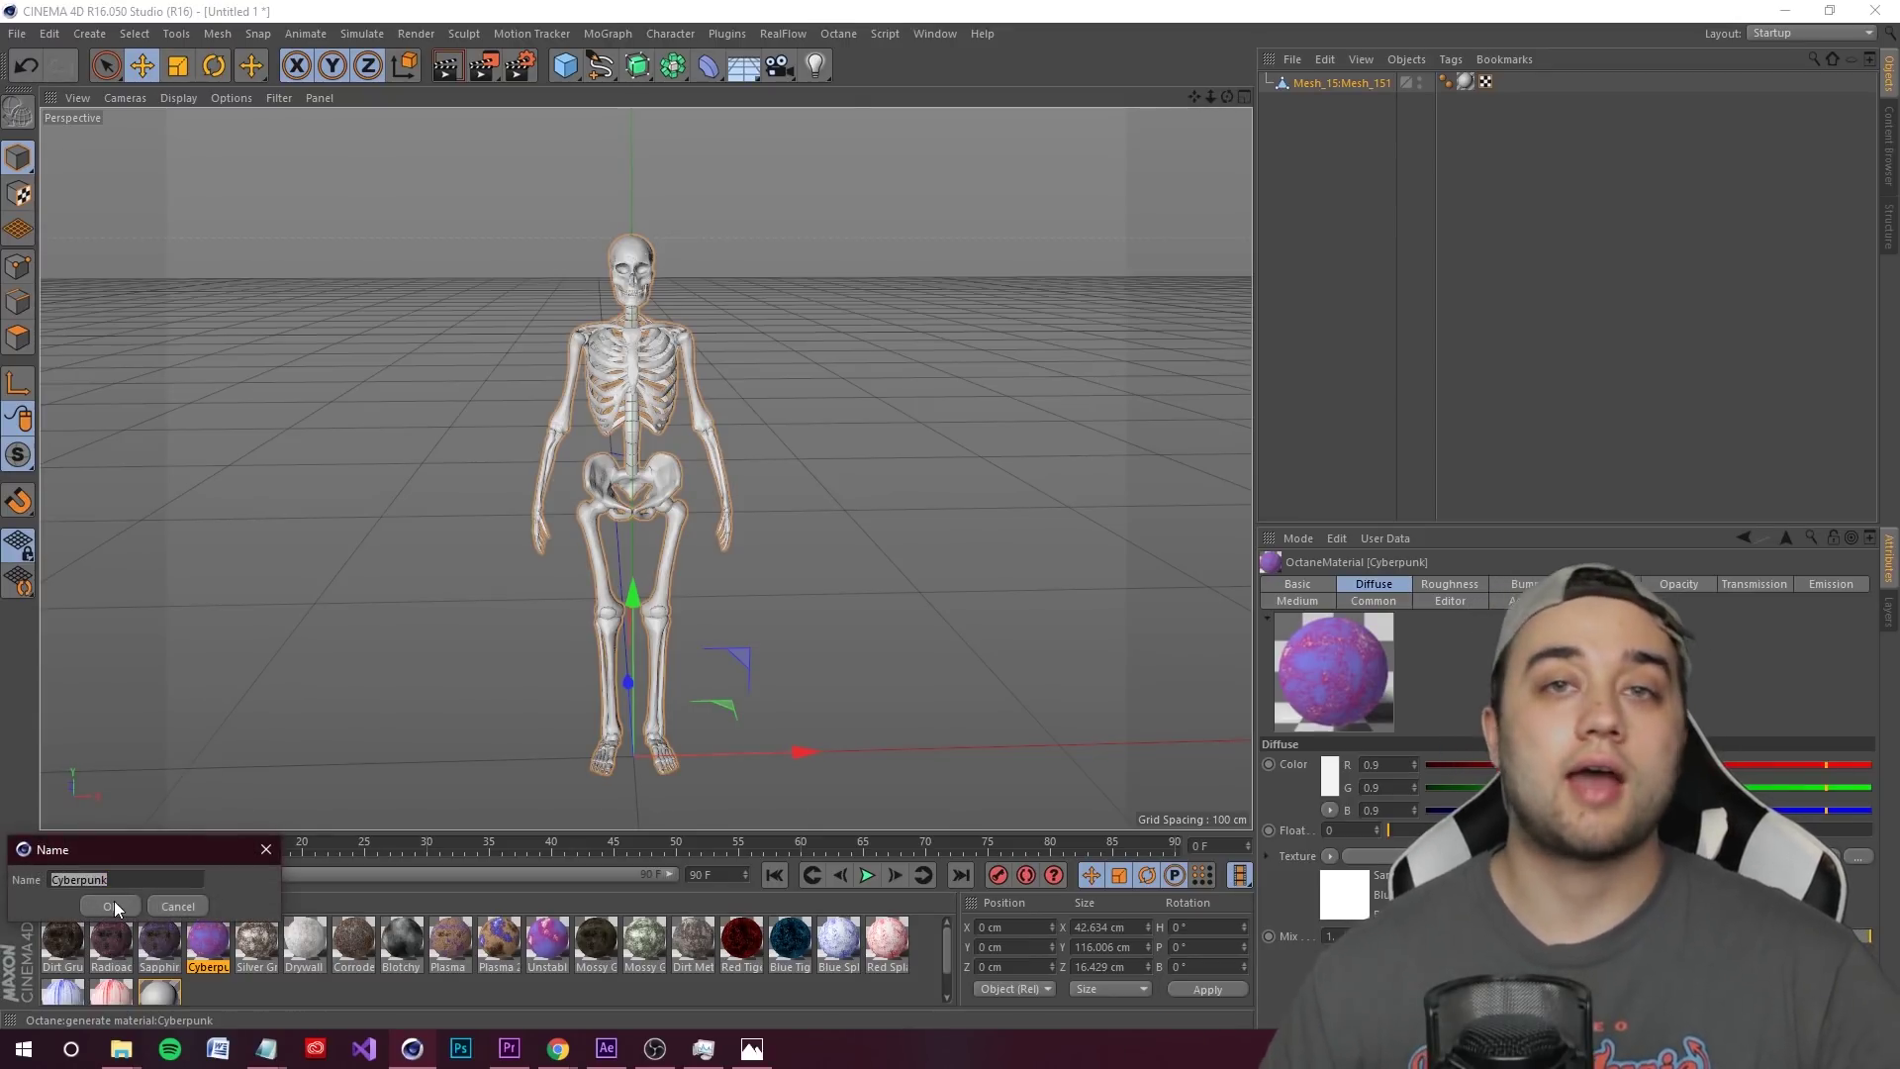
left_click(112, 905)
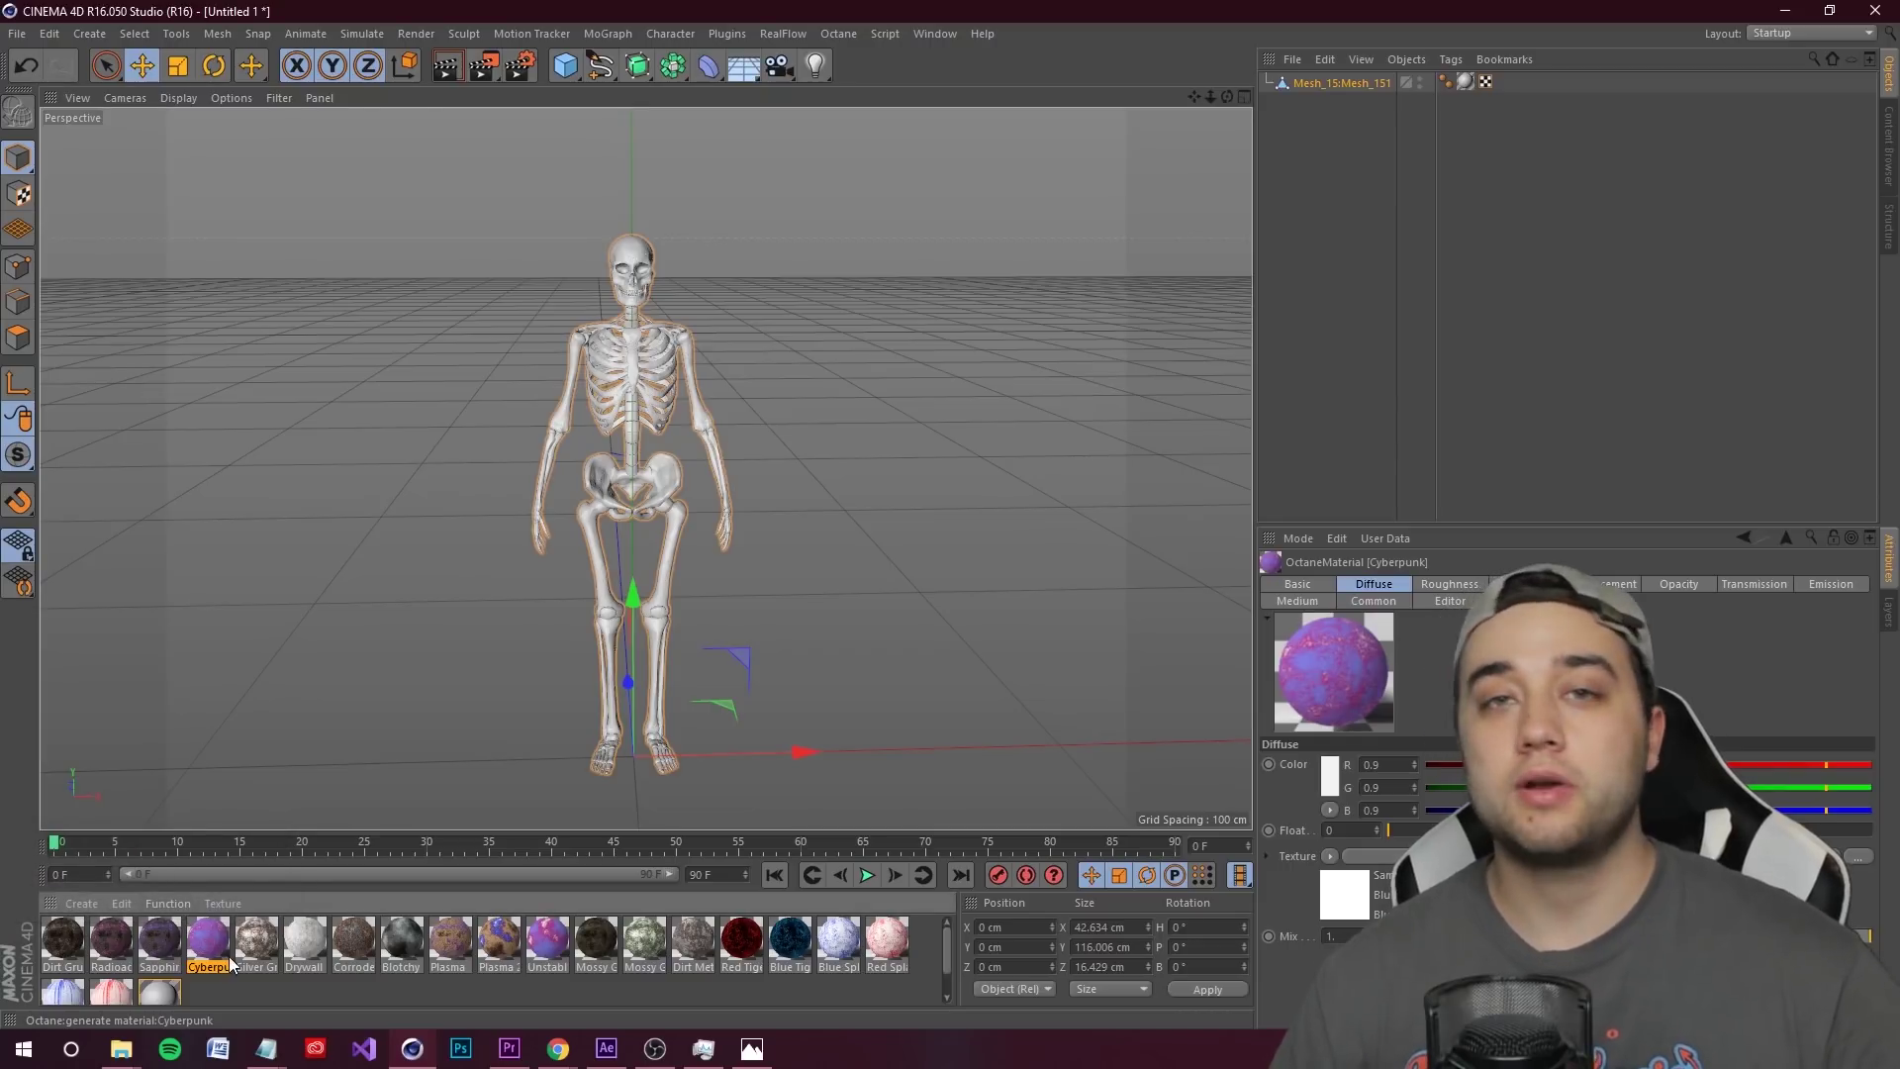
left_click(81, 905)
mouse_move(141, 863)
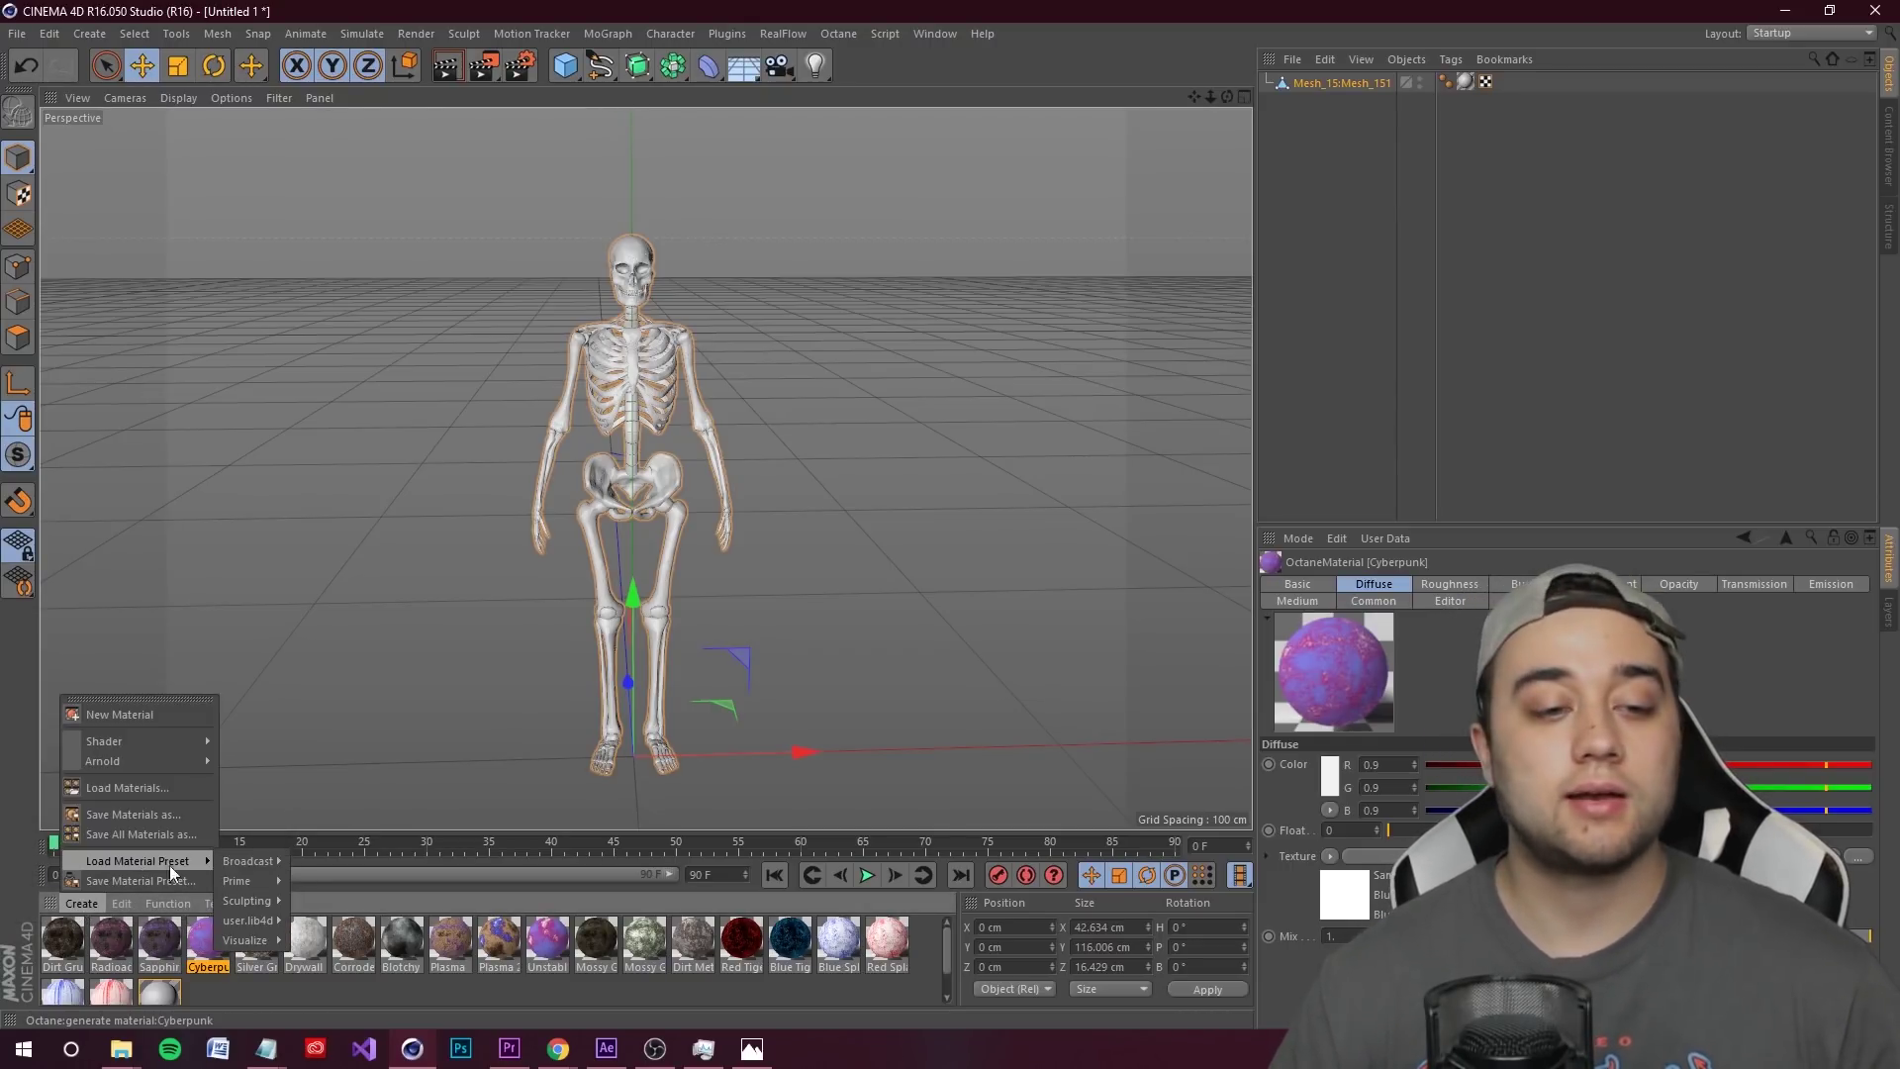
mouse_move(238, 922)
mouse_move(347, 922)
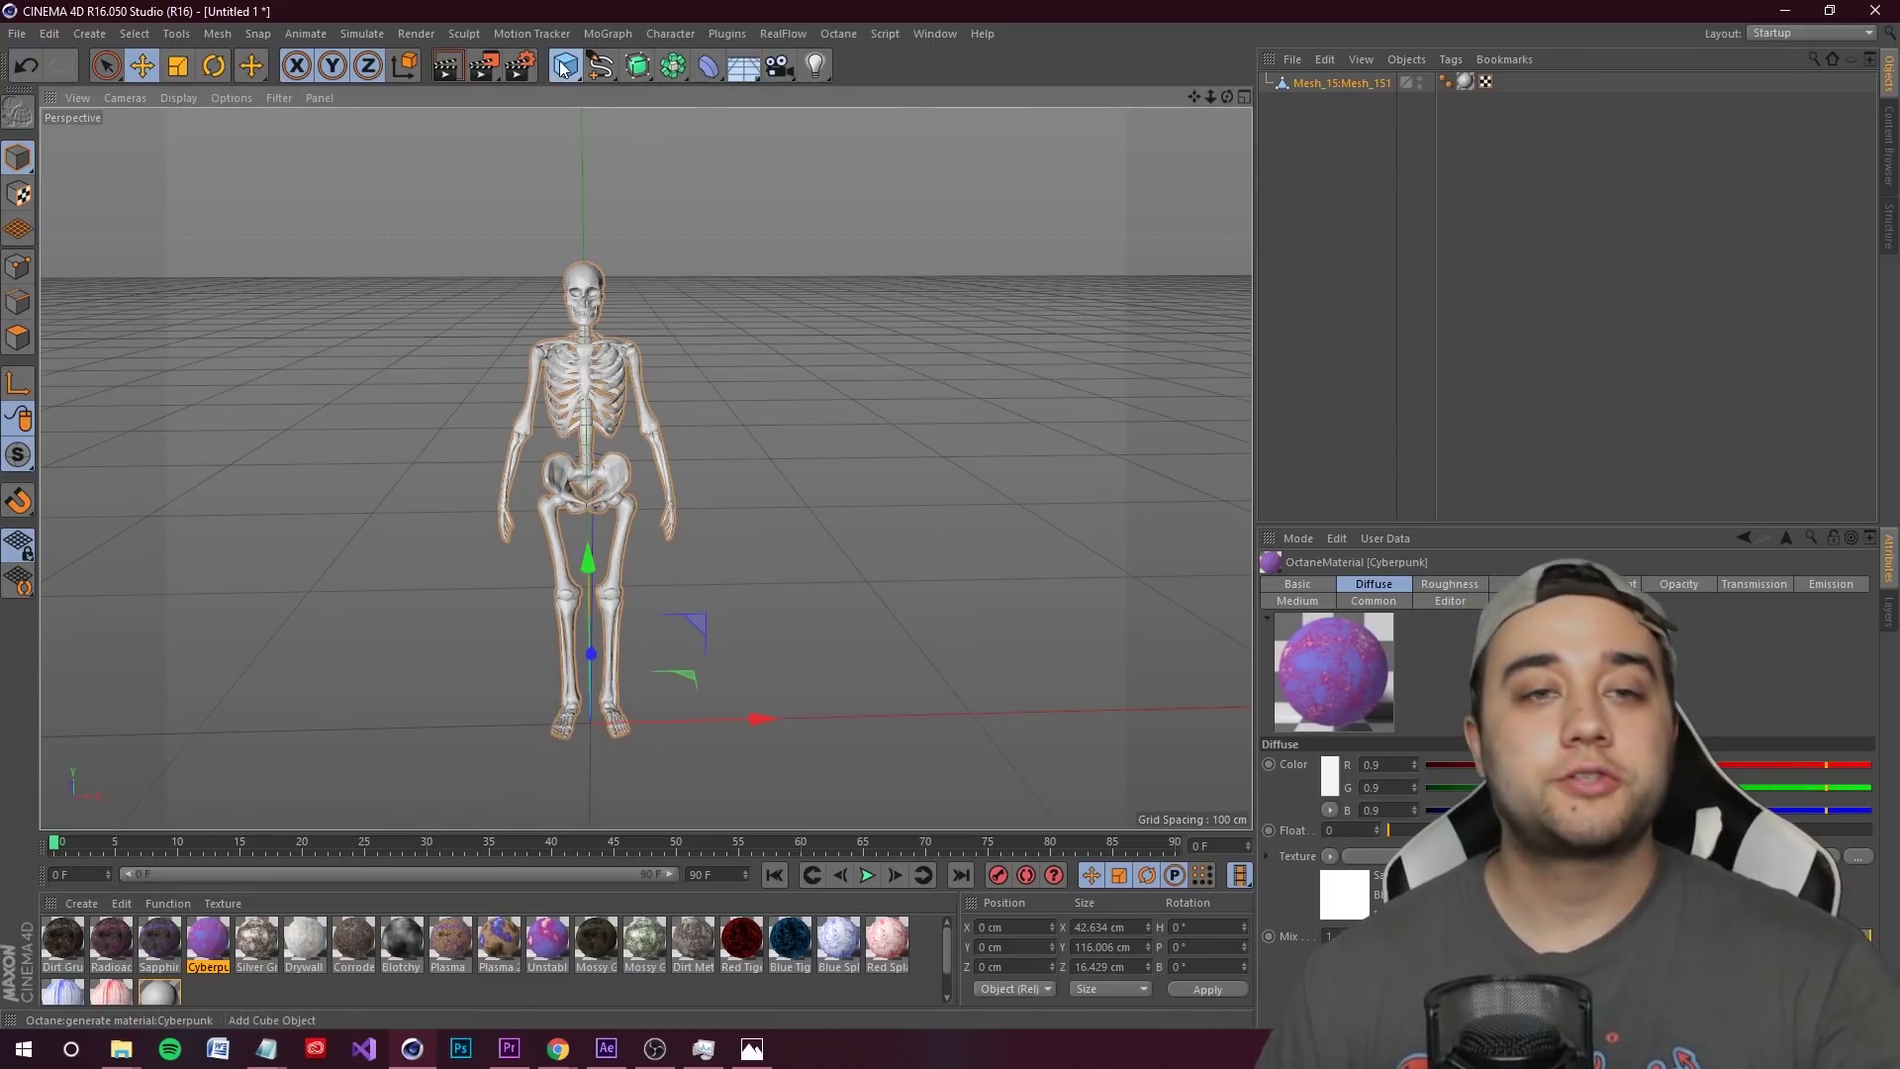
- Add a sphere to the skeleton scene and set its segments to 65
left_click(566, 66)
left_click(960, 130)
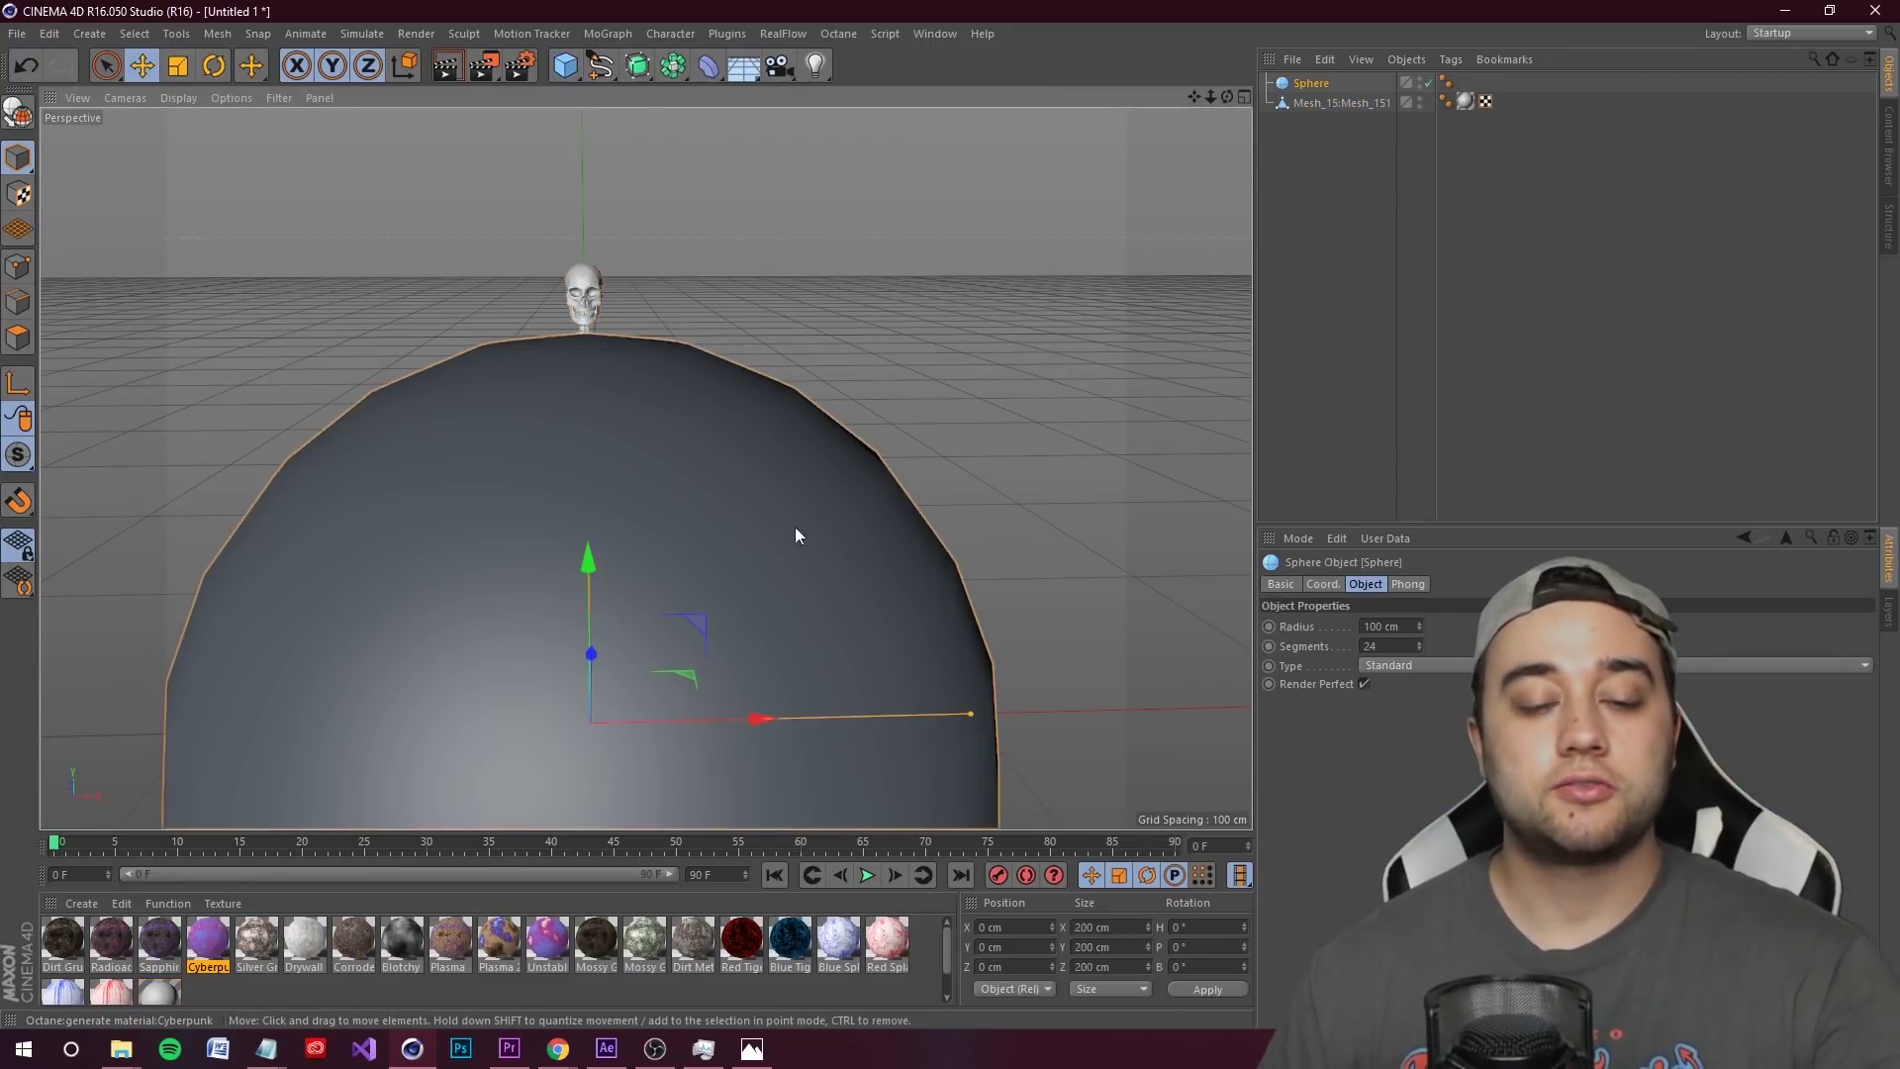
left_click_drag(1420, 645, 1420, 614)
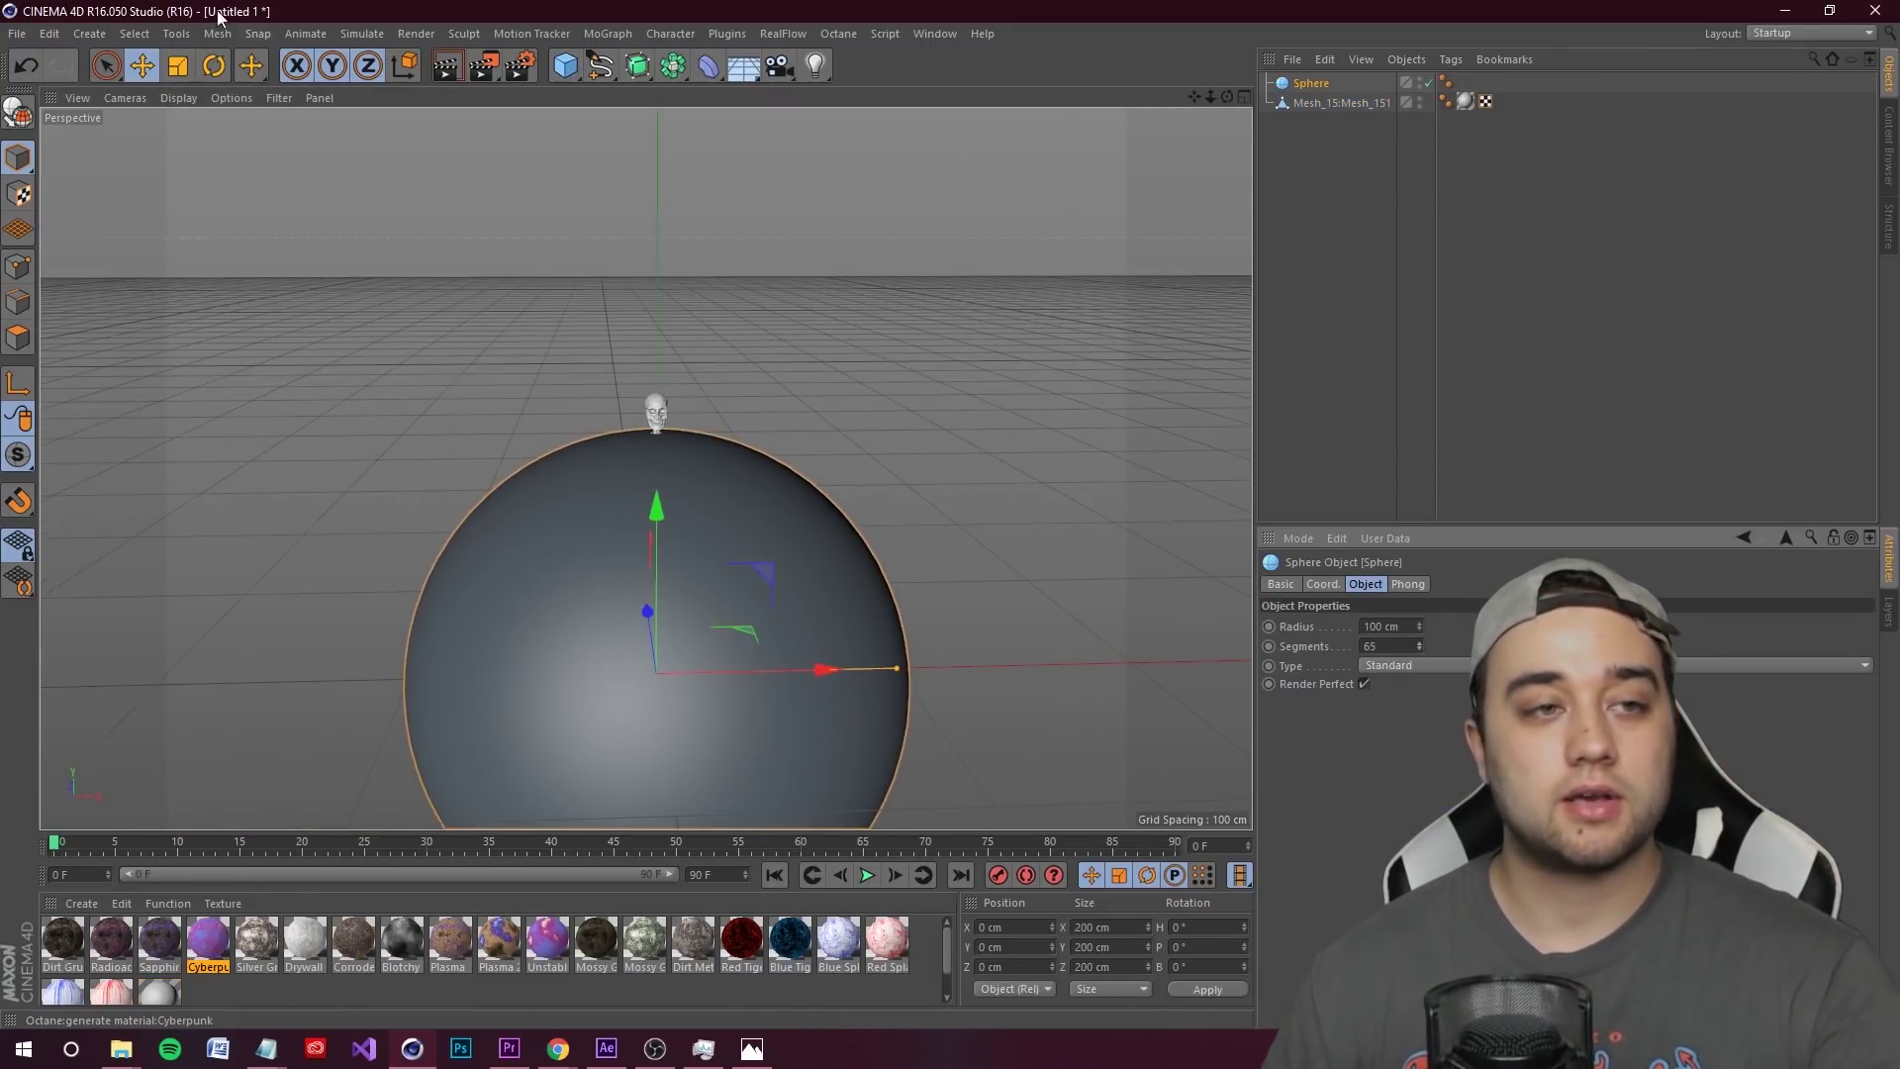
- Scale the sphere down to about 42 cm and move it beside the skeleton, to about X -75, Y 74, Z 22 cm
left_click(178, 66)
left_click_drag(809, 479, 412, 561)
left_click(149, 69)
left_click_drag(659, 696, 484, 526)
scroll(357, 500, "up", 3)
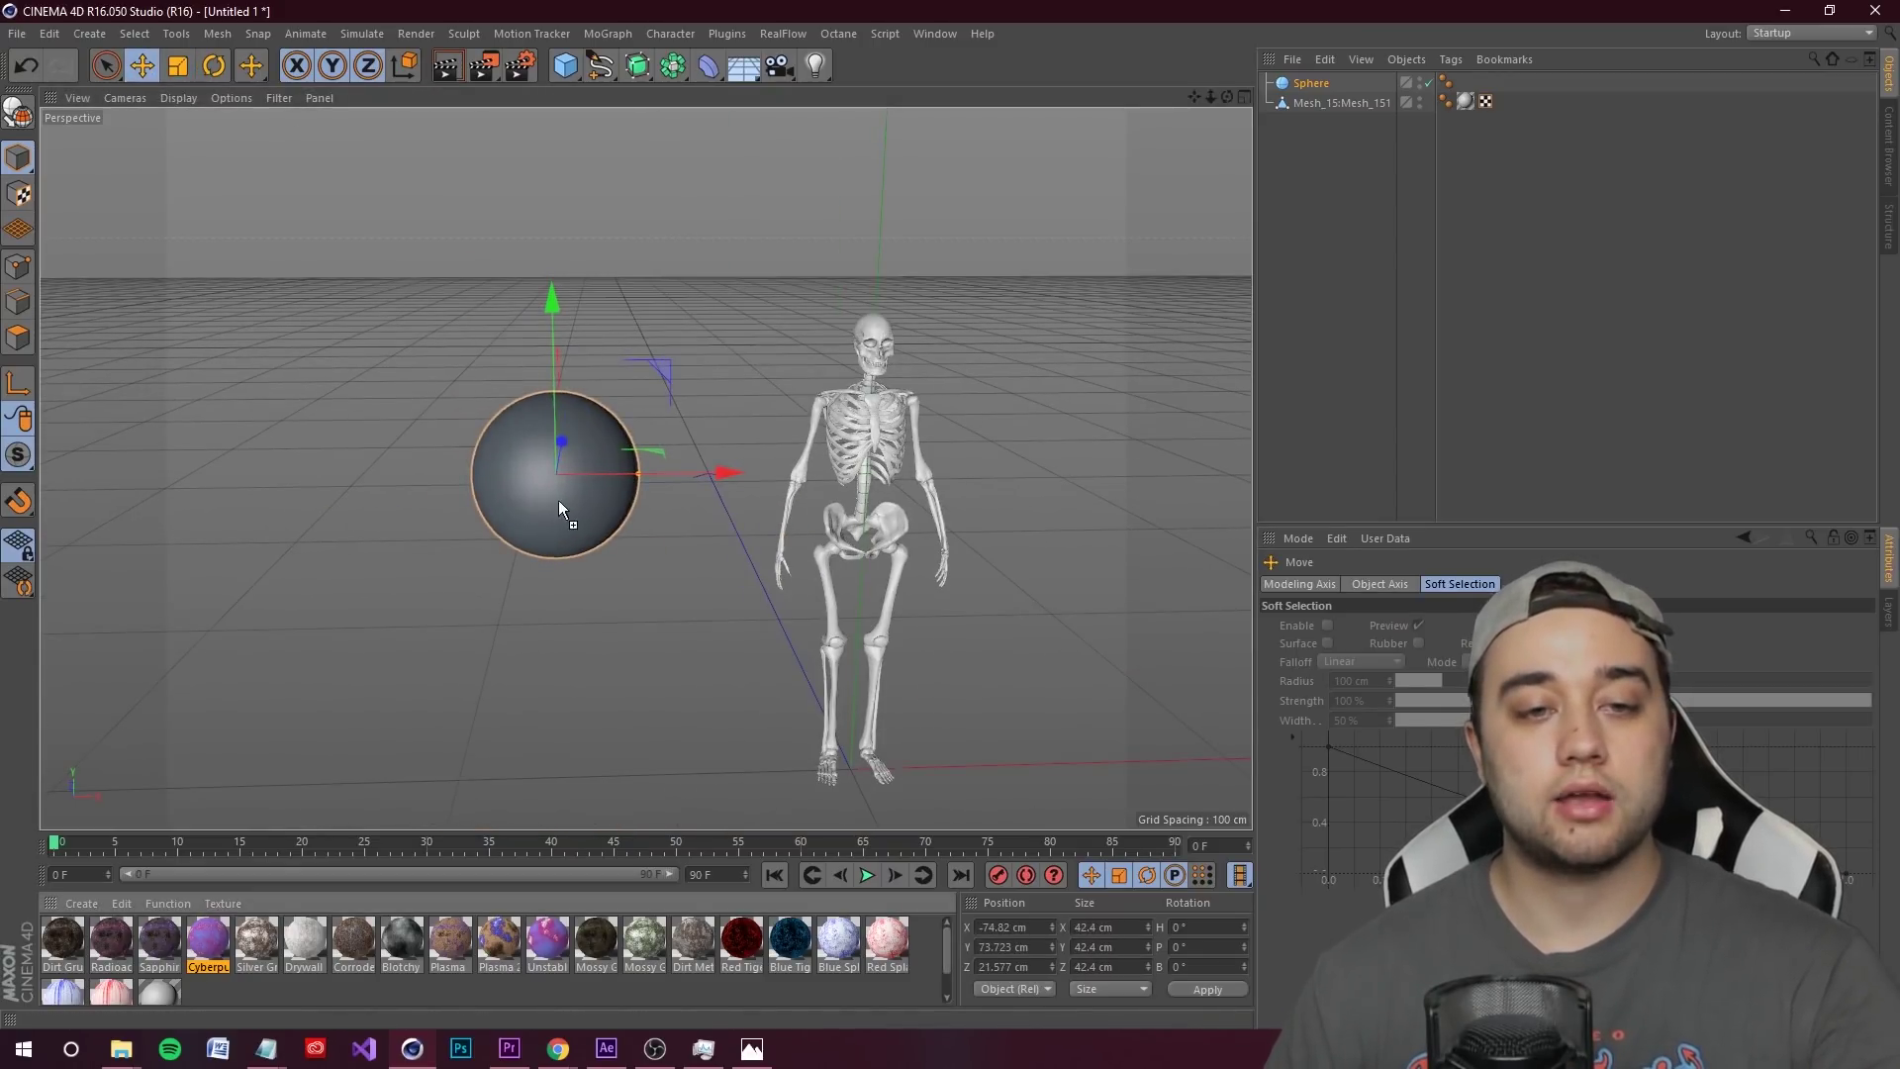
- Apply the Cyberpunk material to the sphere and test it with a standard viewport render
left_click_drag(208, 938, 554, 475)
scroll(376, 505, "up", 5)
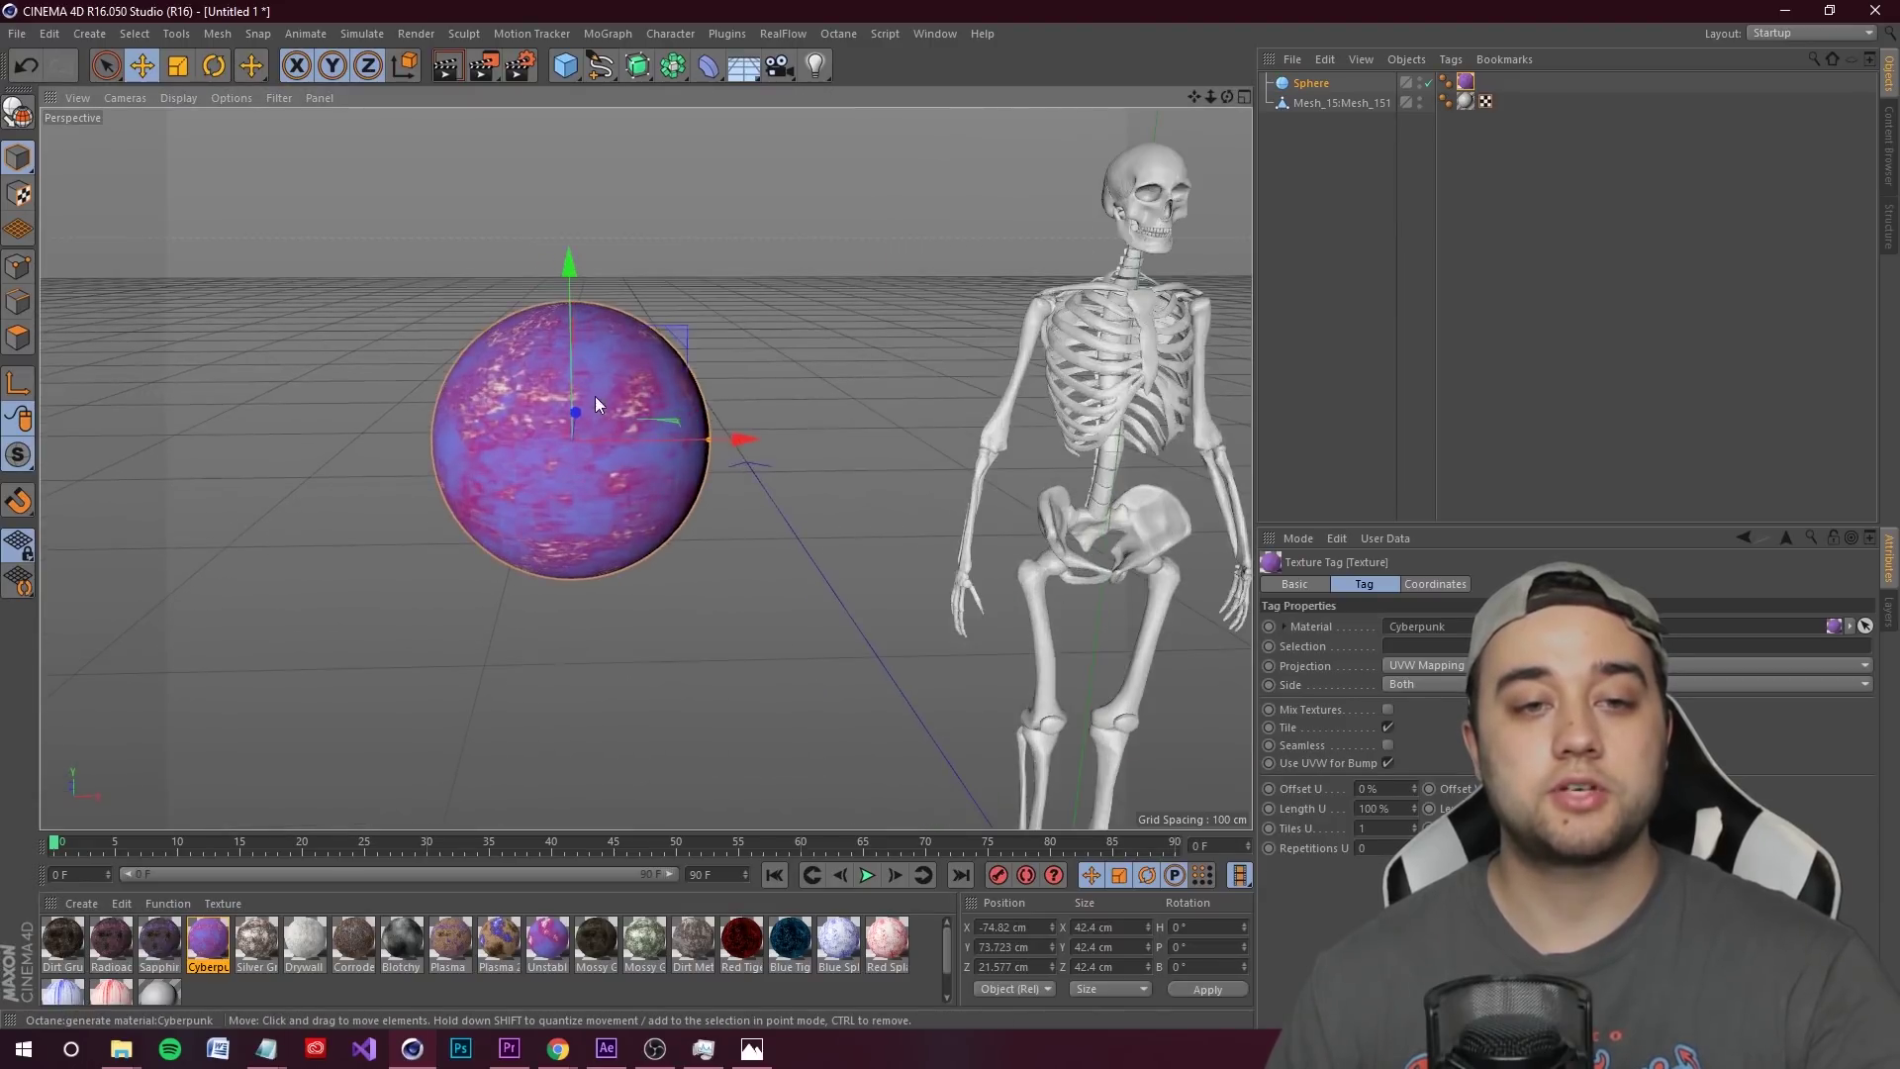
scroll(578, 449, "down", 4)
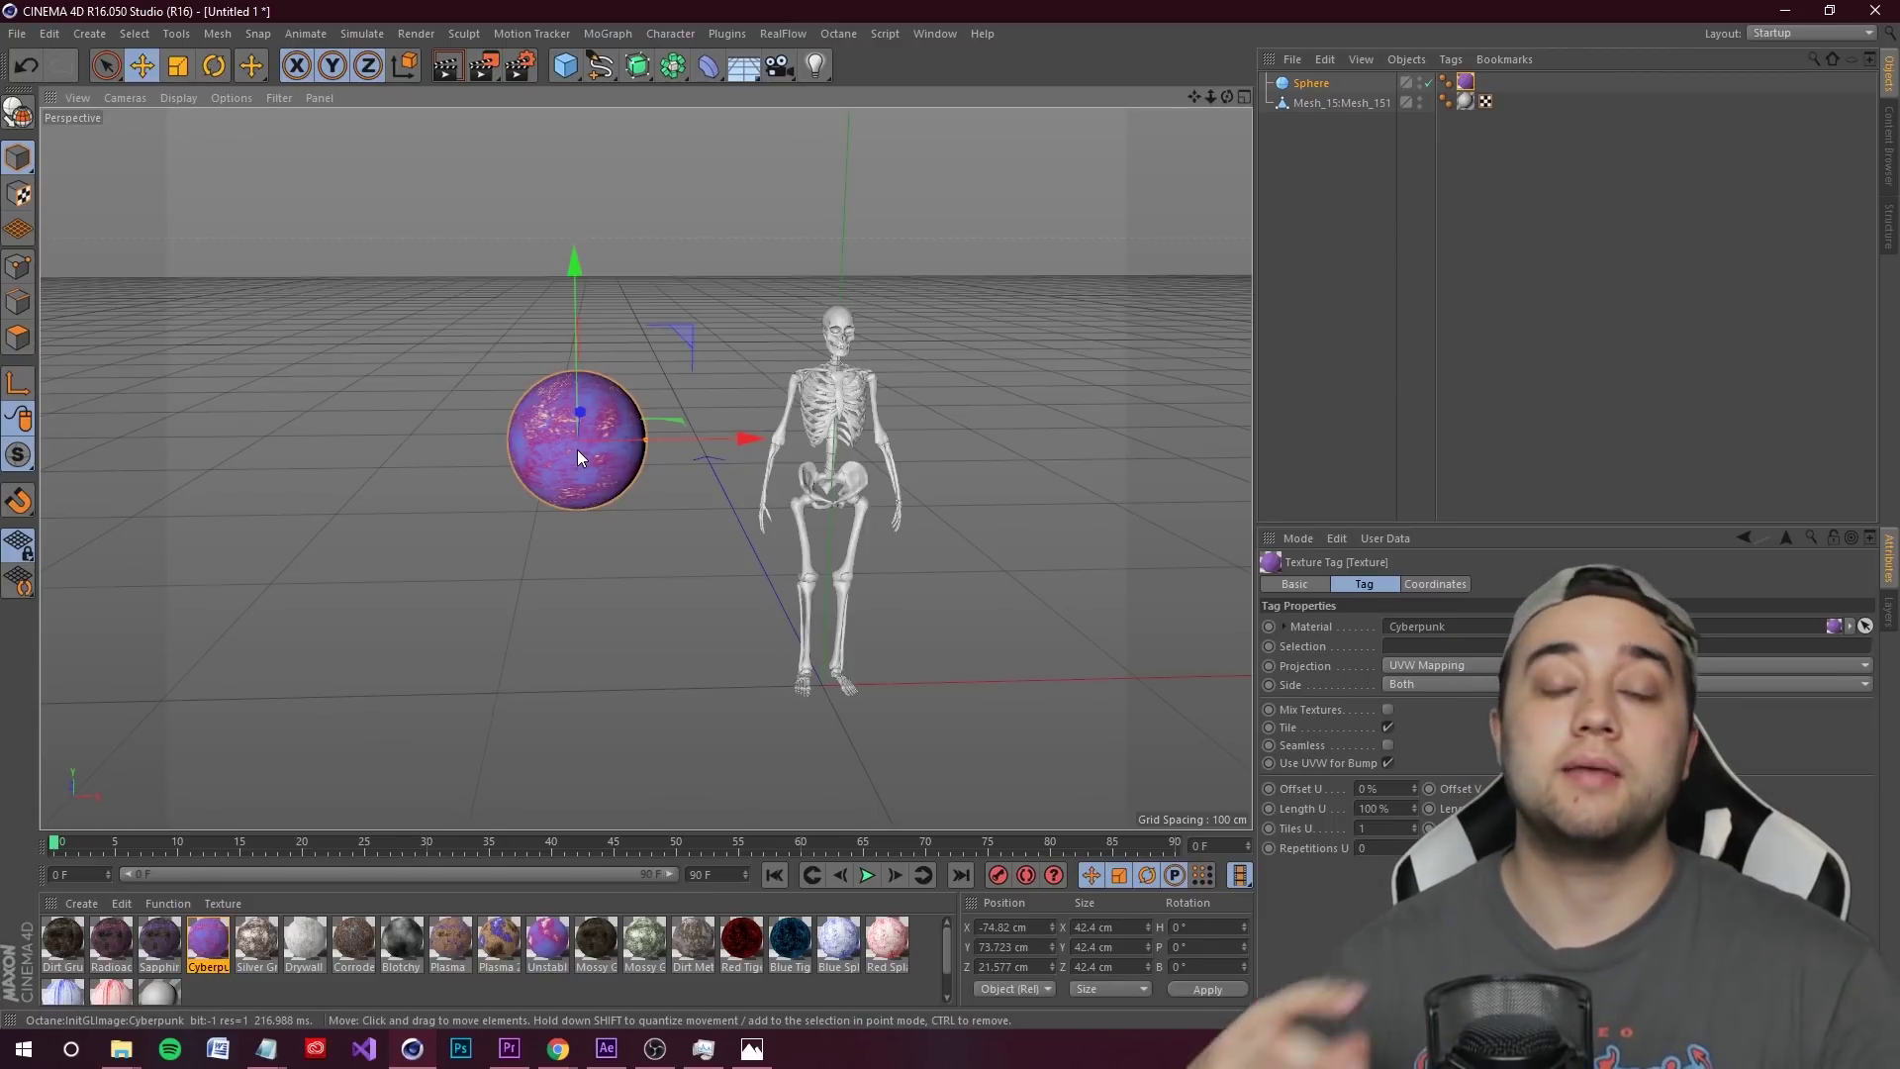
key("ctrl+r")
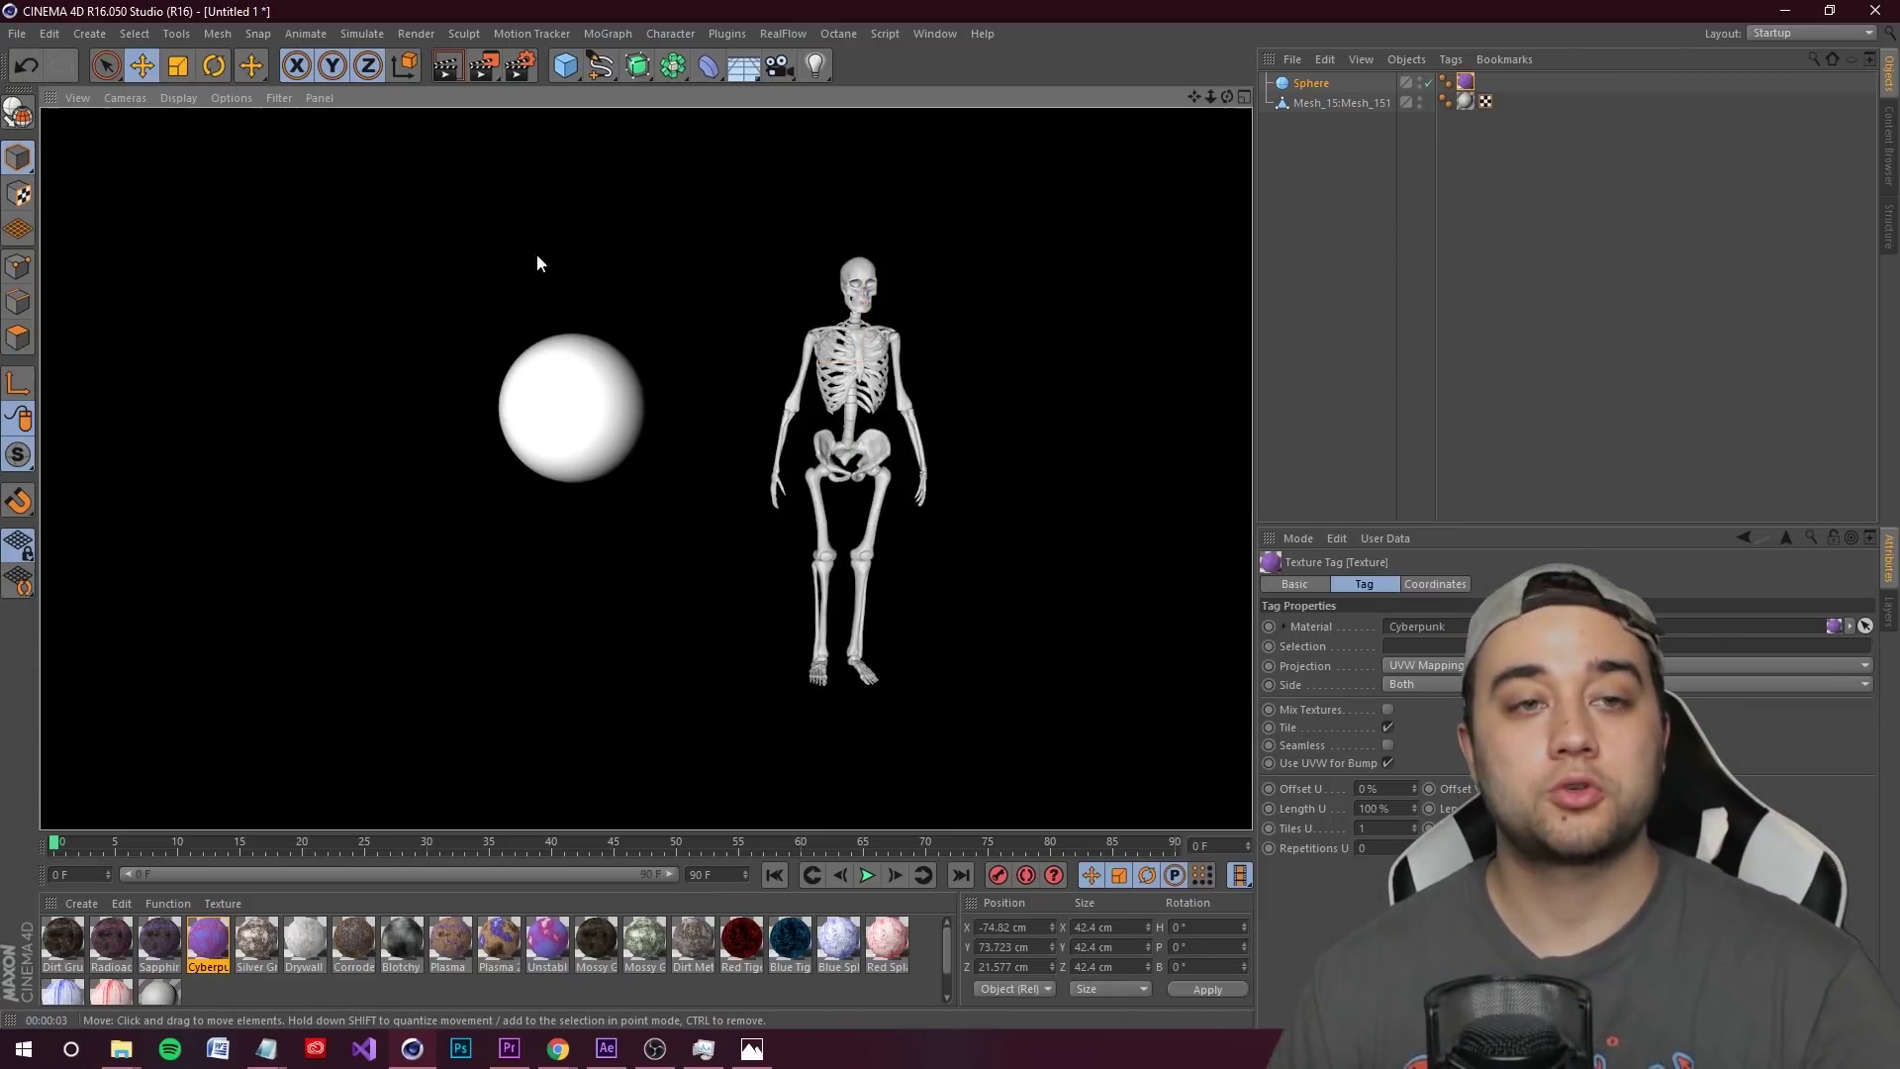
left_click(526, 466)
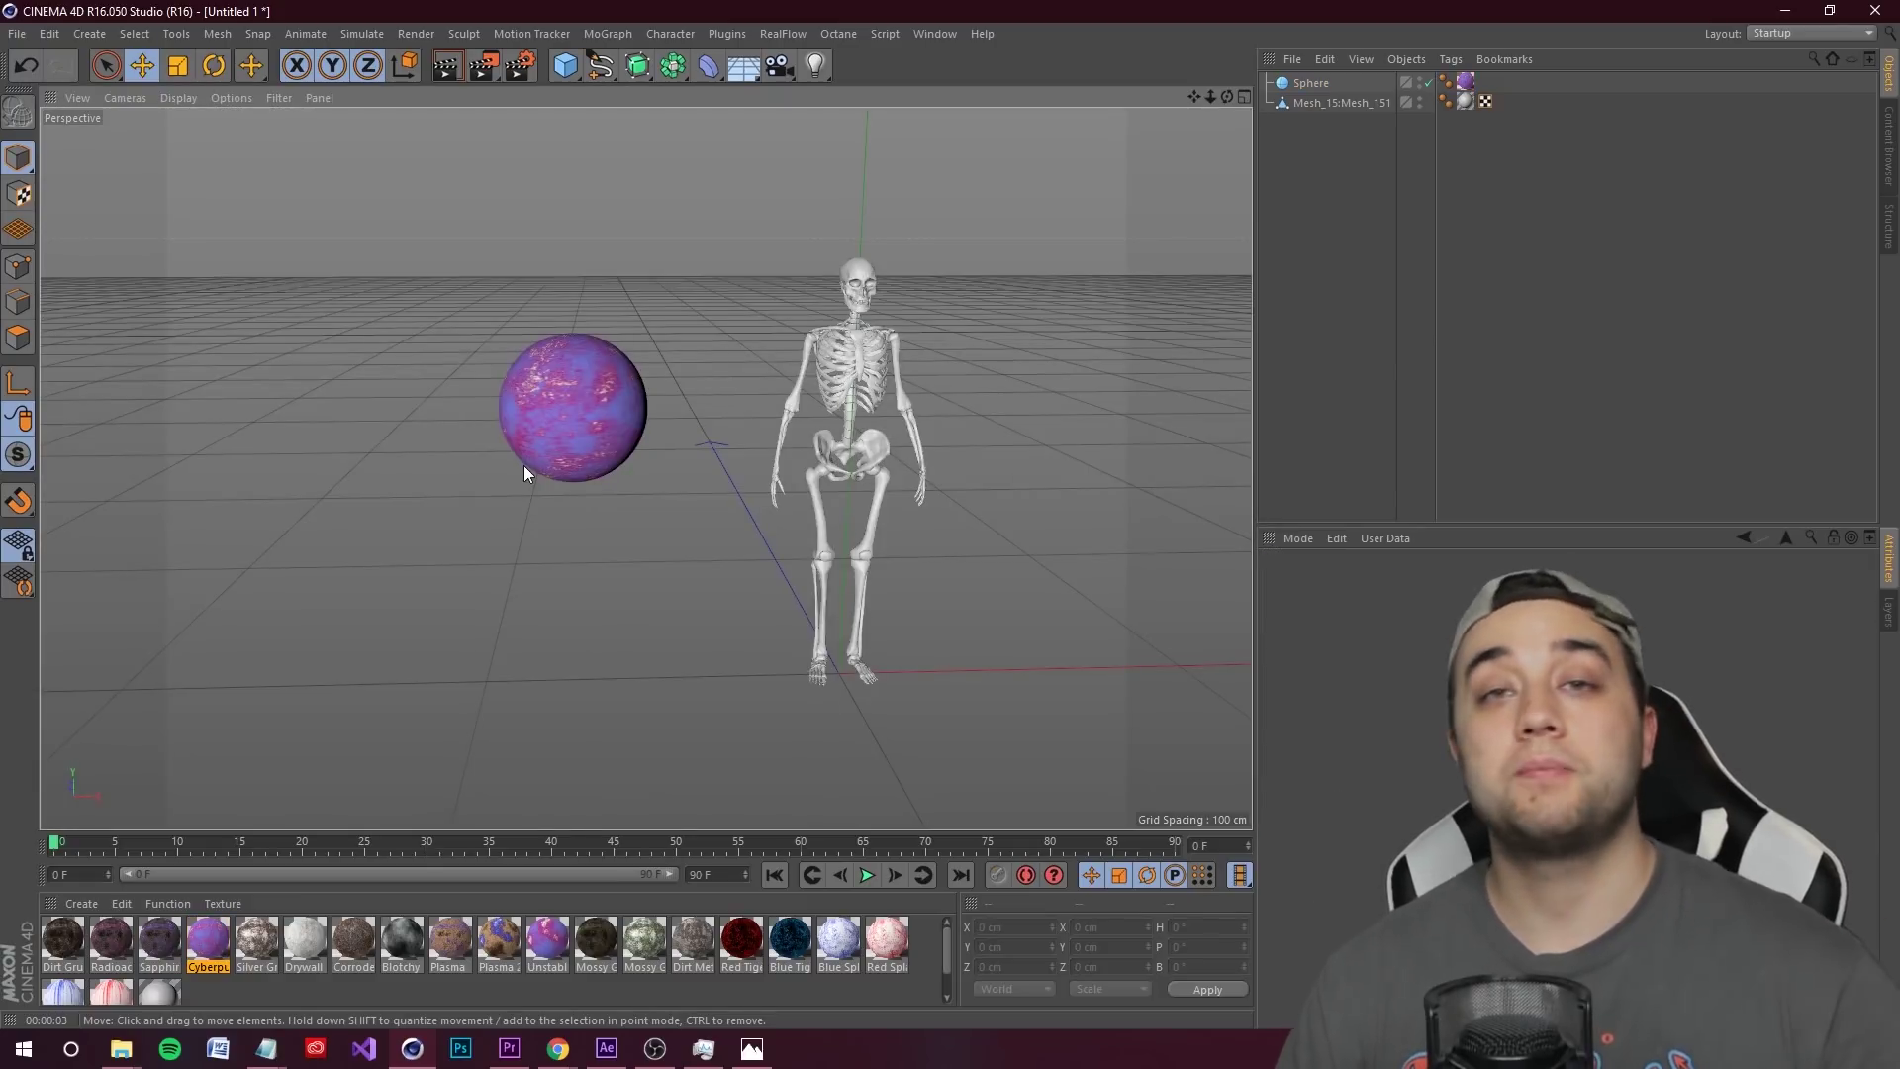
- Open the Octane Live Viewer and start a live render of the sphere and skeleton
left_click(837, 33)
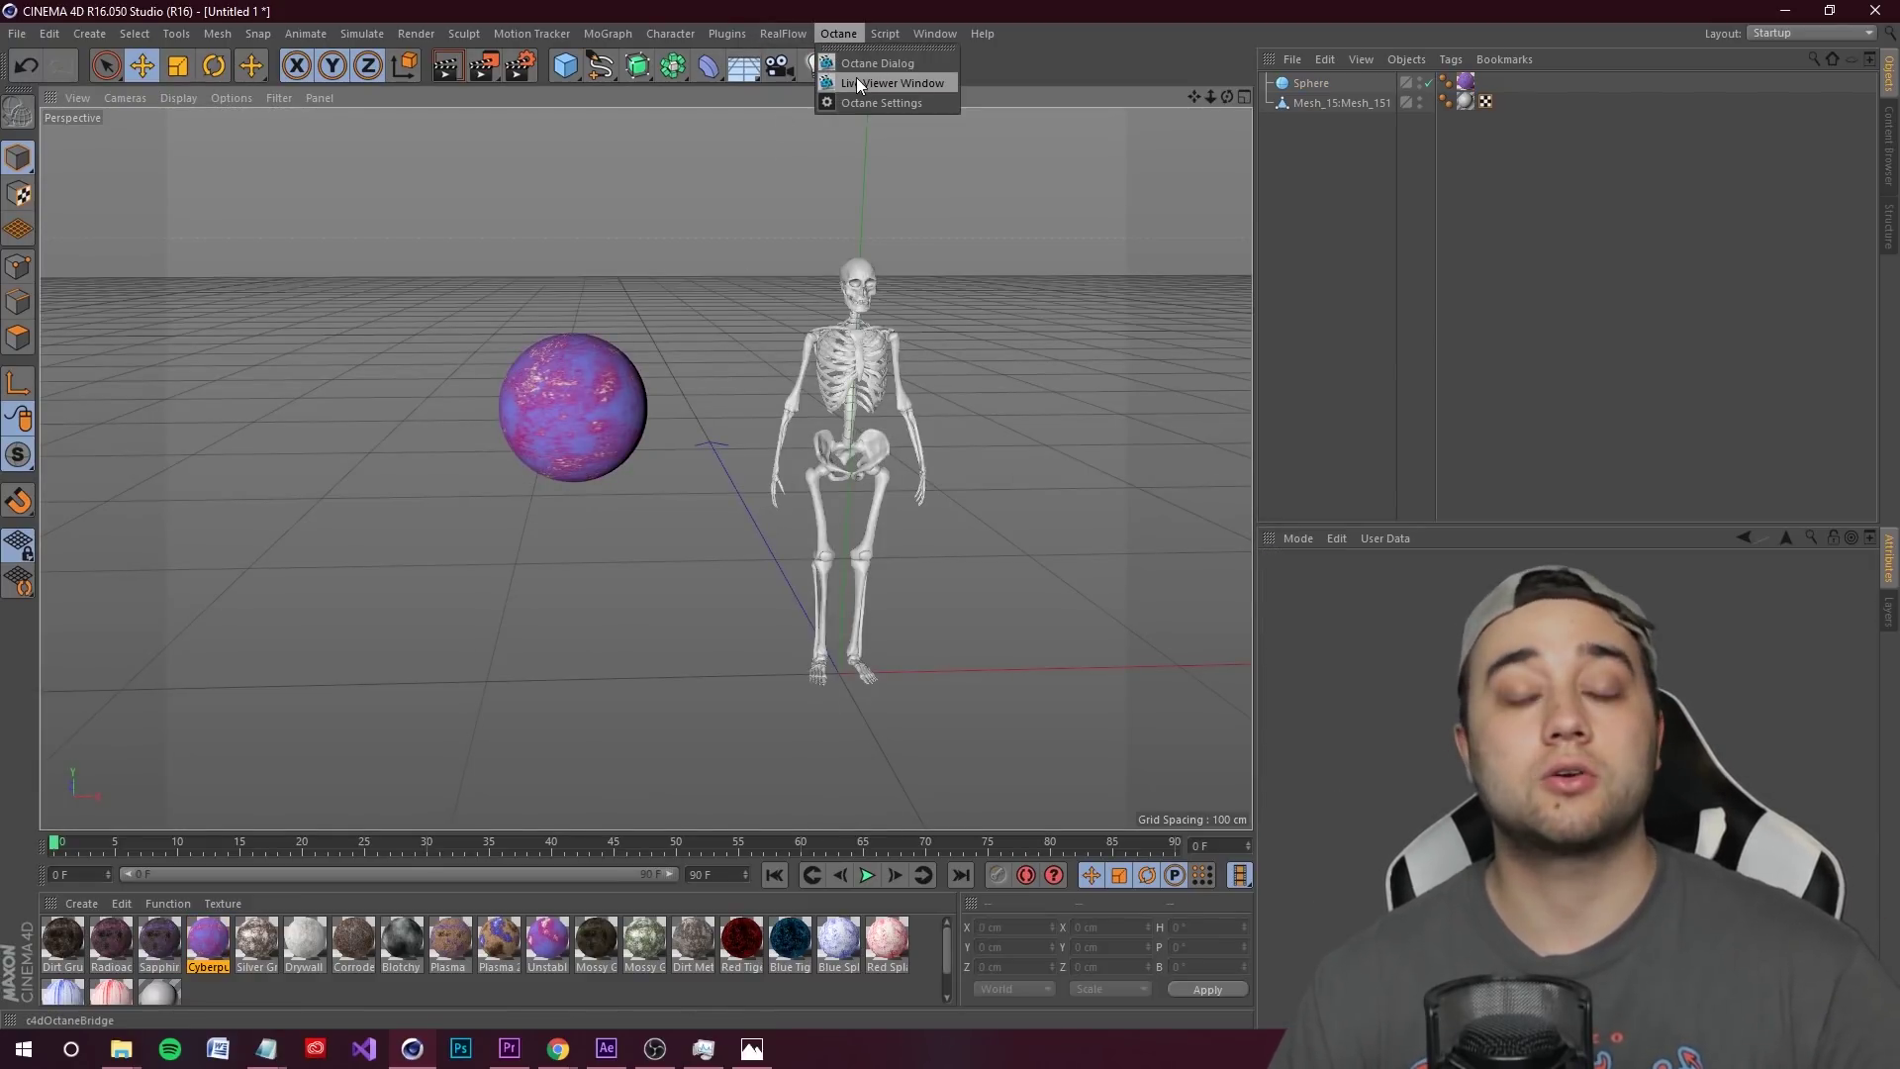
left_click(857, 79)
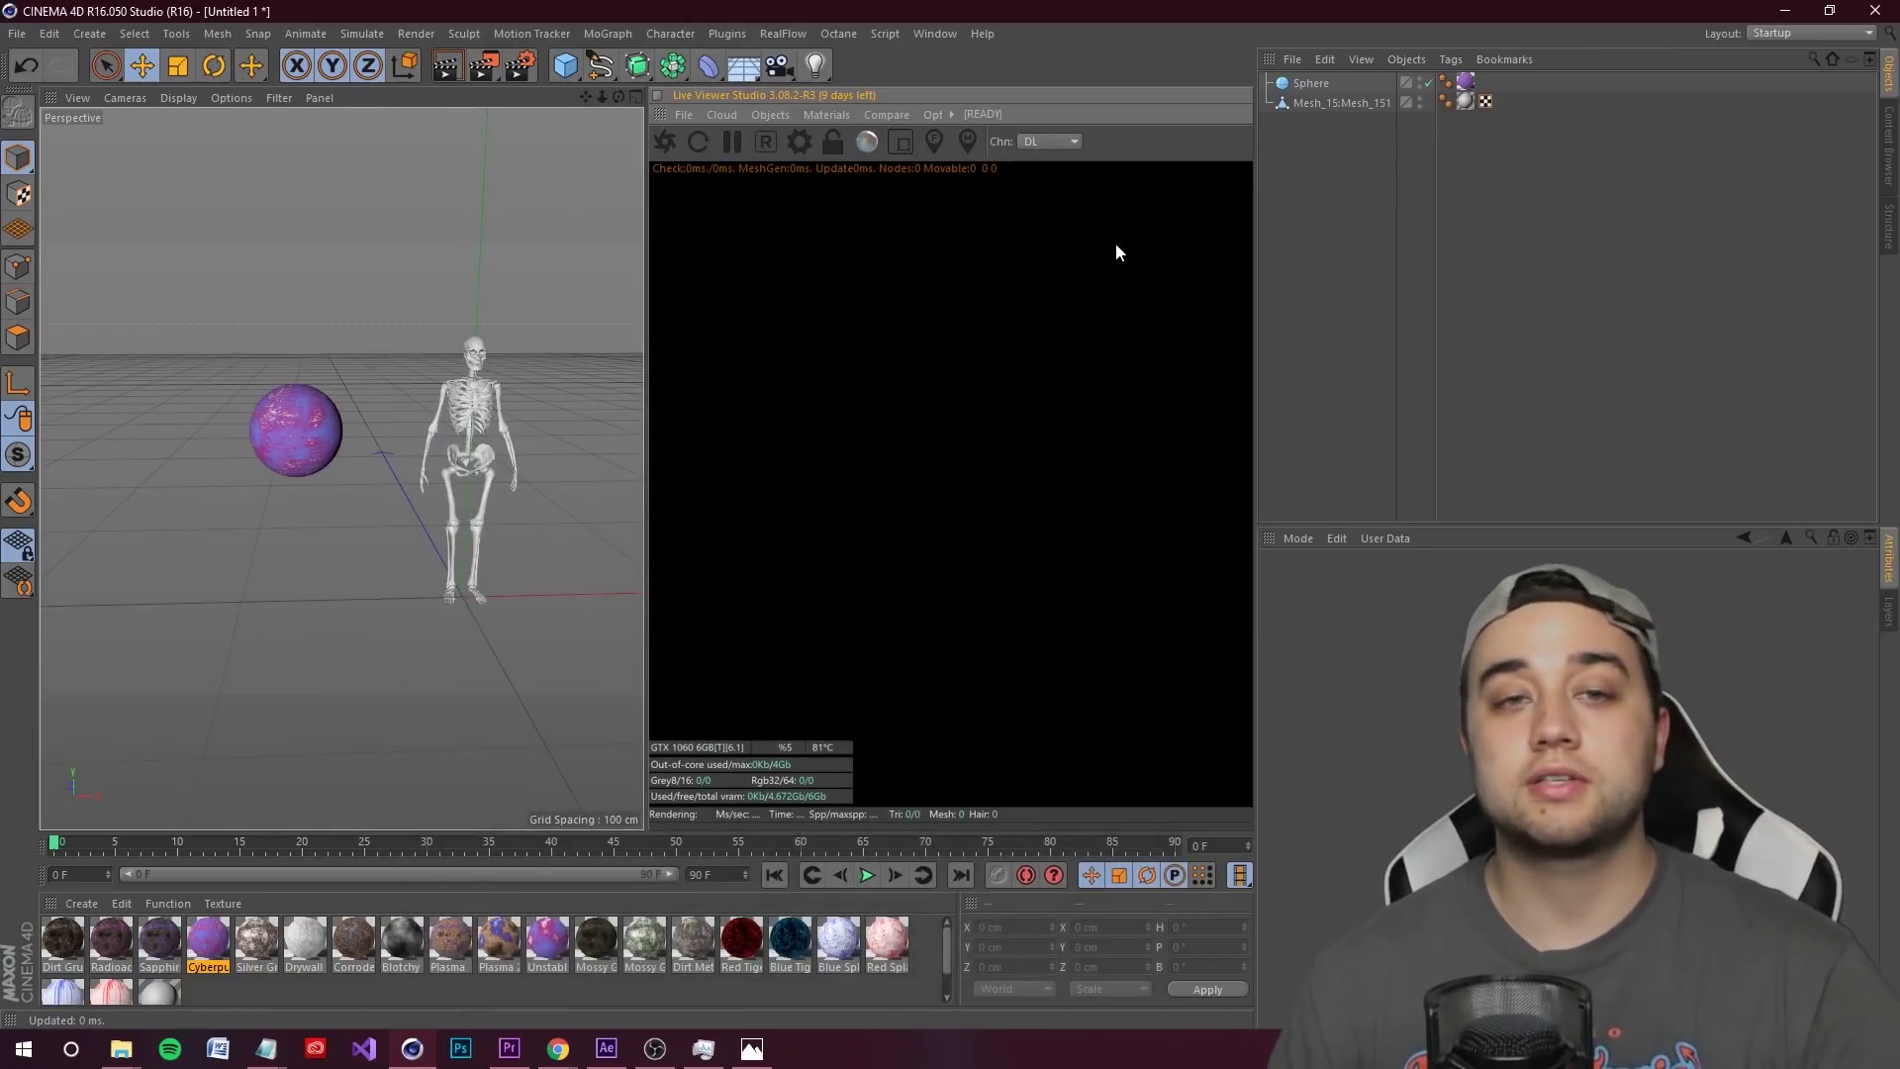
left_click(659, 140)
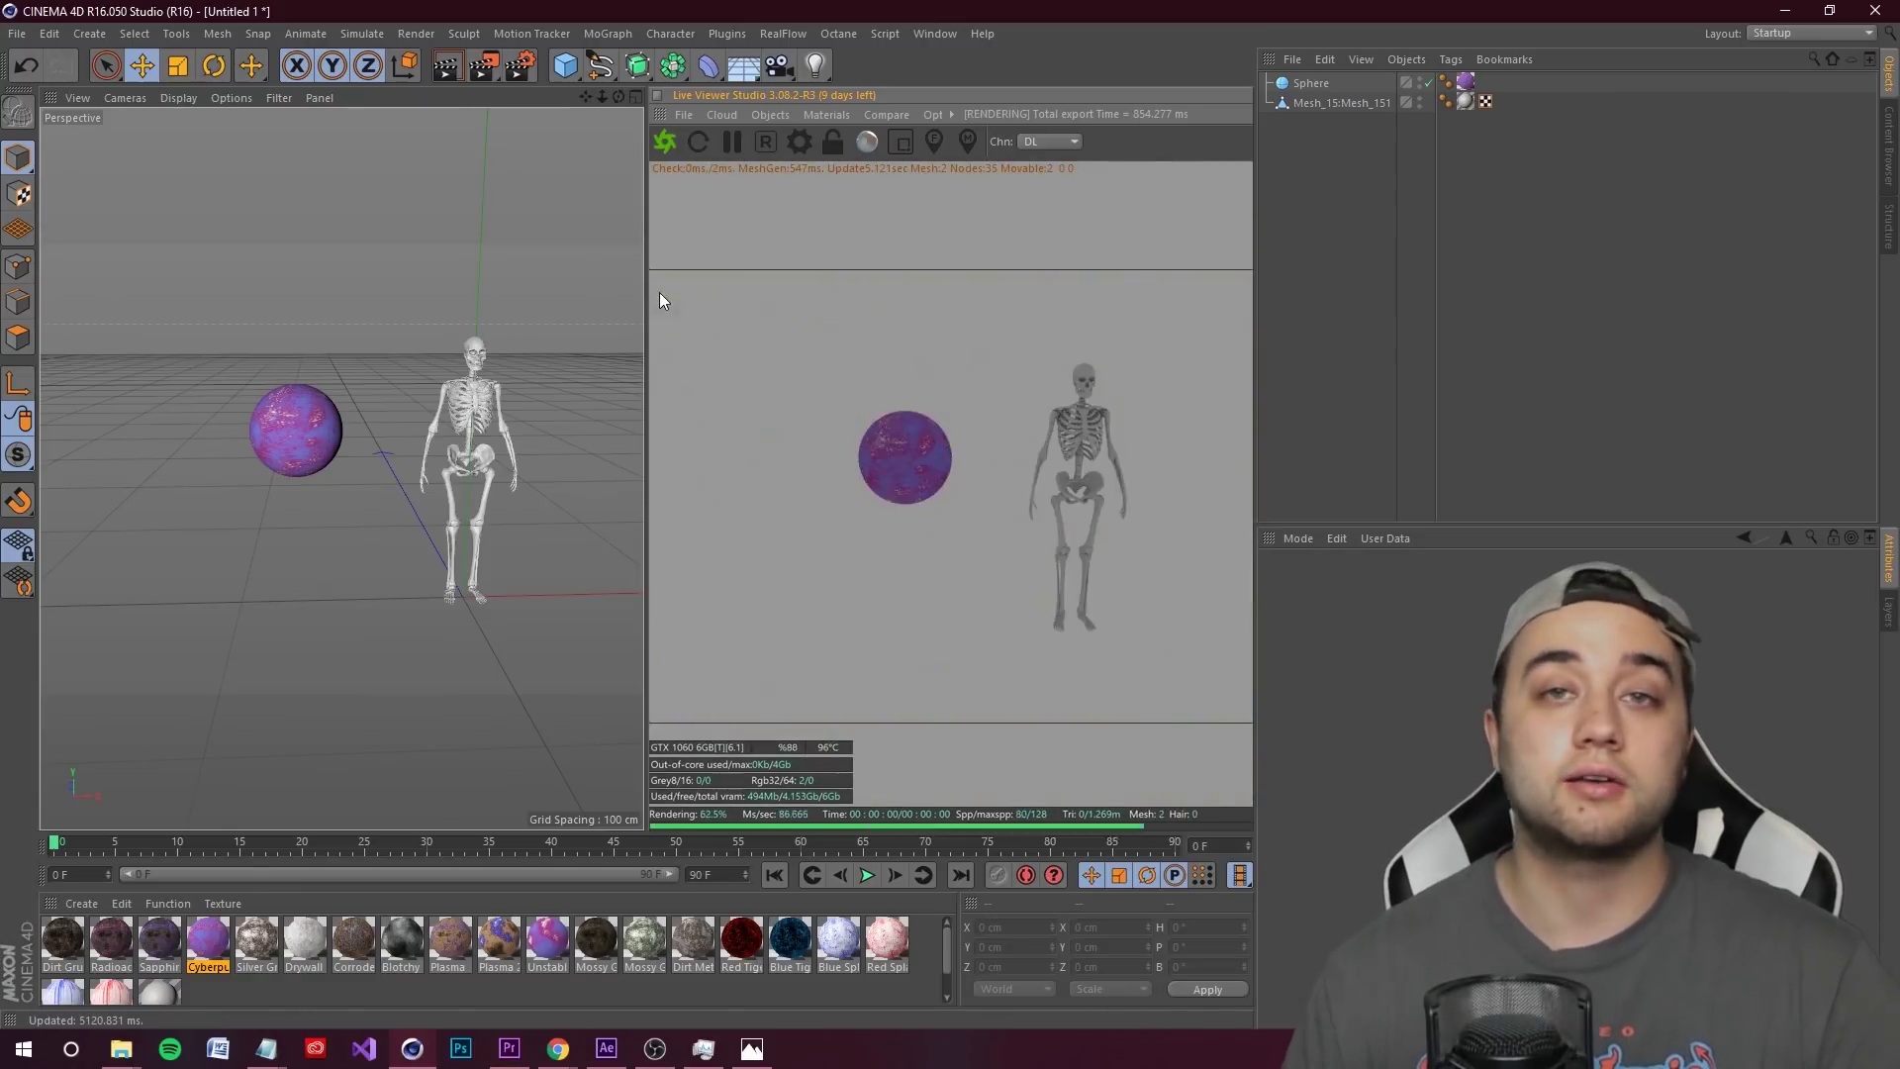
scroll(594, 388, "down", 2)
- Add an Octane light about 547 cm in front of the skeleton, at Z -547 cm, with a power of about 17
left_click(768, 117)
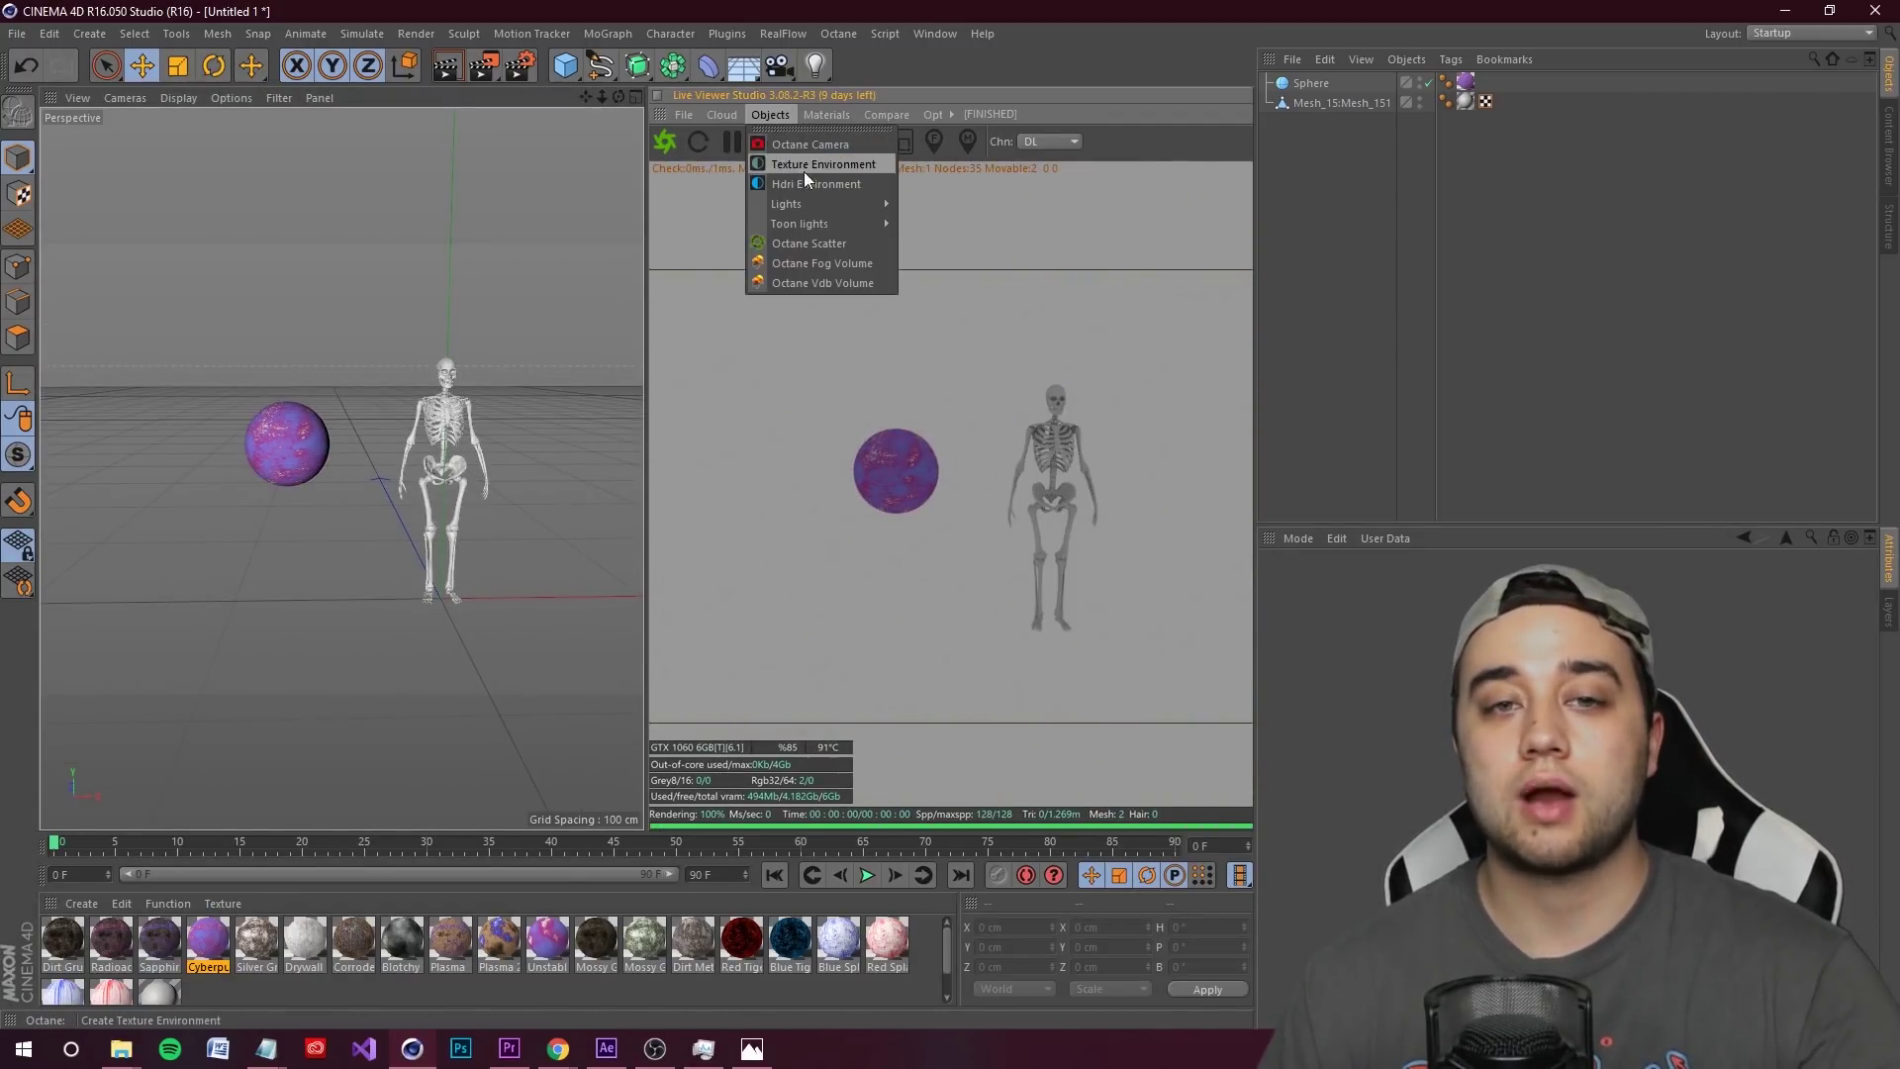
mouse_move(806, 200)
left_click(952, 224)
left_click_drag(473, 376, 692, 424, "alt")
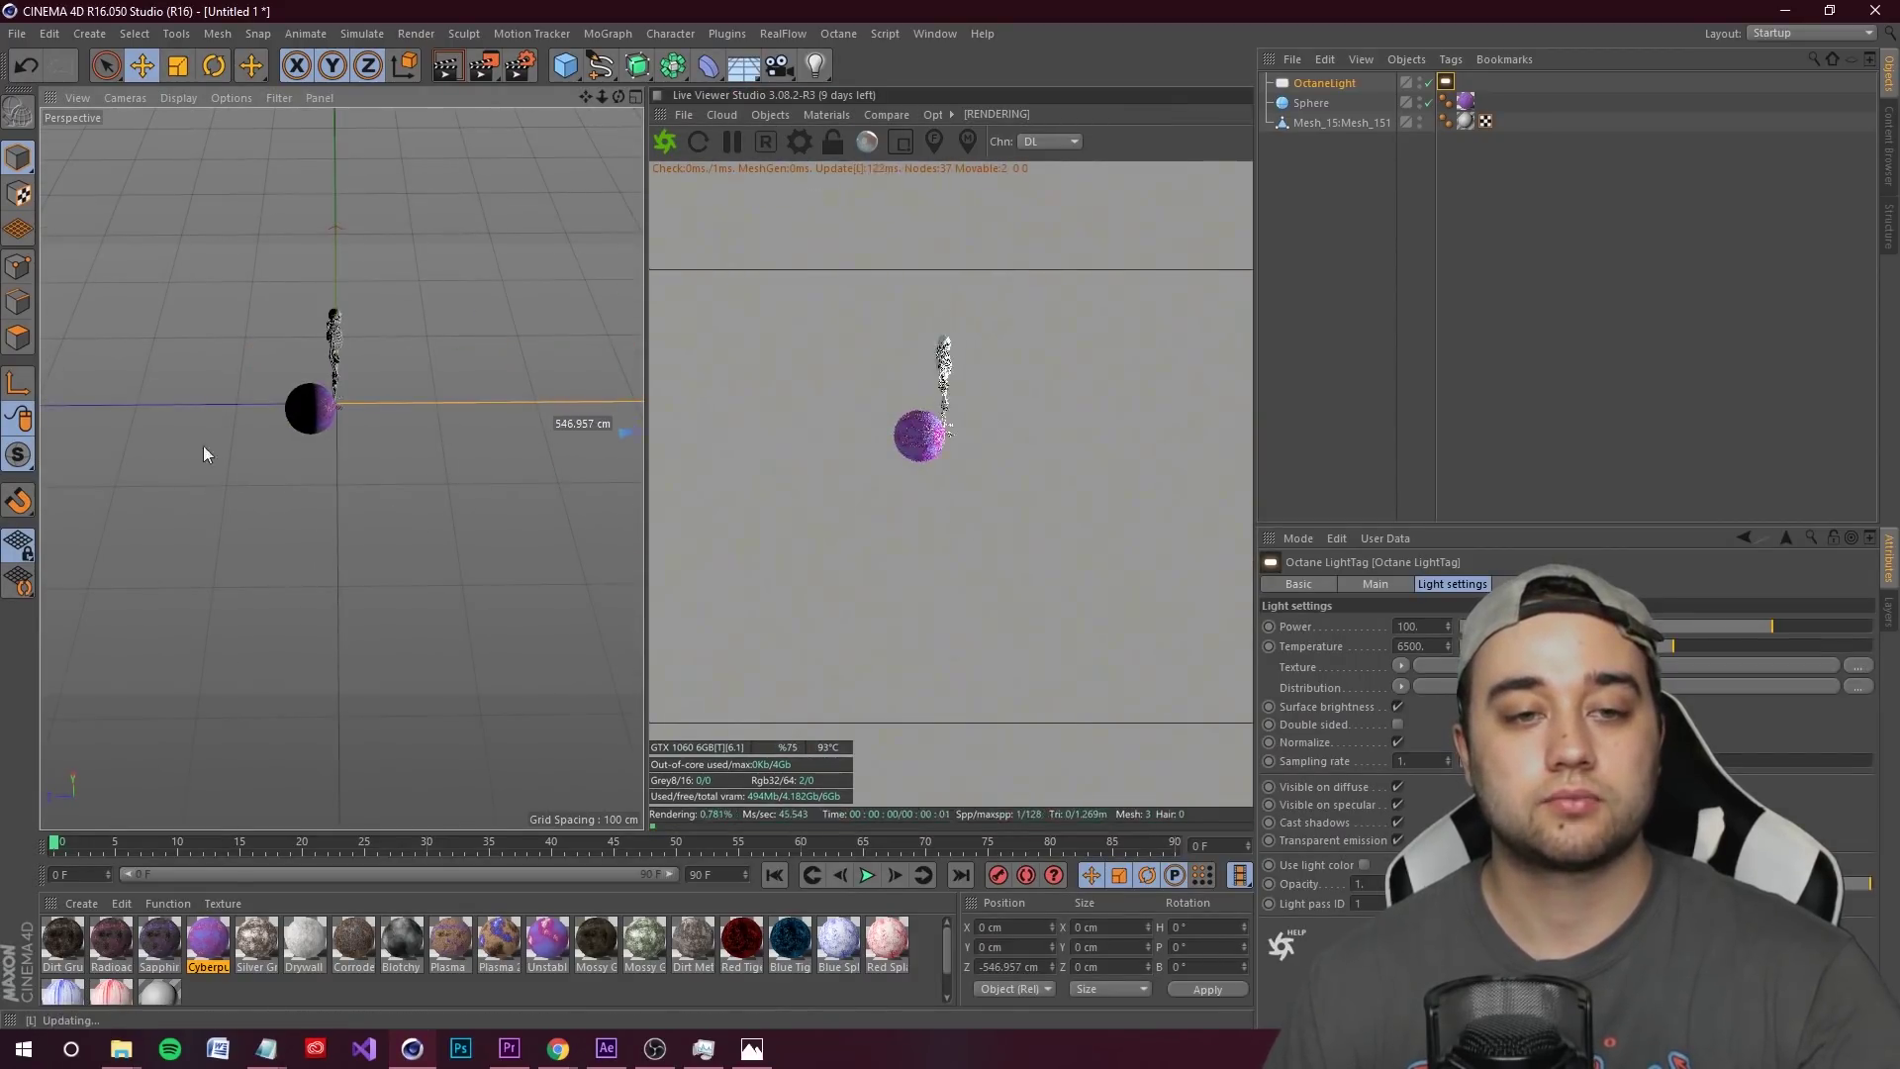
left_click_drag(204, 445, 523, 192, "alt")
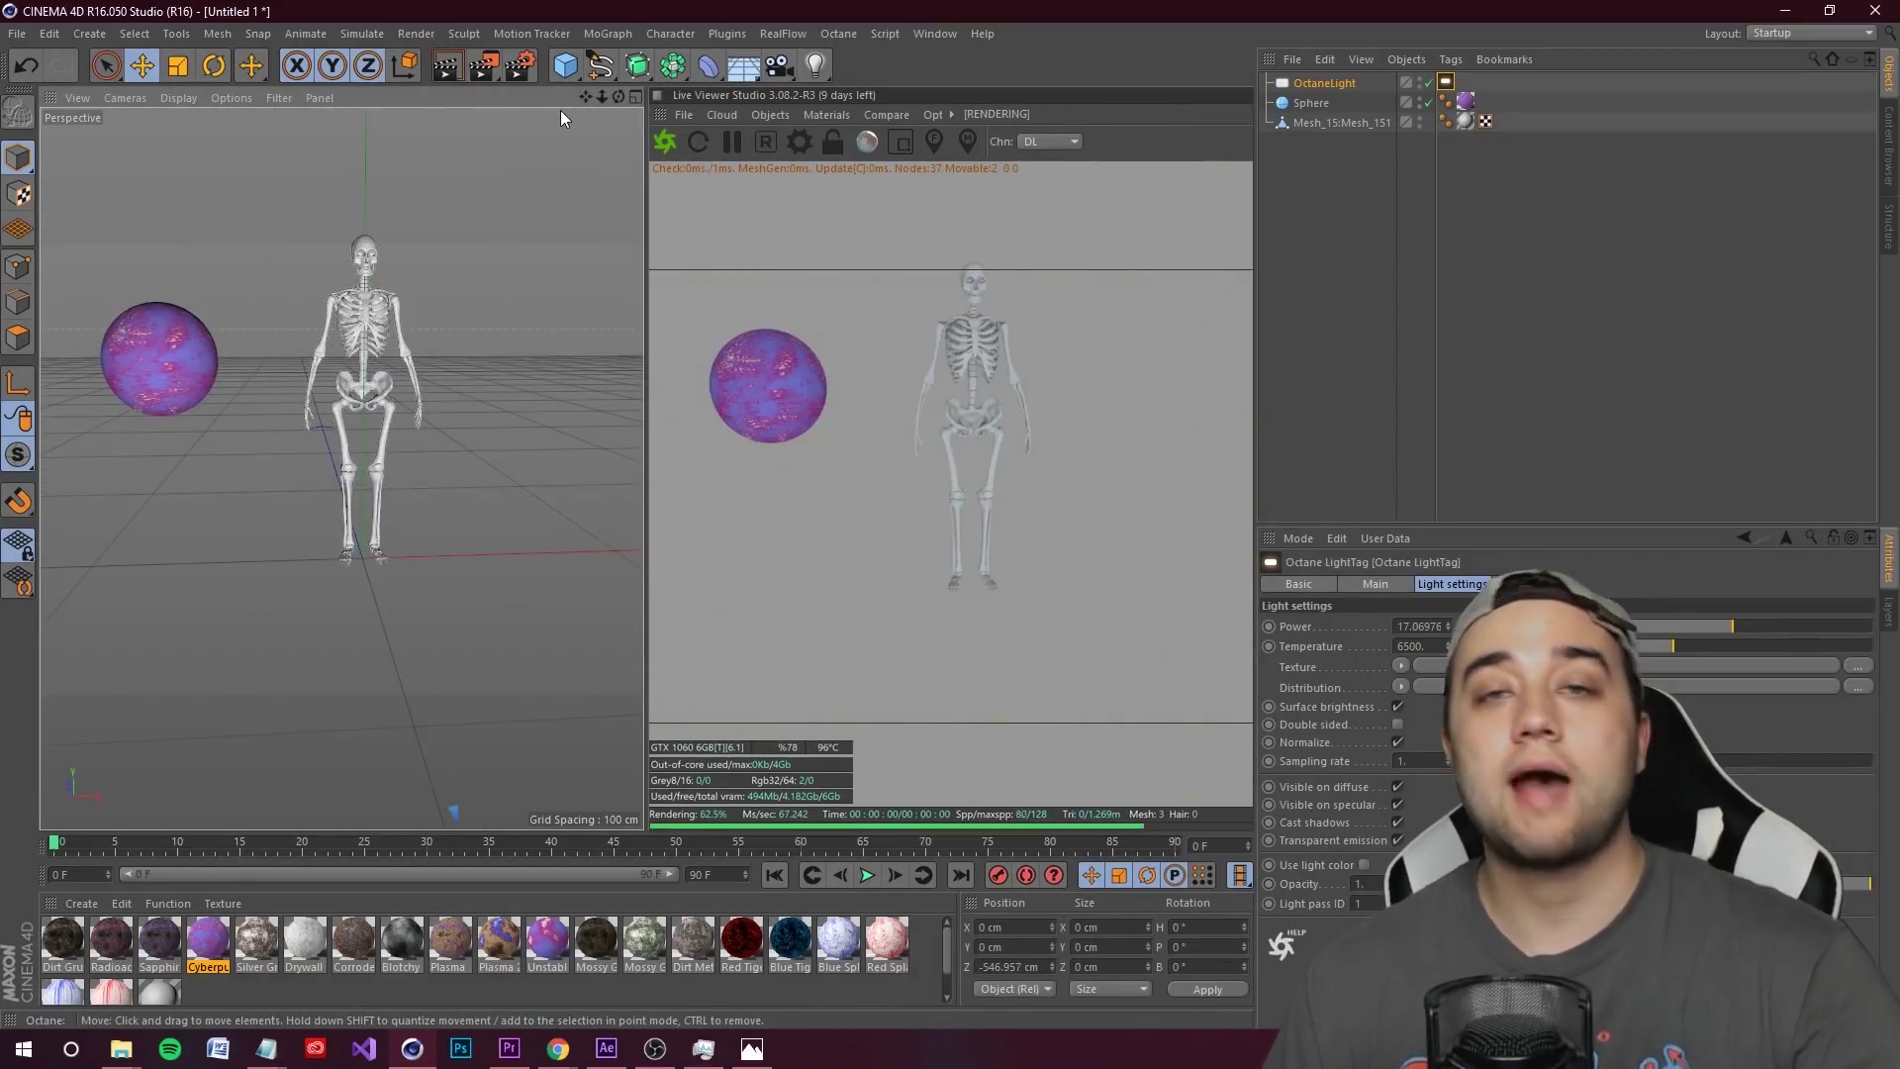
left_click_drag(586, 96, 557, 150)
left_click_drag(341, 469, 573, 199)
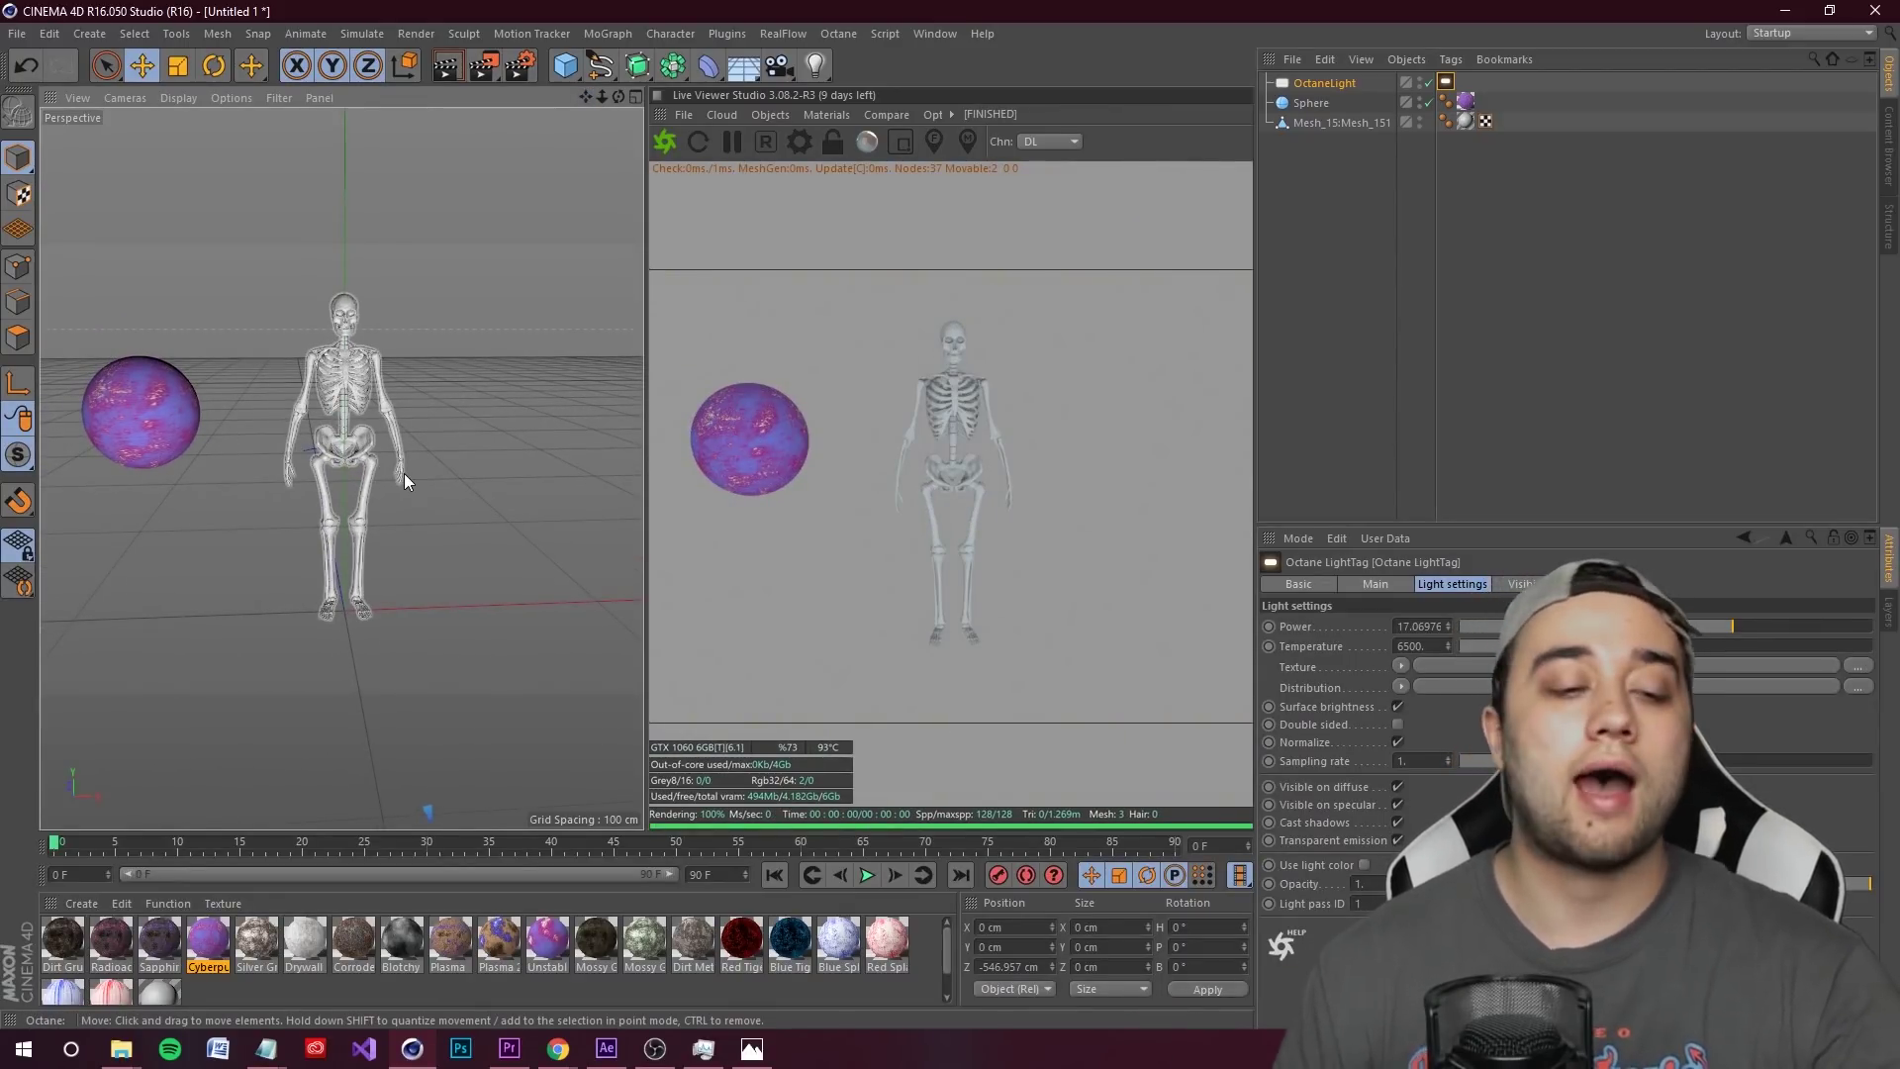
- Apply the Cyberpunk material to the skeleton mesh and delete its original Skeleton texture tag
left_click_drag(208, 937, 227, 937)
left_click_drag(396, 395, 365, 395)
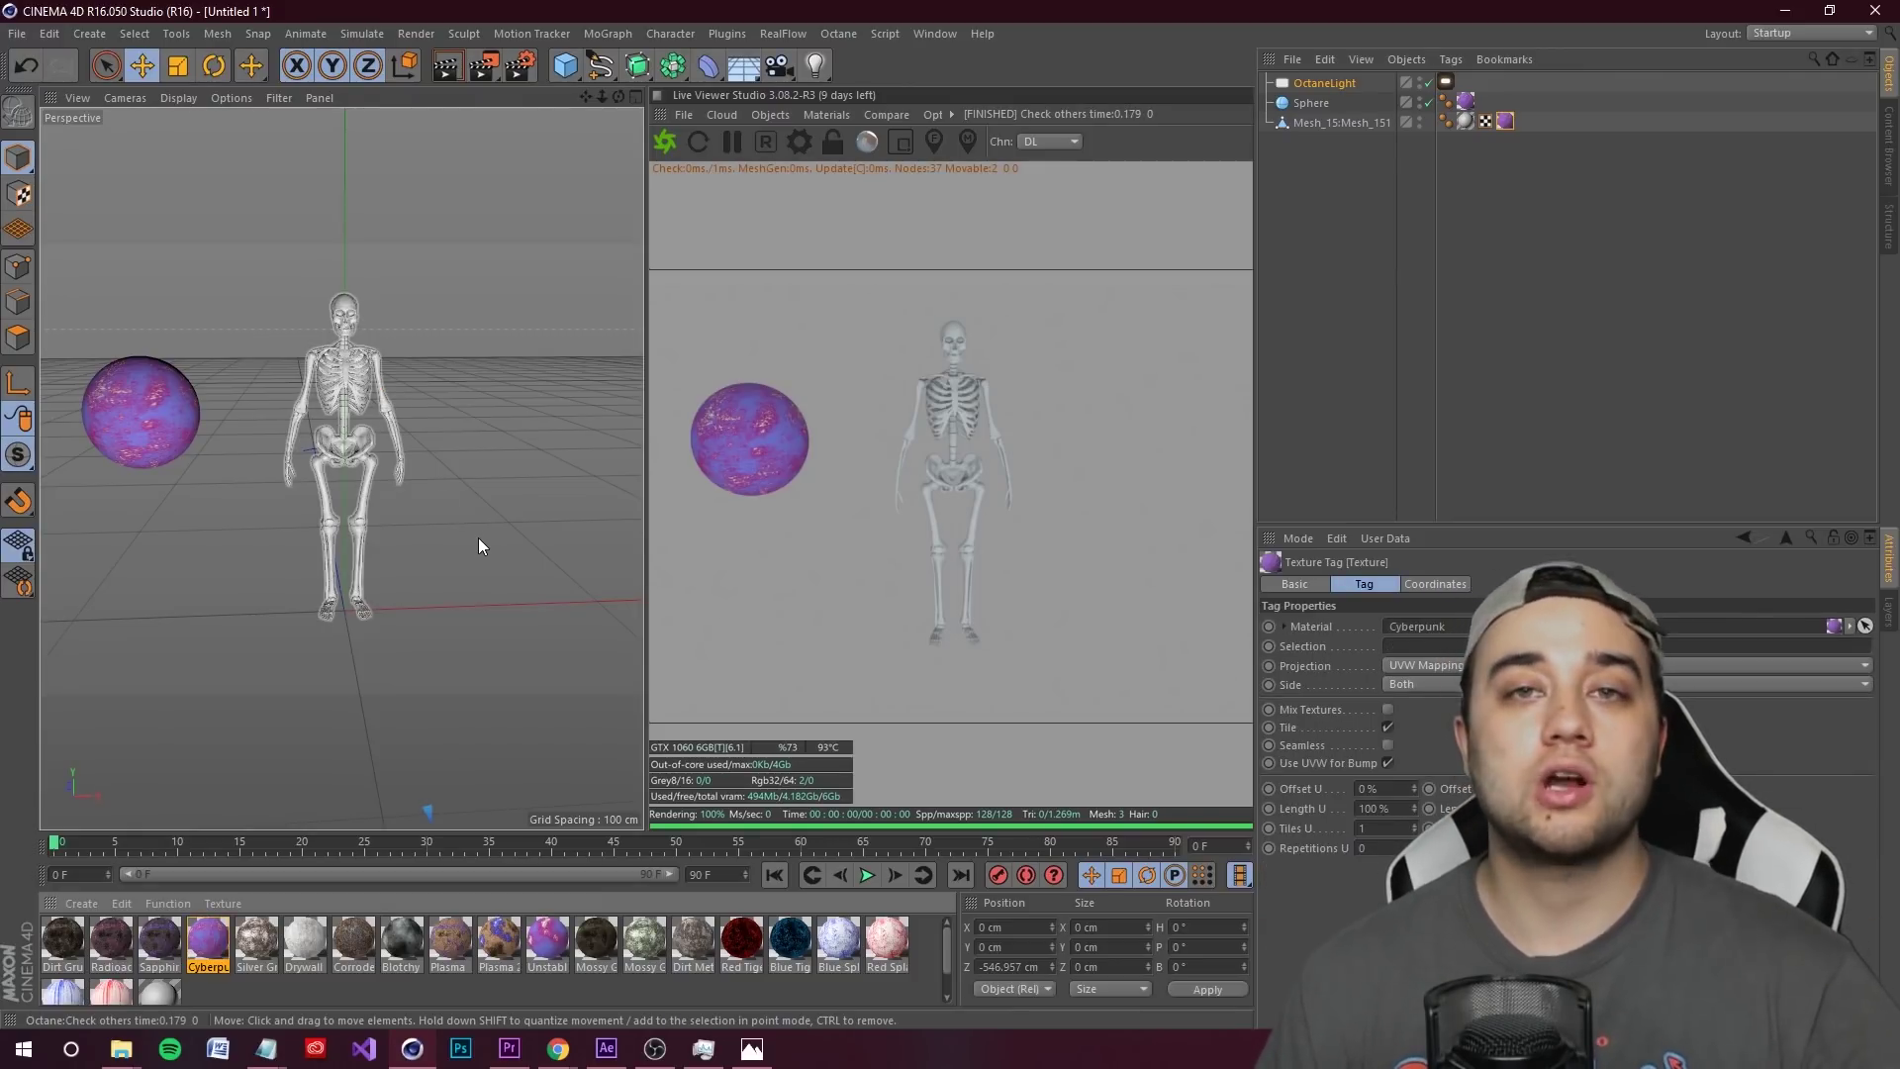
scroll(376, 365, "up", 3)
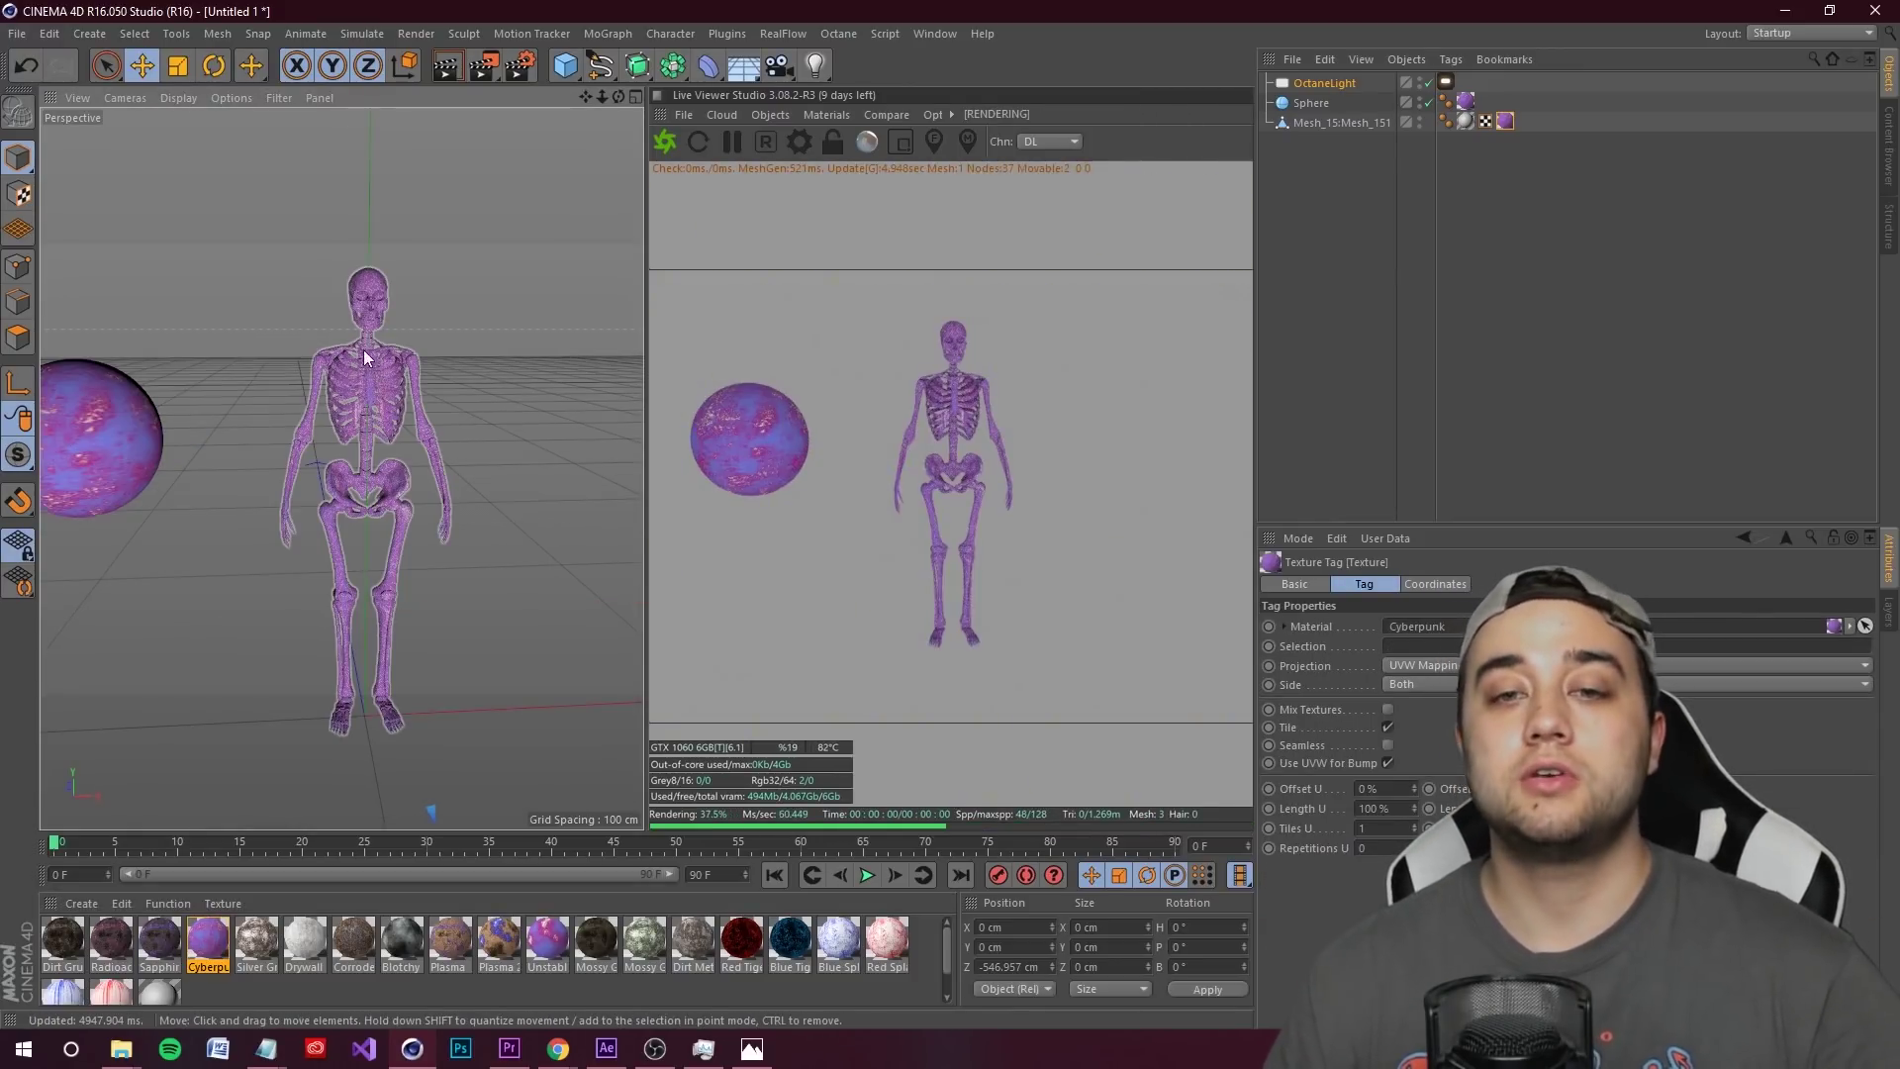
left_click(1464, 121)
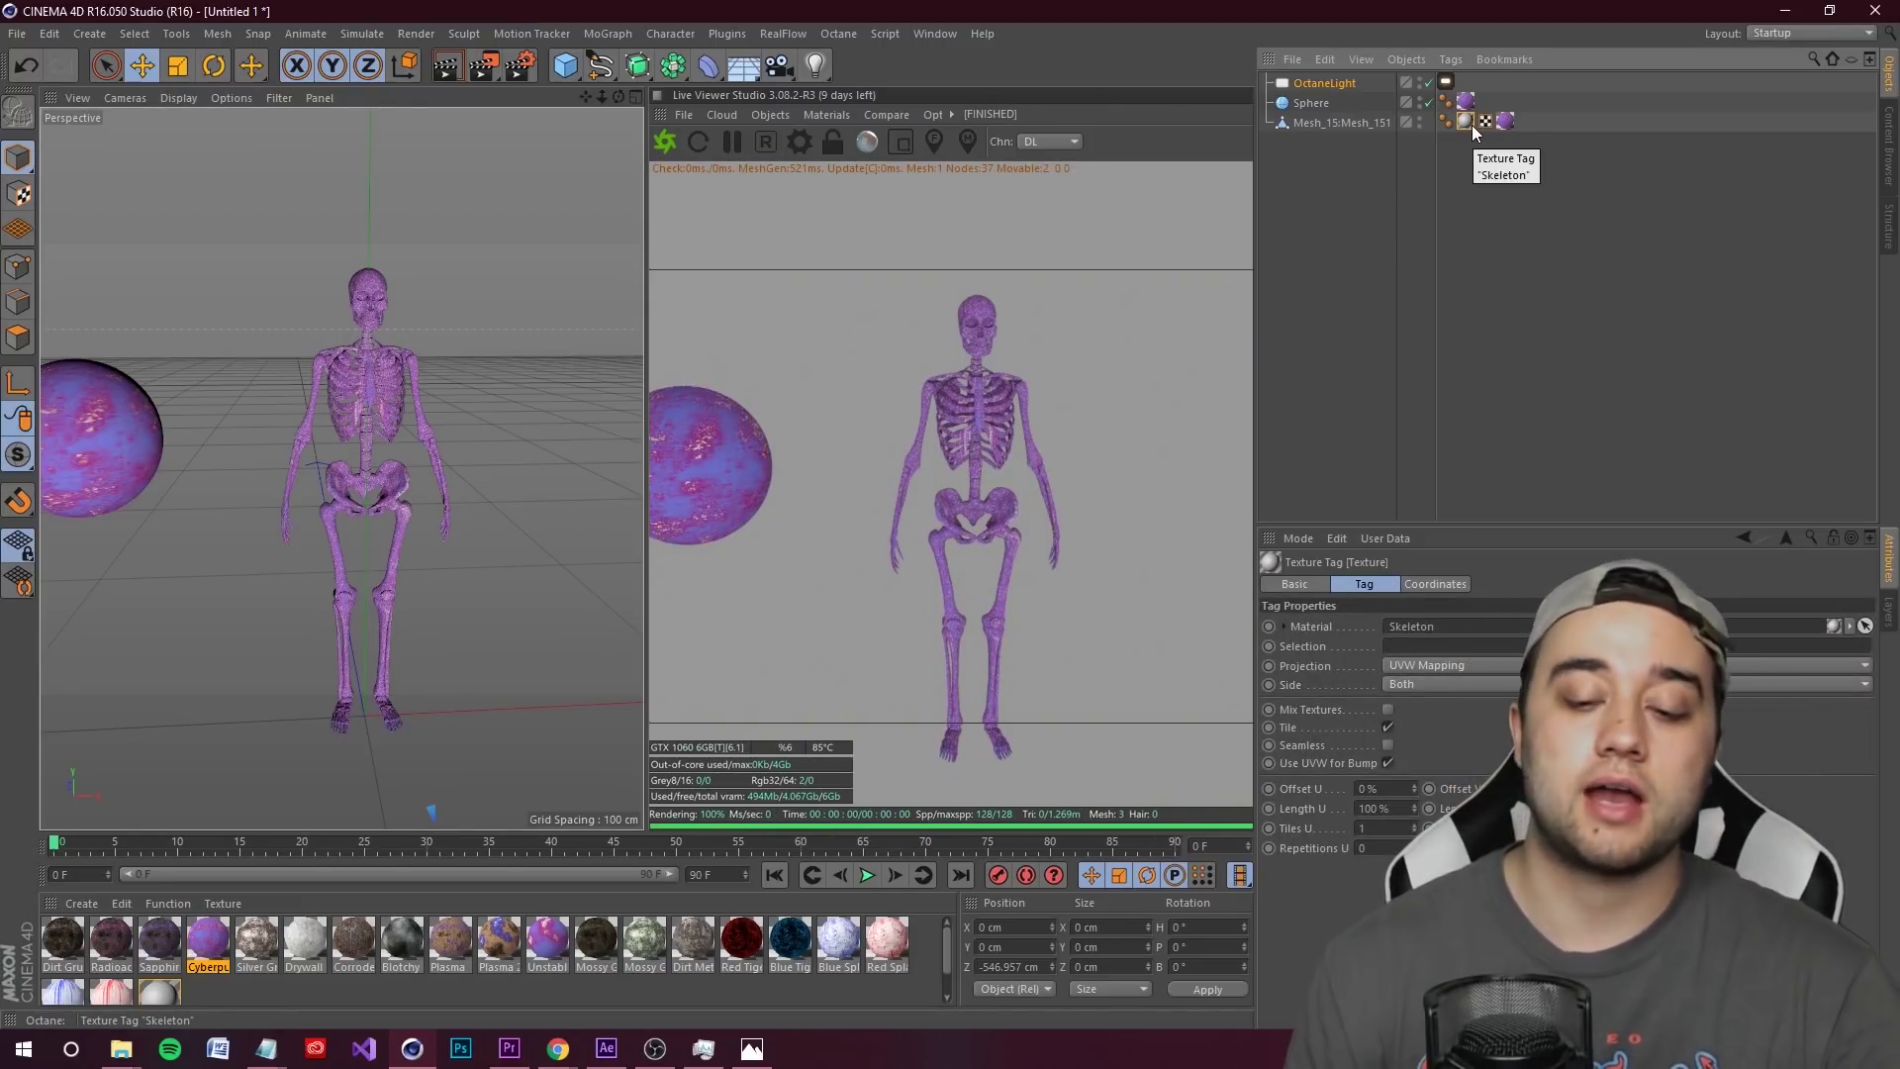
key("Delete")
left_click(1500, 128)
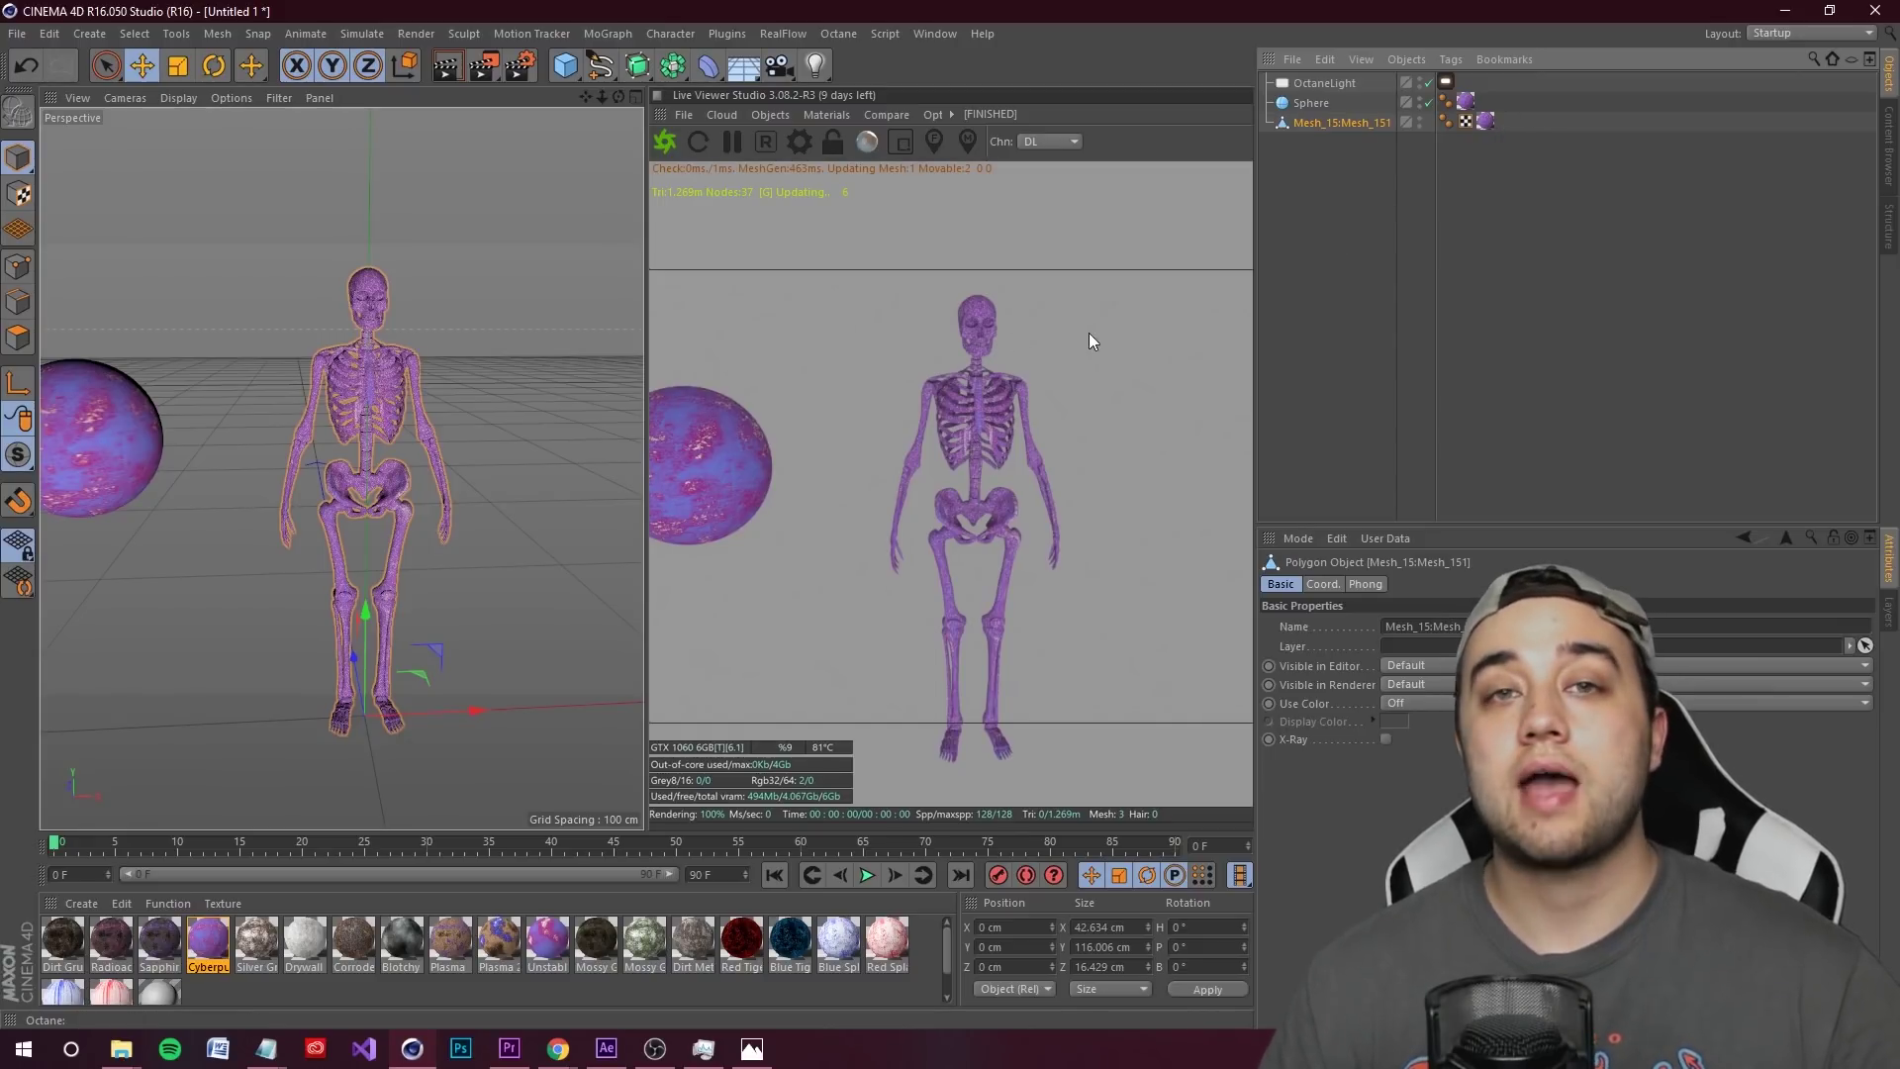
- Set the skeleton's Cyberpunk texture projection to Flat and its Length U to 25%
left_click(1490, 121)
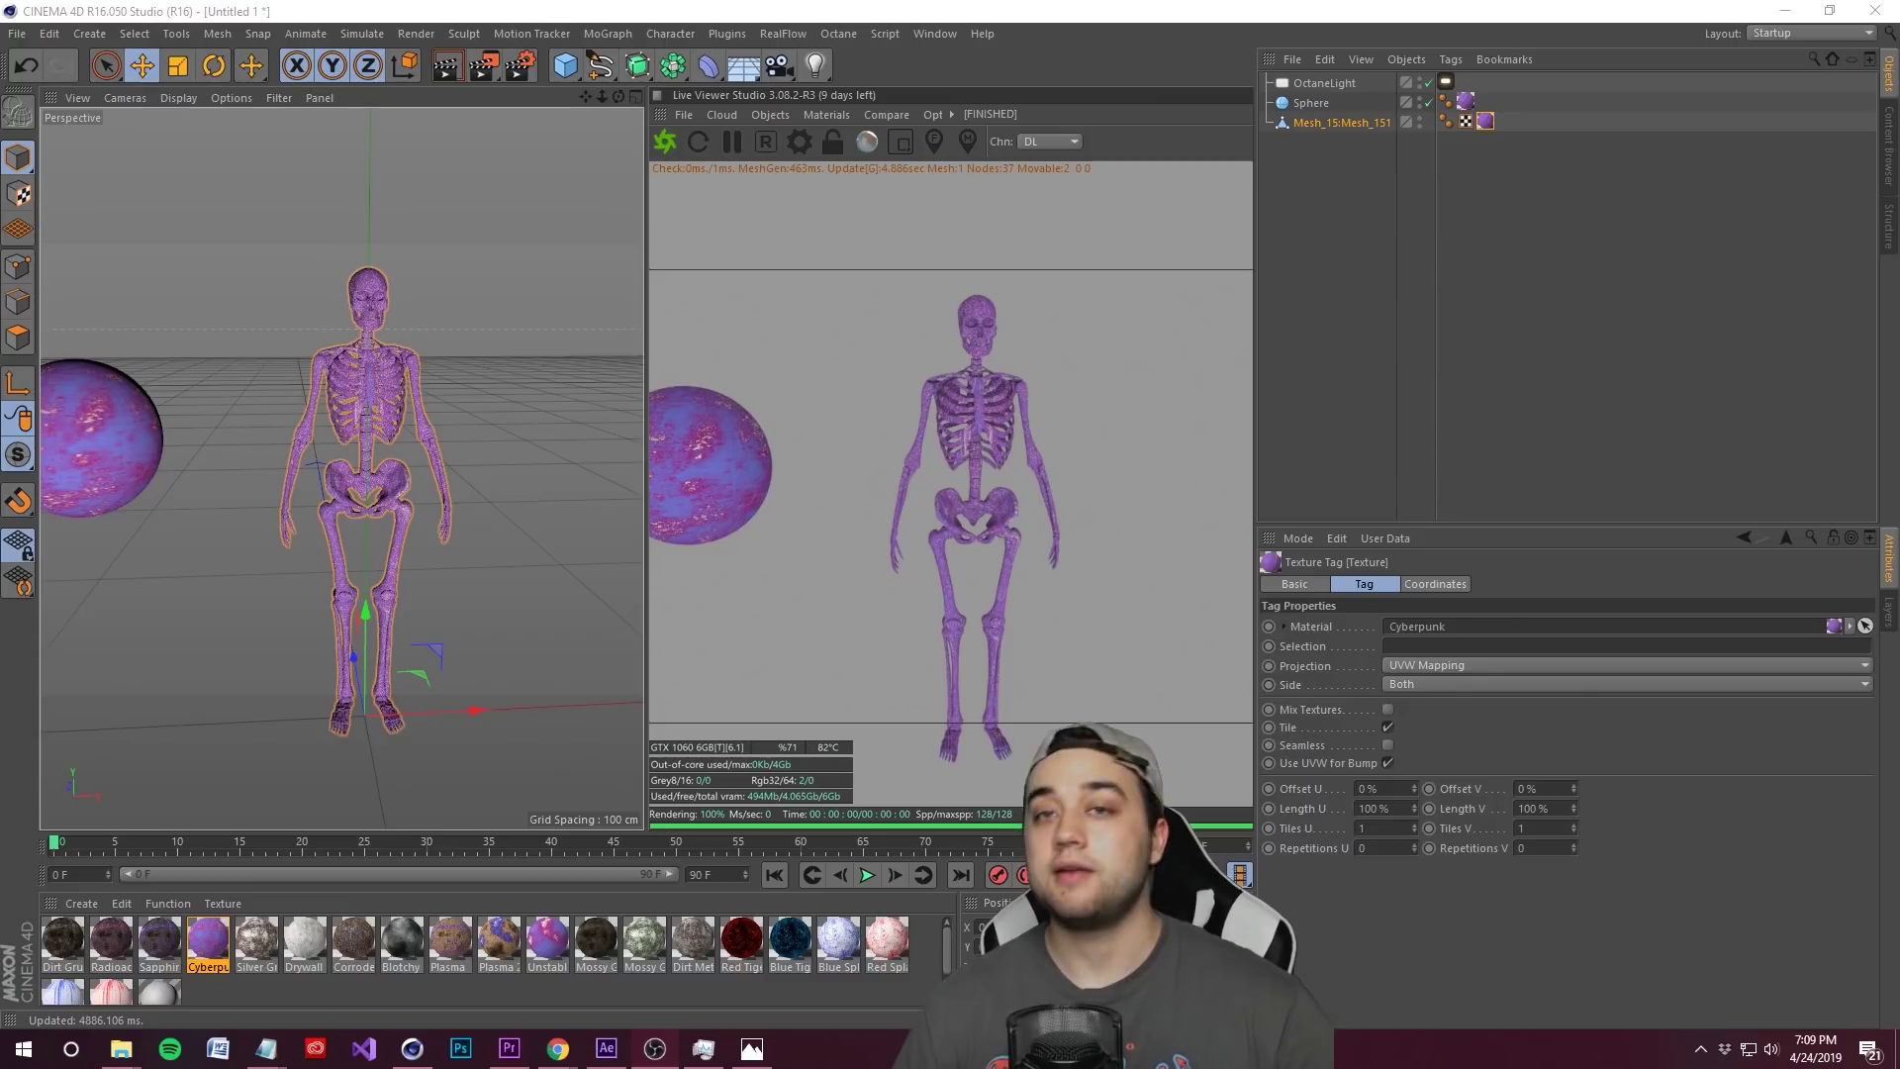
left_click(1522, 313)
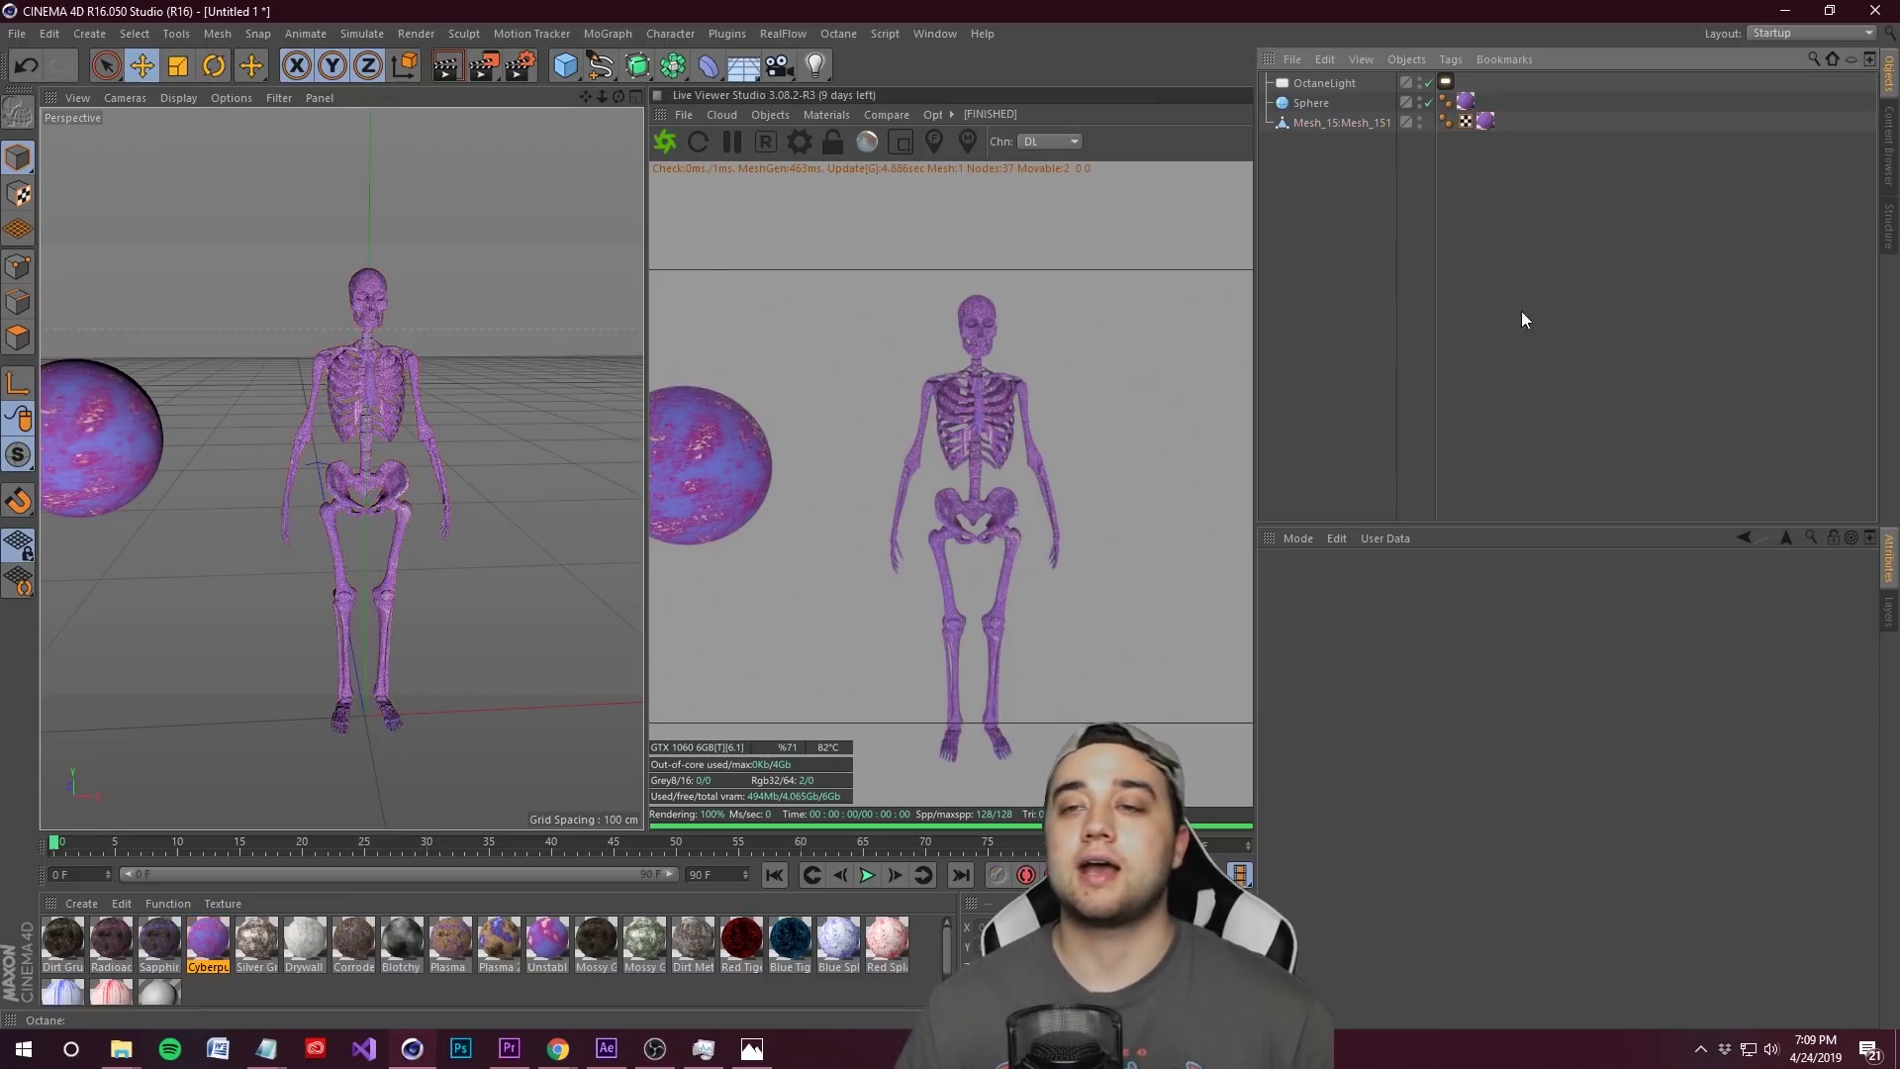
left_click(1487, 121)
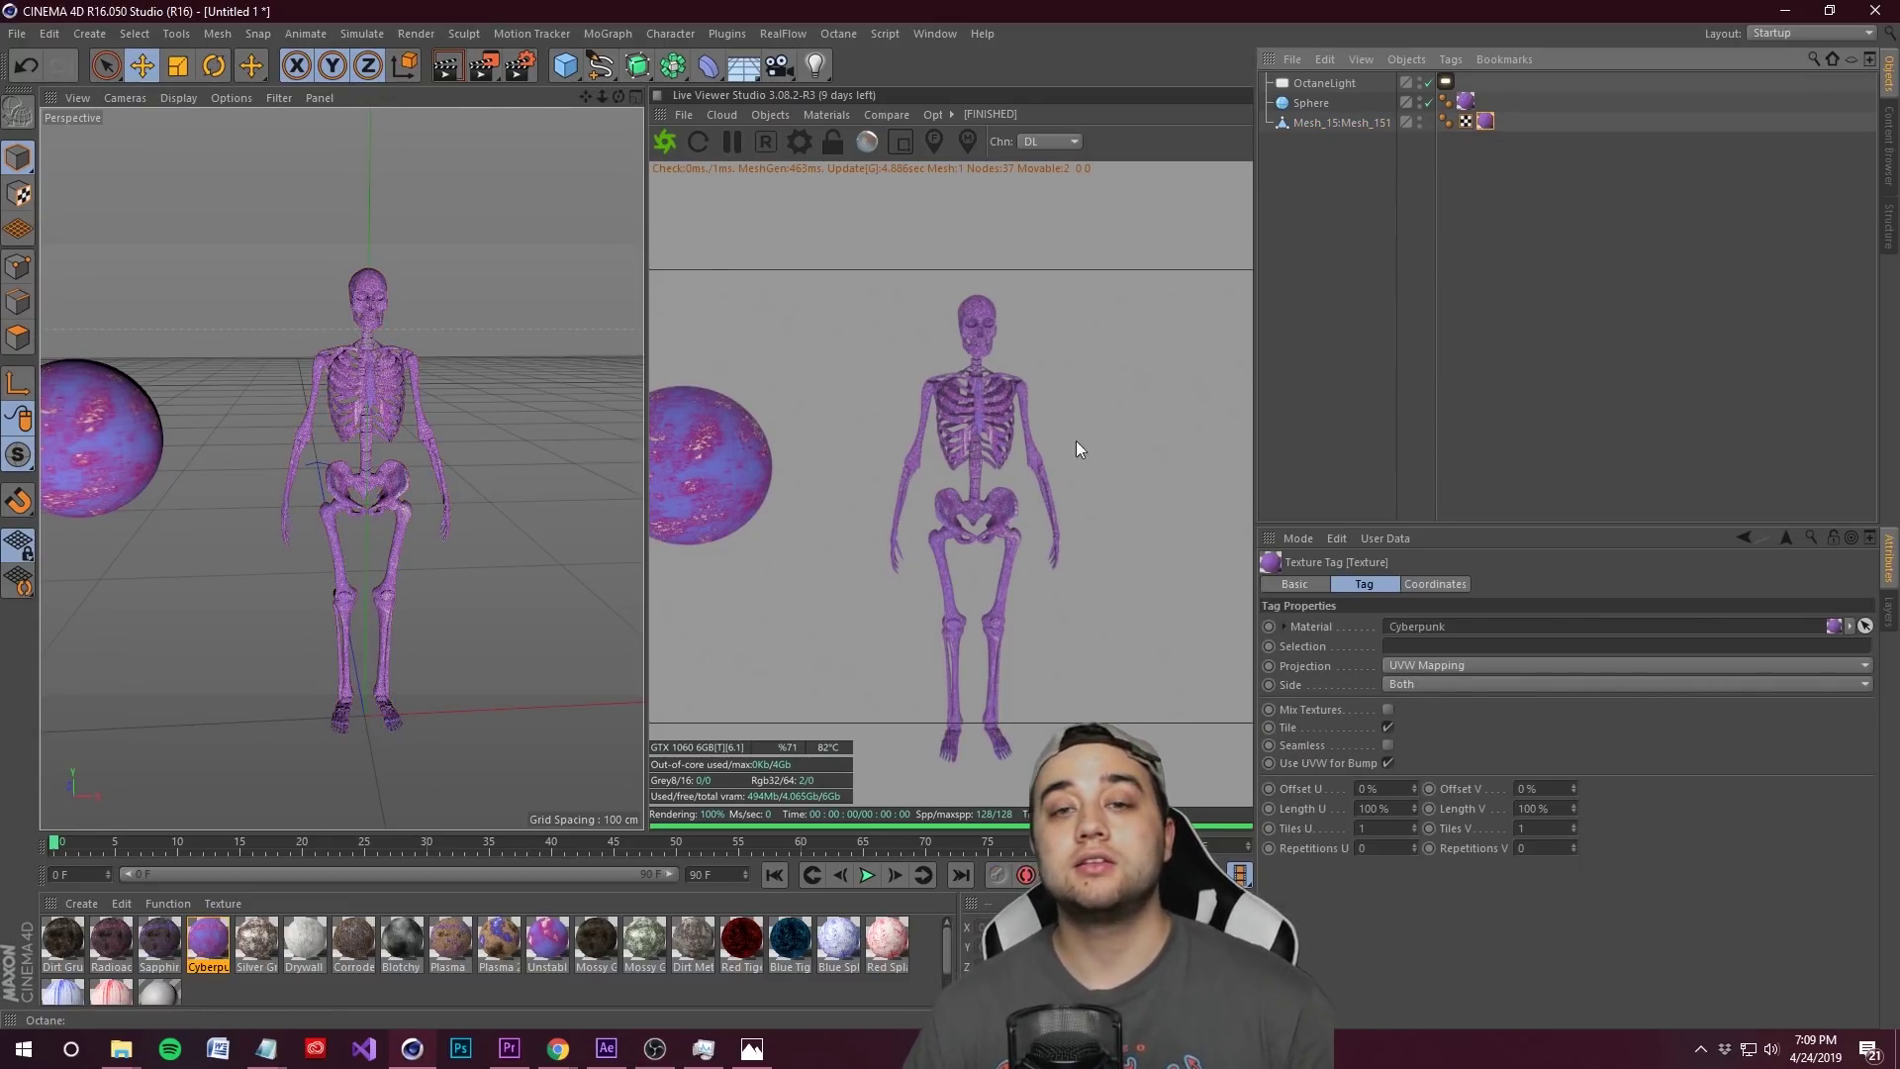
scroll(402, 313, "up", 5)
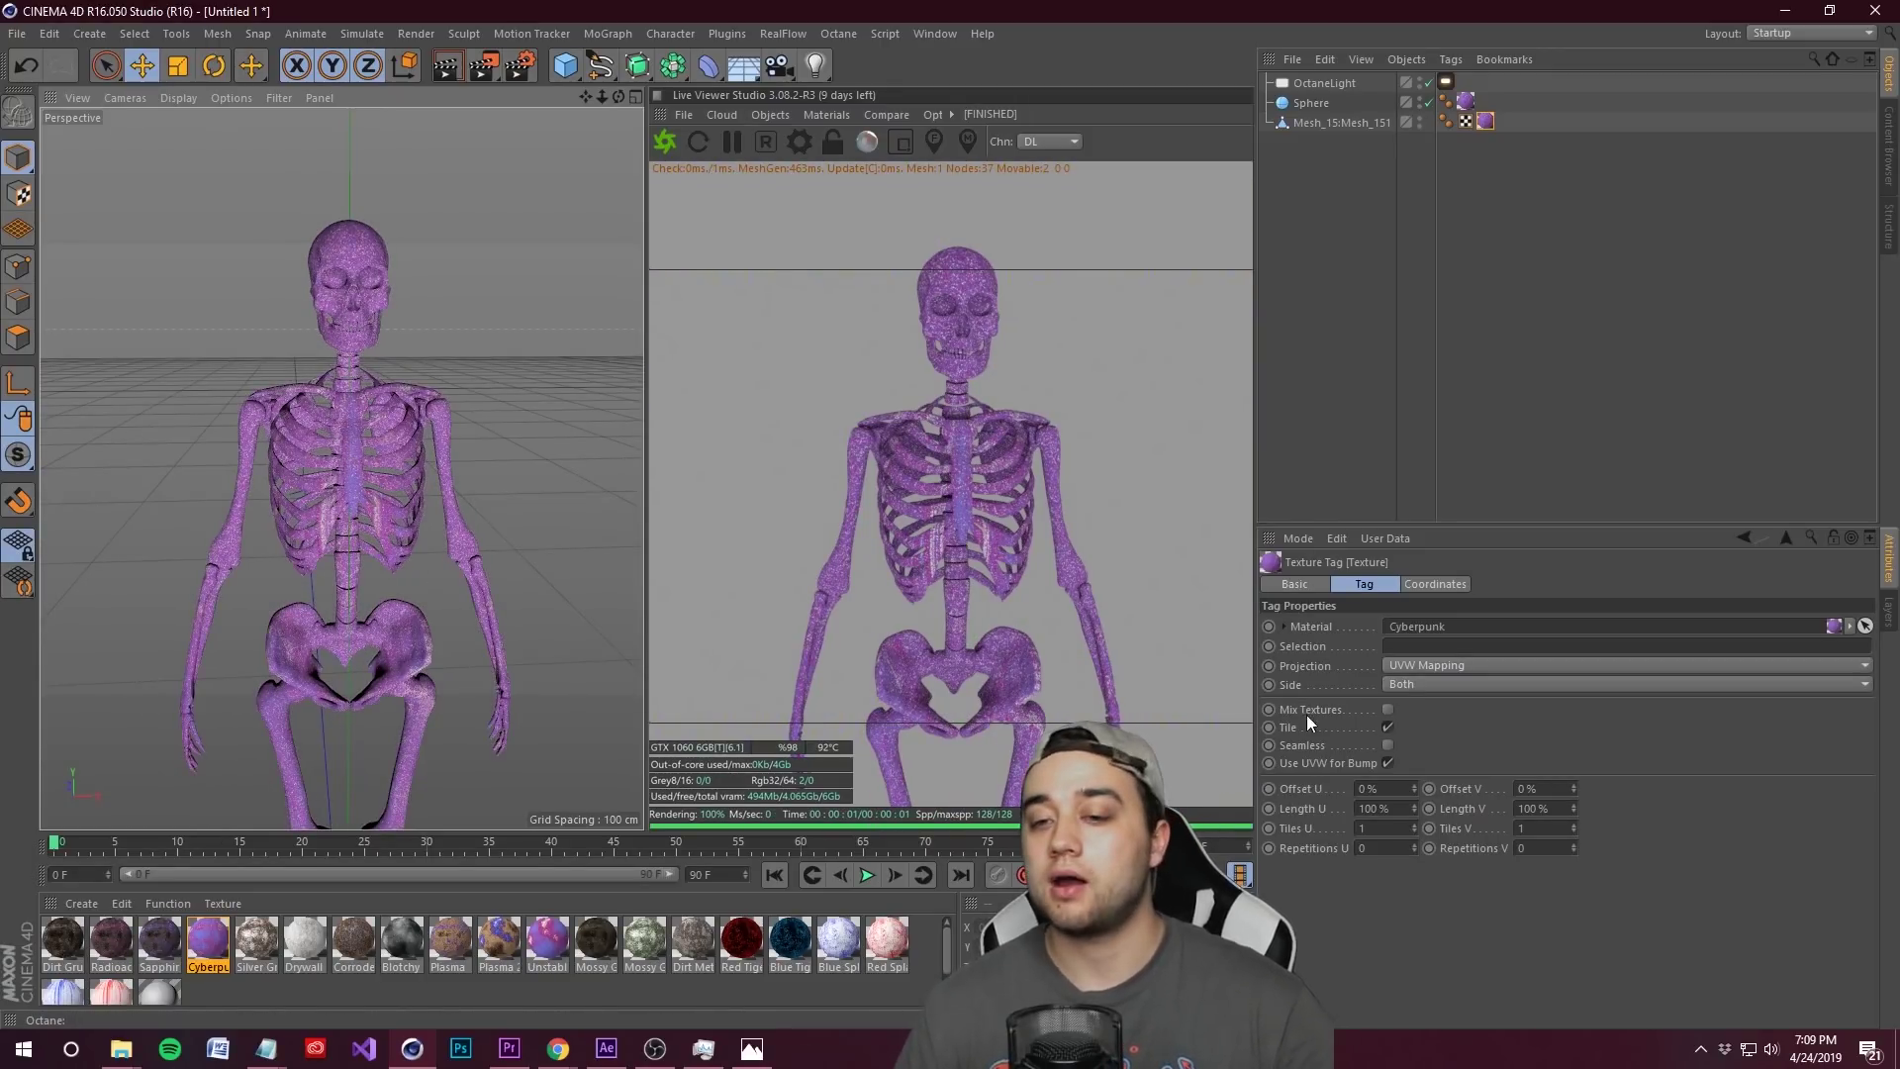
left_click(1440, 667)
left_click(1441, 726)
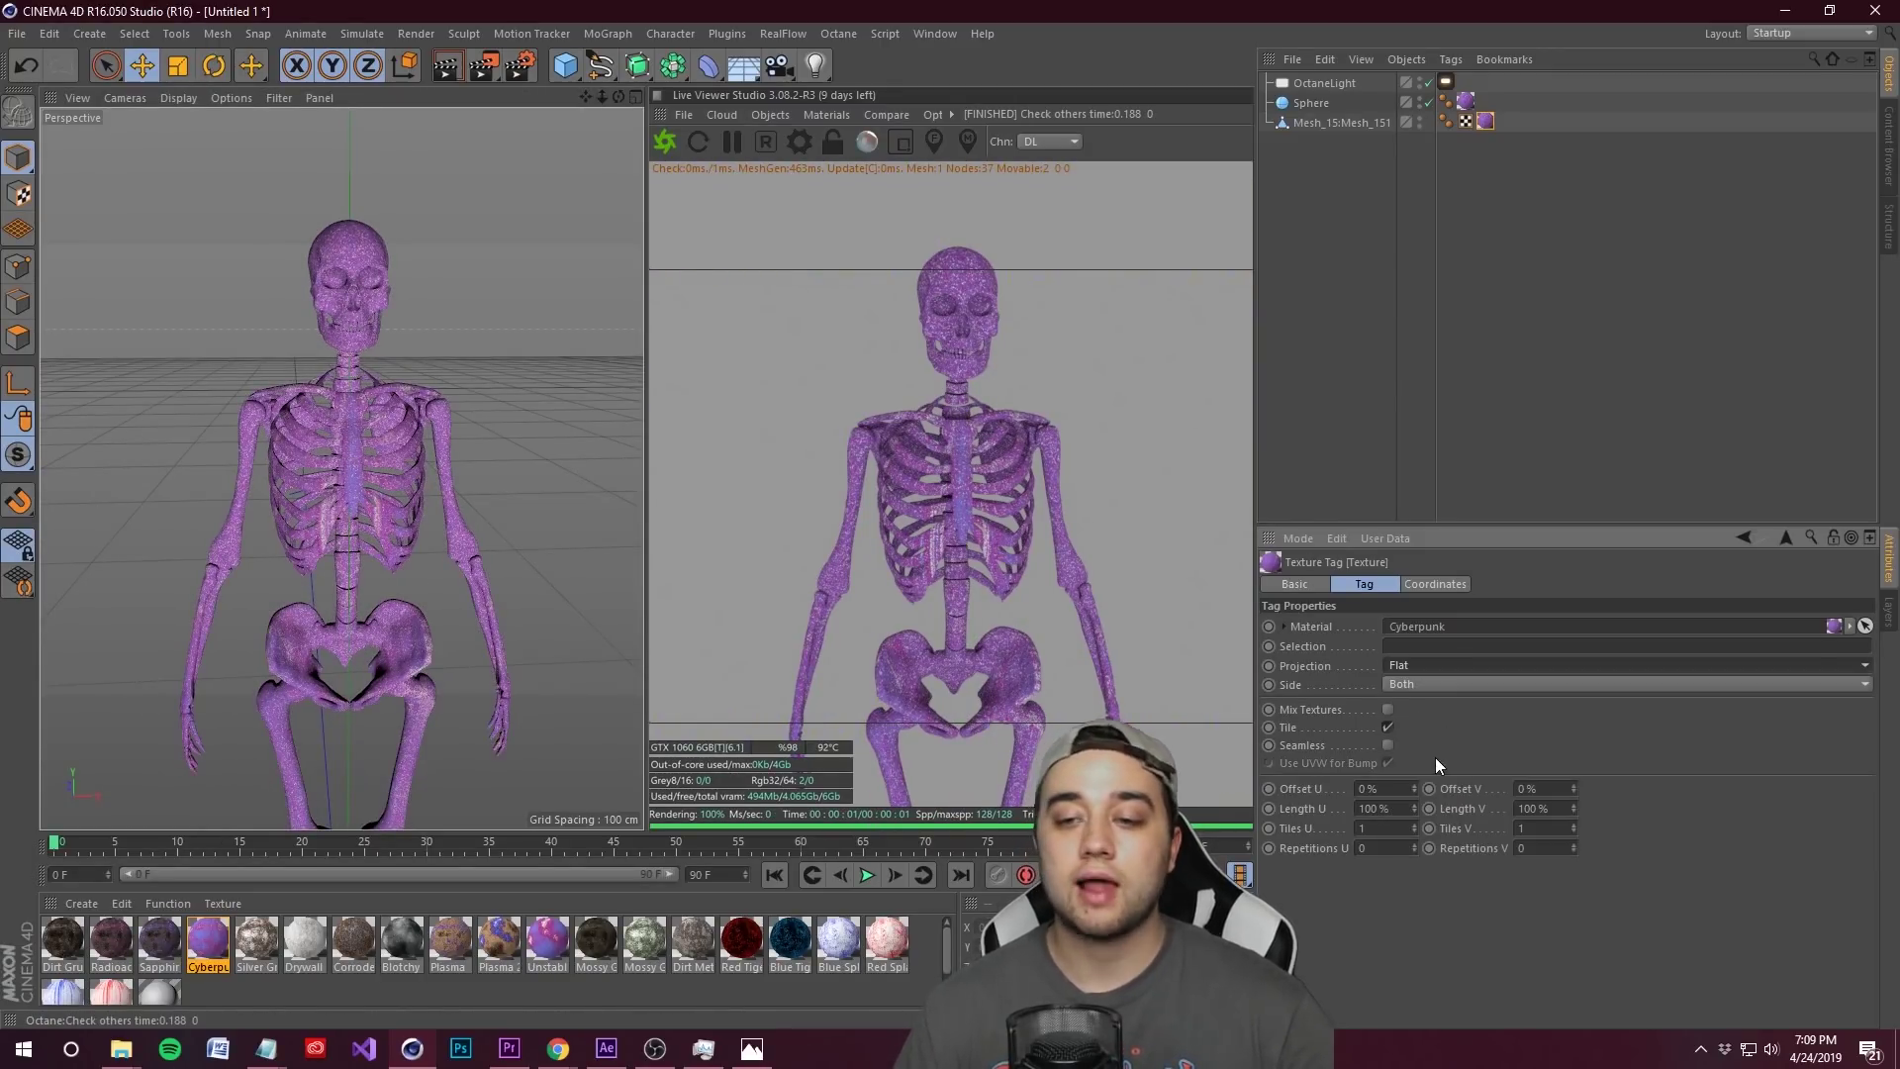
double_click(1374, 810)
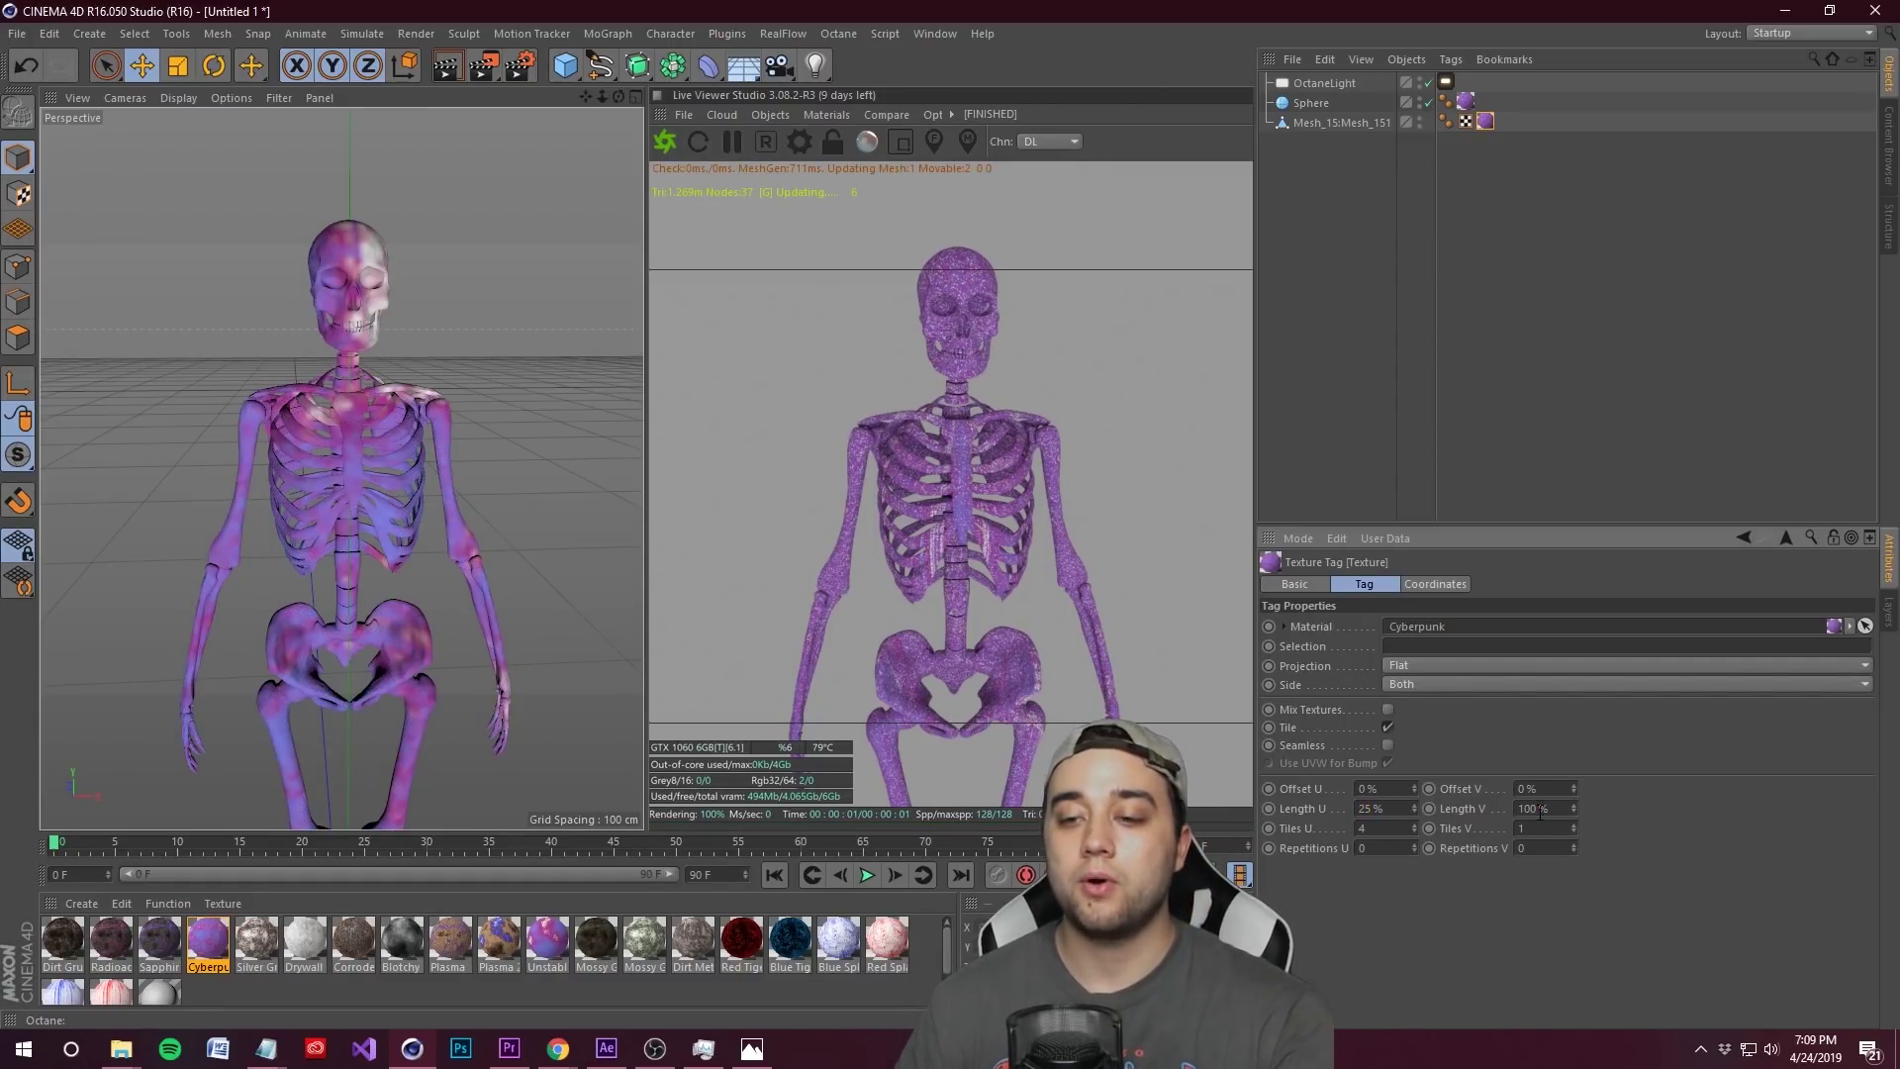
- Set the skeleton's Cyberpunk texture Length V to 25% and frame the skeleton beside the sphere
type("25")
key("Return")
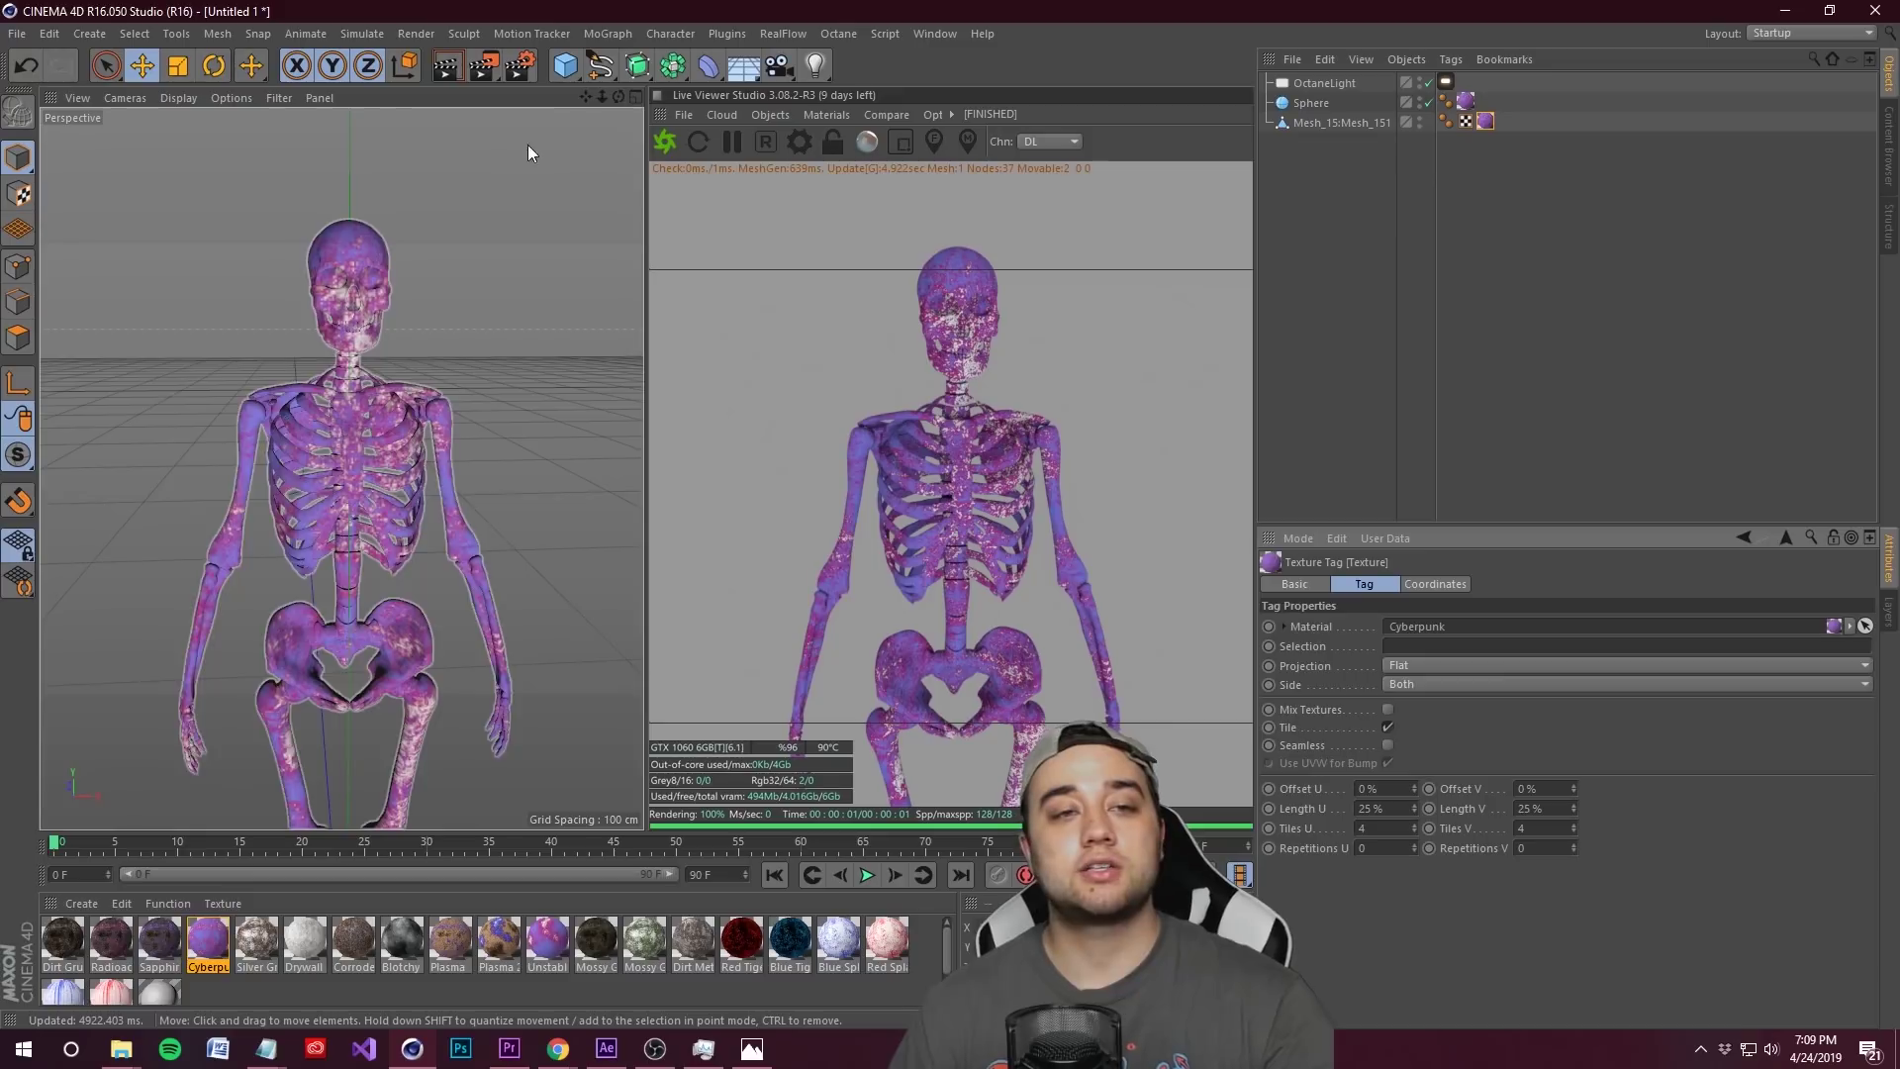
left_click_drag(588, 98, 588, 103)
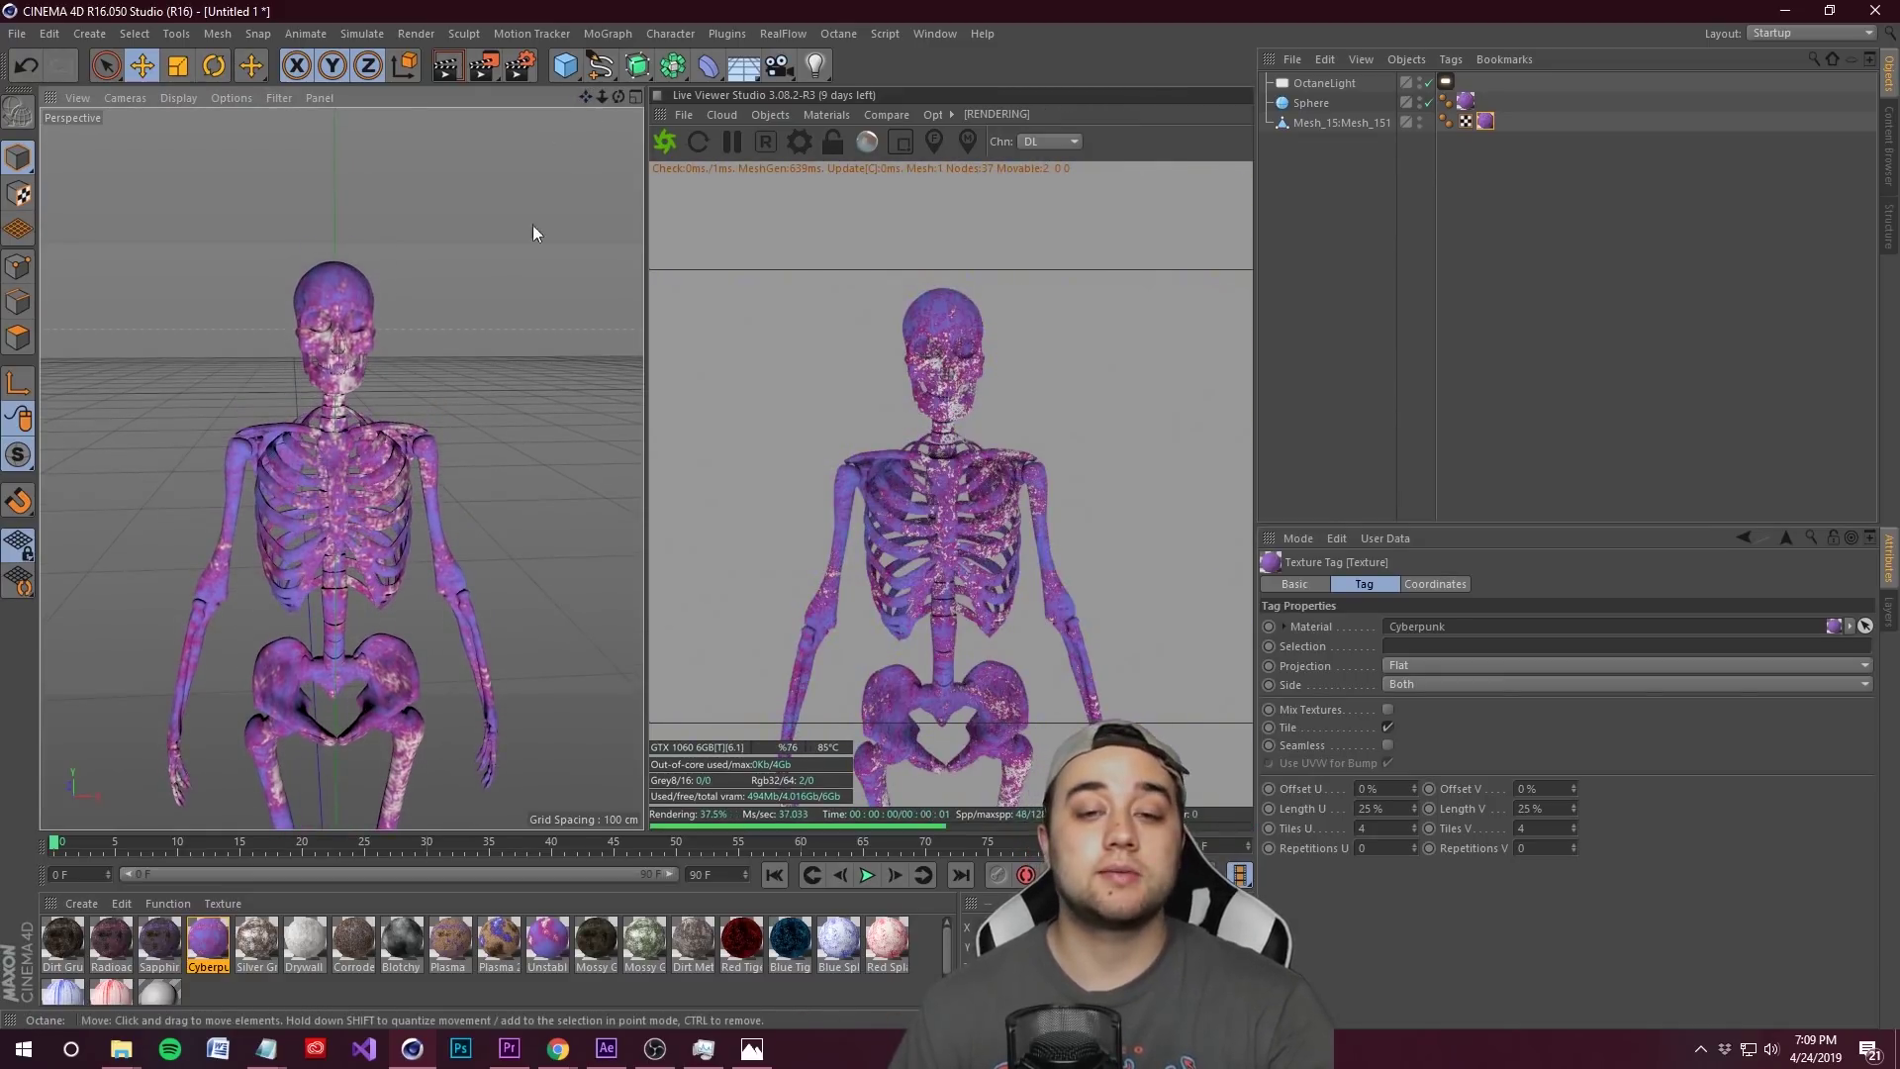
left_click_drag(533, 224, 211, 303, "alt")
left_click_drag(353, 323, 497, 318, "alt")
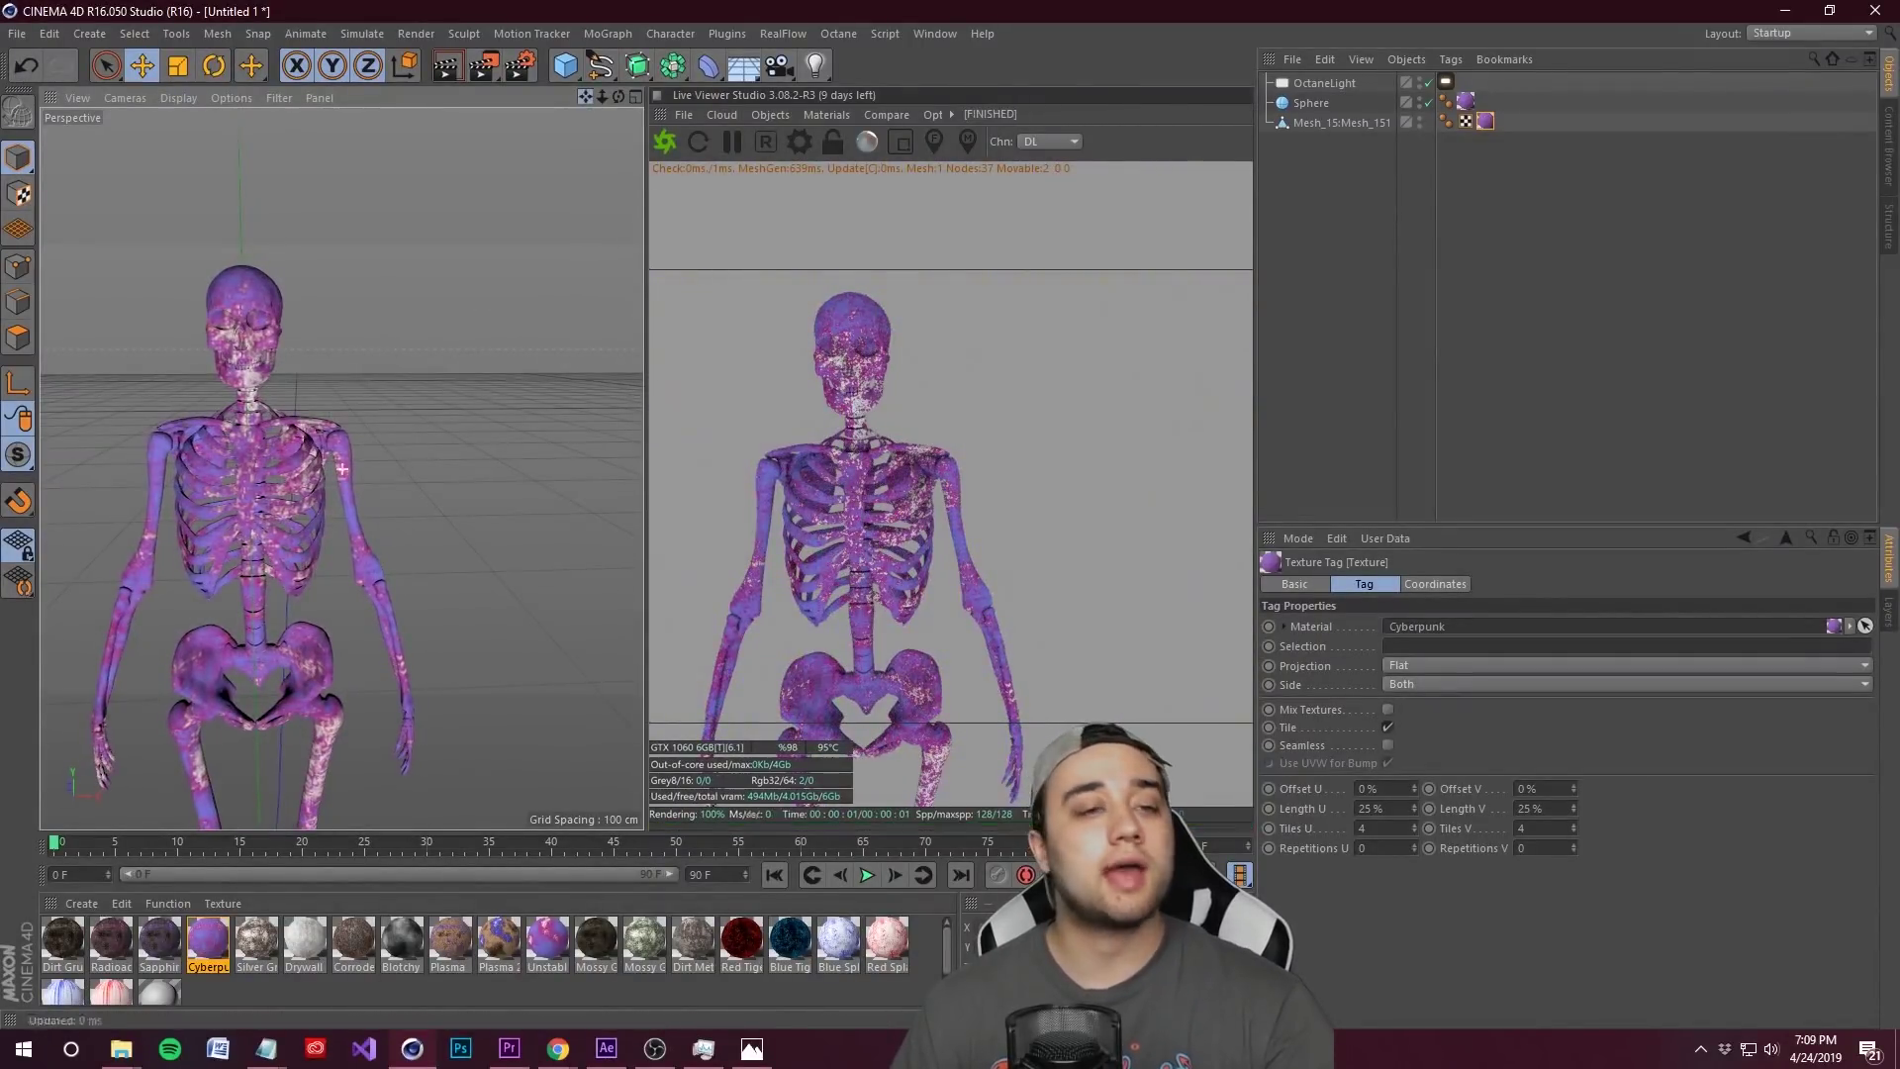
left_click_drag(616, 134, 423, 234, "alt")
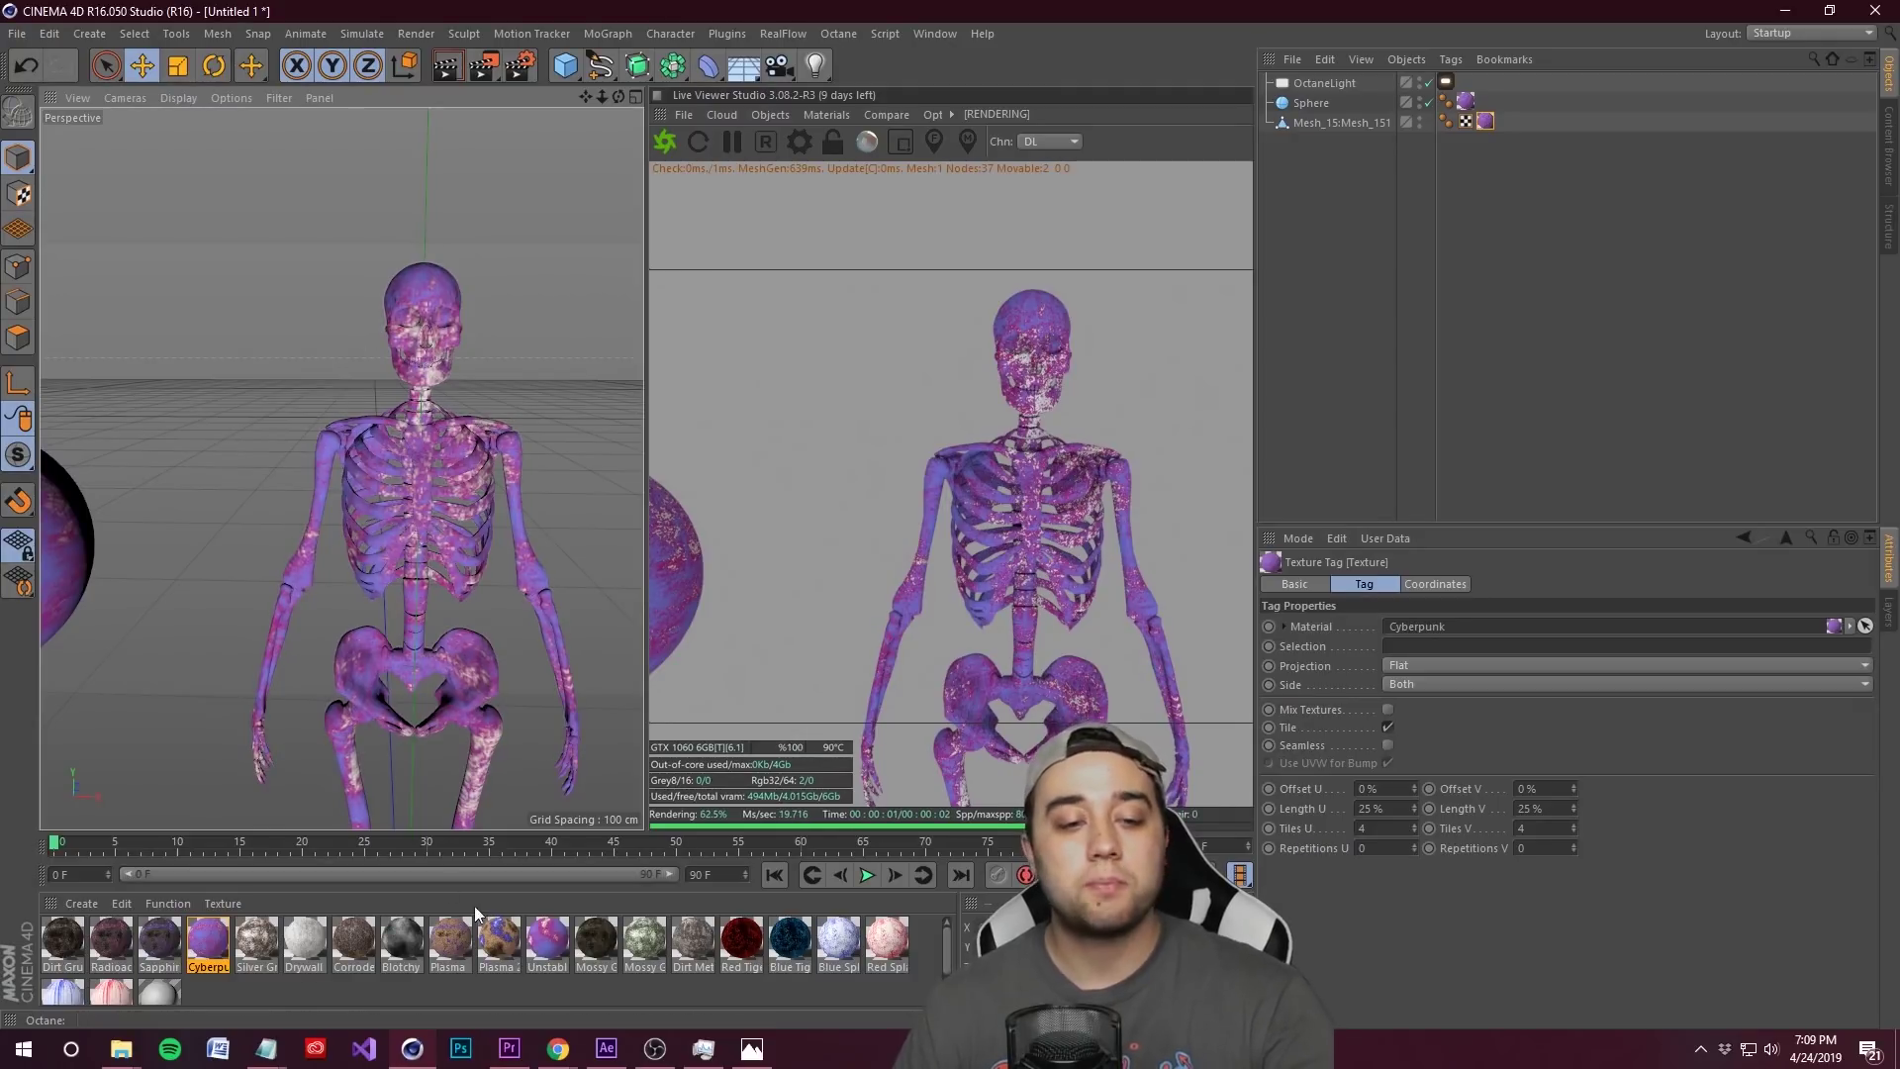
- Look through other pack materials, including Red Splash, Mossy Grunge, Unstable and Corroded Metal
left_click(883, 945)
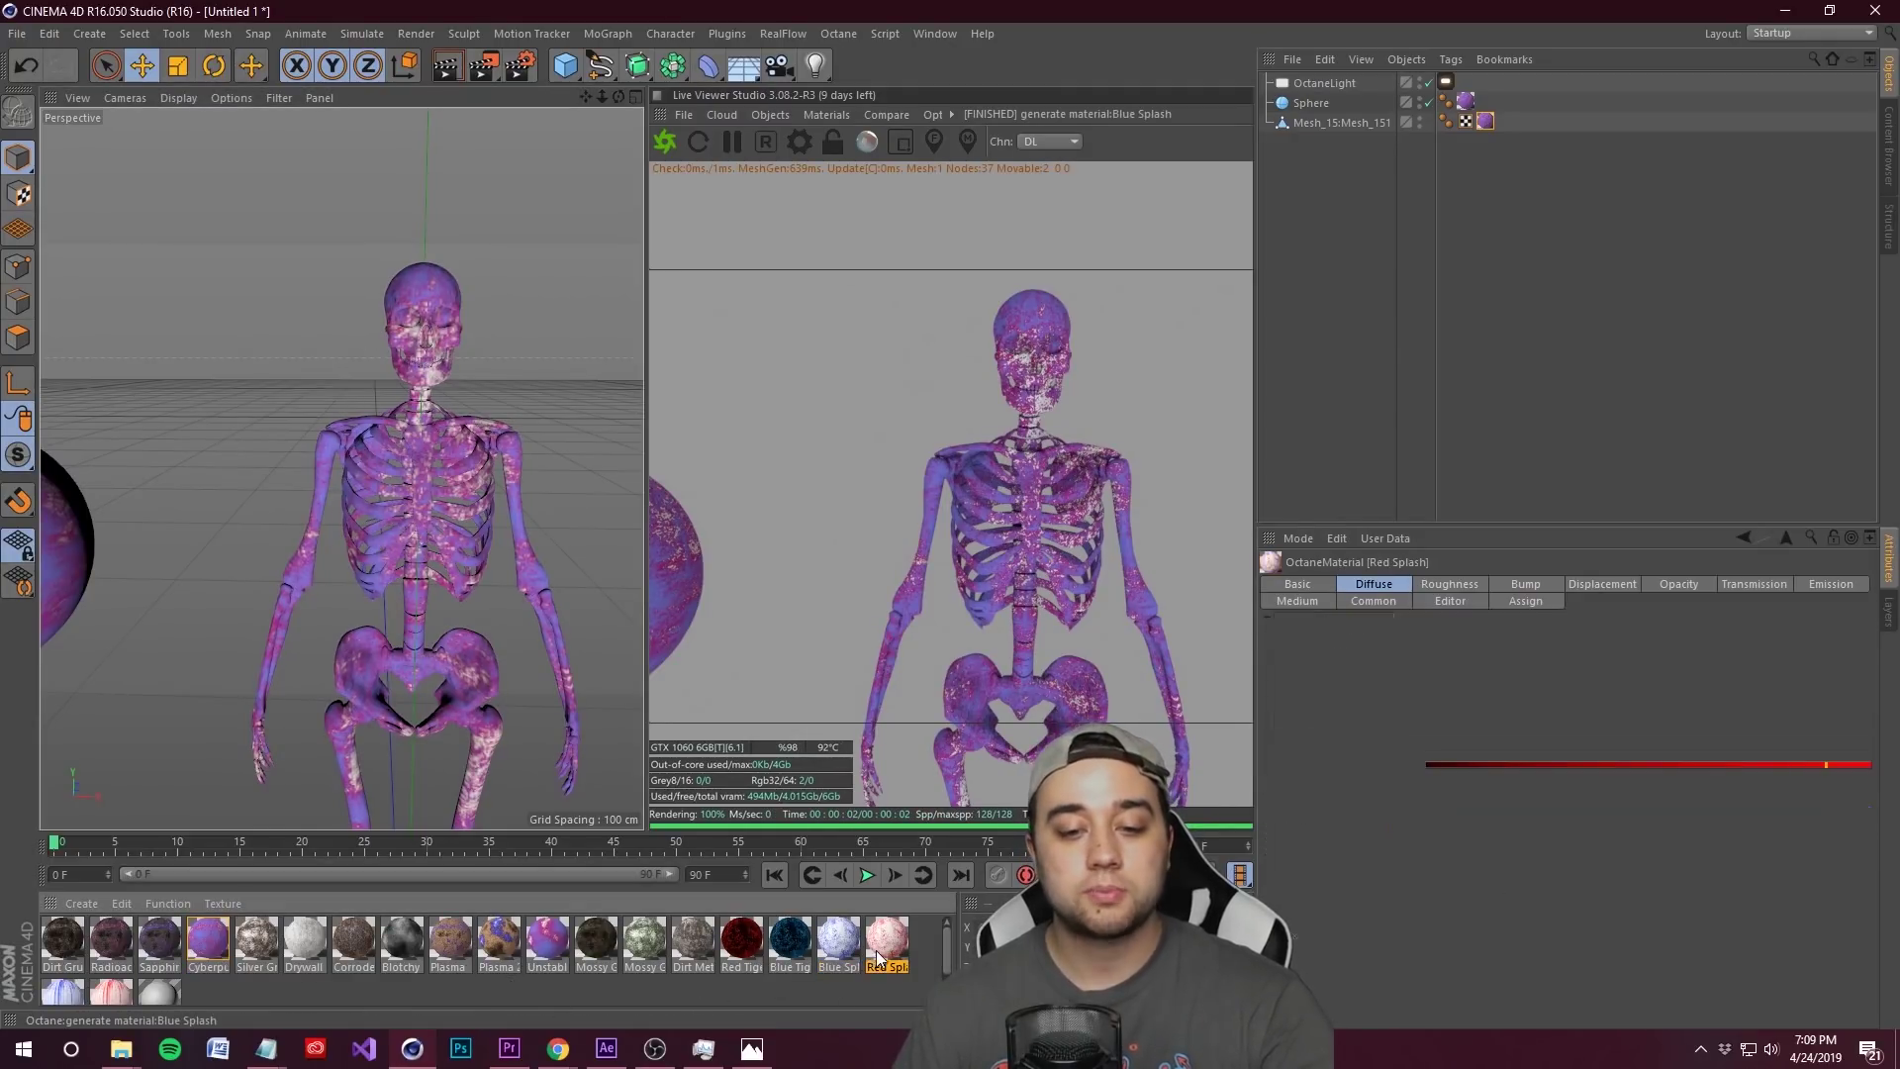
left_click(790, 945)
left_click(638, 955)
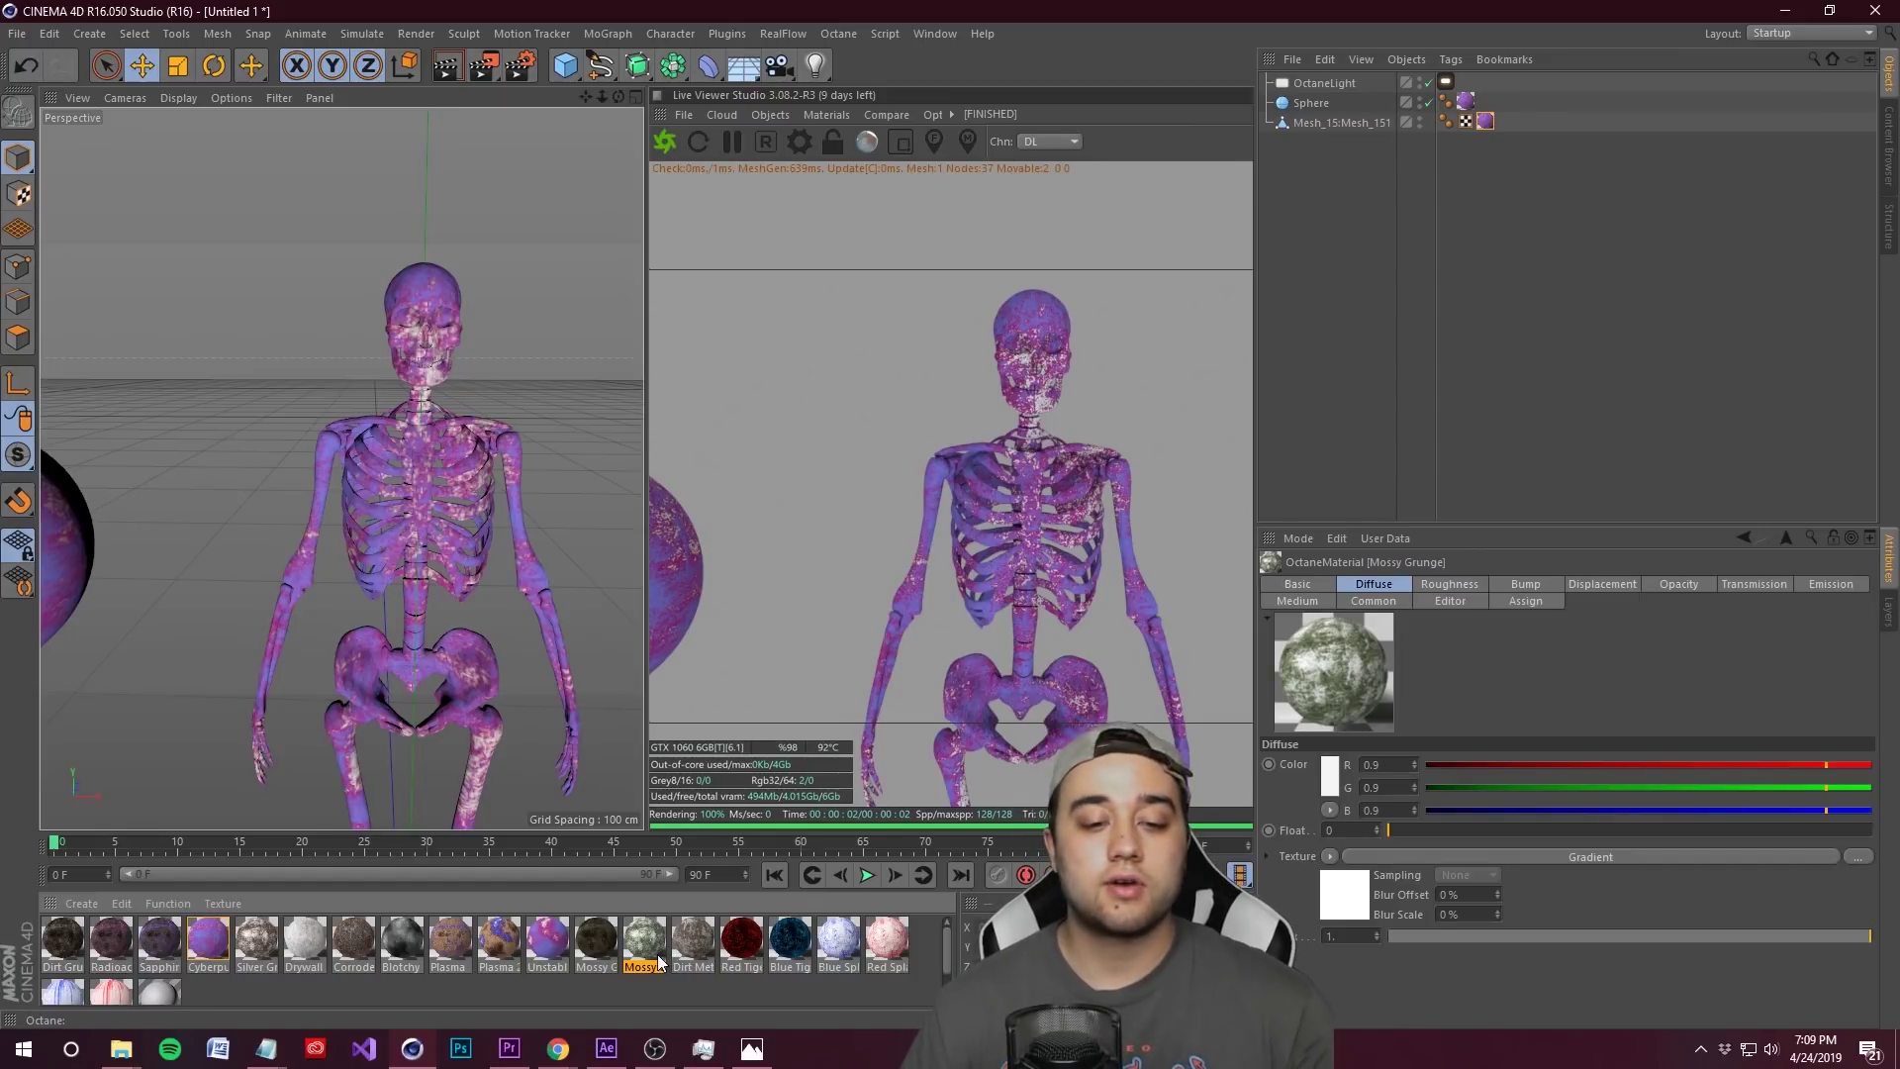
left_click(490, 958)
left_click(542, 944)
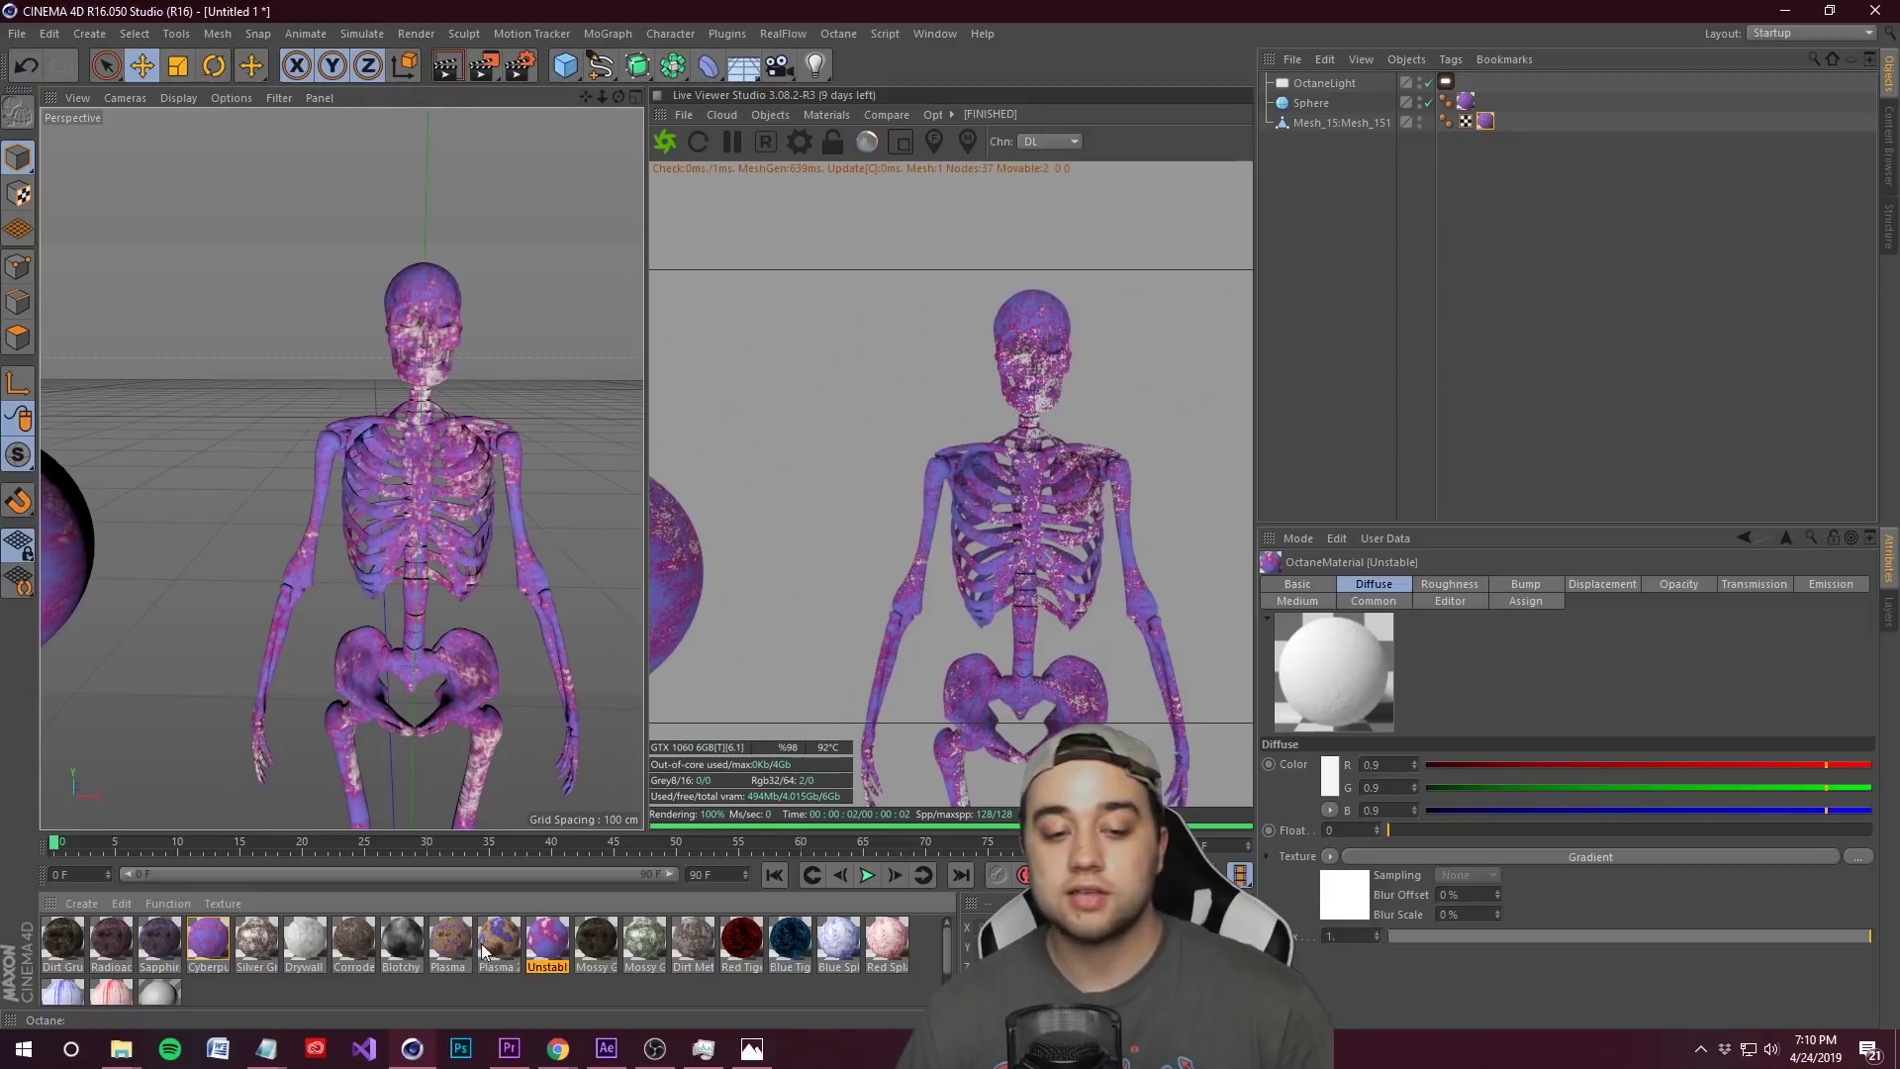
left_click(353, 938)
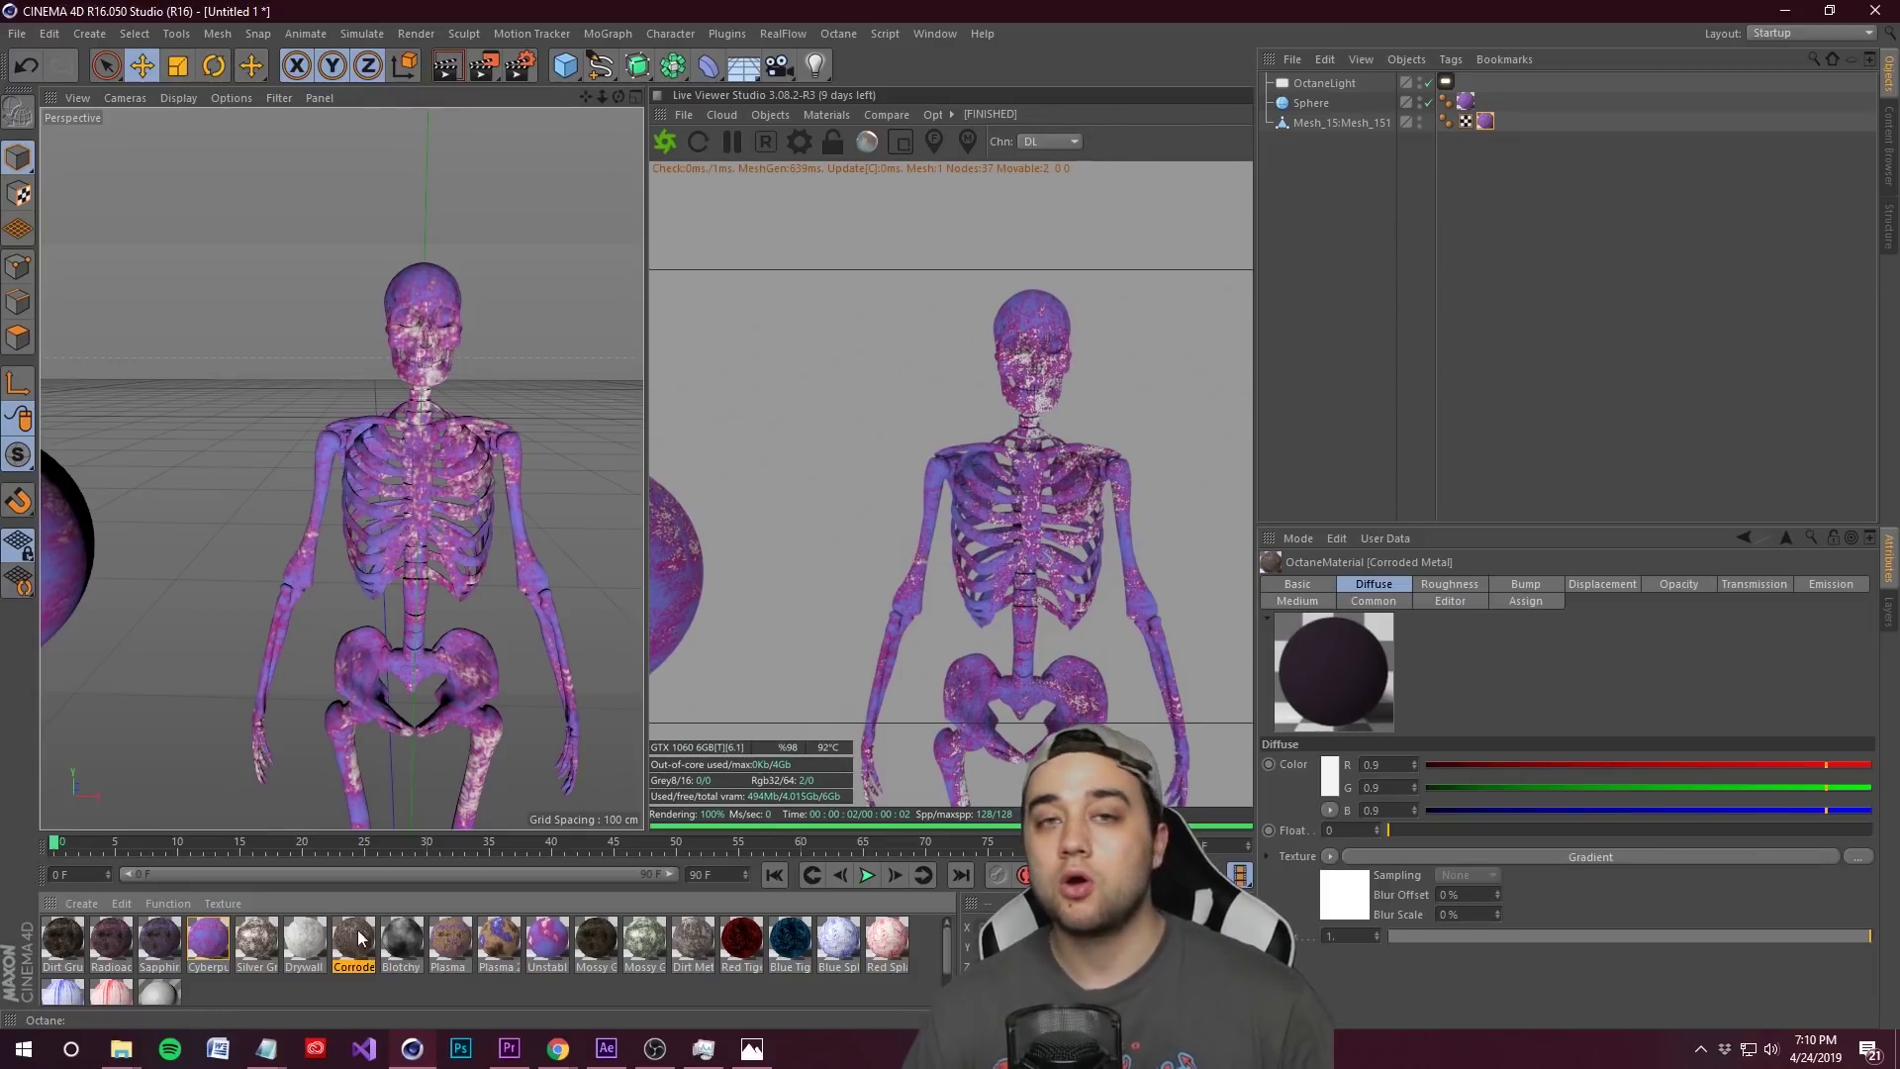
- Delete the skeleton's Cyberpunk texture tag and apply the Blue Splash material to the mesh
key("ctrl+z")
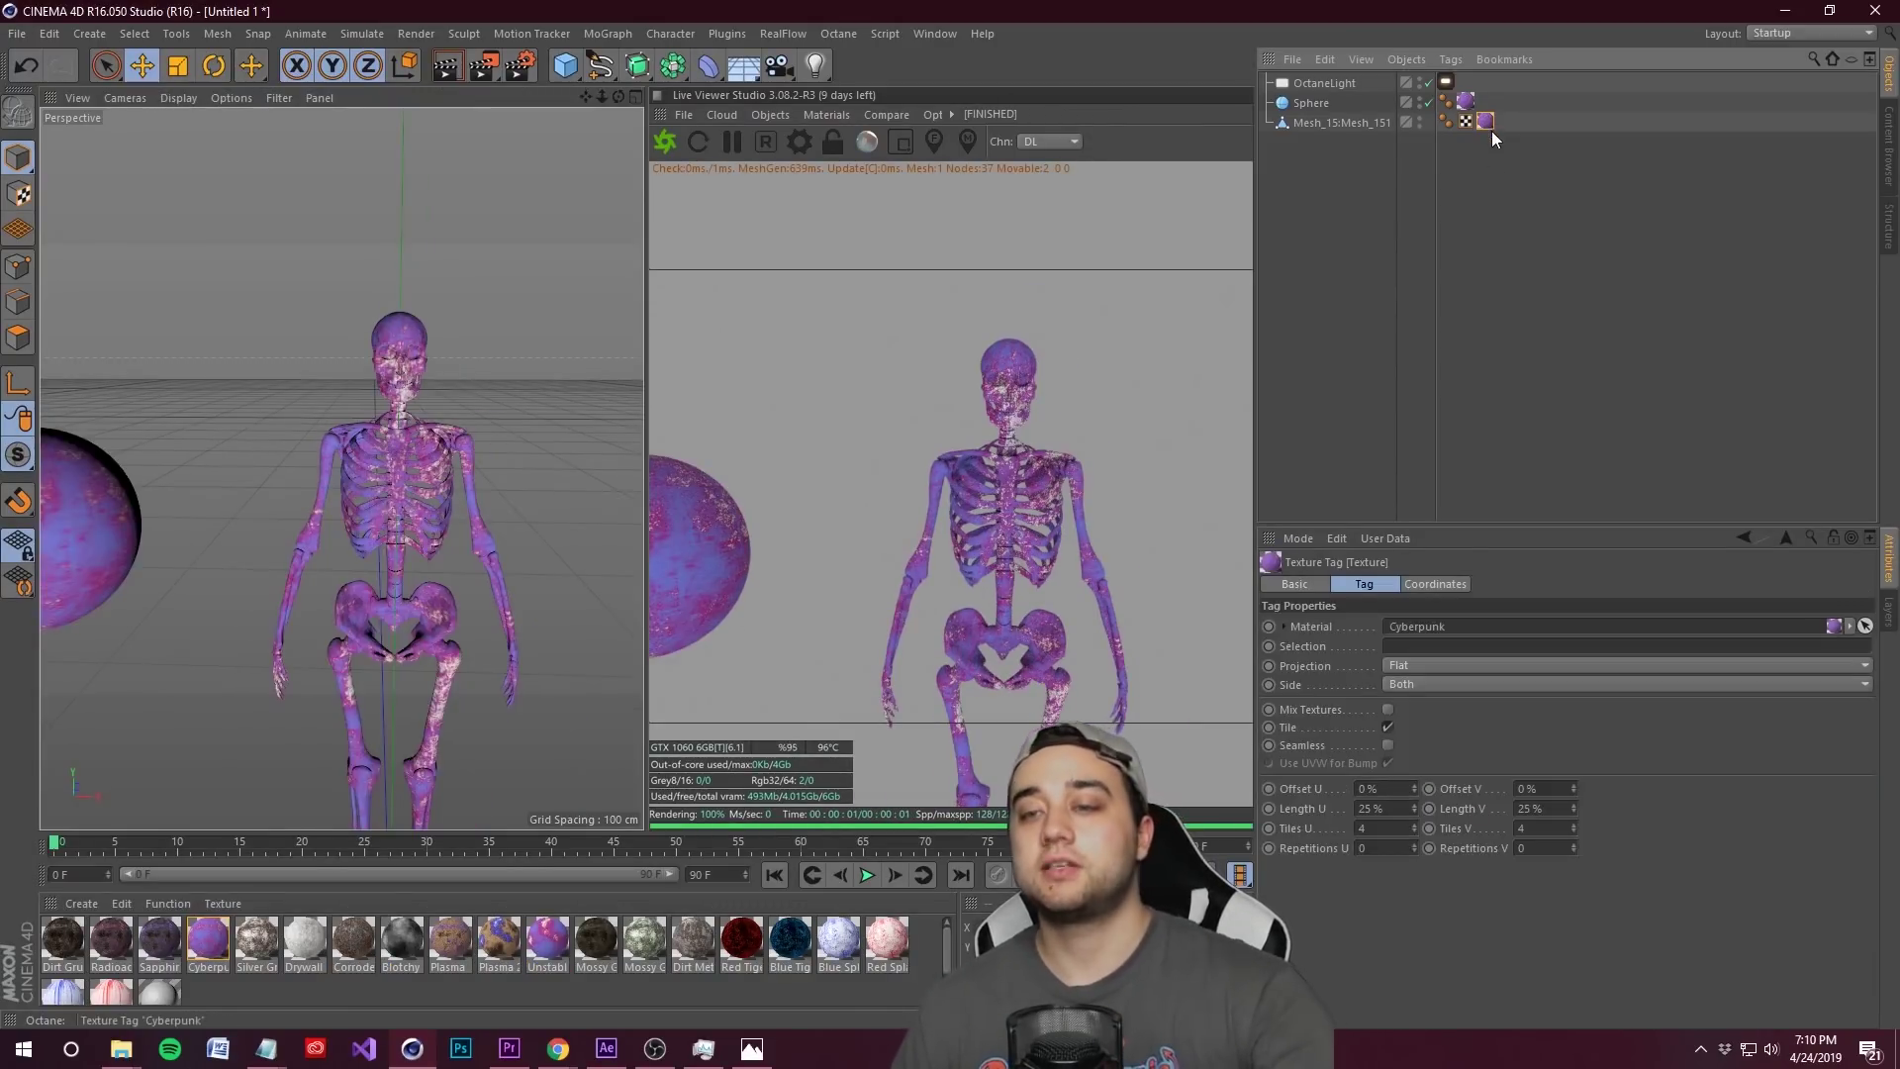
key("ctrl+z")
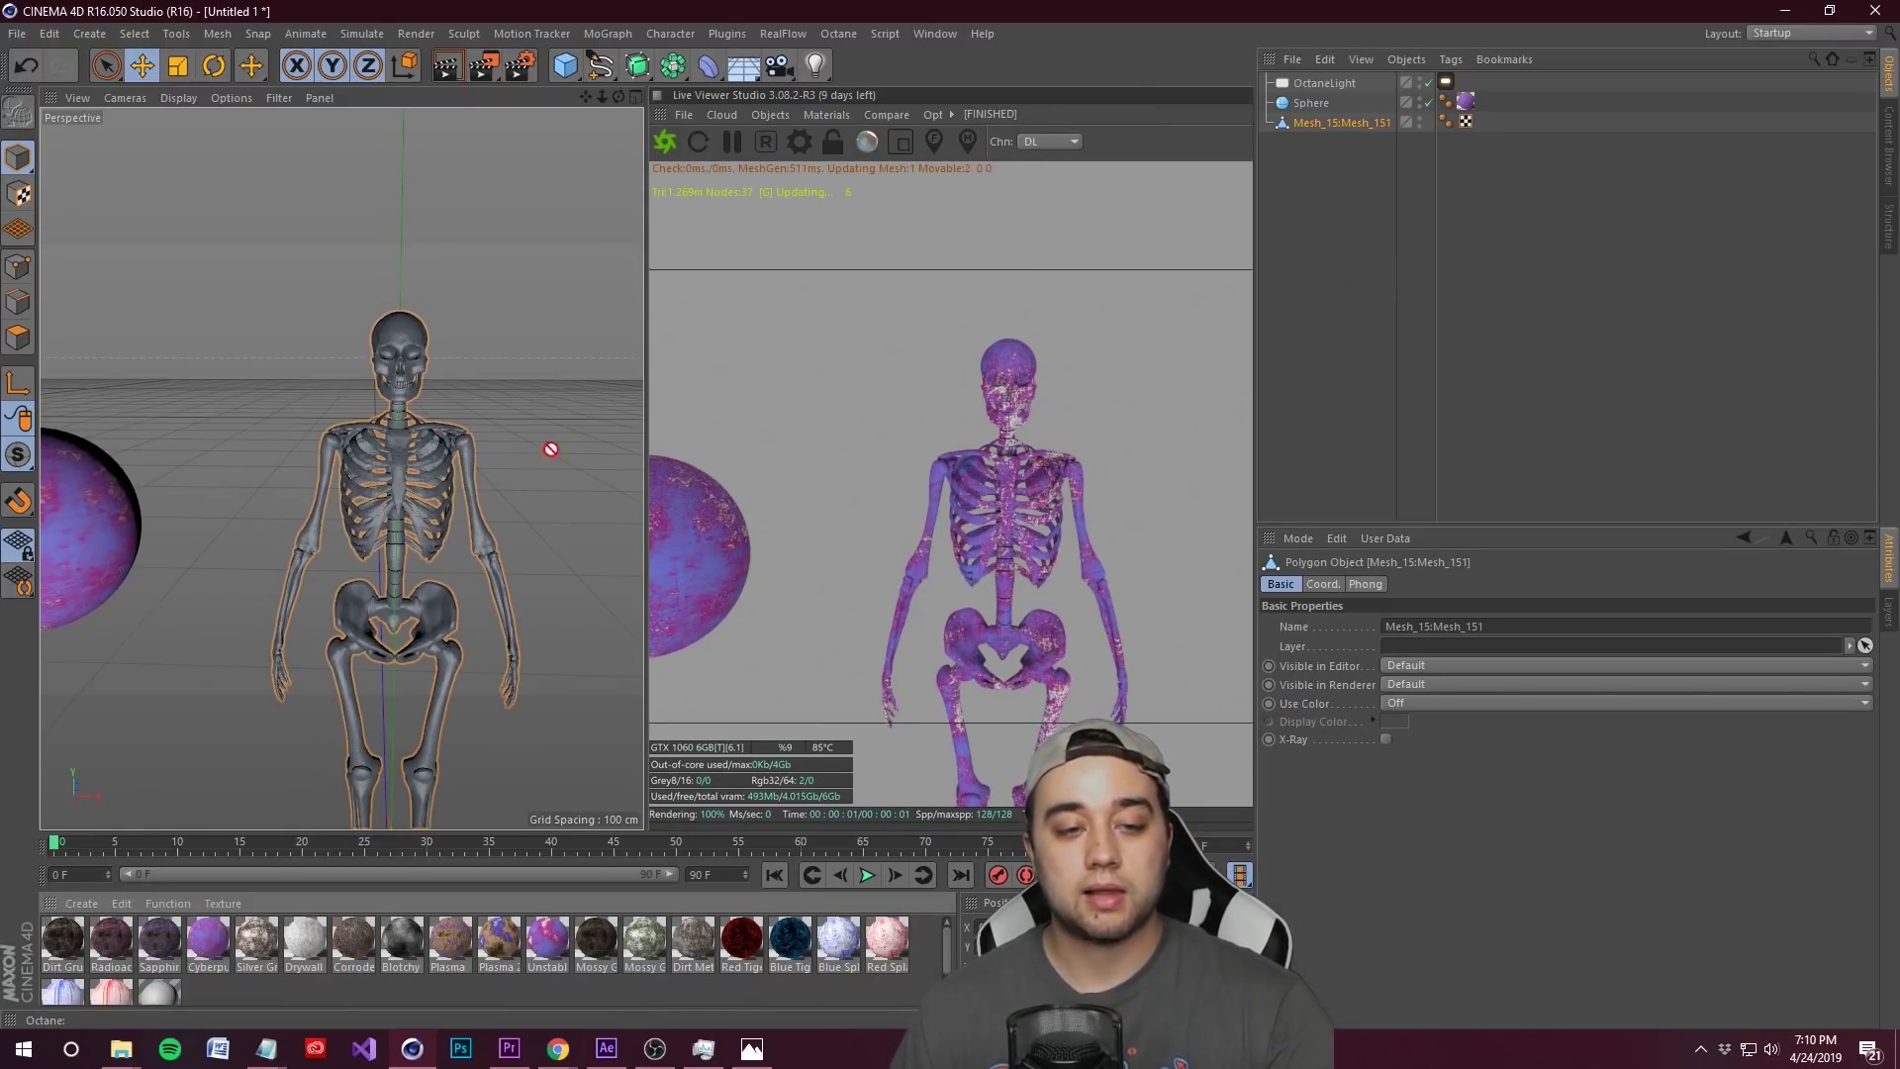
left_click_drag(552, 448, 440, 475)
left_click(1485, 121)
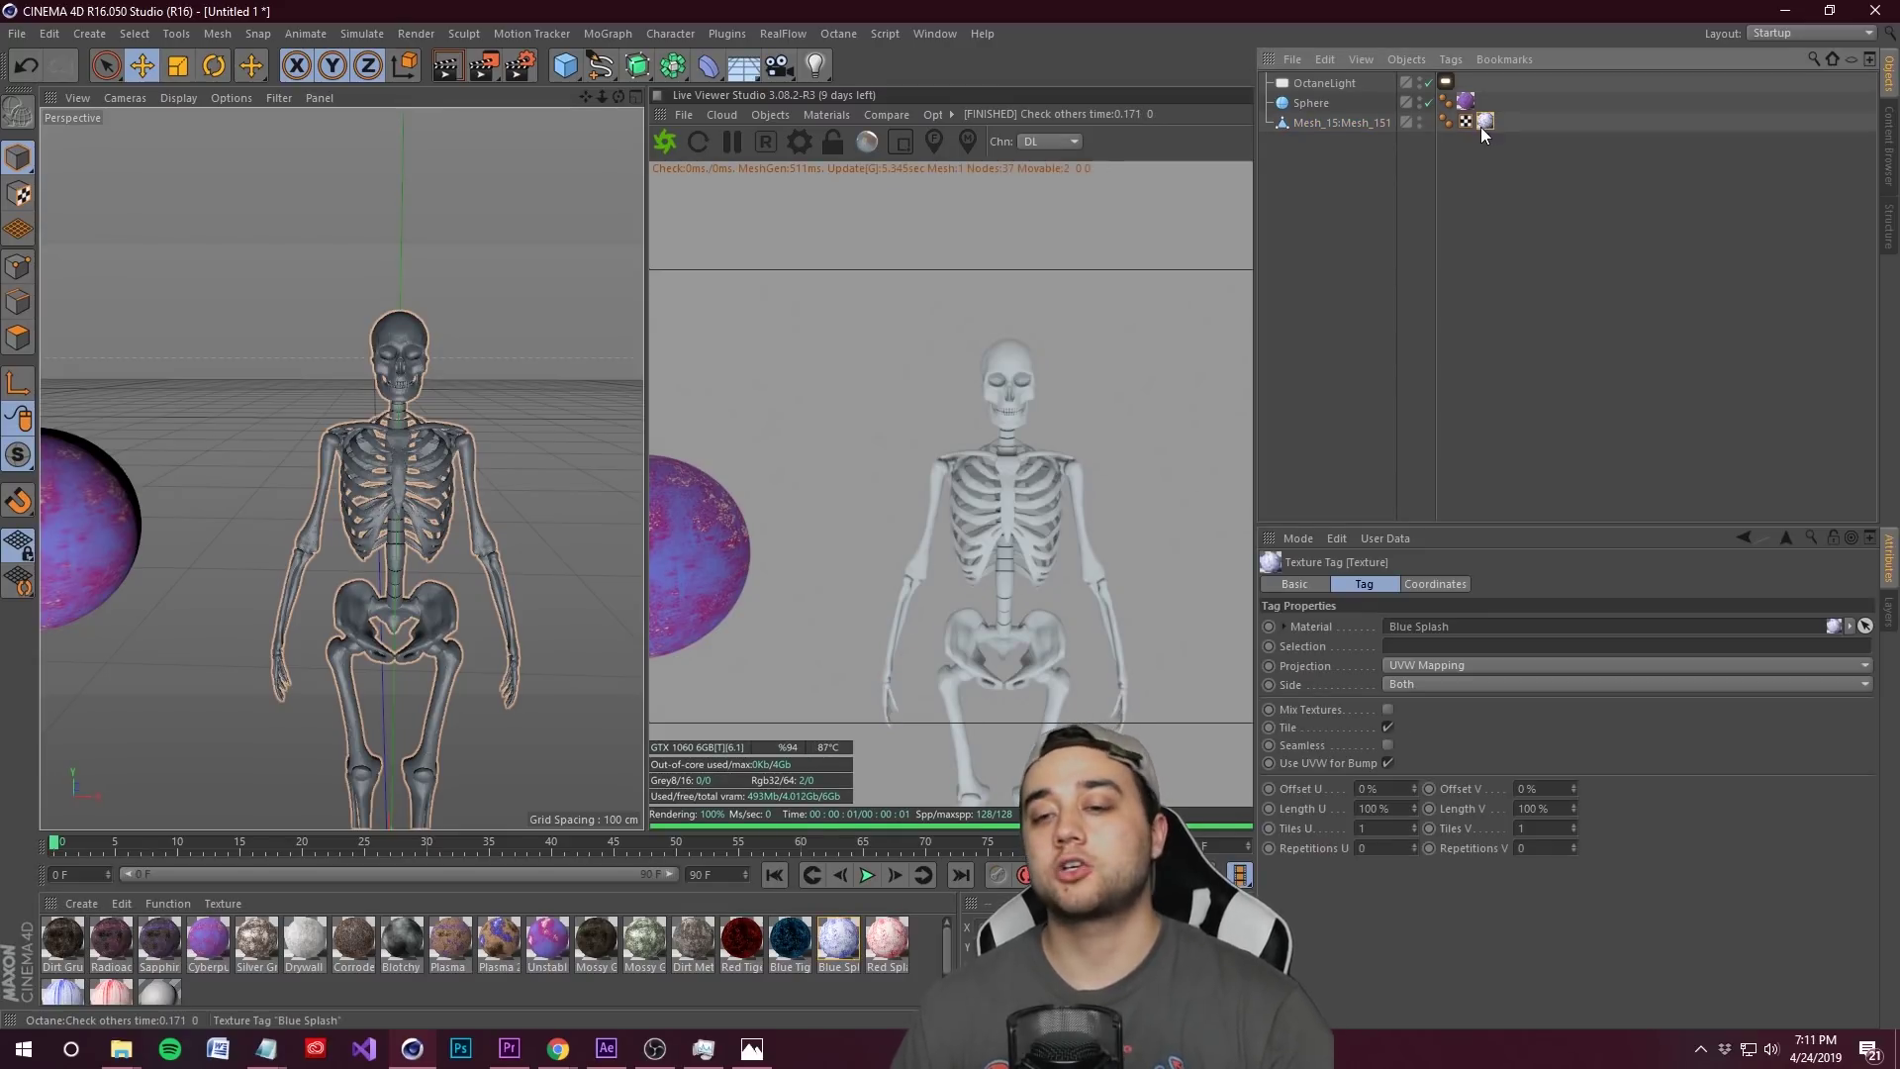
- Set the skeleton's Blue Splash texture projection to Flat with Length U and Length V at 25%
left_click(1416, 665)
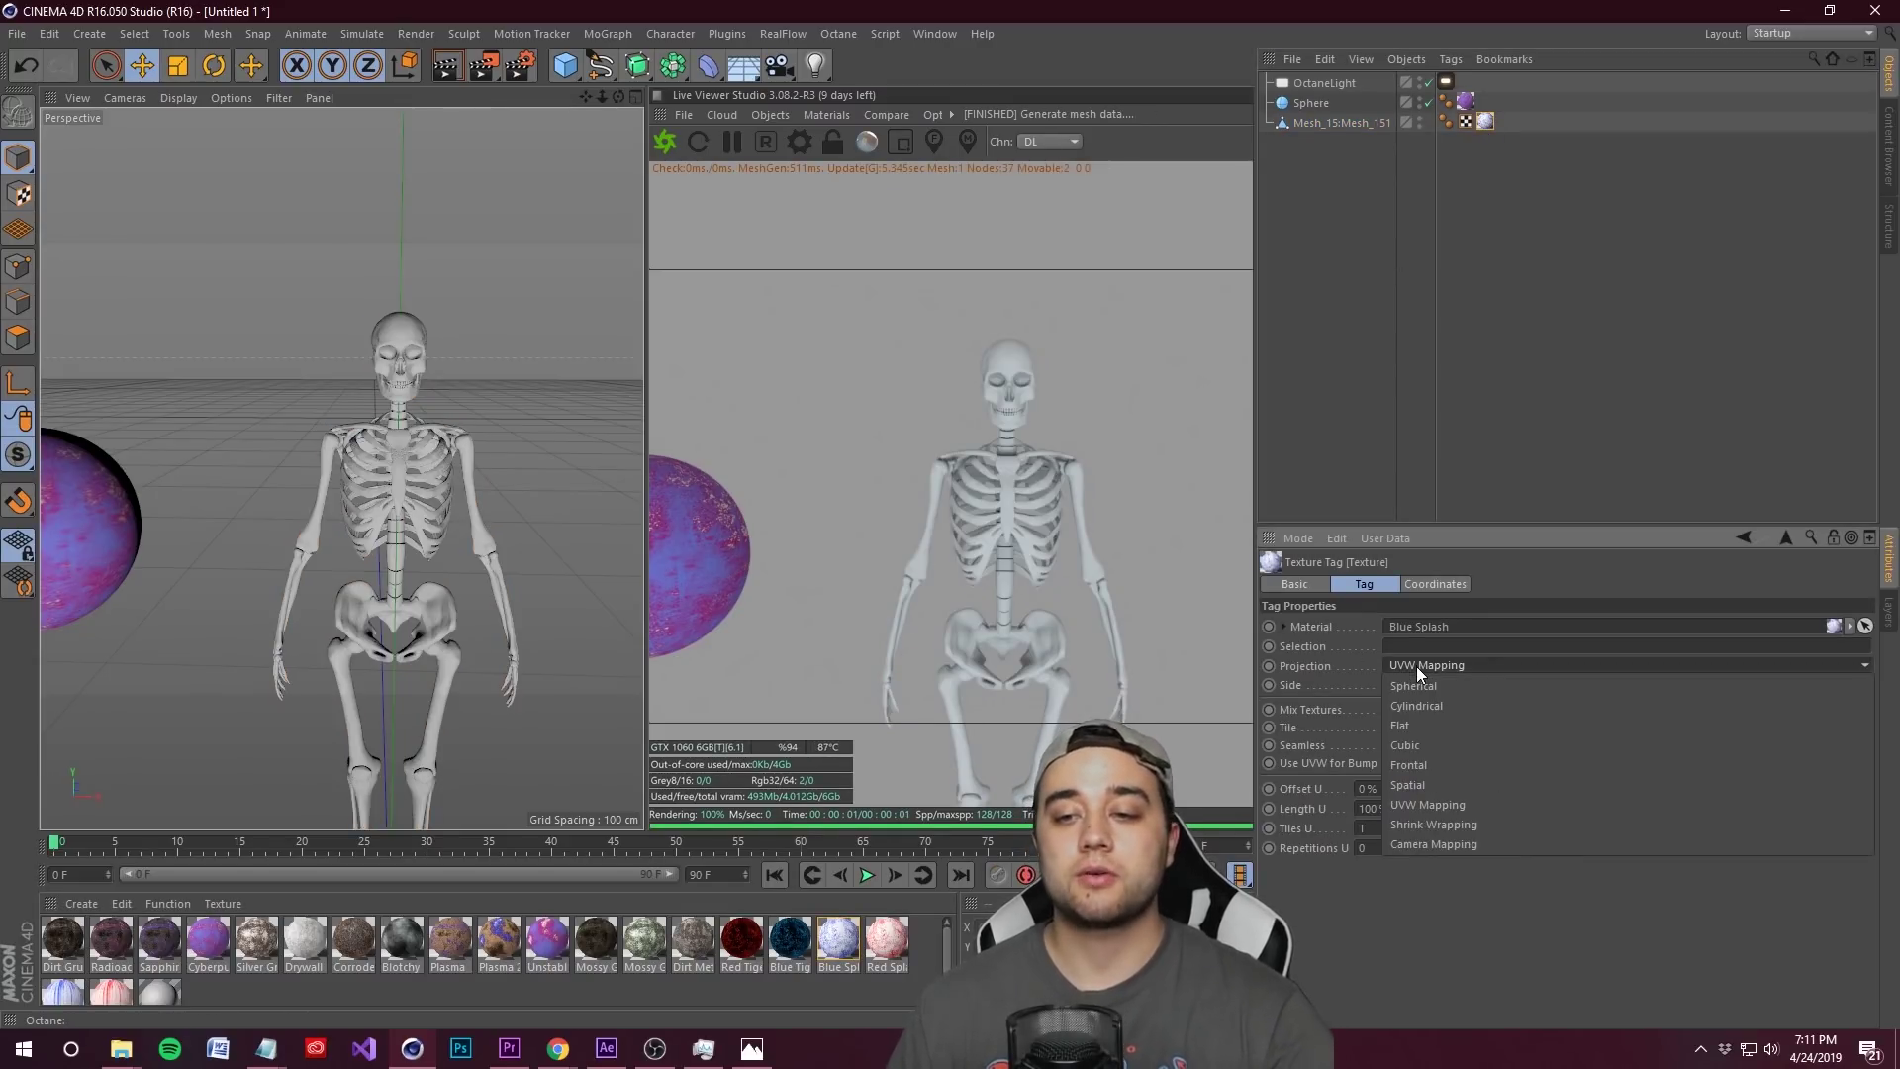
left_click(1425, 724)
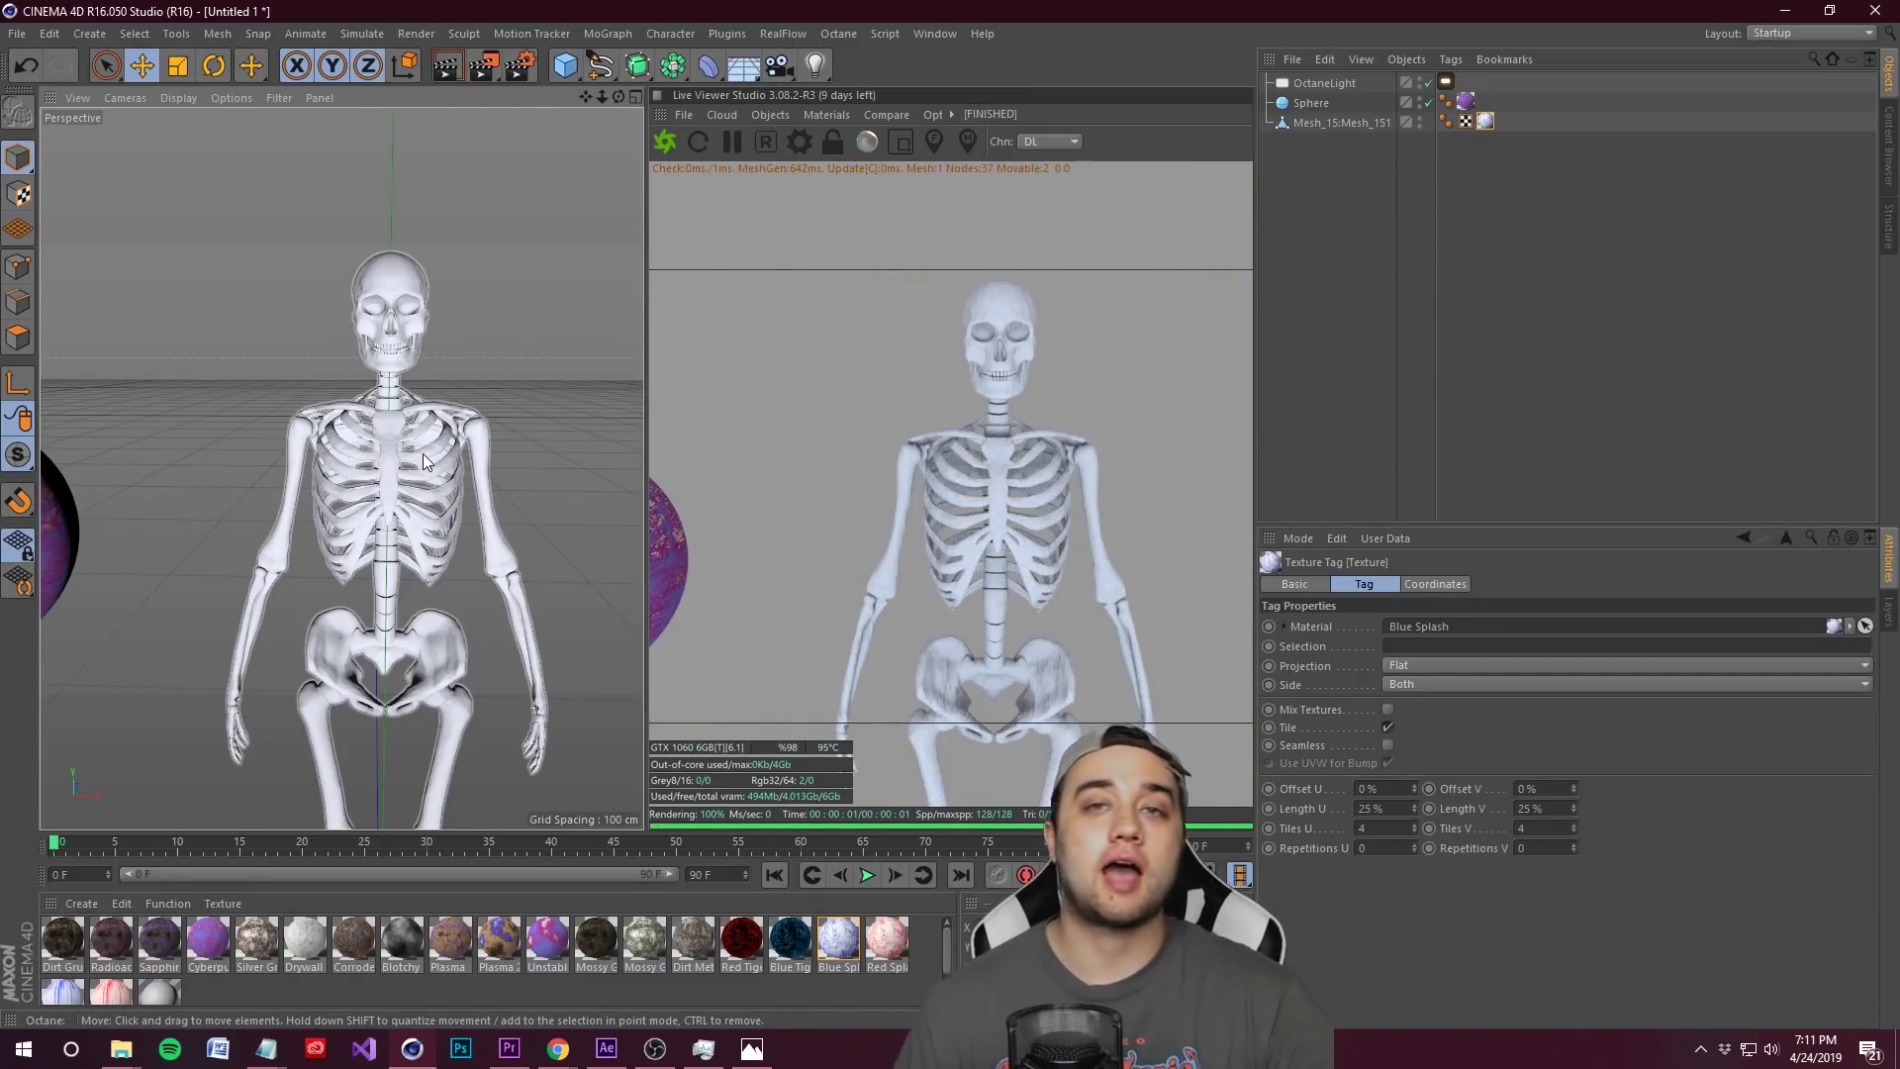
scroll(708, 970, "down", 1)
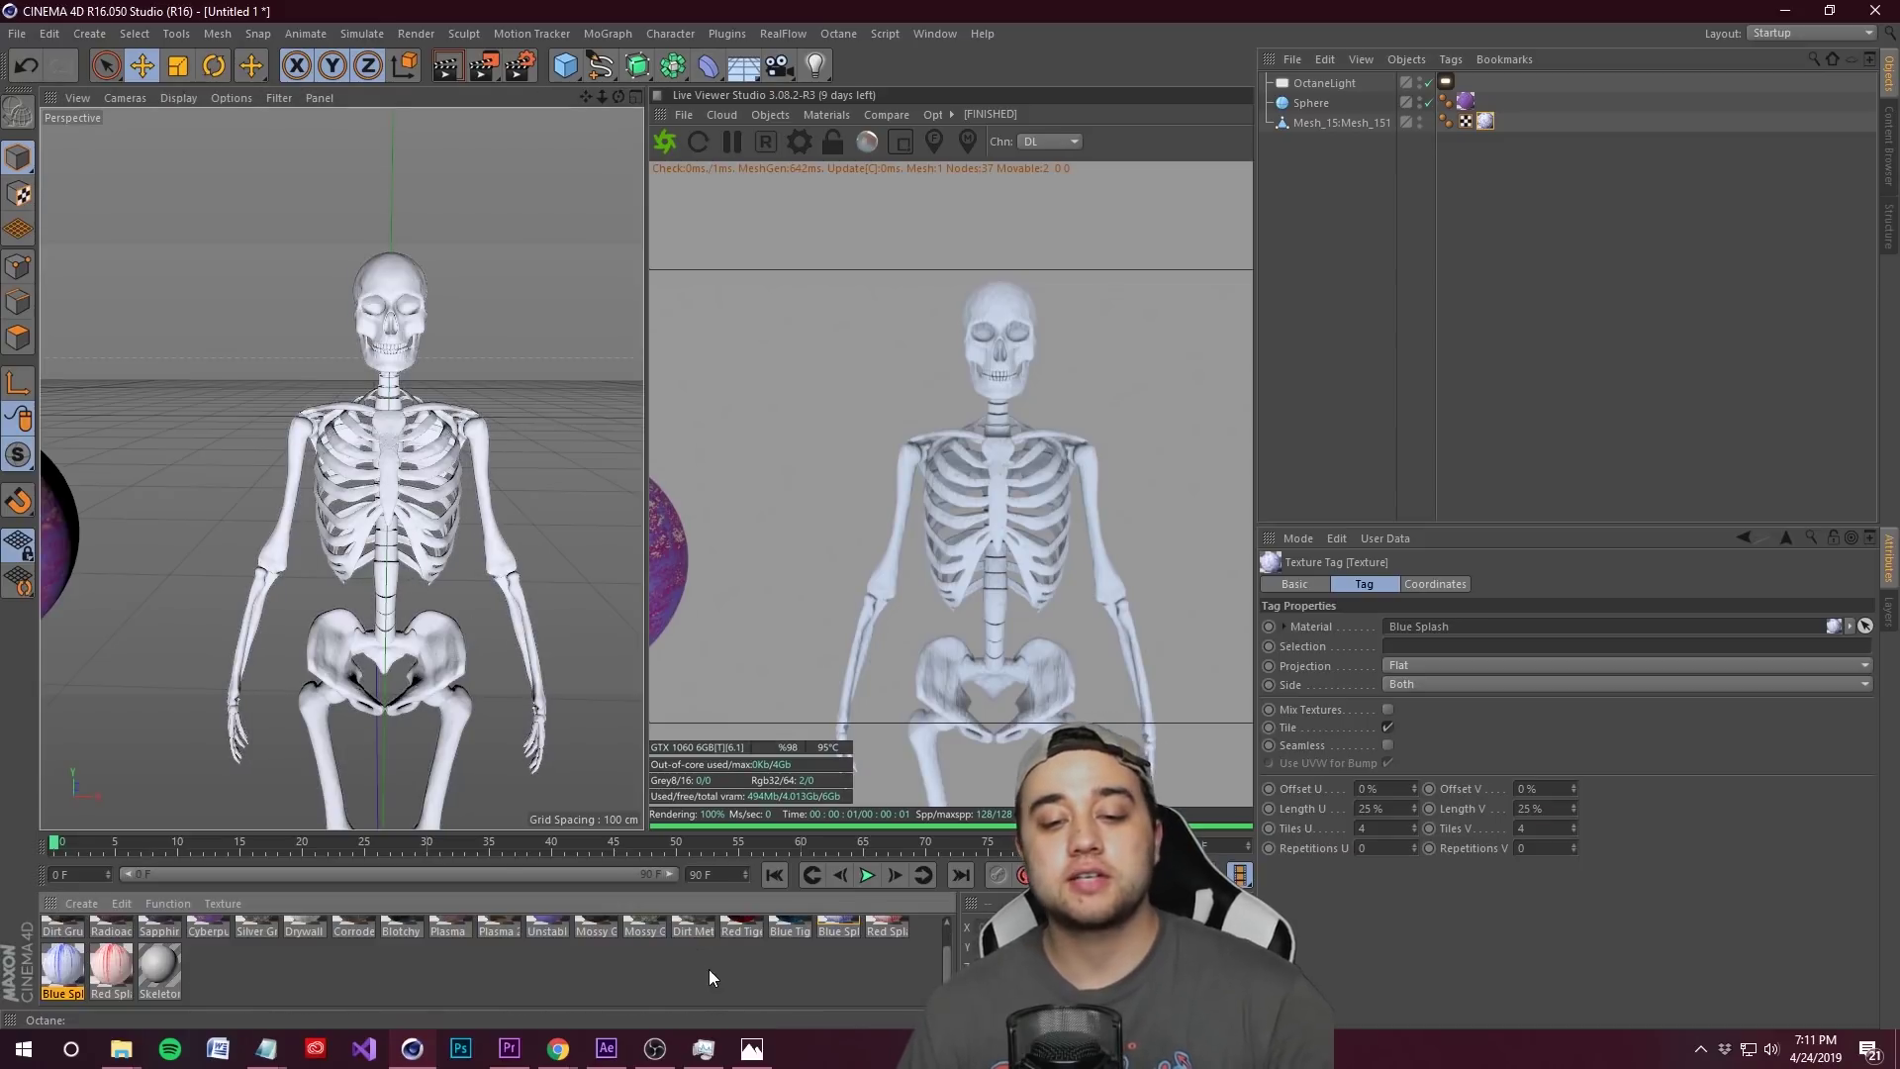
scroll(738, 977, "up", 1)
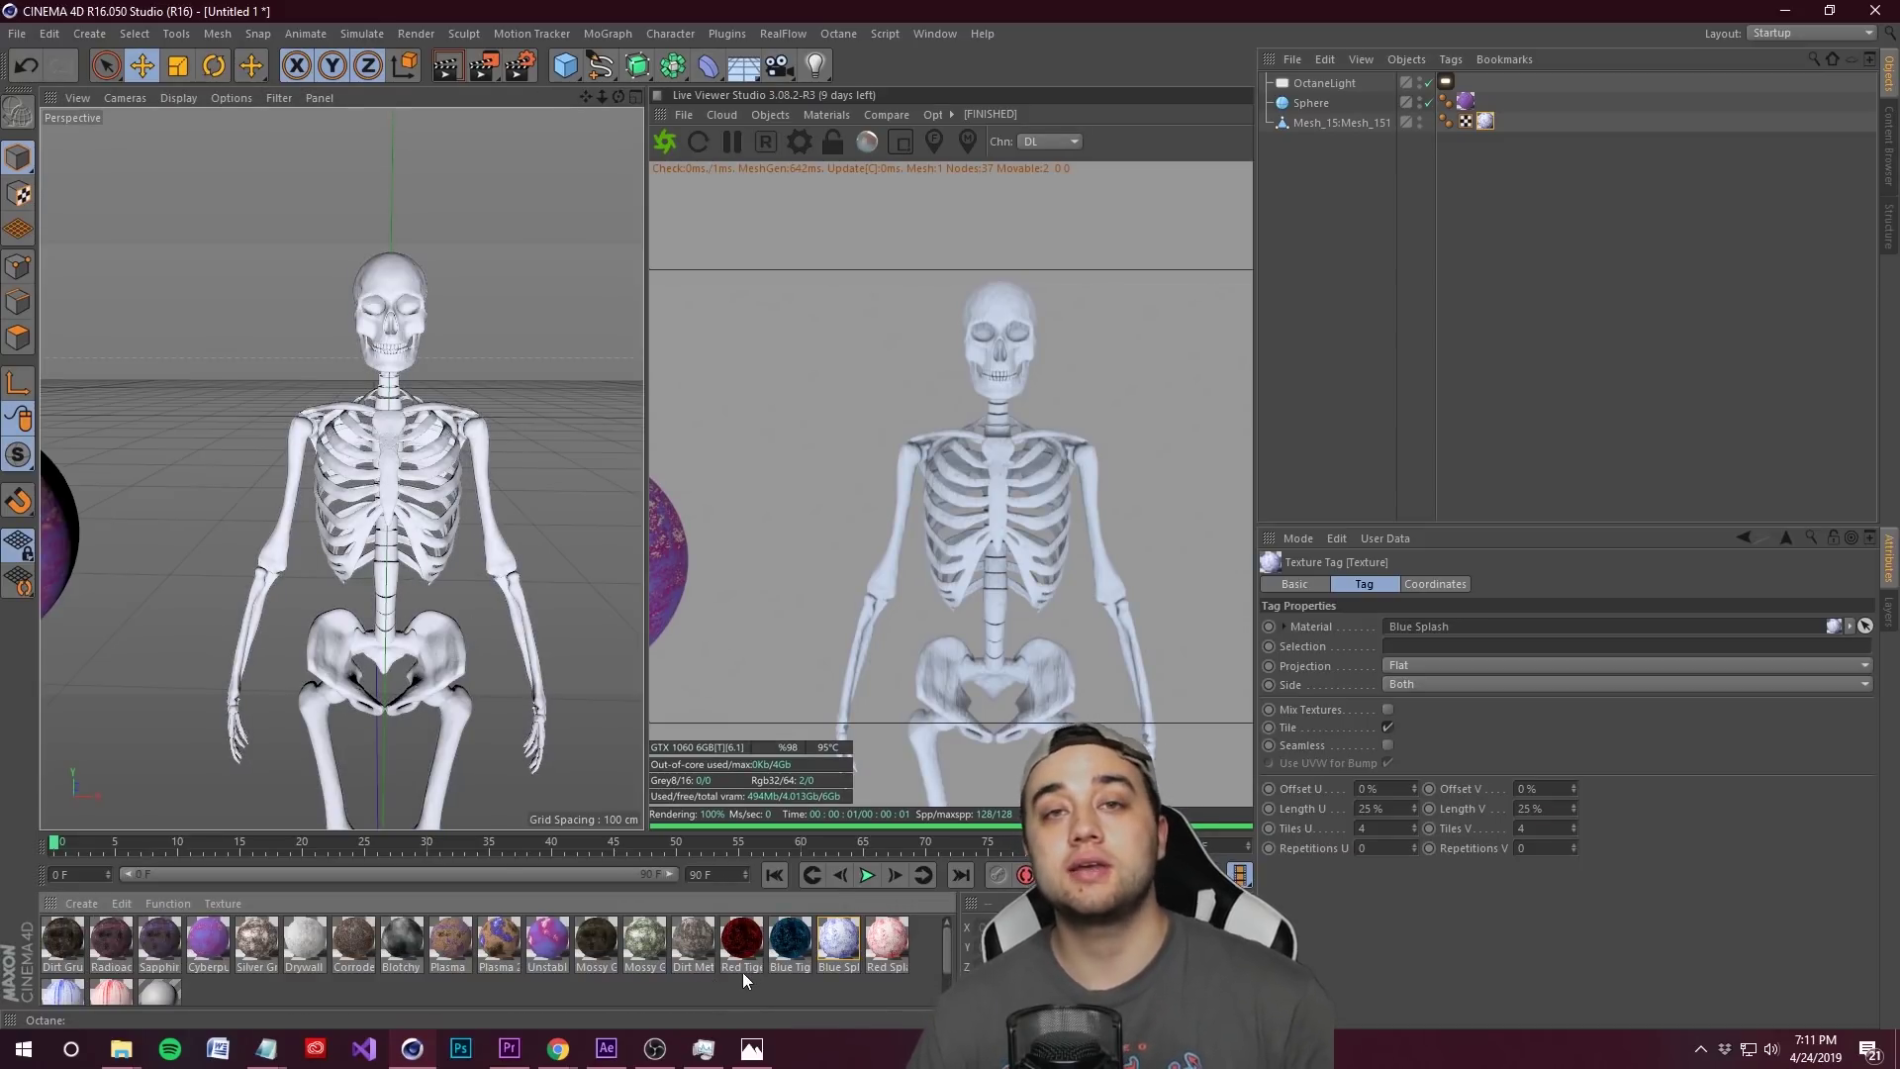
- Relink the image in Blue Splash's diffuse gradient to big_16a4ee735a from the tex folder inside SHADERS
double_click(849, 940)
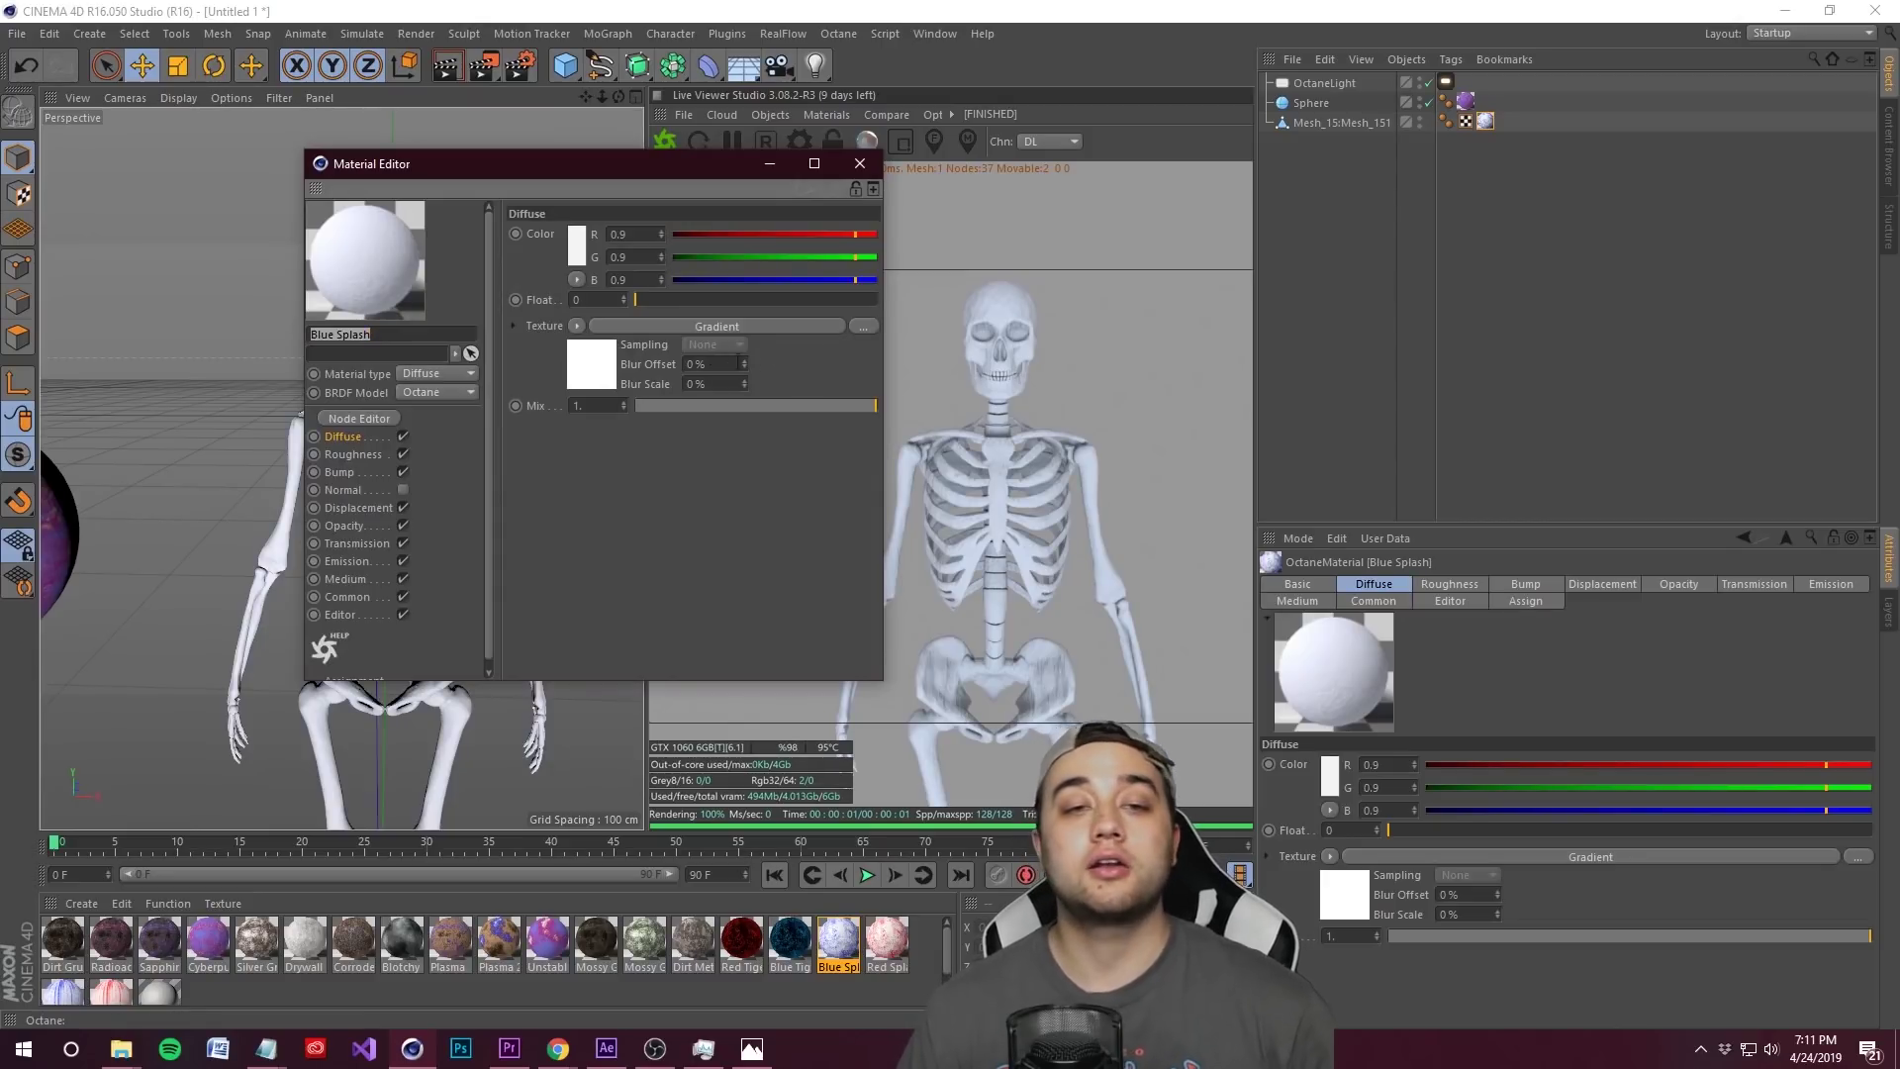
left_click(740, 327)
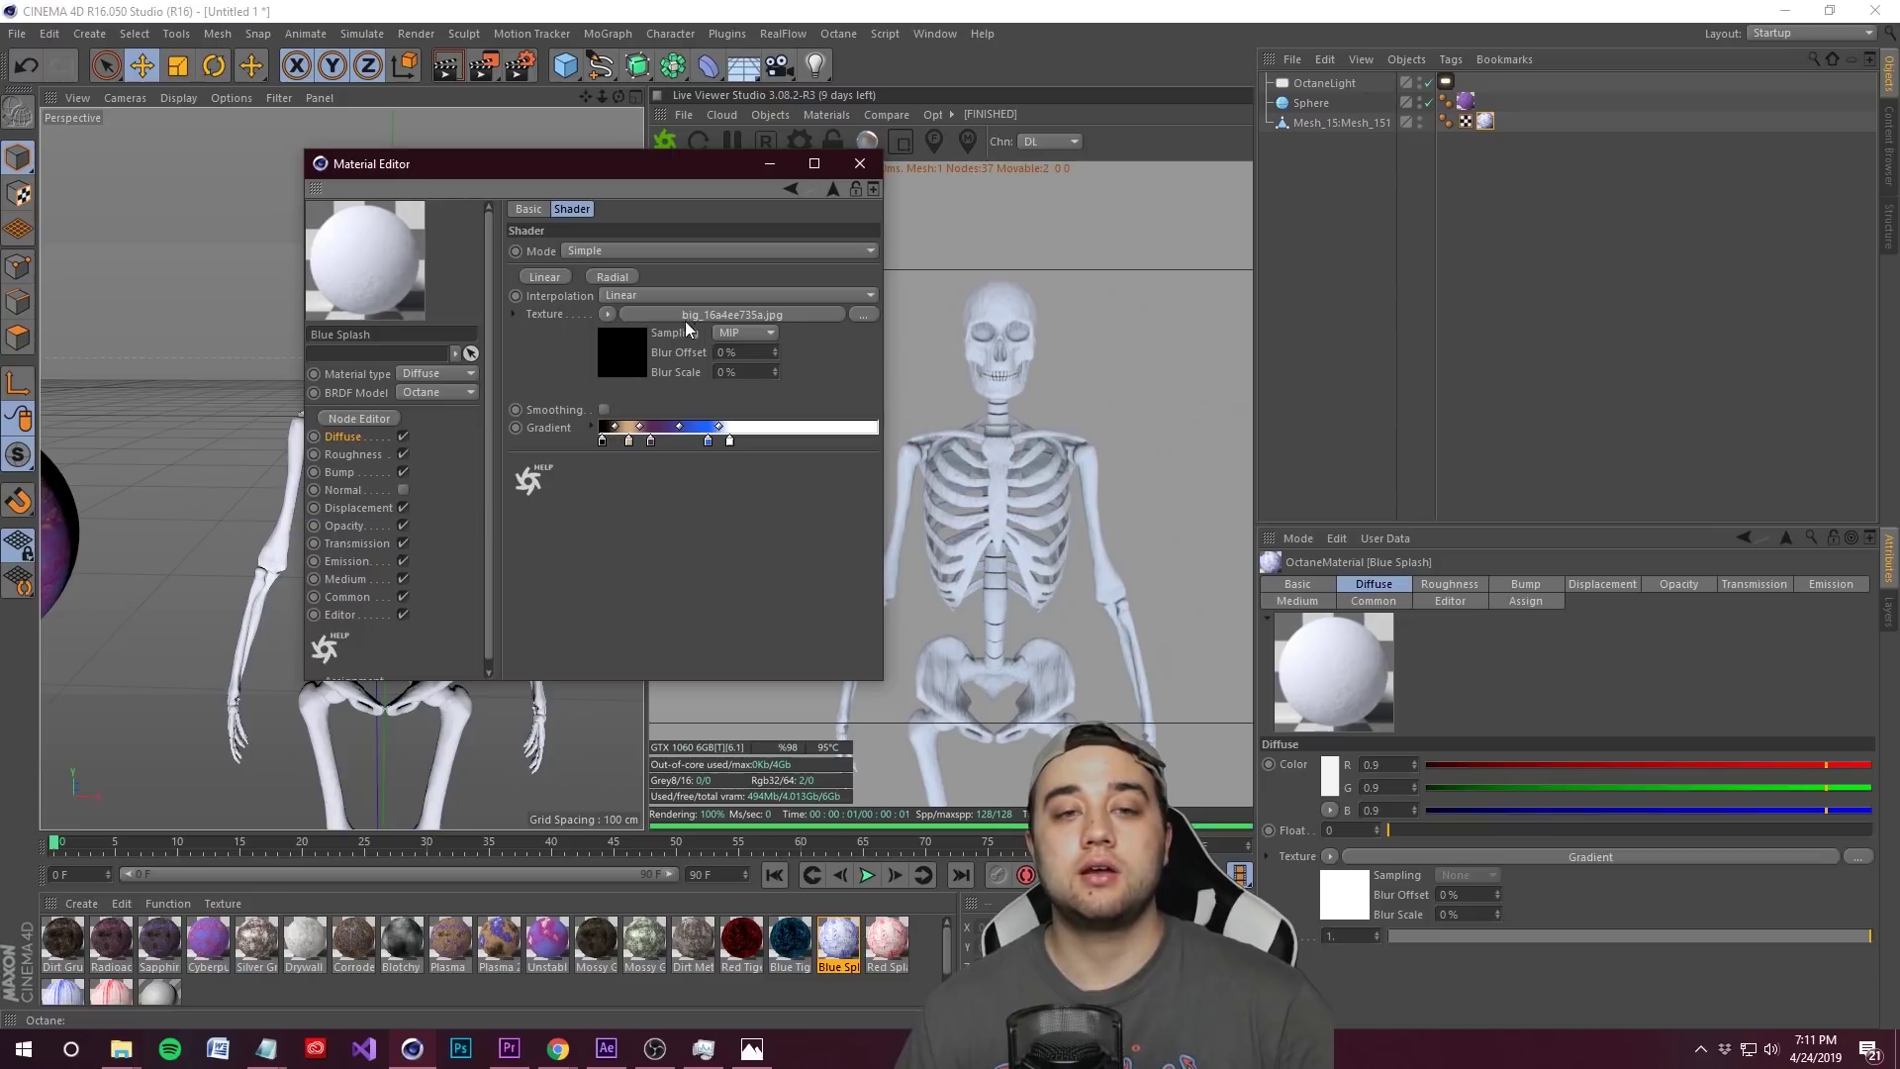
left_click(861, 317)
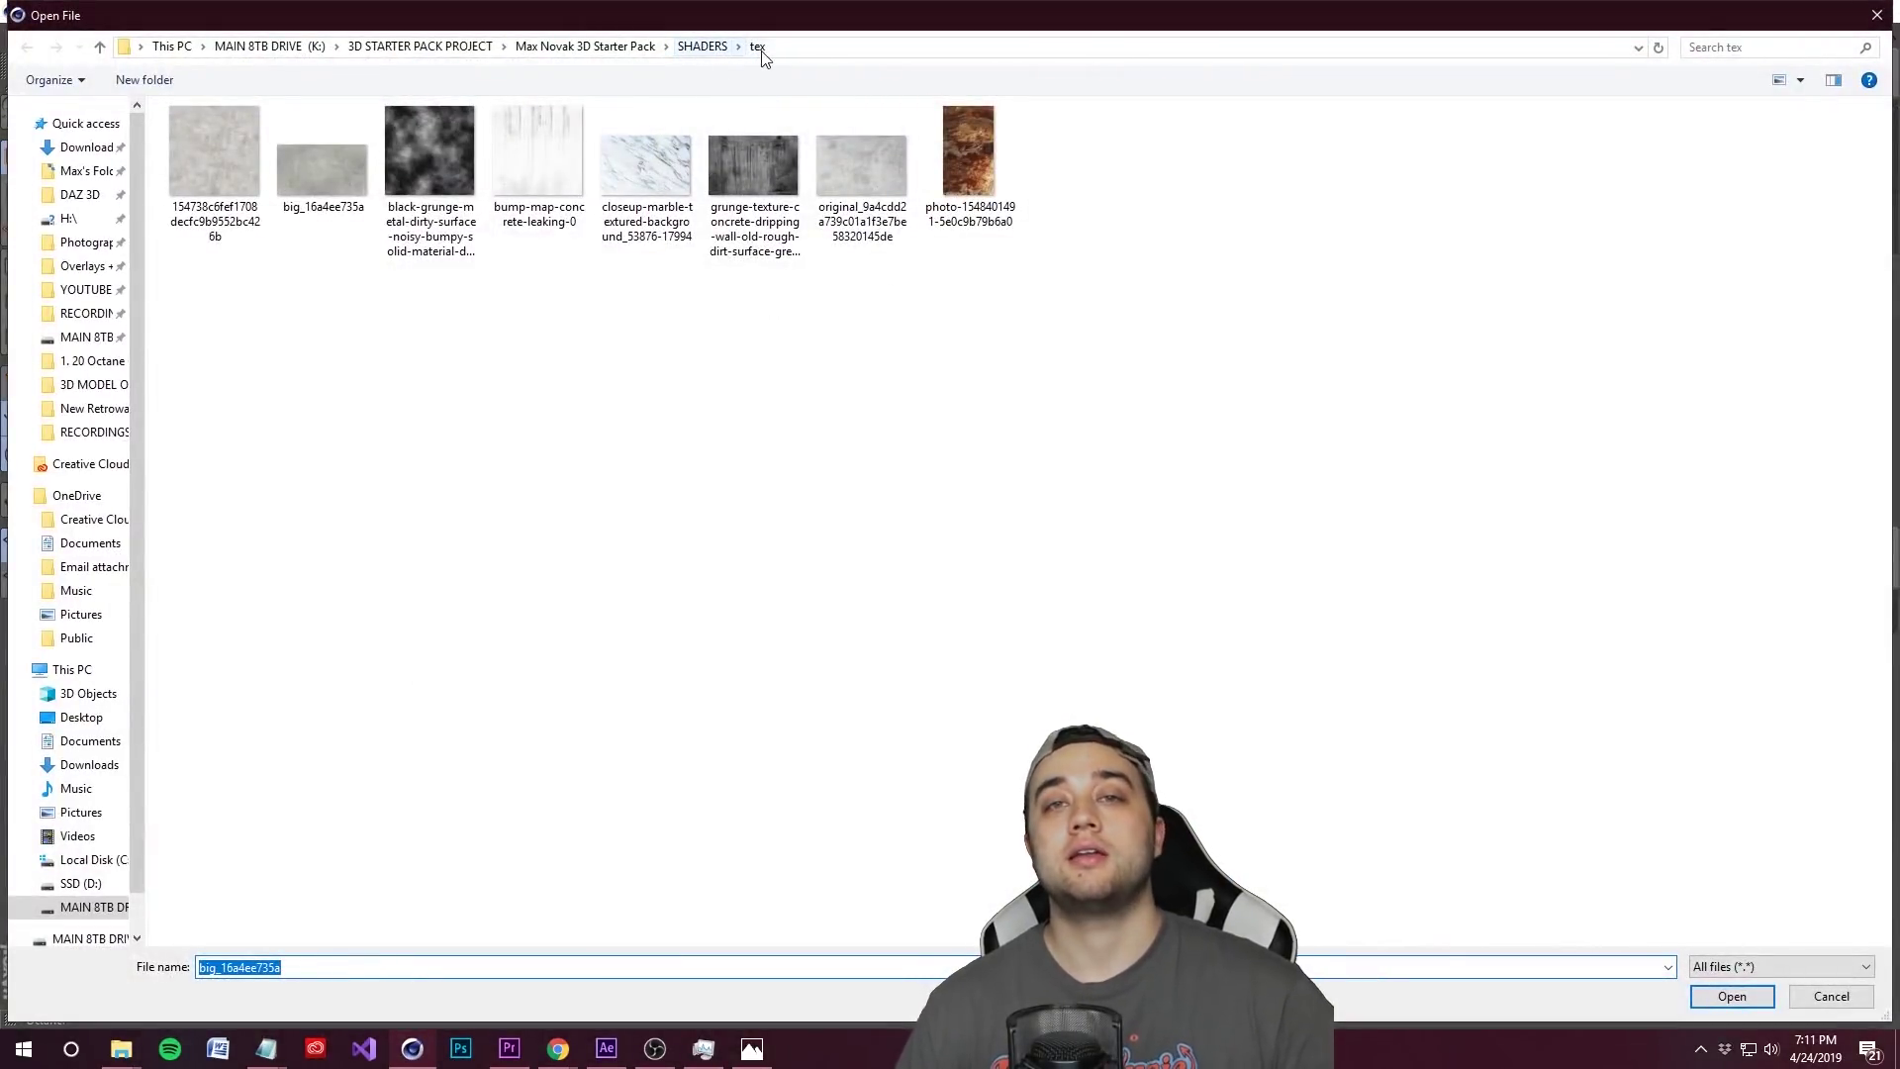
left_click(701, 46)
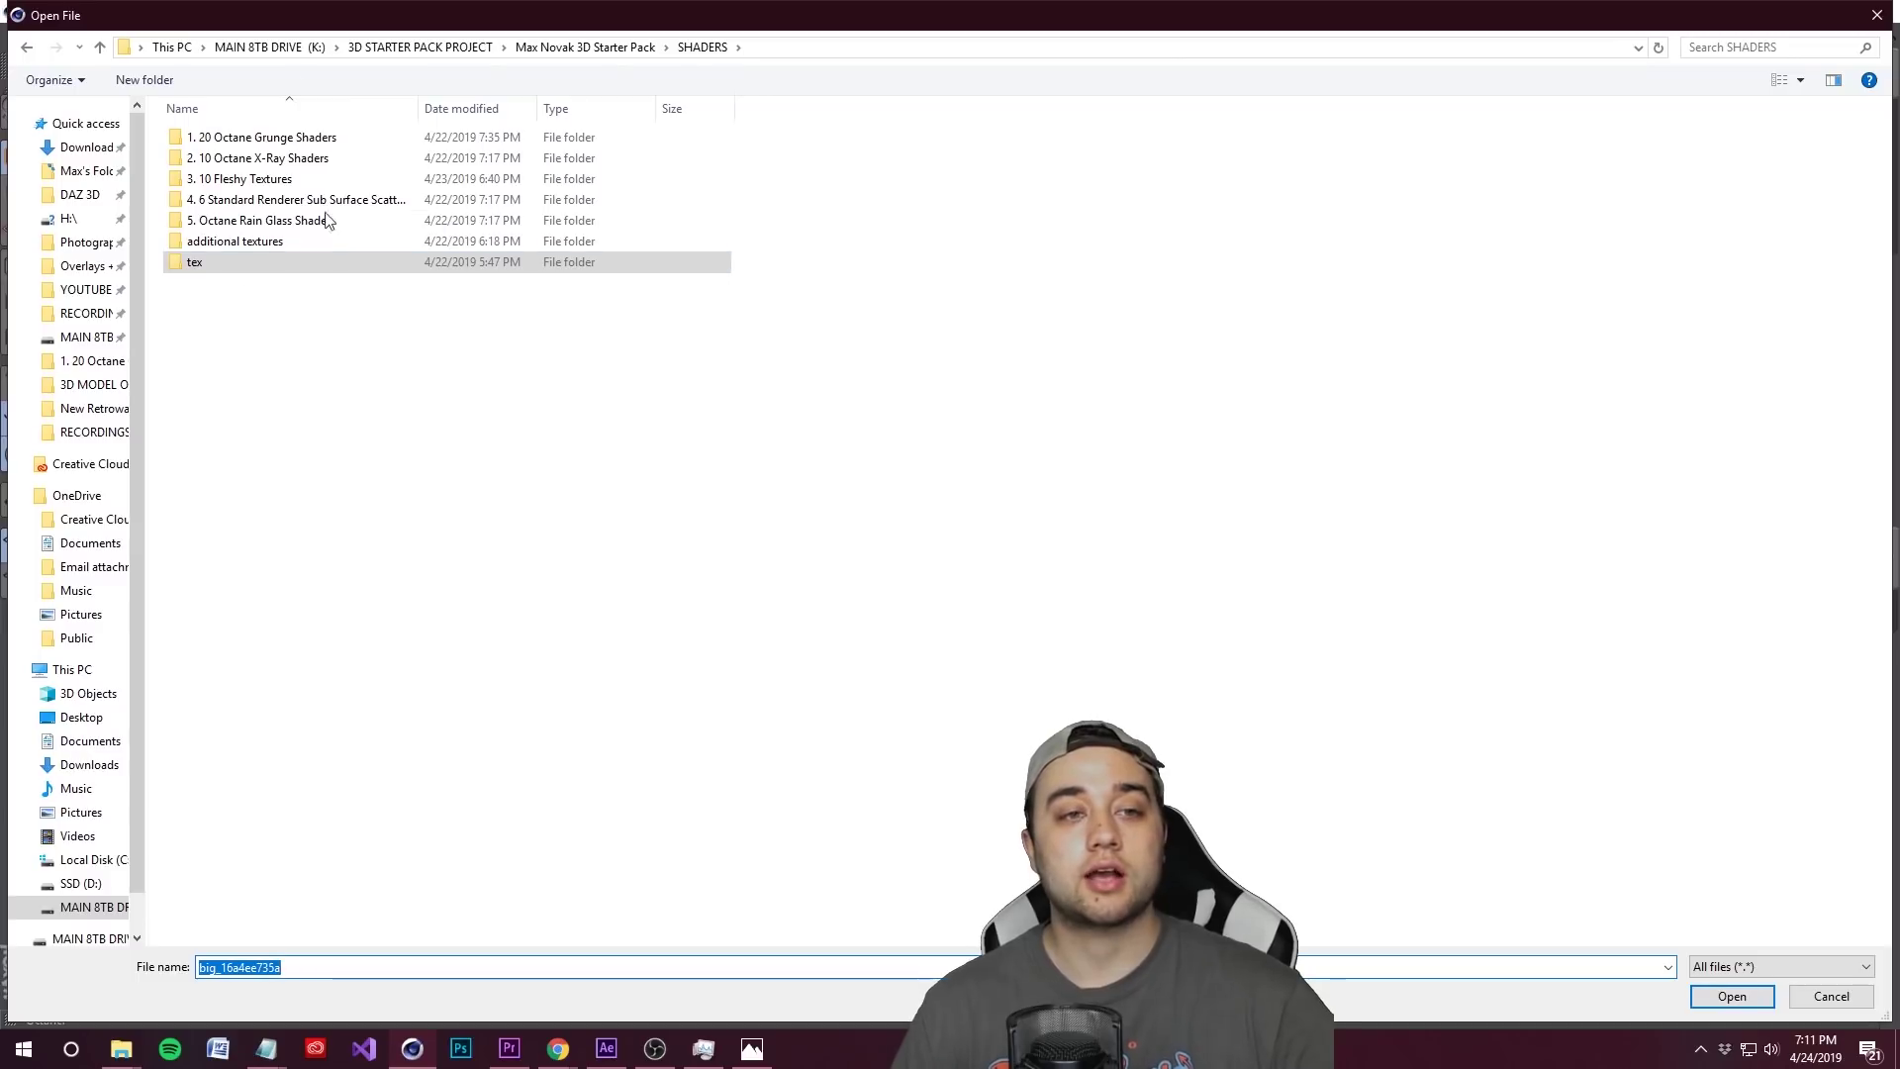
left_click(226, 265)
double_click(227, 265)
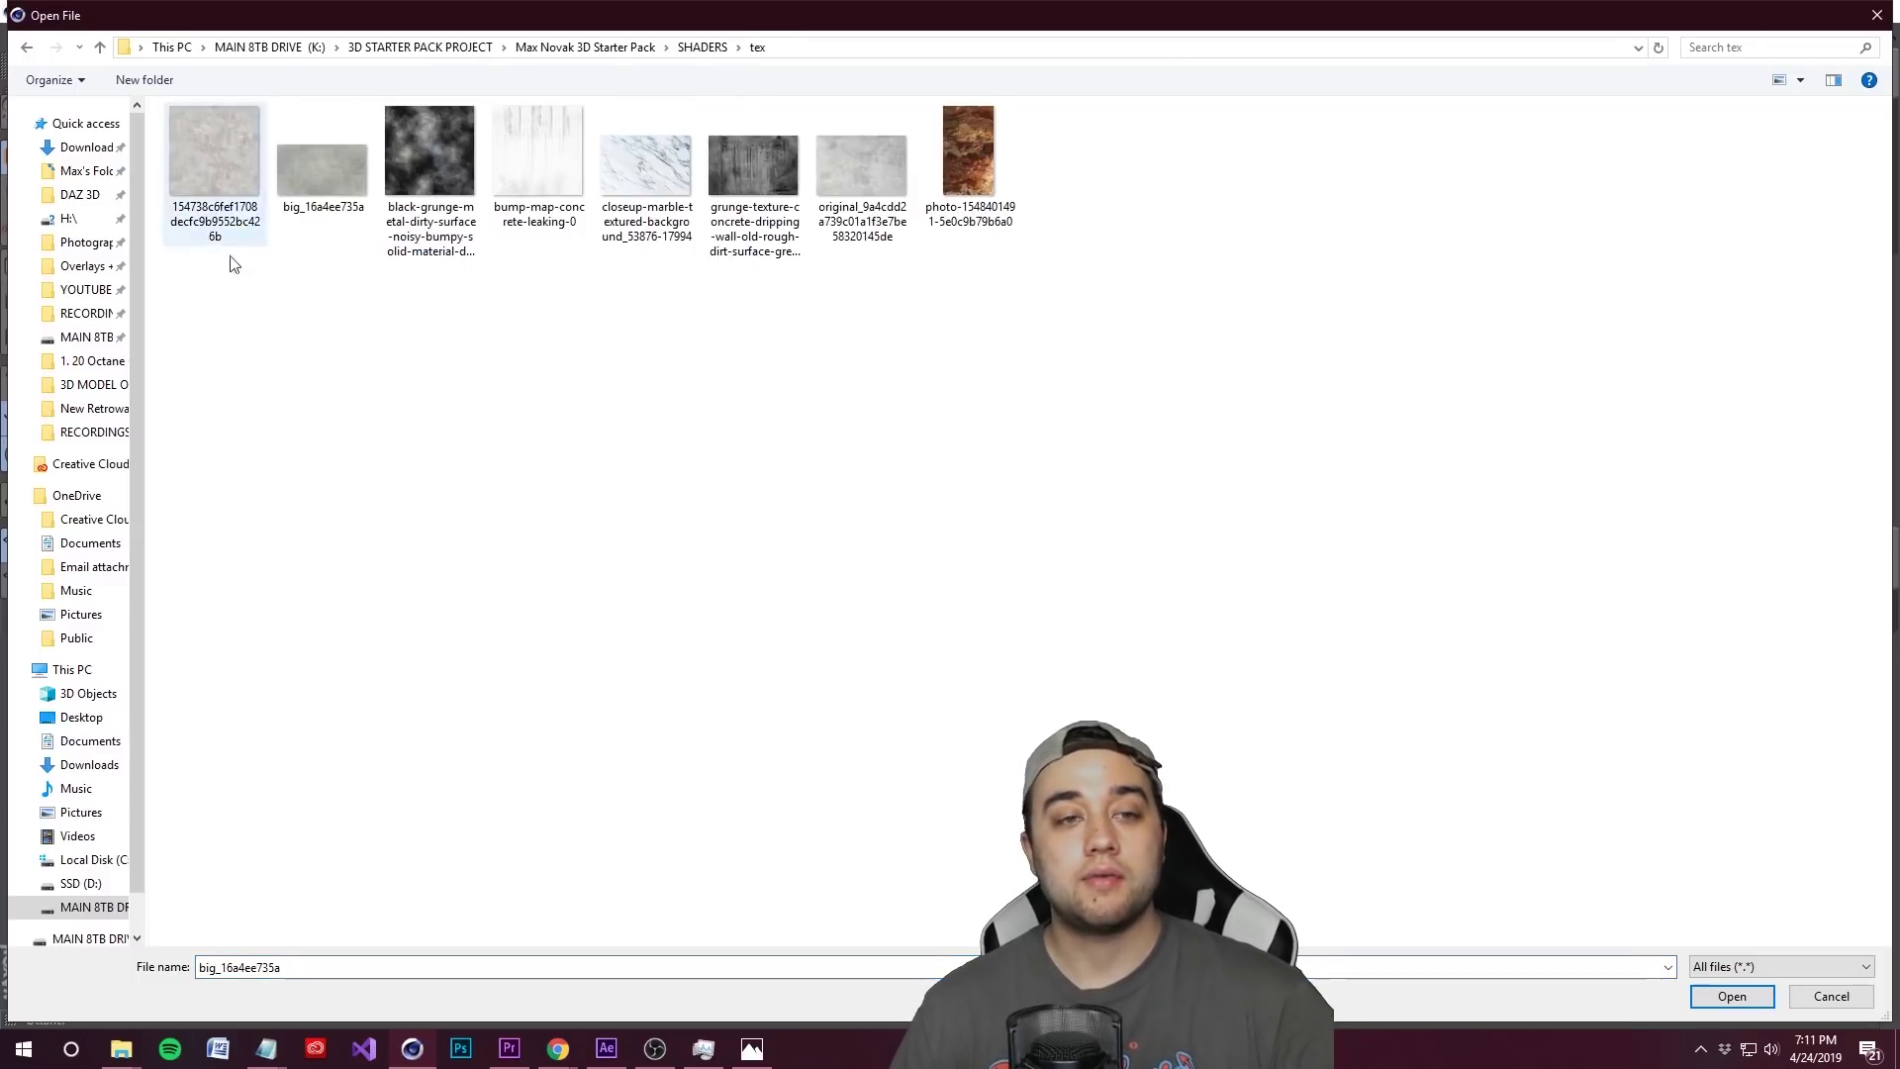
left_click(322, 163)
left_click(1732, 995)
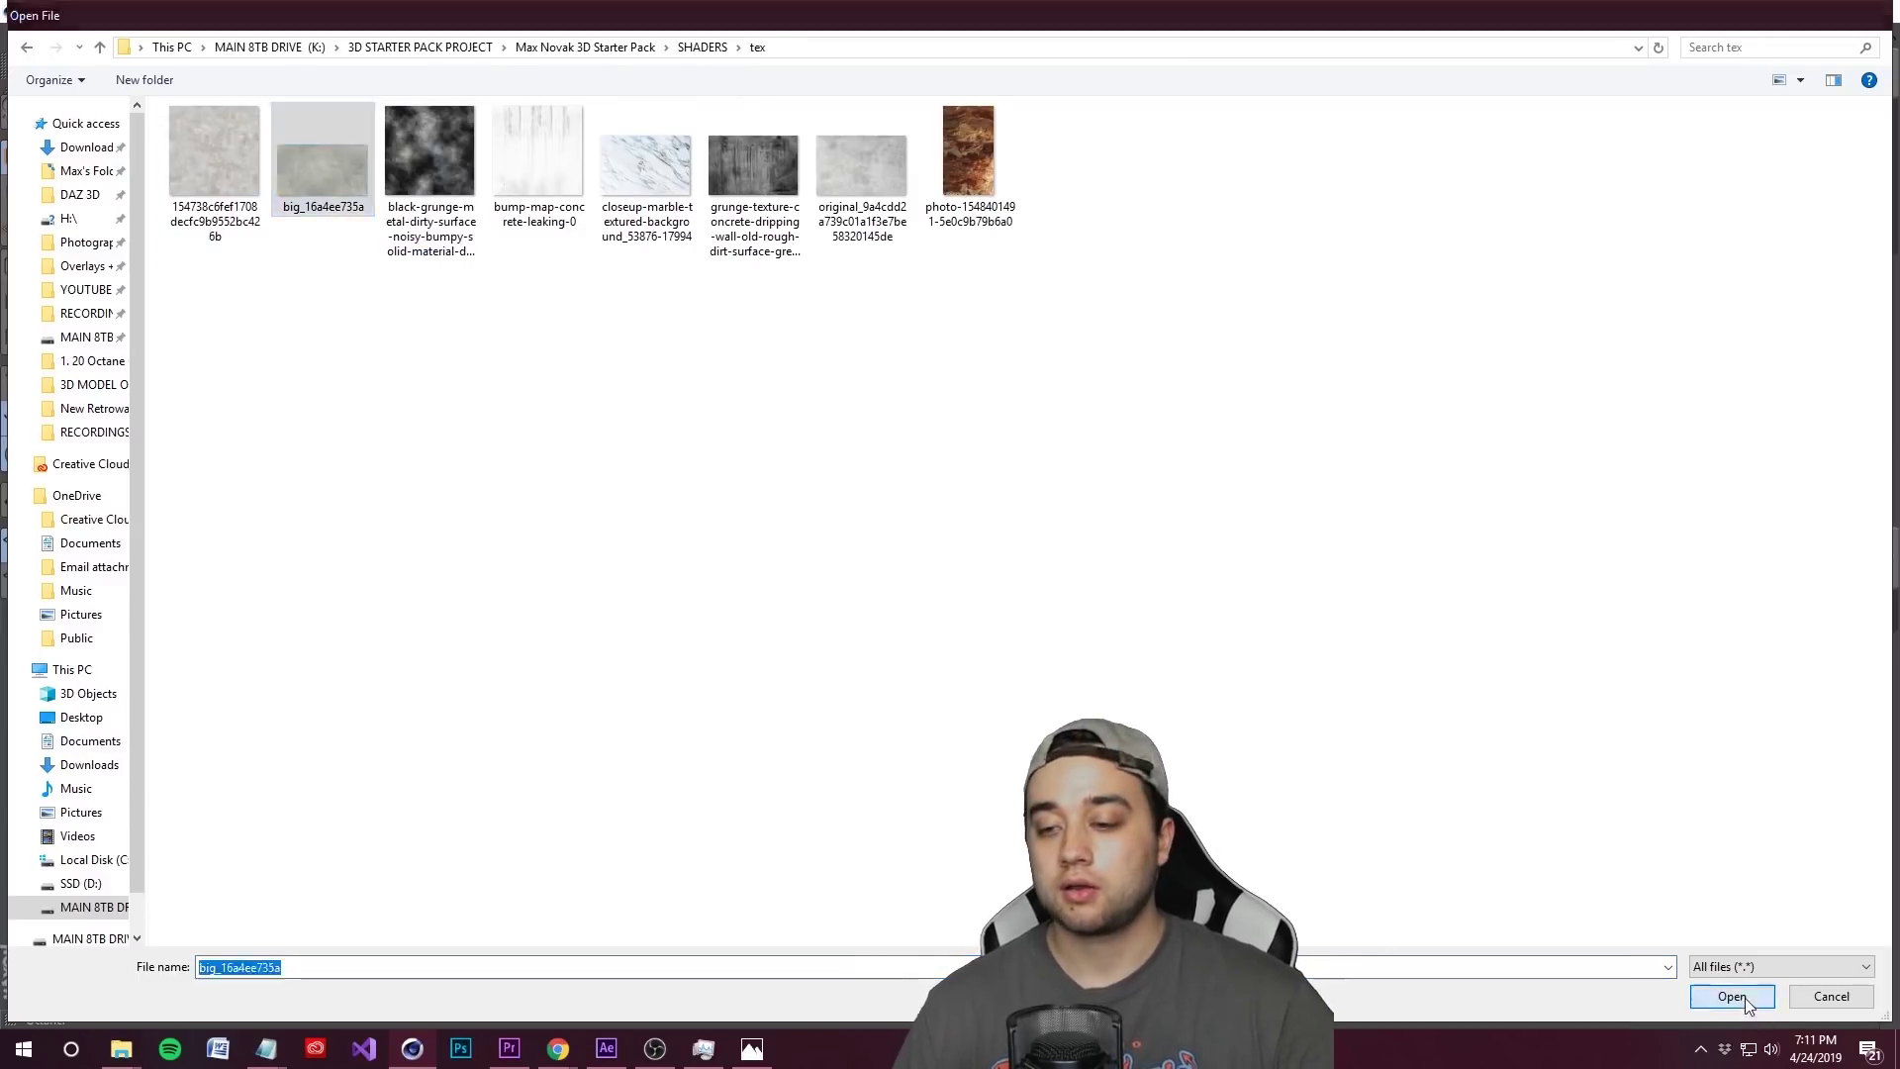
left_click(978, 593)
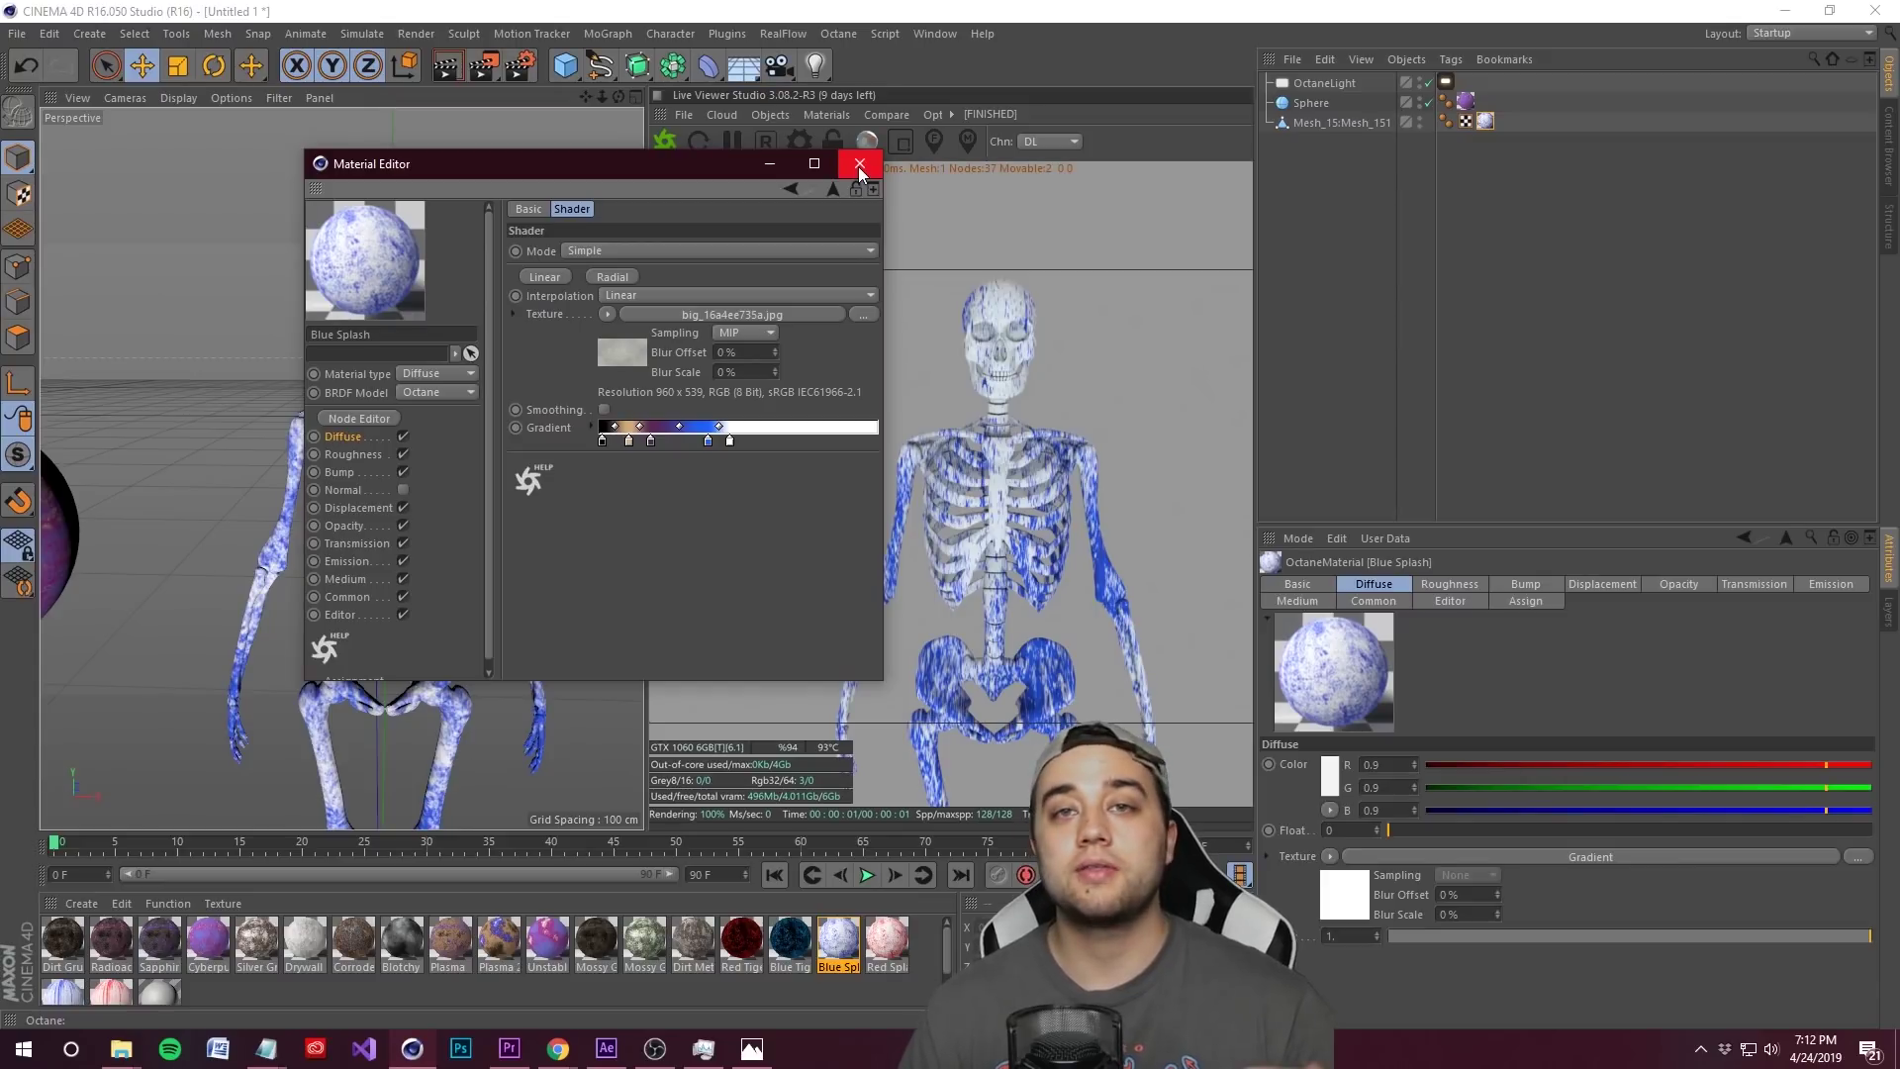
- Inspect the Blue Splash material's nodes in the Octane Node Editor, and close both material editing windows
left_click(372, 417)
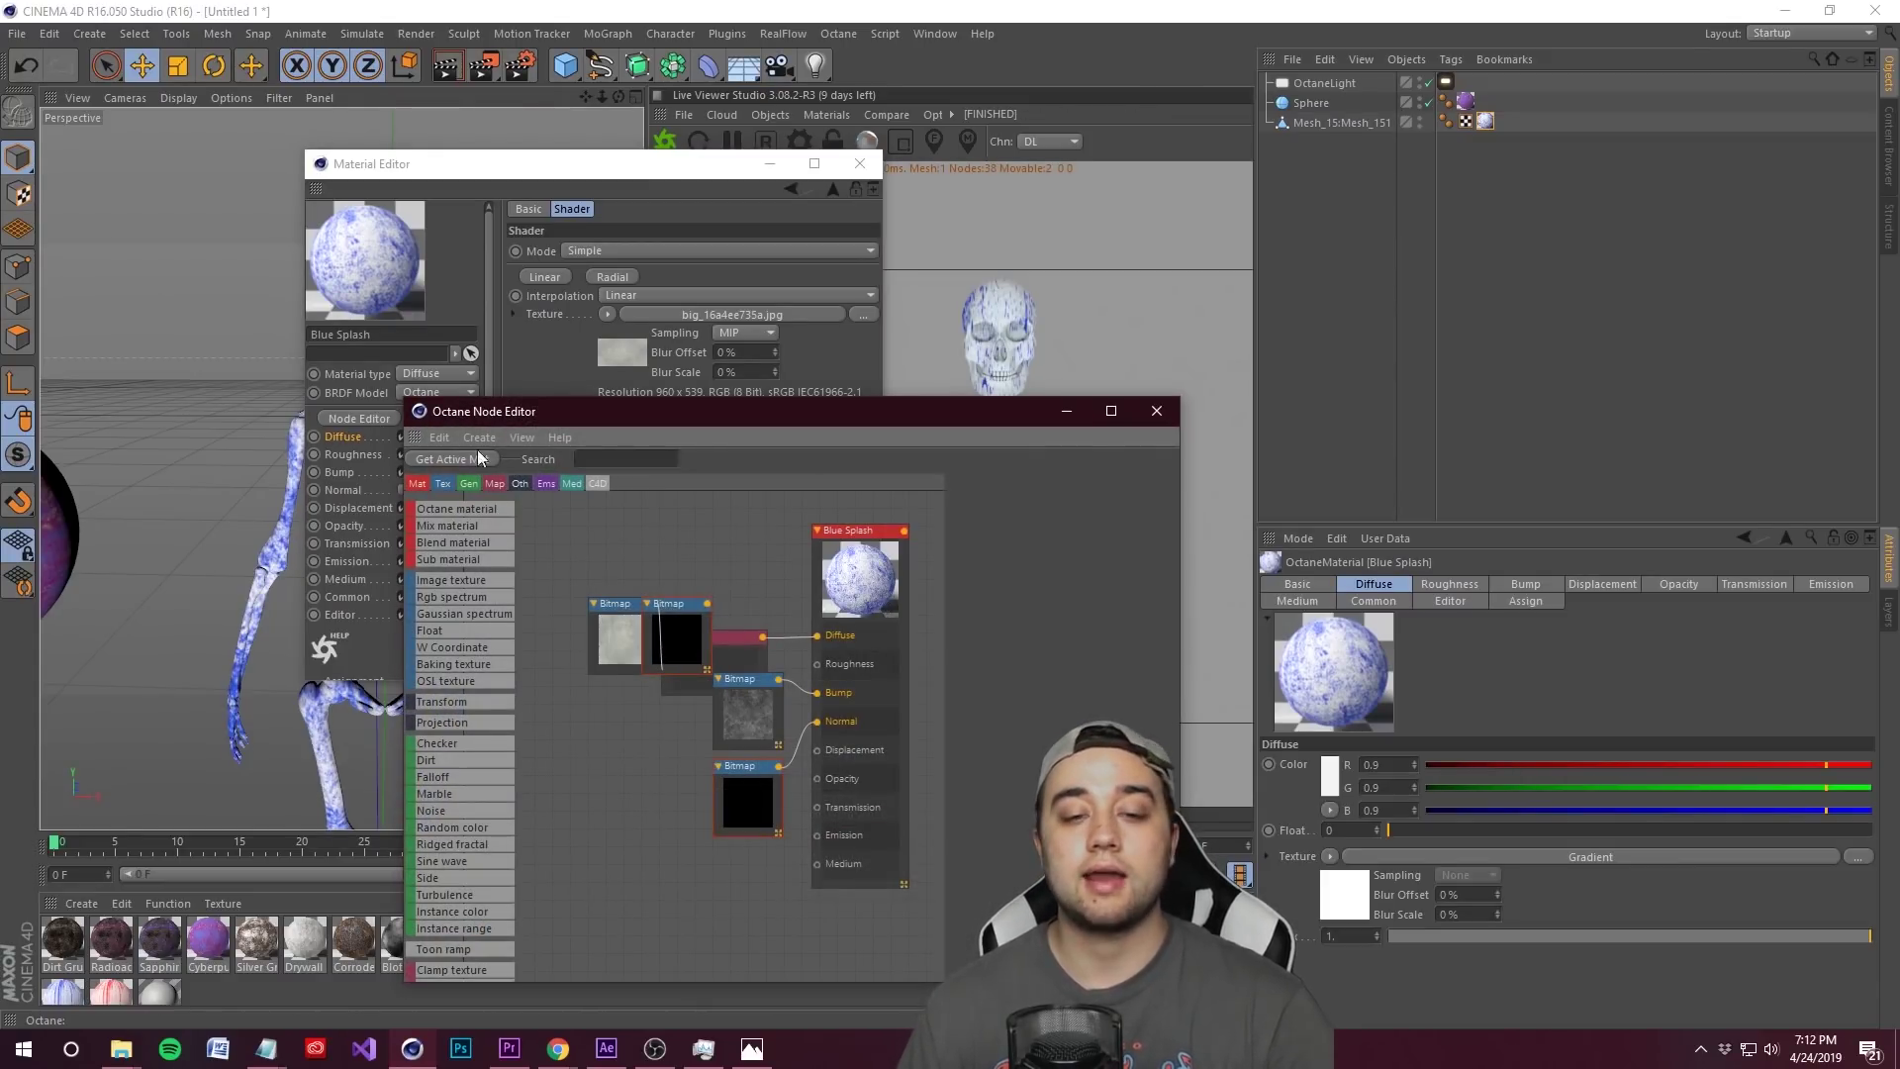
left_click(1156, 410)
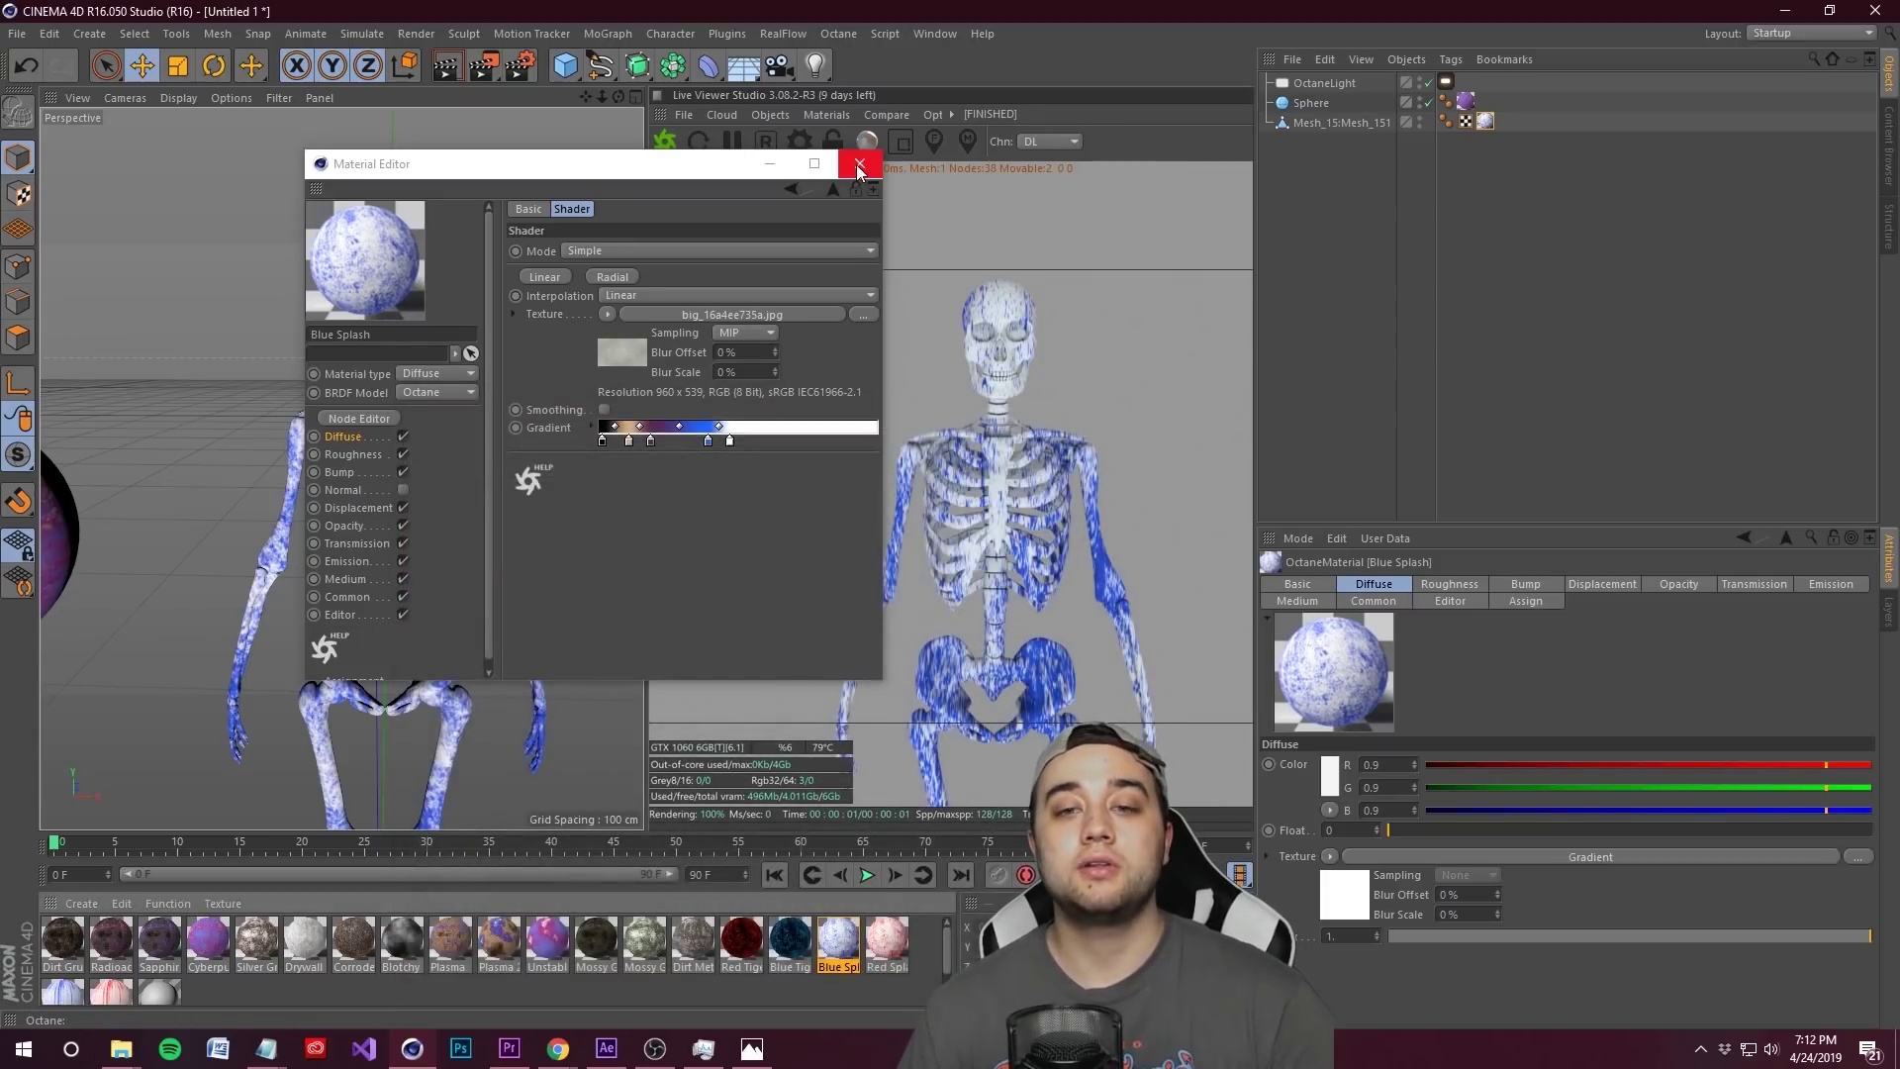
left_click(859, 165)
- Delete the skeleton's Blue Splash texture tag and reapply the relinked Blue Splash material to the mesh
left_click(1485, 121)
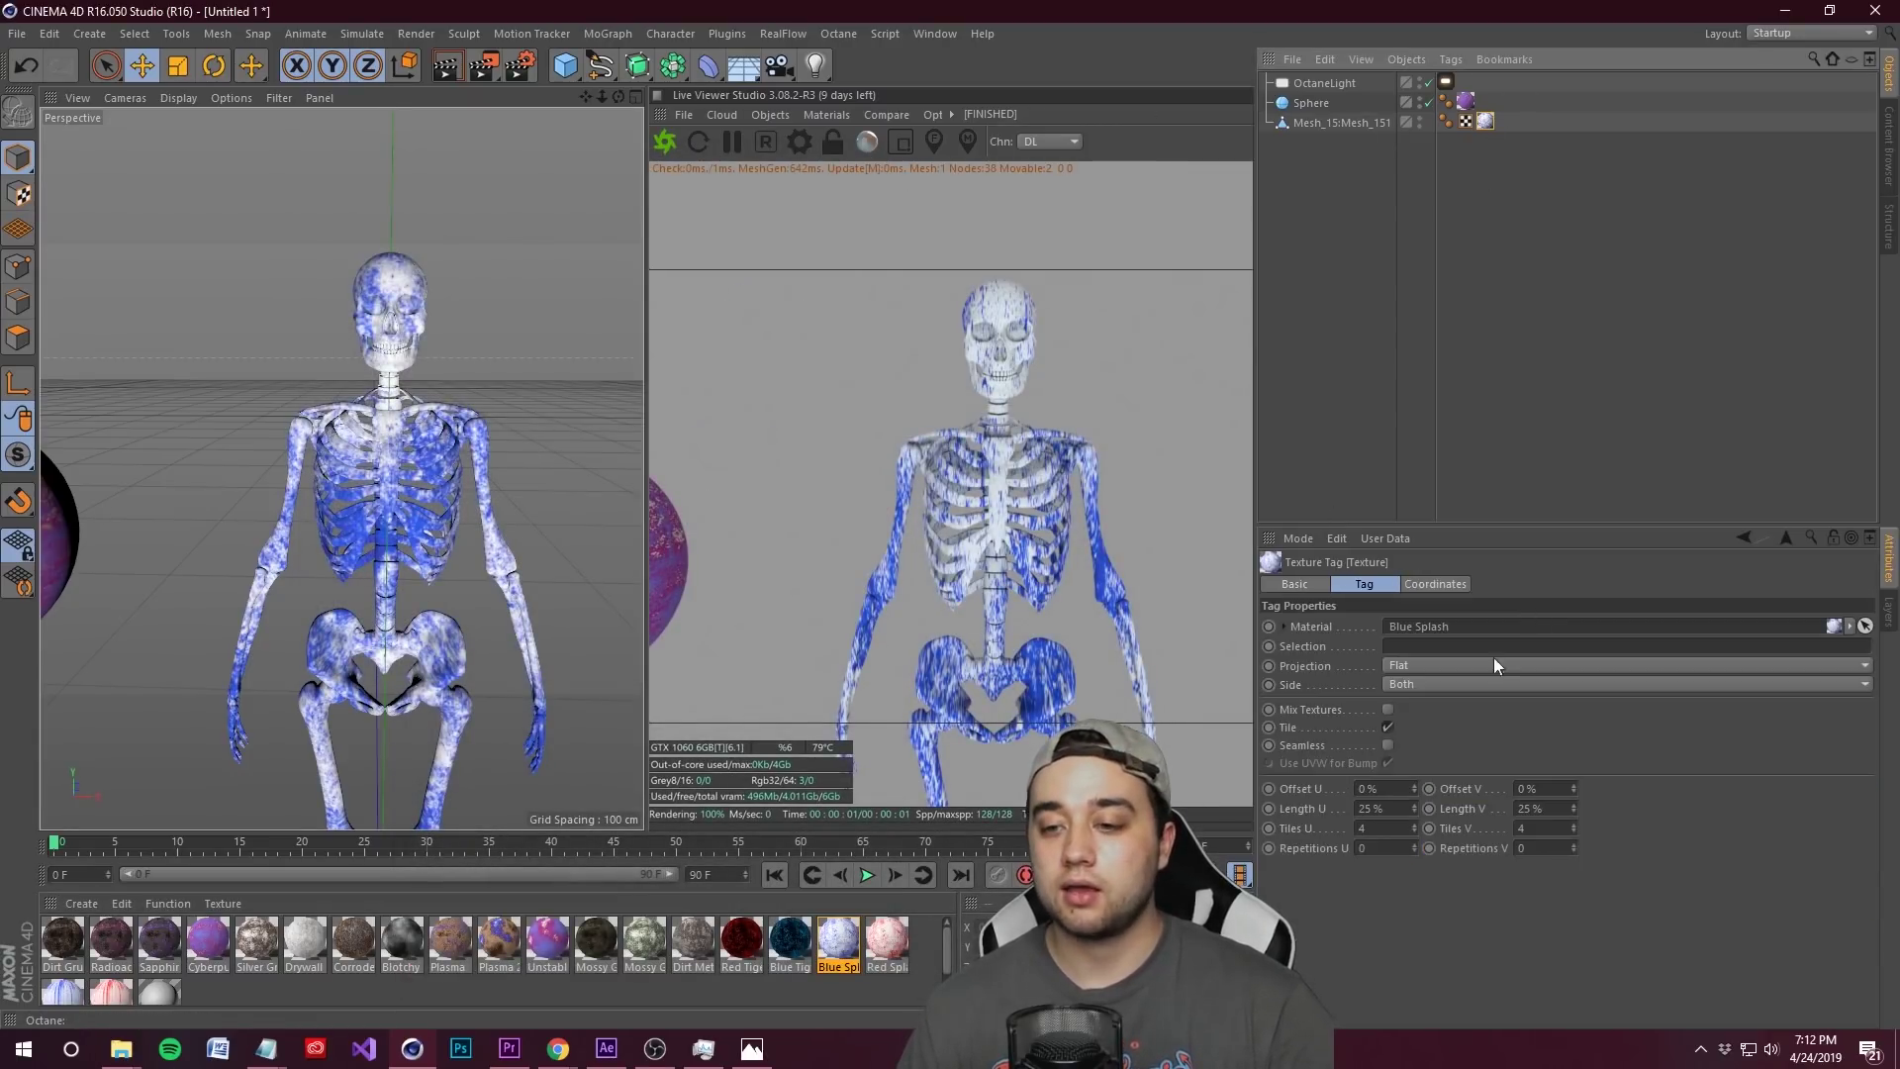
key("ctrl+z")
key("ctrl+z")
key("ctrl+z")
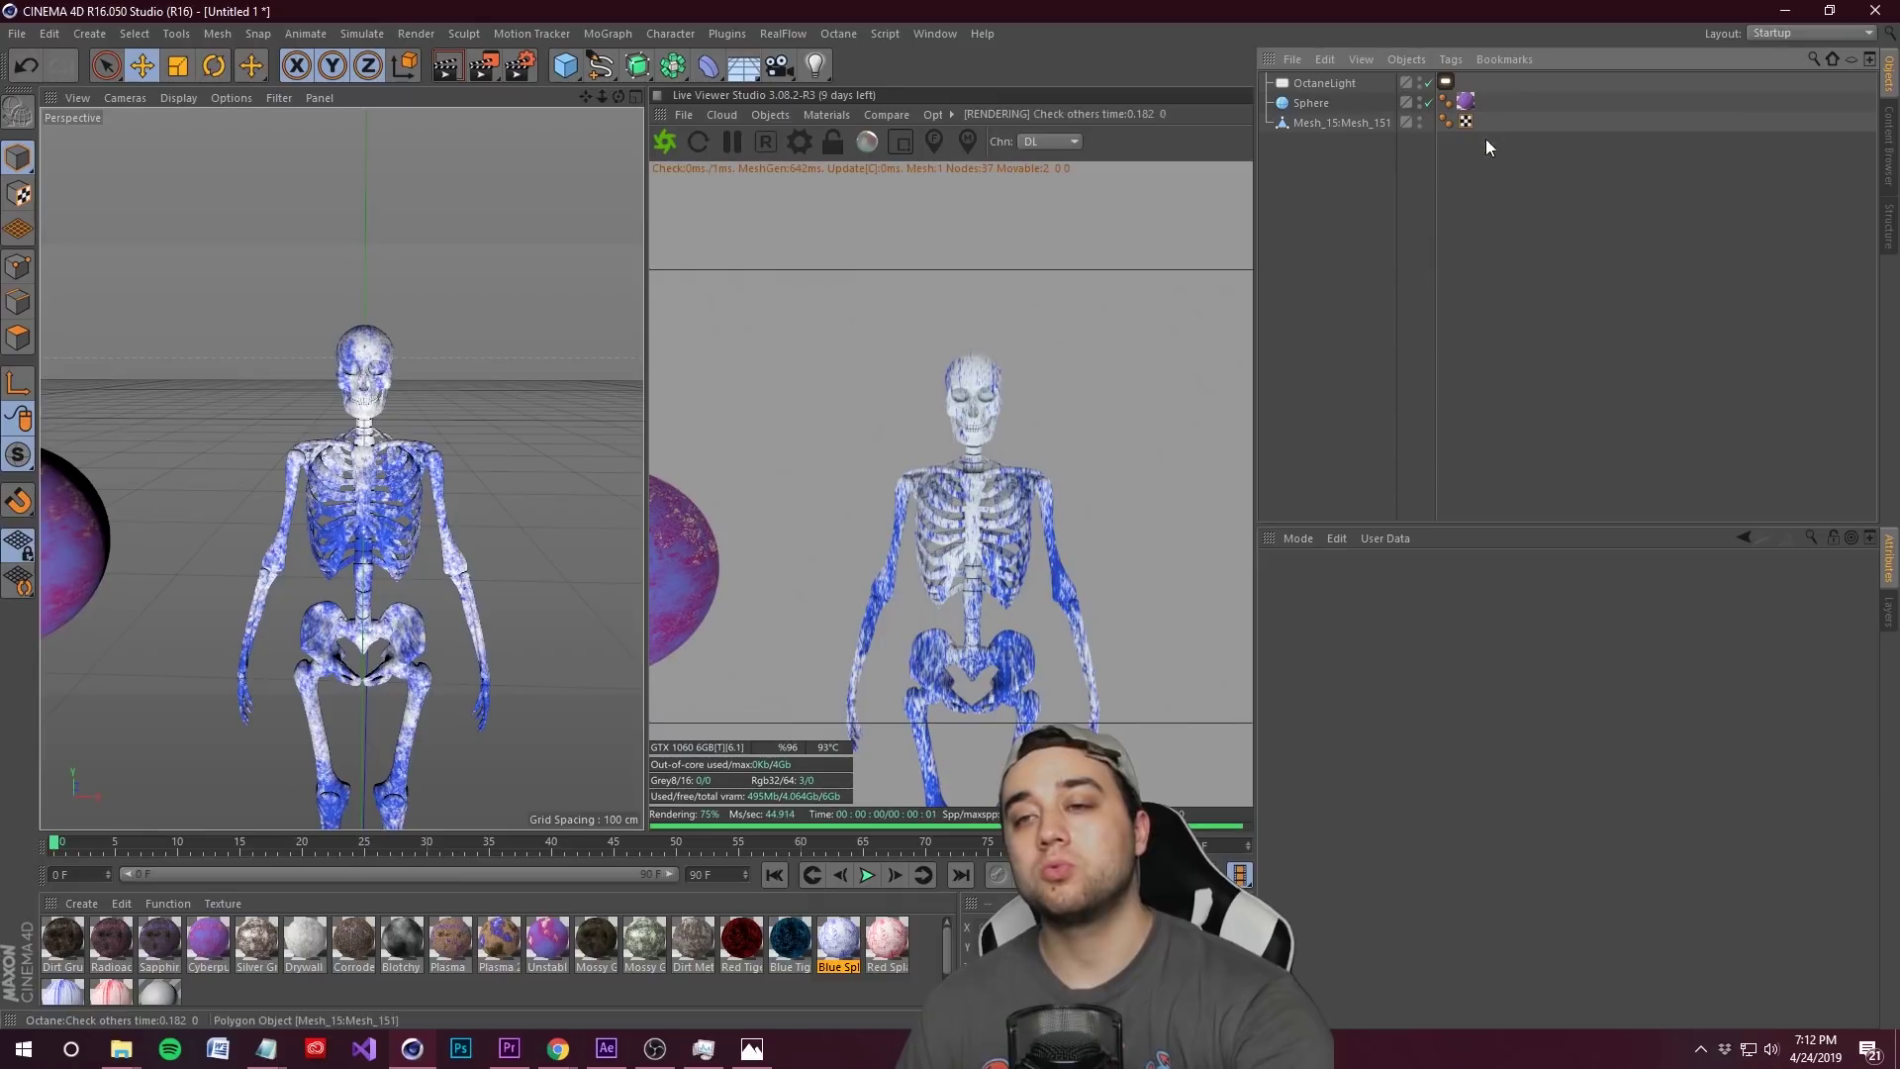
key("ctrl+z")
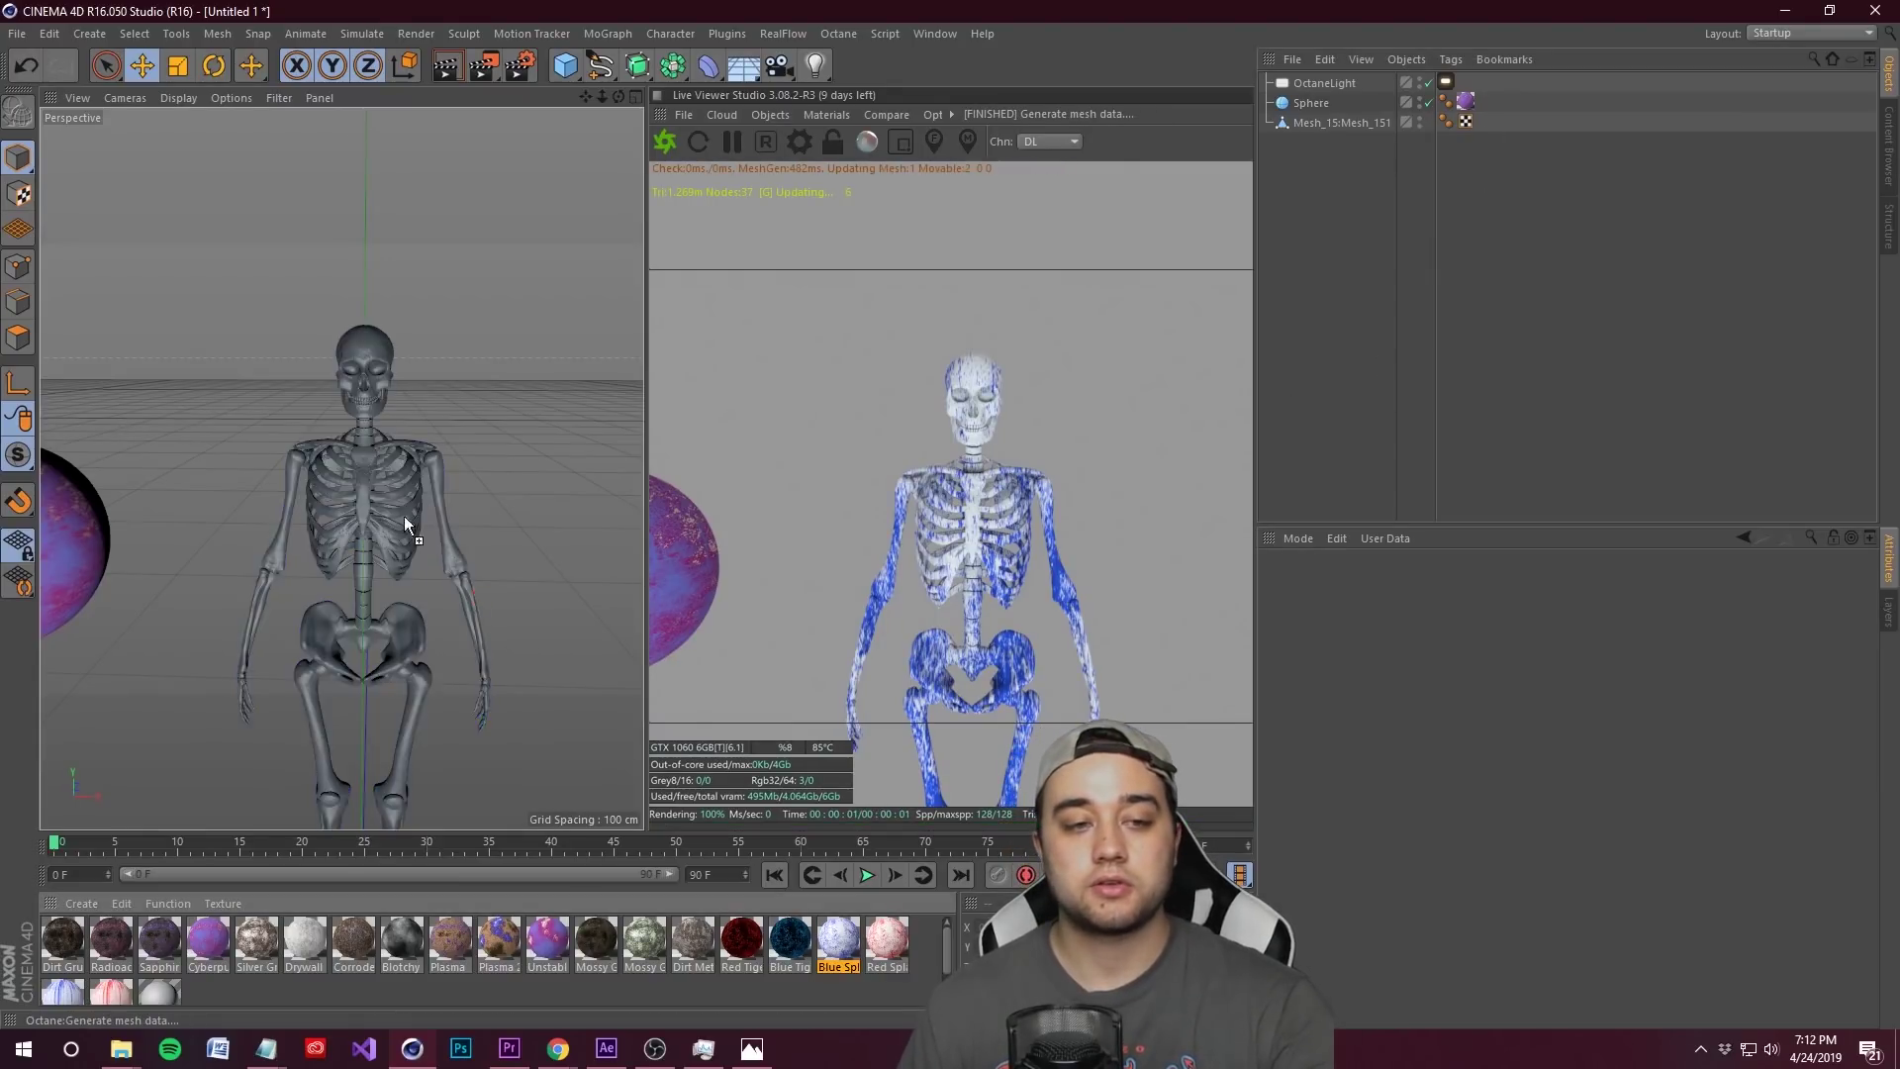
key("ctrl+y")
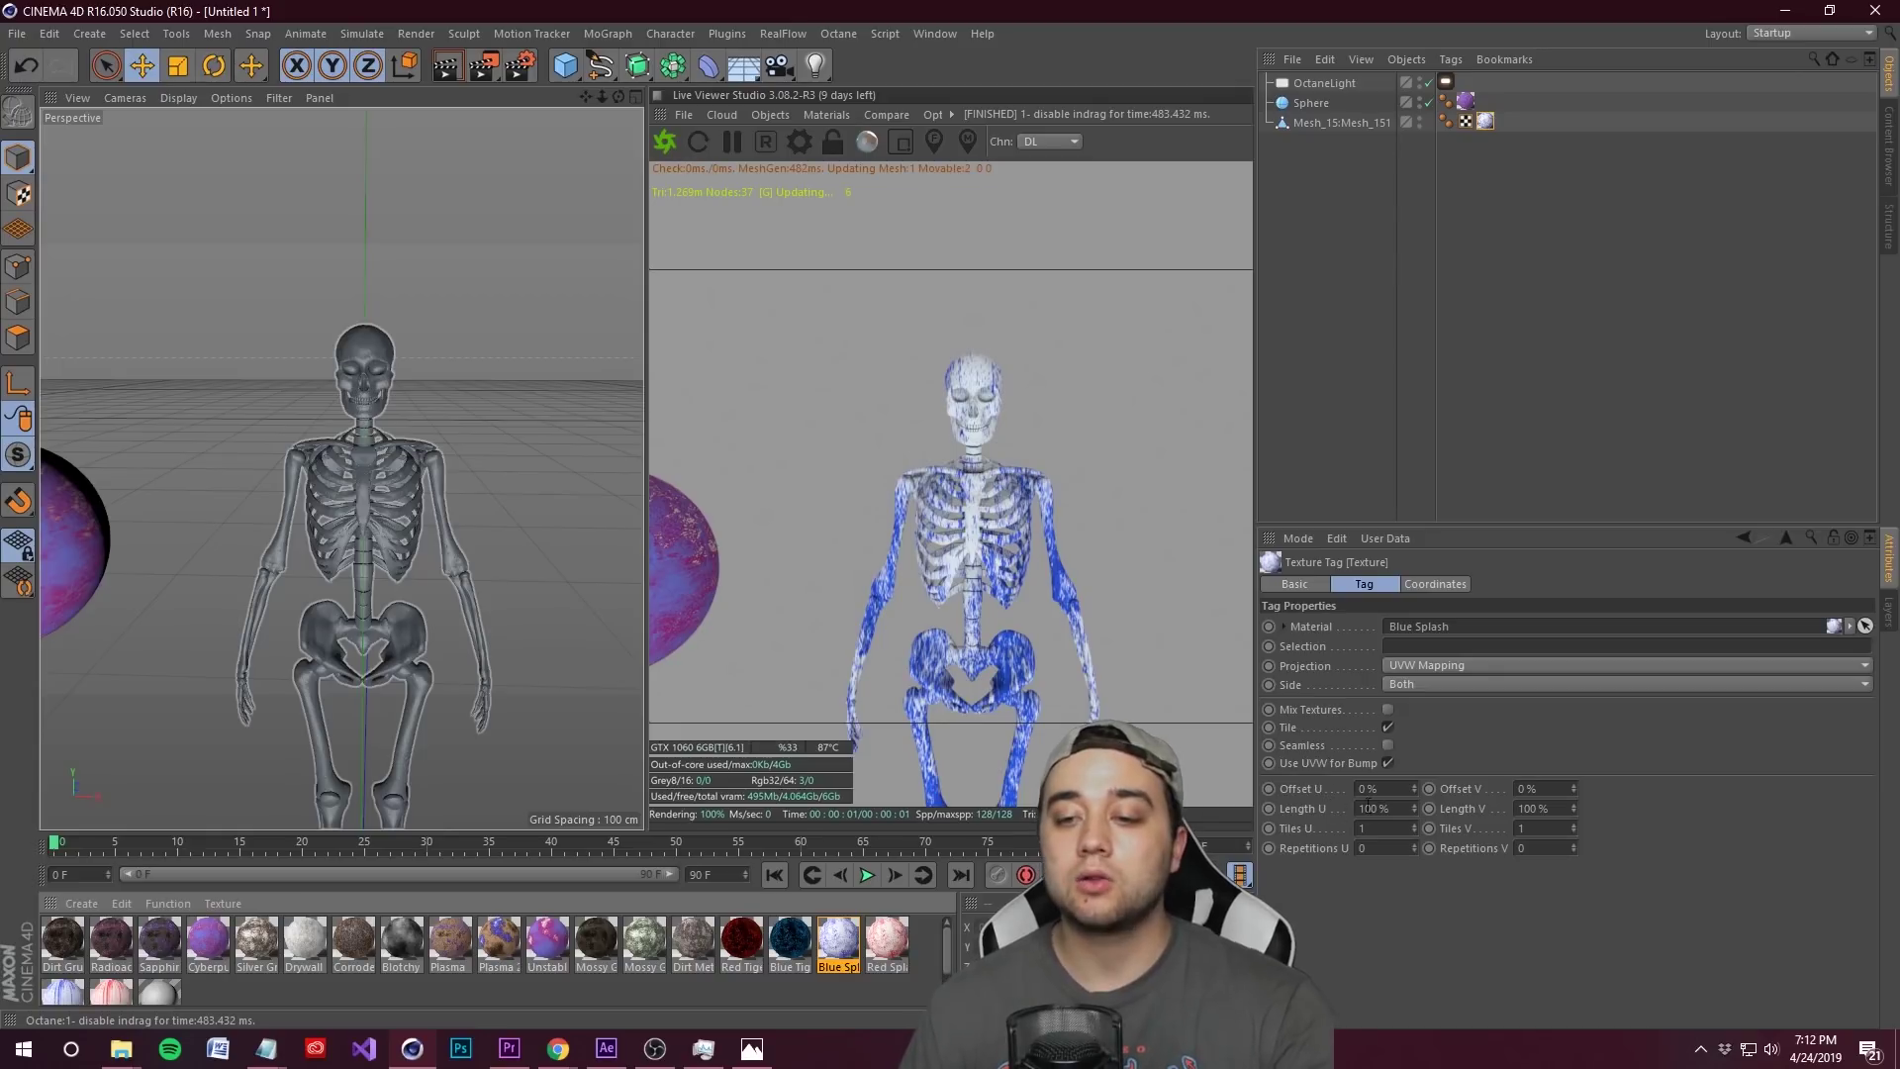
- Set the reapplied Blue Splash tag to Flat projection with Length U and Length V at 25%
key("ctrl+y")
key("ctrl+y")
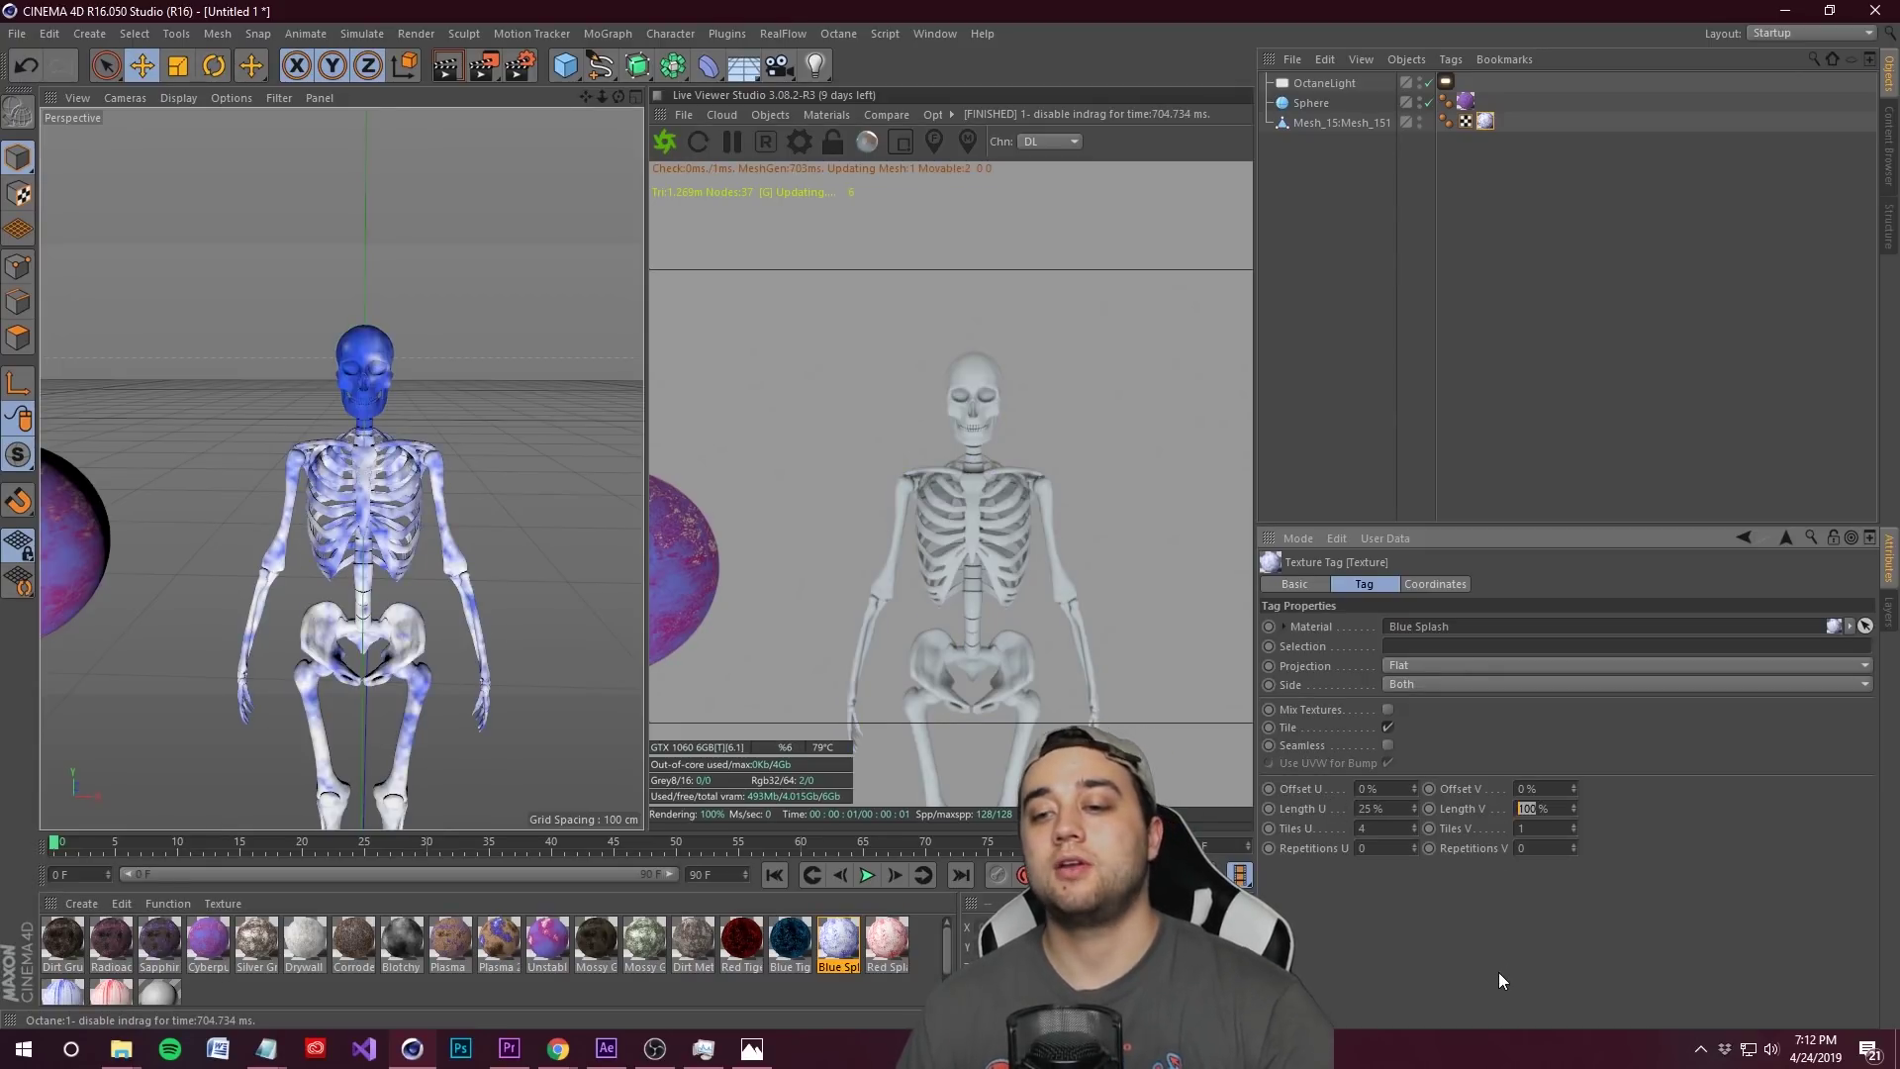
type("25")
key("Return")
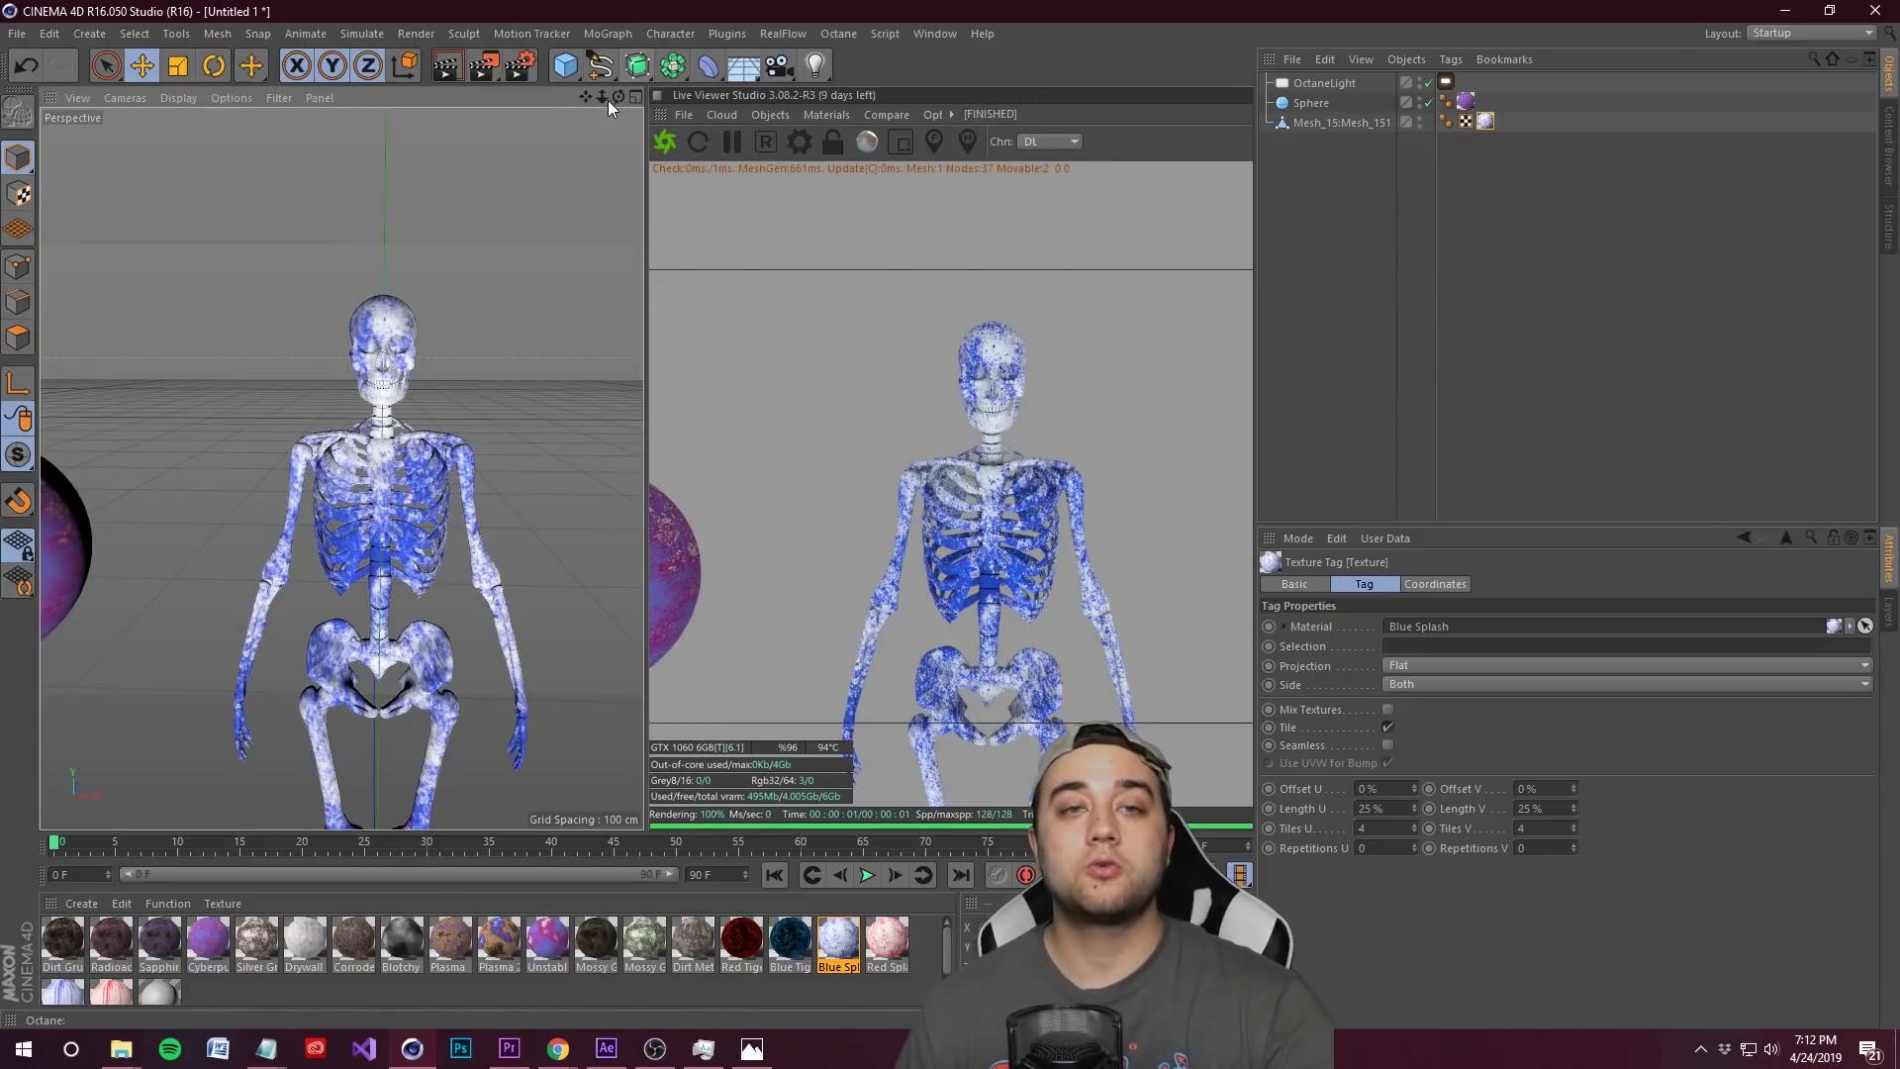
left_click_drag(603, 97, 582, 258)
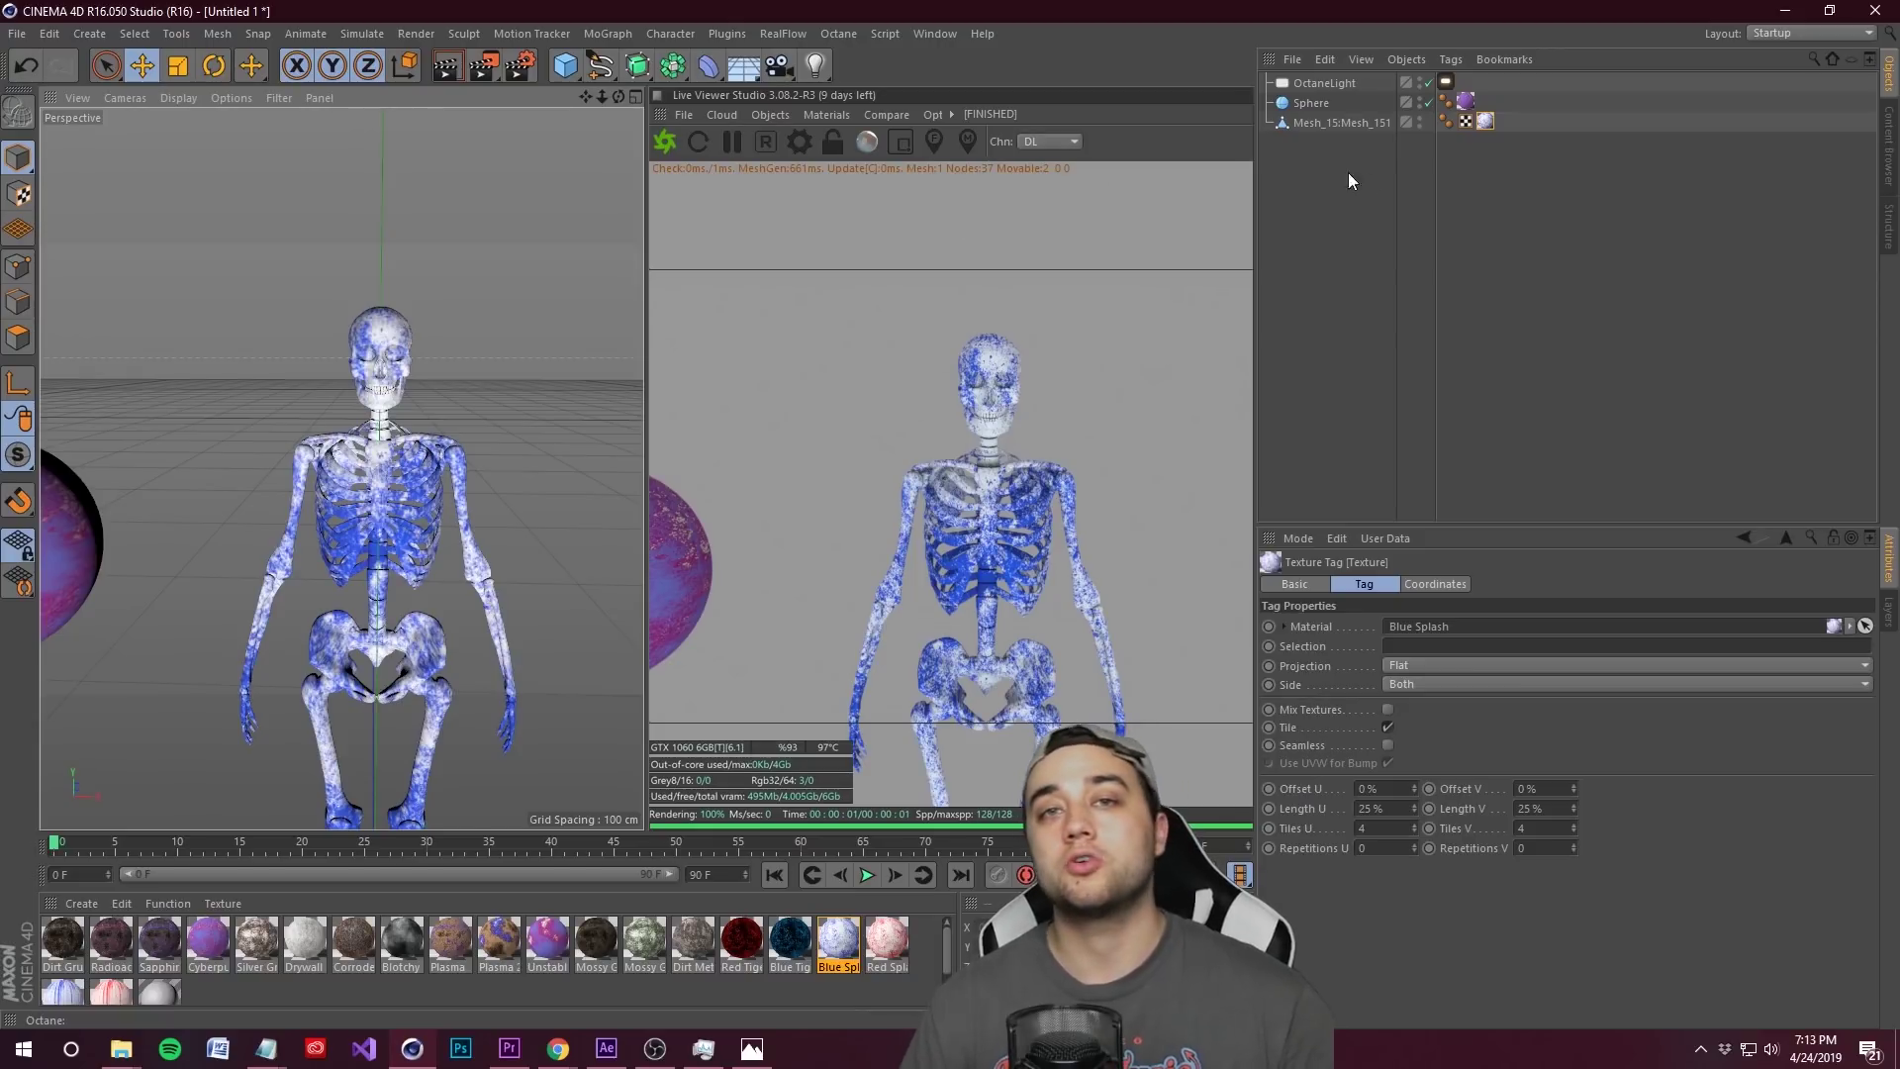
- Remove the material tags from the sphere and skeleton, and delete the sphere and the Octane light
left_click(1313, 103)
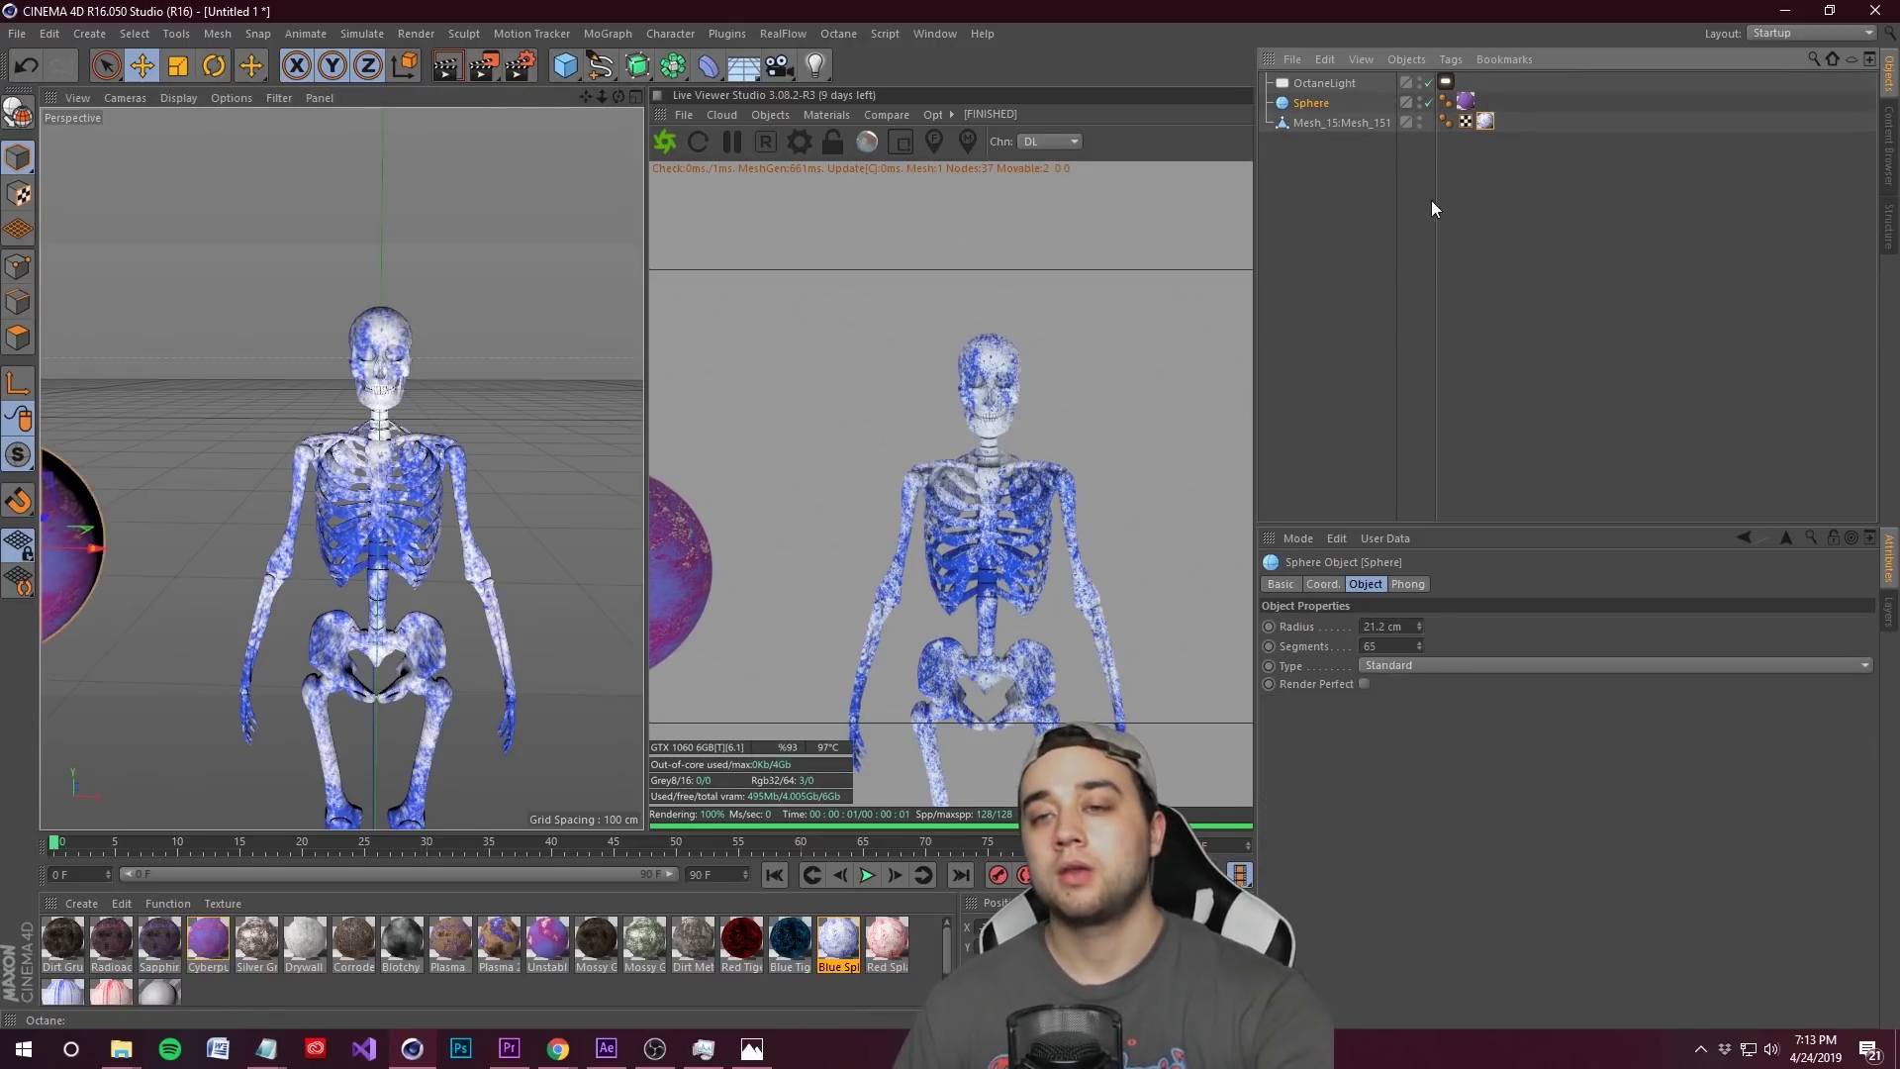
left_click(1473, 103)
left_click(1484, 120, "ctrl")
key("Delete")
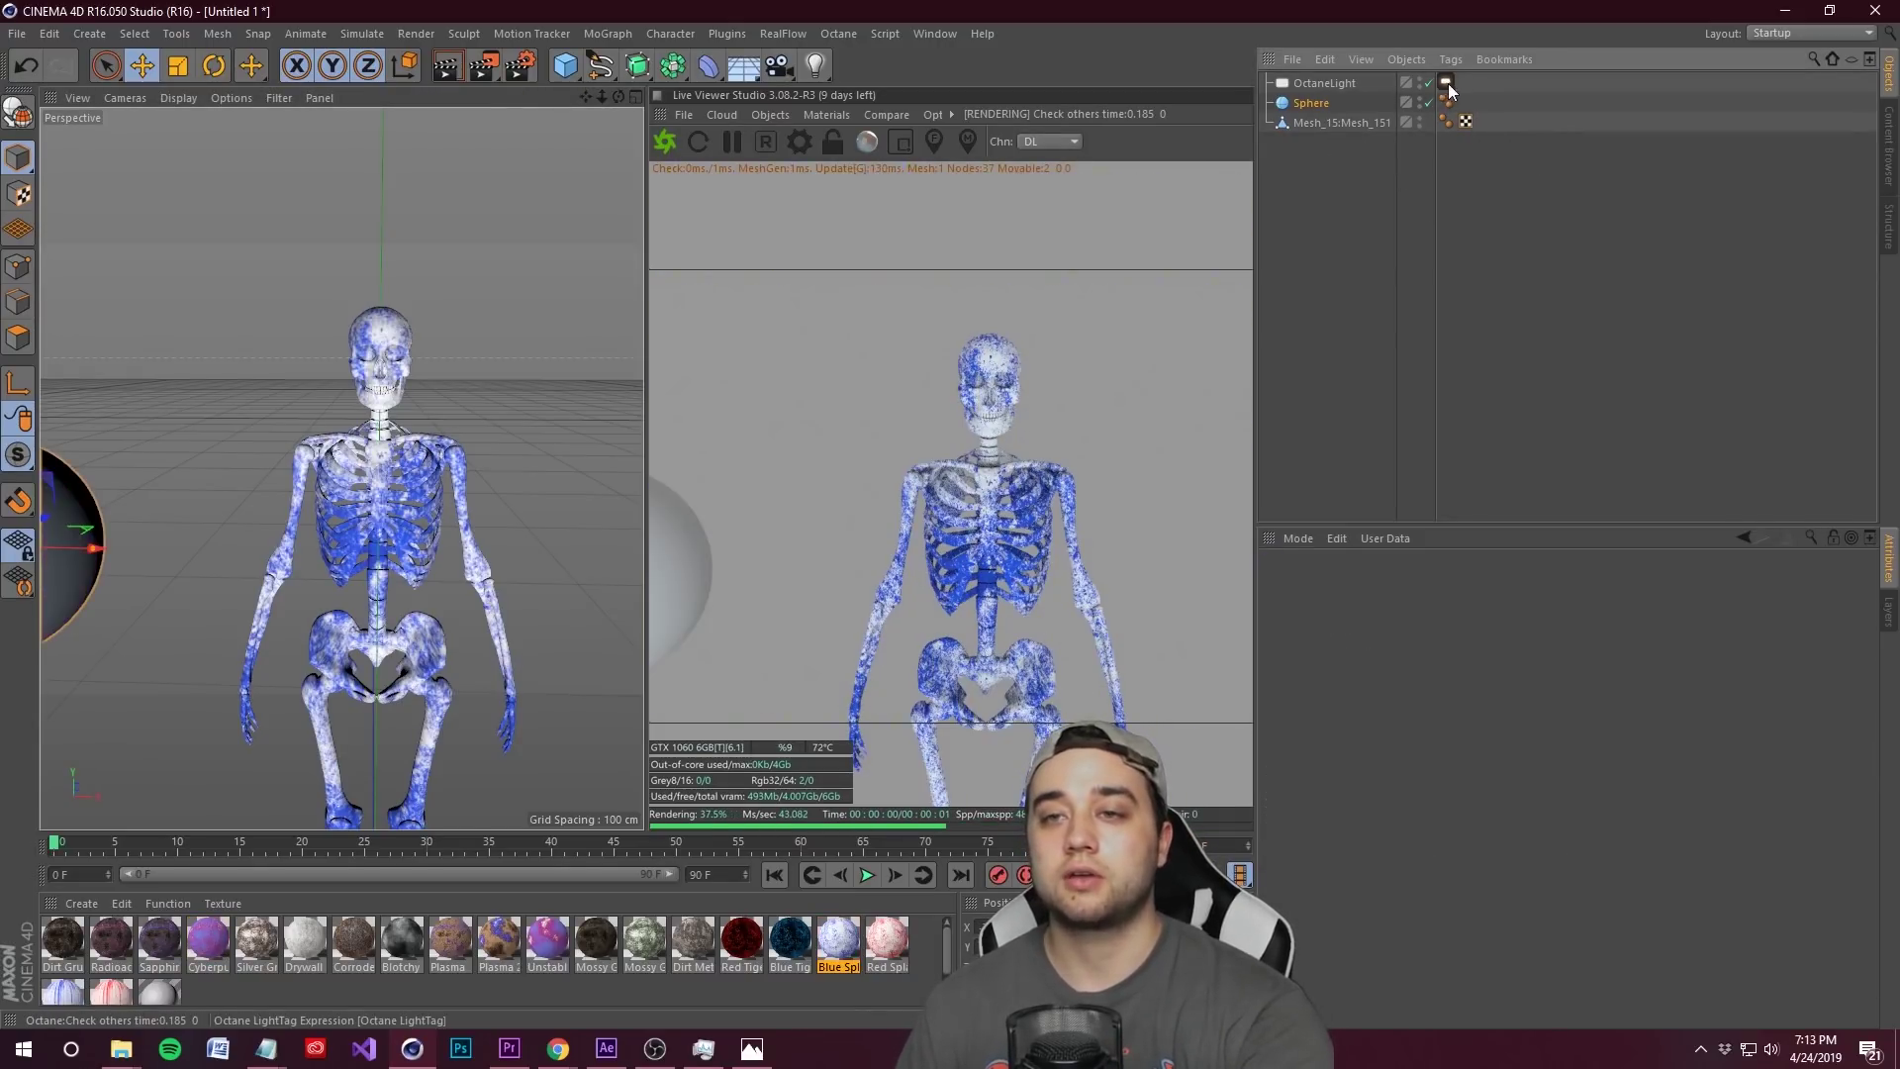
key("Delete")
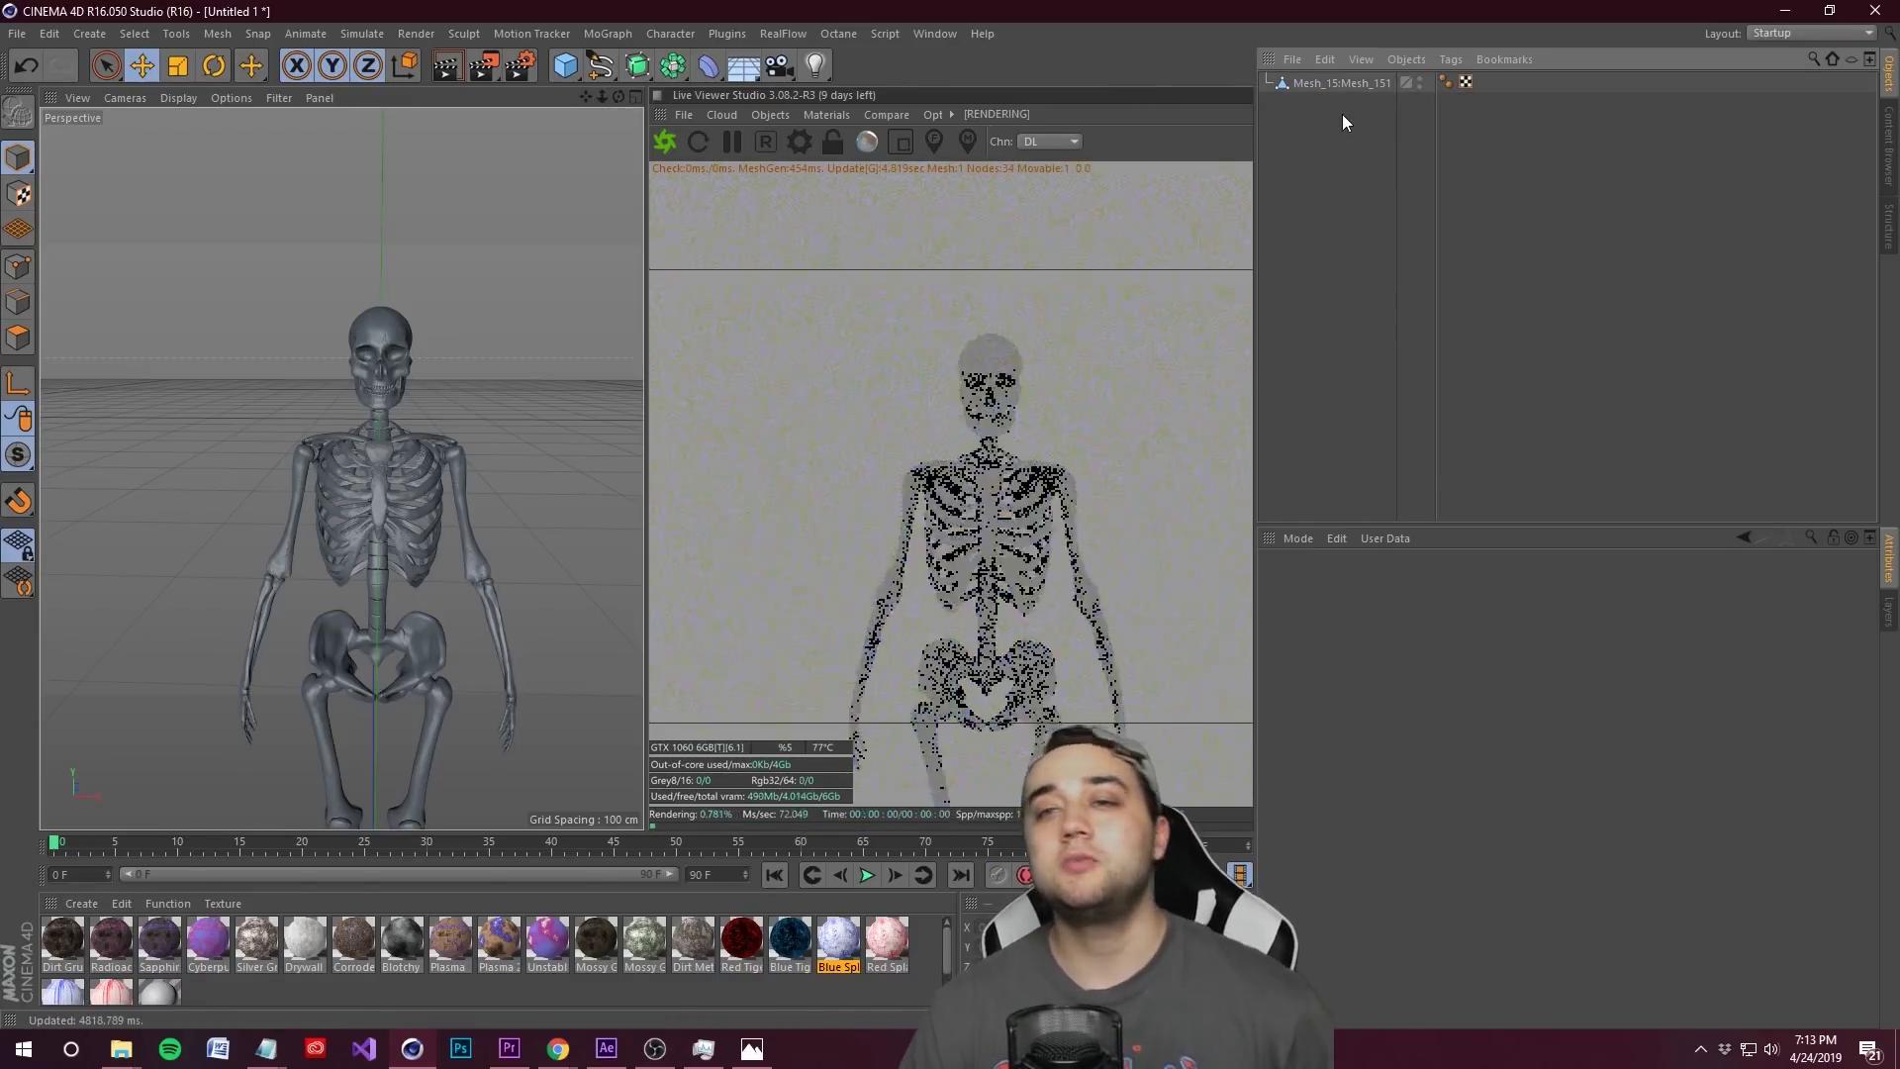
- Add a Polygon Reduction deformer to the skeleton scene
left_click(708, 68)
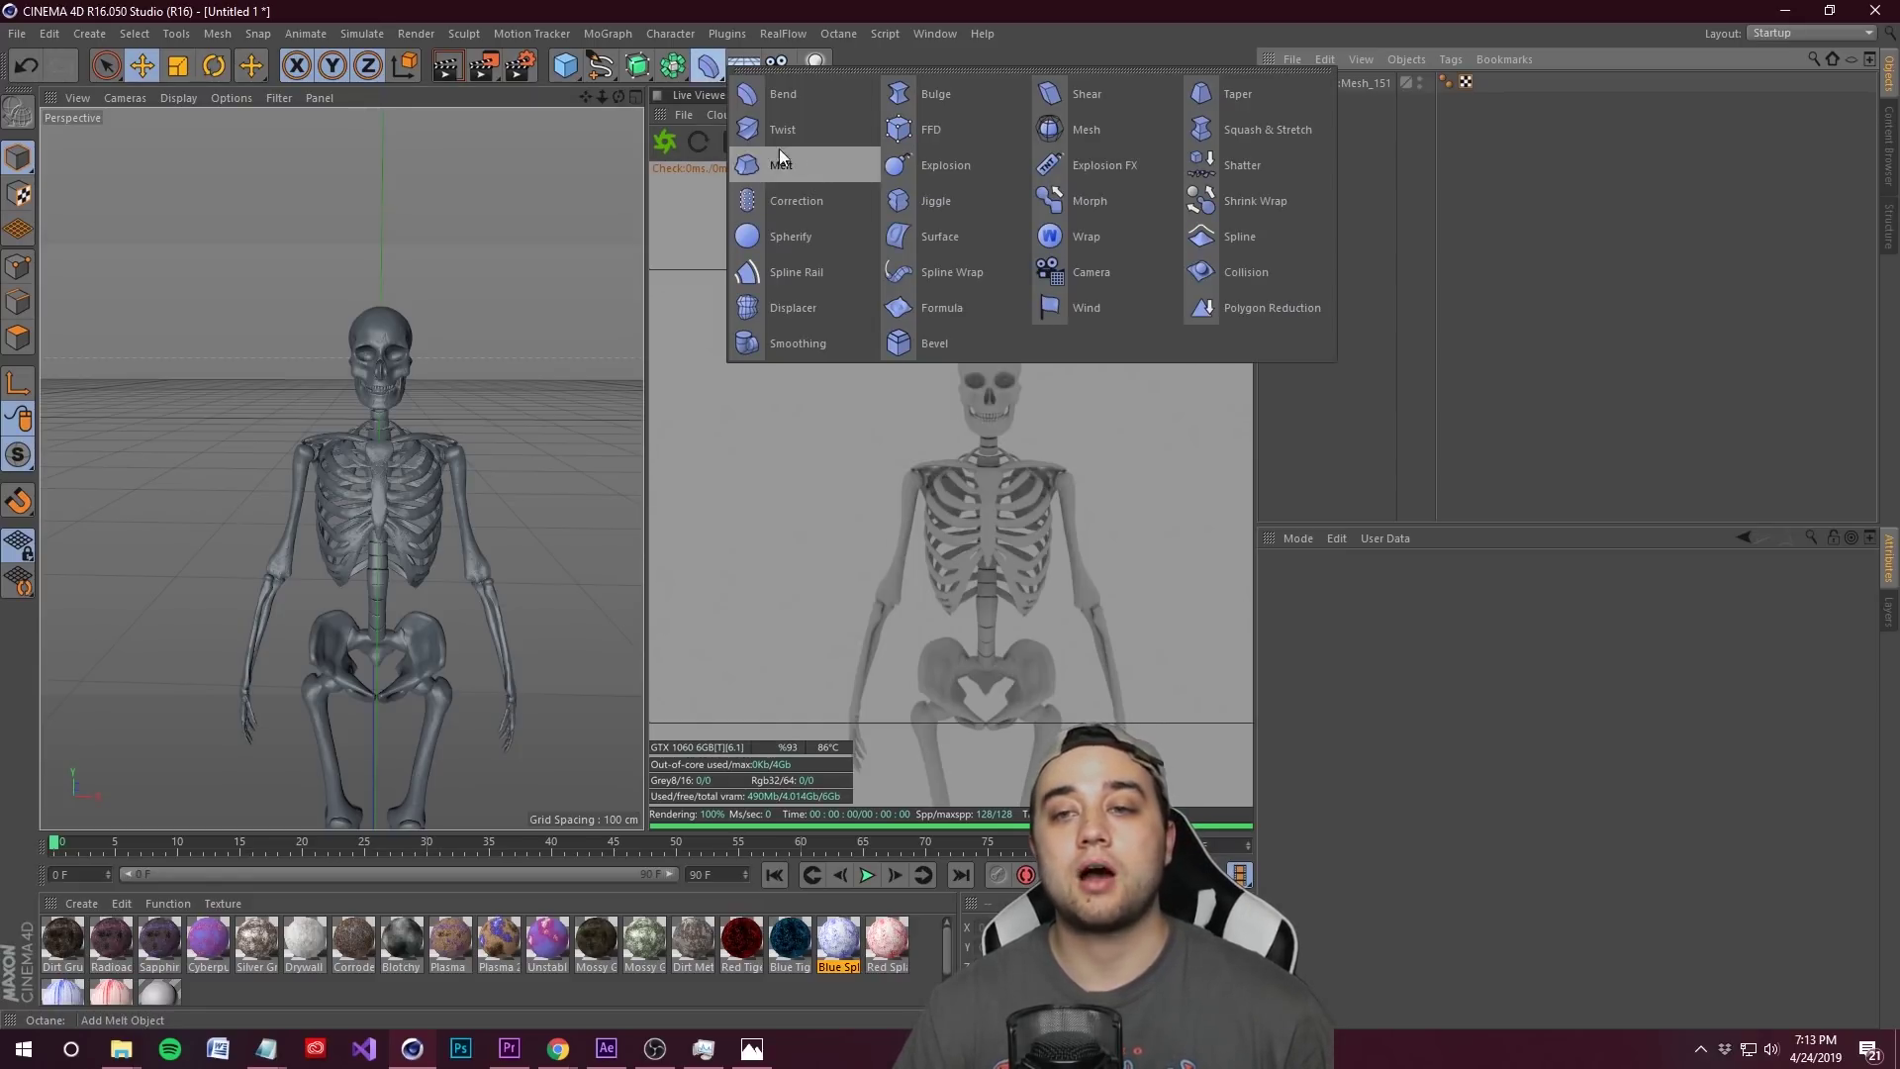
left_click(1208, 318)
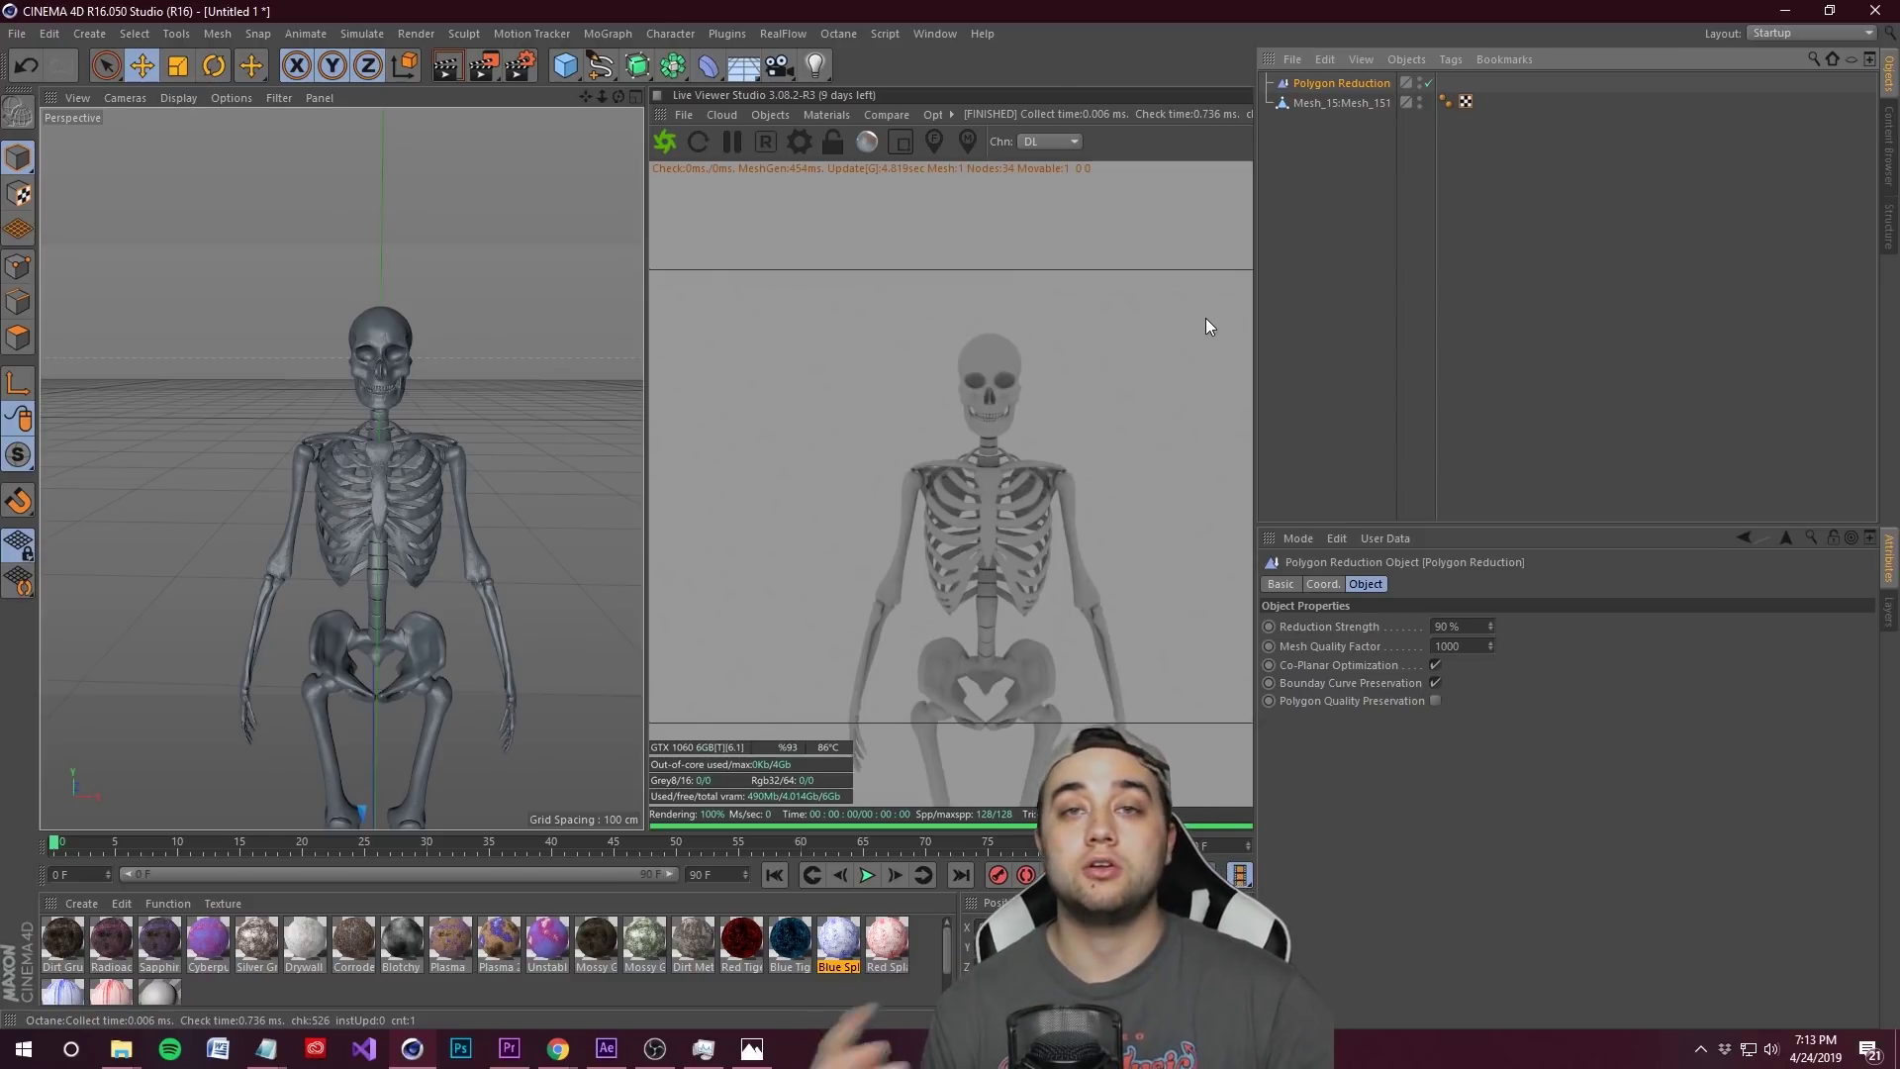
left_click(1447, 627)
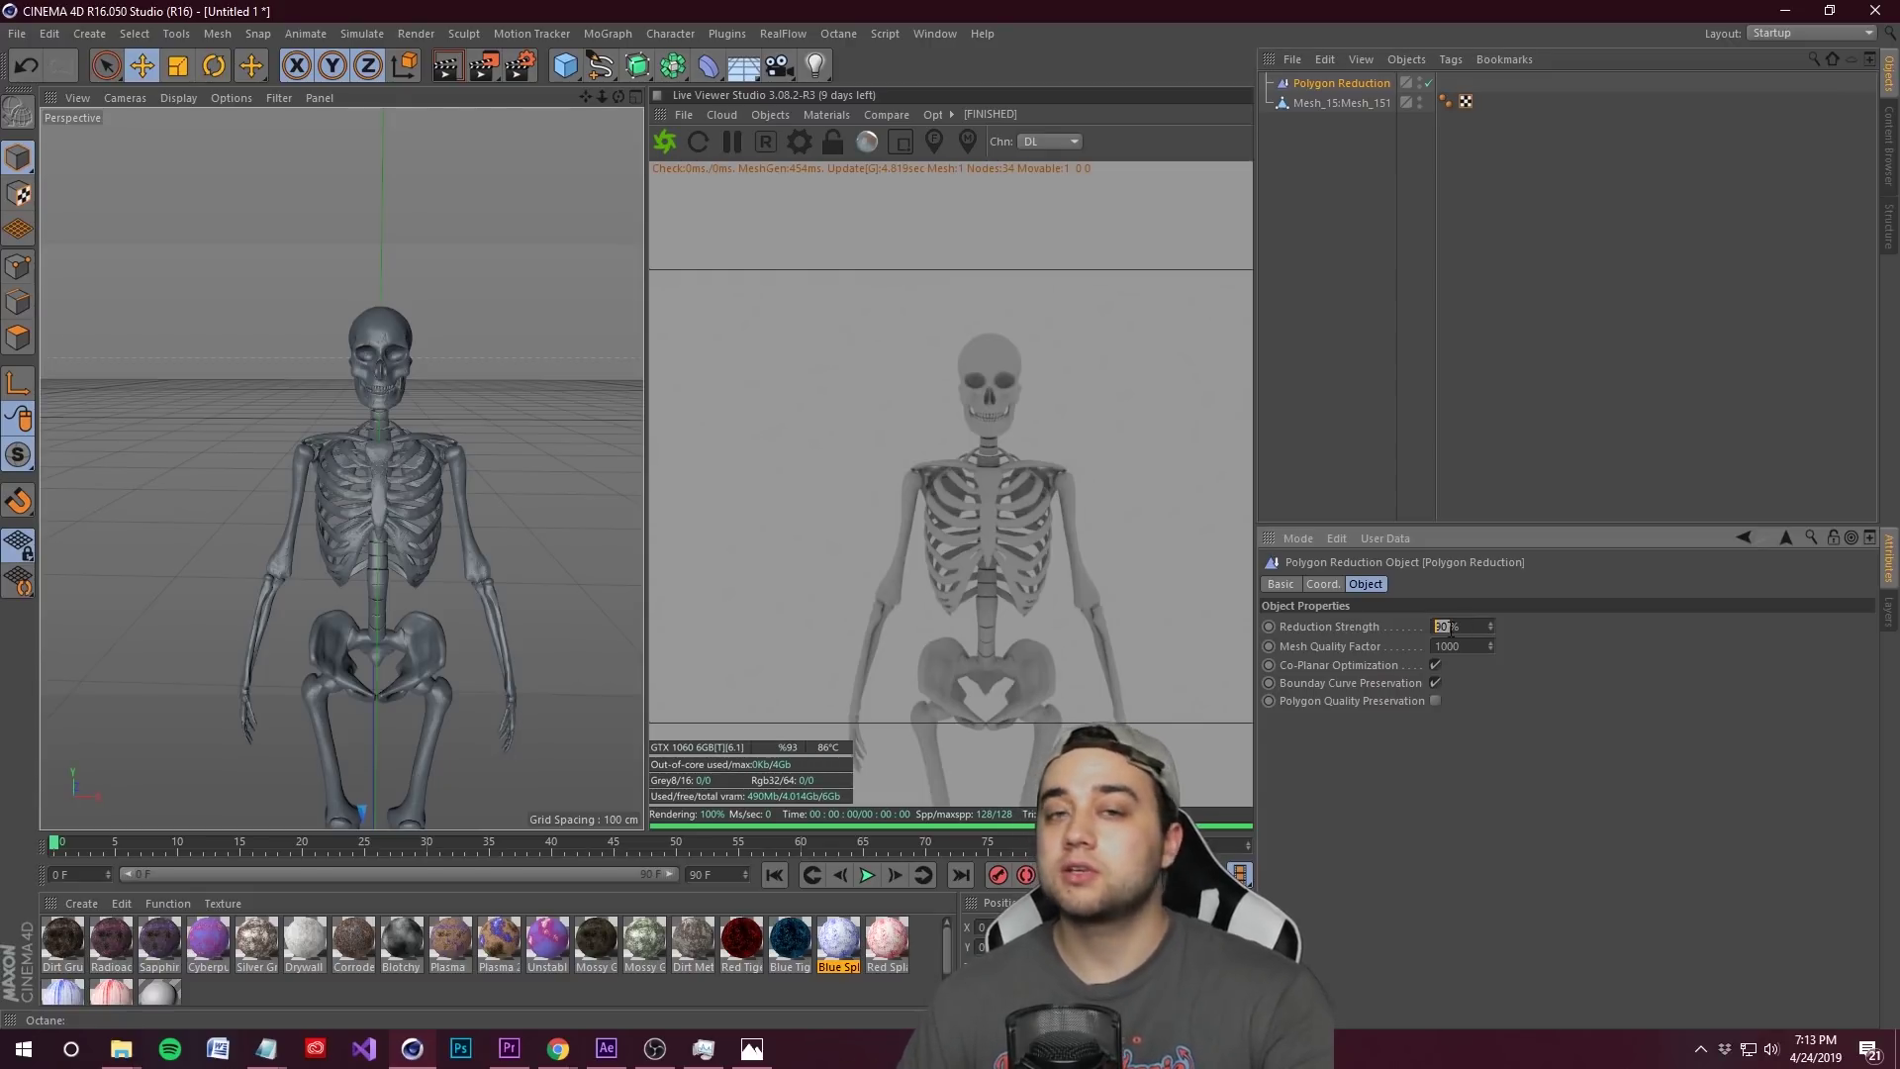
left_click(1514, 422)
mouse_move(1343, 83)
left_mouse_down()
mouse_move(1401, 106)
mouse_move(1385, 119)
mouse_move(1413, 244)
mouse_move(1344, 85)
left_mouse_up()
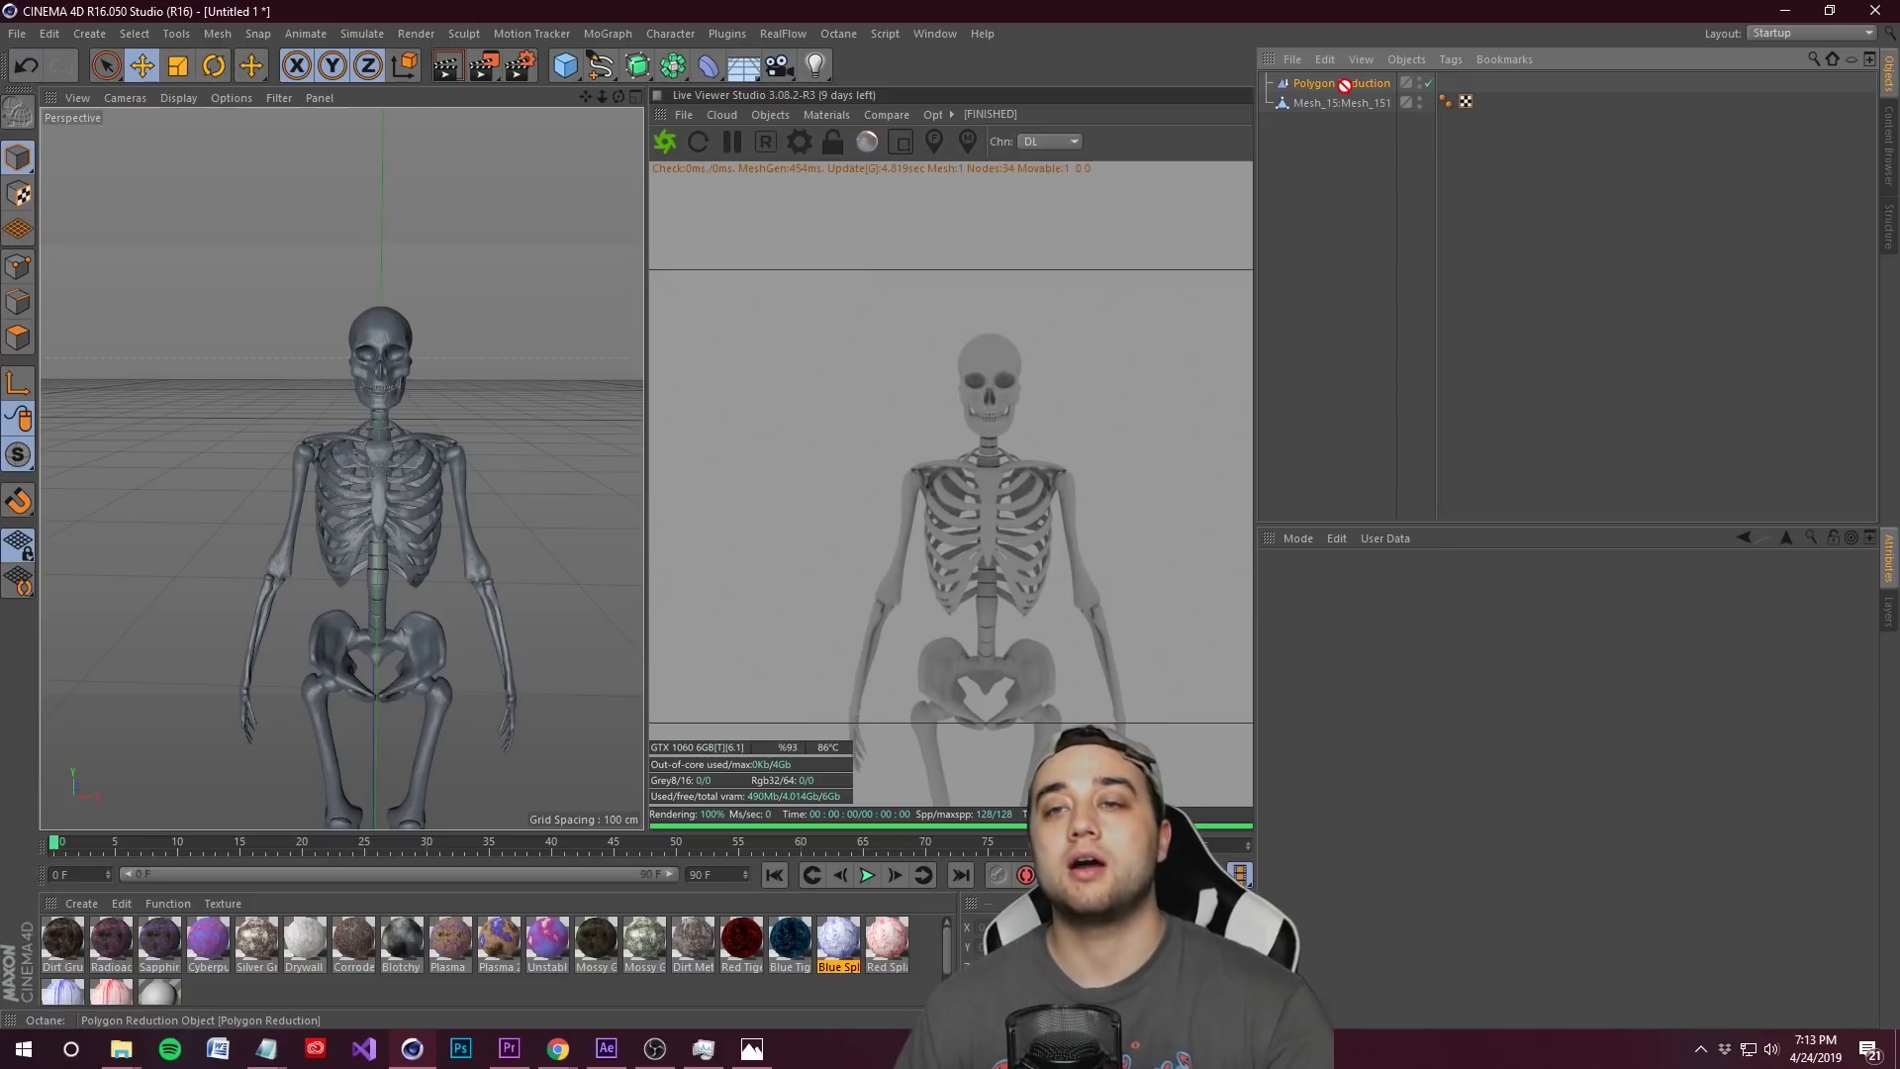
scroll(352, 360, "up", 8)
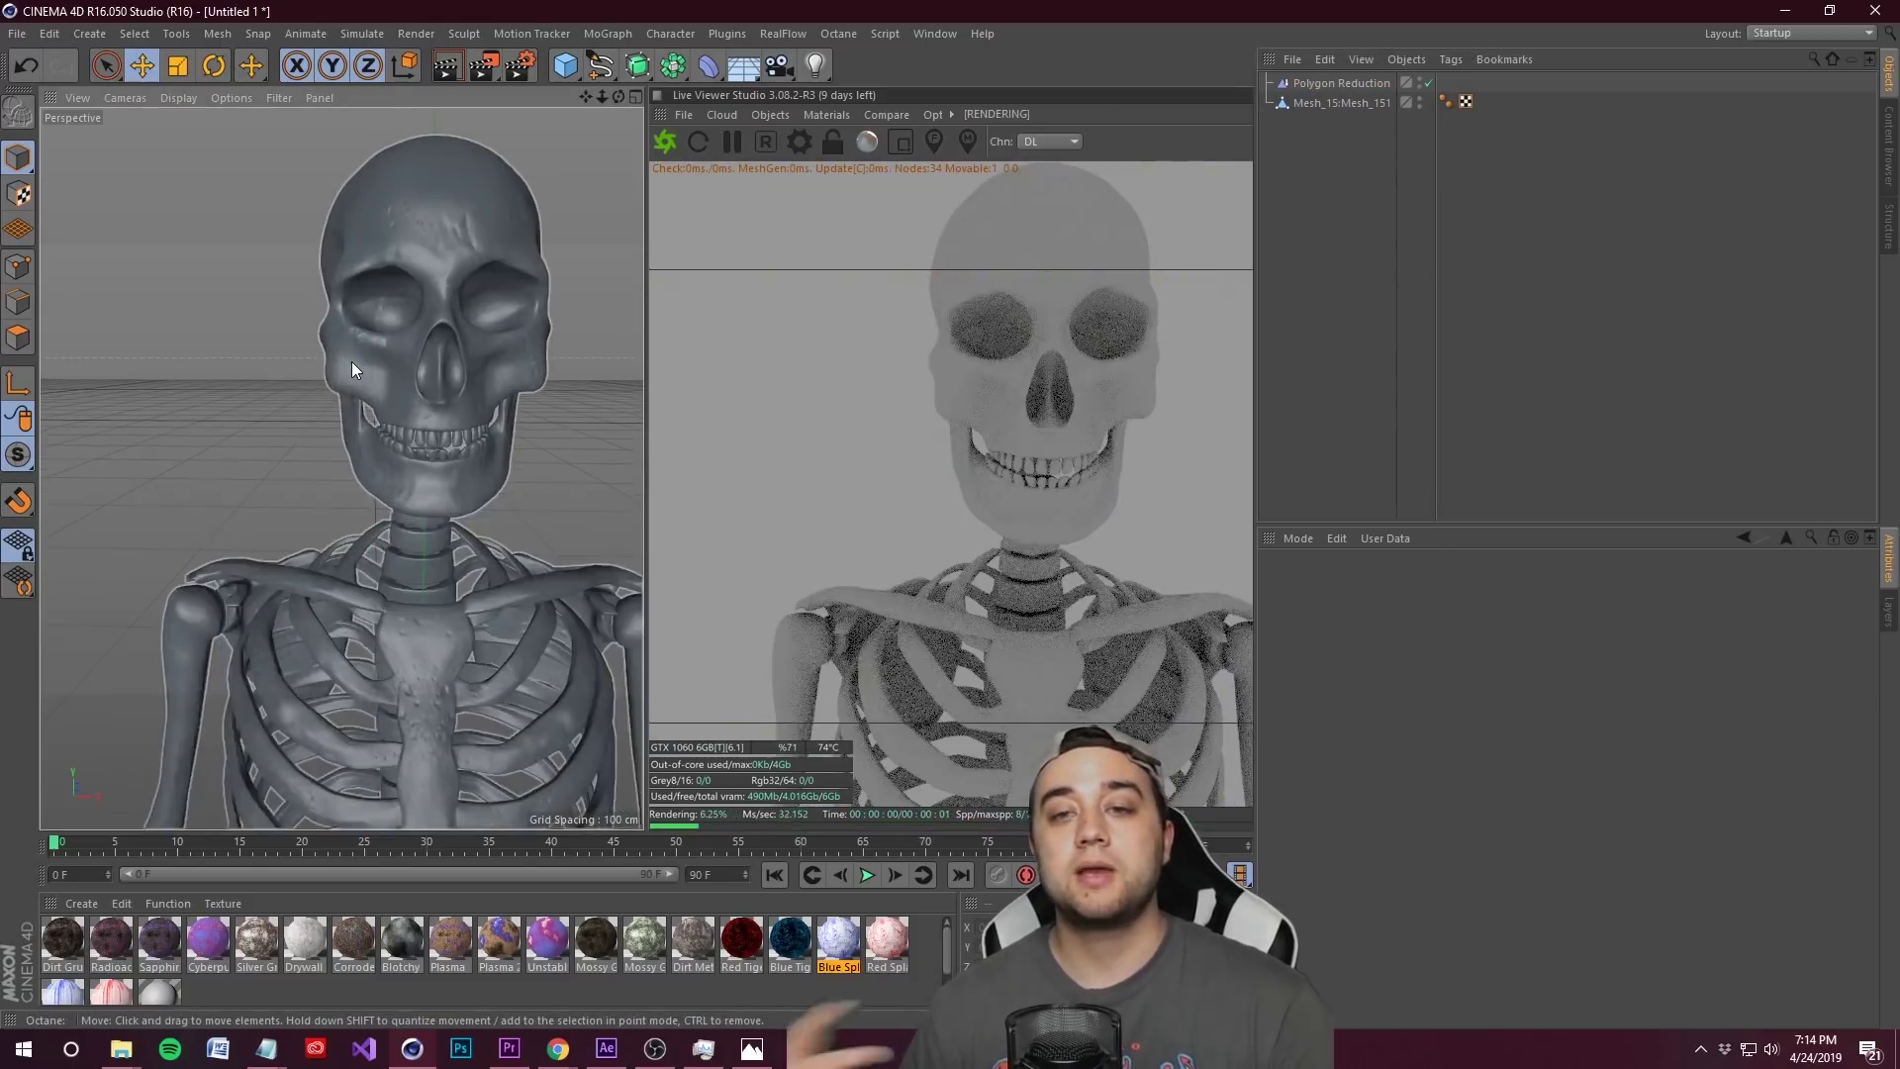
scroll(377, 151, "down", 10)
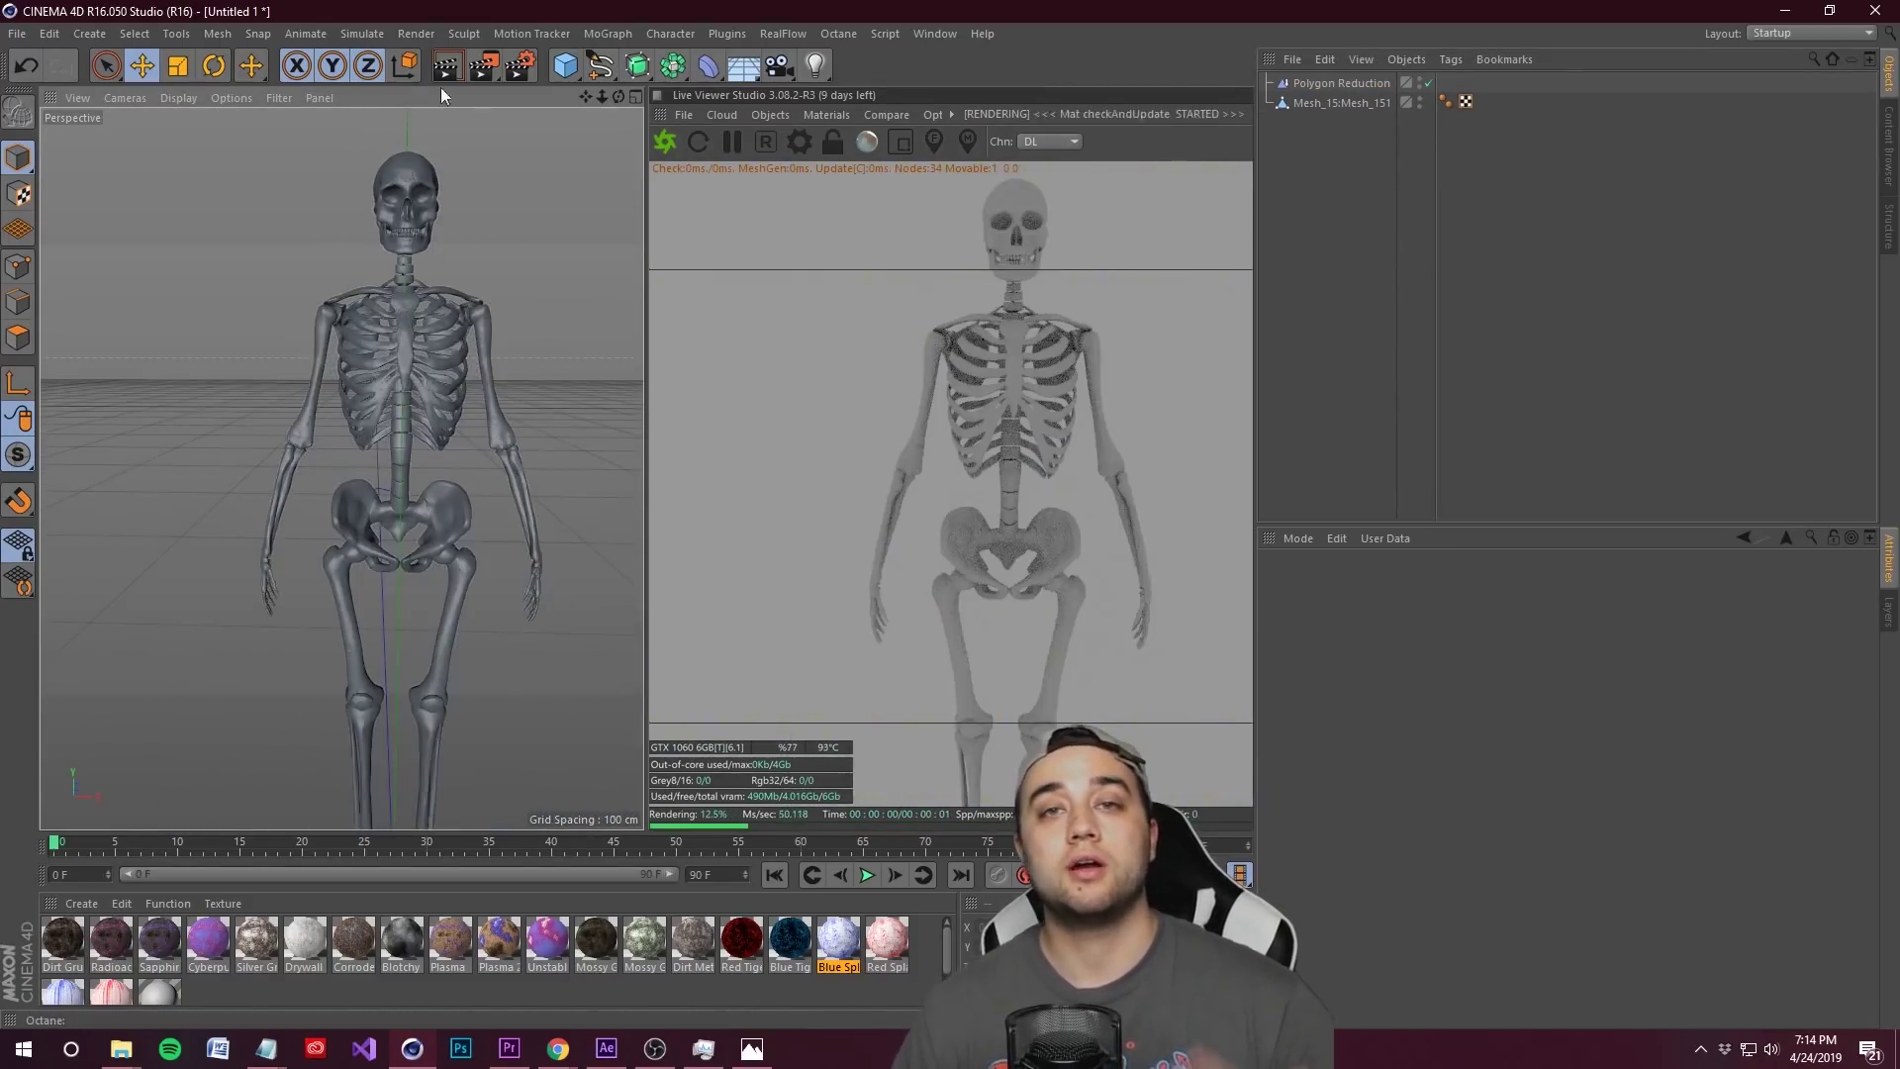
left_click(10, 36)
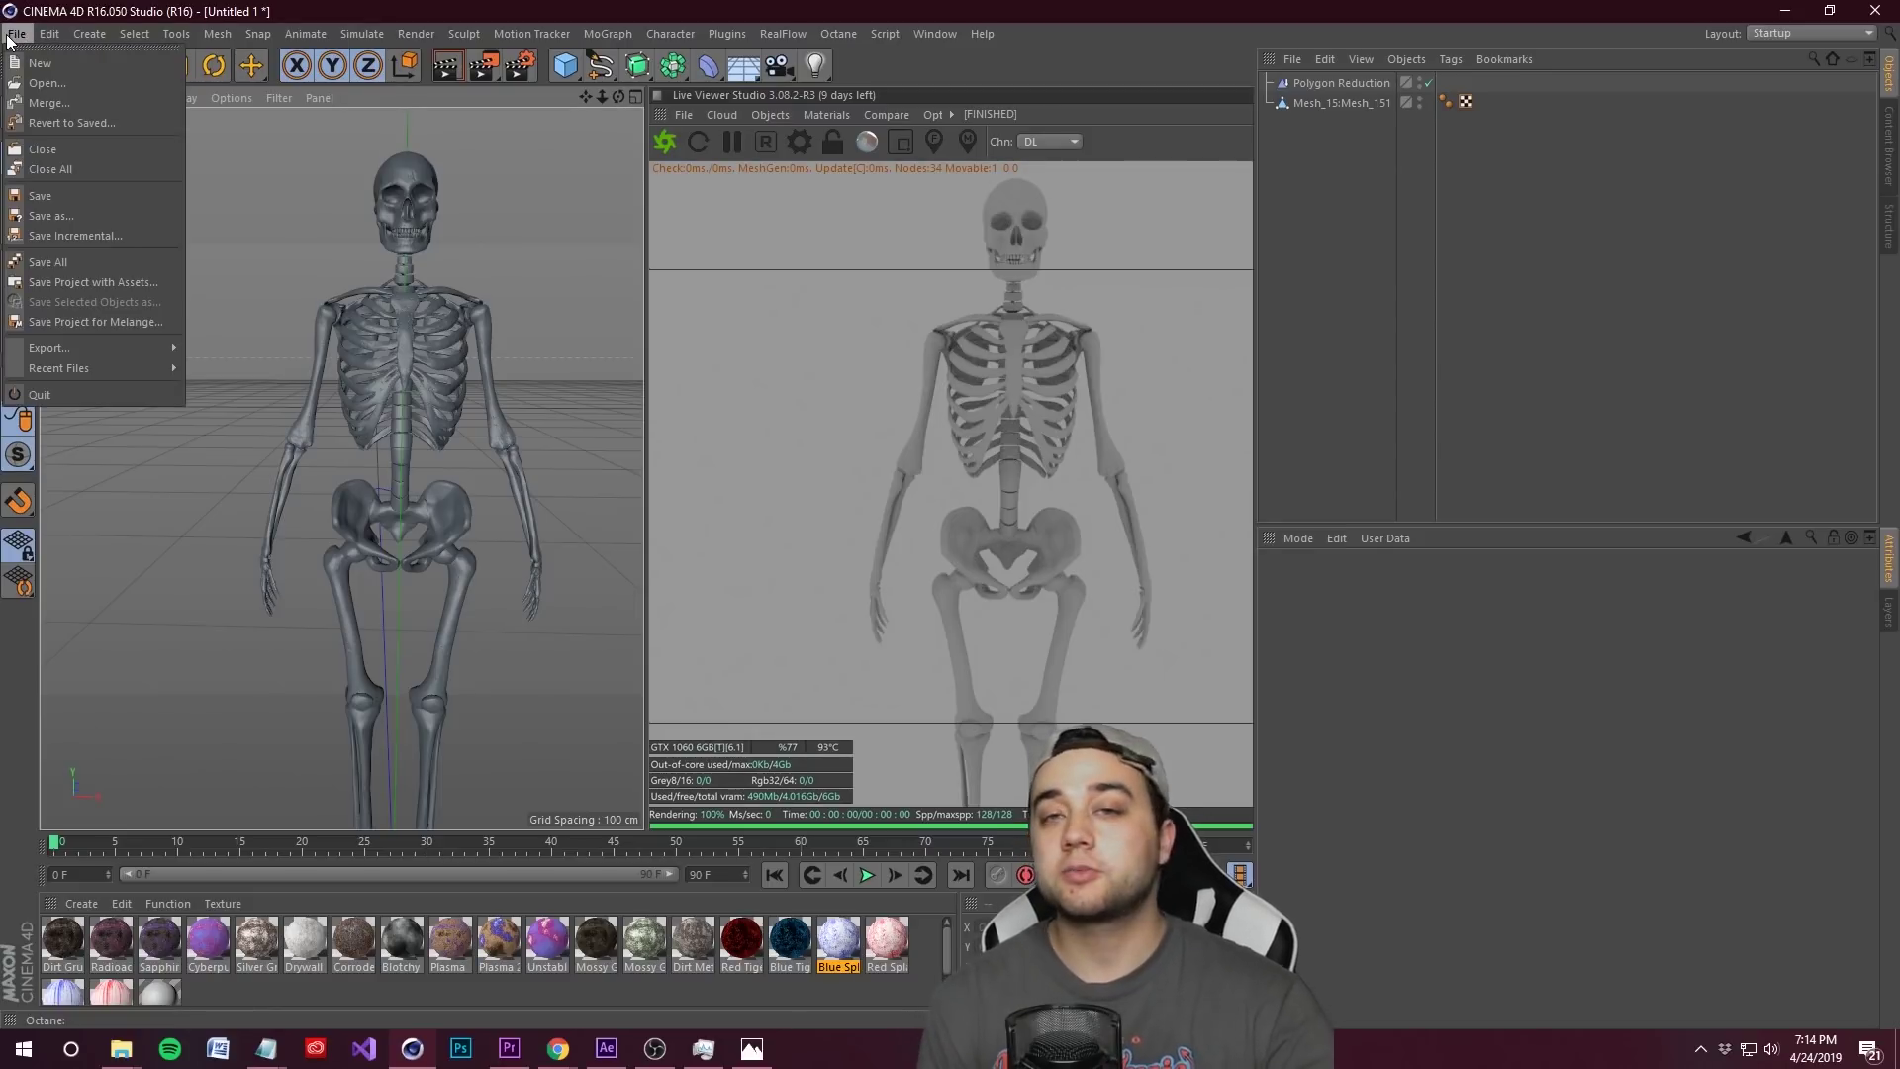
left_click(441, 8)
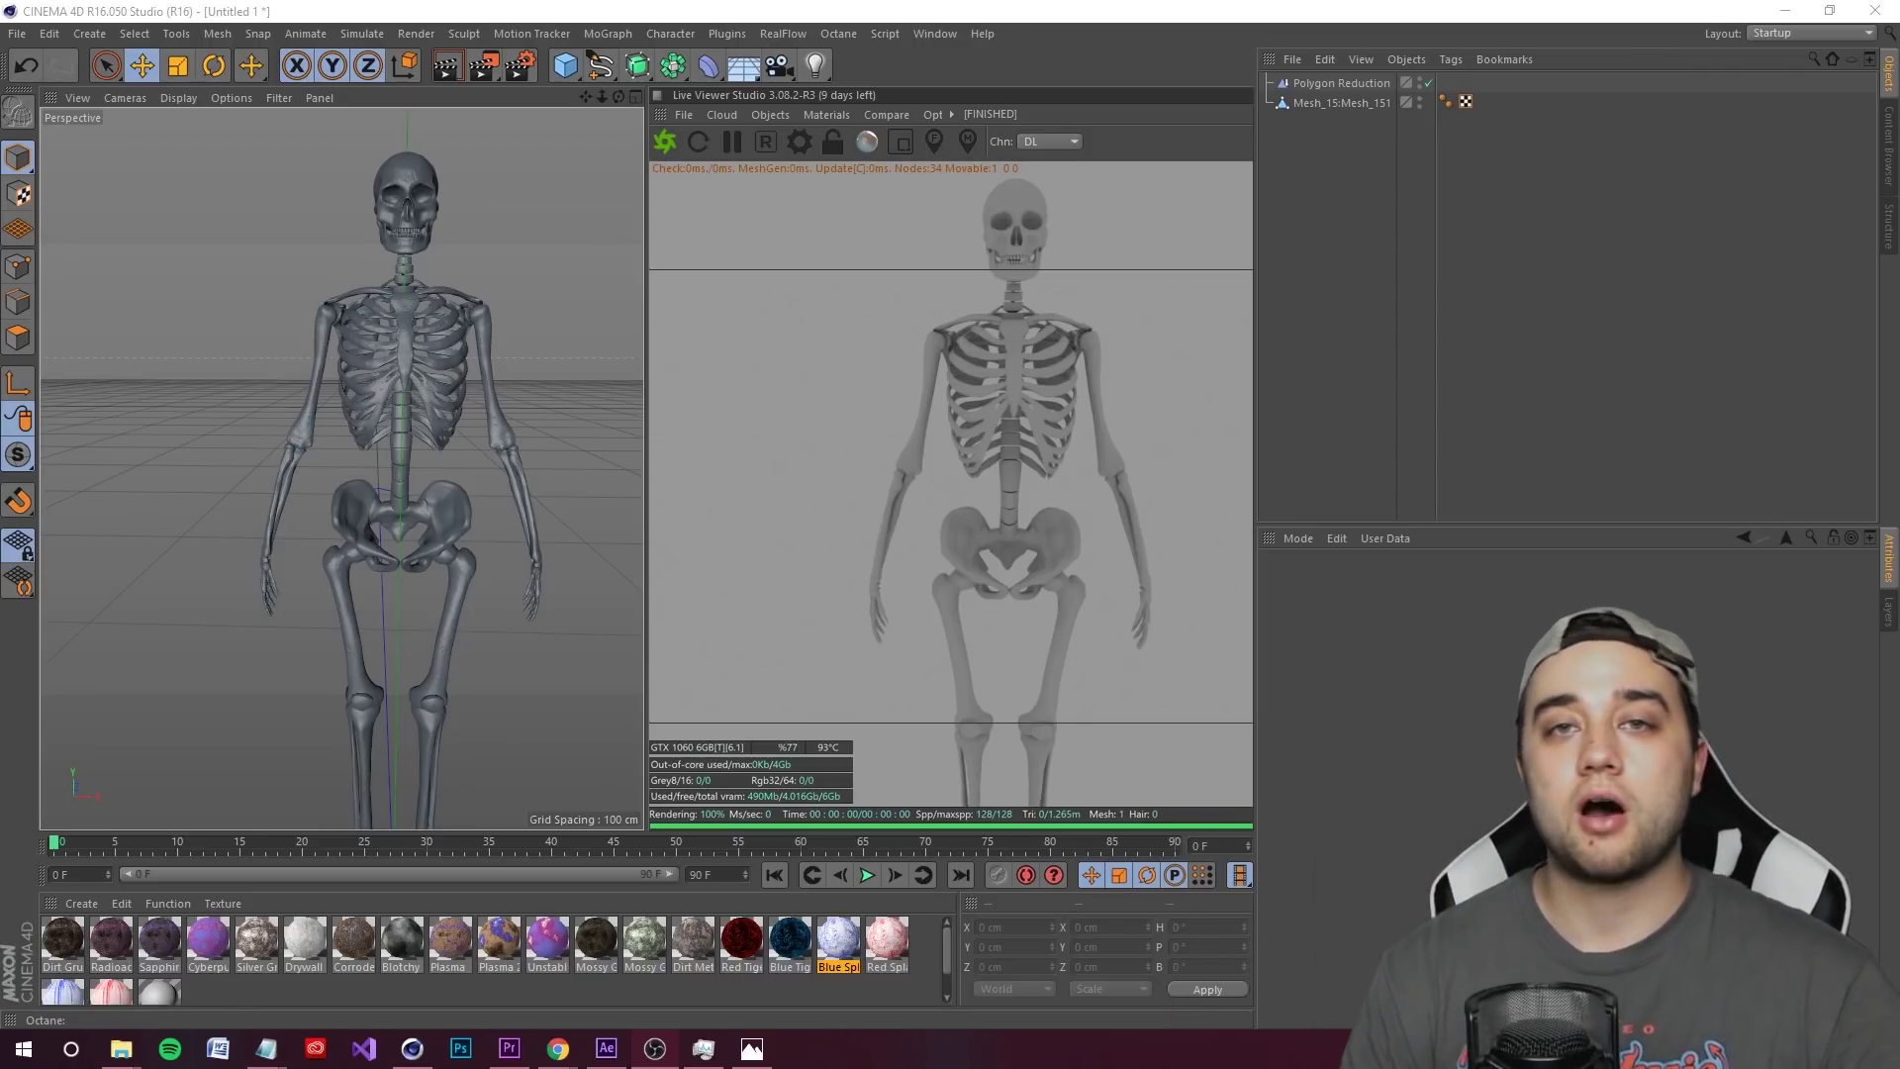
scroll(459, 299, "down", 5)
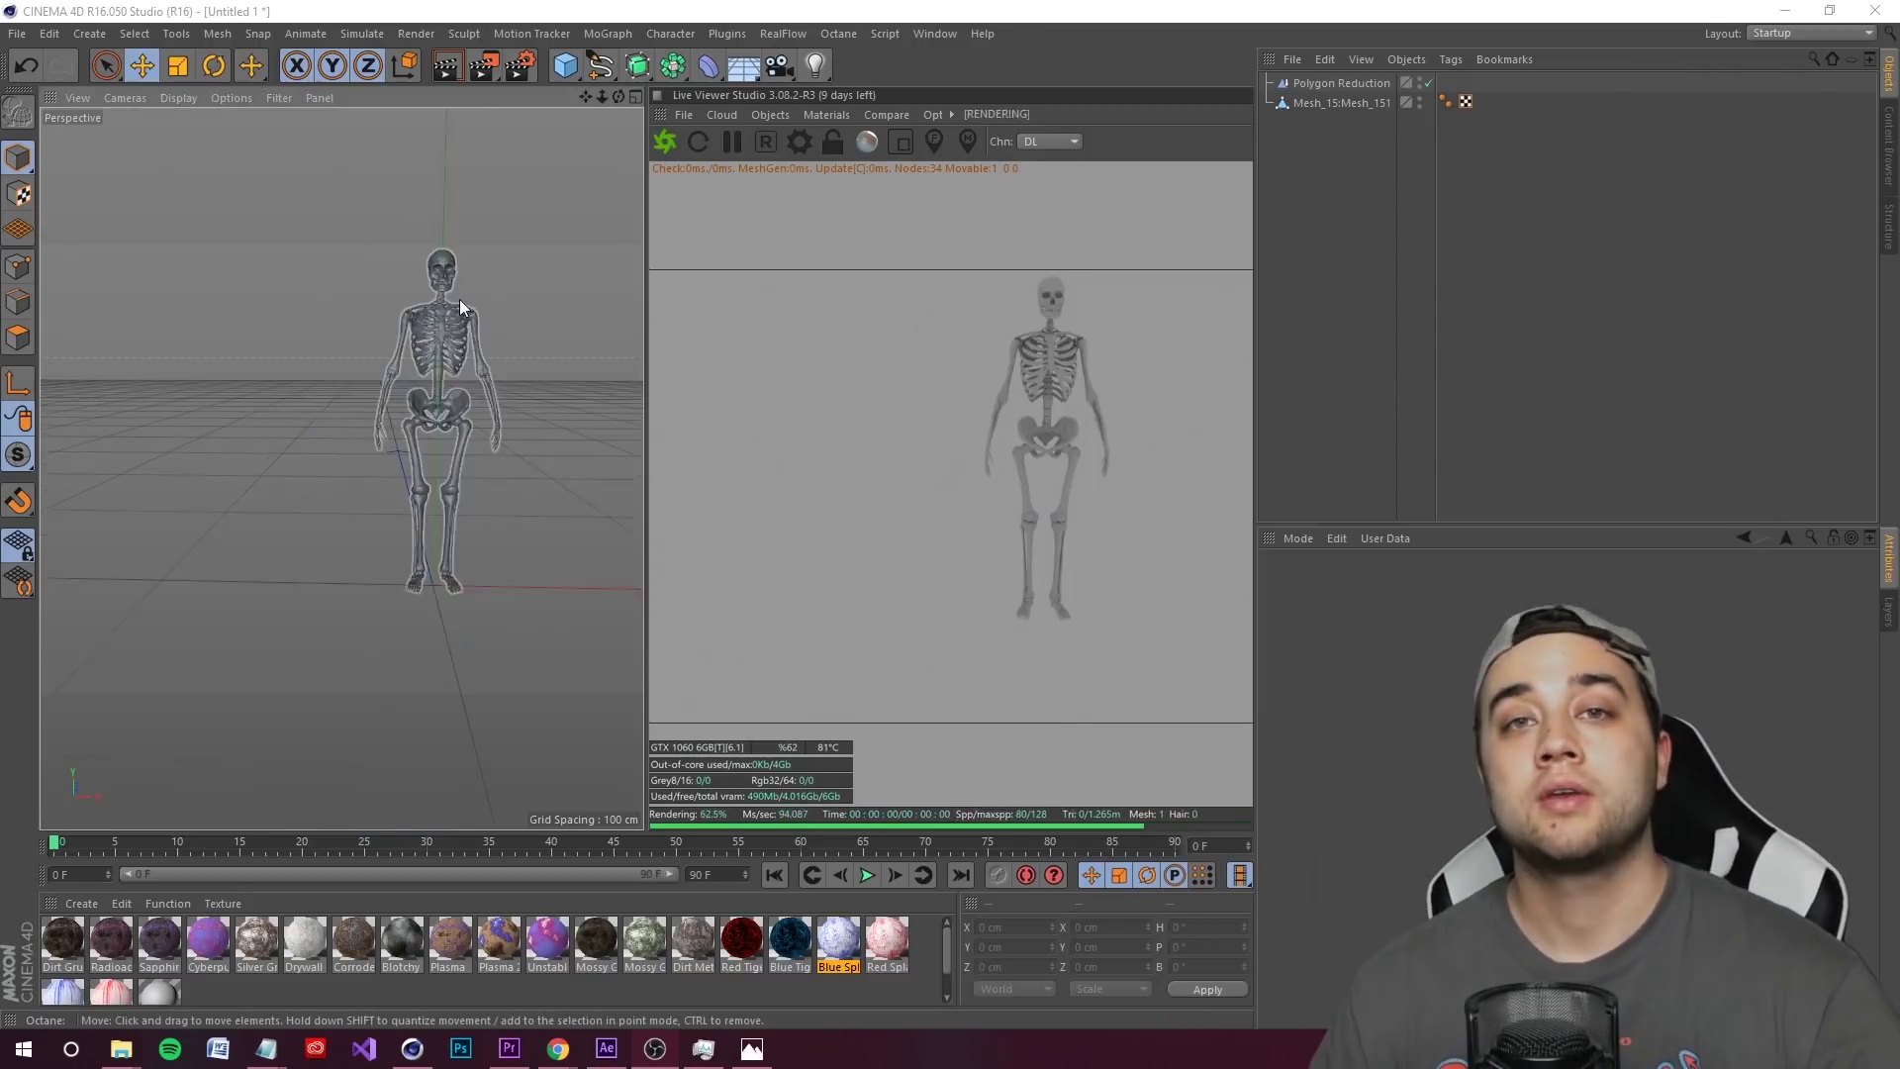
scroll(463, 294, "up", 2)
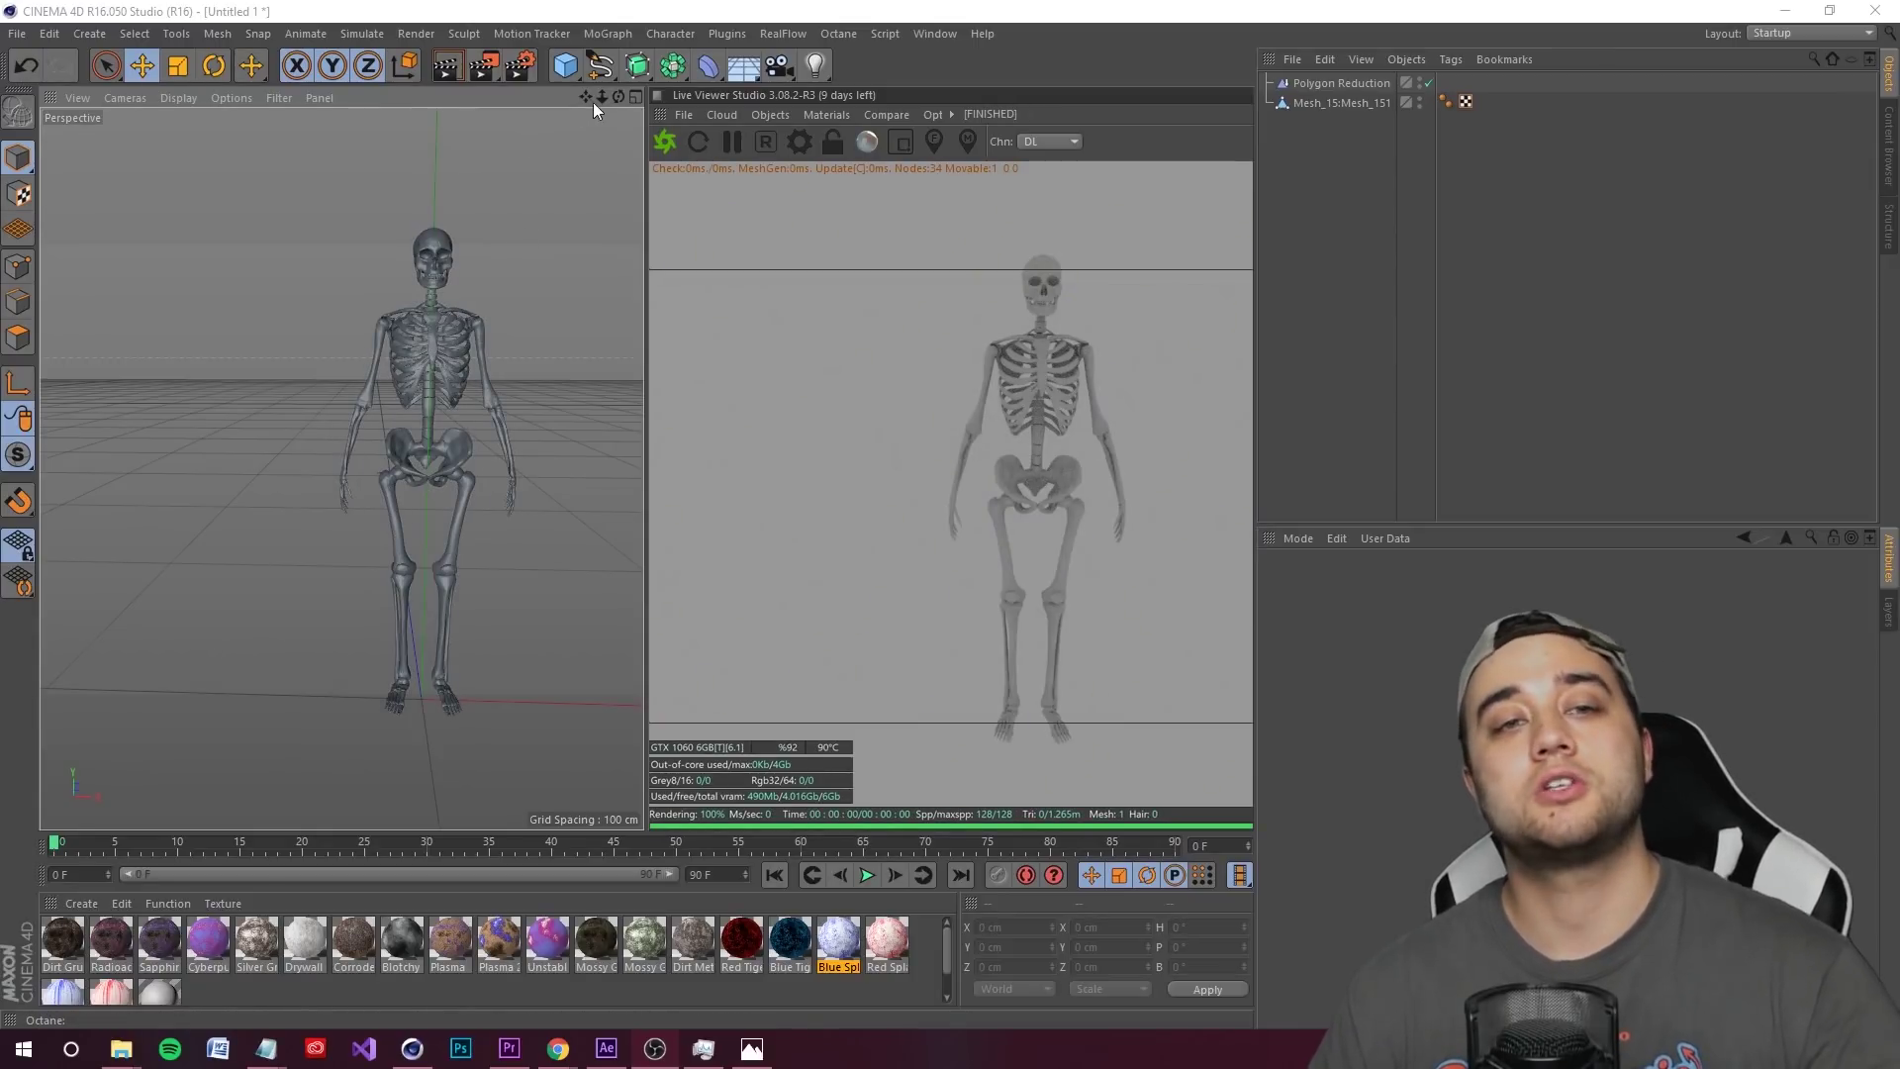
left_click_drag(591, 103, 812, 548, "alt")
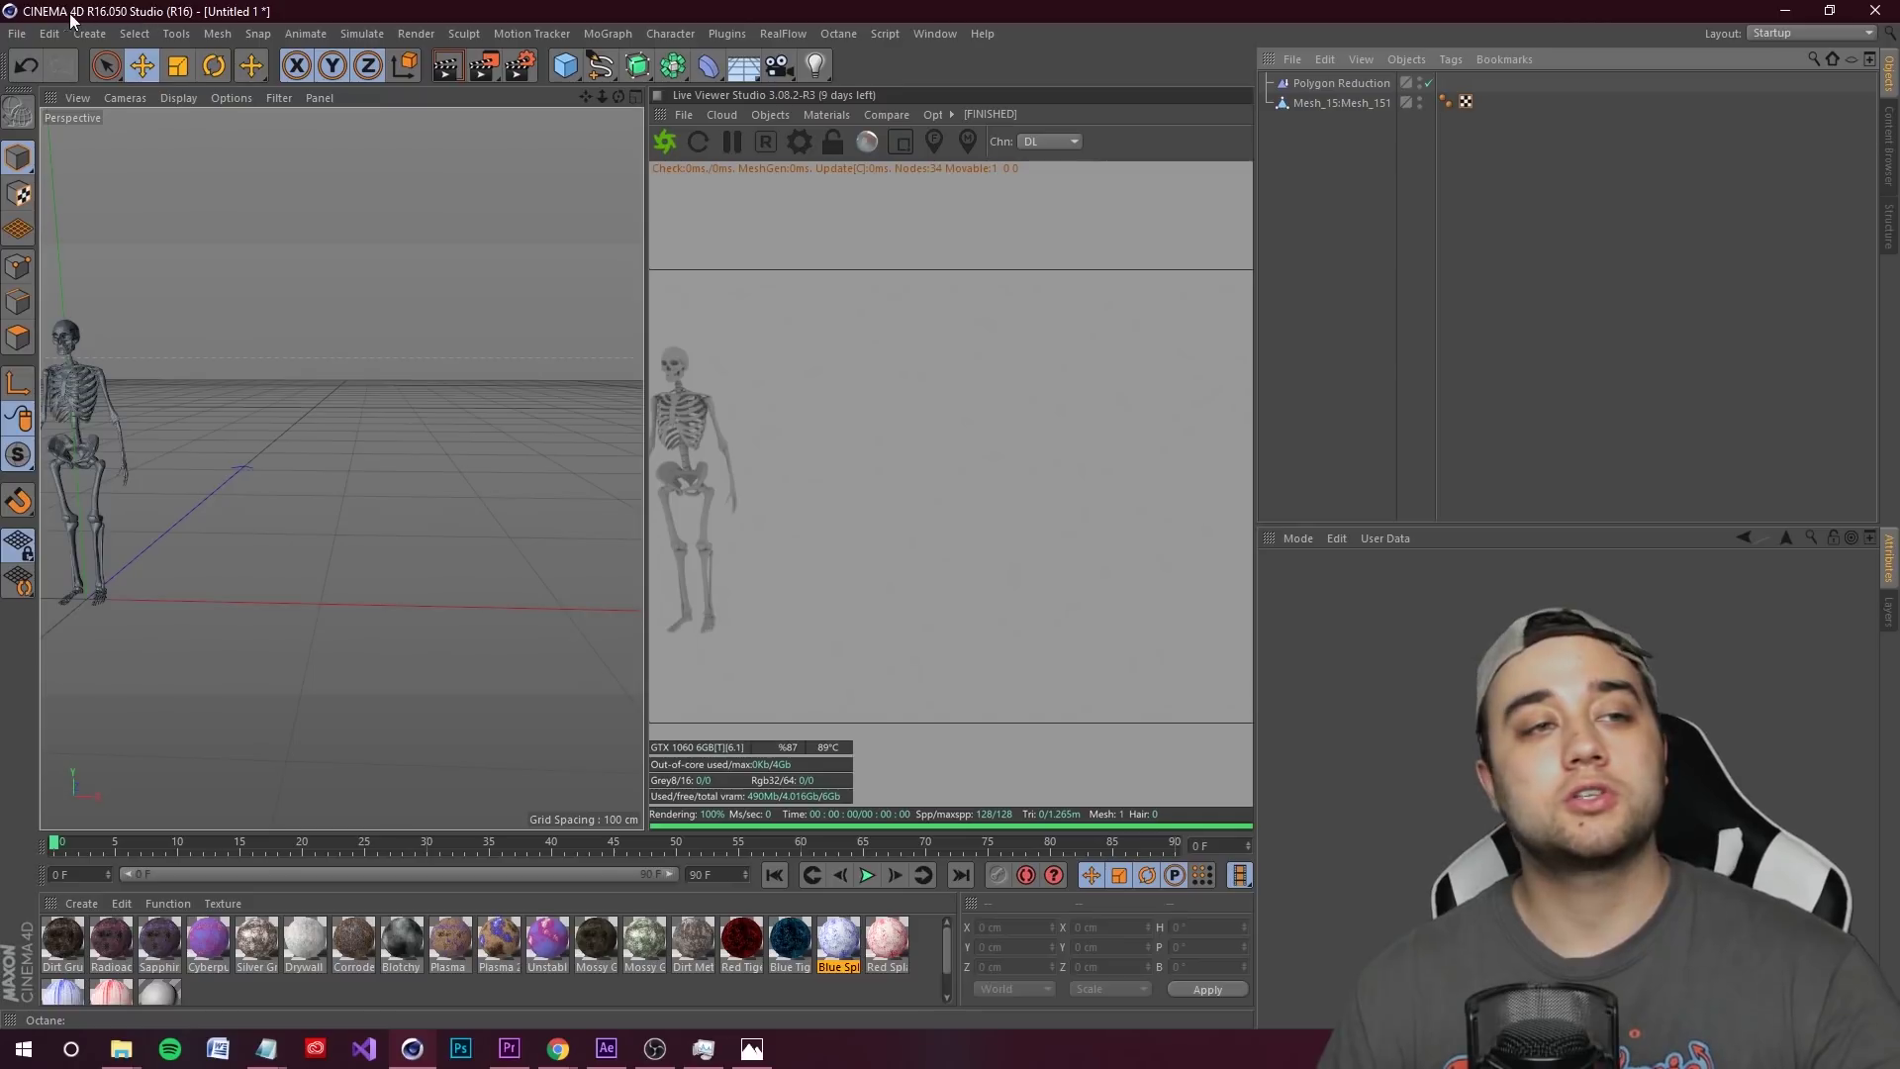
- Open the 10 Octane X-Ray Shaders project from the starter pack's SHADERS folder
left_click(17, 33)
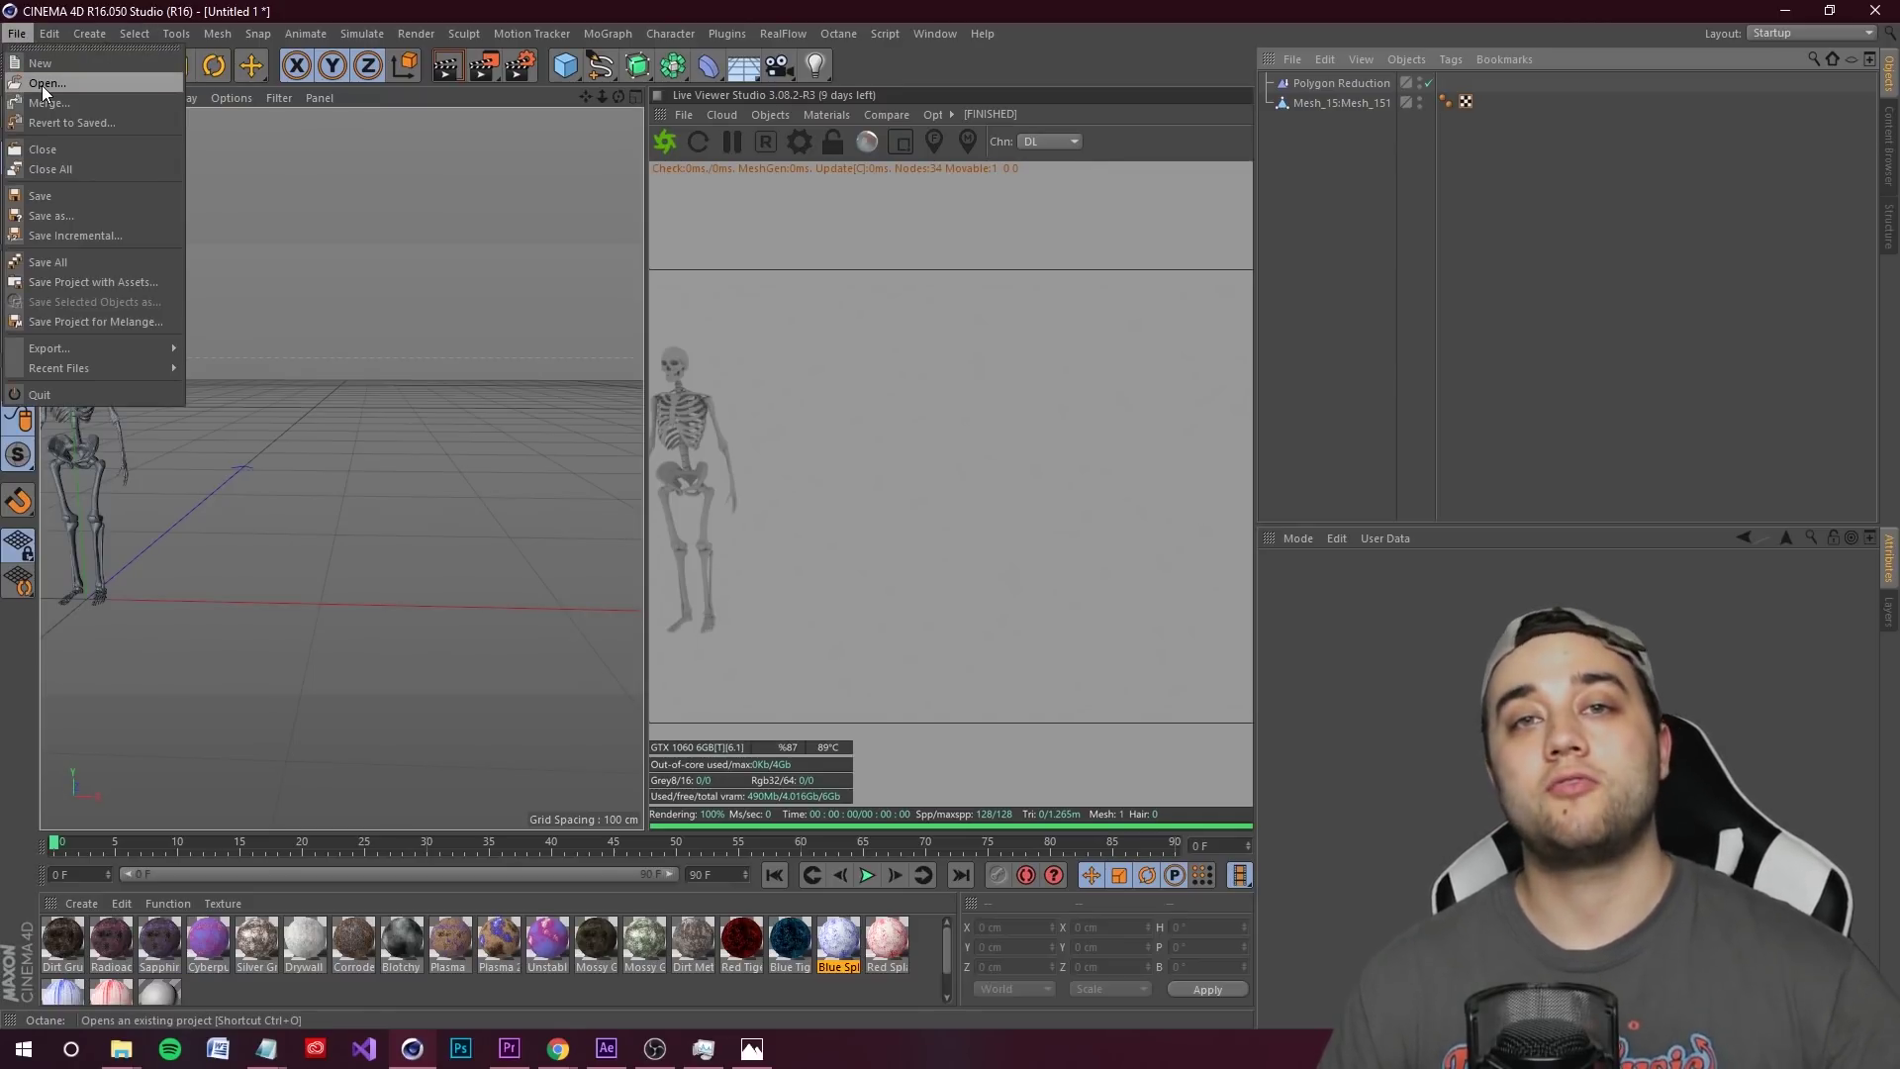
left_click(42, 85)
left_click(698, 47)
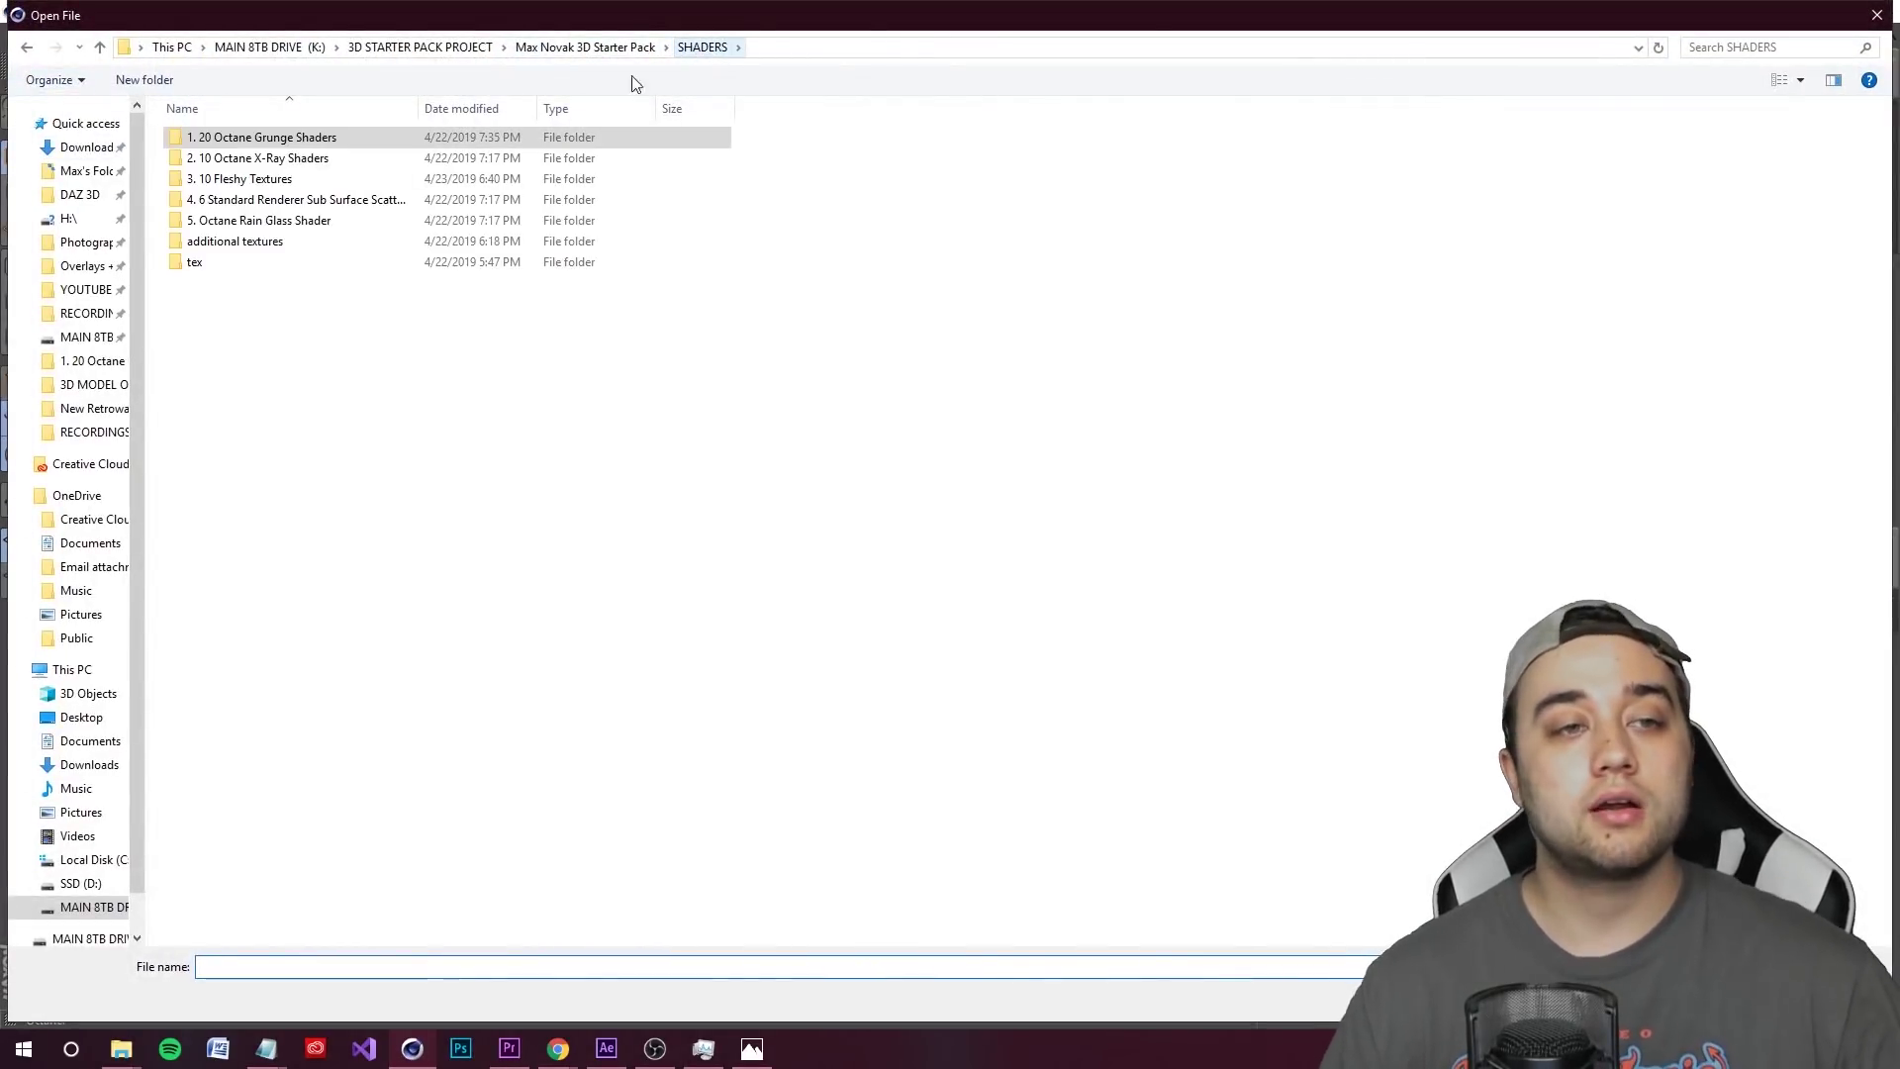
double_click(247, 157)
left_click(258, 138)
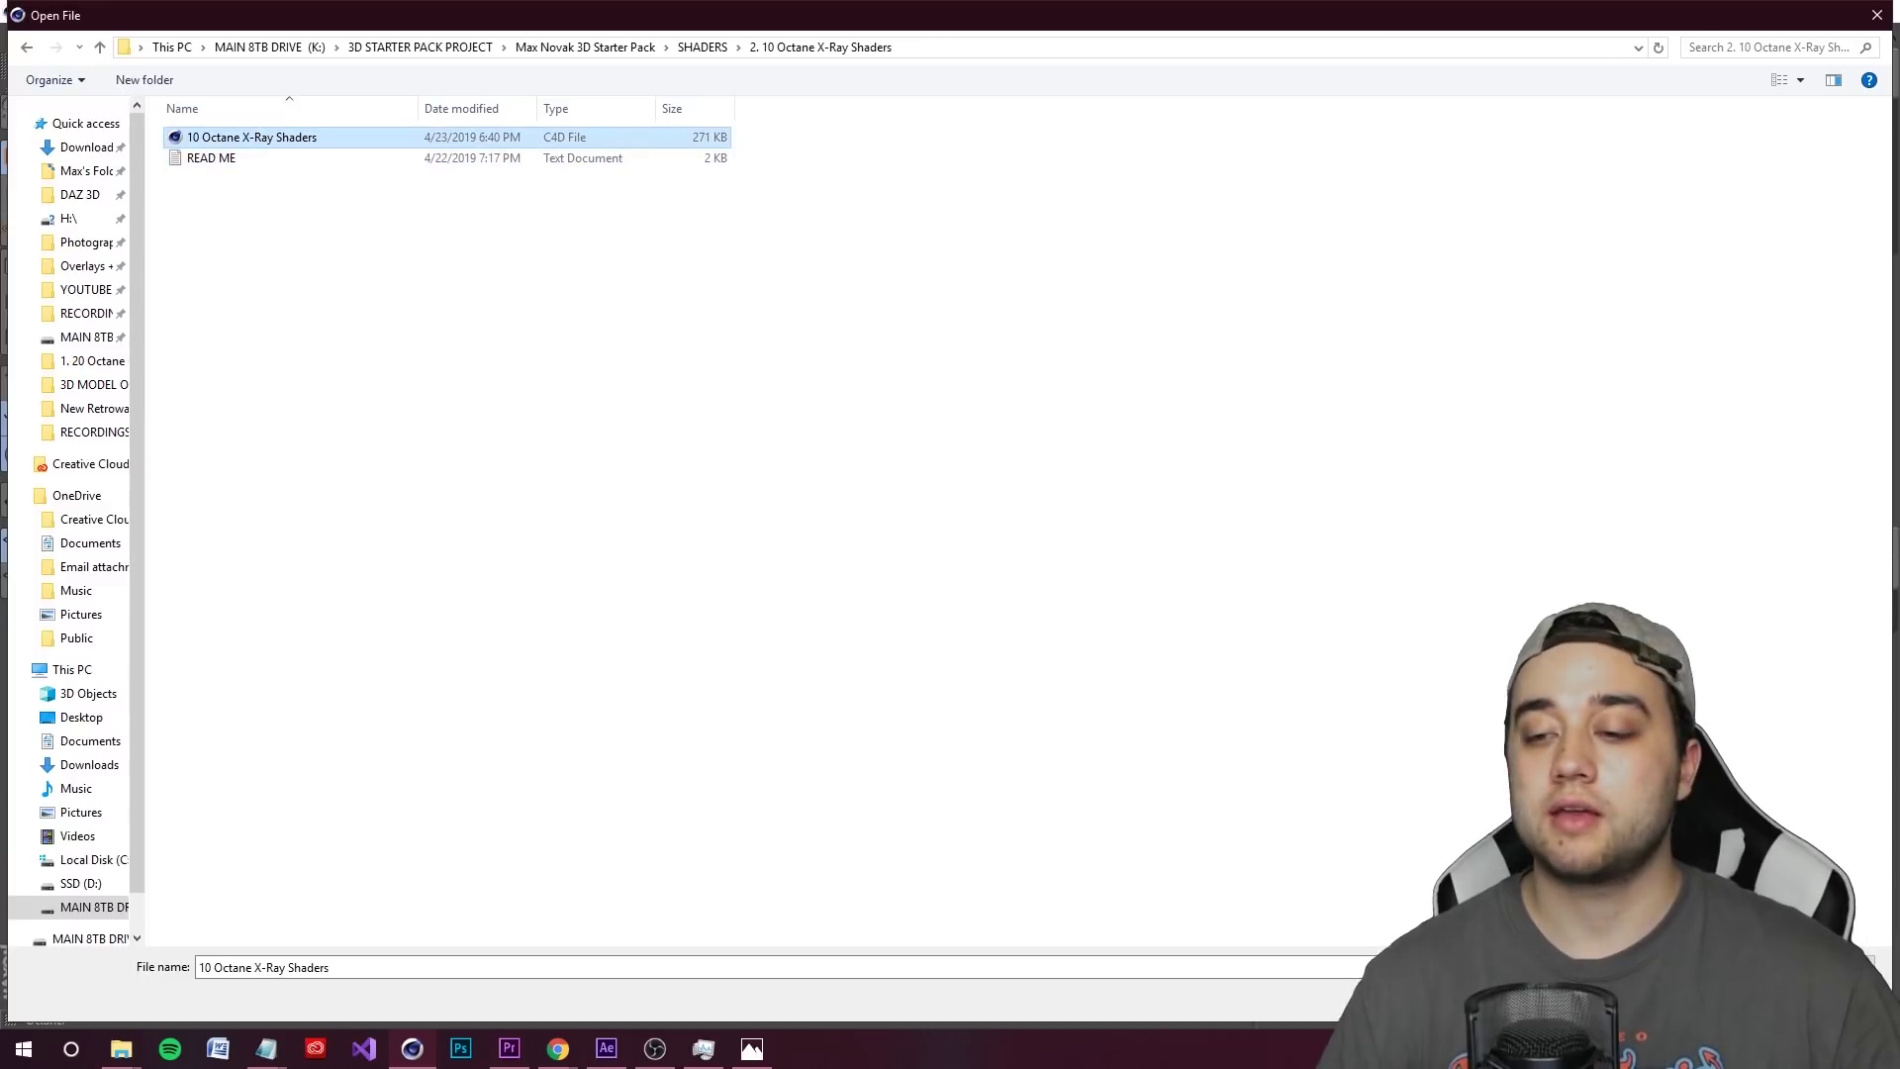
double_click(253, 137)
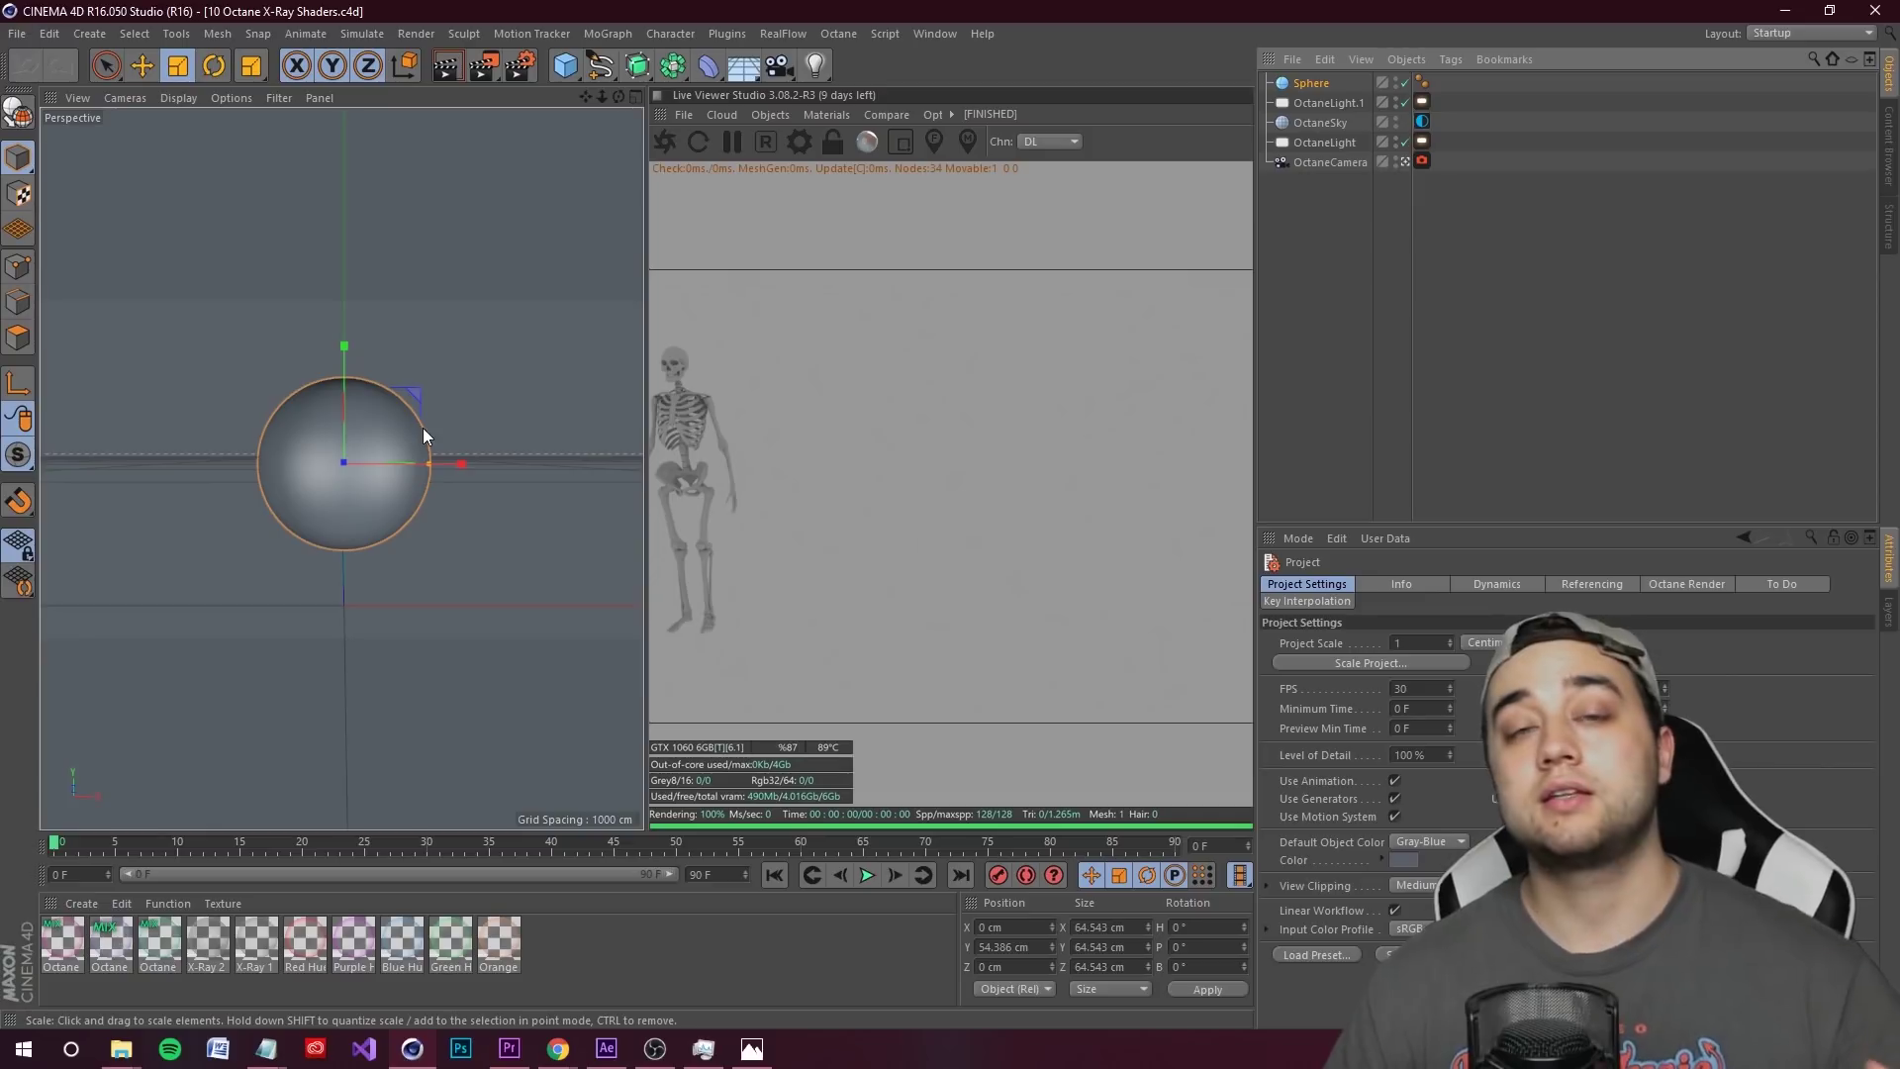
- Select all ten X-ray and mix materials in the shader project and copy them into a new empty project
left_click(503, 950)
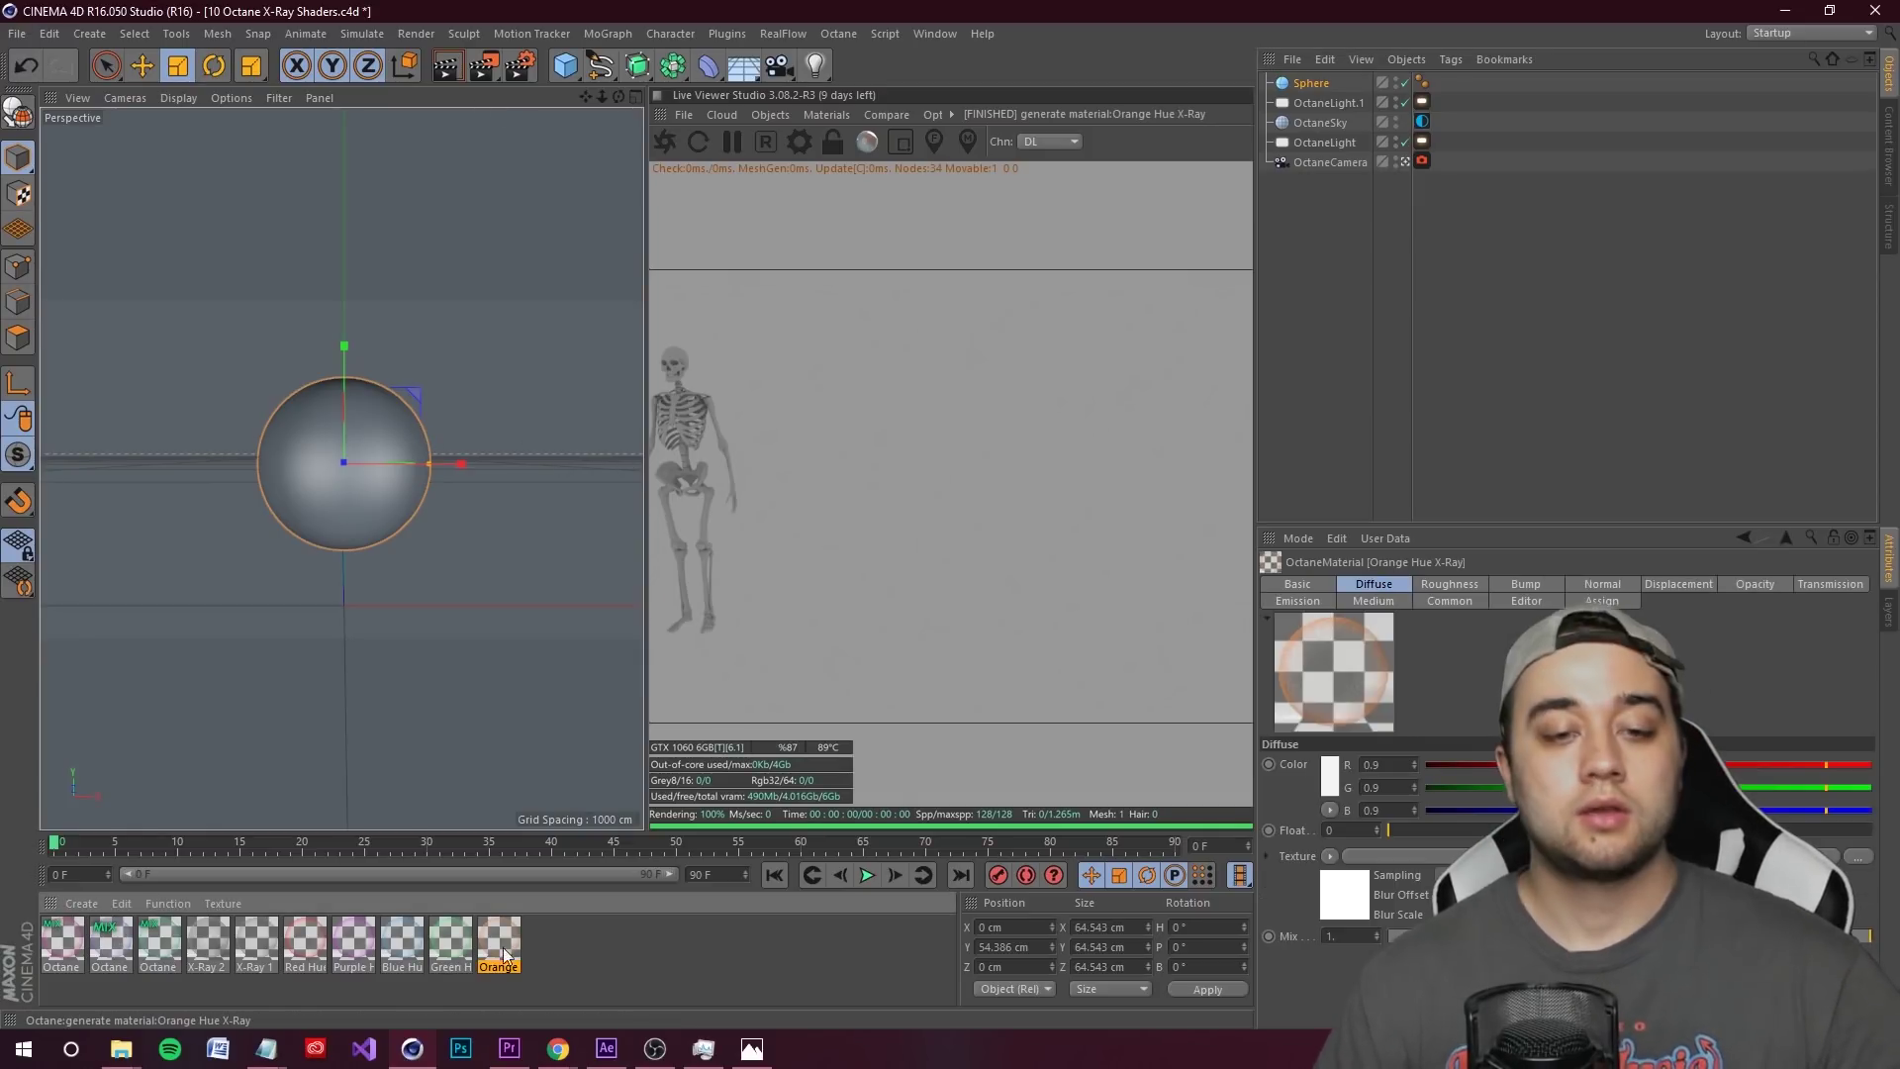
left_click(61, 936)
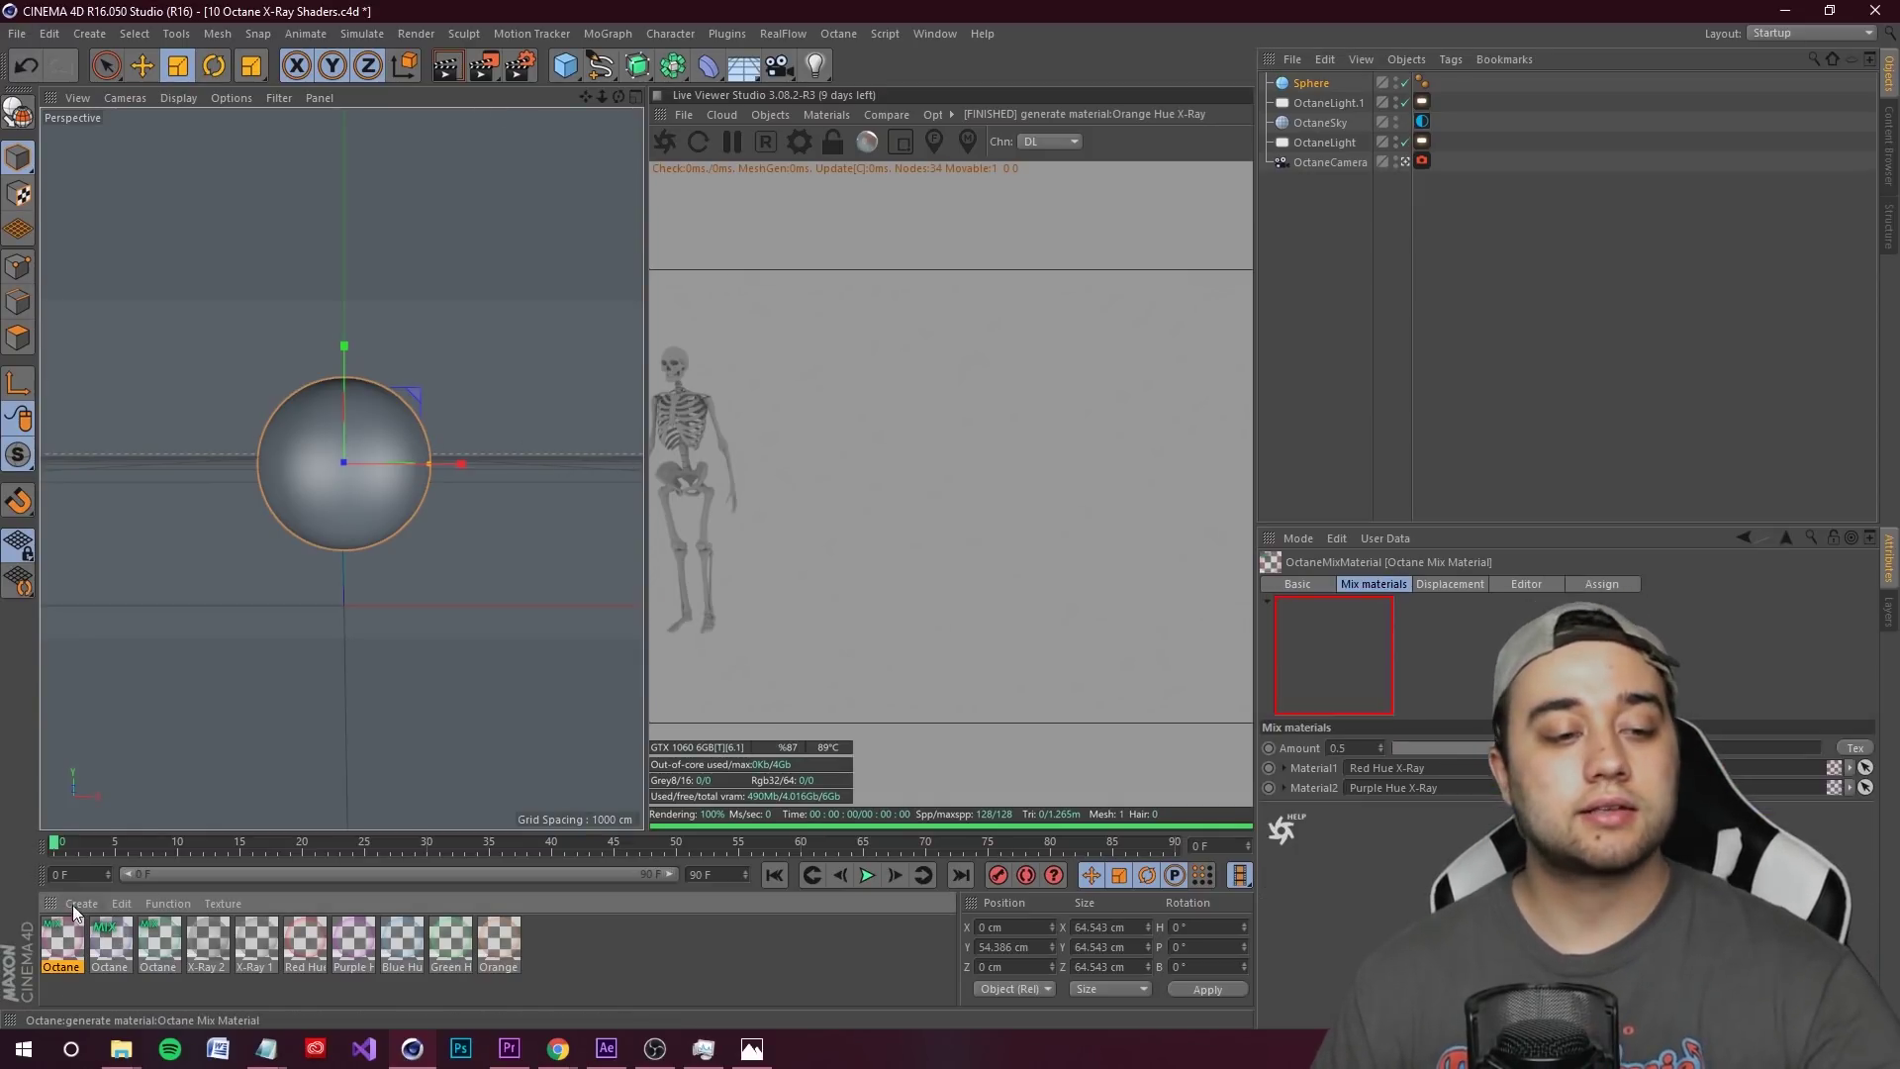
left_click(75, 903)
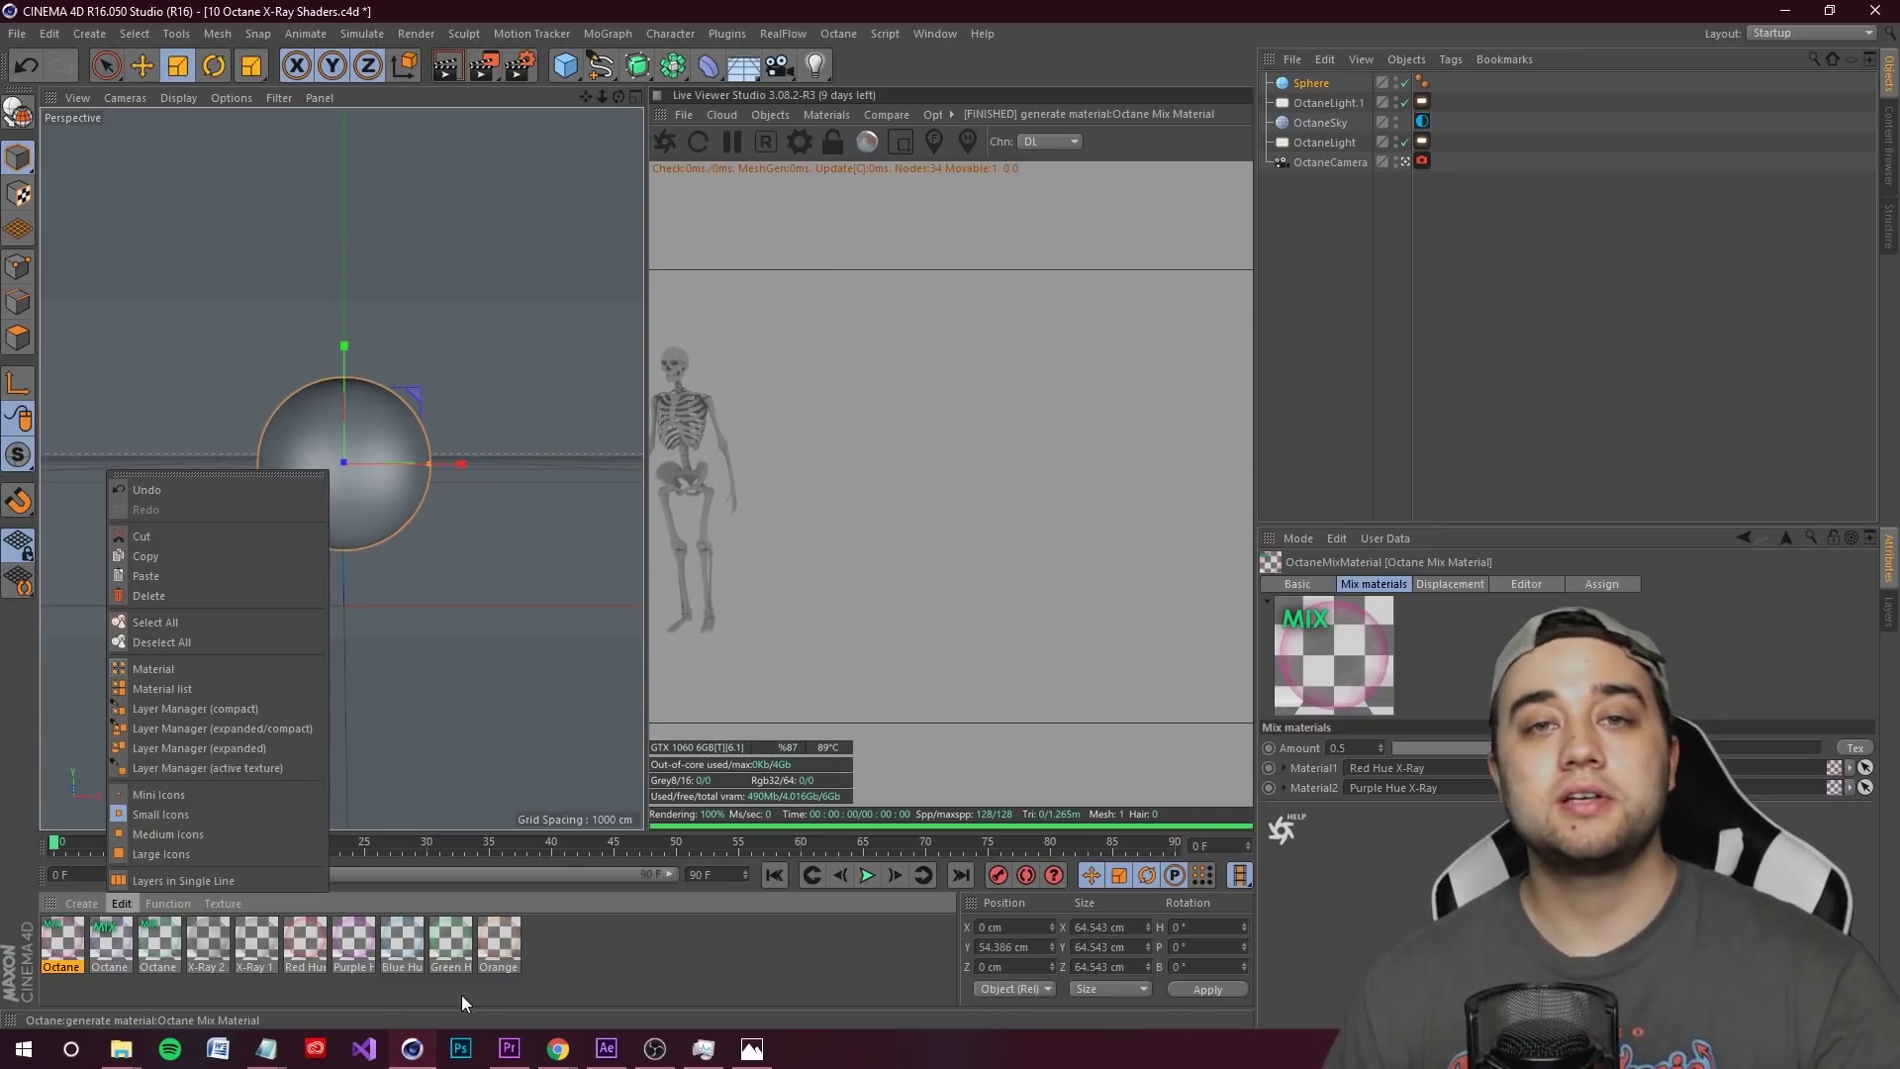
left_click(552, 942)
left_click_drag(552, 943, 141, 952)
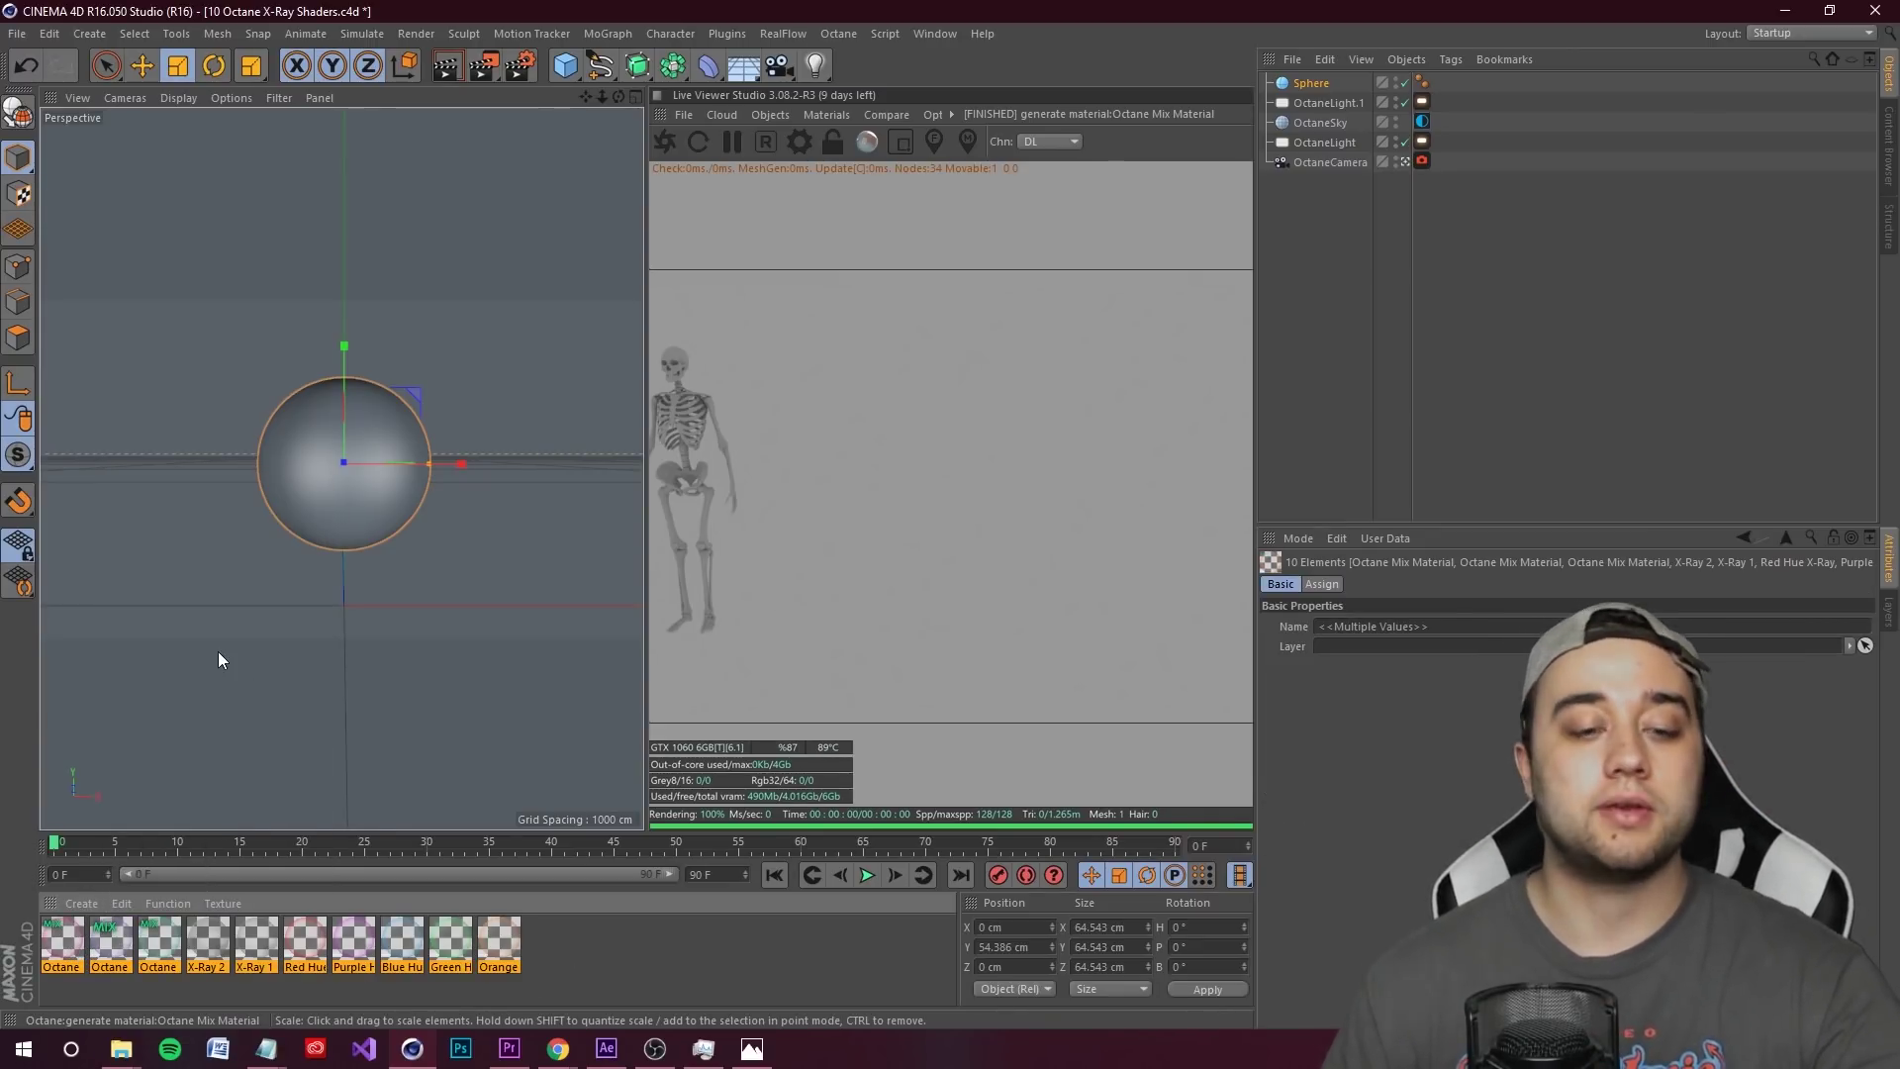
key("v")
mouse_move(223, 679)
left_click(201, 728)
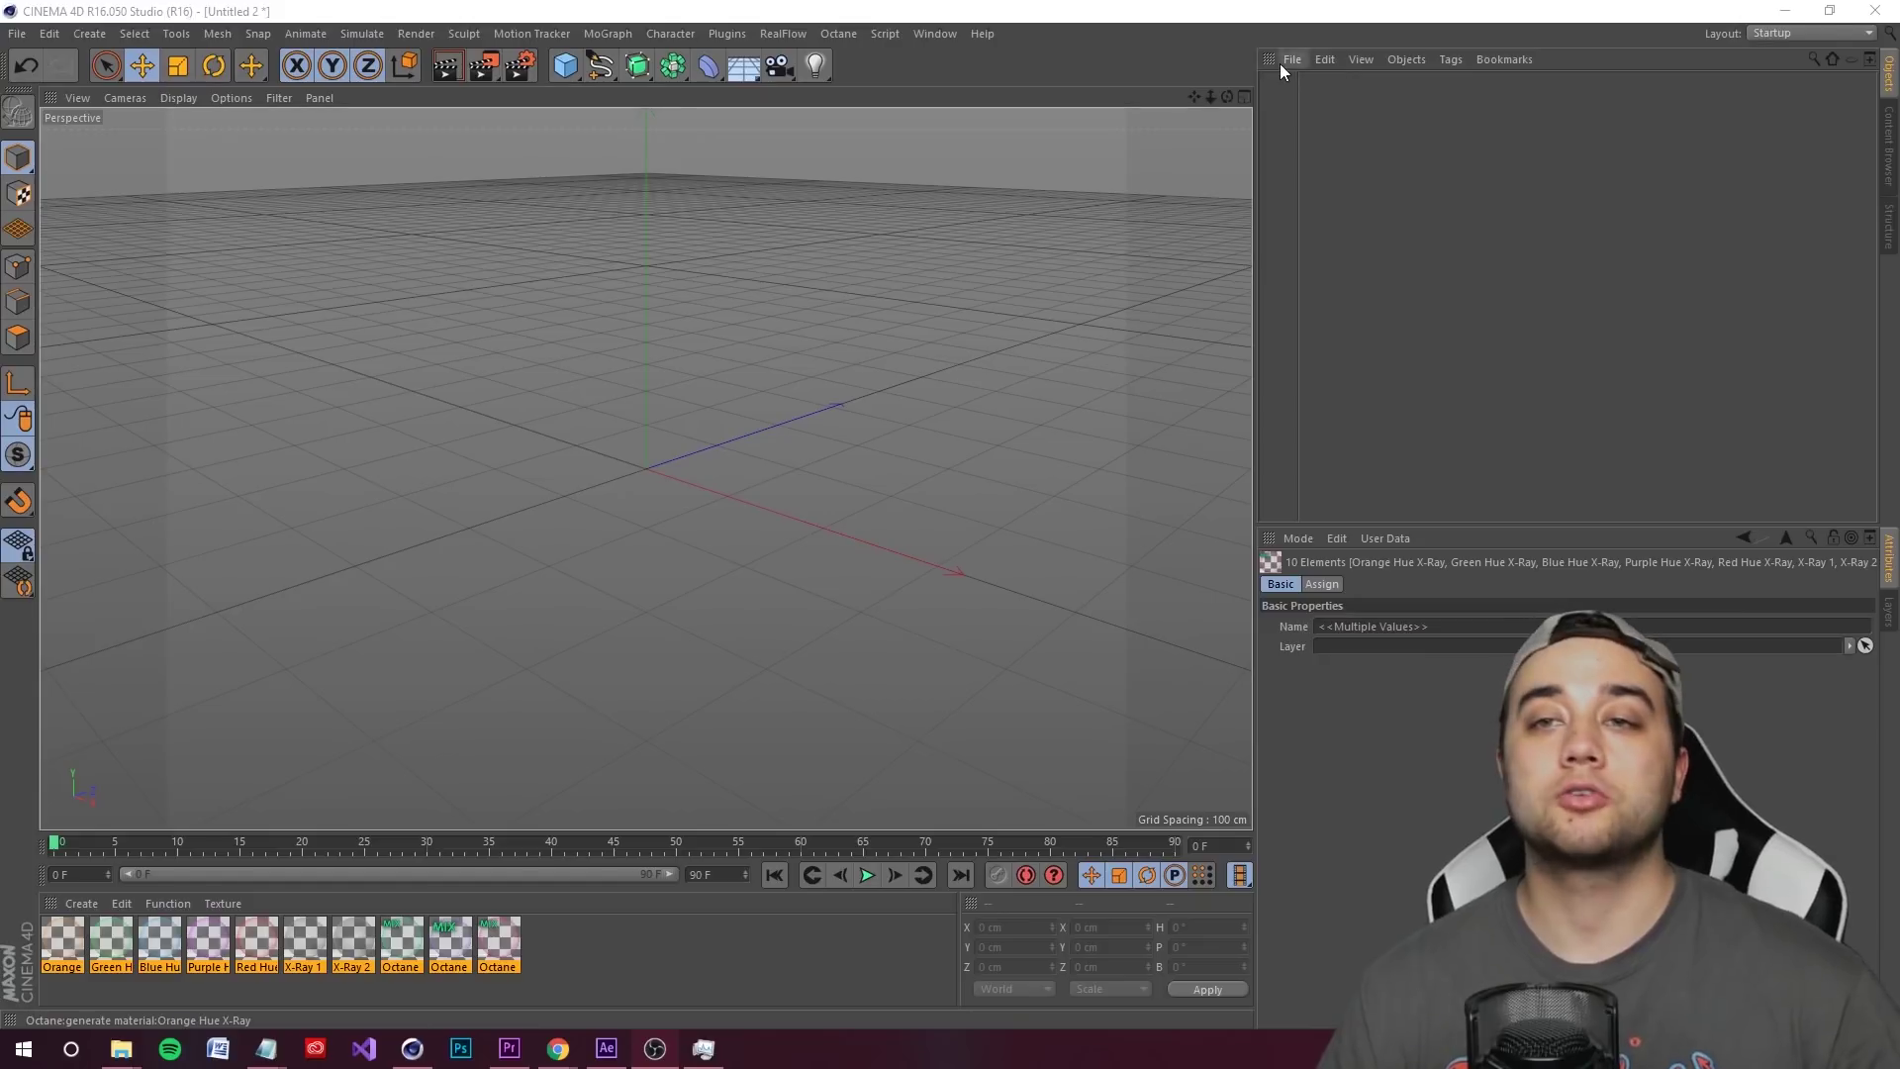
- Merge 10. PILL BOTTLE 2.obj from the 3D MODEL OBJs folder into the new project
left_click(1281, 62)
left_click(1290, 188)
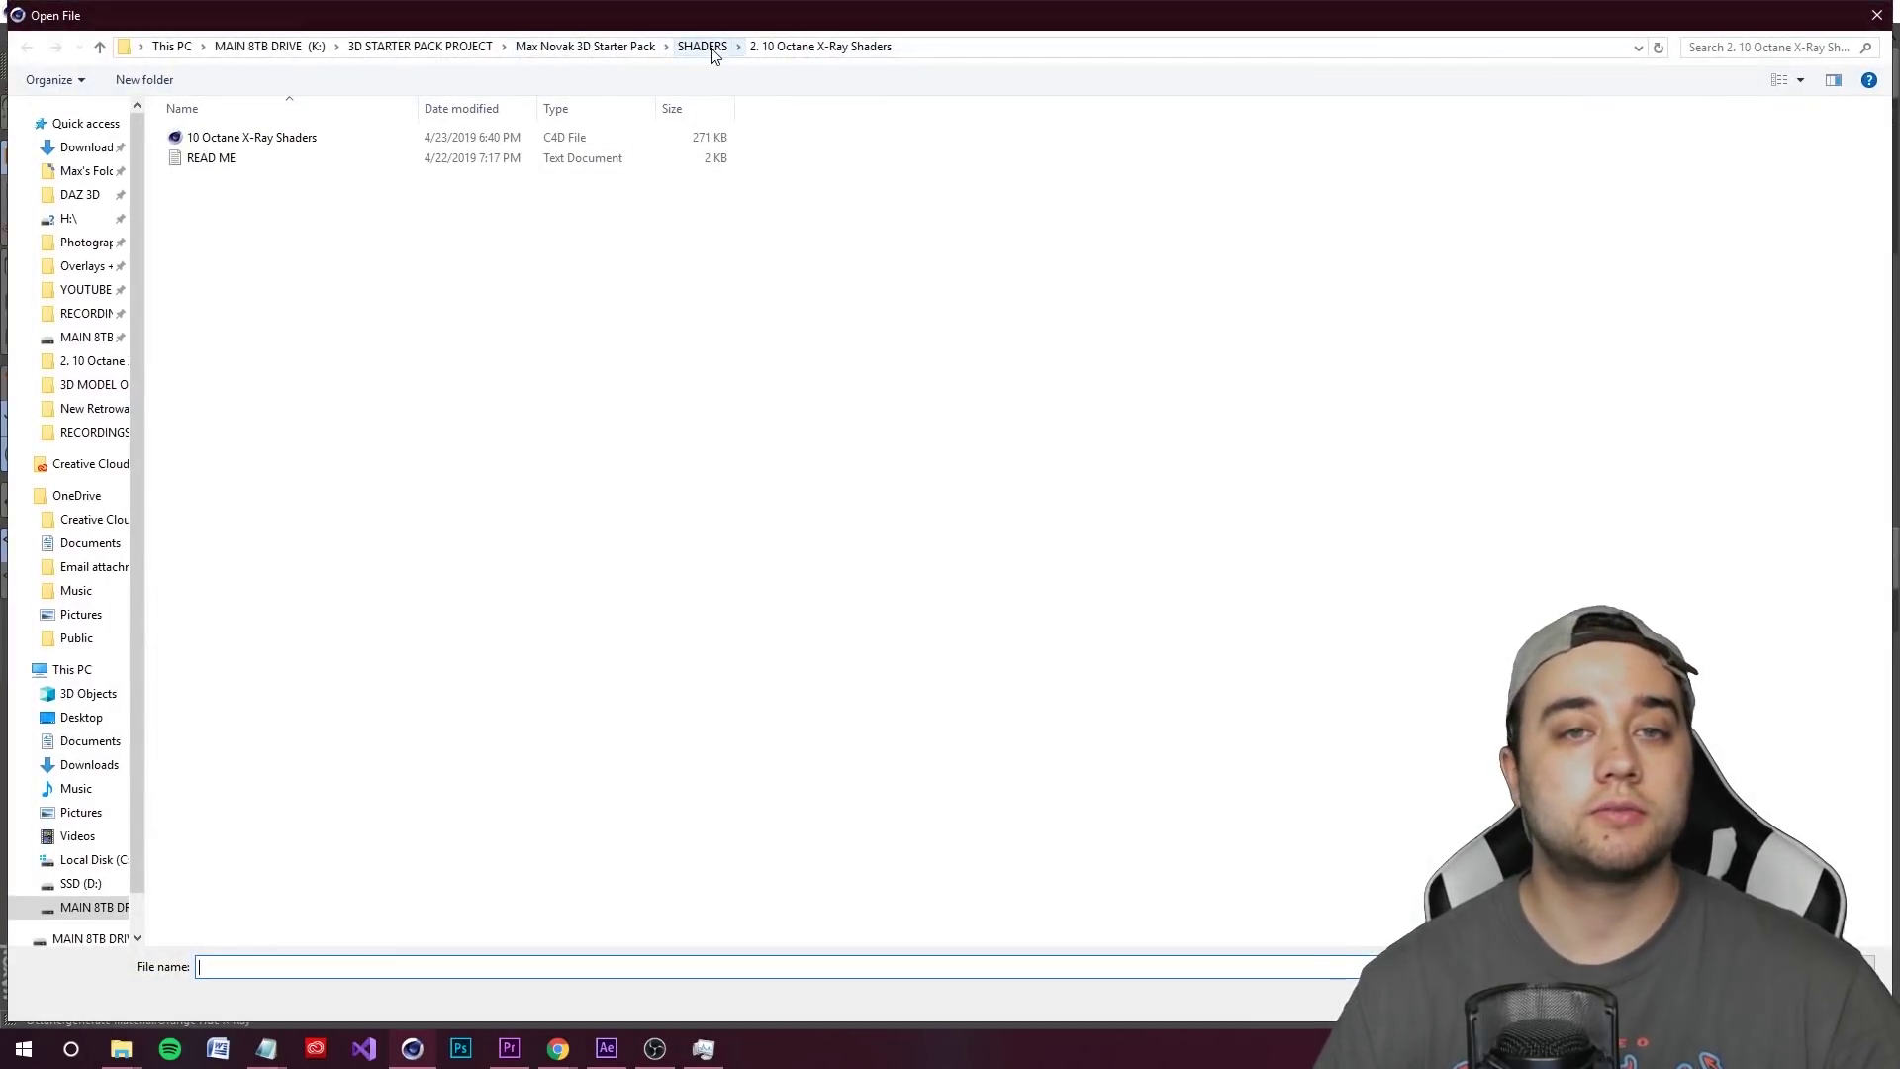
left_click(605, 48)
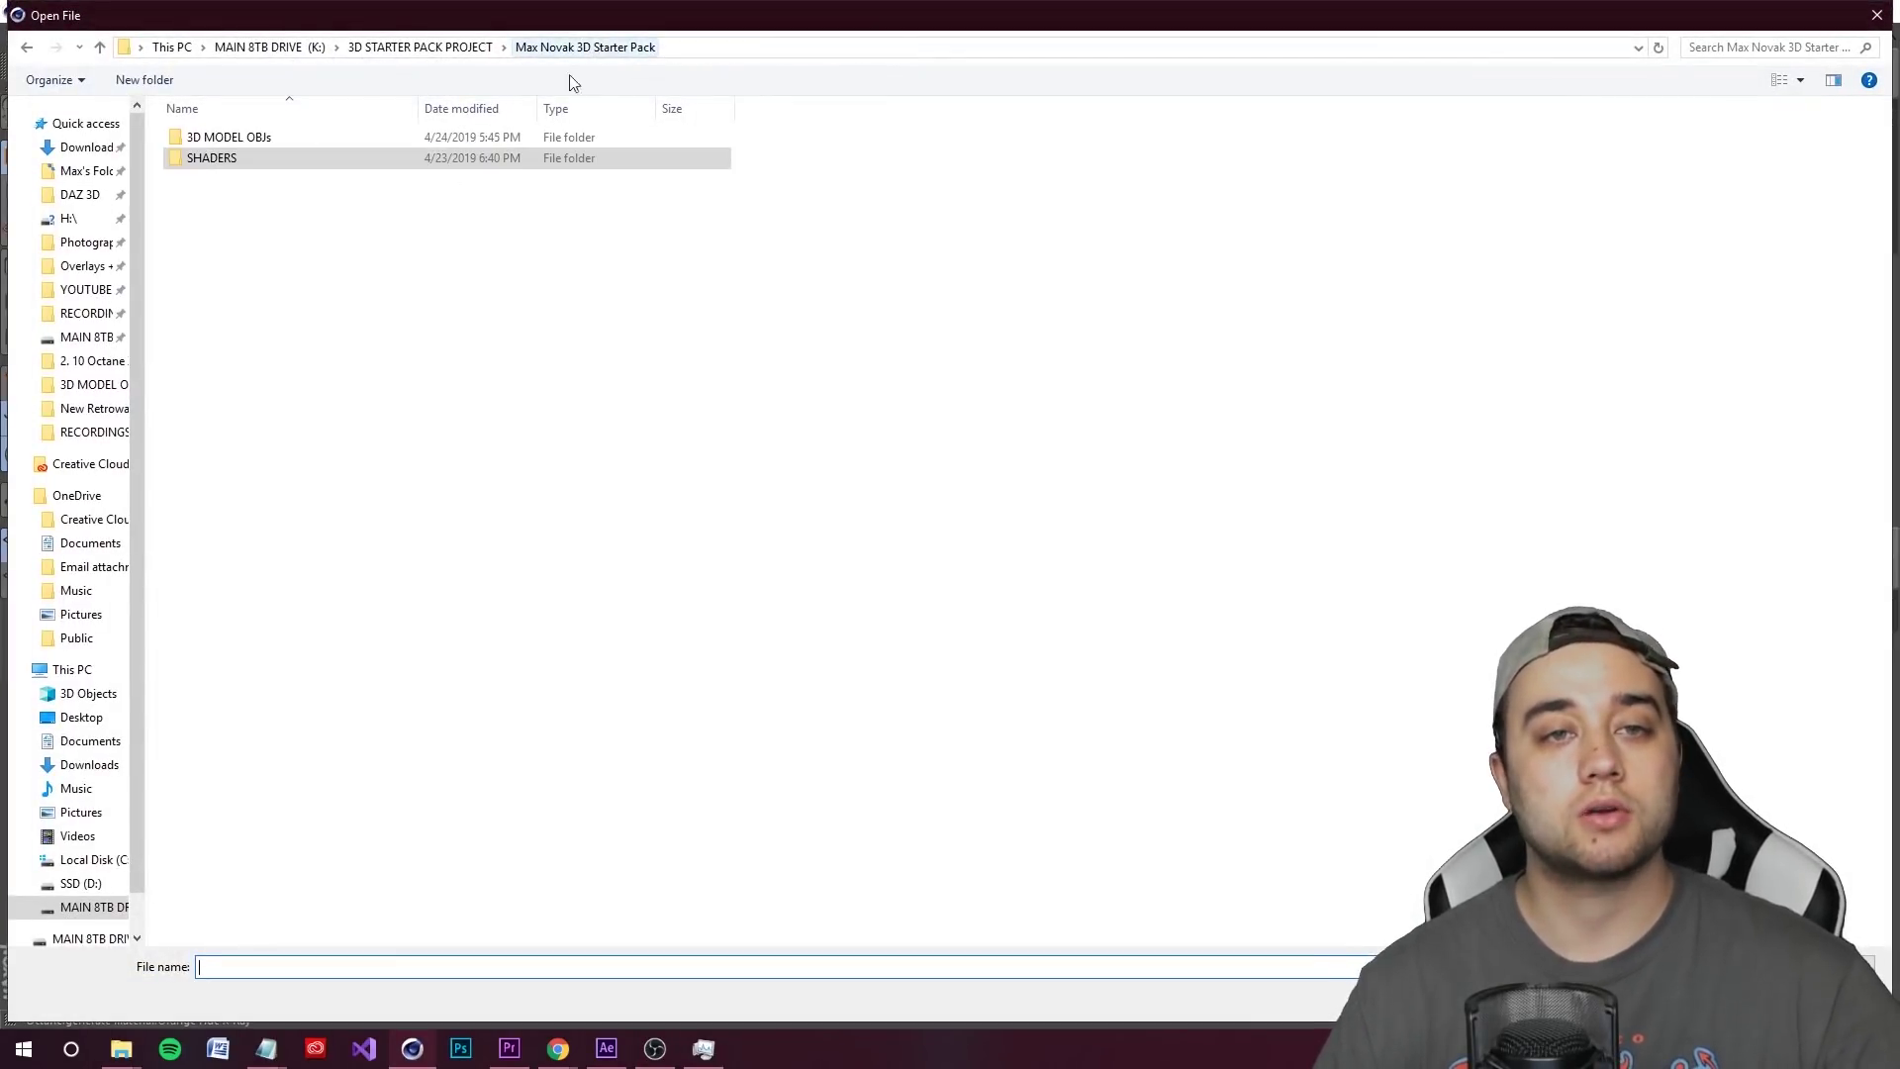
double_click(237, 145)
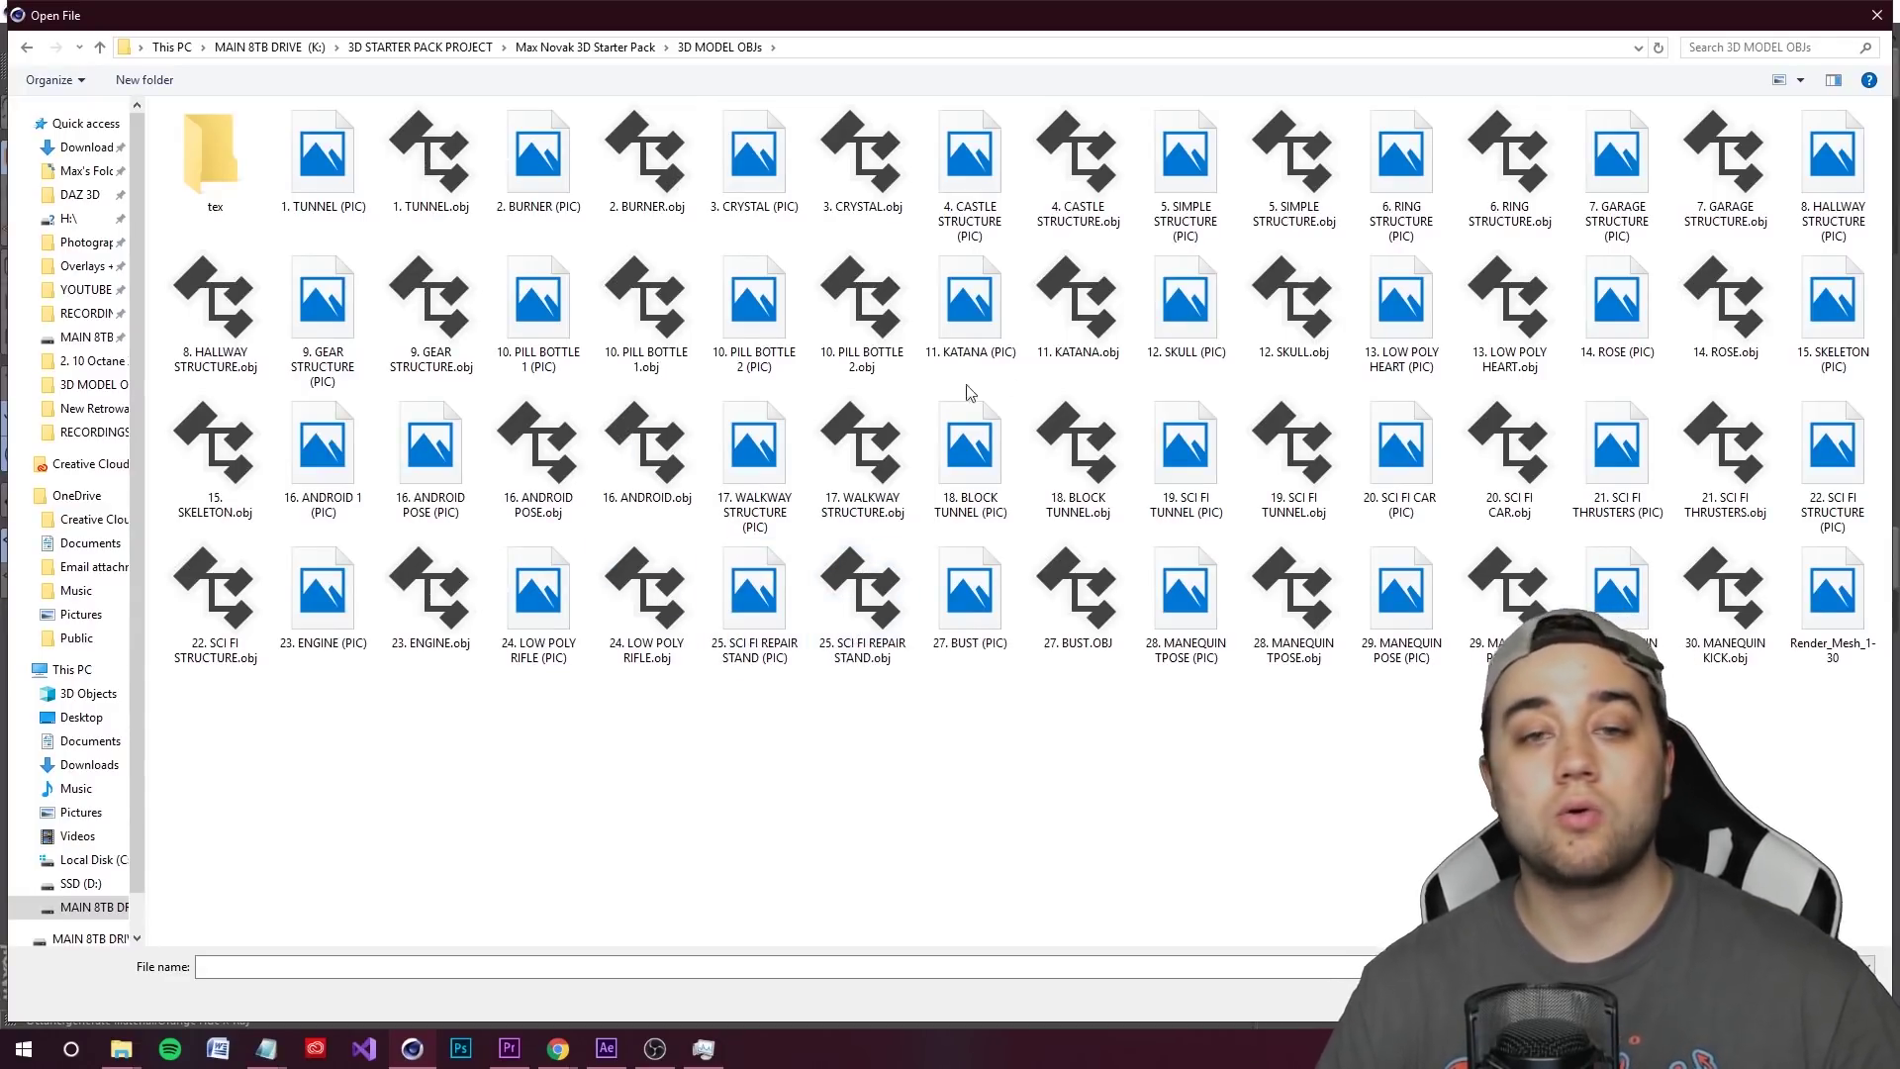
left_click(862, 317)
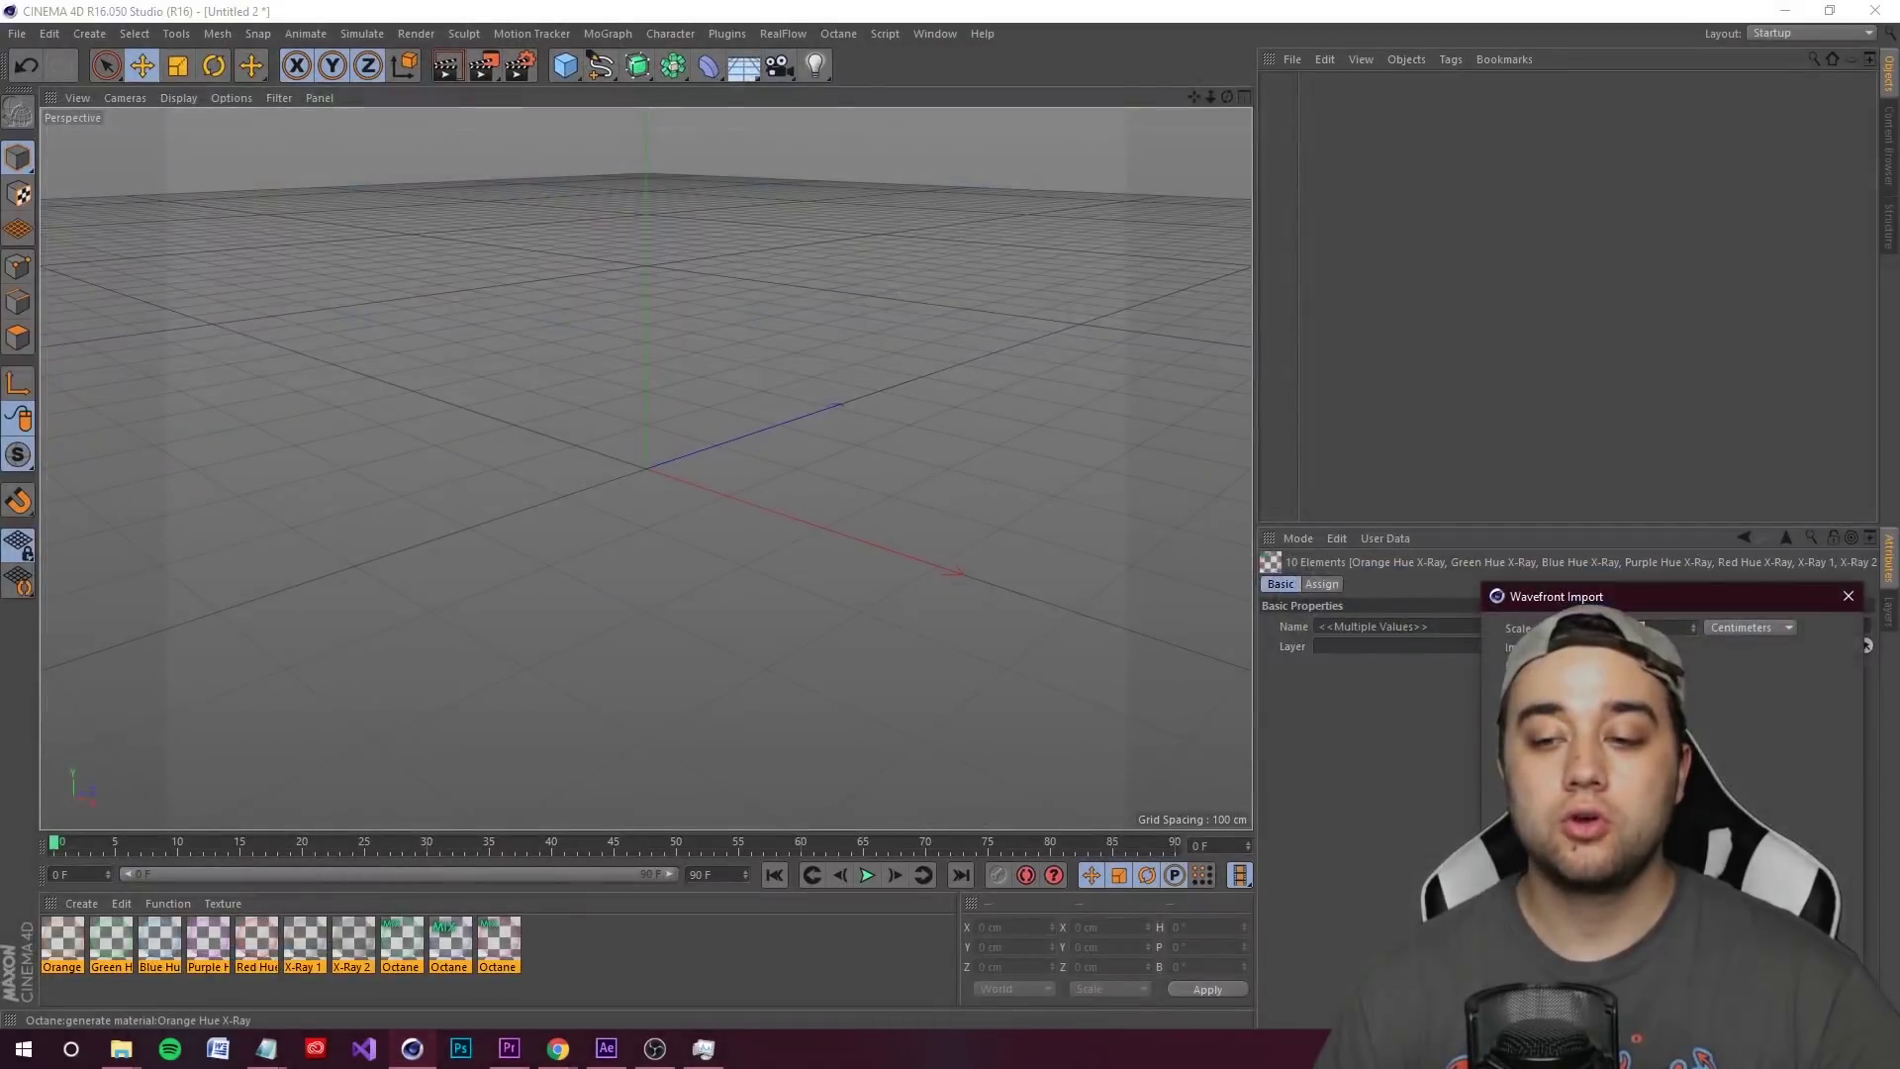
- Open the Octane Live Viewer, dock it beside the perspective view, and start rendering the pill bottle
left_click_drag(686, 477, 614, 466, "alt")
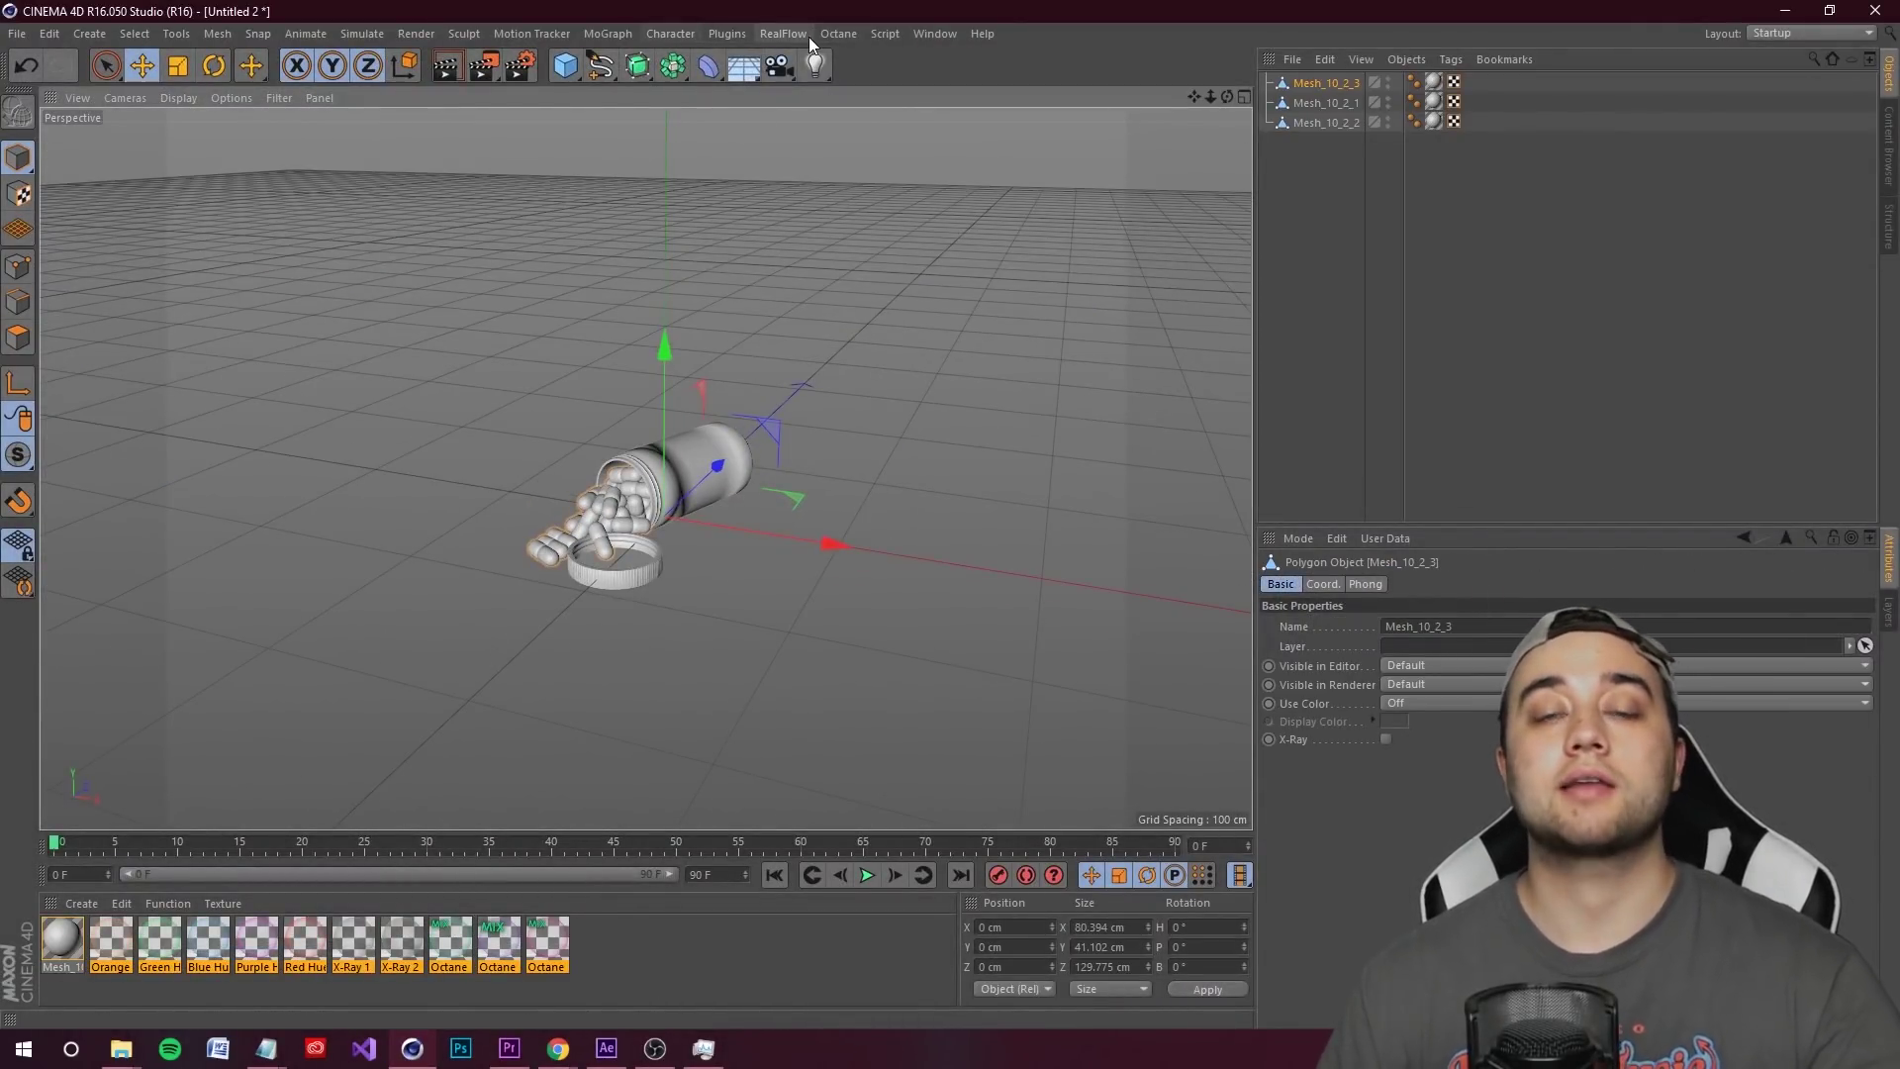
left_click(838, 32)
left_click(856, 63)
left_click_drag(414, 437, 1030, 360)
left_click(665, 141)
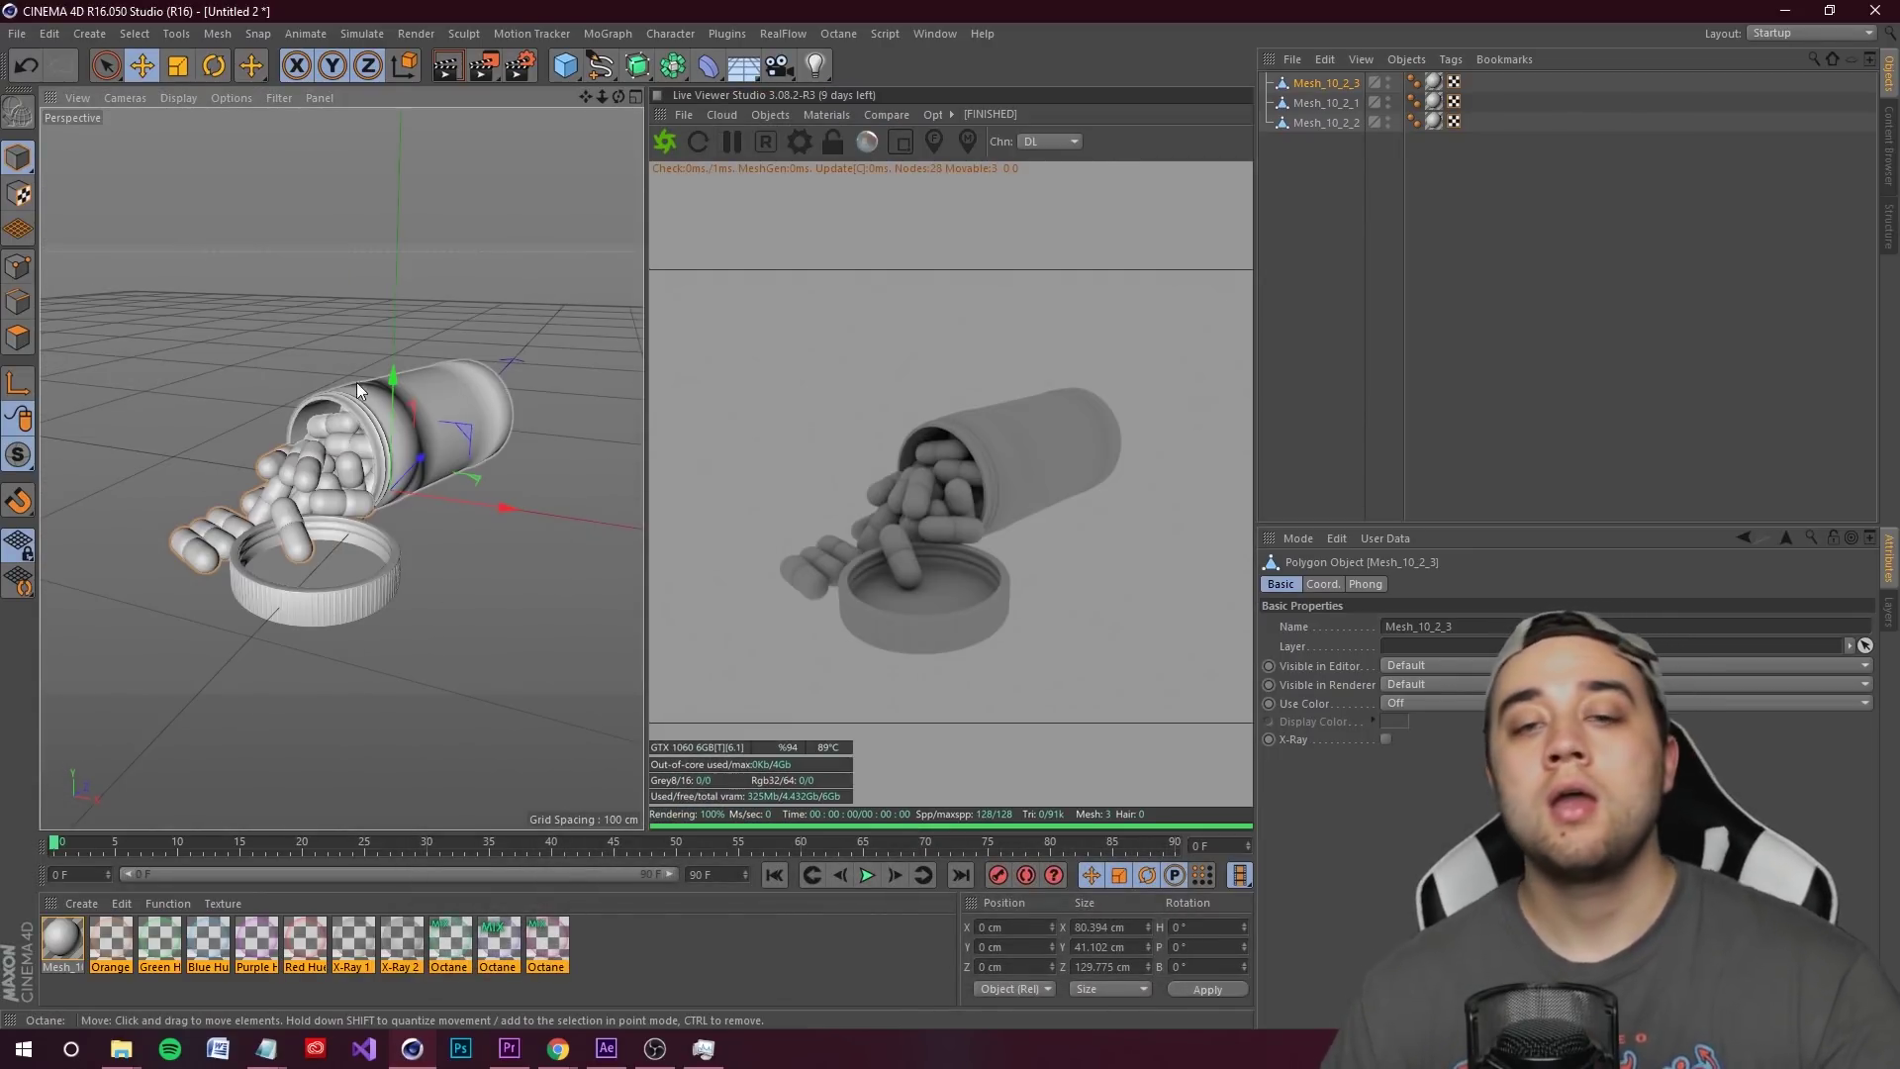
- Create a new standard material for the pills
double_click(649, 942)
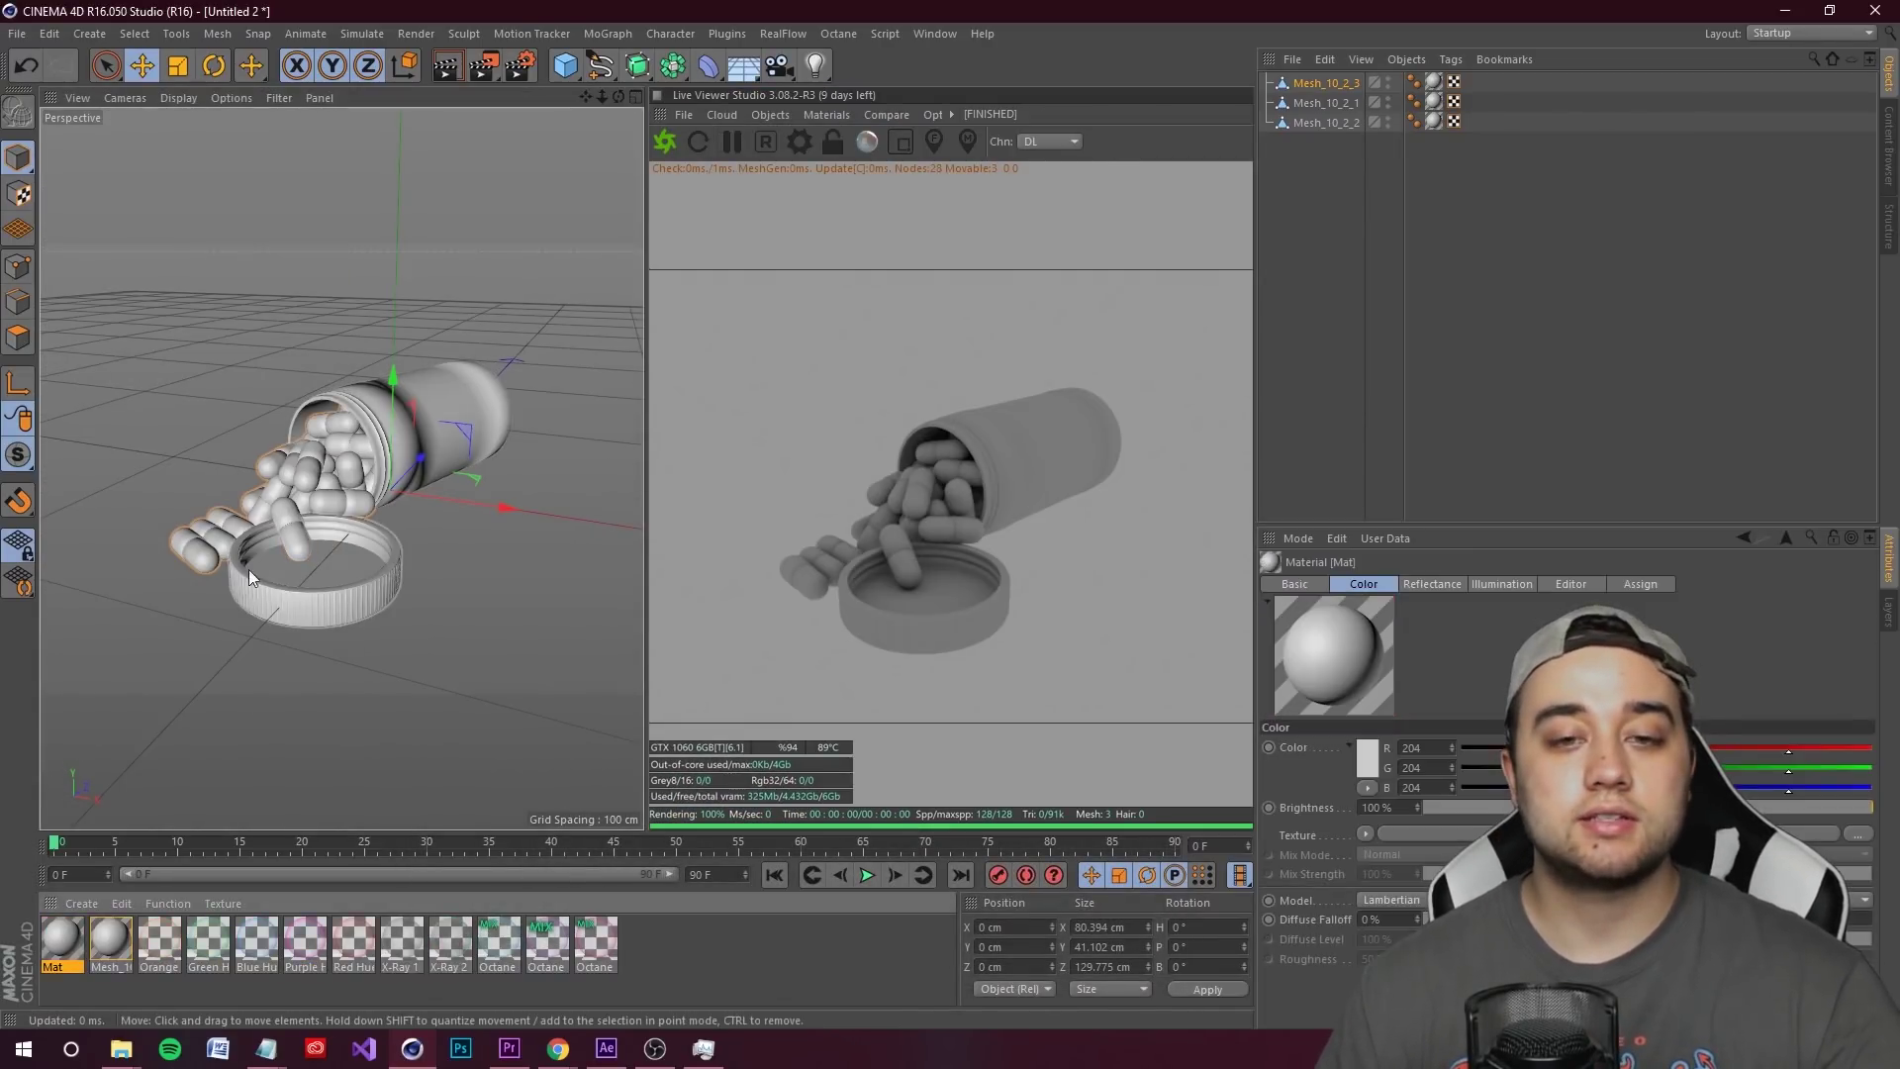
left_click_drag(389, 358, 519, 578, "alt")
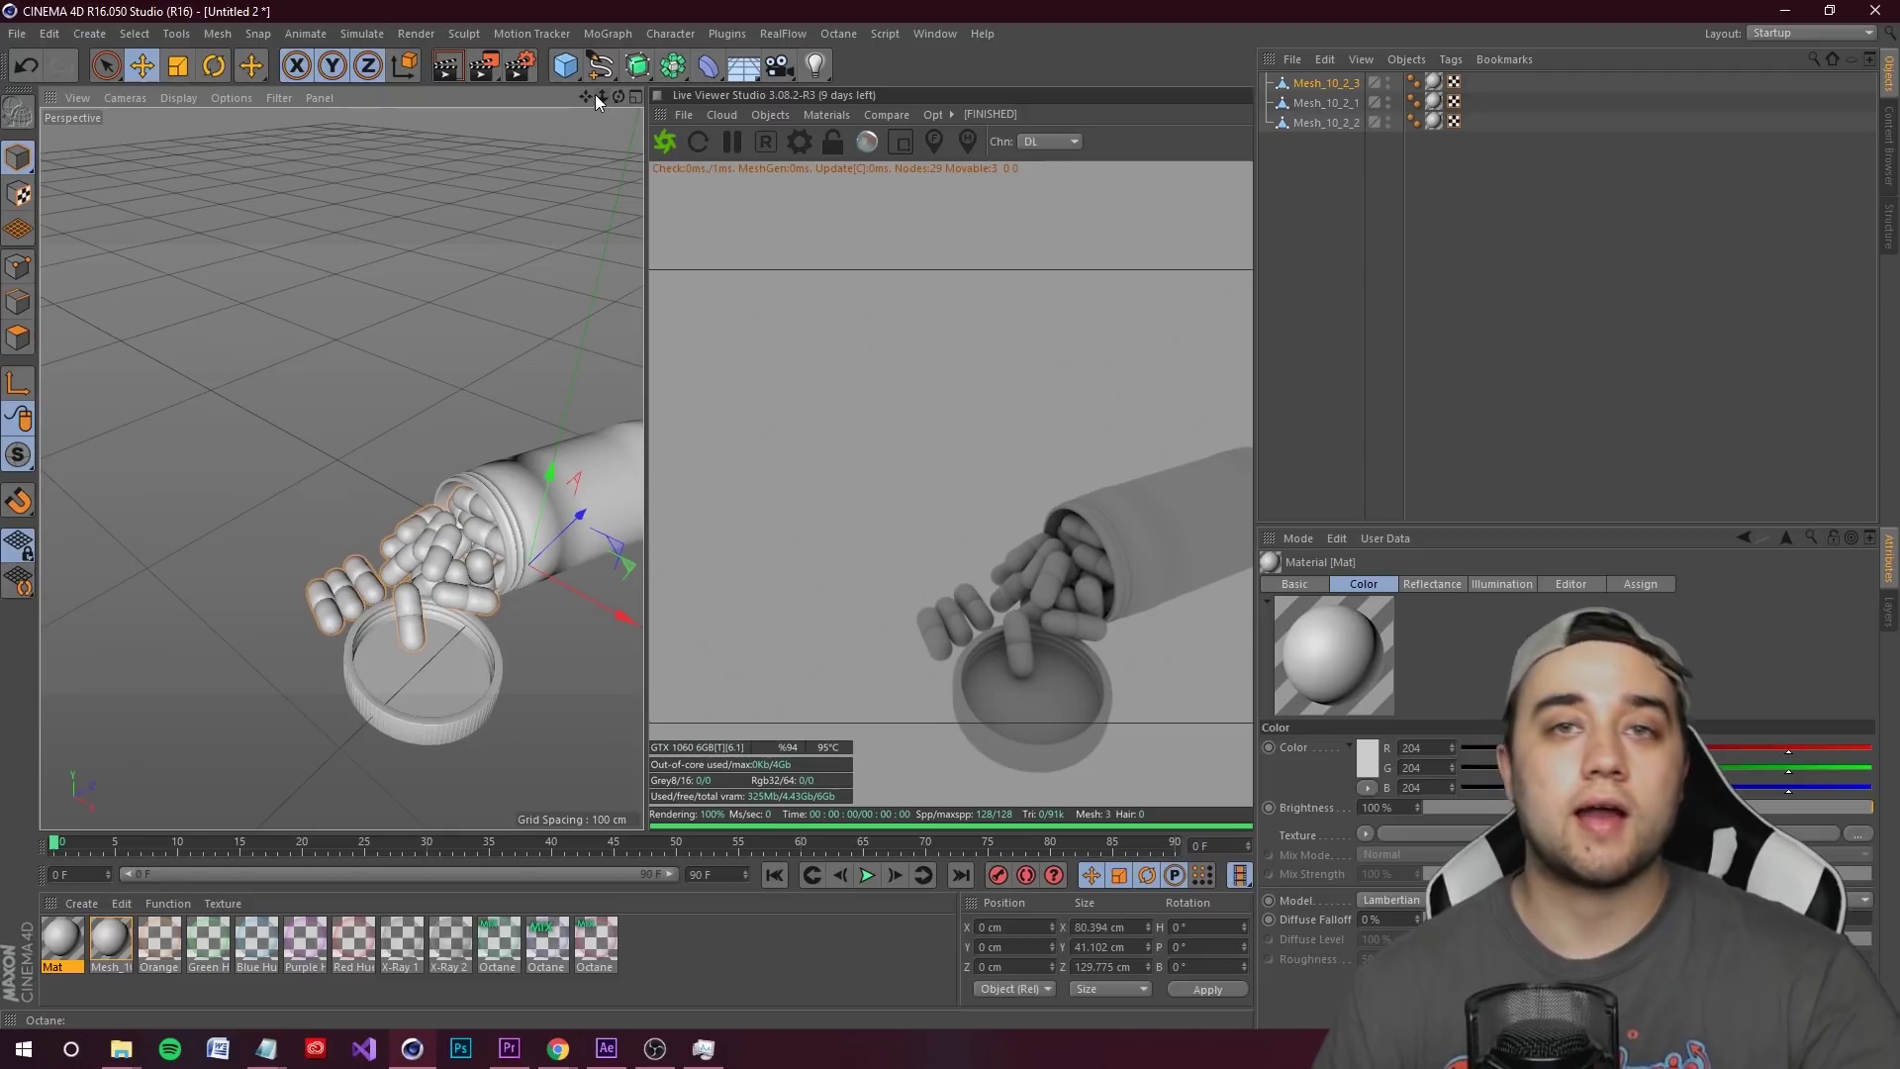
left_click_drag(607, 87, 603, 107)
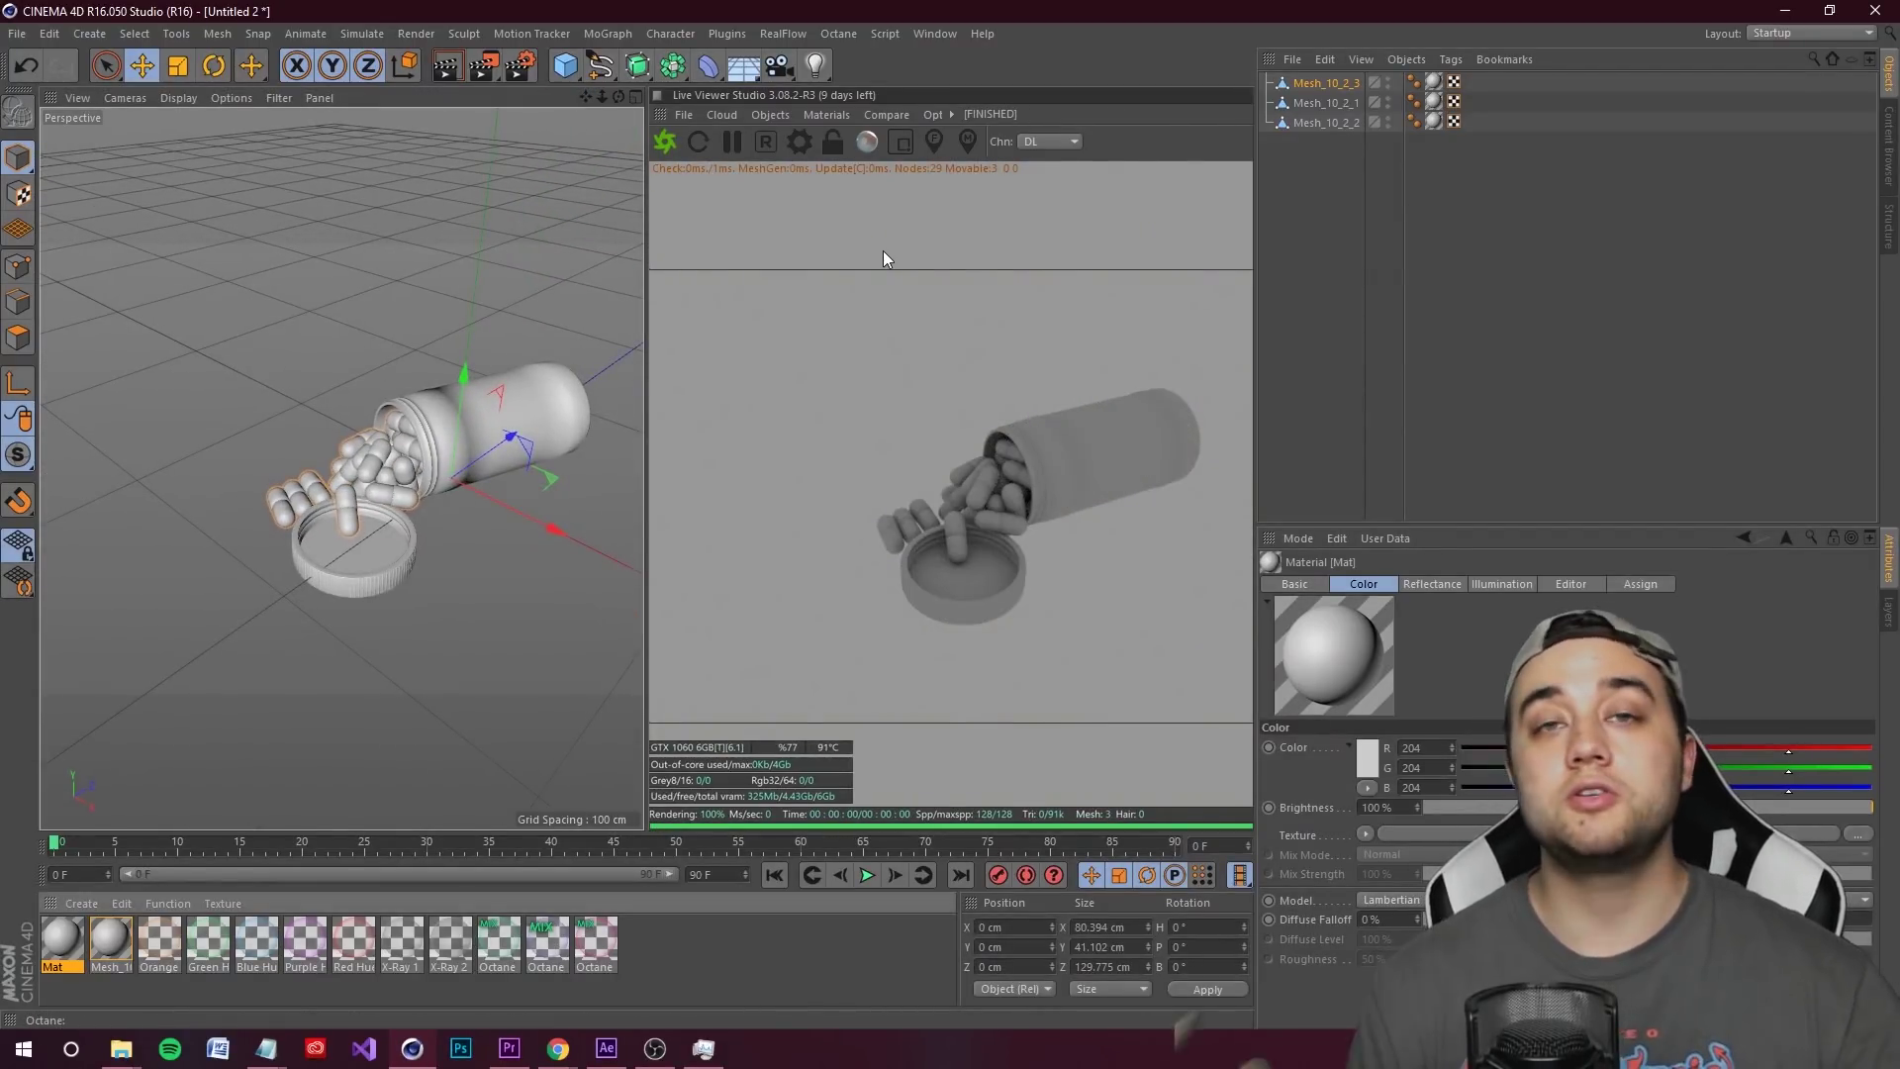
- Check which imported mesh objects form the bottle, the cap and the pills, ending with the pills selected
left_click(1313, 121)
left_click(1314, 112)
left_click(1316, 123)
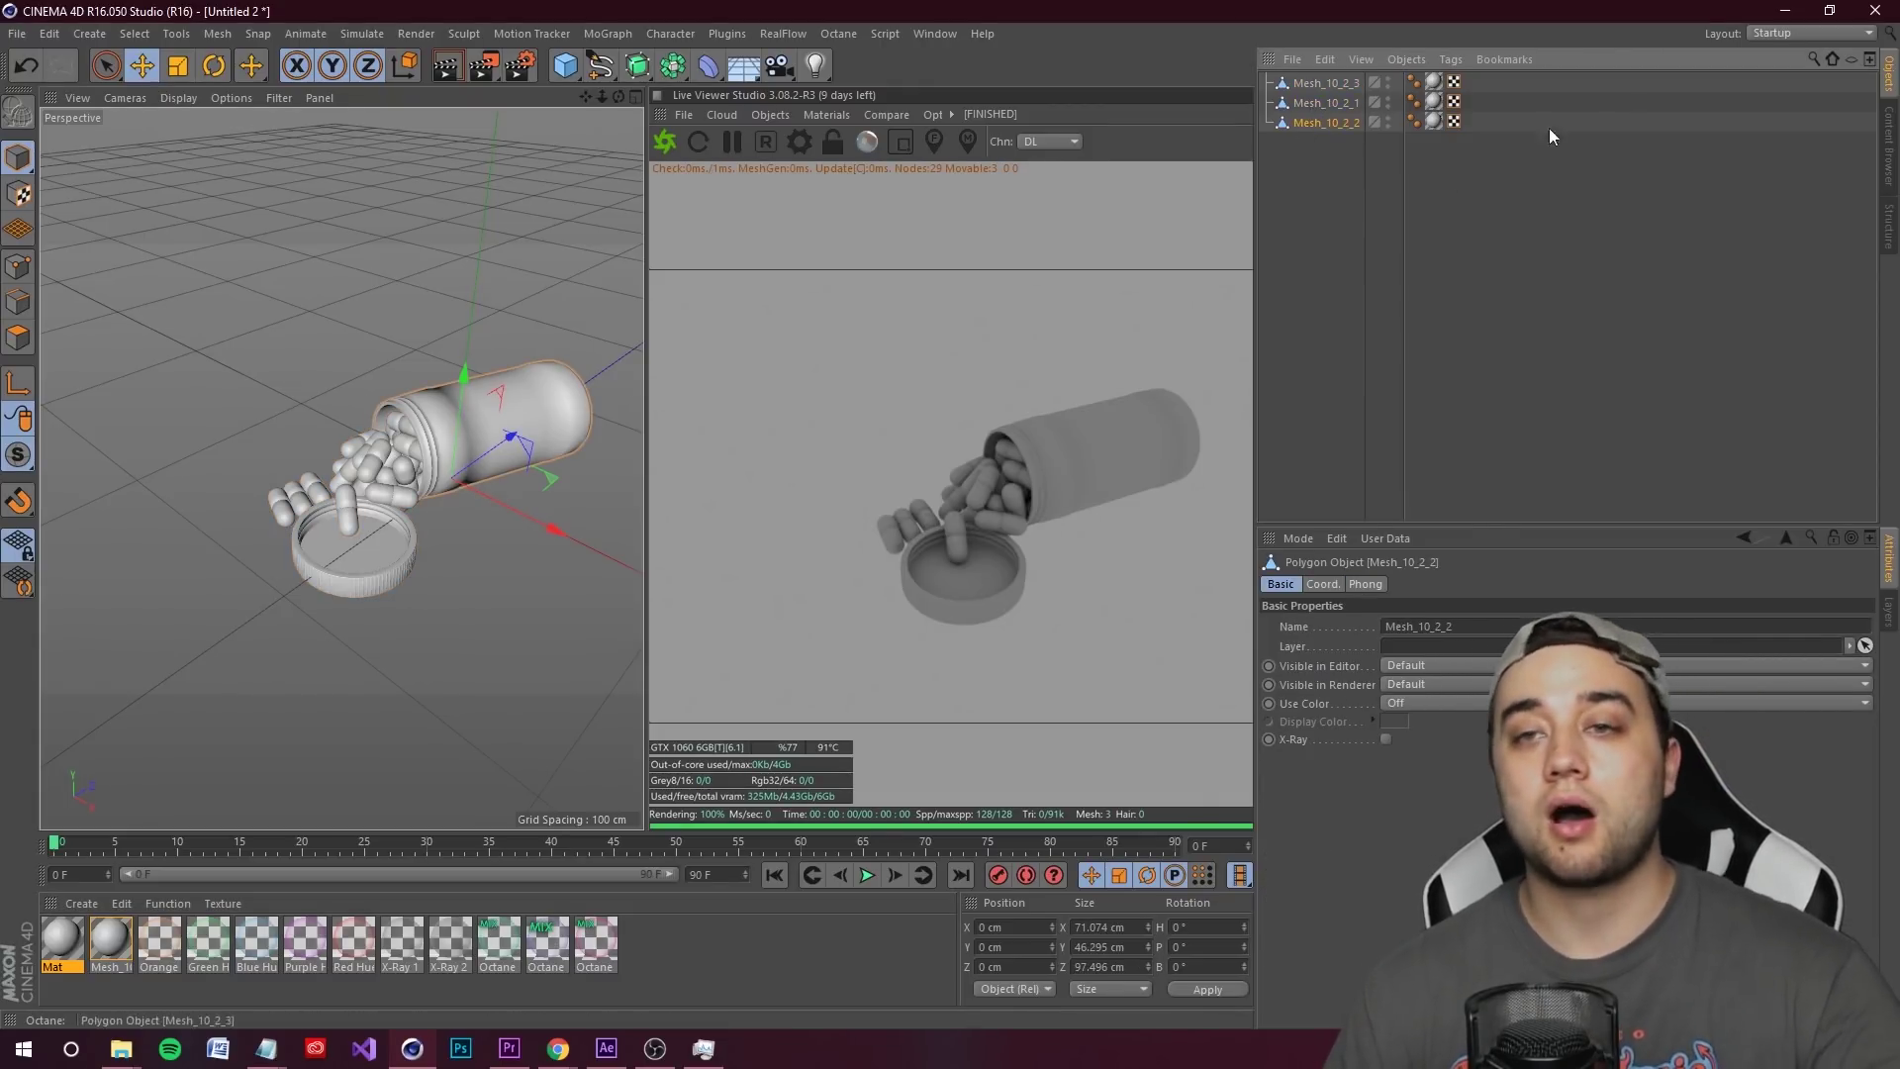
left_click(1320, 103)
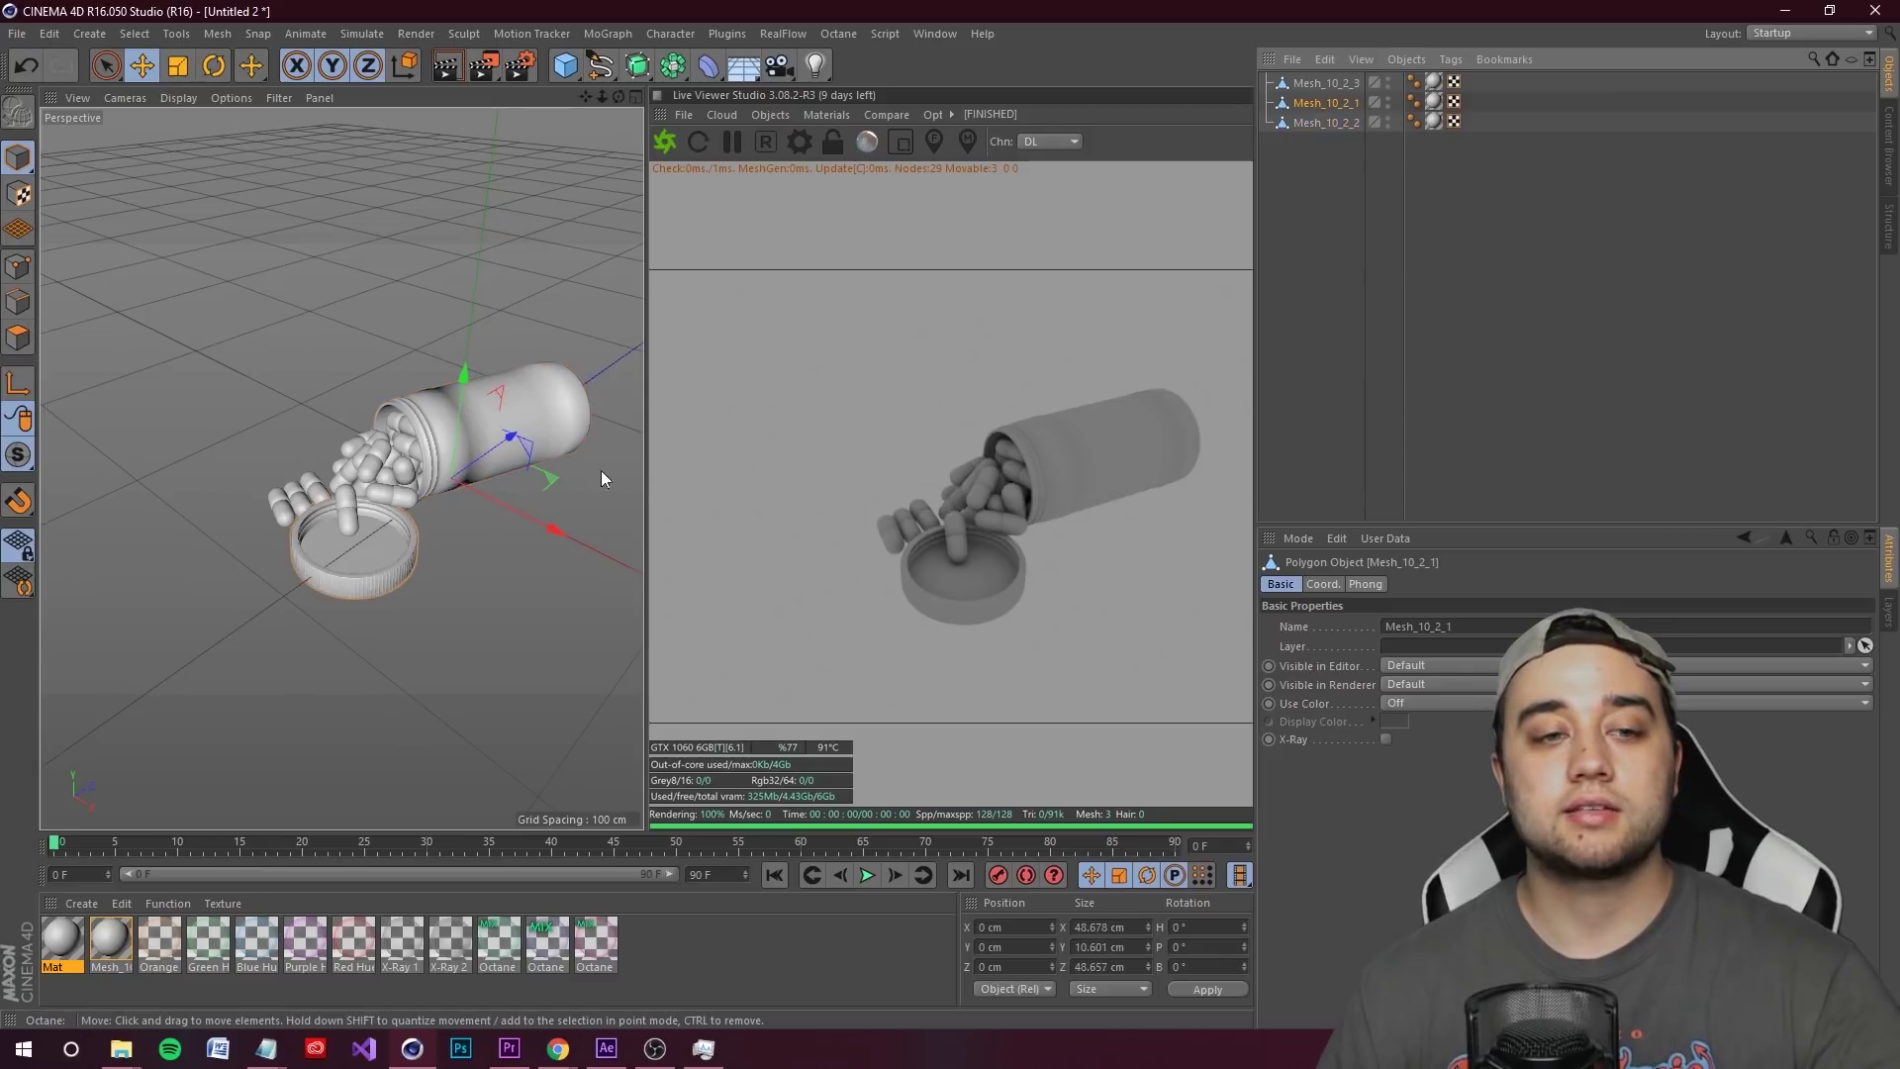
left_click(1350, 83)
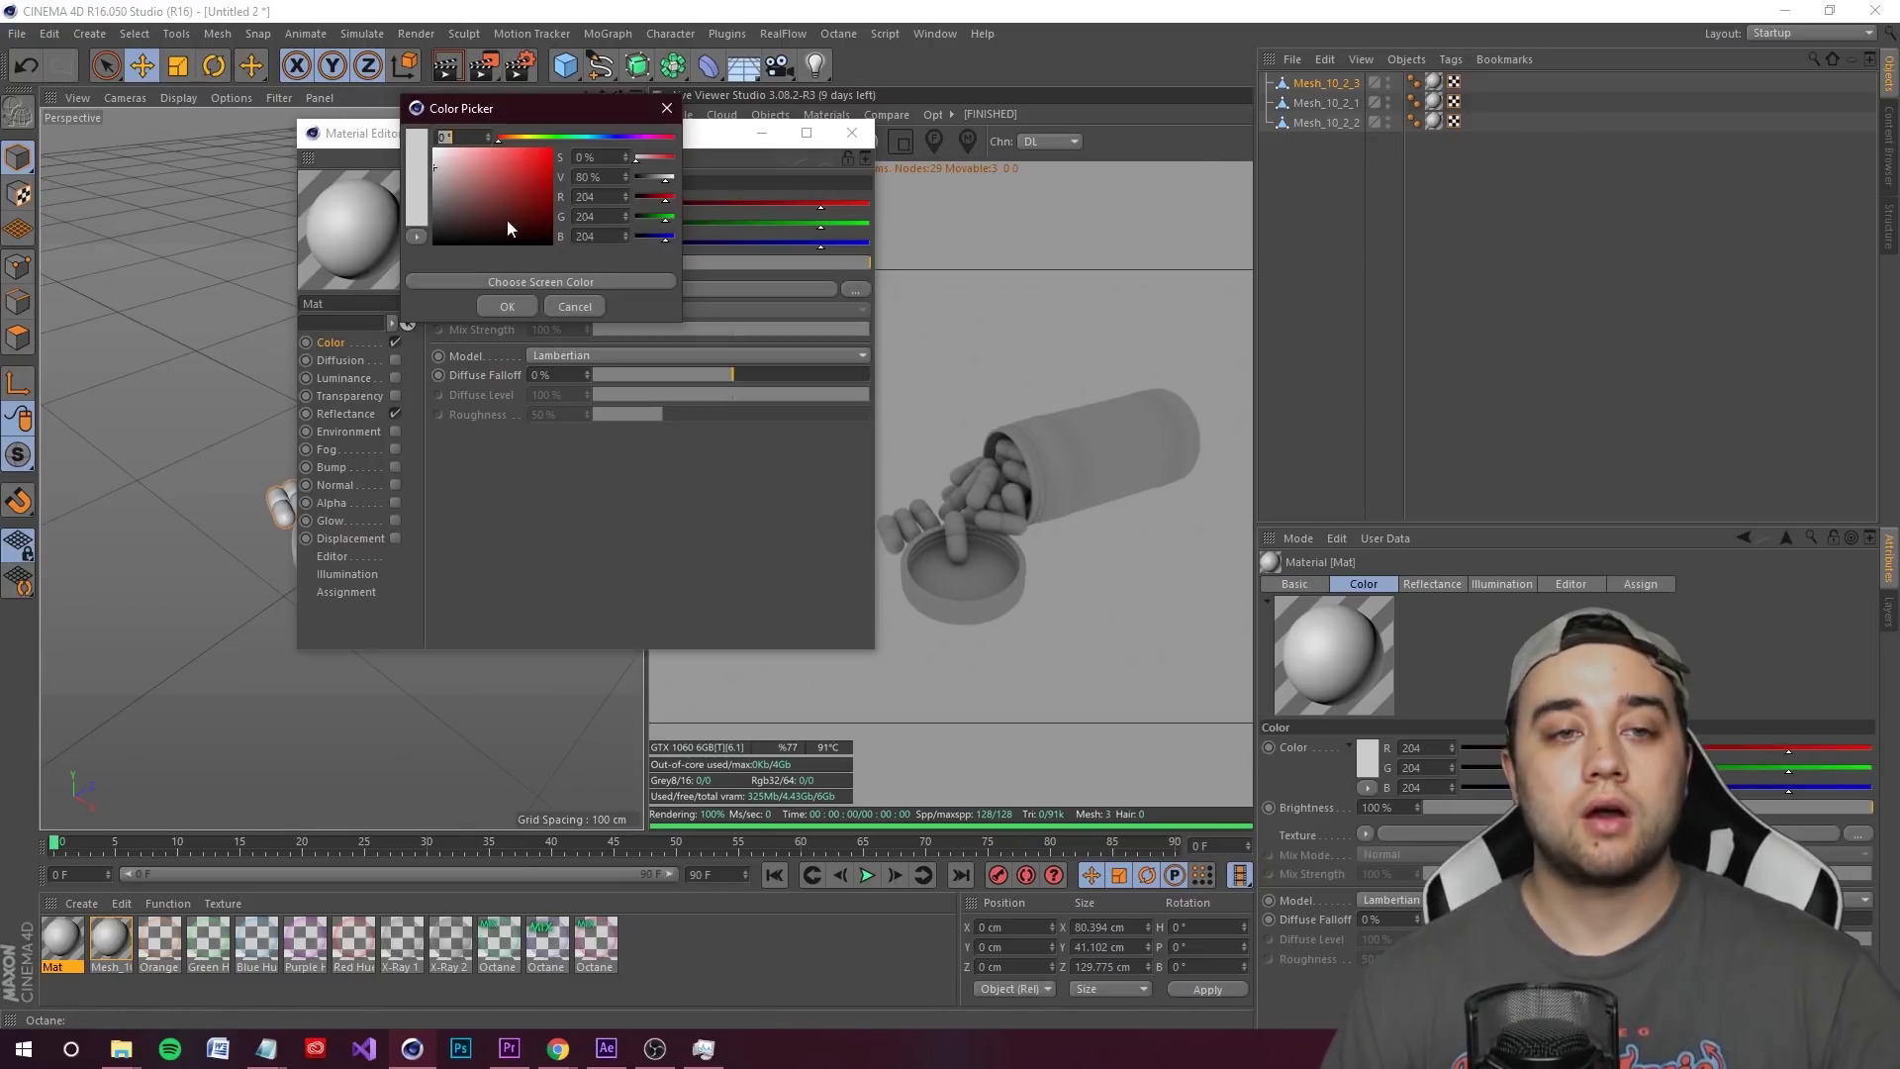
- Set the new material's color to red and apply it to the pills
left_click(505, 305)
left_click(852, 131)
left_click_drag(62, 940, 302, 484)
- Apply the Red Hue X-Ray material to the pill bottle's body
scroll(485, 445, "up", 3)
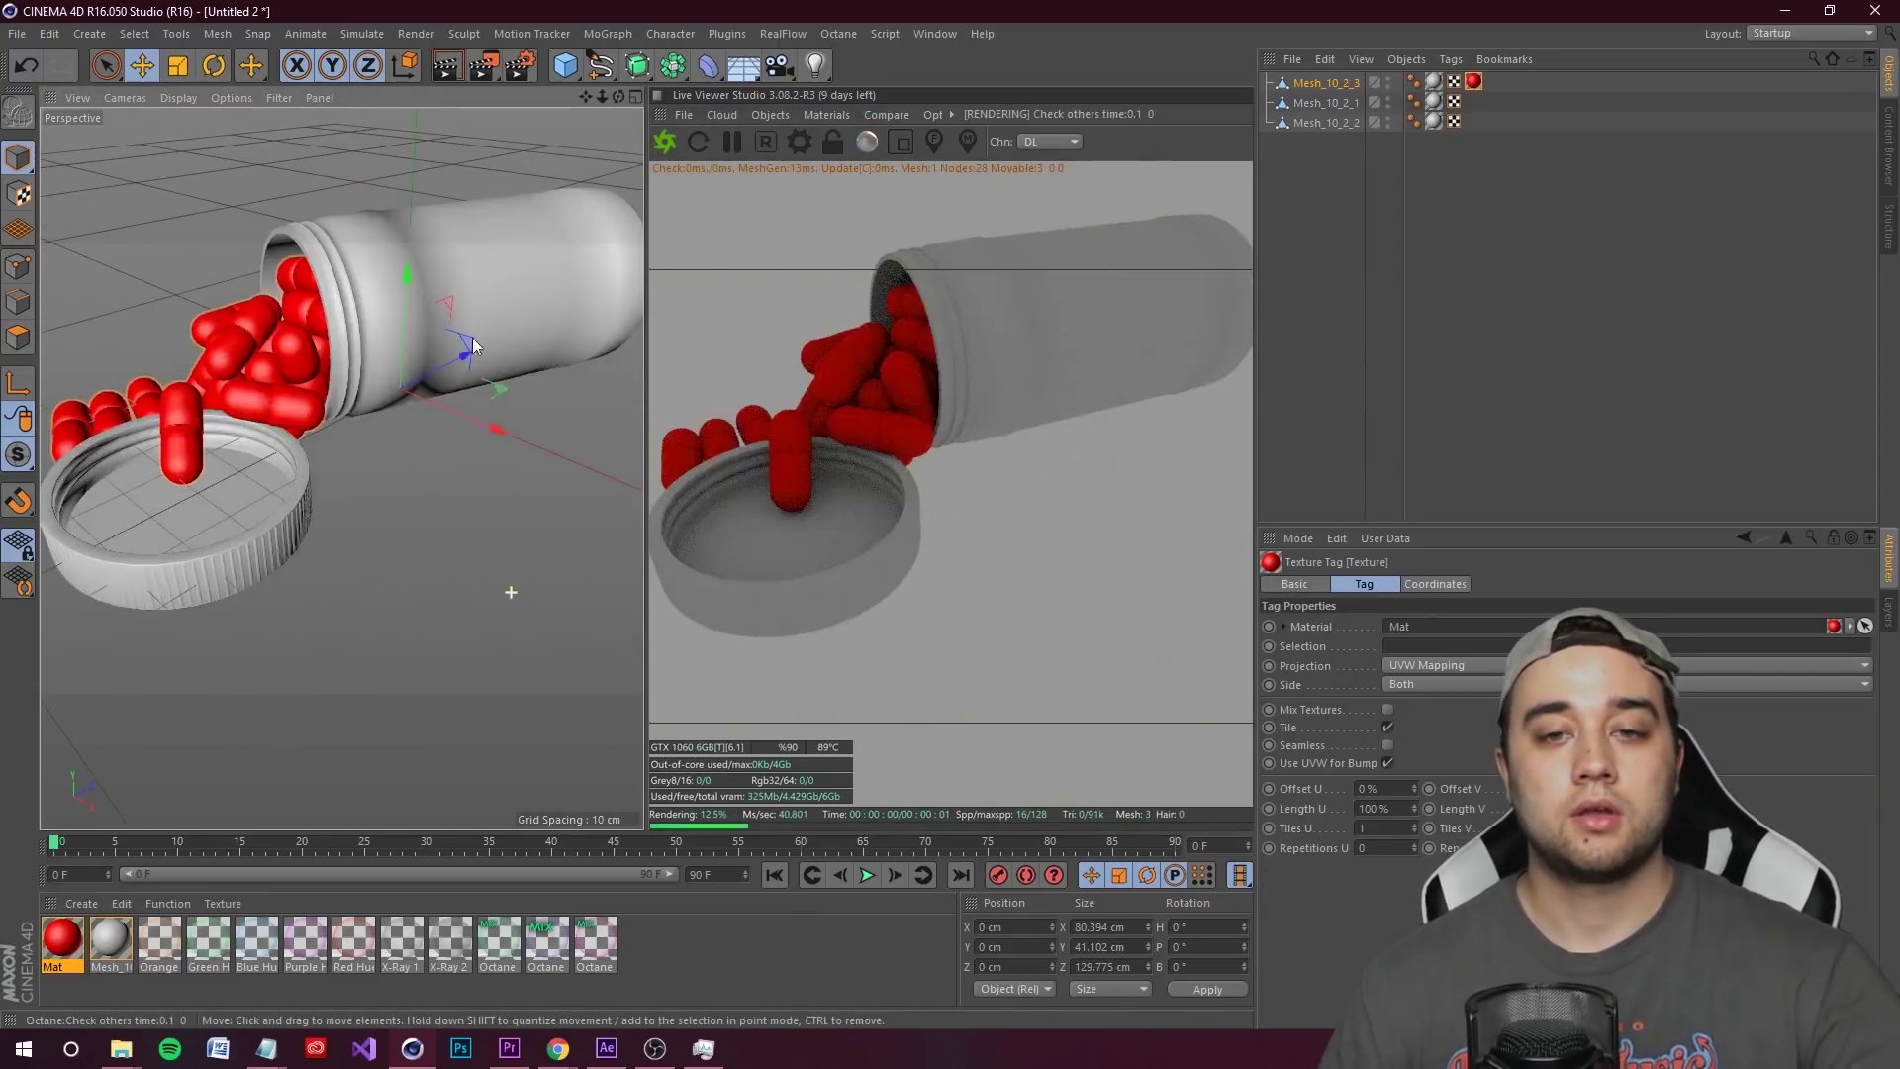
scroll(341, 468, "up", 2)
scroll(477, 413, "down", 4)
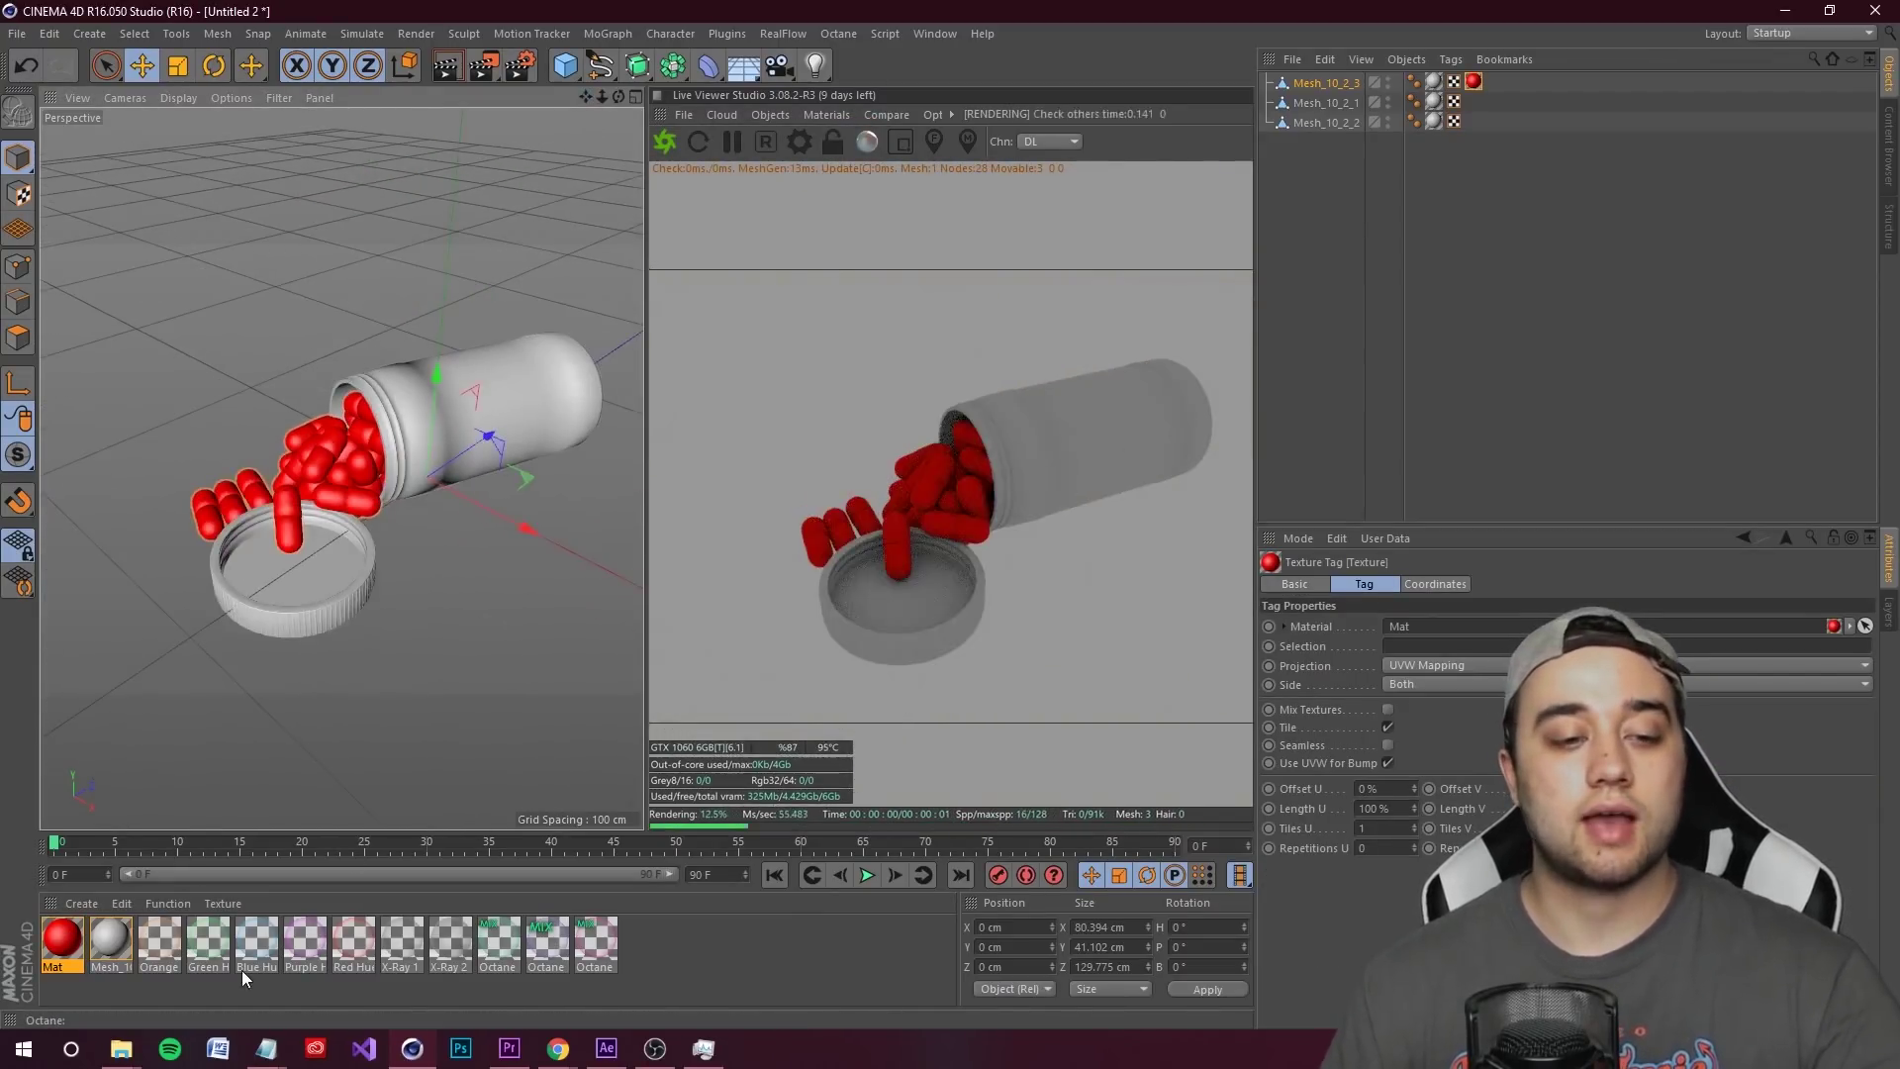
left_click_drag(350, 938, 518, 390)
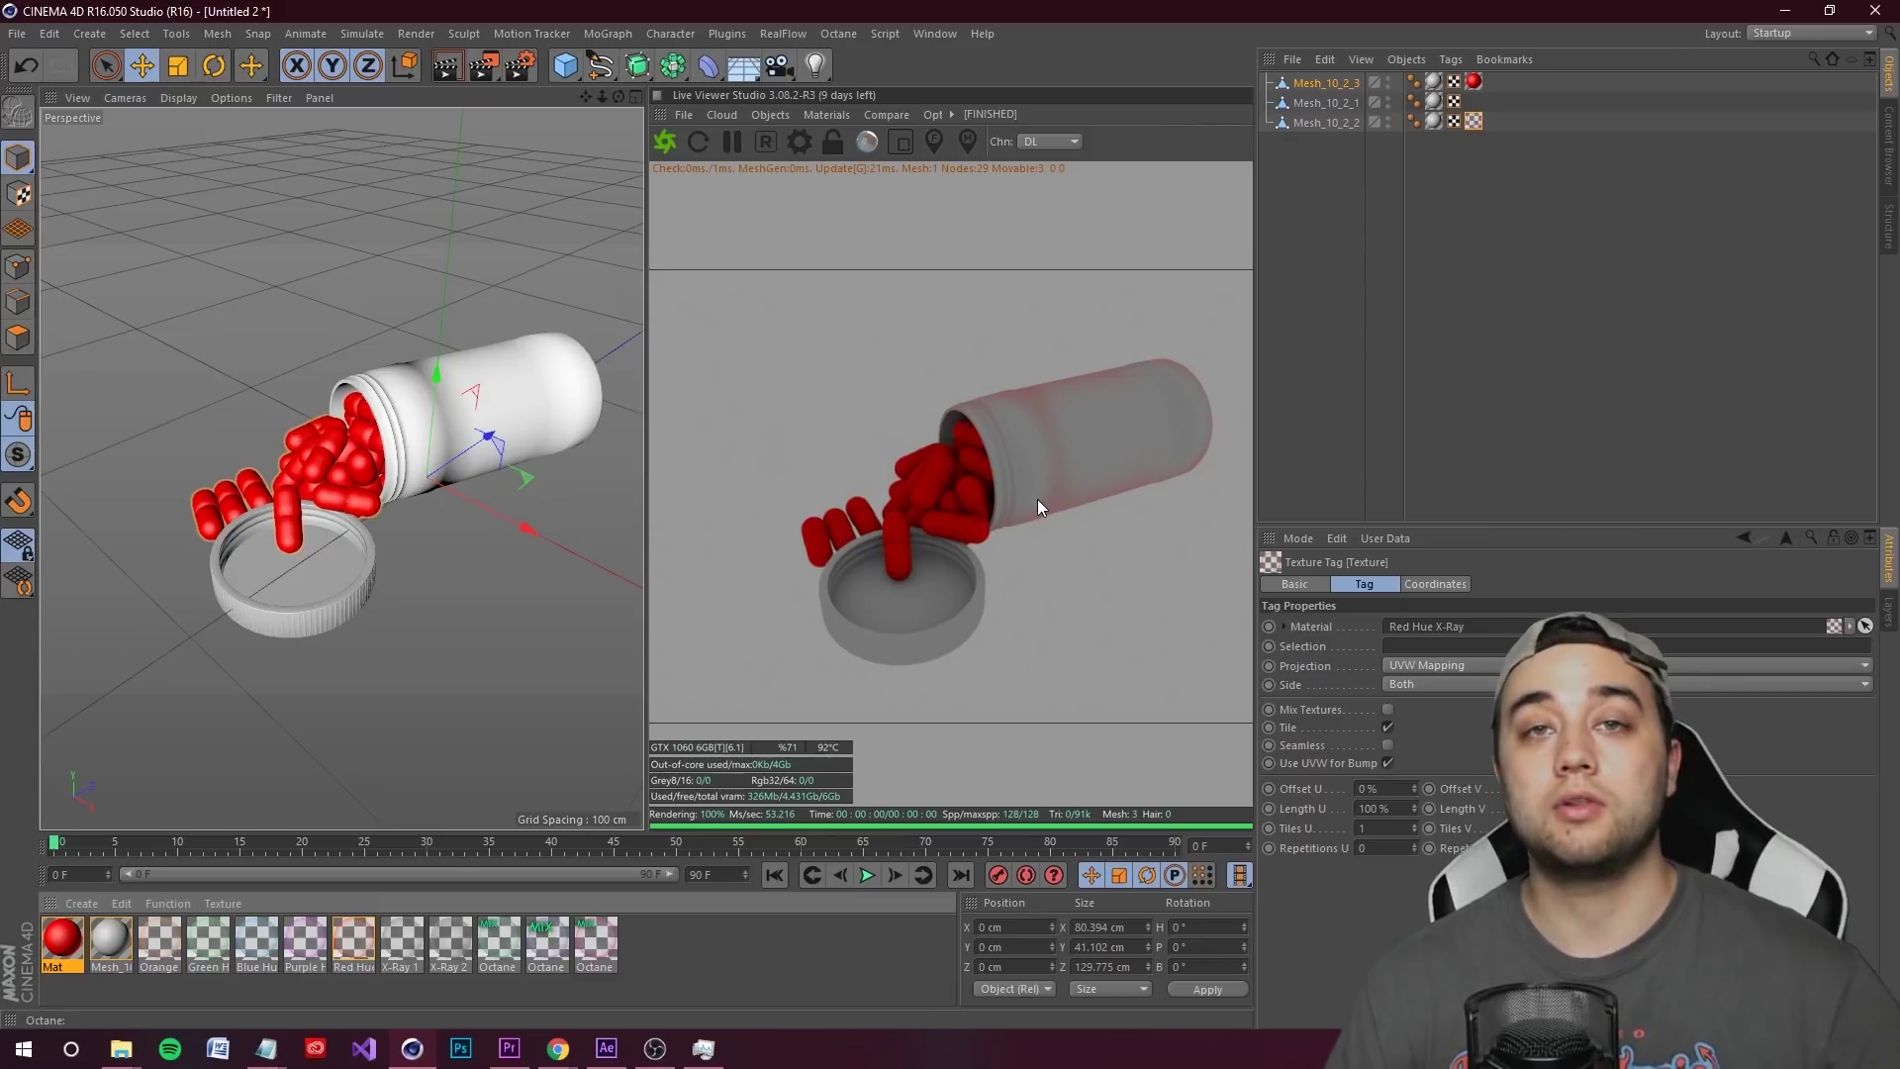
- Remove the imported default material from the pills, the cap and the bottle
left_click(1434, 82)
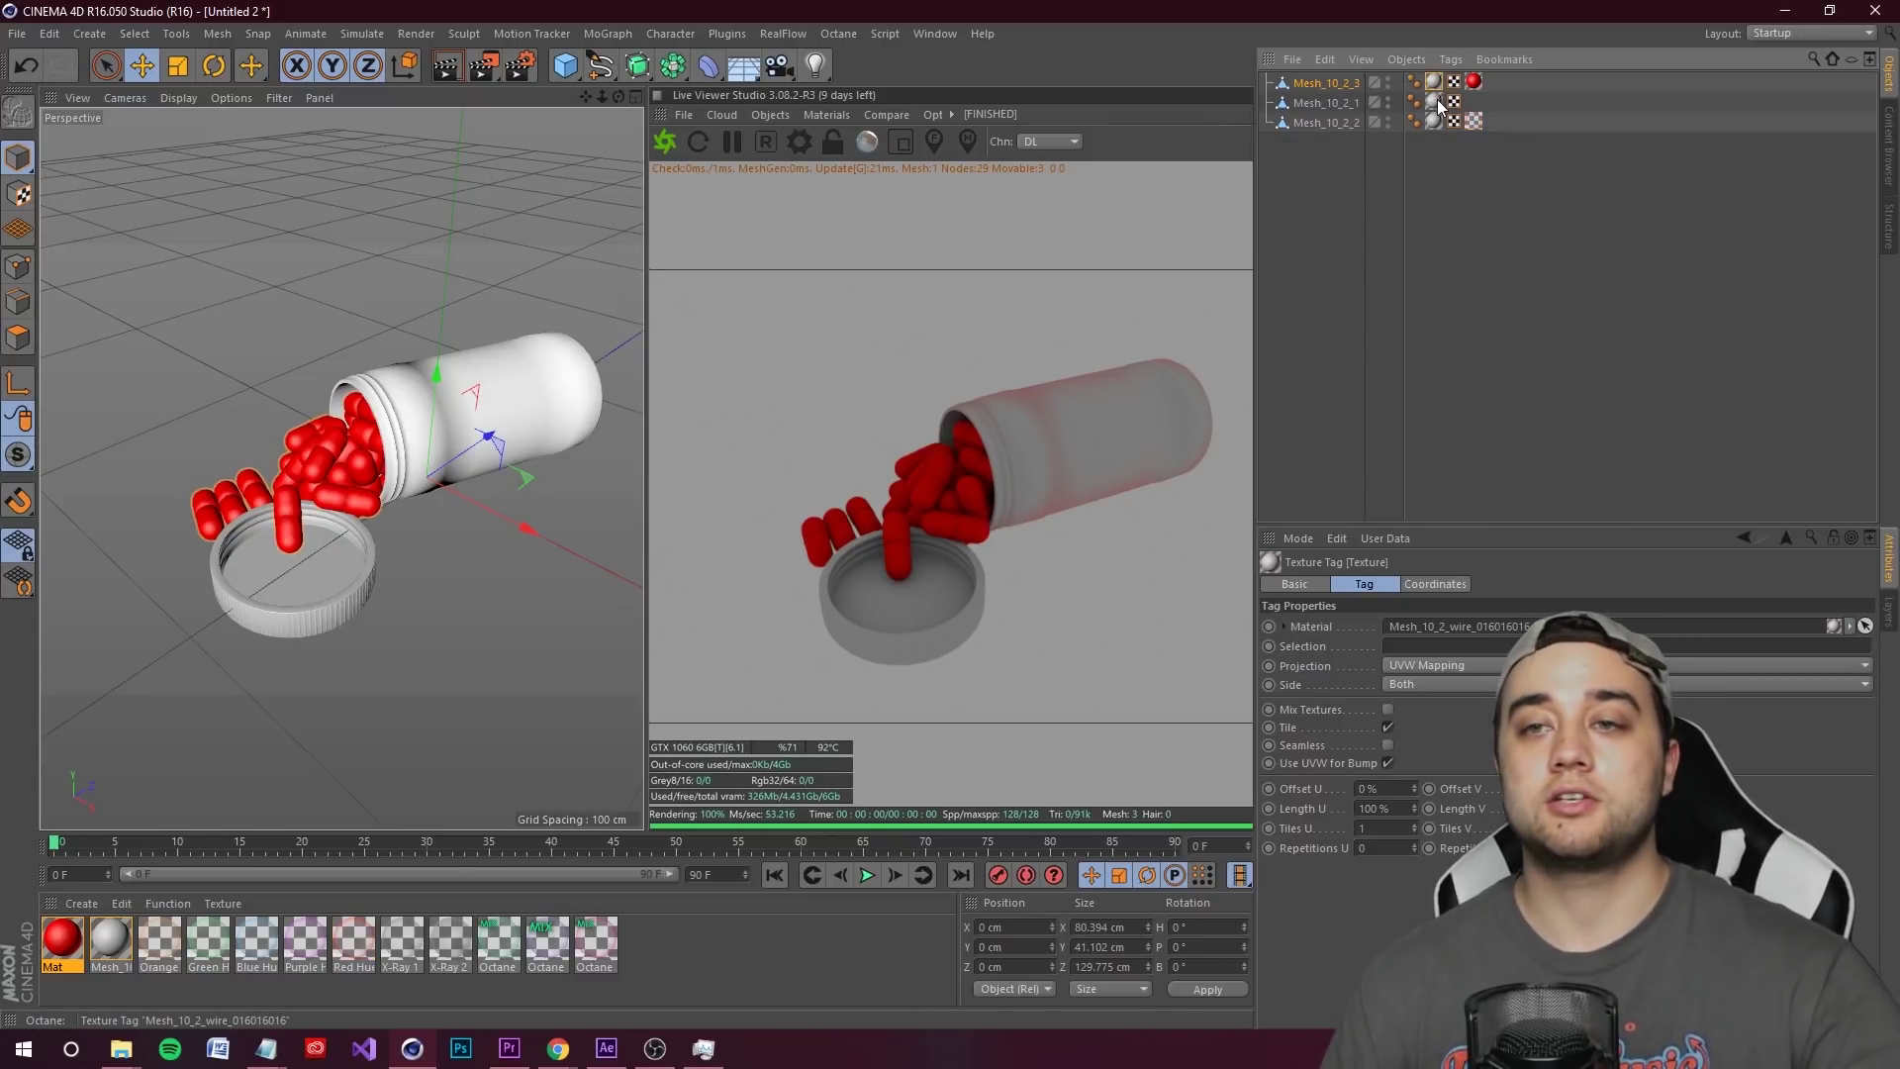
left_click(1434, 121, "ctrl")
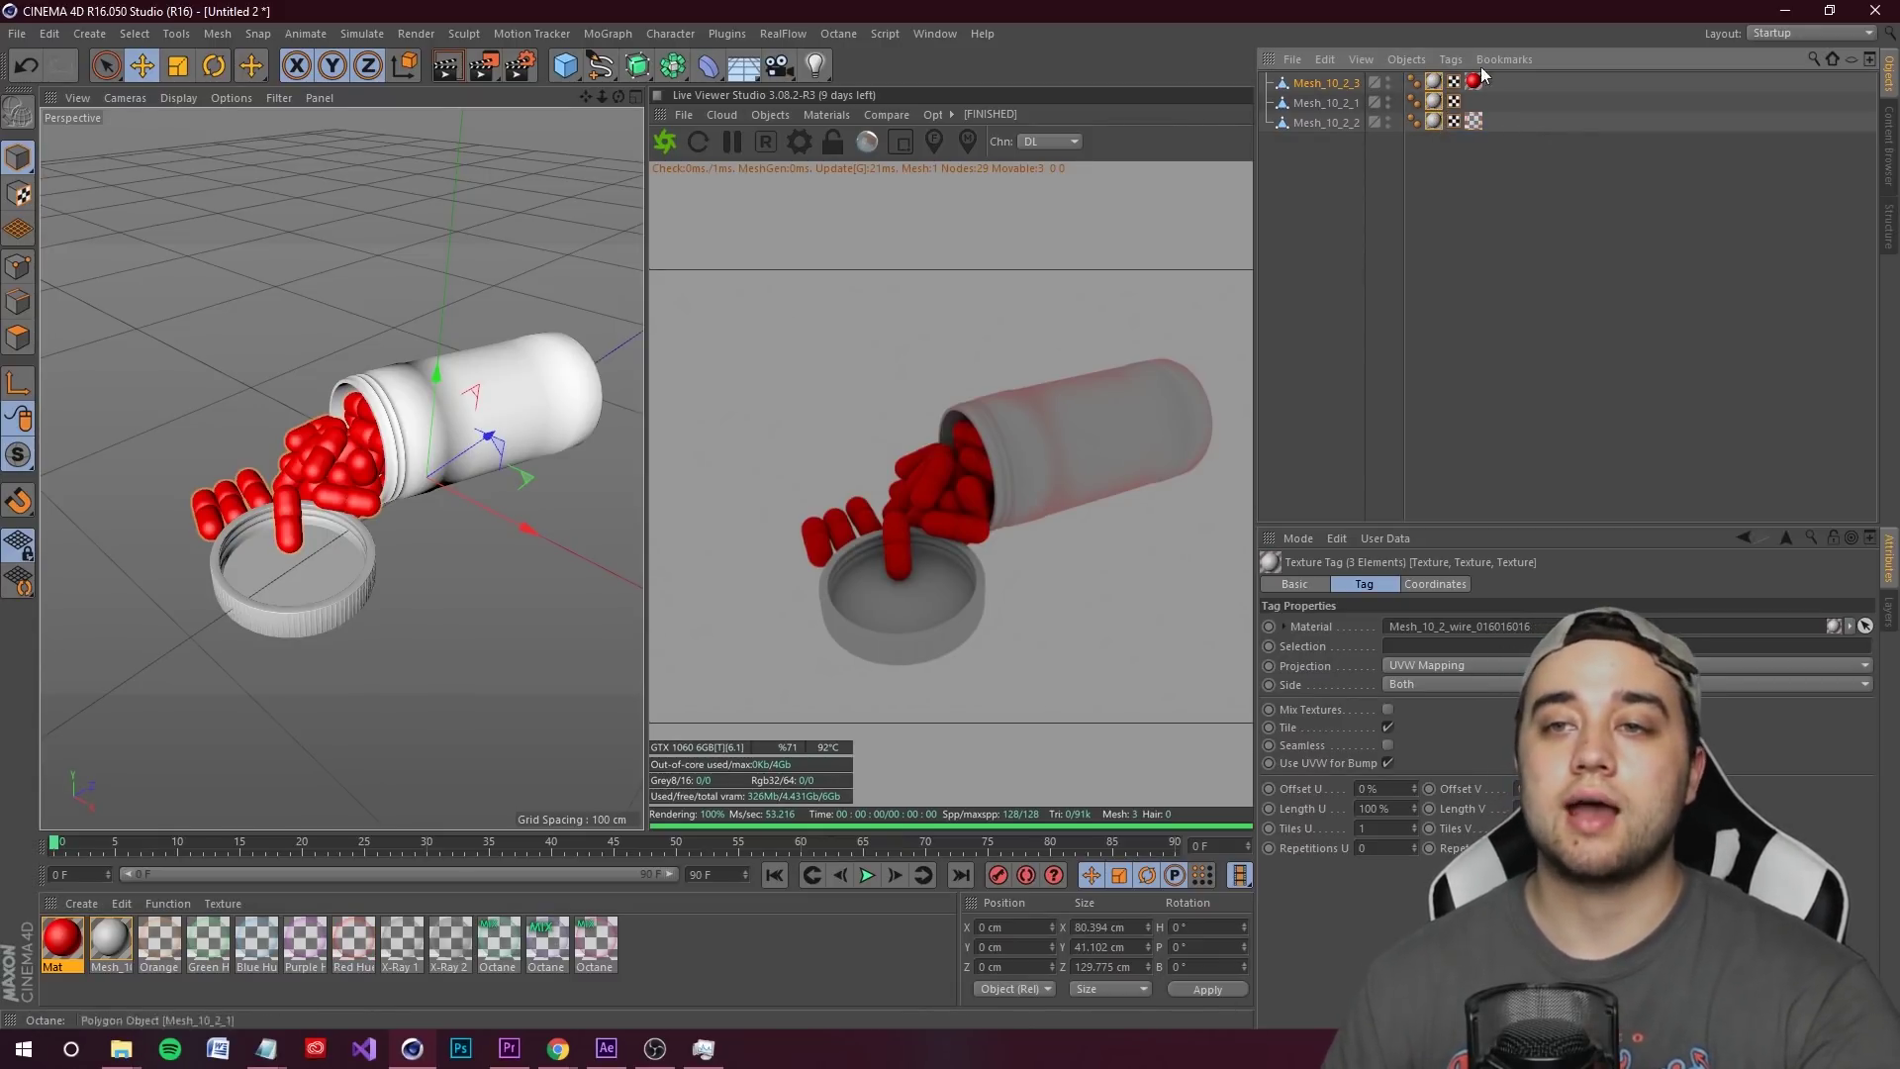
key("Delete")
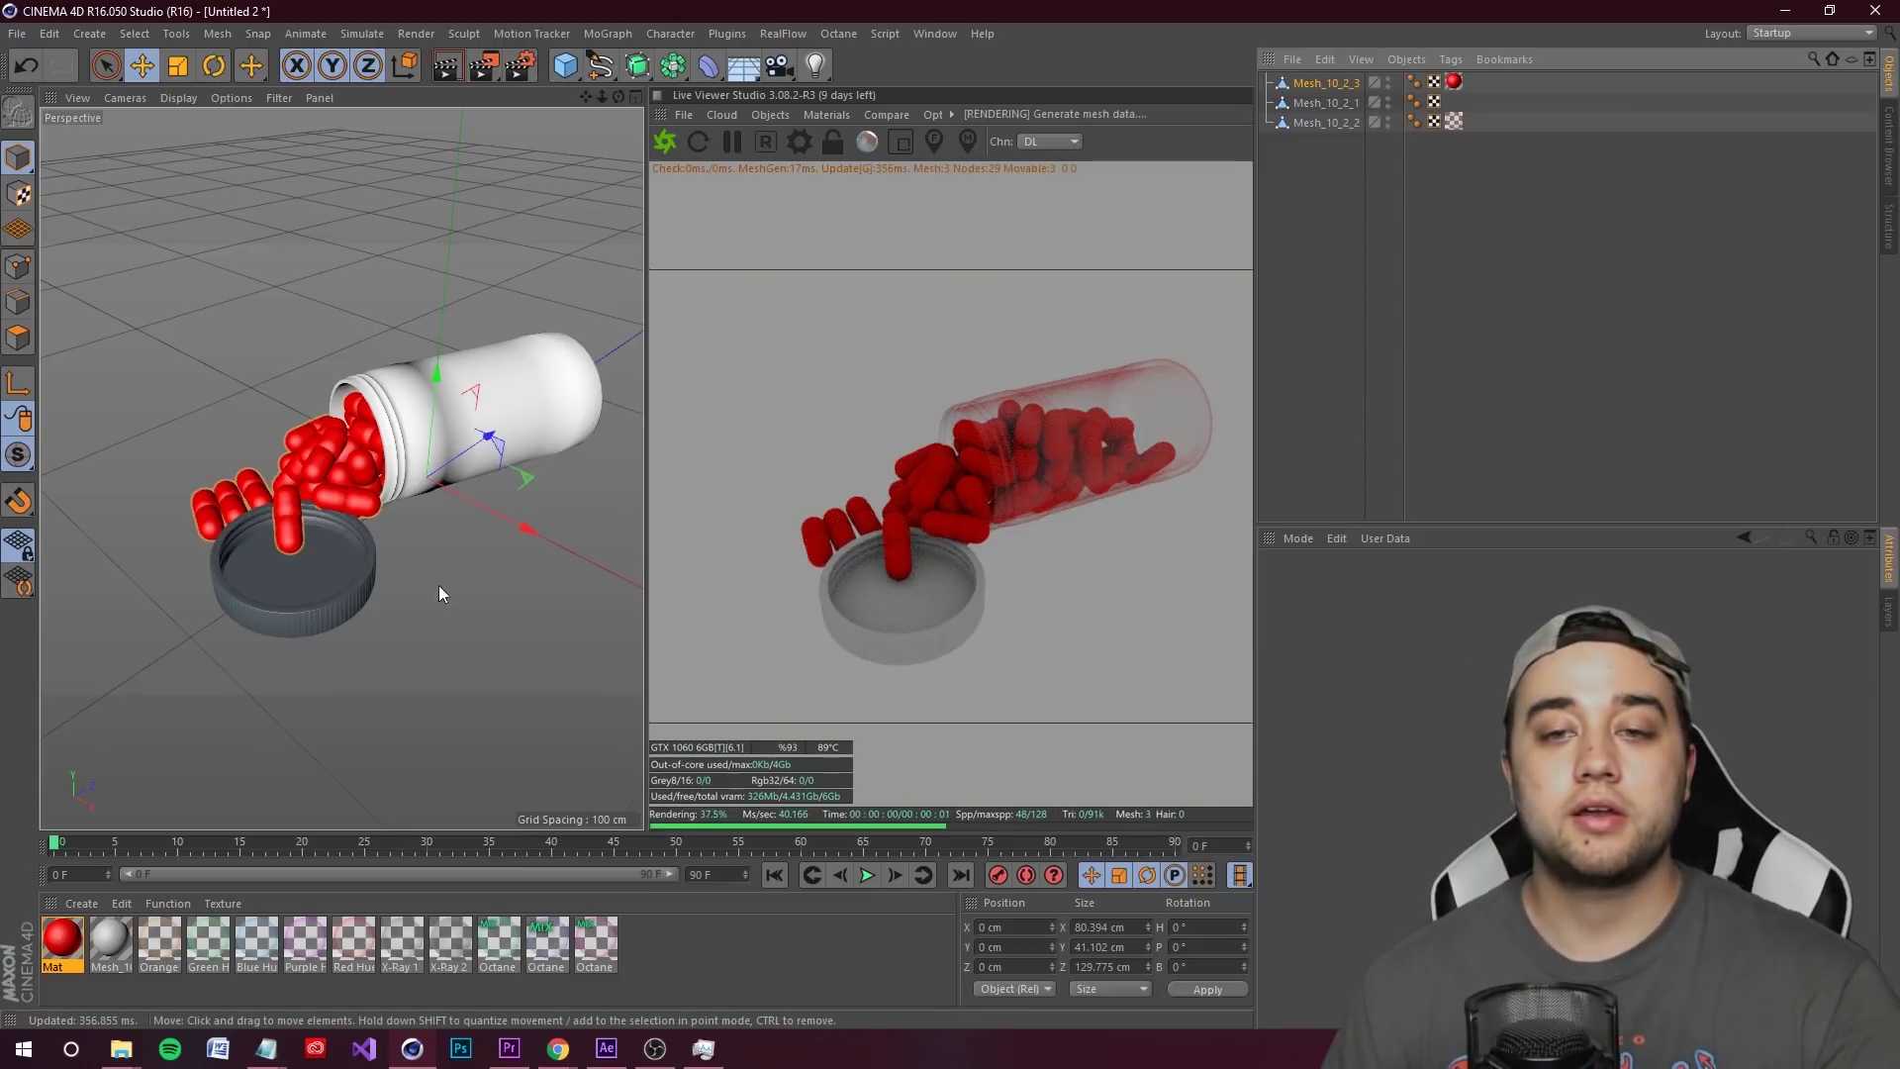
- Replace the pills' red material with Blue Hue X-Ray and apply Orange Hue X-Ray to the cap
scroll(438, 585, "up", 3)
scroll(544, 129, "down", 5)
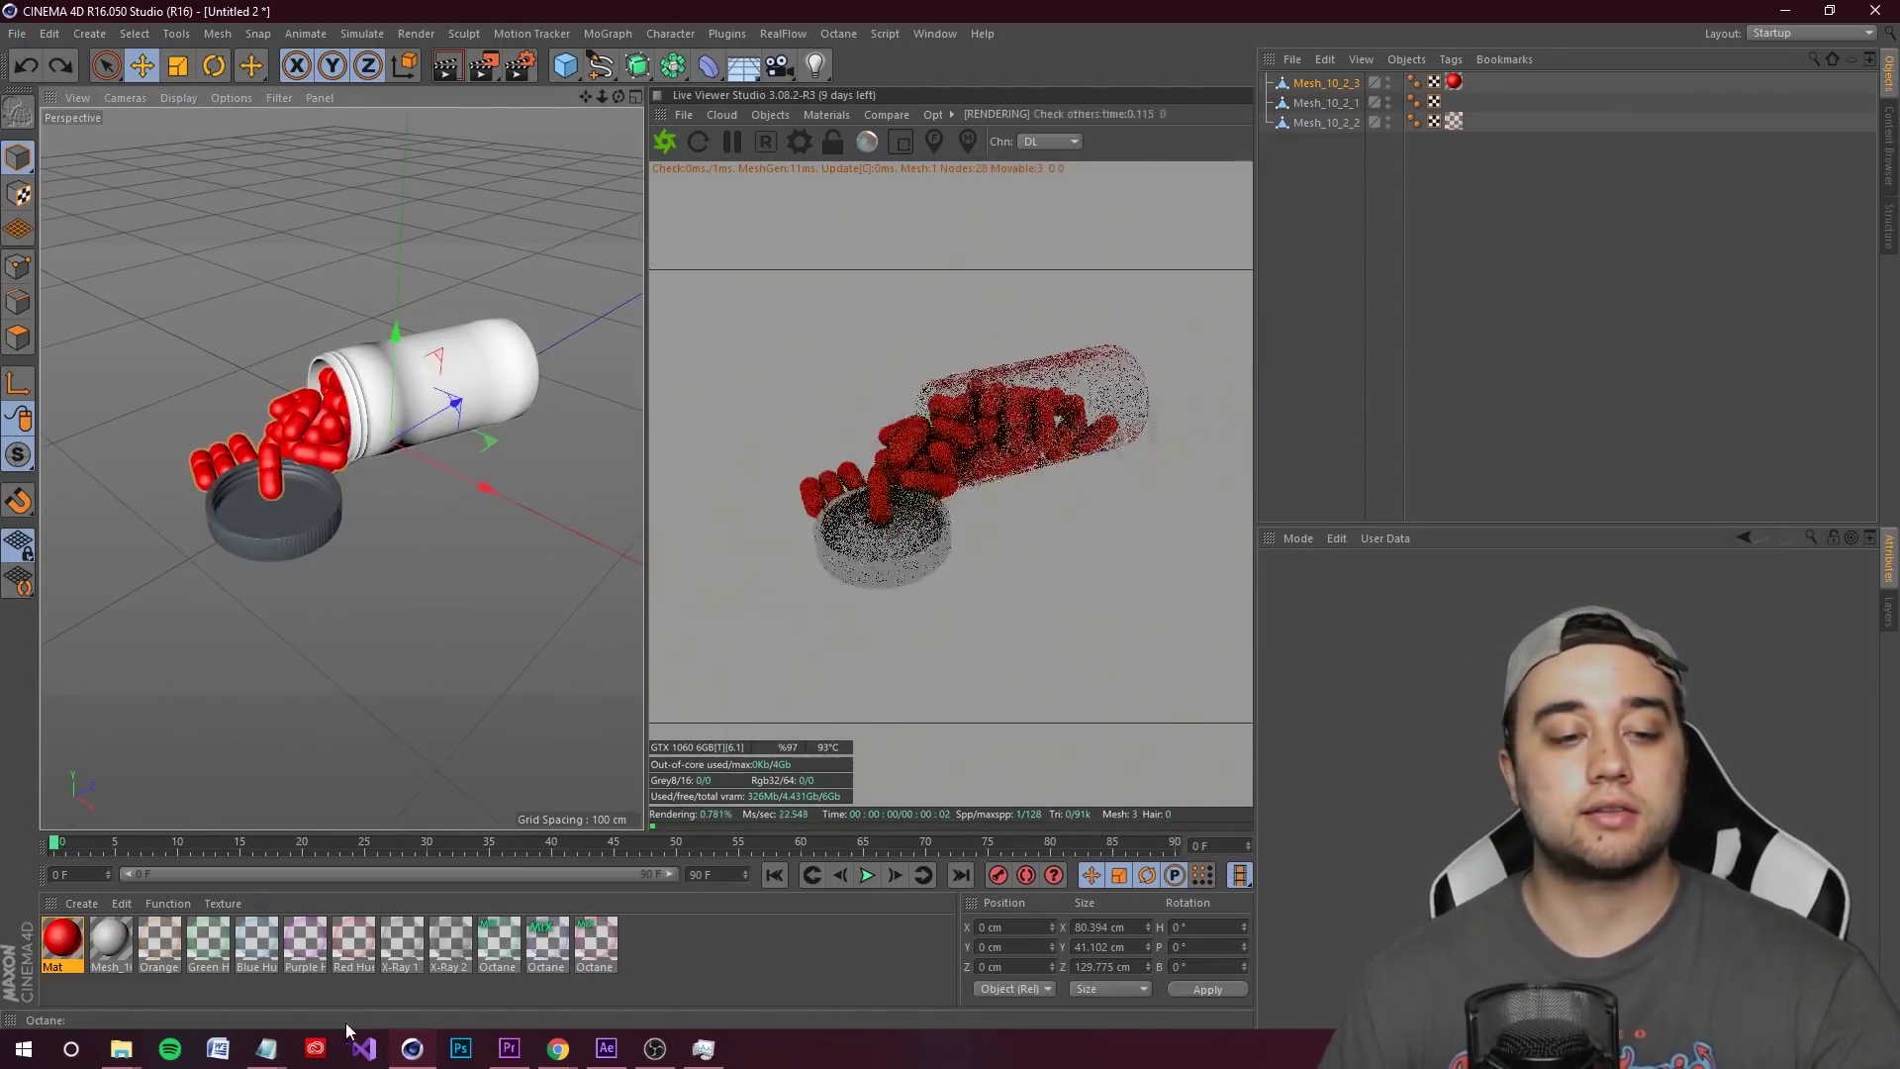
left_click_drag(256, 941, 297, 441)
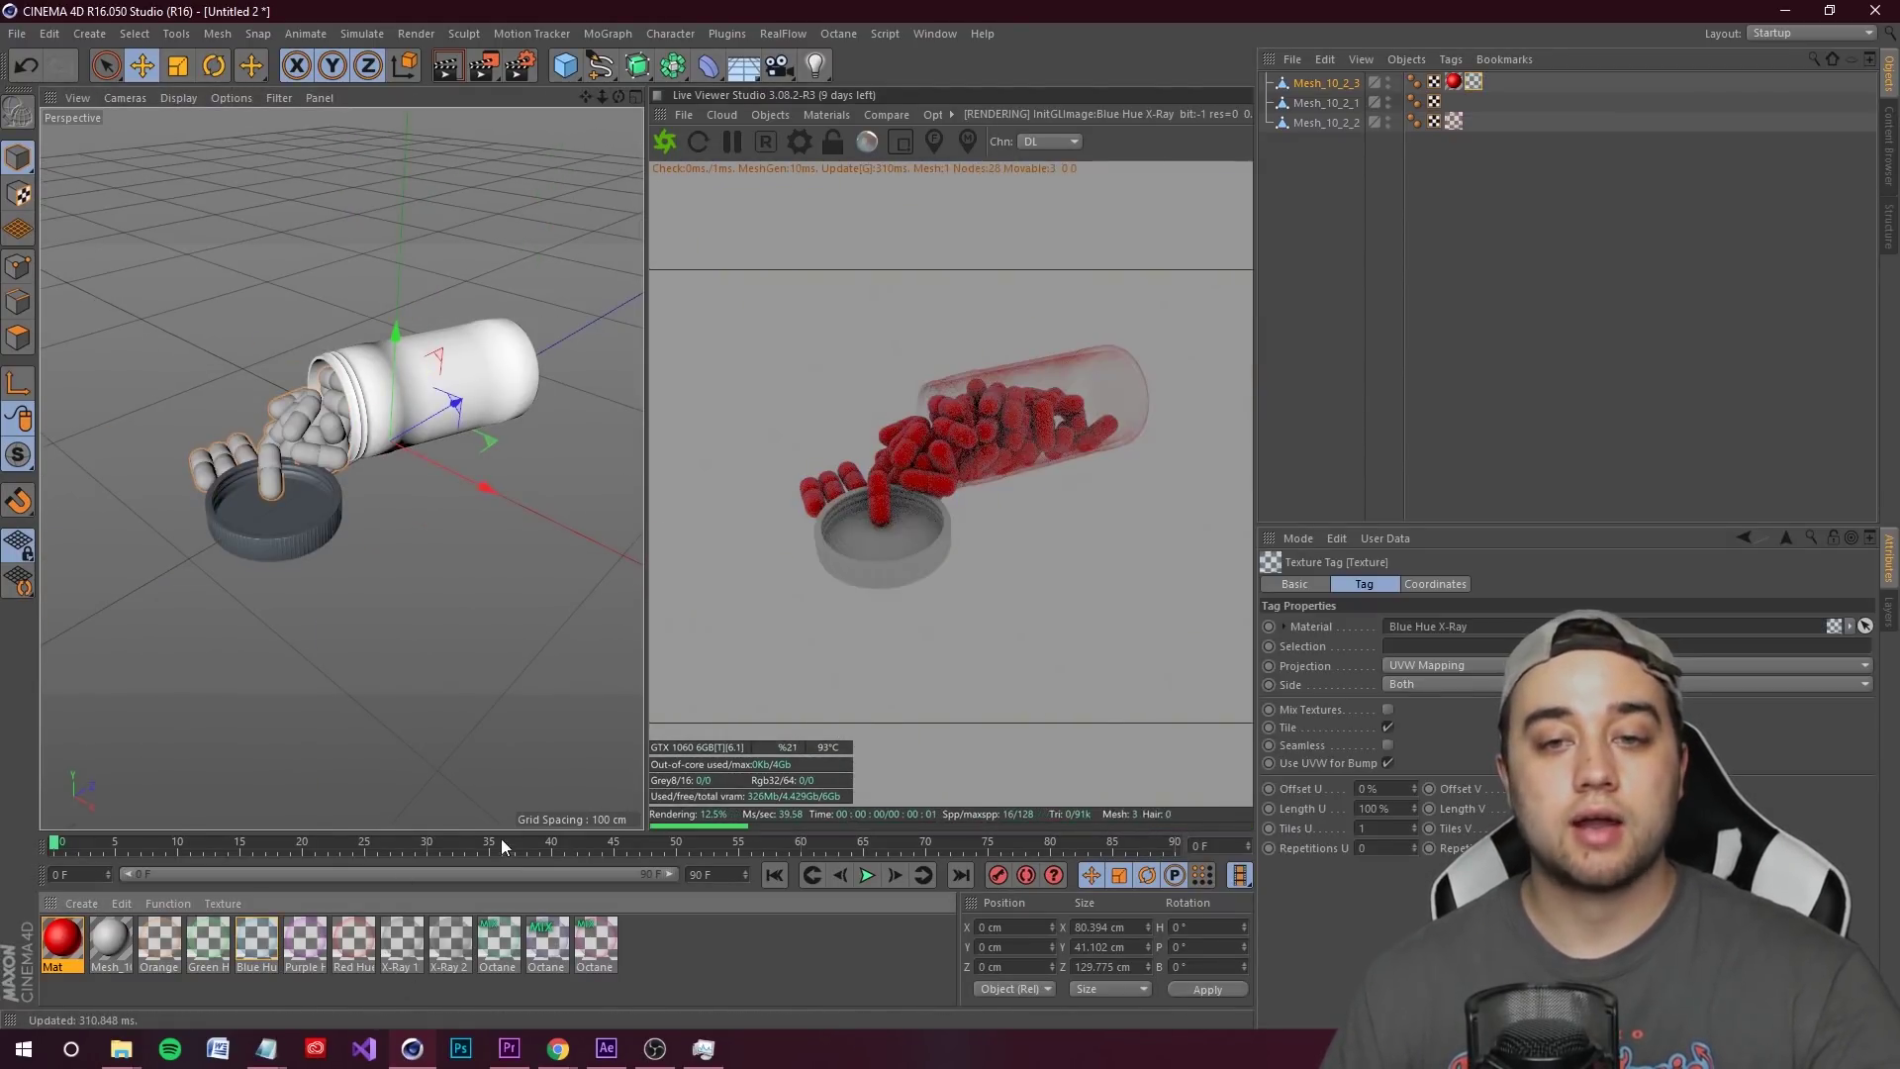
key("Delete")
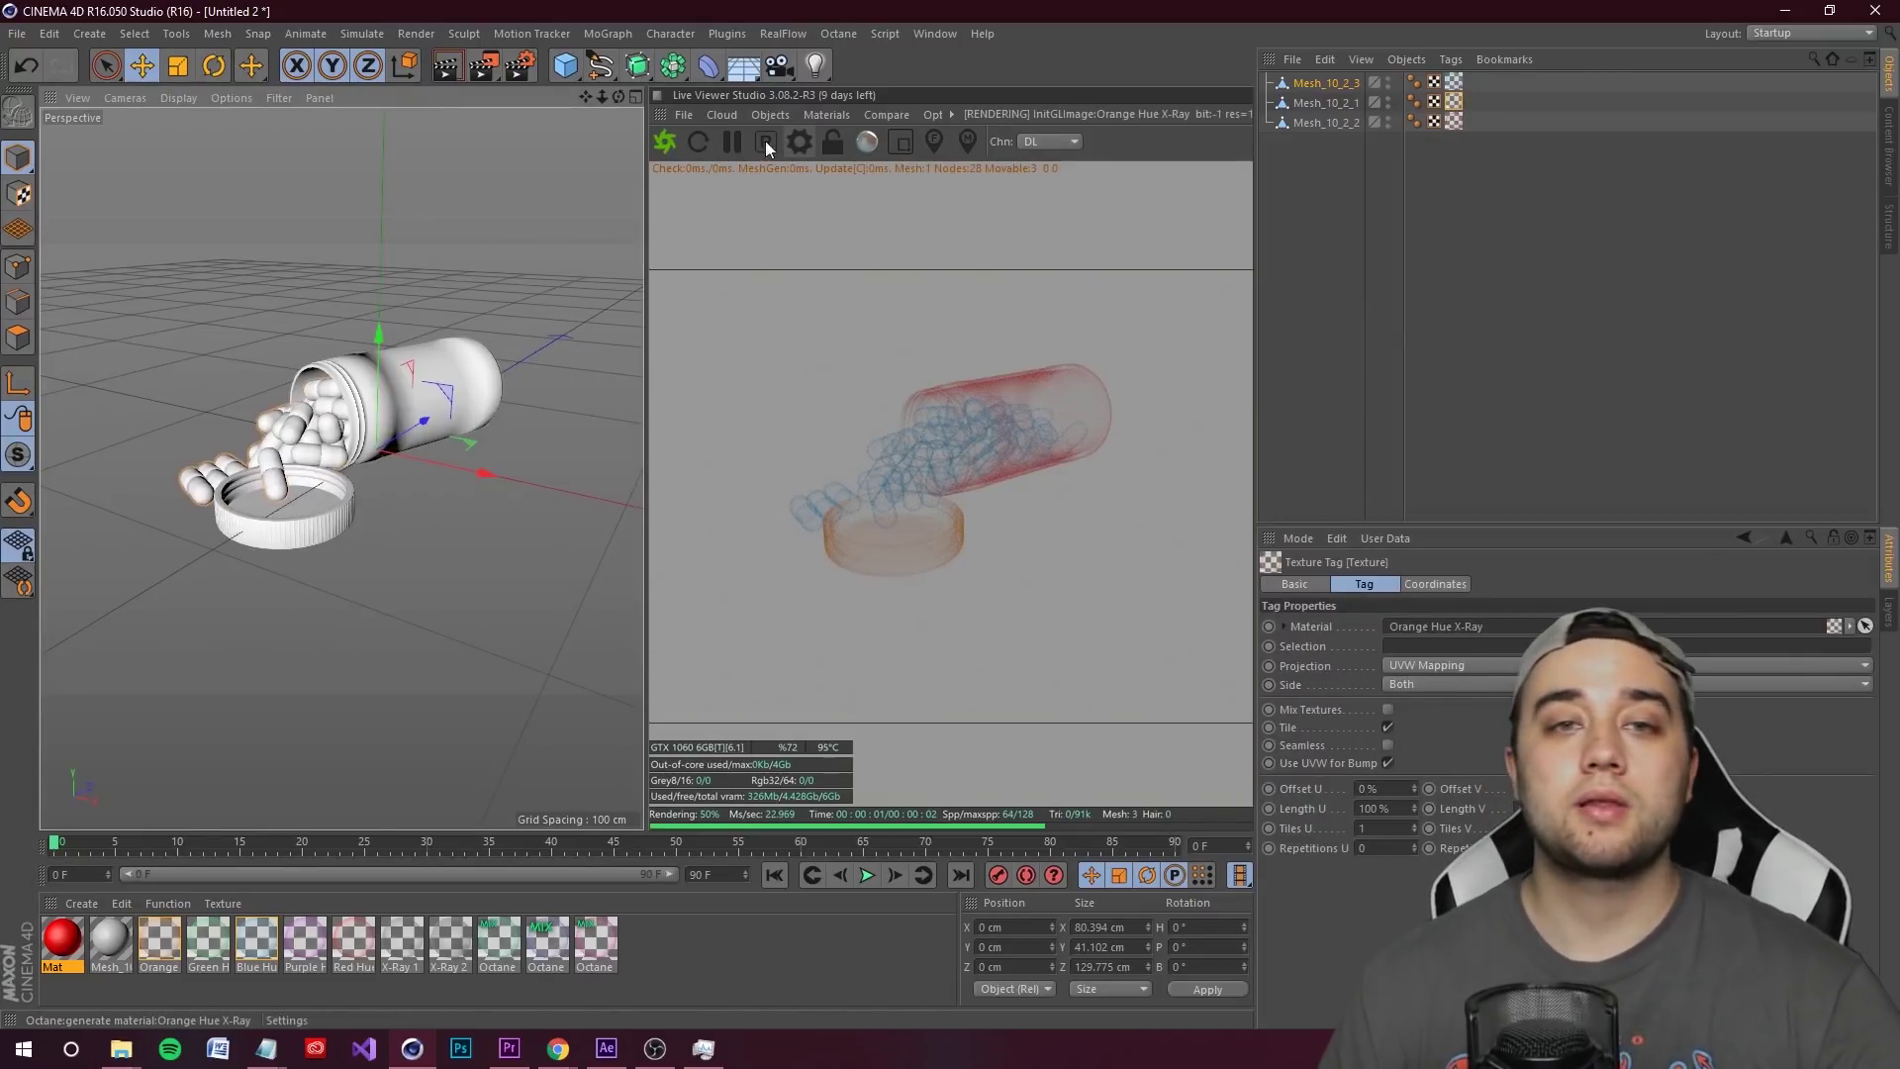
- Add an Octane HDRI environment and reduce its power to 0.0001
left_click(768, 114)
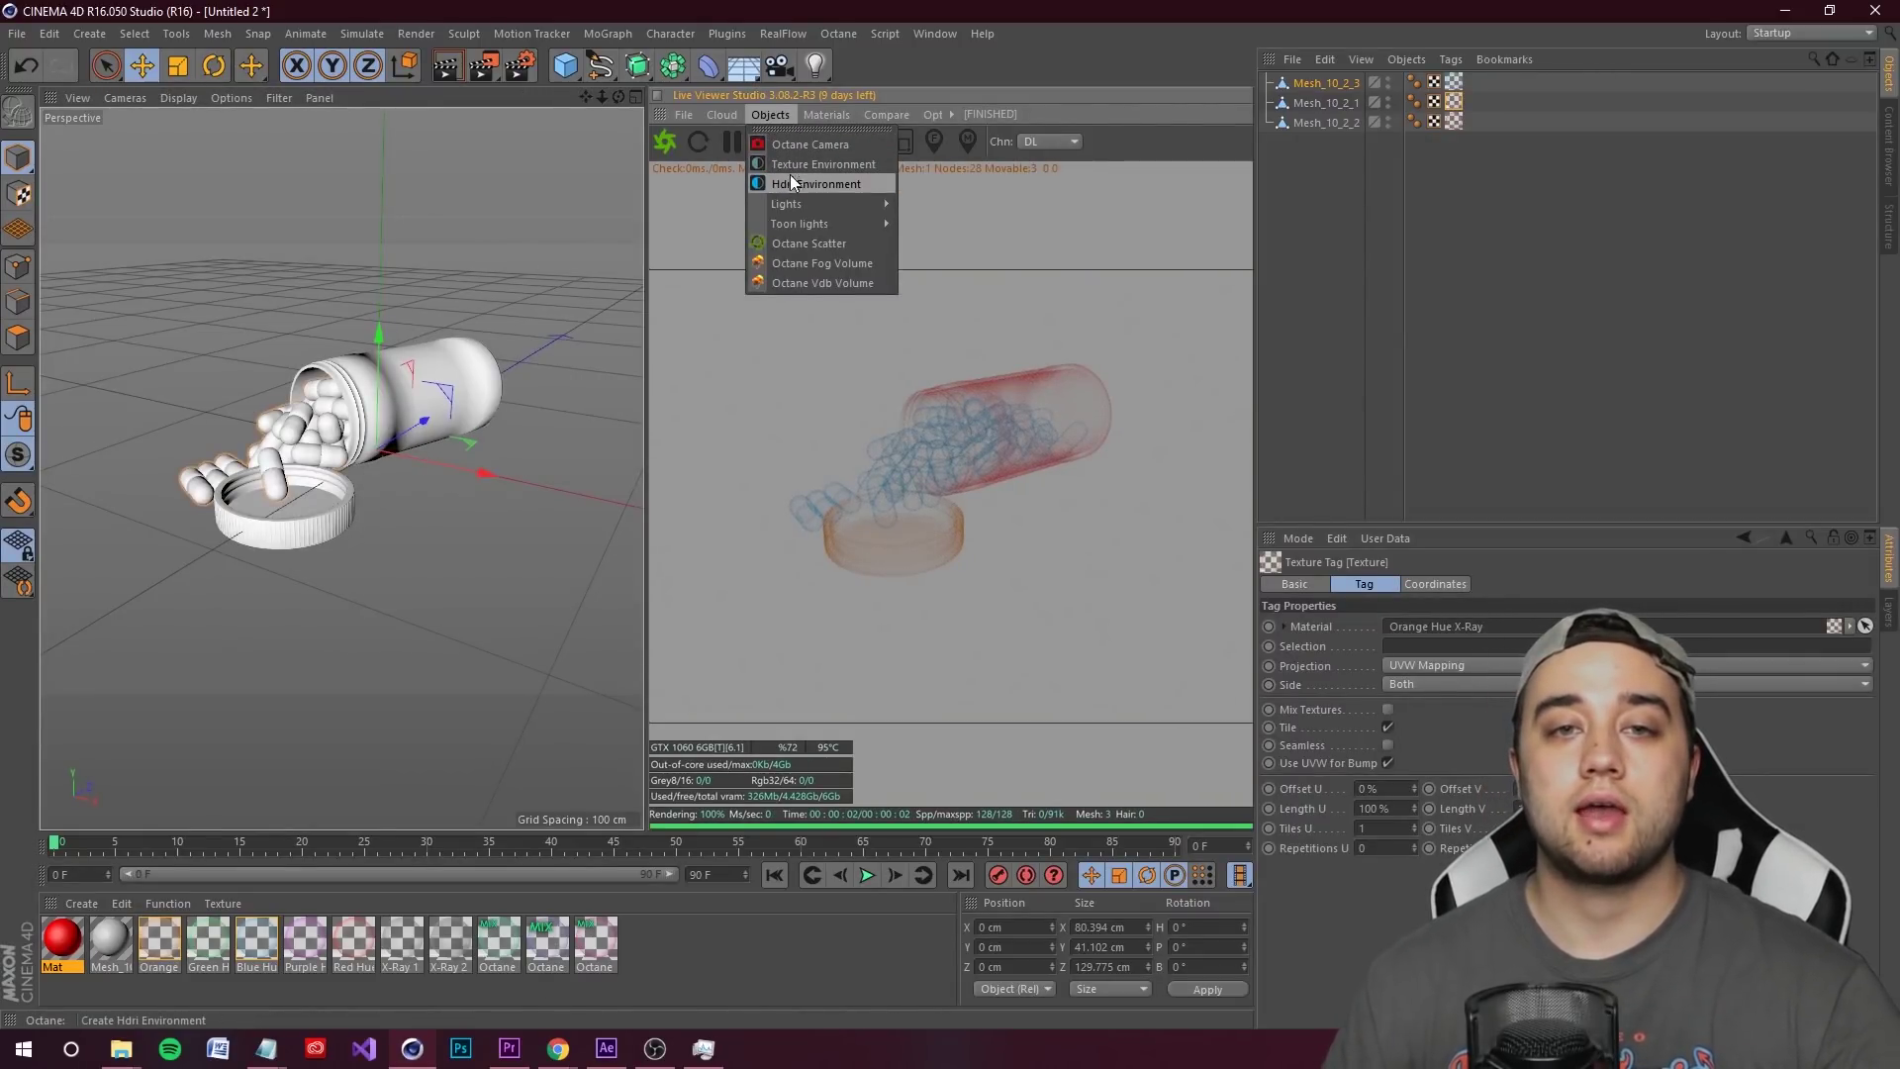
left_click(792, 184)
left_click_drag(1439, 744, 529, 547)
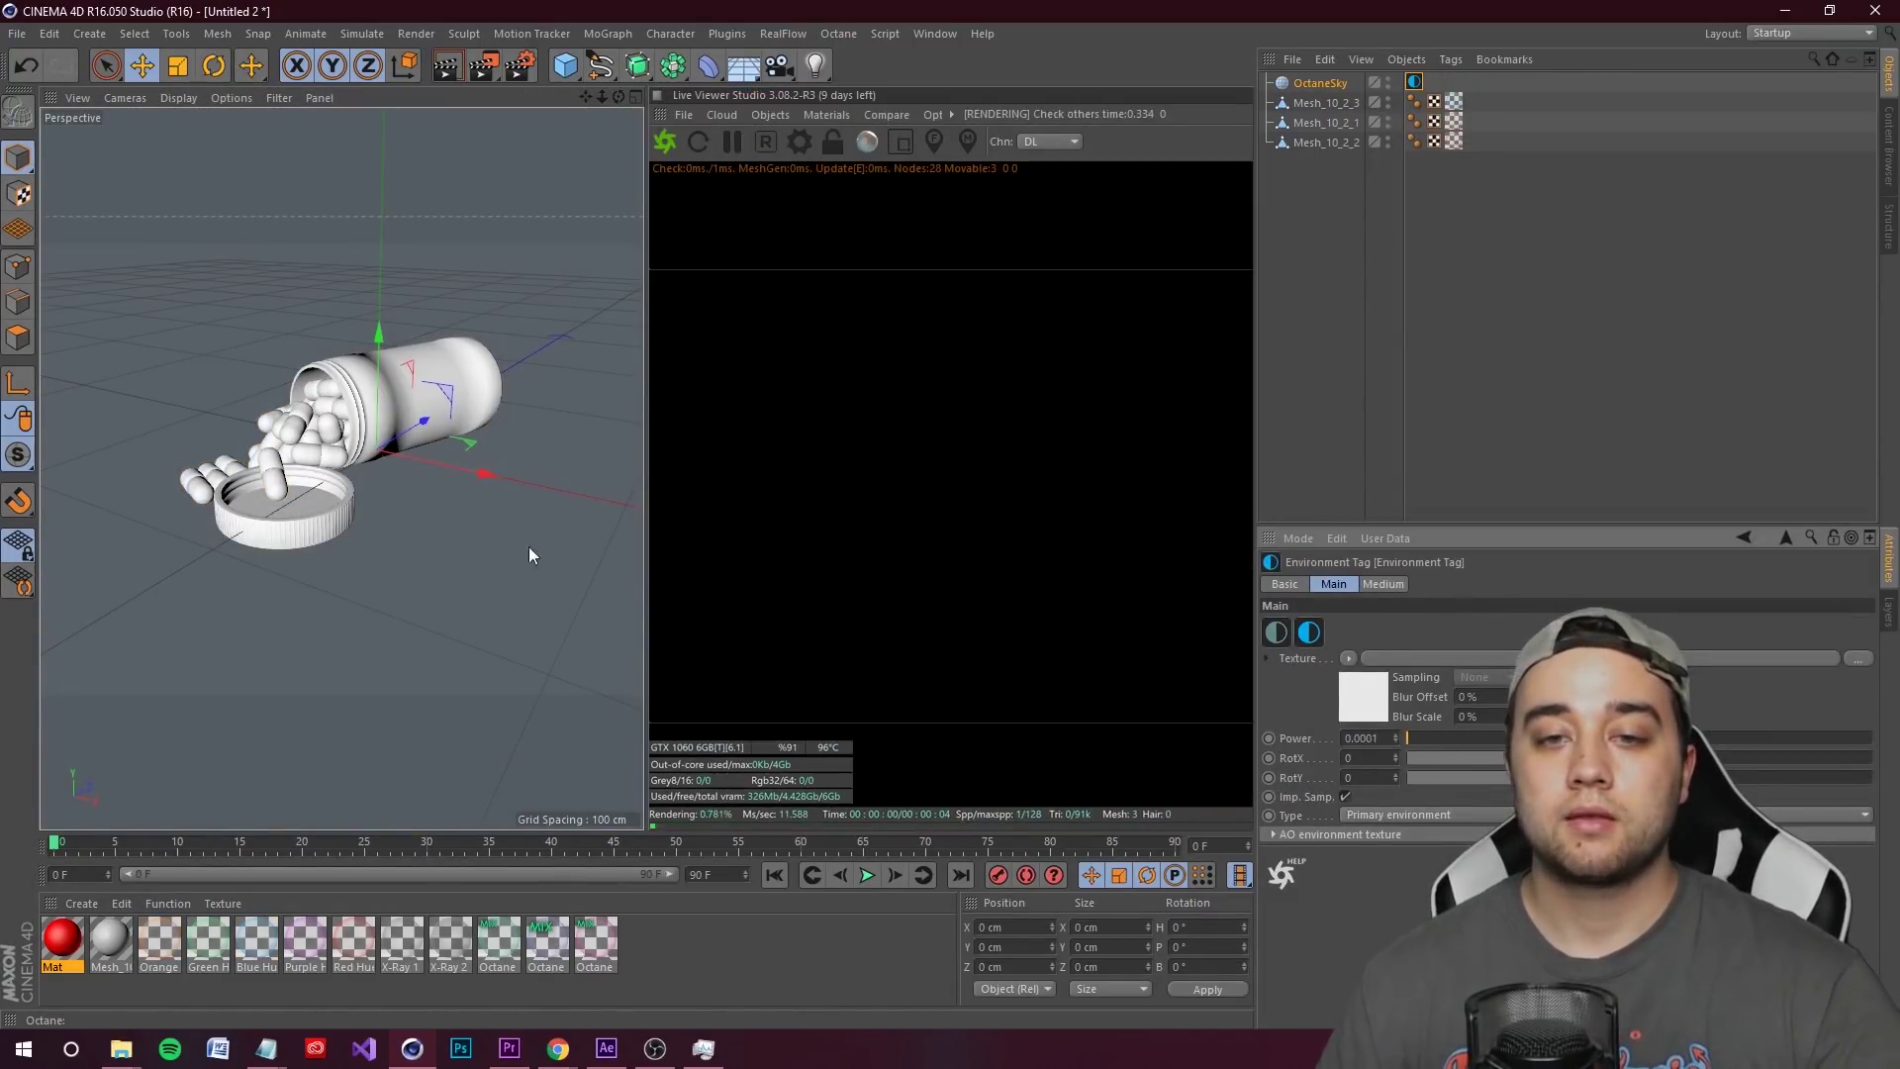
- Add an Octane area light and place it in front of the pill bottle at about X -25 cm, Z -438 cm
left_click(770, 116)
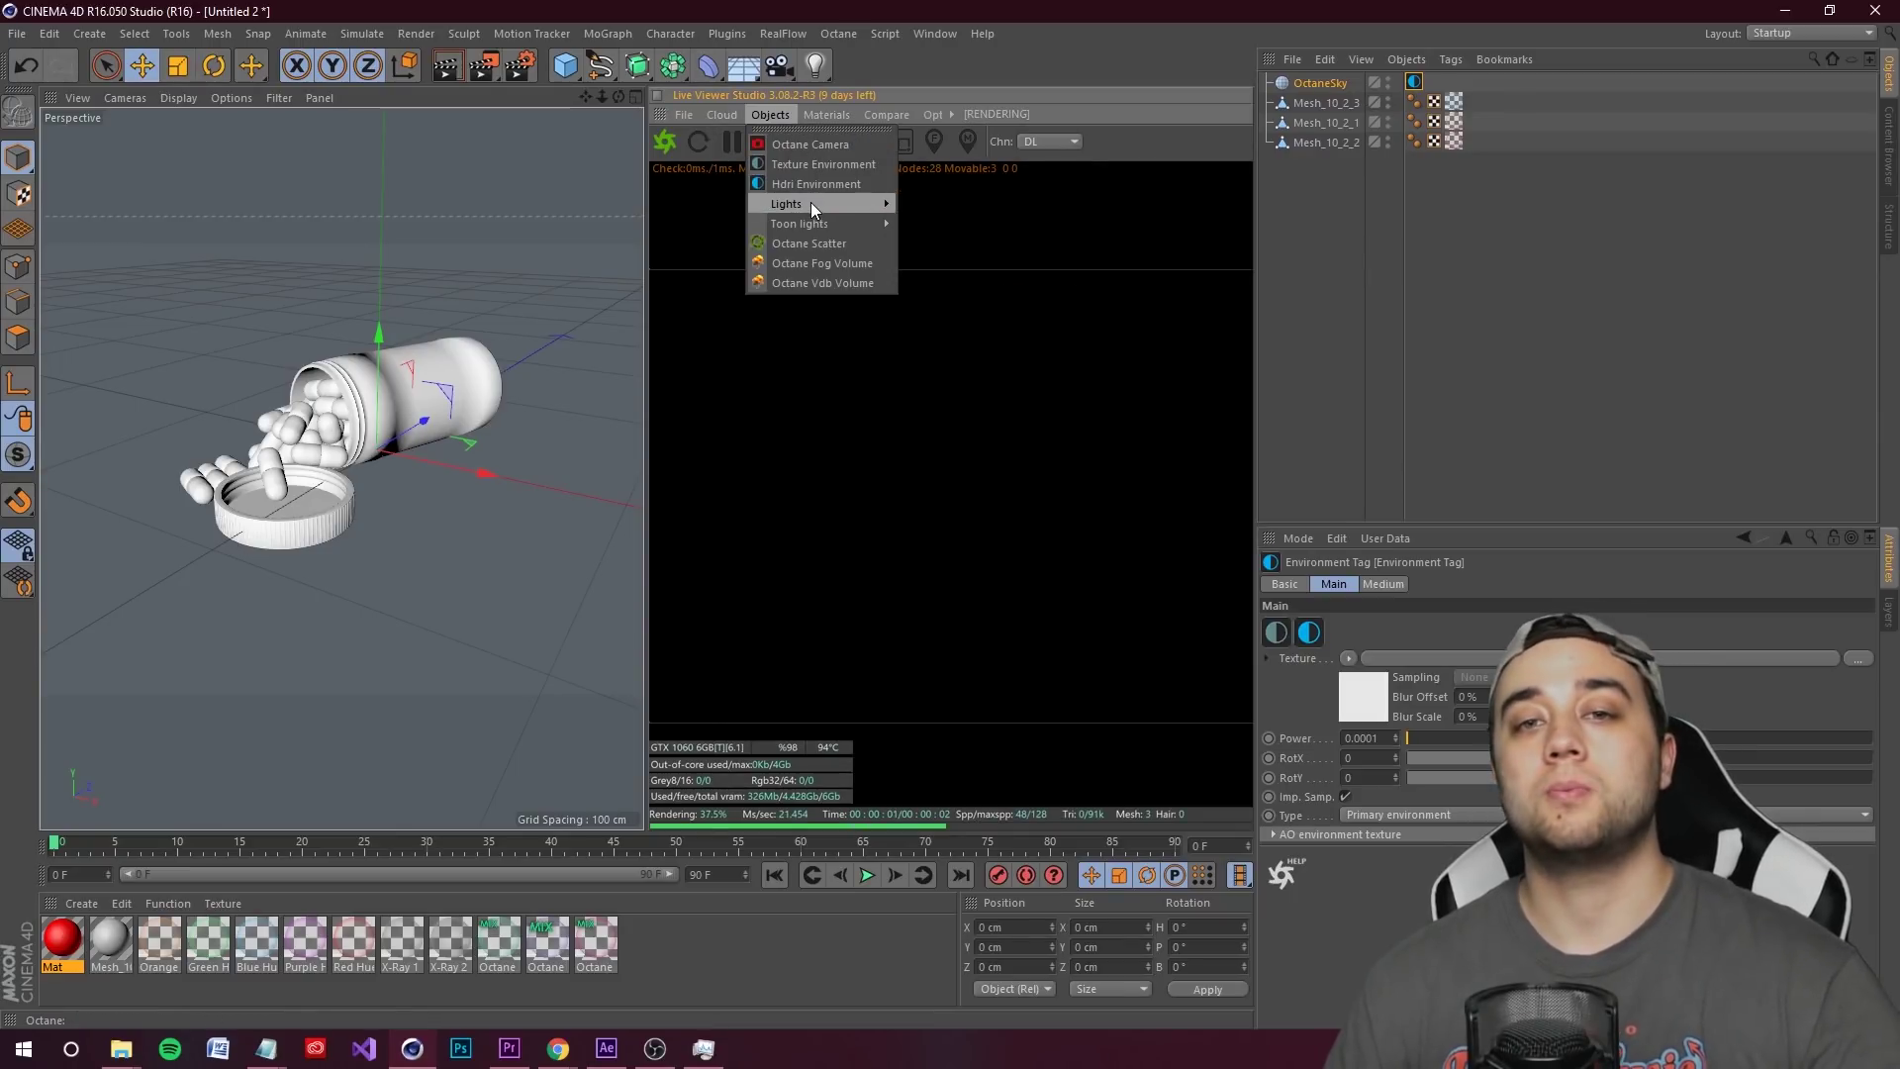
mouse_move(810, 203)
left_click(985, 235)
left_click_drag(517, 131, 346, 366, "alt")
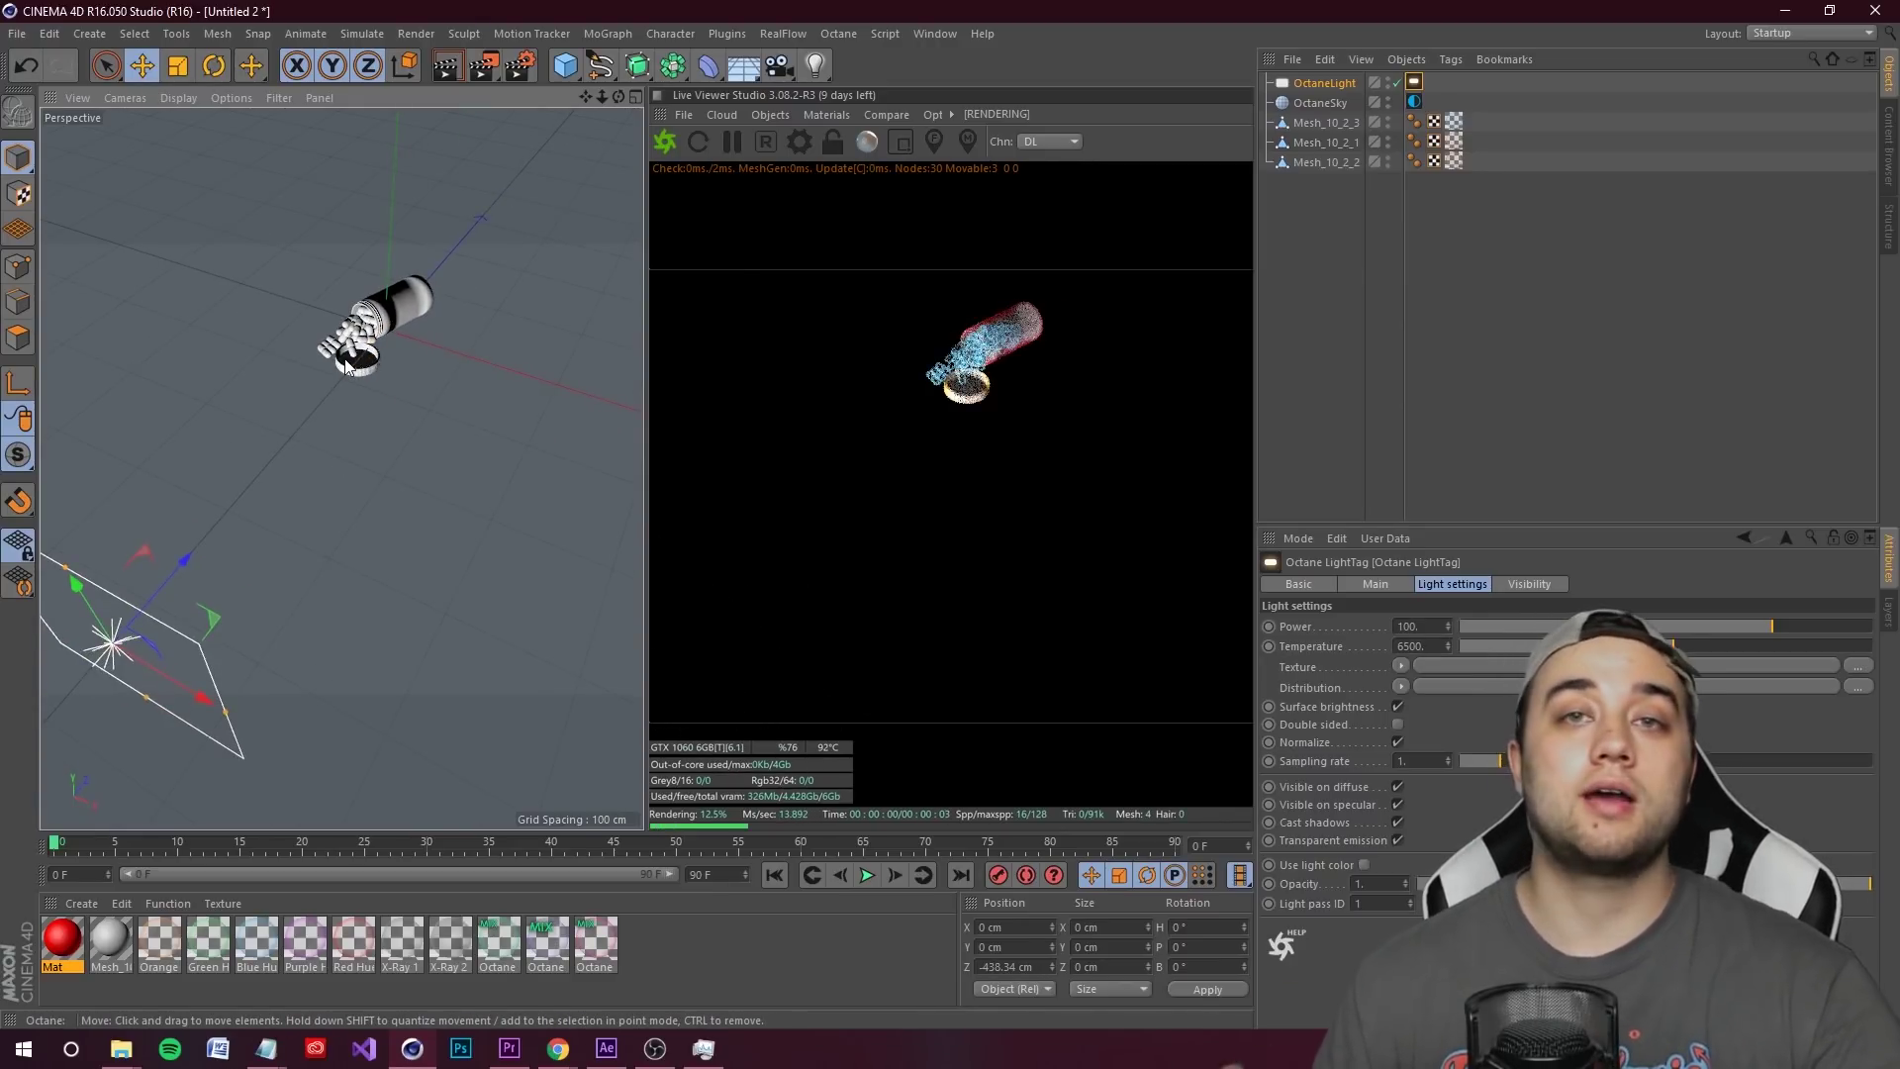
left_click_drag(203, 698, 176, 683)
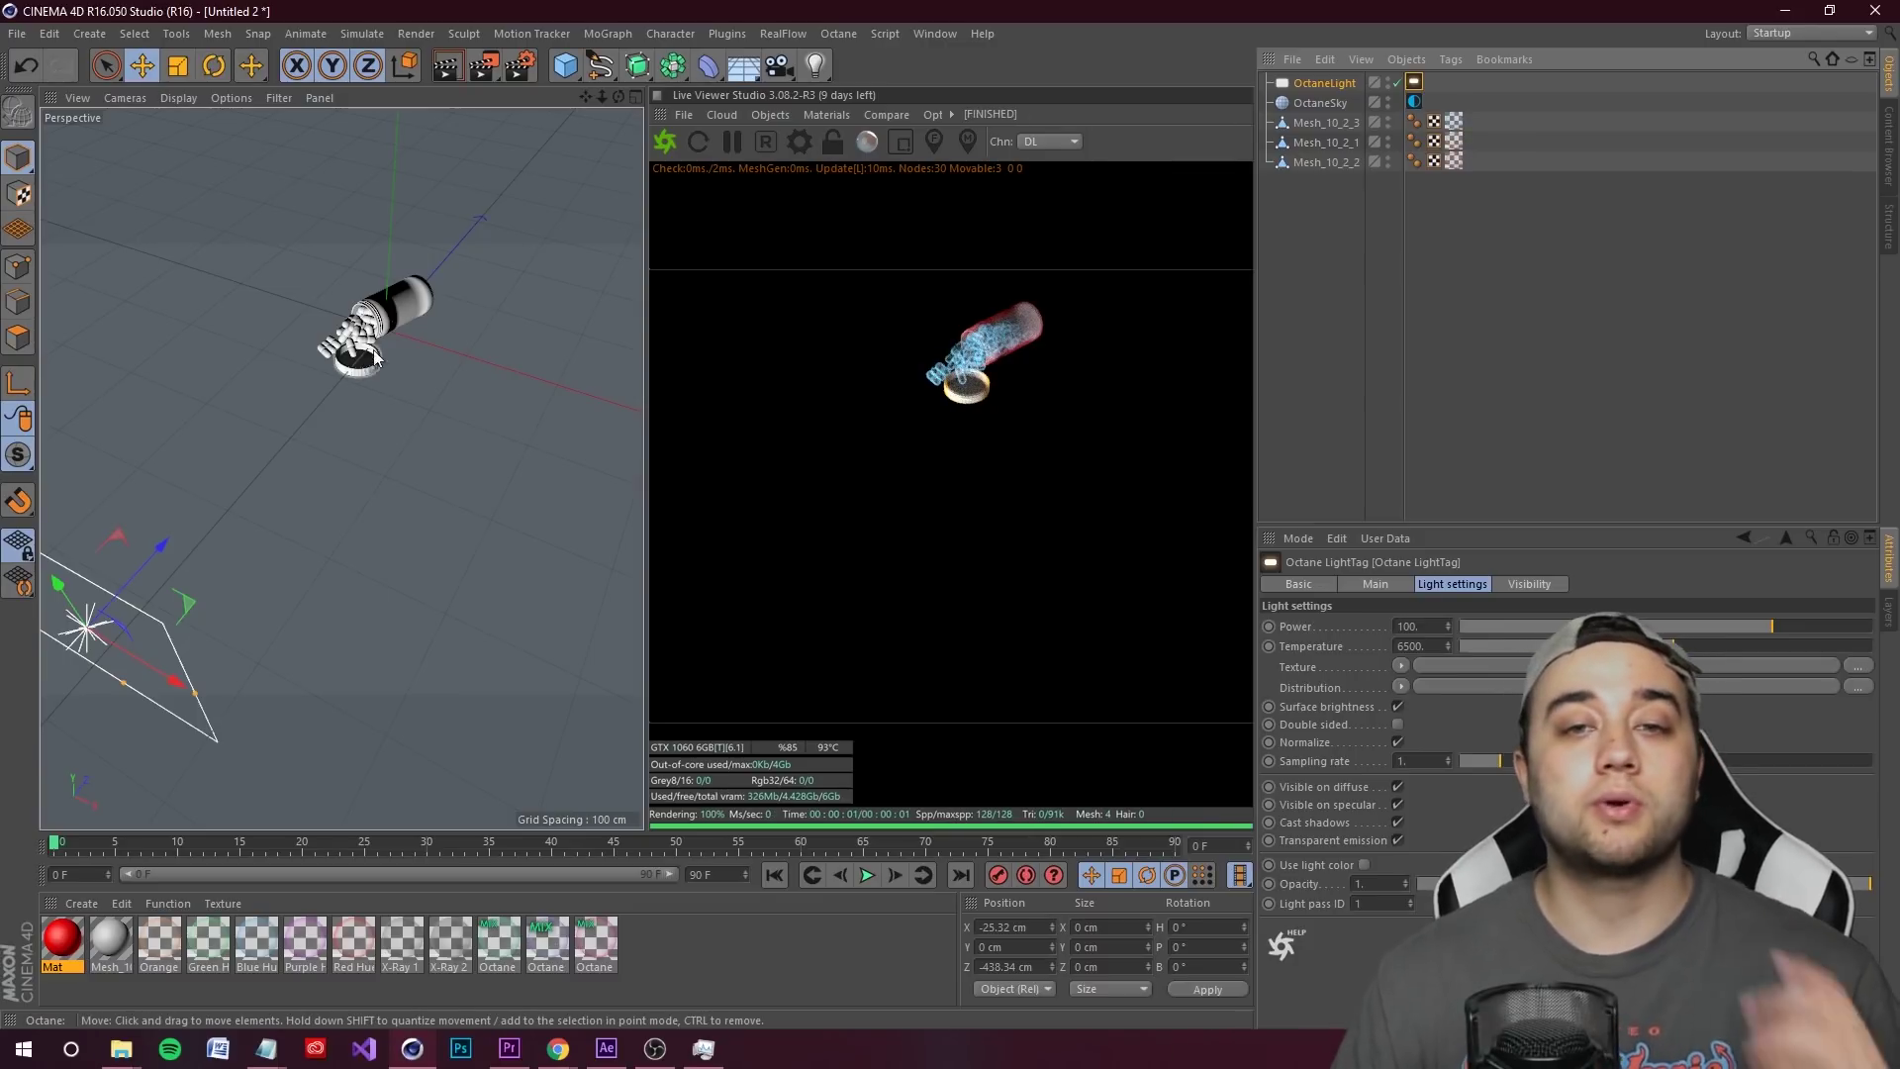
- Lower the area light's power to about 42.7 and check the Octane kernel settings
scroll(361, 352, "up", 5)
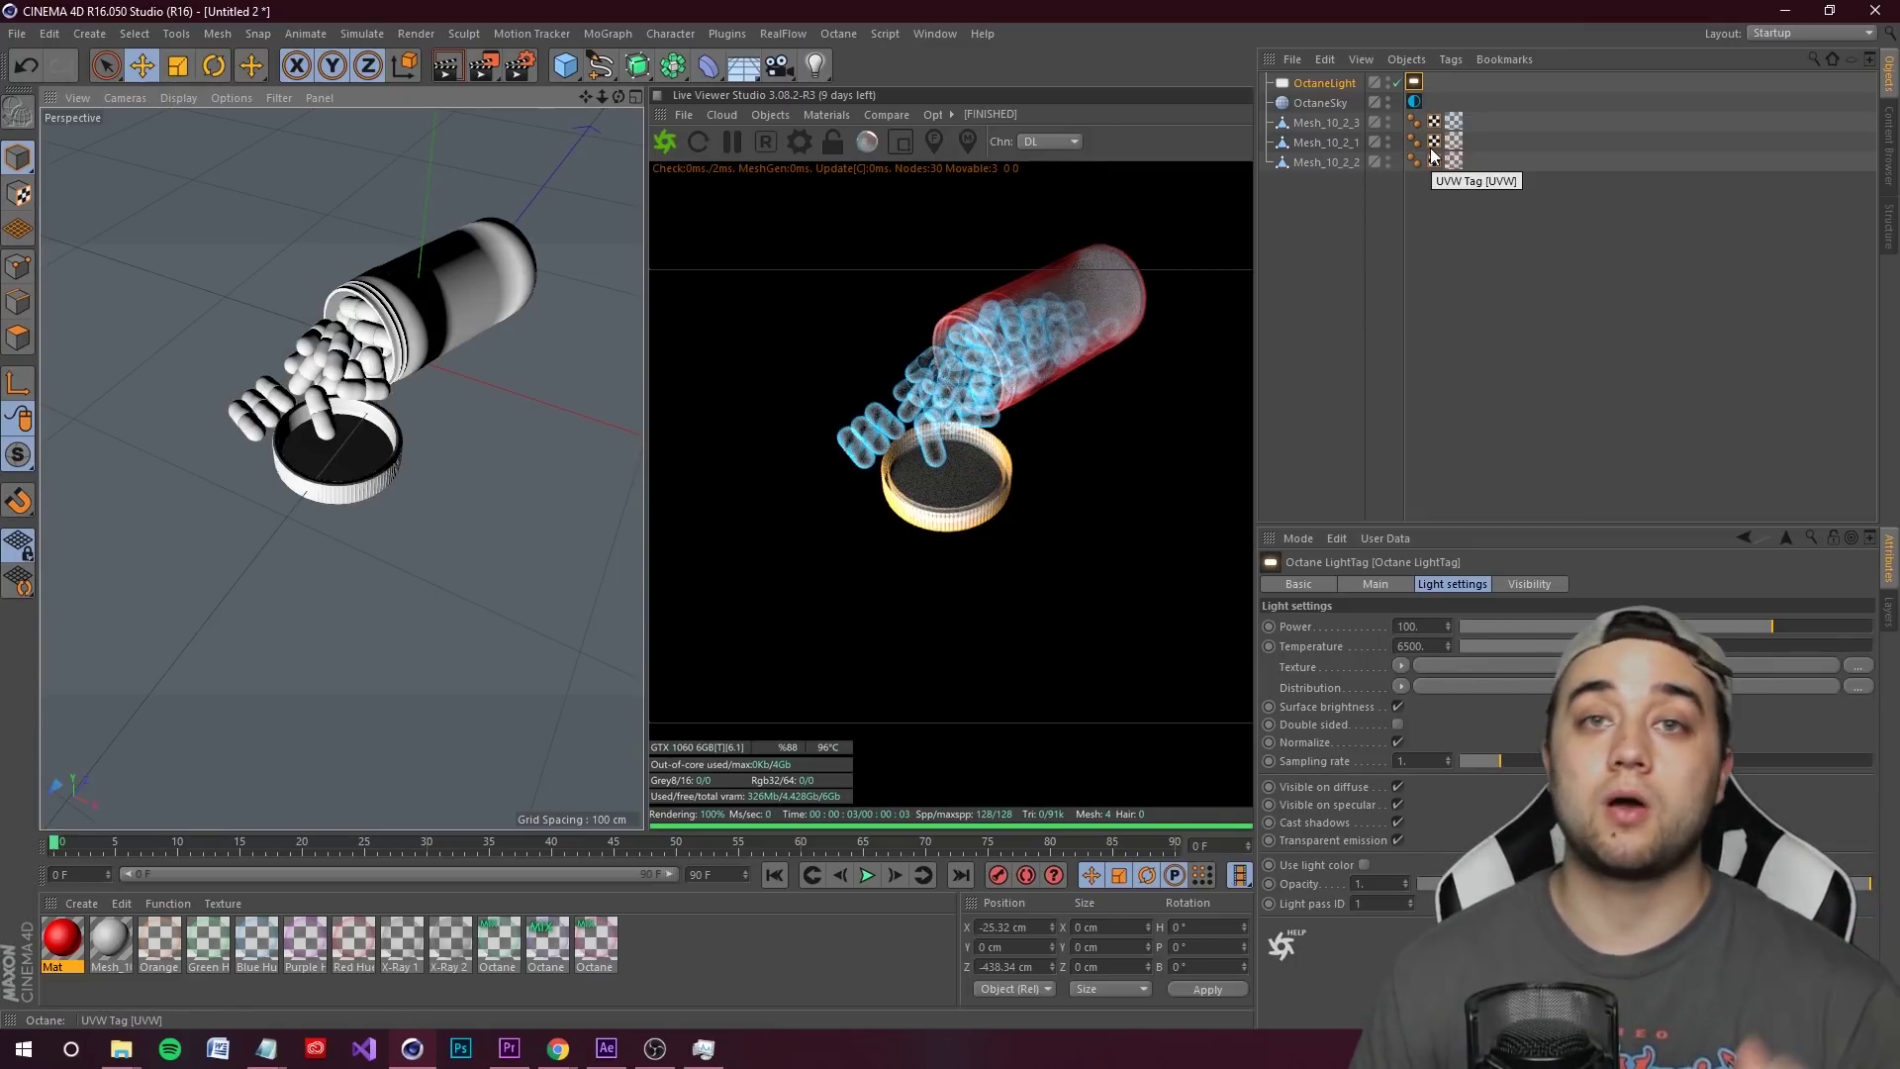
left_click_drag(1772, 626, 1753, 626)
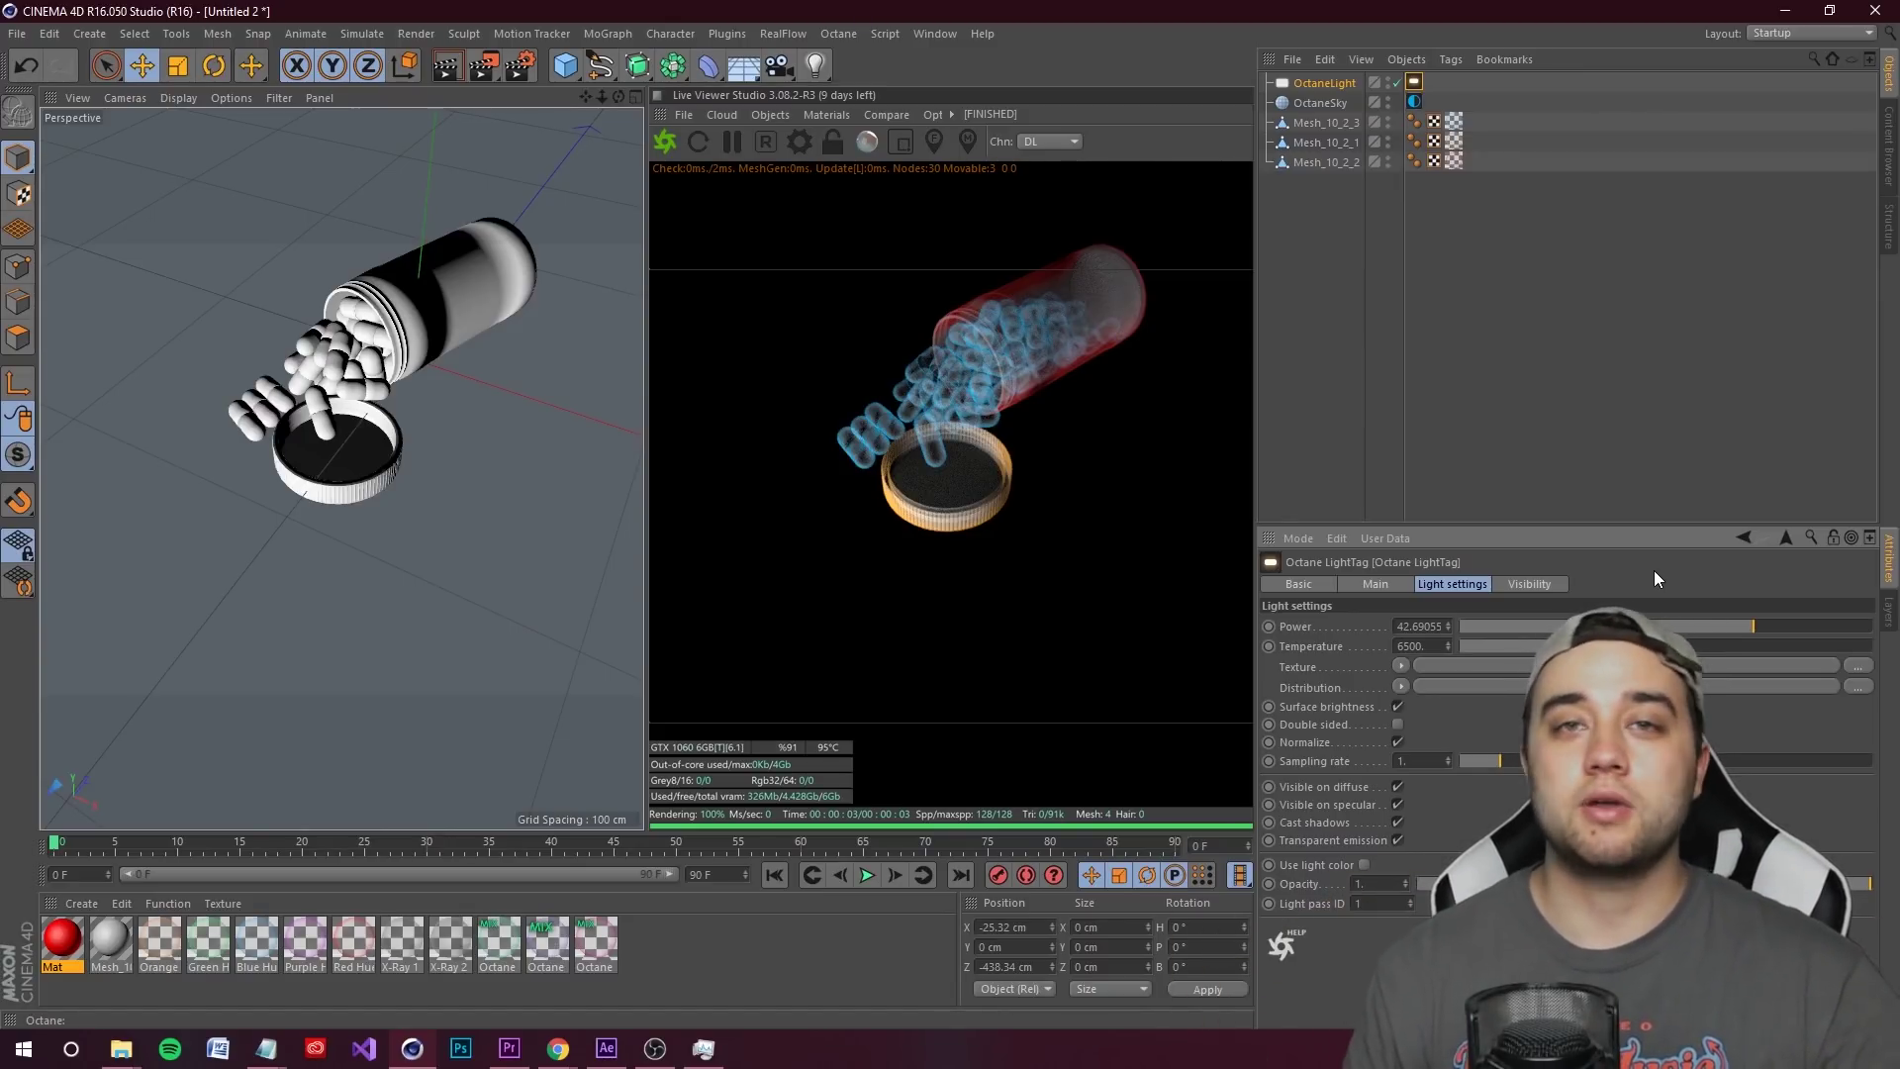
left_click_drag(235, 316, 288, 284, "alt")
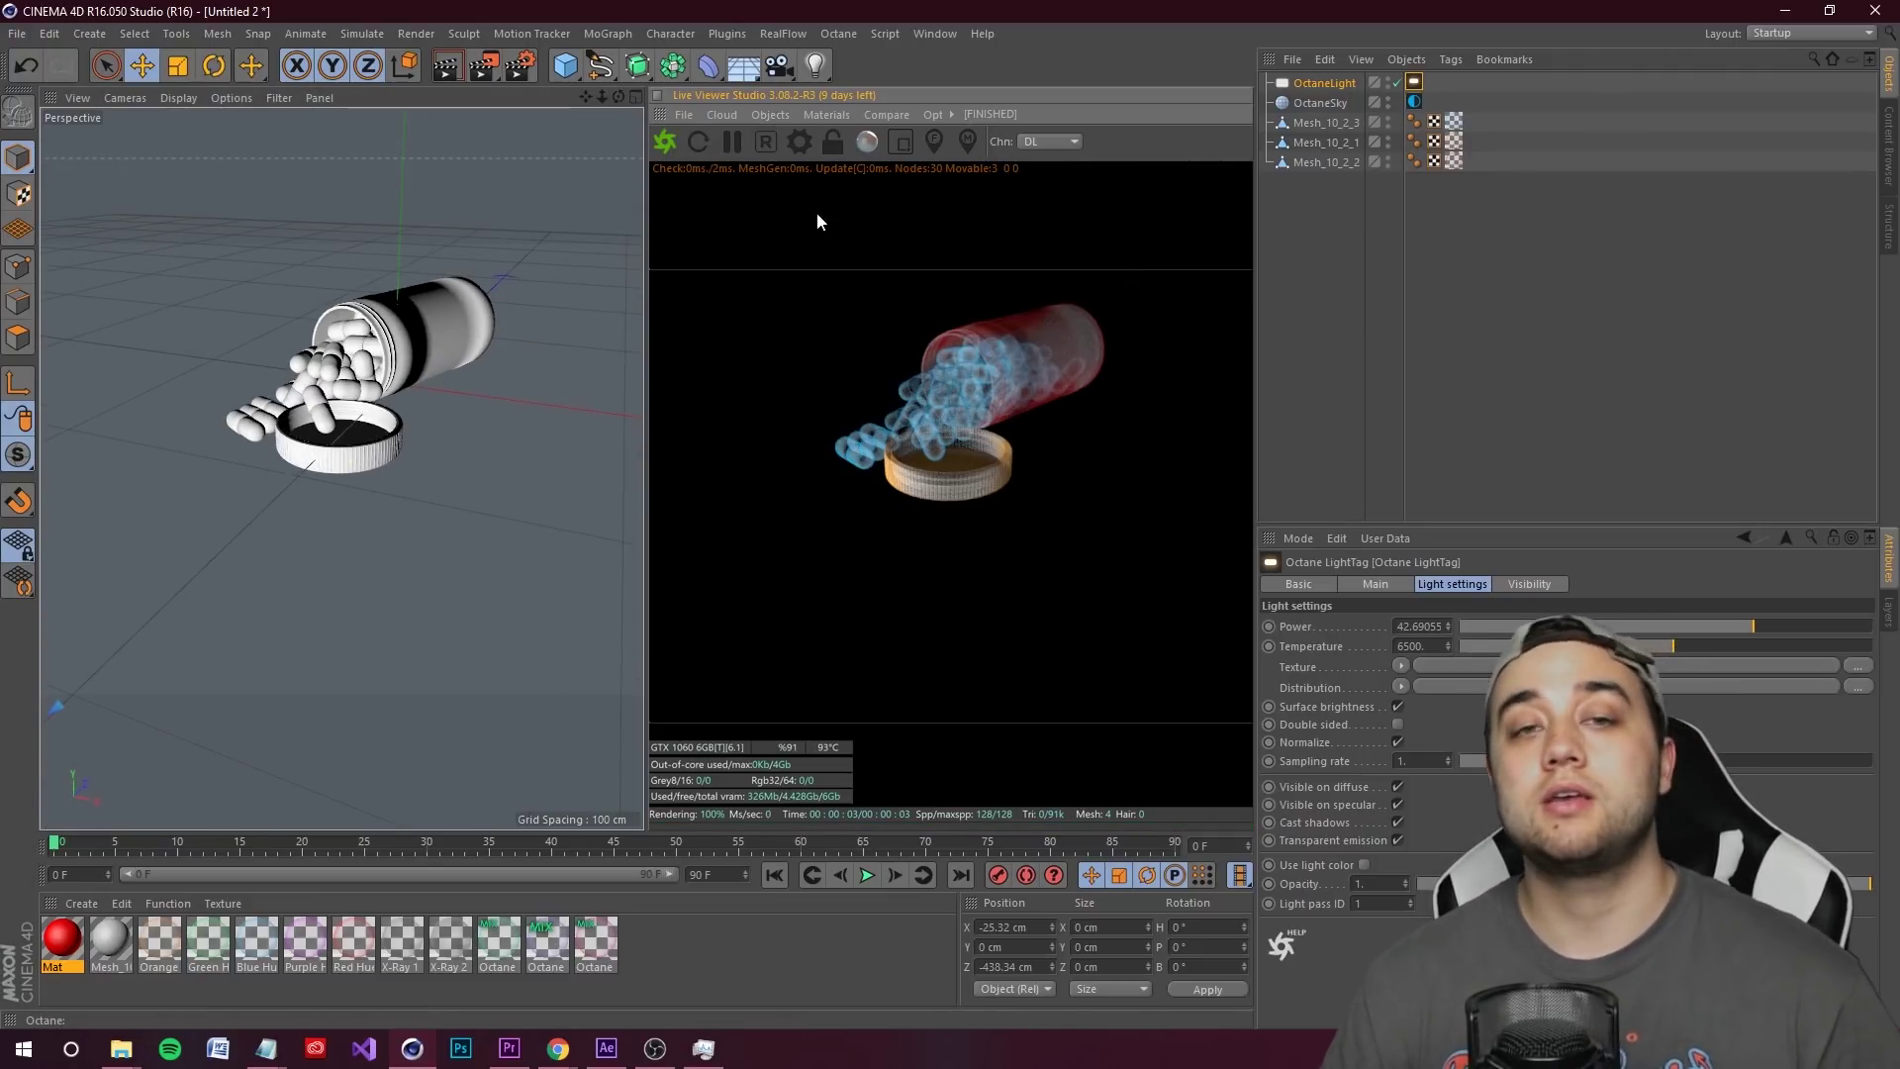
left_click(799, 150)
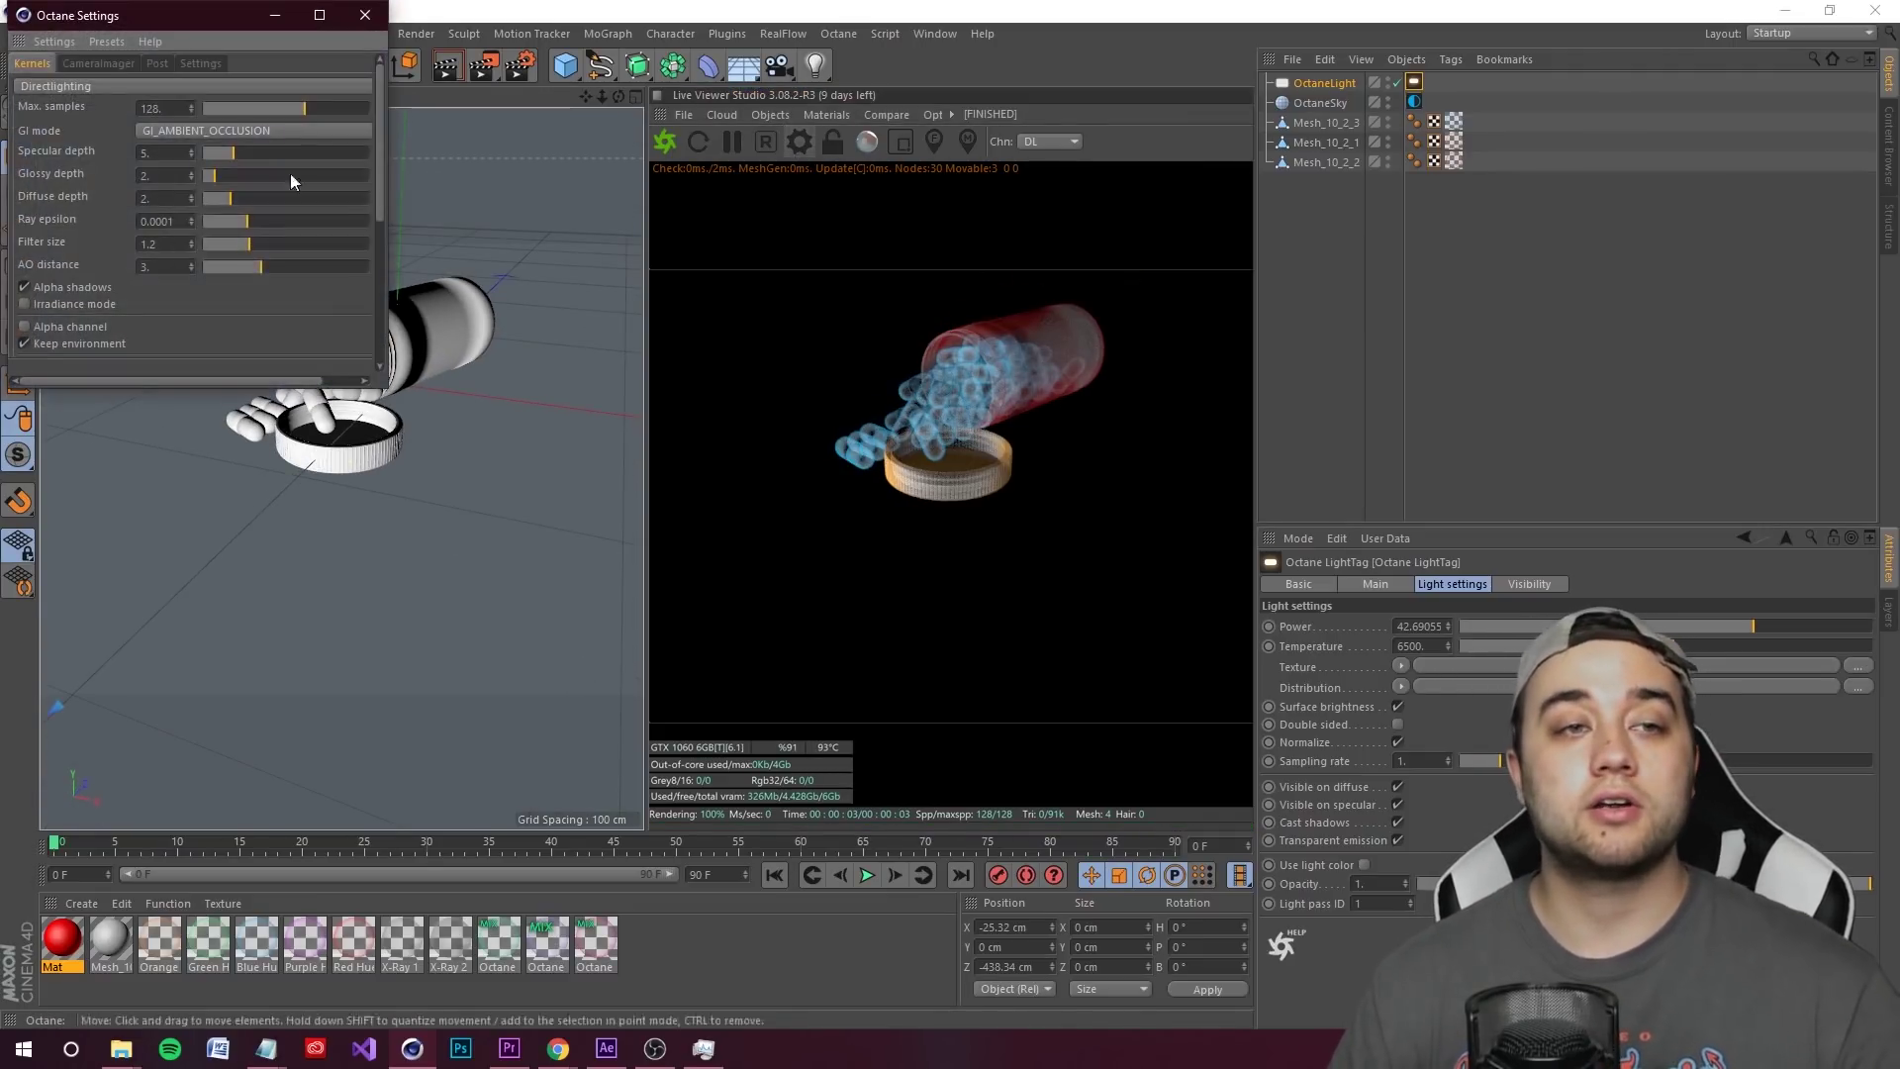
left_click(366, 16)
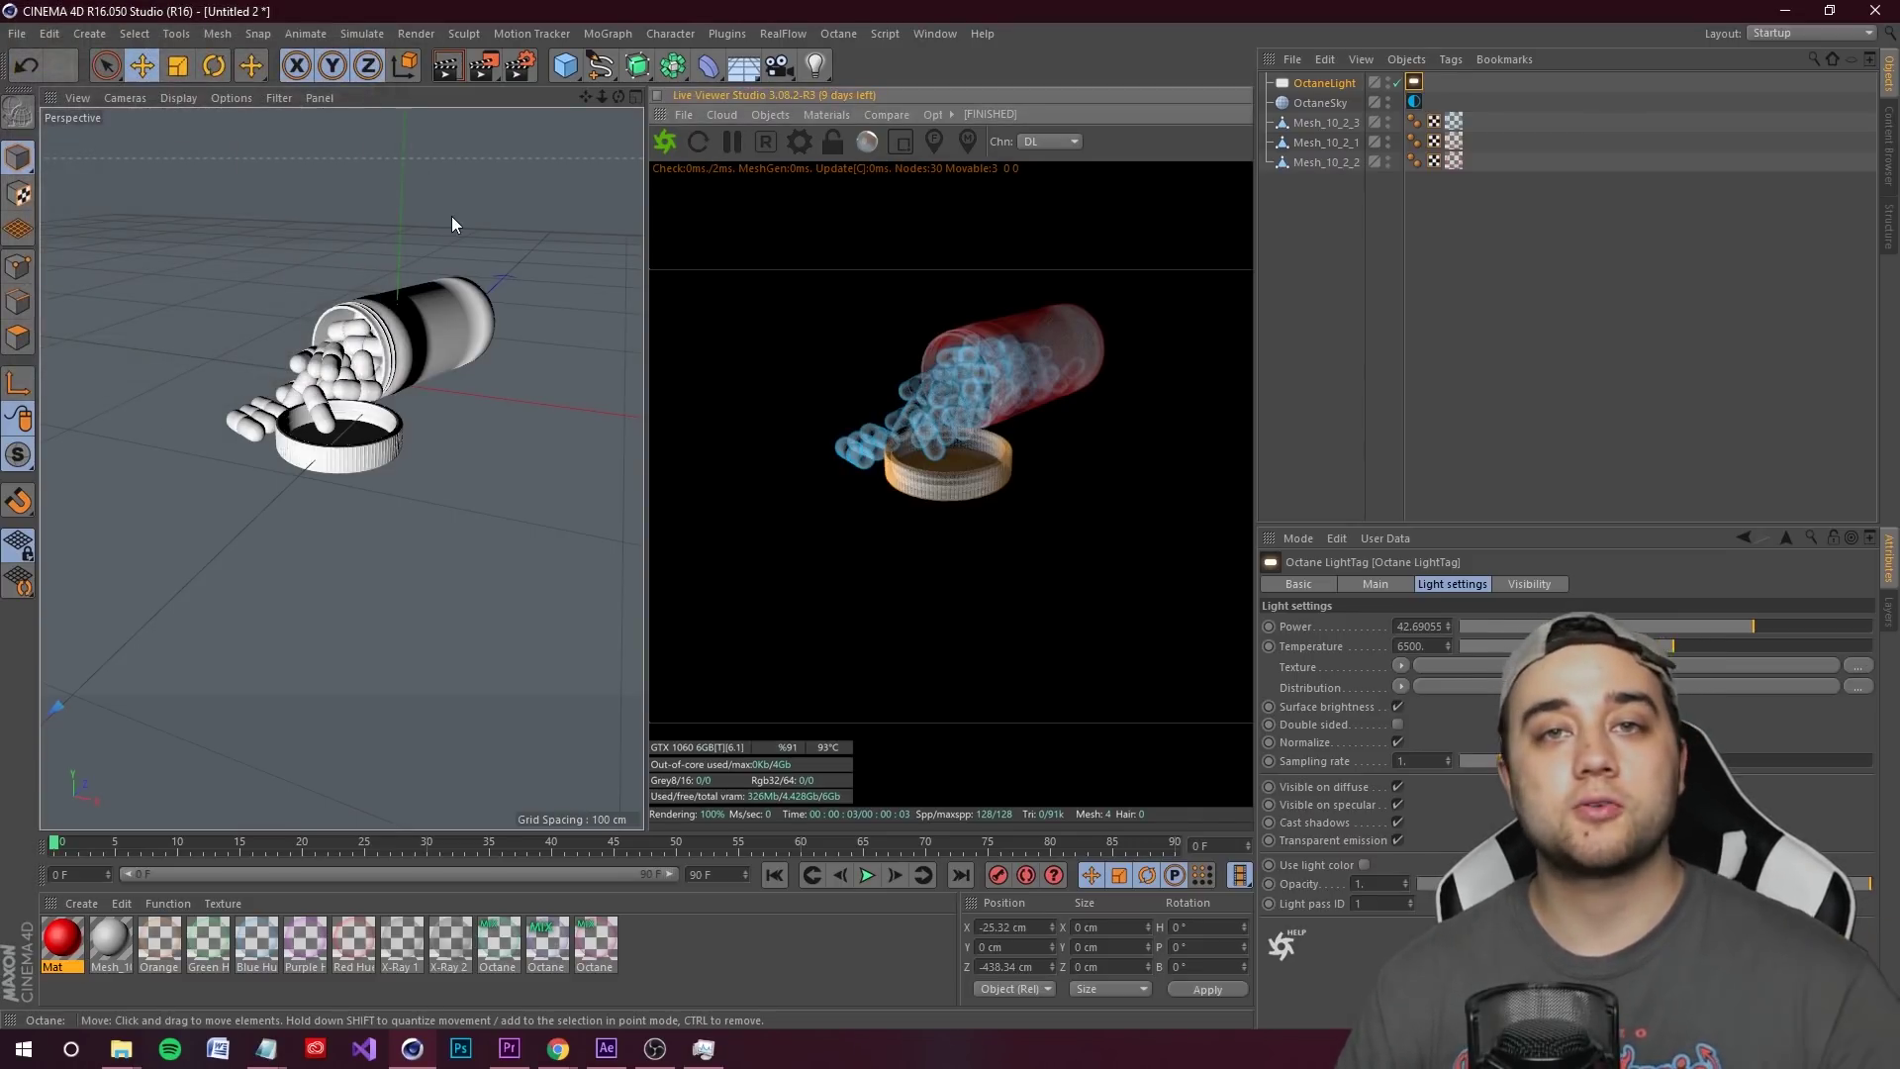
- Merge the model 9. GEAR STRUCTURE.obj from the 3D MODEL OBJs folder into the scene
scroll(297, 228, "down", 2)
left_click(1292, 60)
left_click(1326, 90)
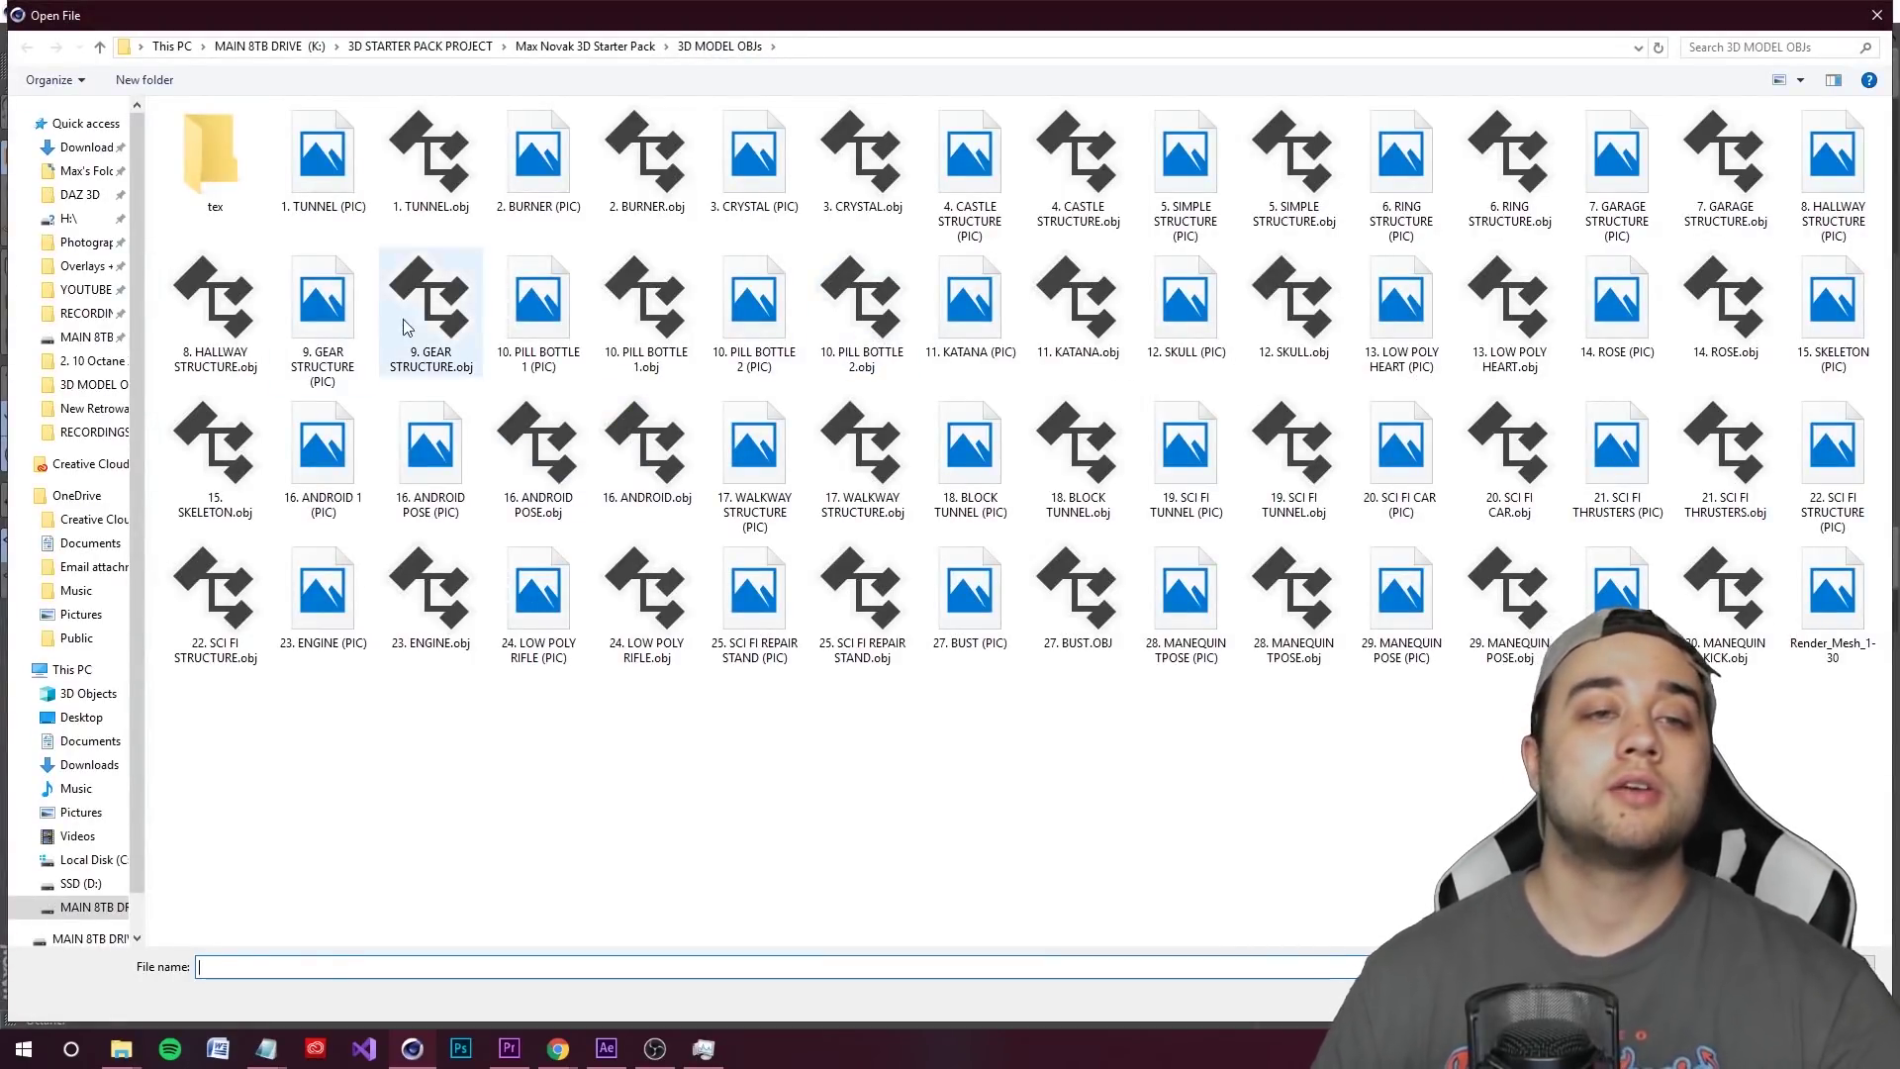
left_click(430, 307)
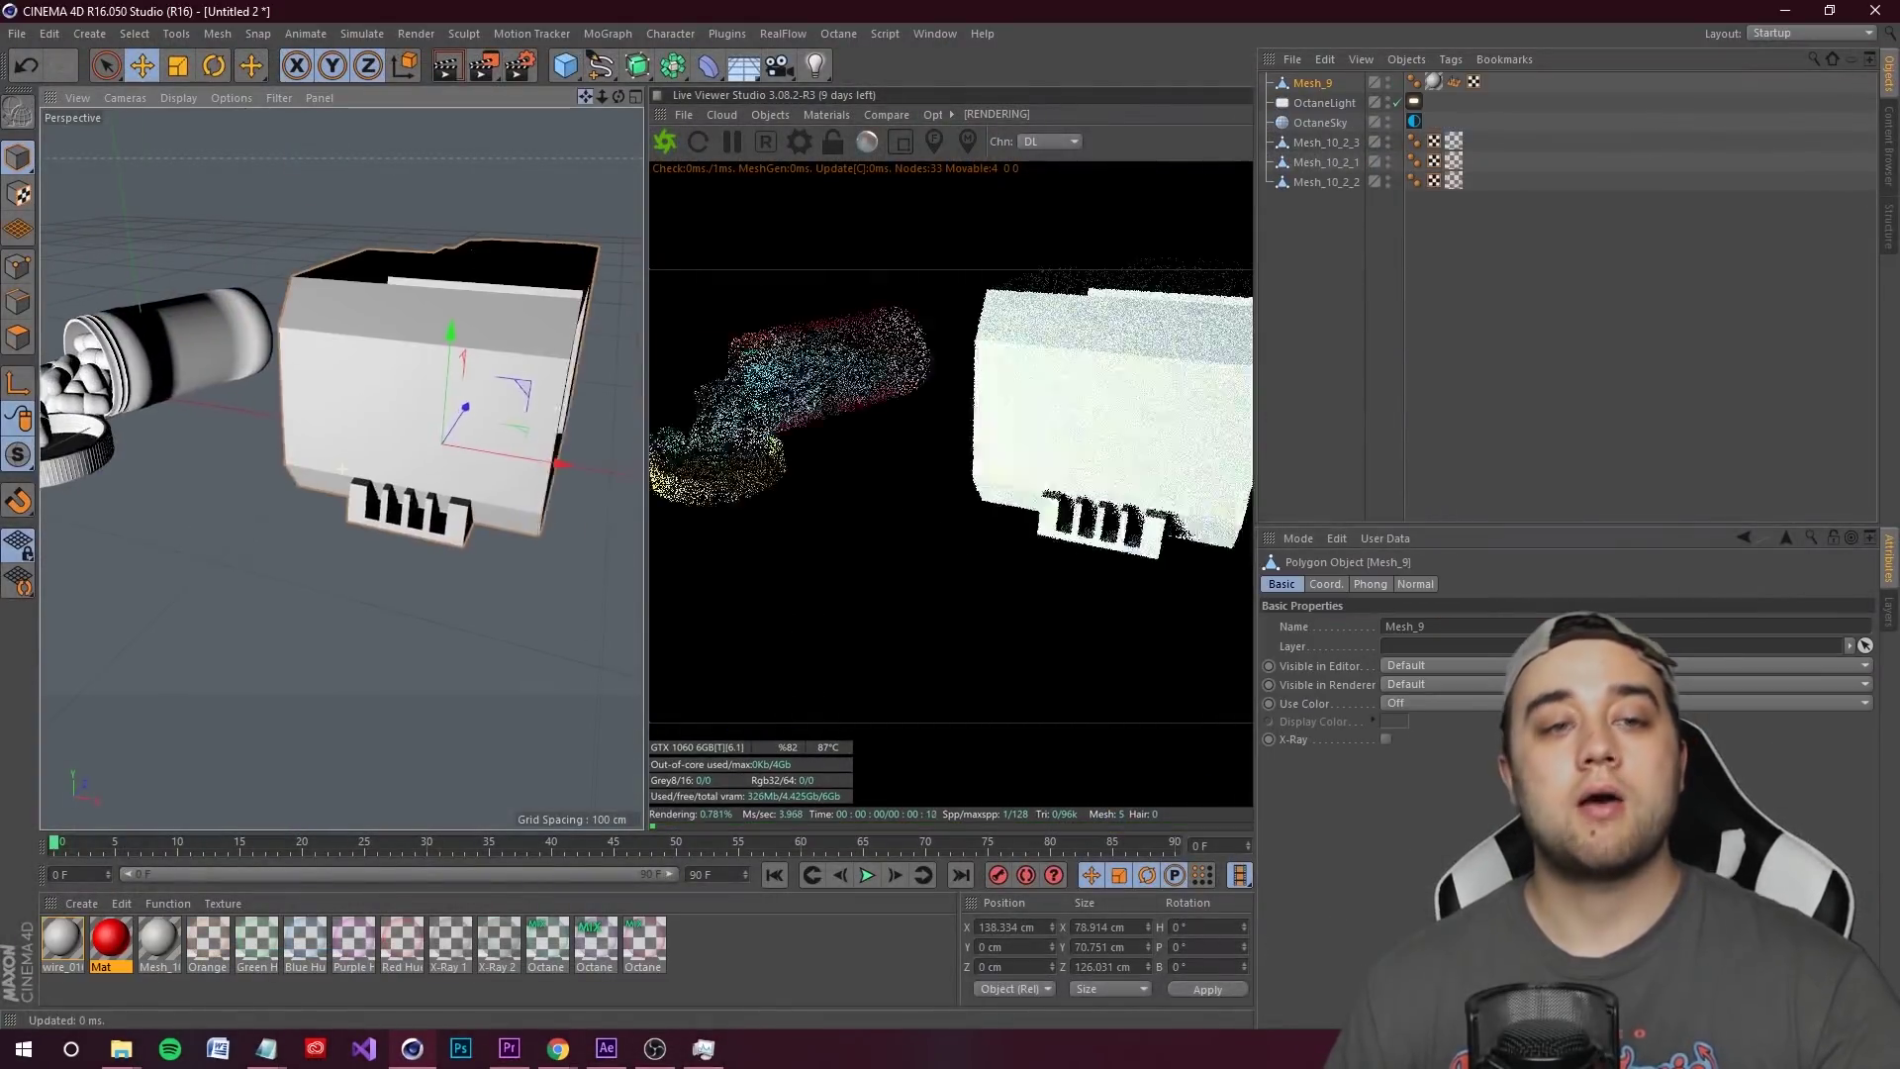
- Apply the Green Hue X-Ray material to the gear structure and remove its imported default material
left_click_drag(465, 297, 484, 425, "alt")
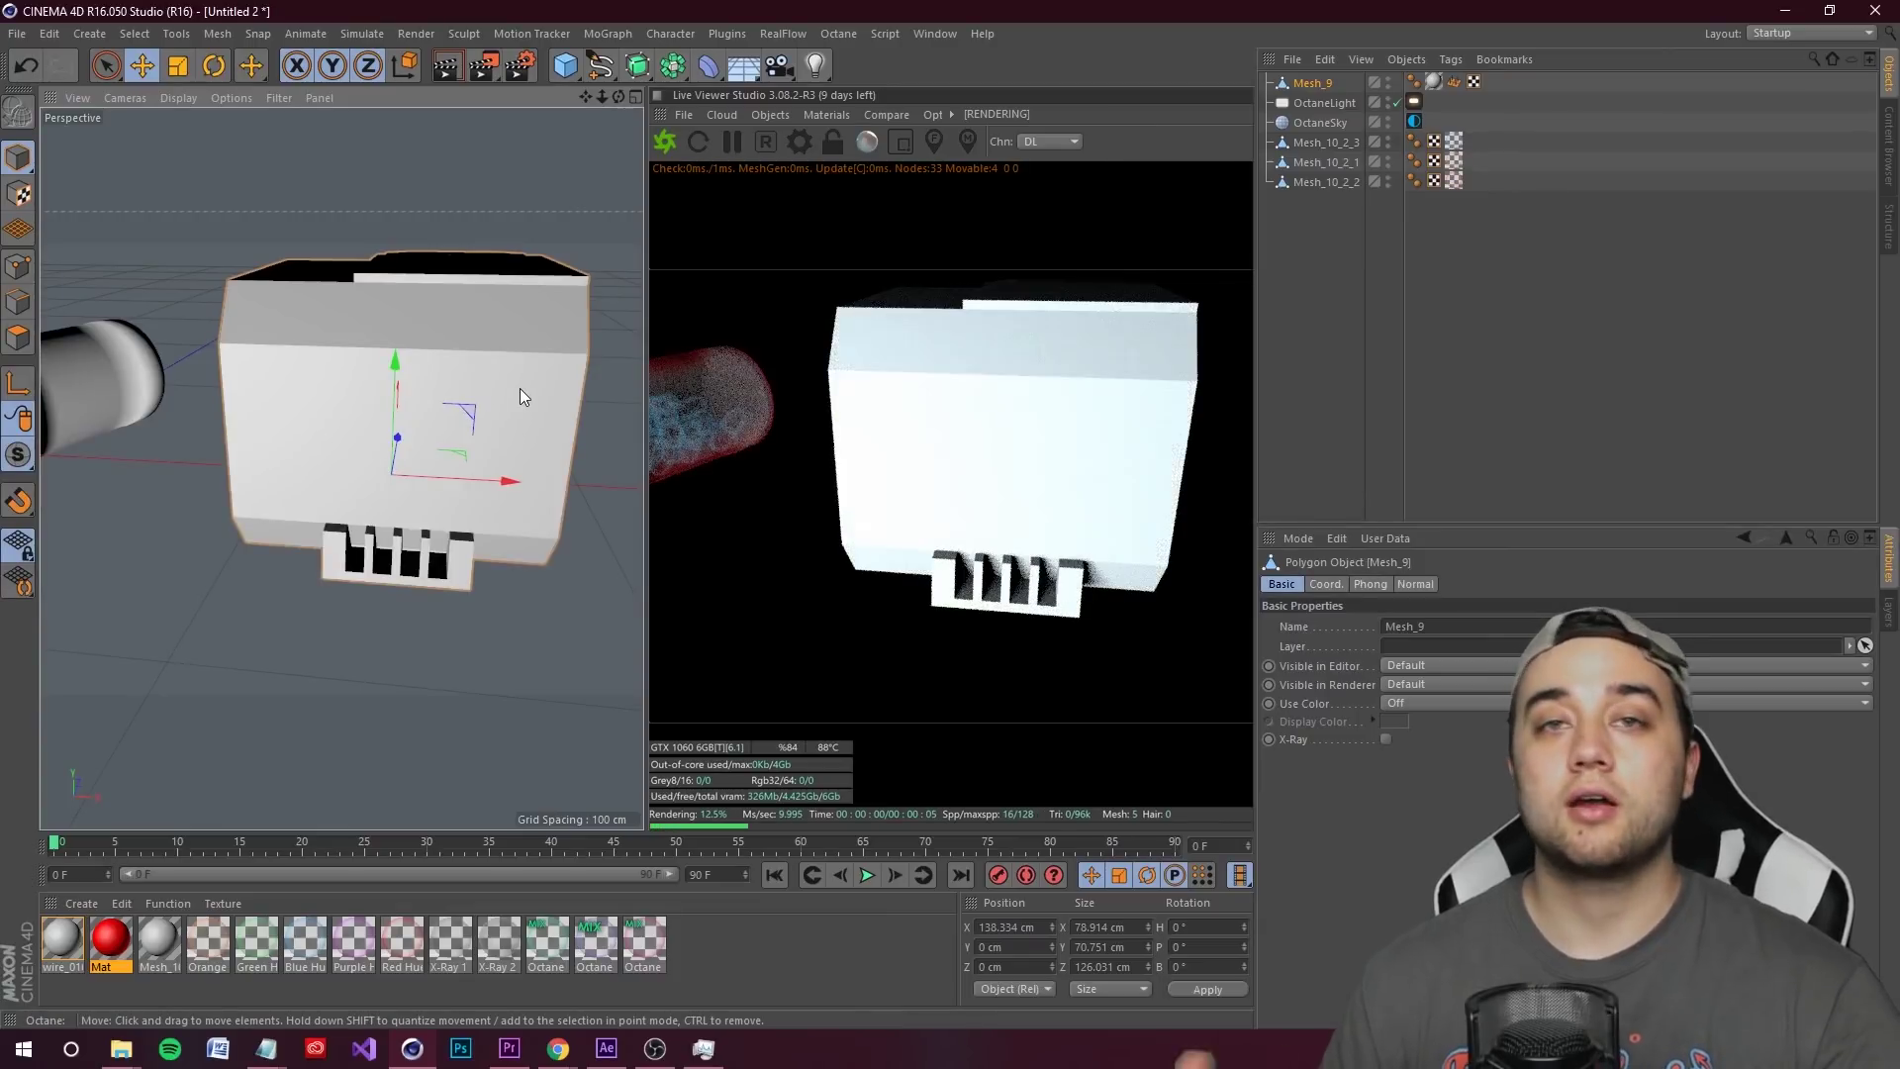
left_click_drag(561, 299, 465, 273, "alt")
left_click_drag(586, 96, 599, 79)
left_click_drag(342, 468, 574, 154, "alt")
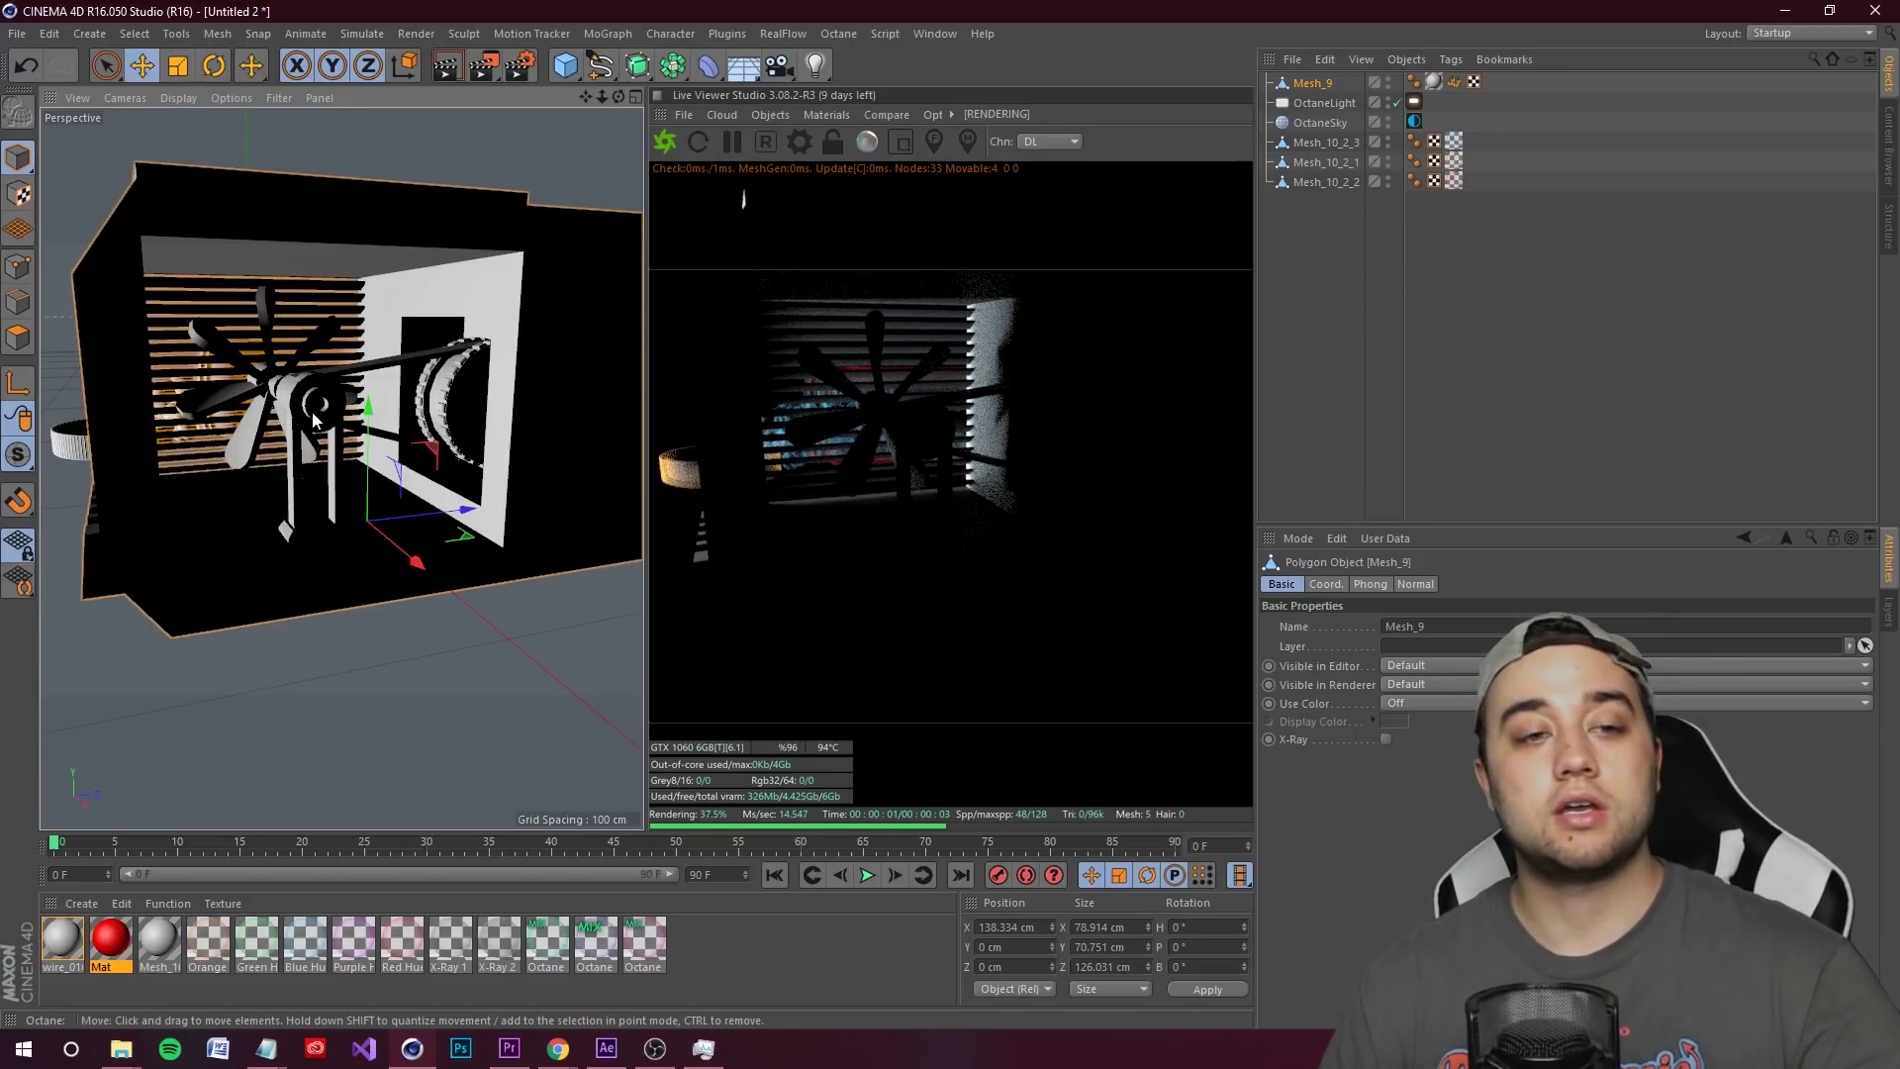
left_click_drag(211, 238, 369, 254, "alt")
left_click_drag(610, 95, 579, 93)
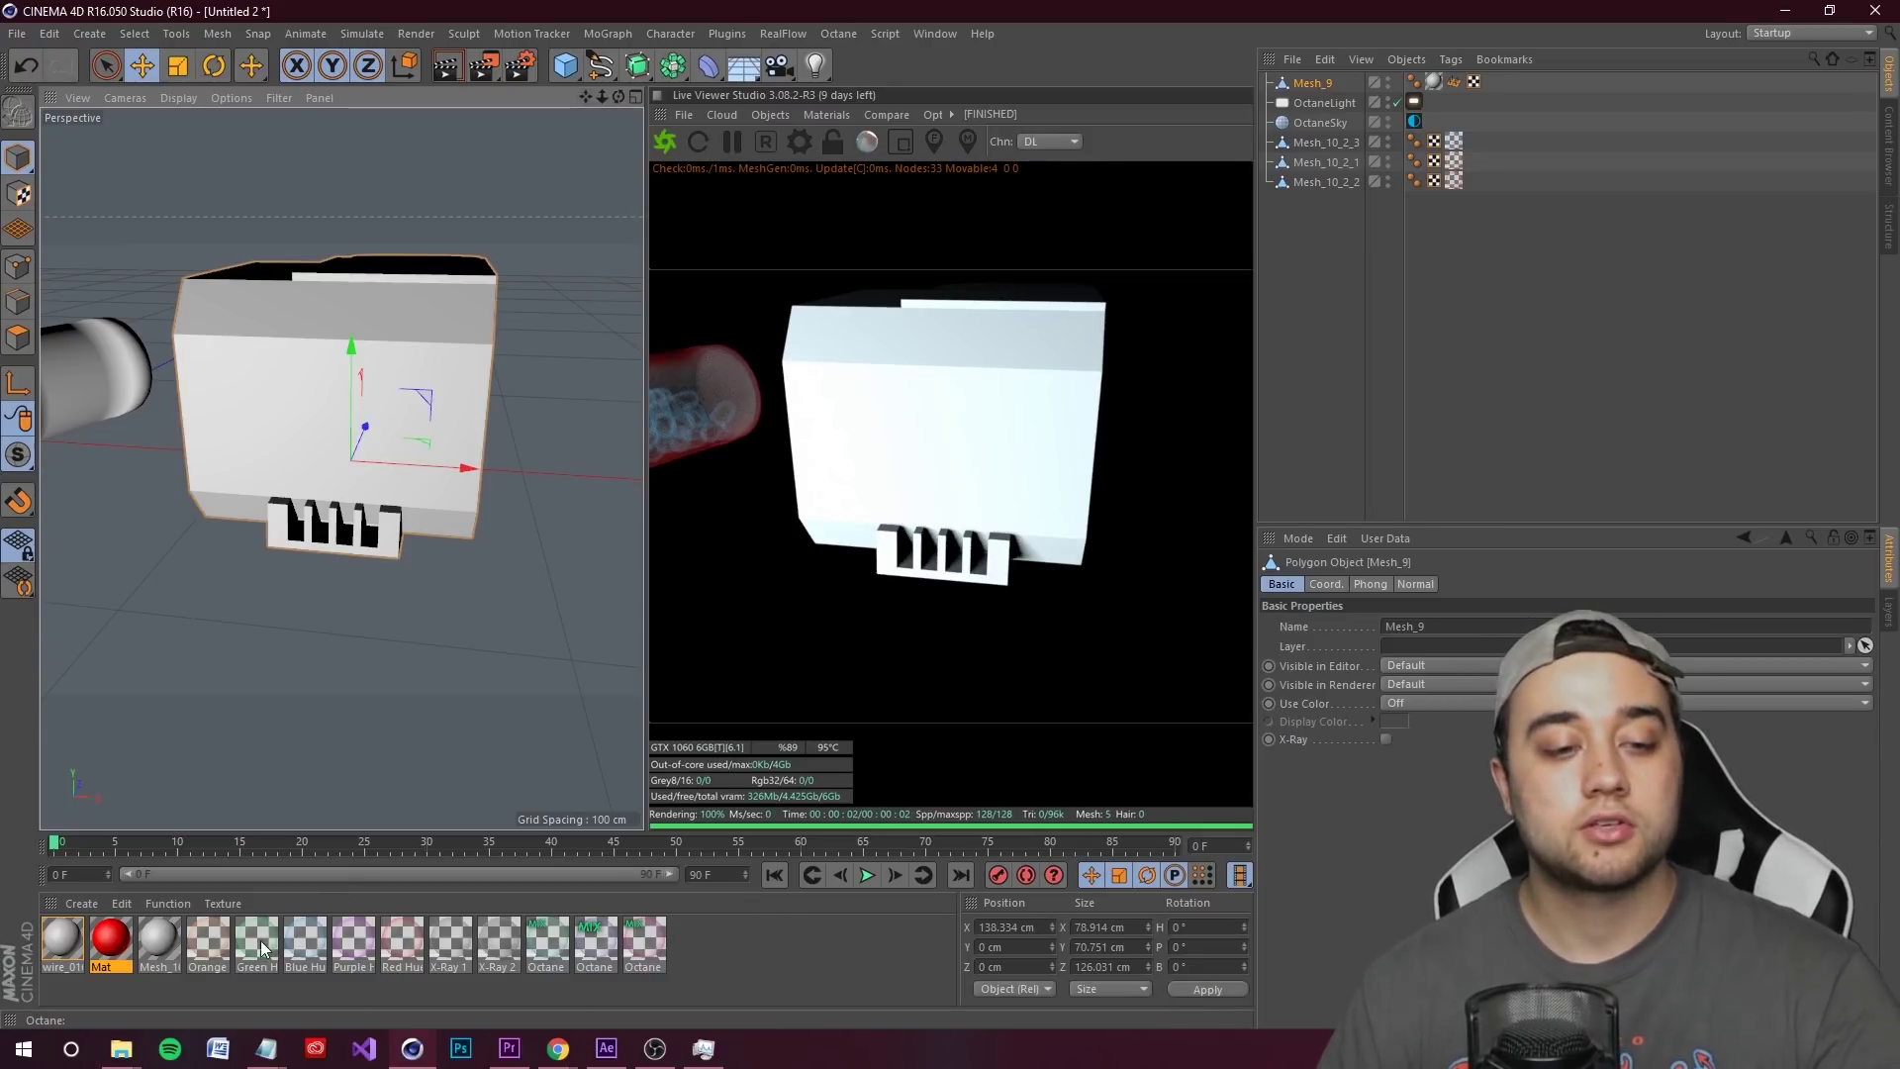
left_click_drag(262, 948, 372, 307)
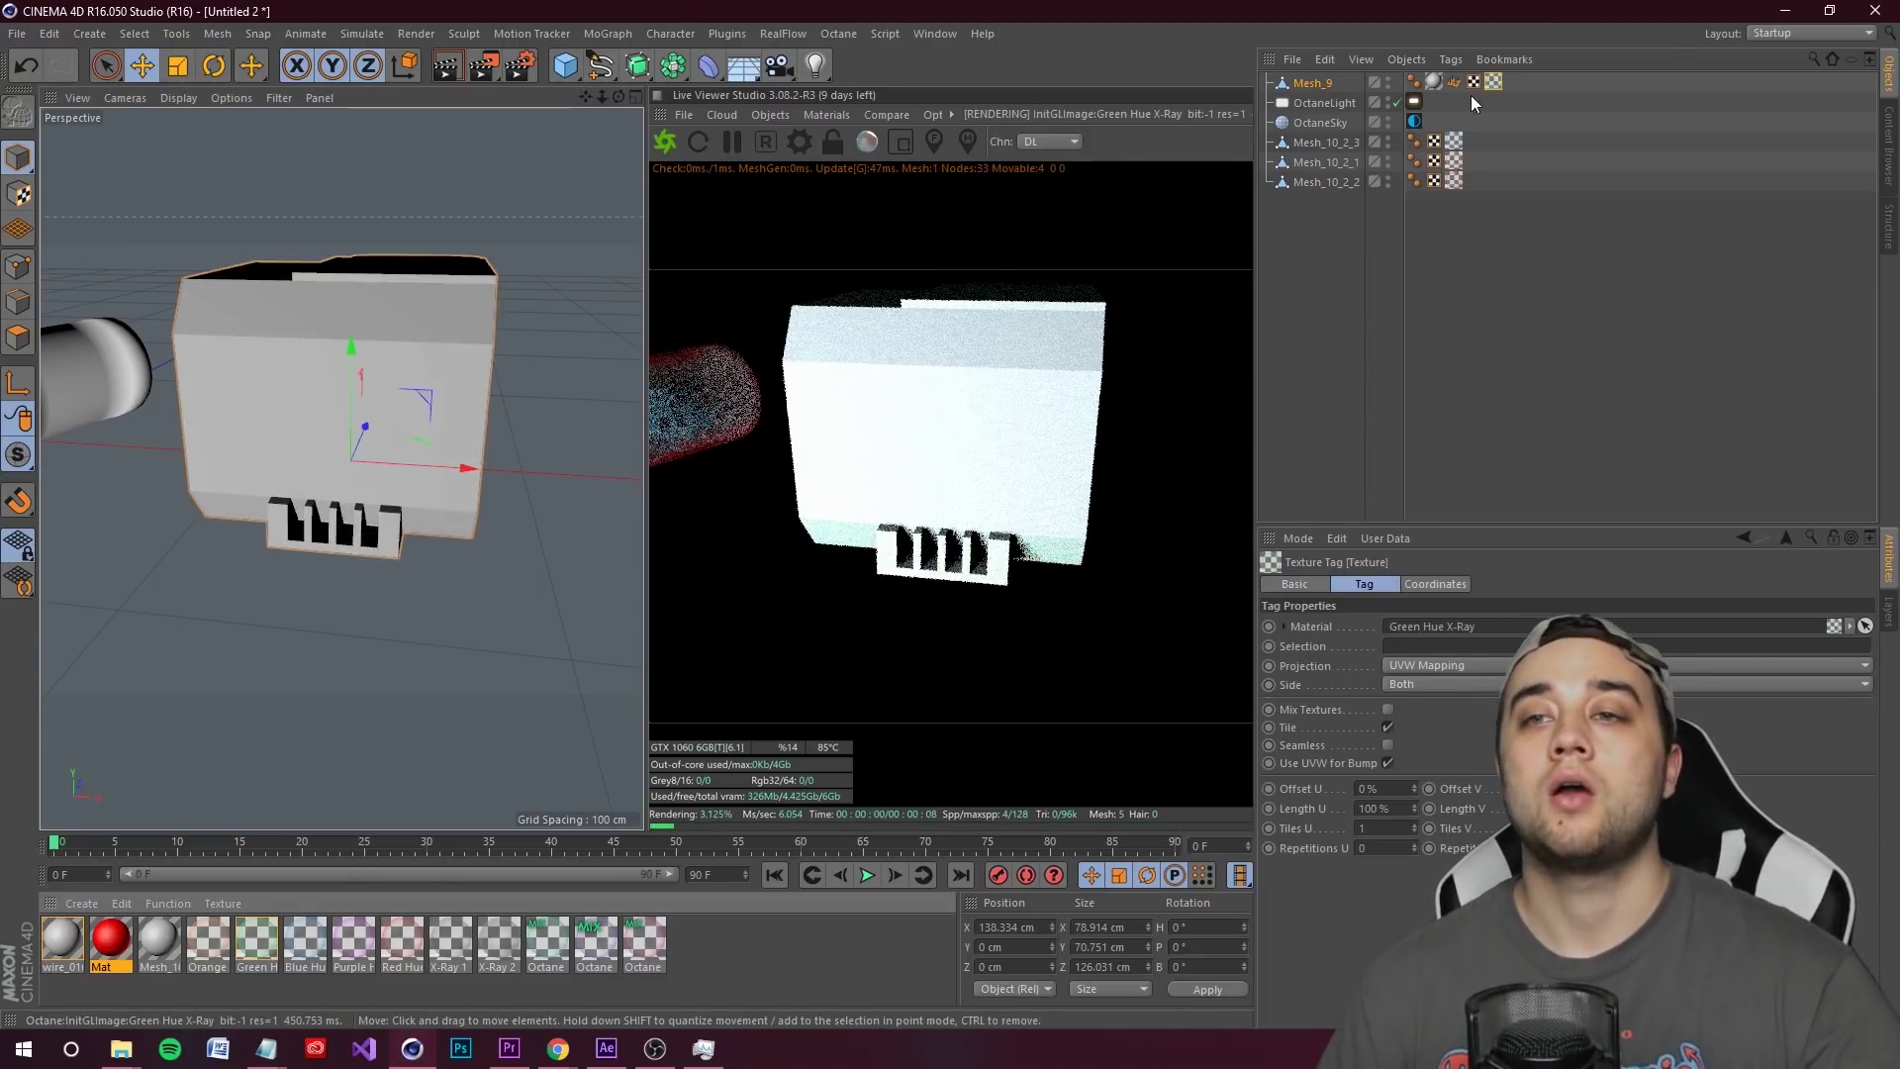
left_click(1433, 81)
key("Delete")
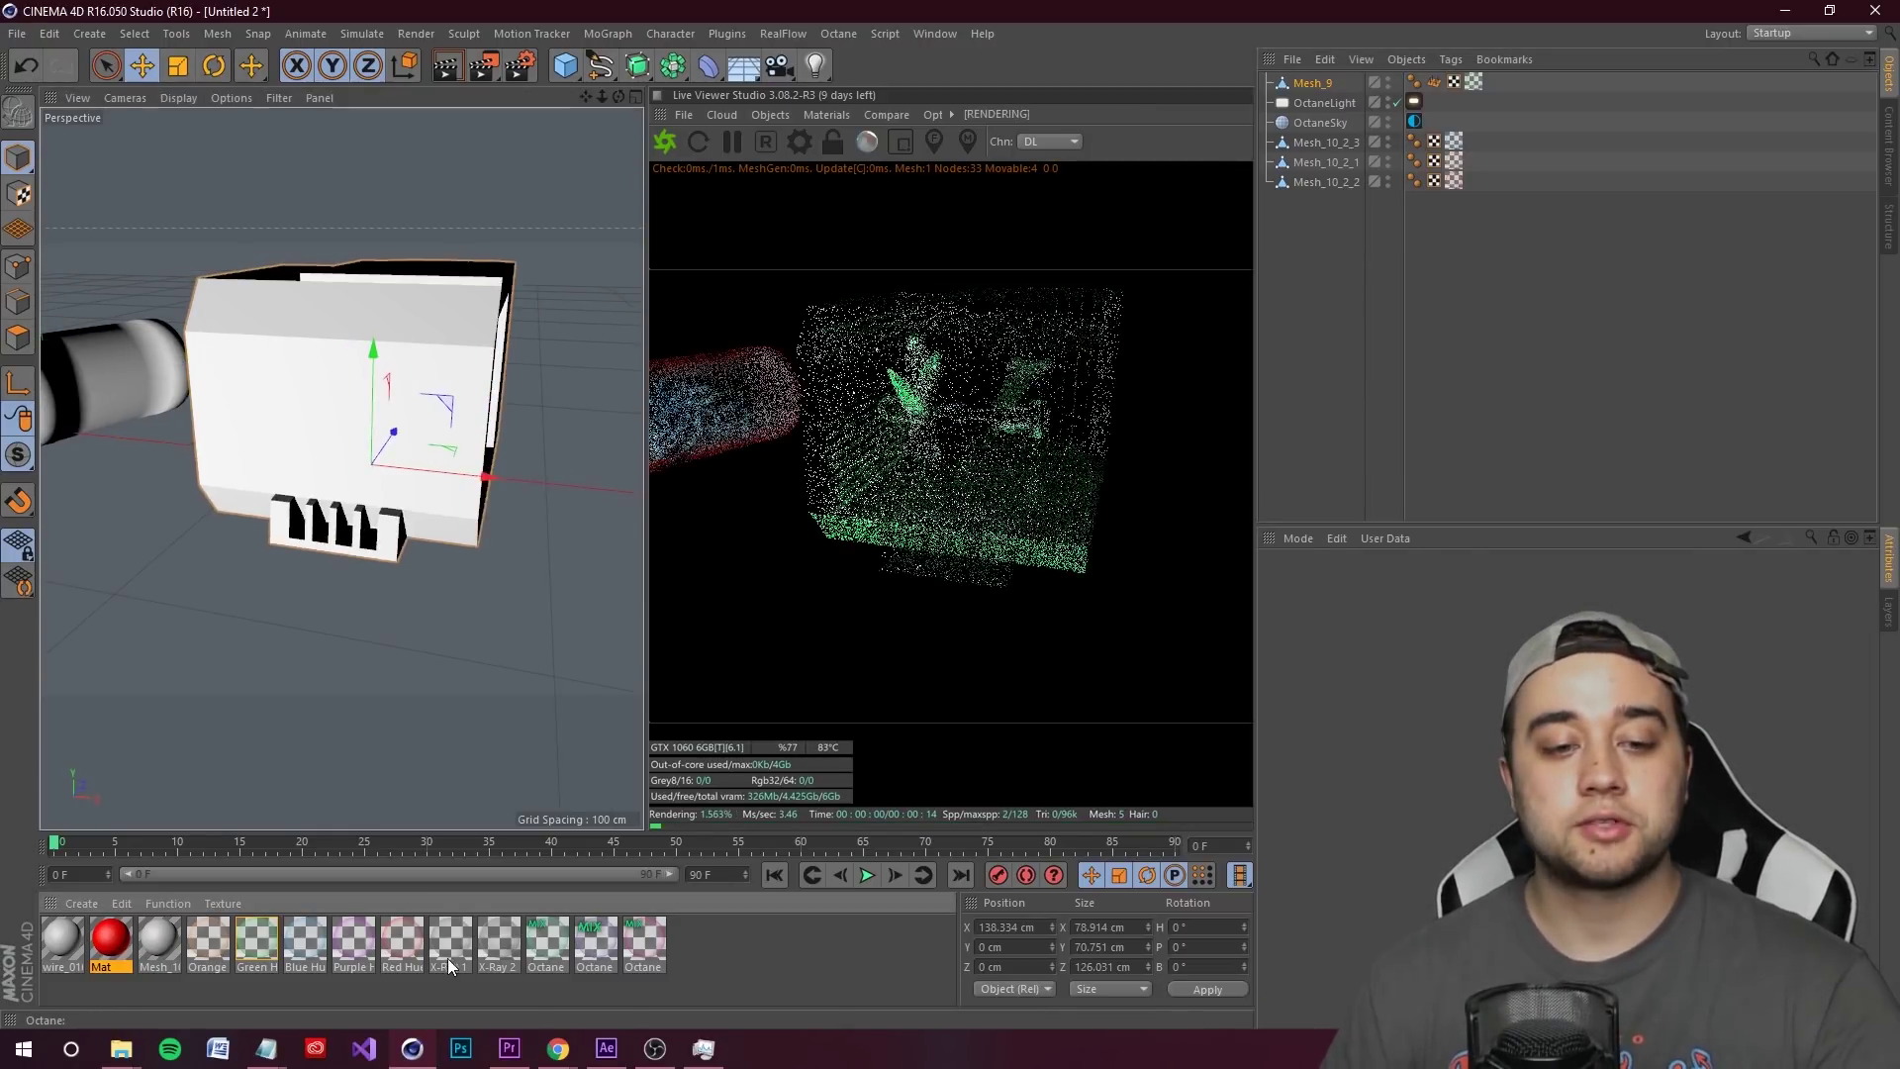
- Check the X-Ray 1 and X-Ray 2 materials and delete all objects from the scene
left_click(448, 945)
left_click(489, 952)
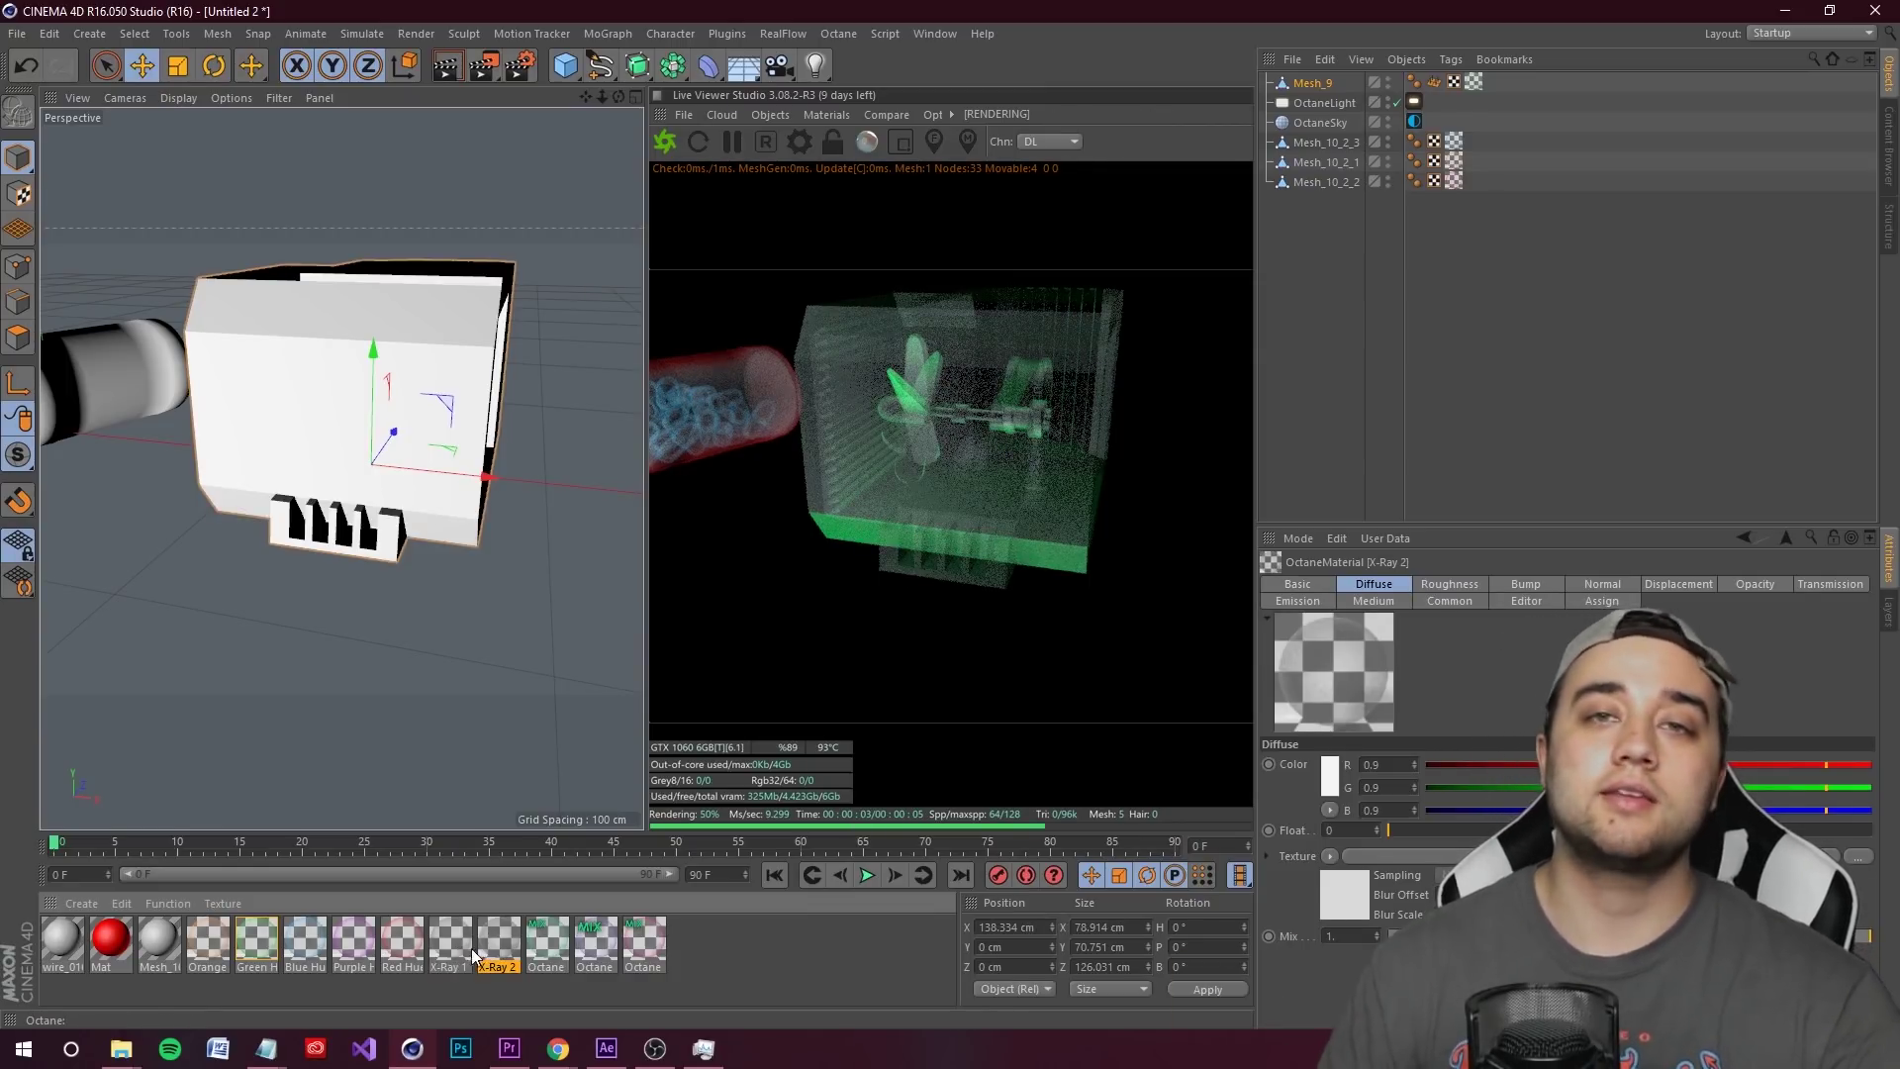
key("ctrl+a")
key("Delete")
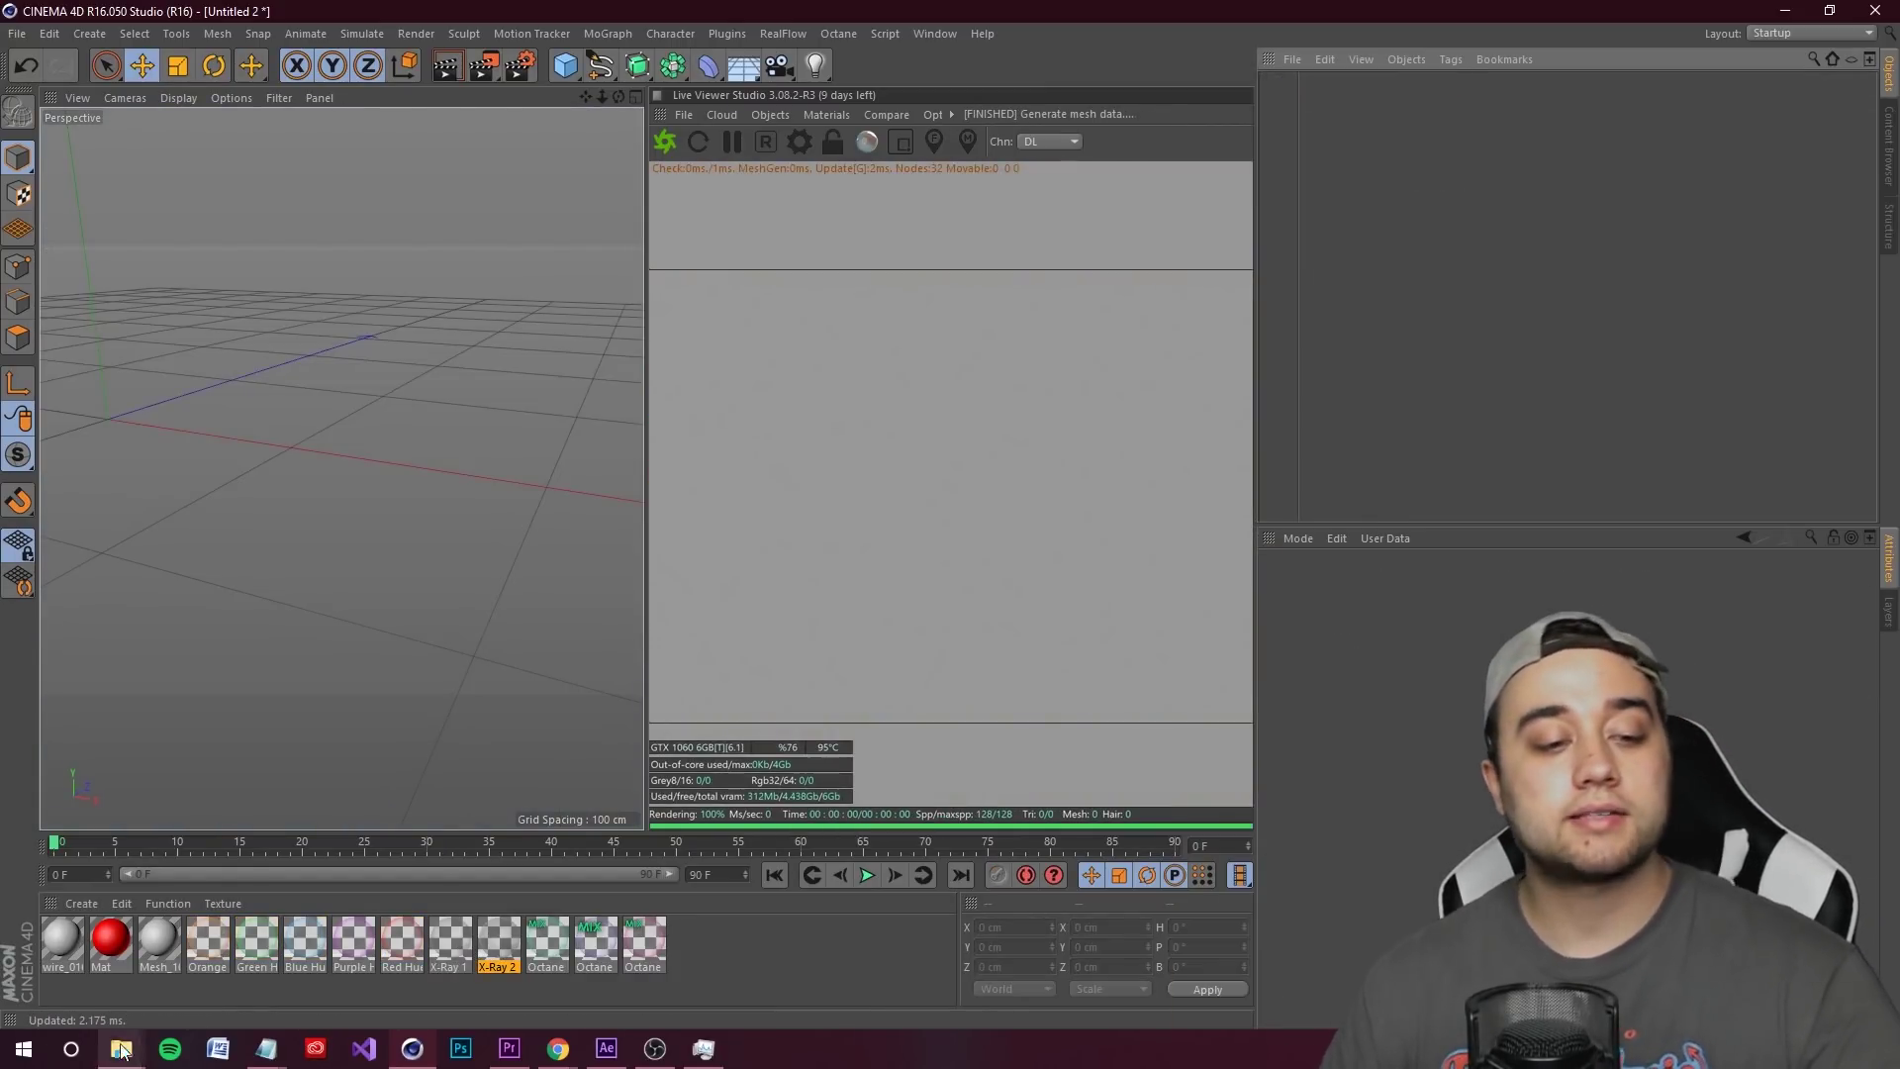
- Switch to File Explorer and look through the SHADERS folder, including the contents of 3. 10 Fleshy Textures
left_click(120, 1048)
left_click(267, 980)
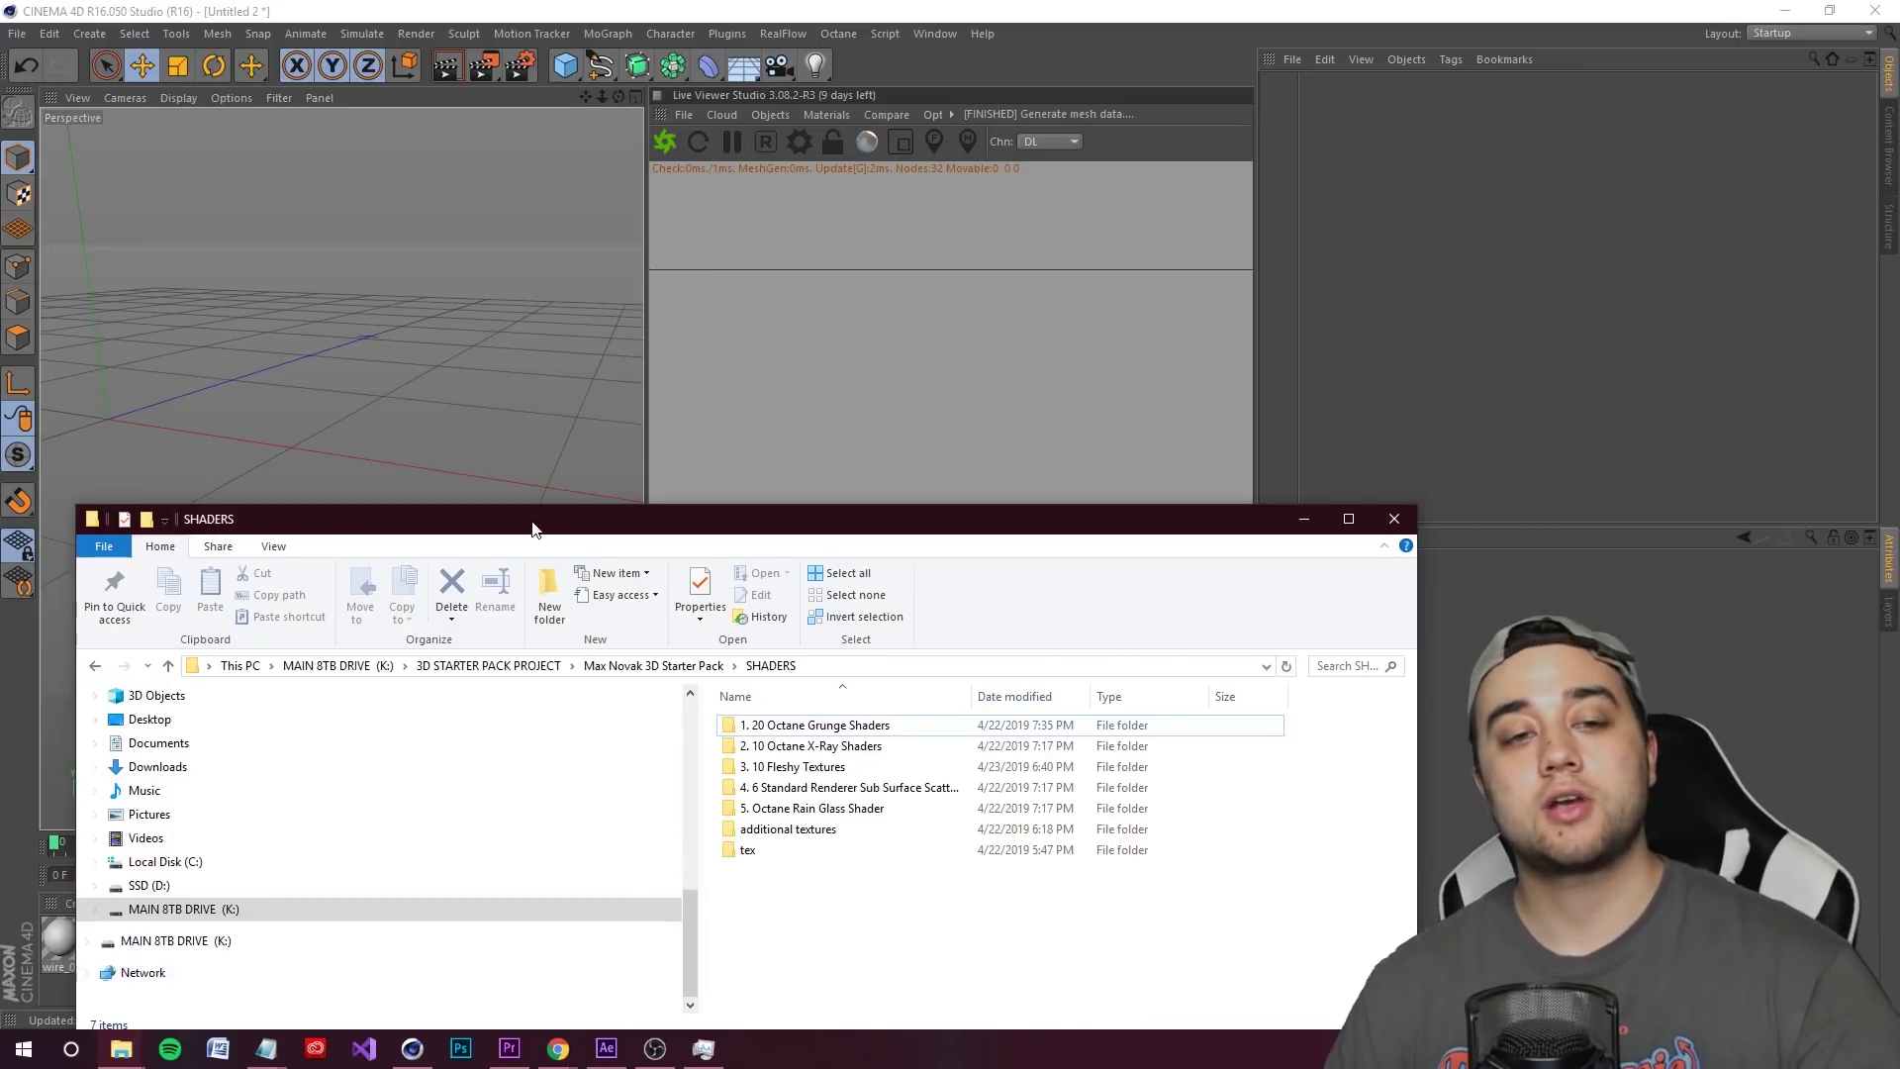
left_click_drag(532, 528, 704, 315)
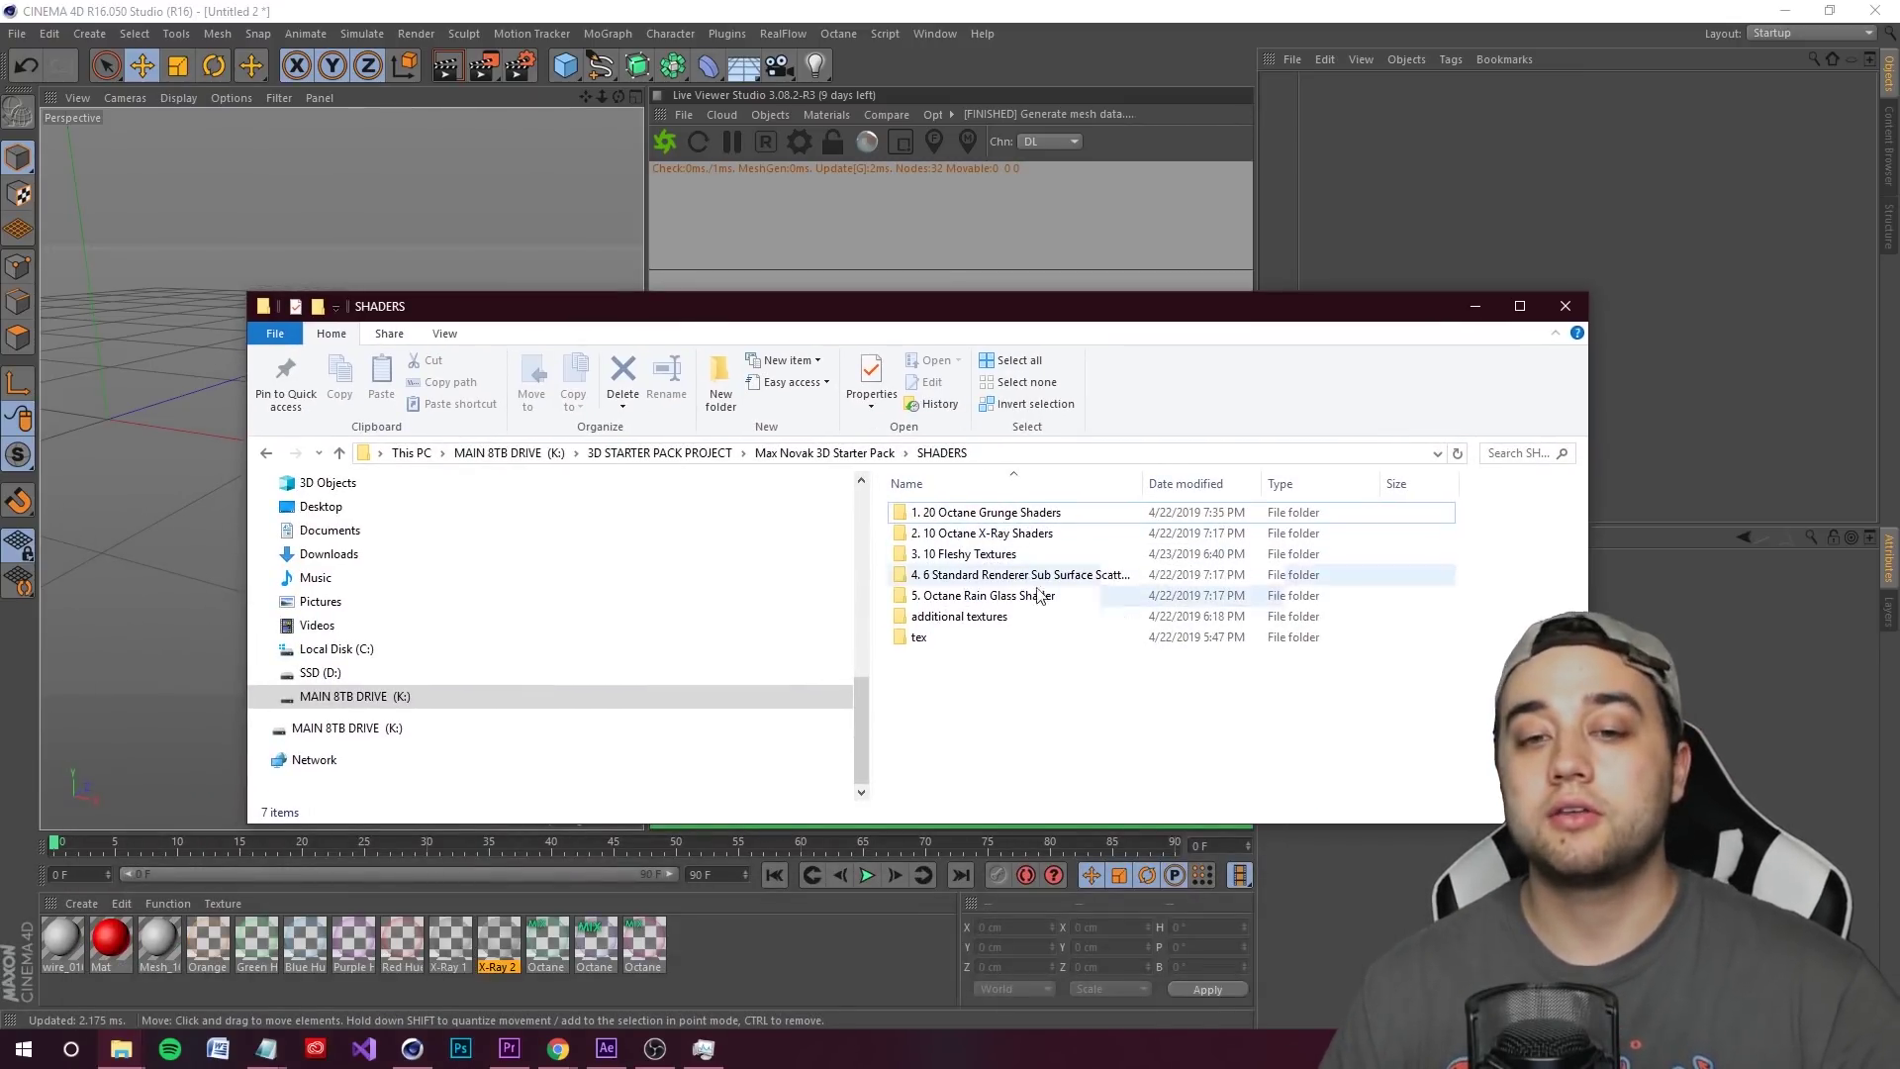
double_click(970, 553)
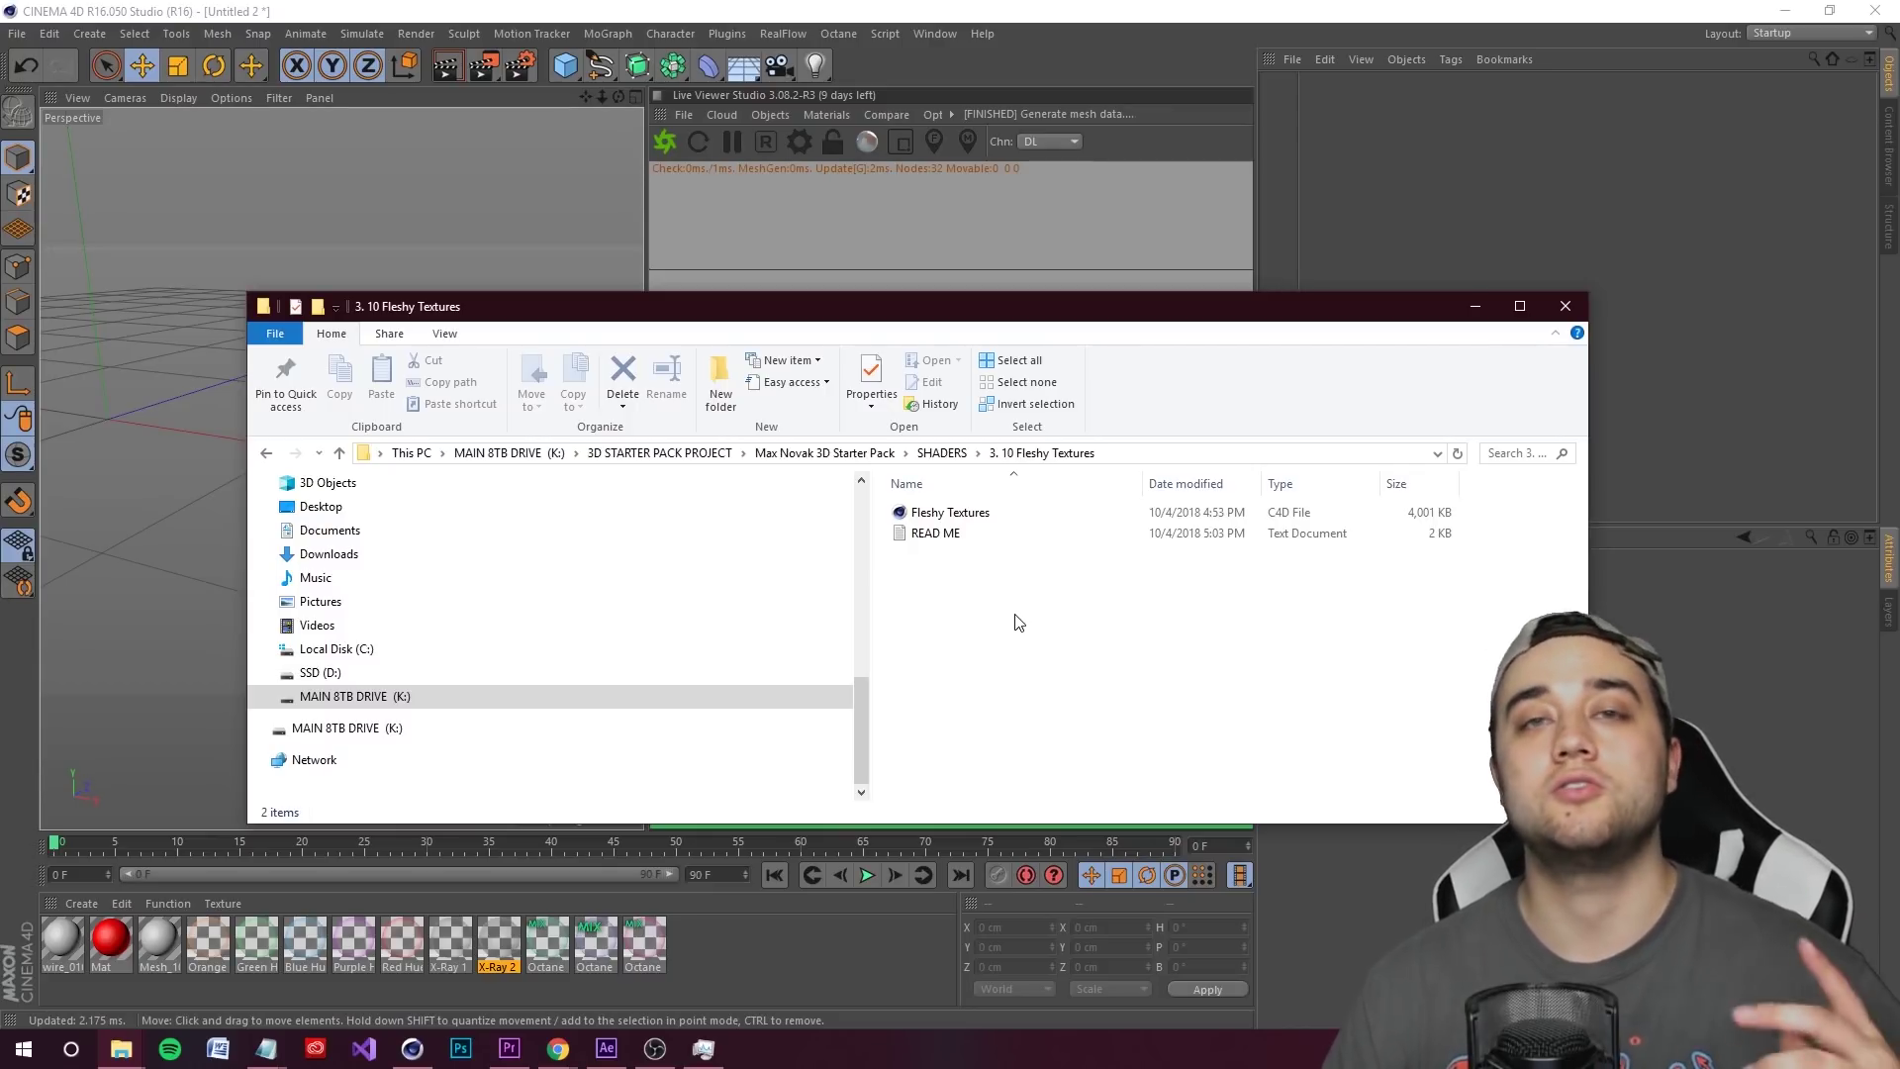
left_click(266, 452)
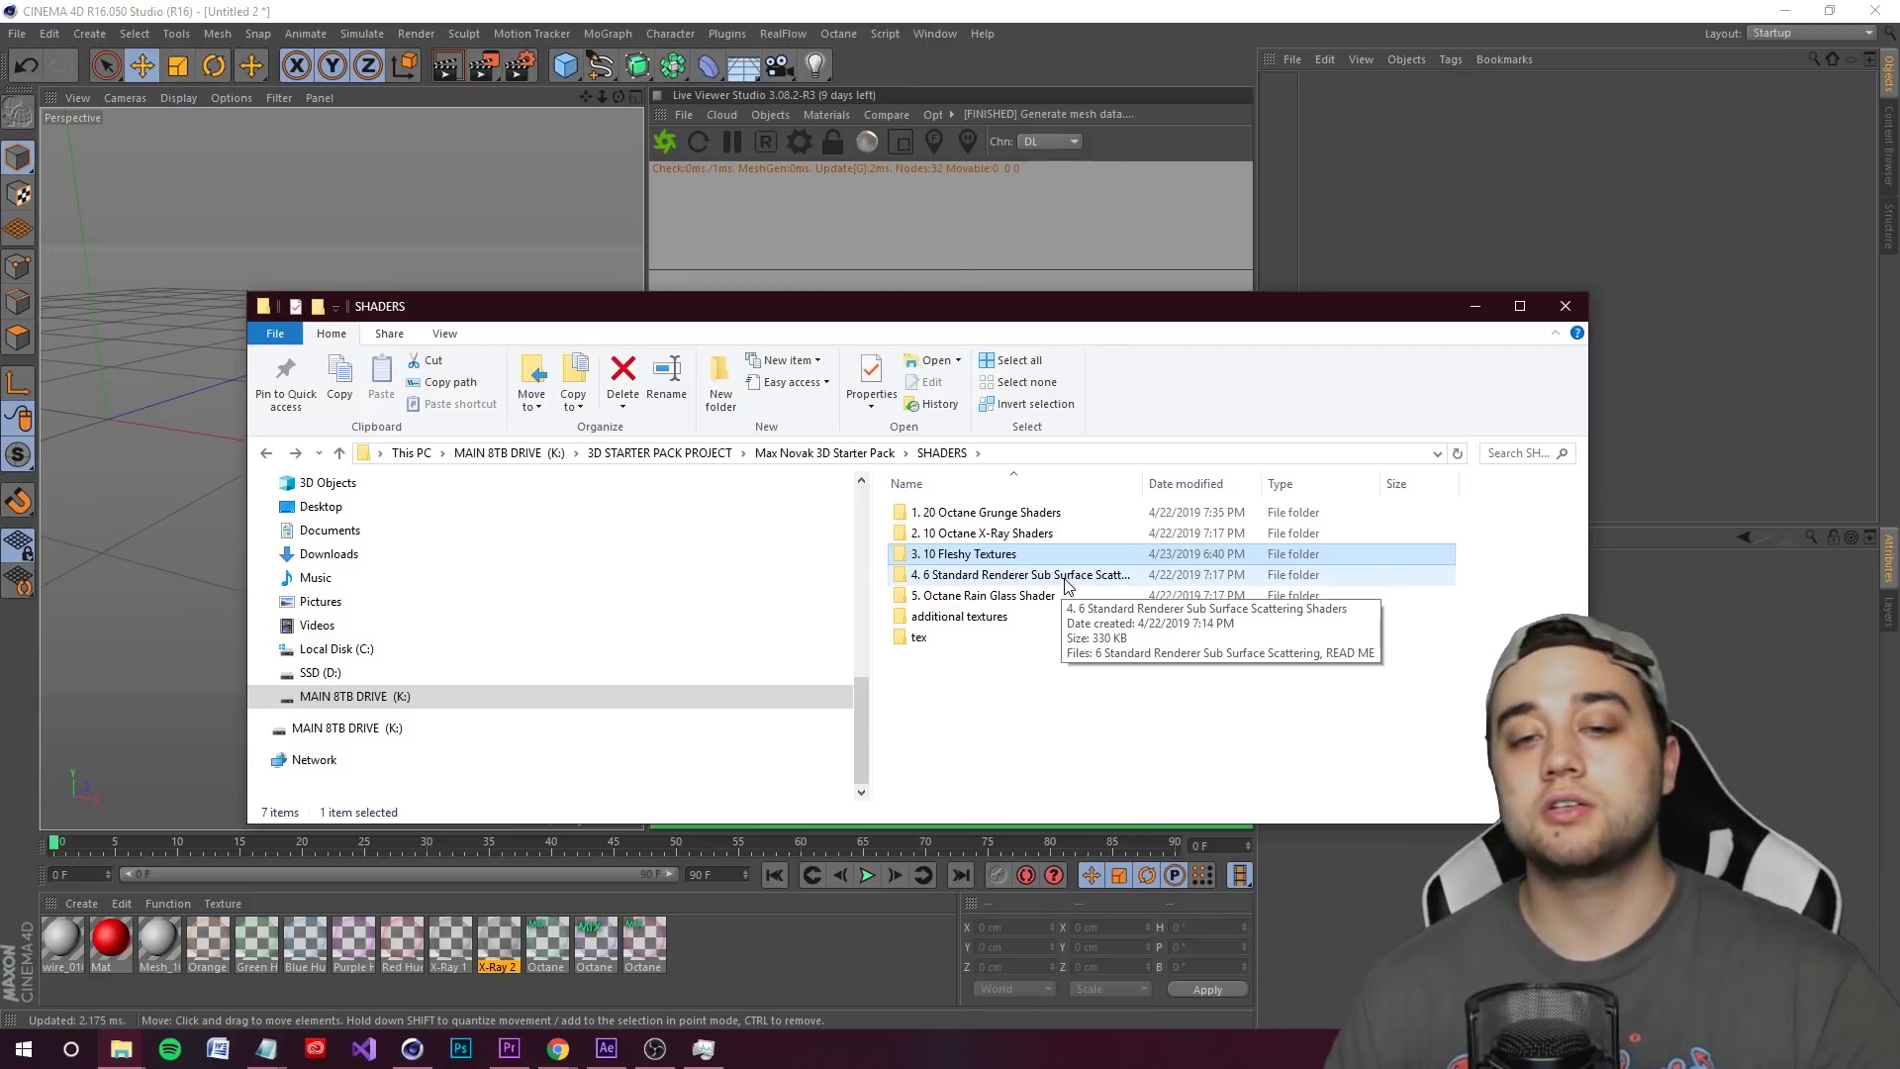
- Open the Octane Rain Glass Shader project from its folder in Cinema 4D and render it in the Live Viewer
double_click(987, 596)
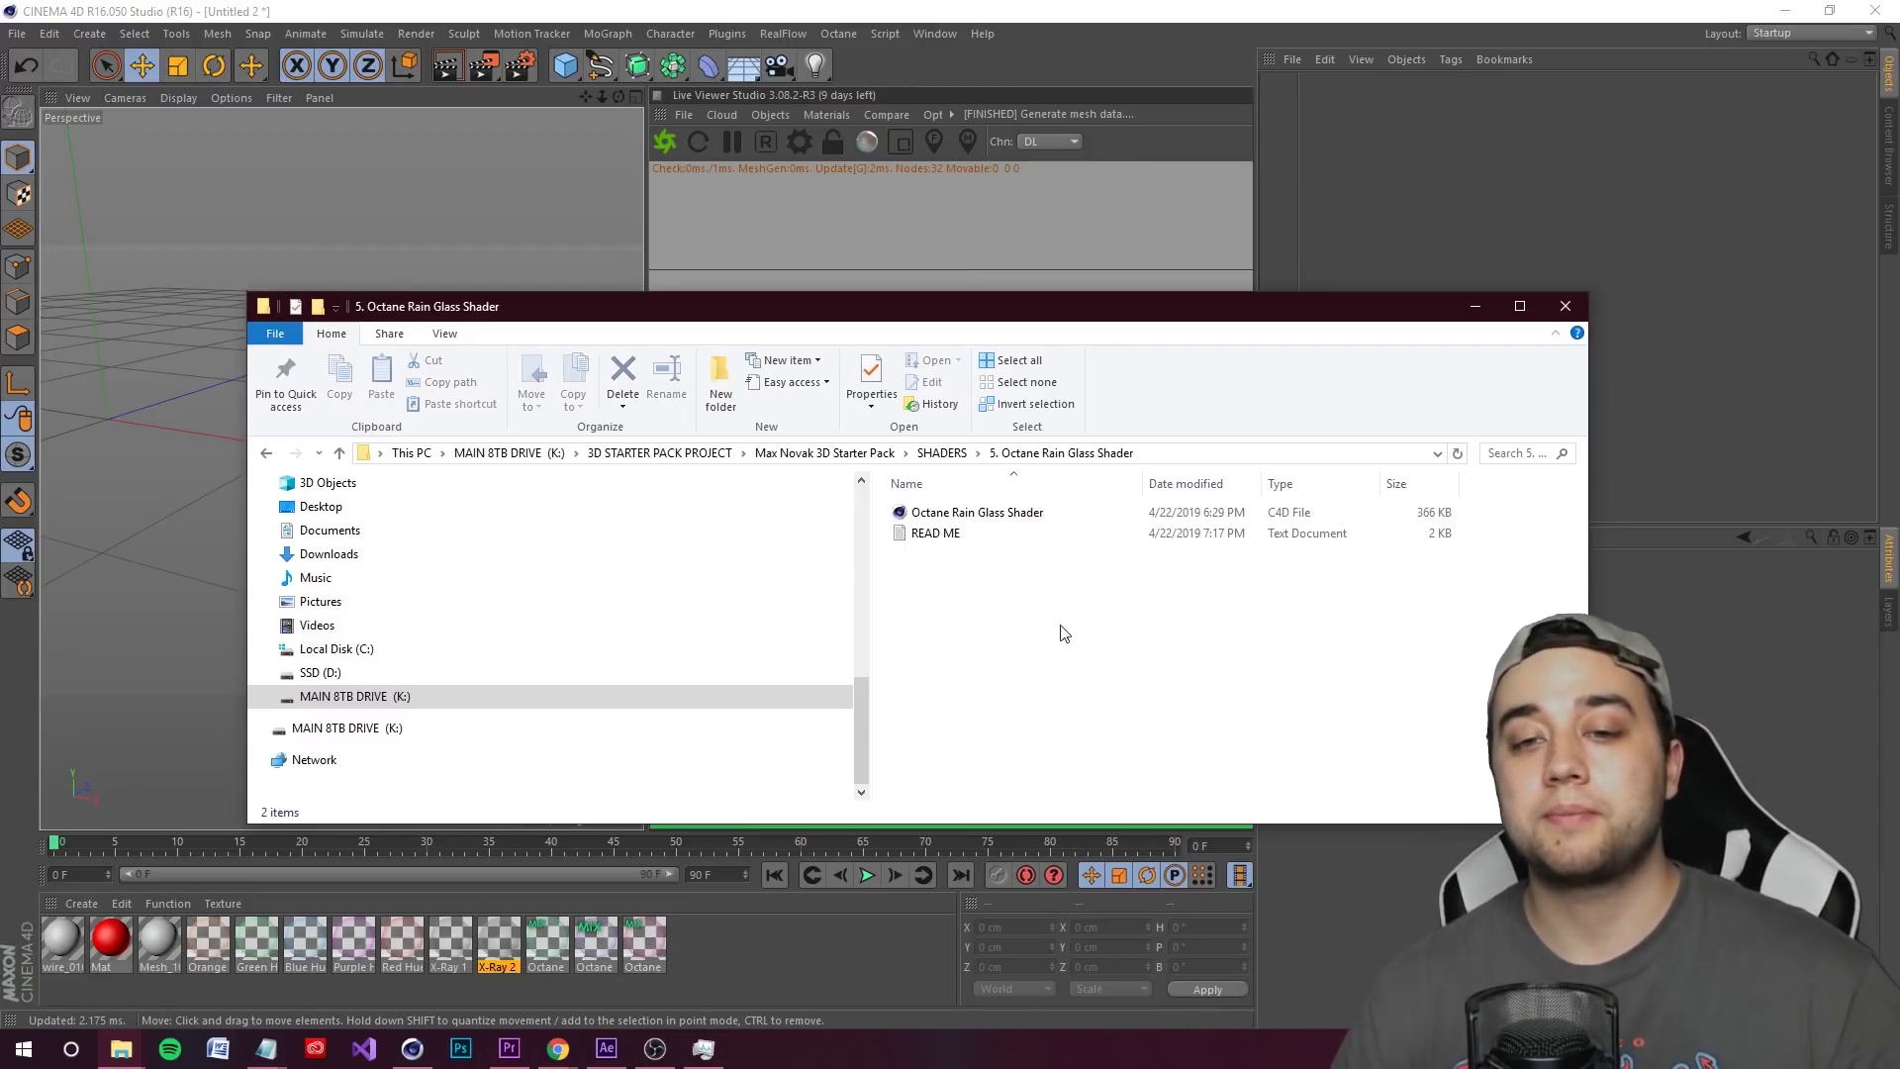
double_click(970, 515)
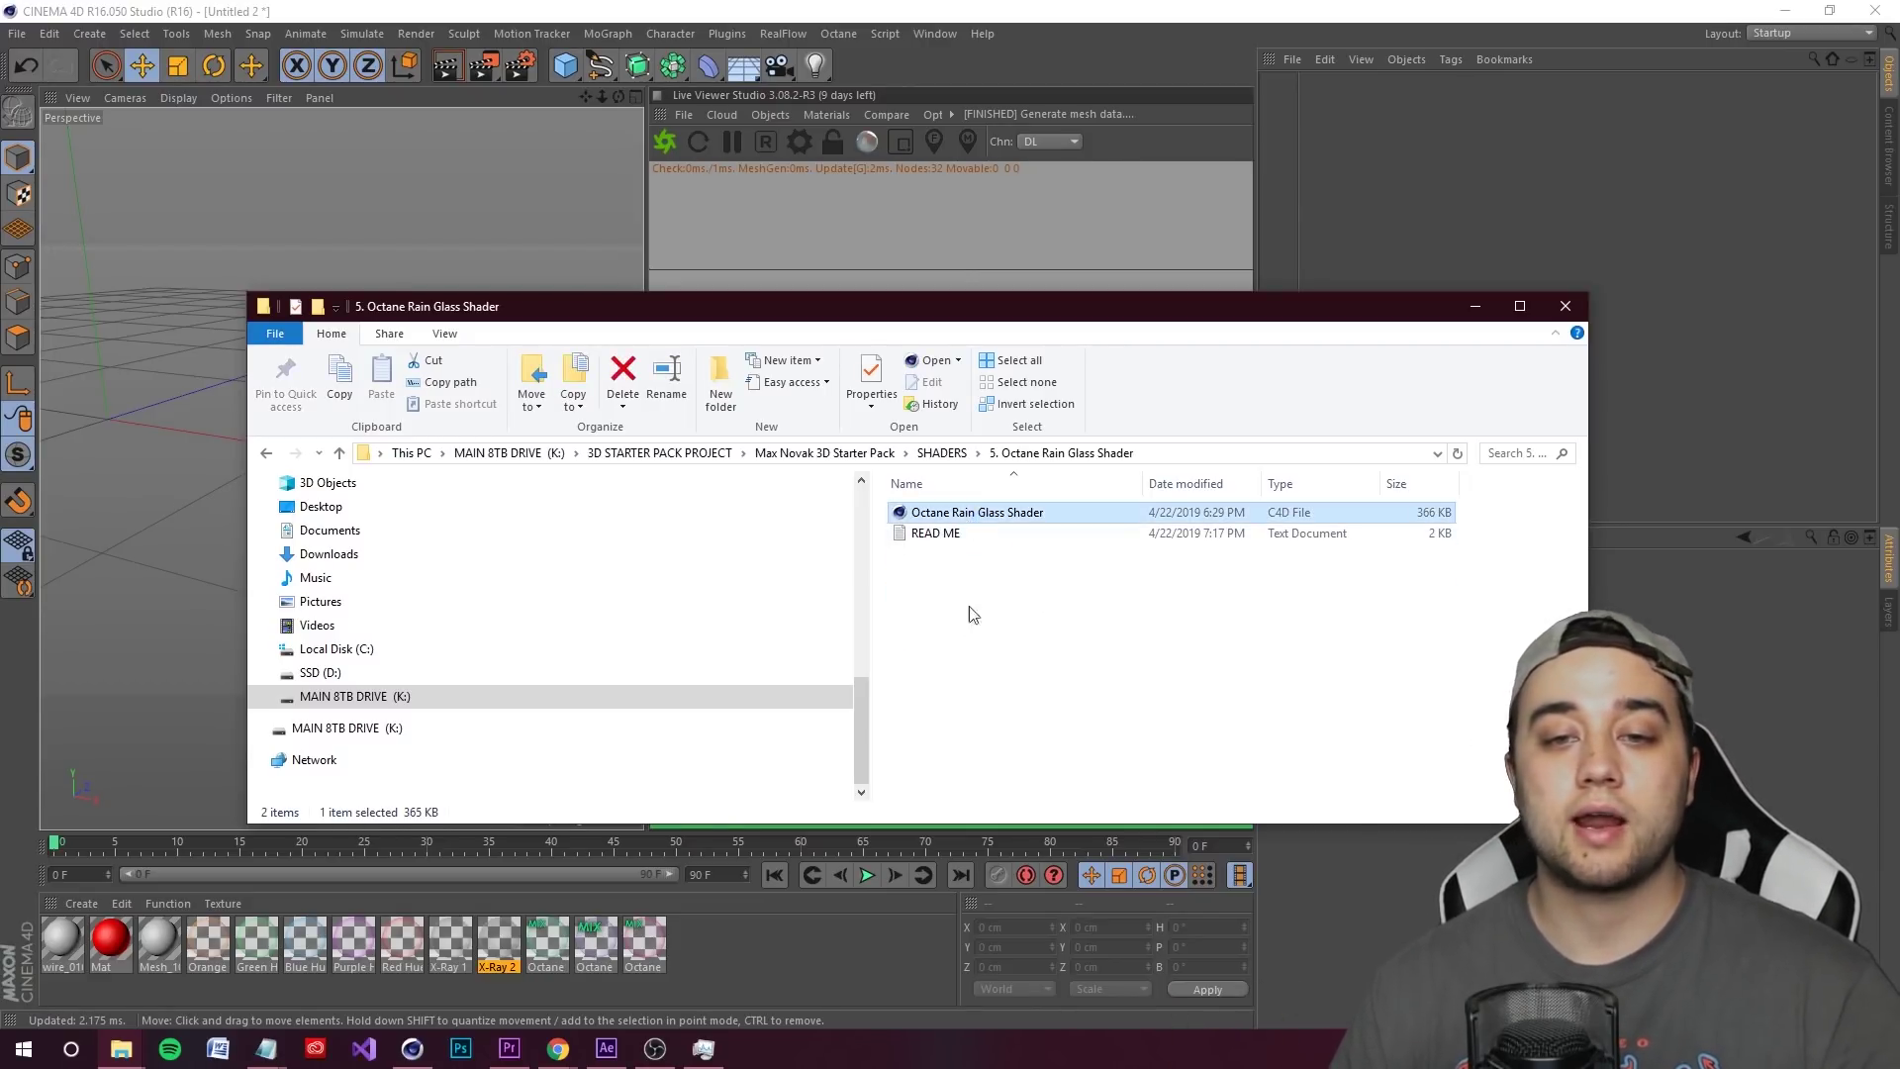
left_click(1474, 307)
left_click(665, 141)
scroll(410, 386, "up", 3)
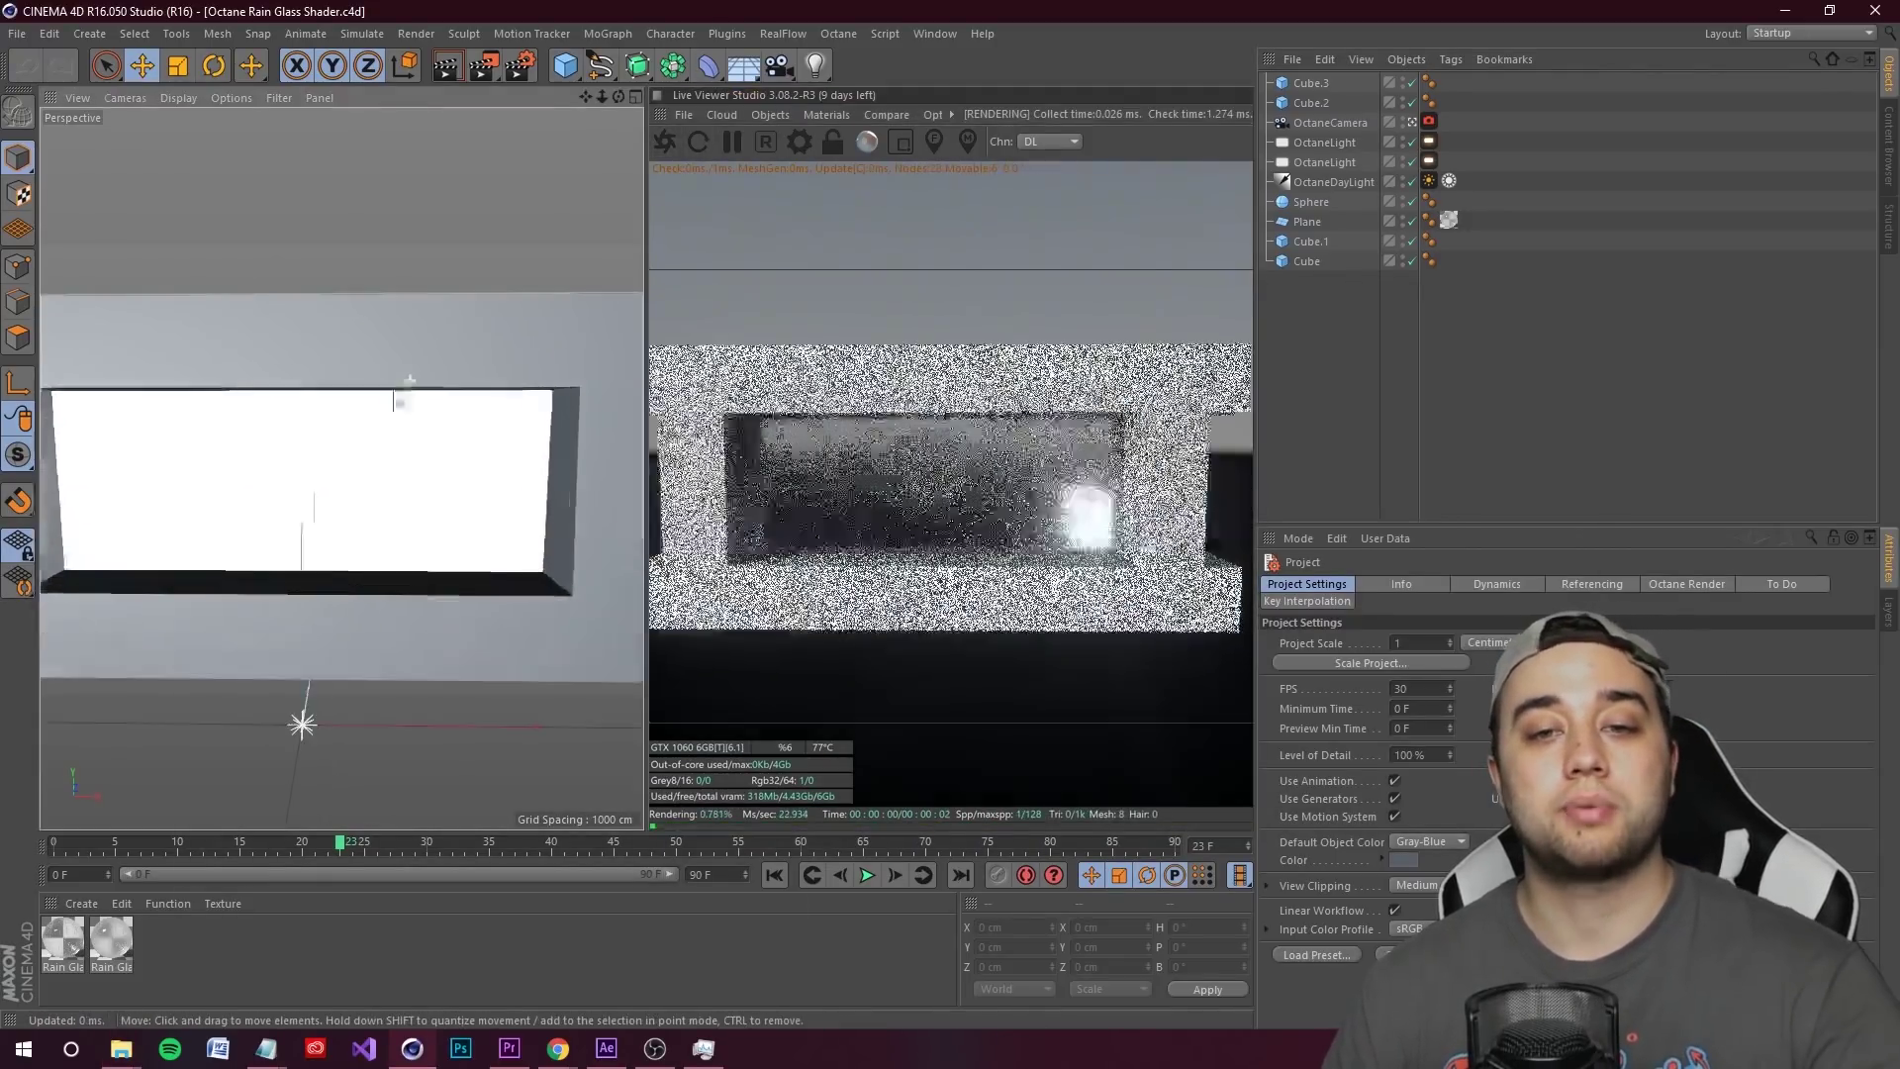
scroll(400, 398, "up", 3)
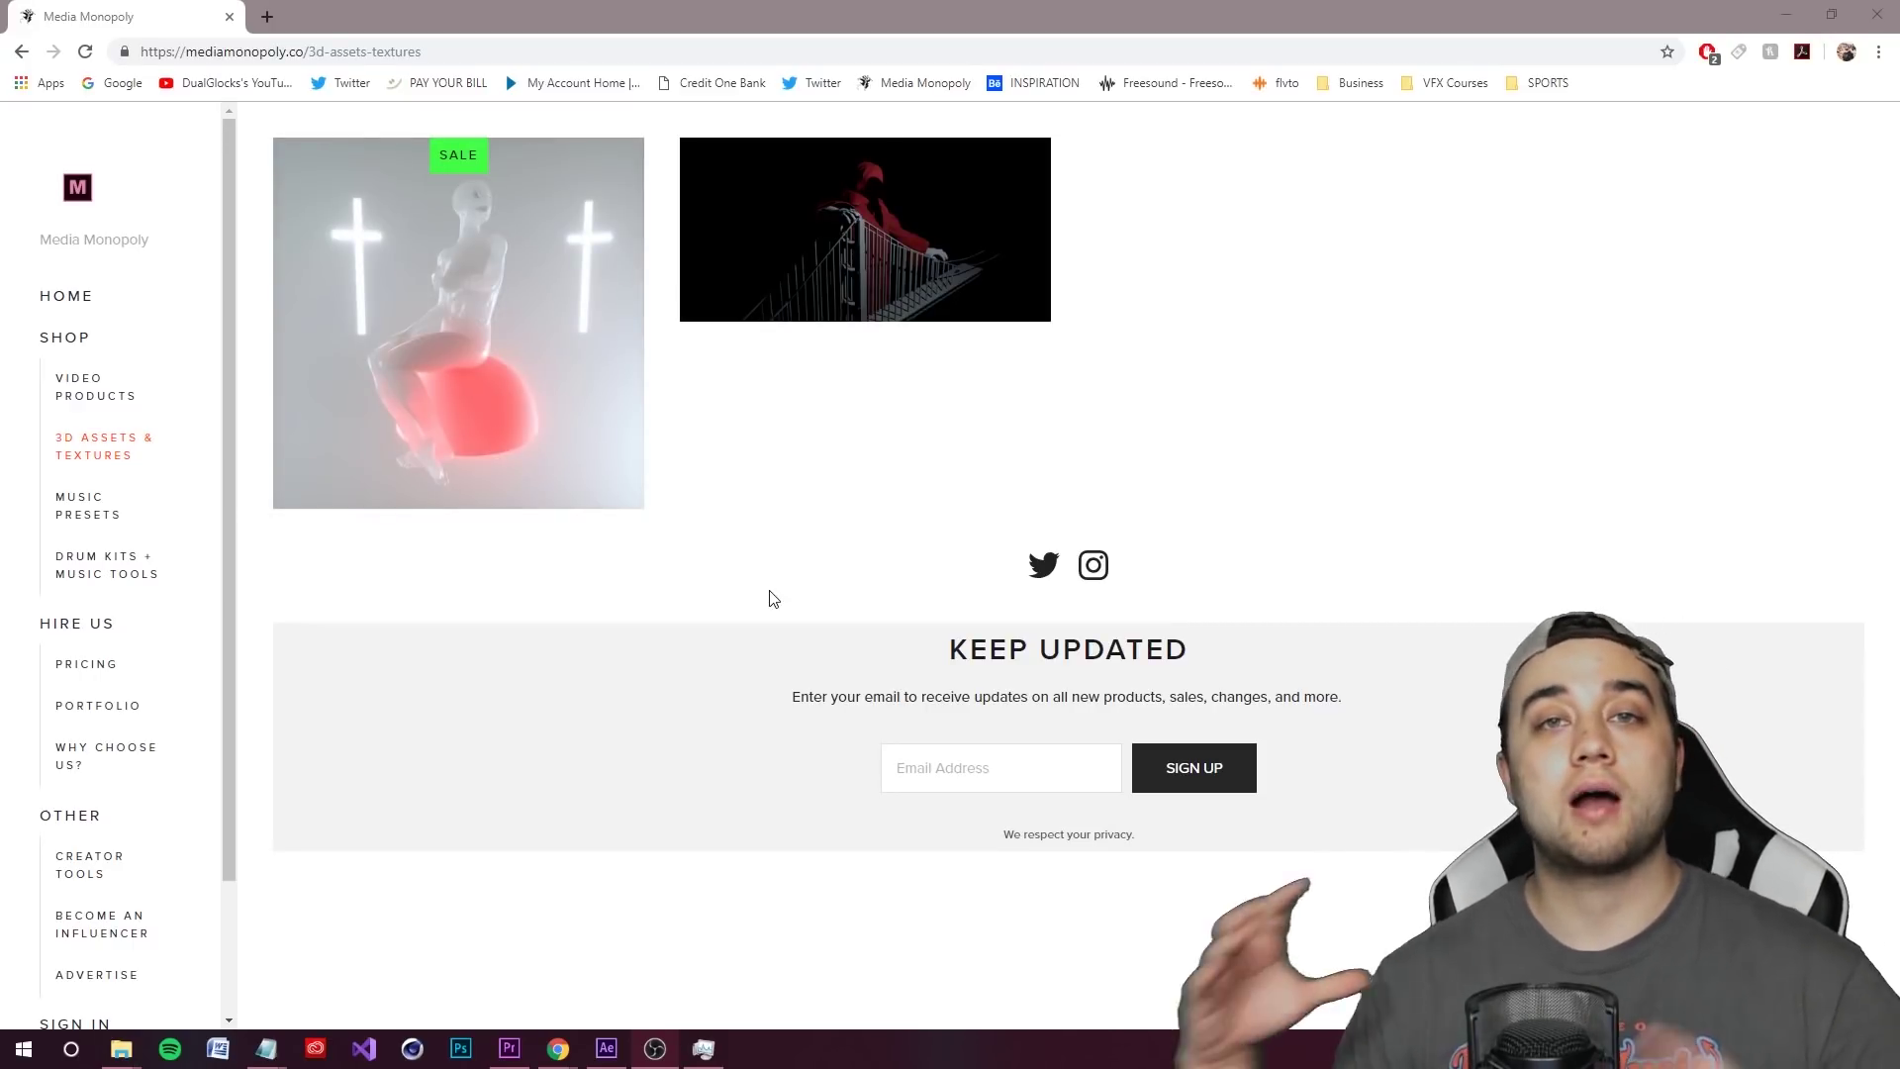
- View the Video Products page of the Media Monopoly shop and return to 3D Assets & Textures
left_click(84, 382)
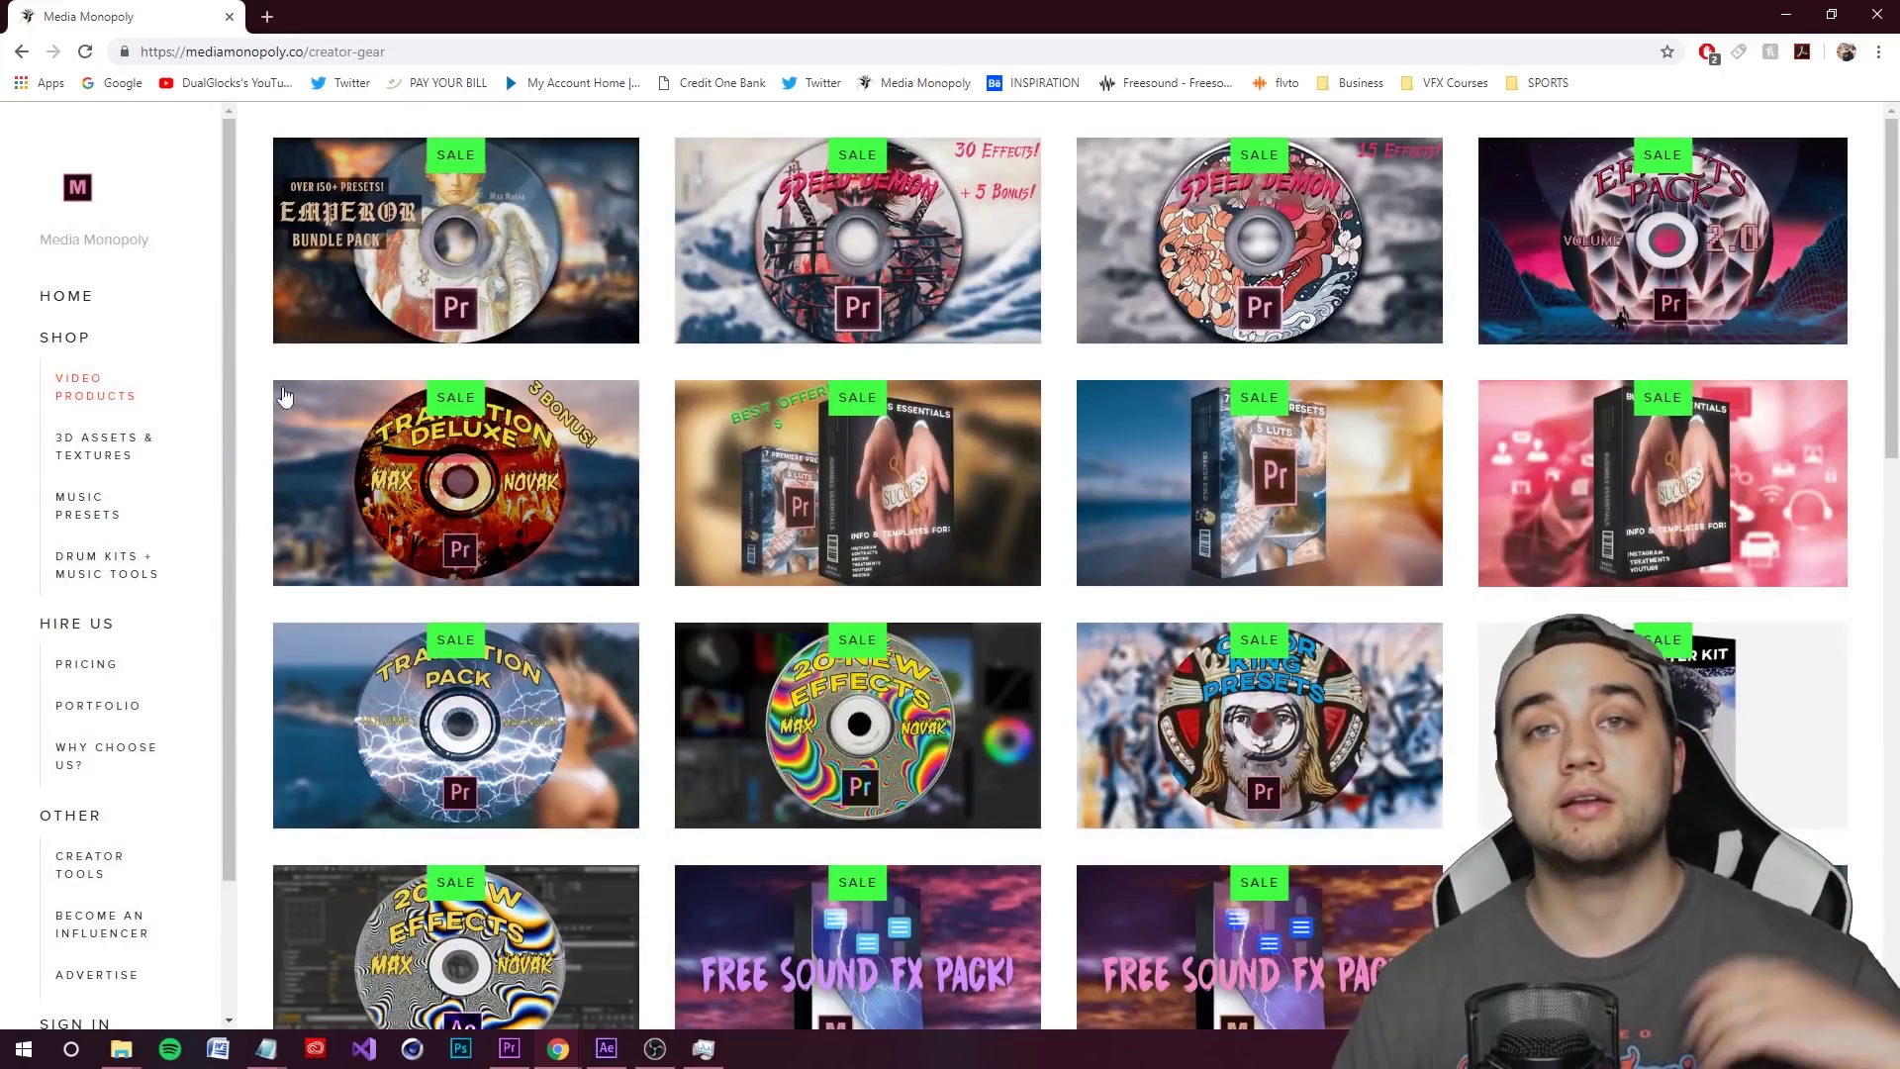
left_click(94, 446)
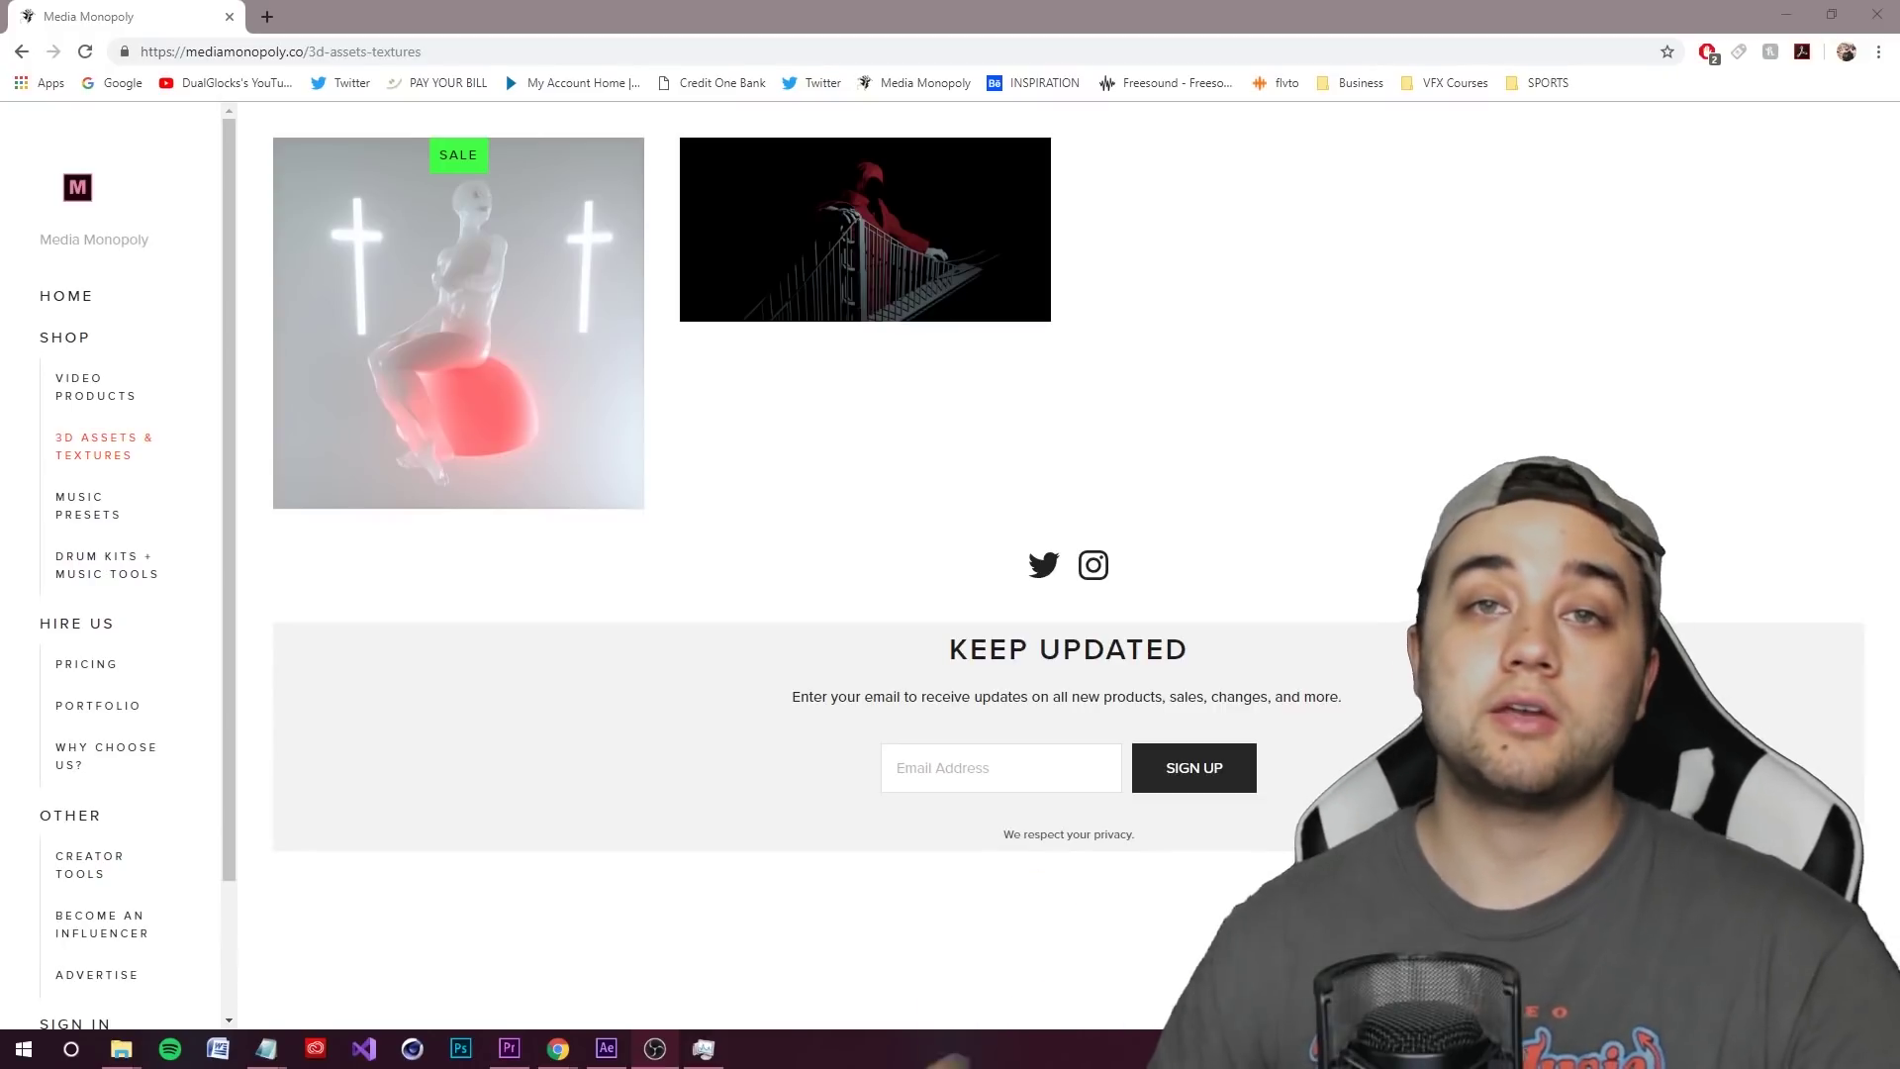